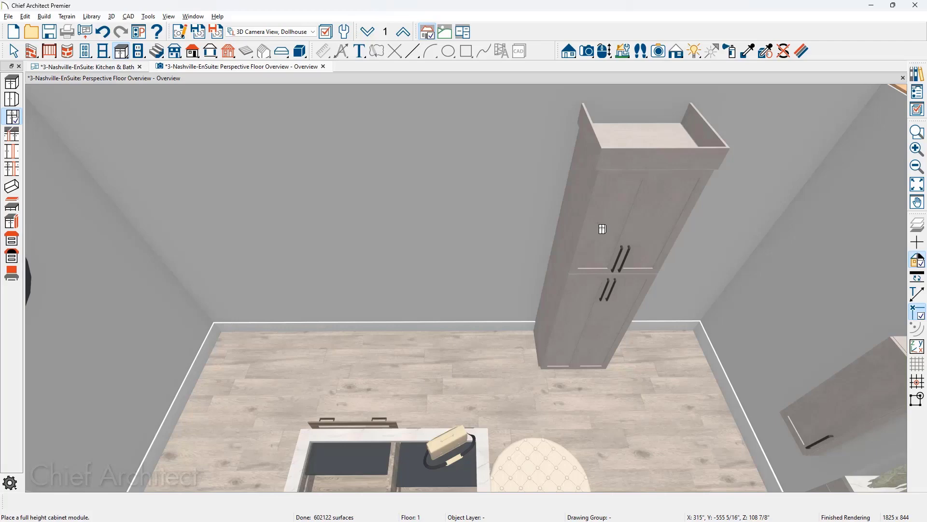
Open the specification of the full height cabinet against the wall and set its width to 42" and height to 114"
key("space")
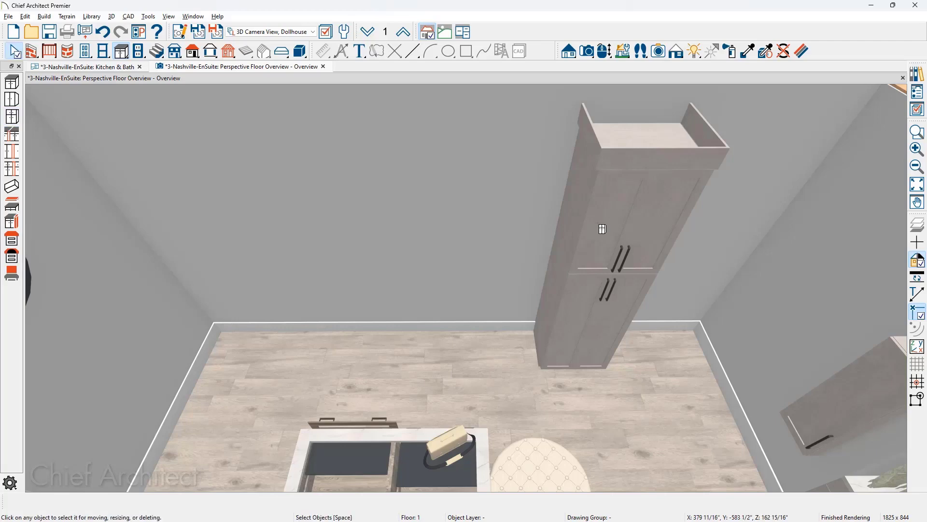
double_click(603, 228)
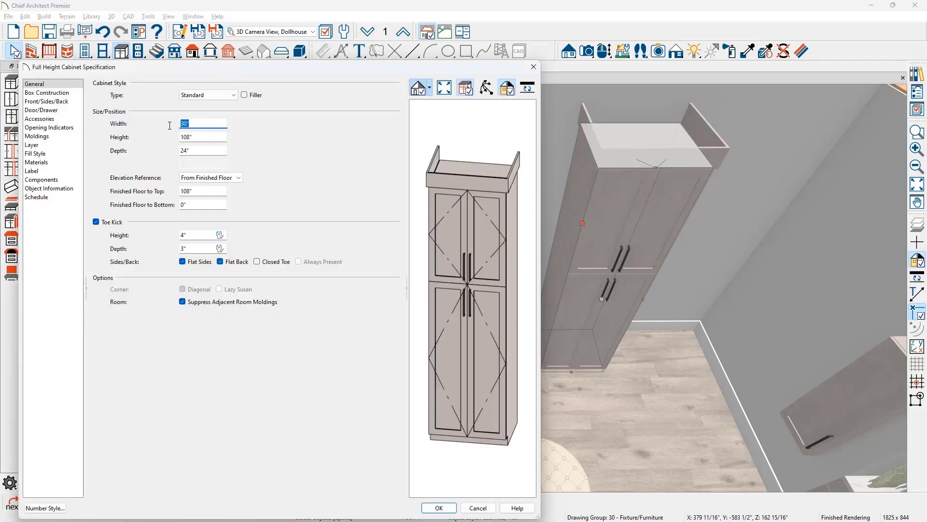
type("42")
key("Tab")
type("114")
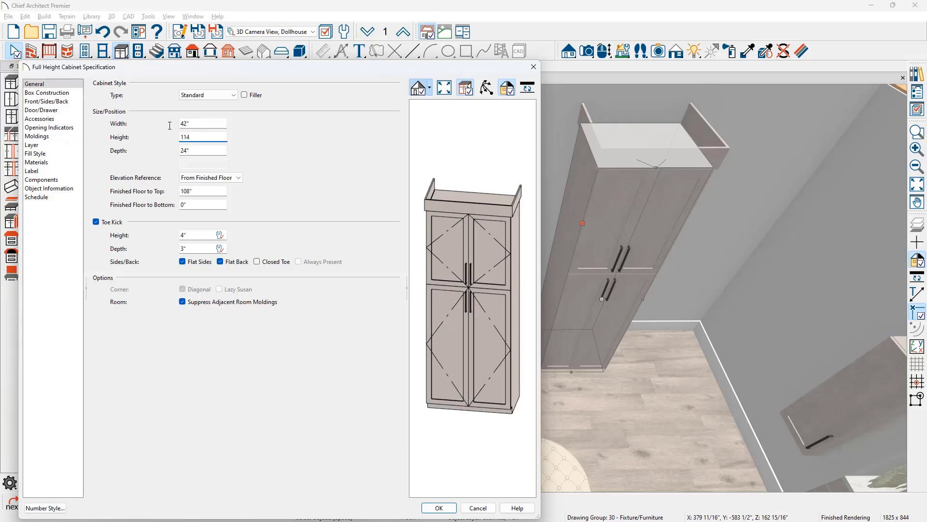
key("Tab")
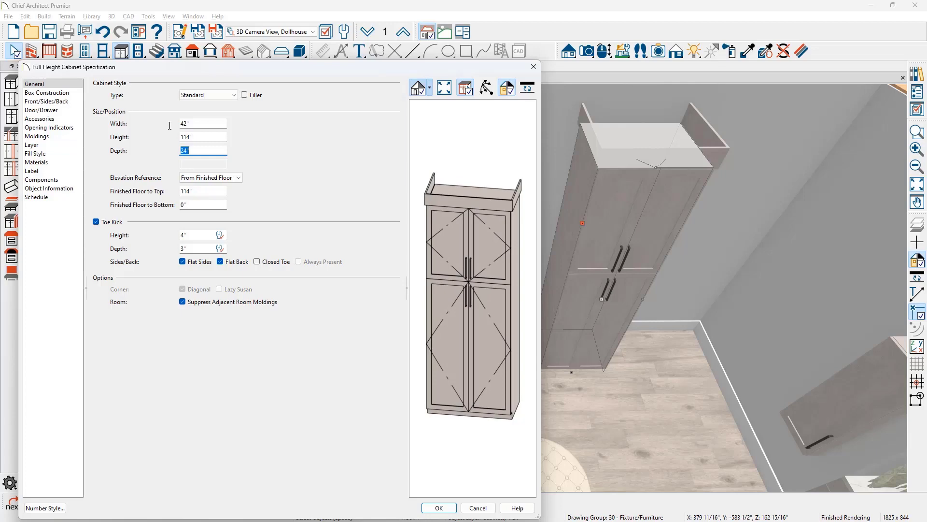
Set the item height of the upper door section on the cabinet front to 24"
left_click(444, 243)
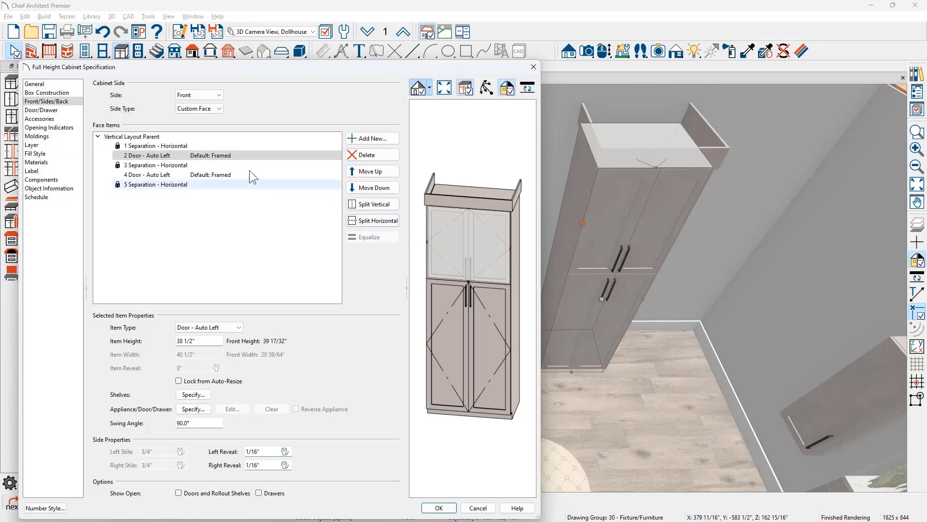
left_click(177, 156)
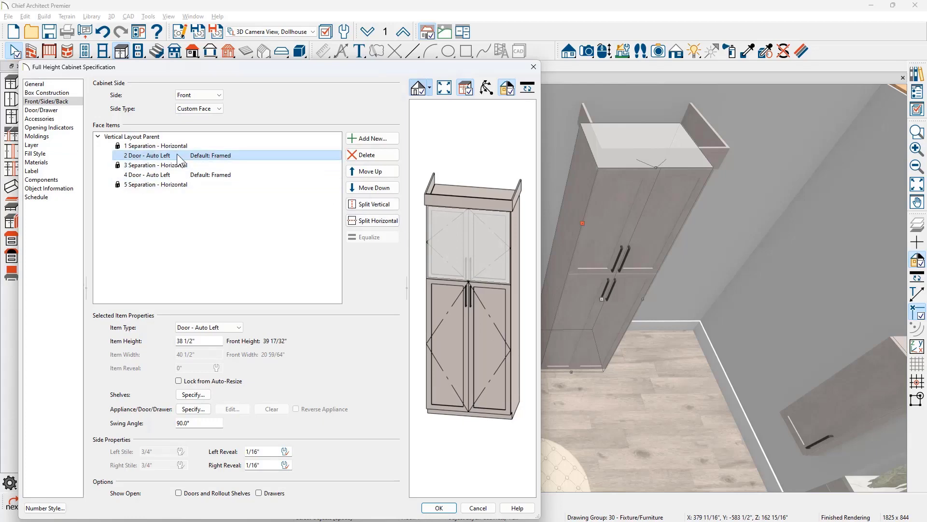
left_click_drag(207, 340, 172, 344)
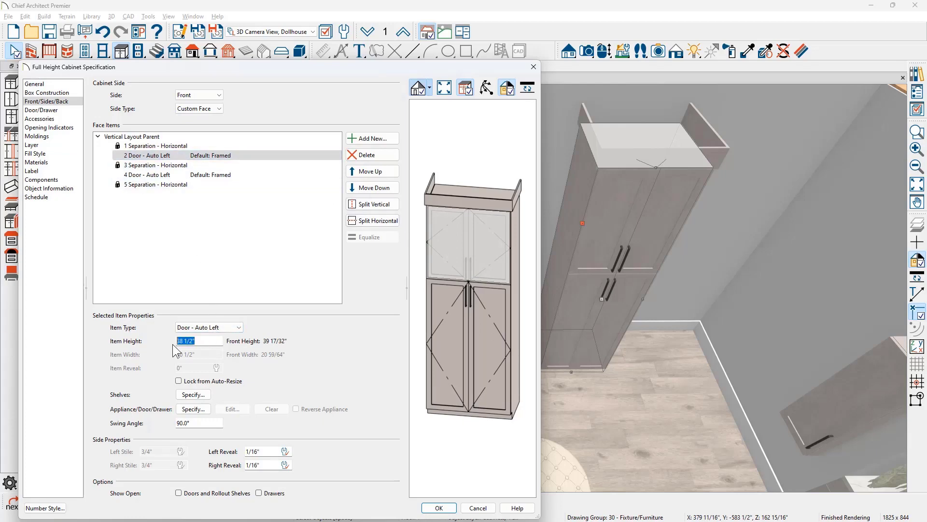
type("24")
key("Tab")
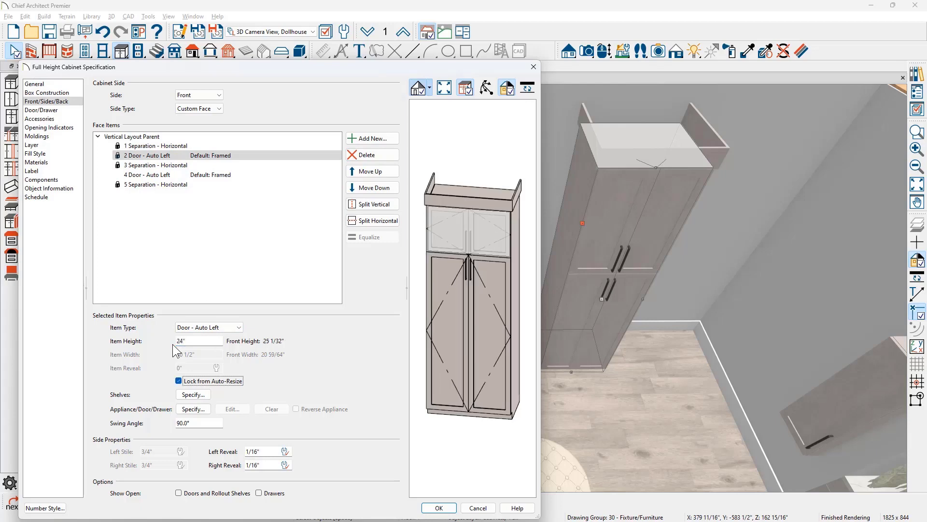
Split the lower door section horizontally and turn its upper part into an Opening with an item height of 57"
left_click(459, 337)
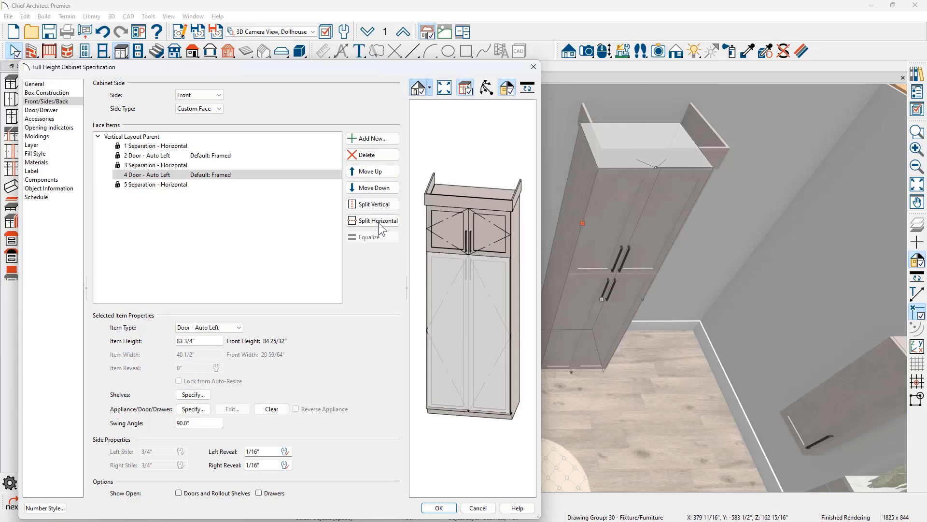
left_click(379, 222)
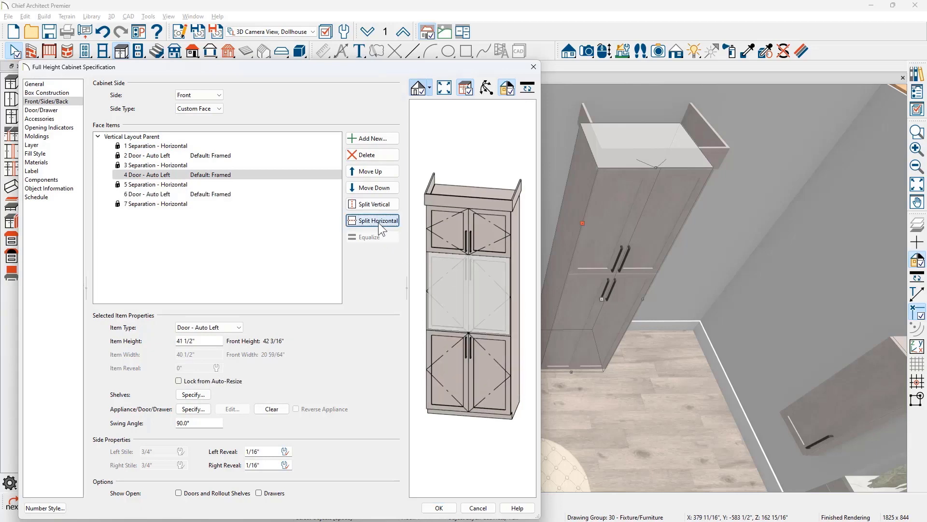
left_click(222, 329)
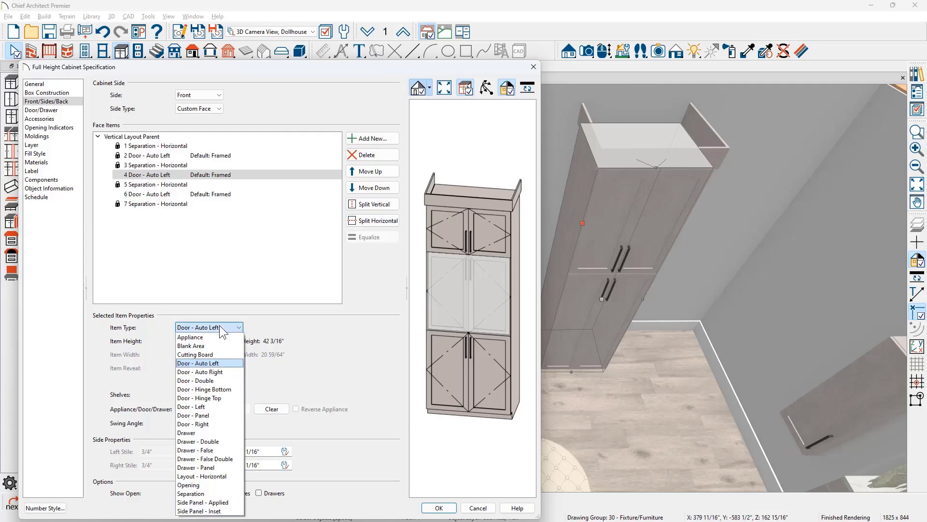
left_click(196, 484)
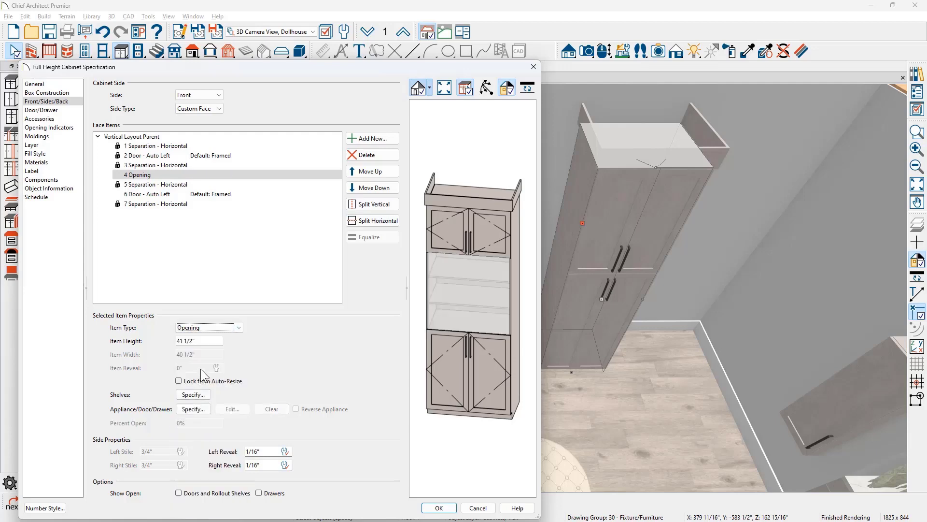
double_click(196, 339)
type("57")
key("Tab")
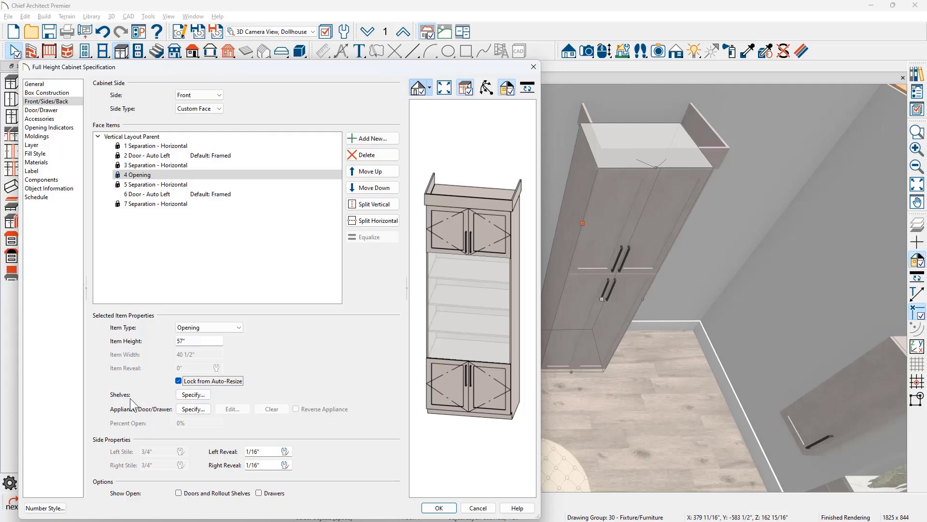
Switch the opening's shelf management to Manual and set the number of shelves to 1
left_click(193, 394)
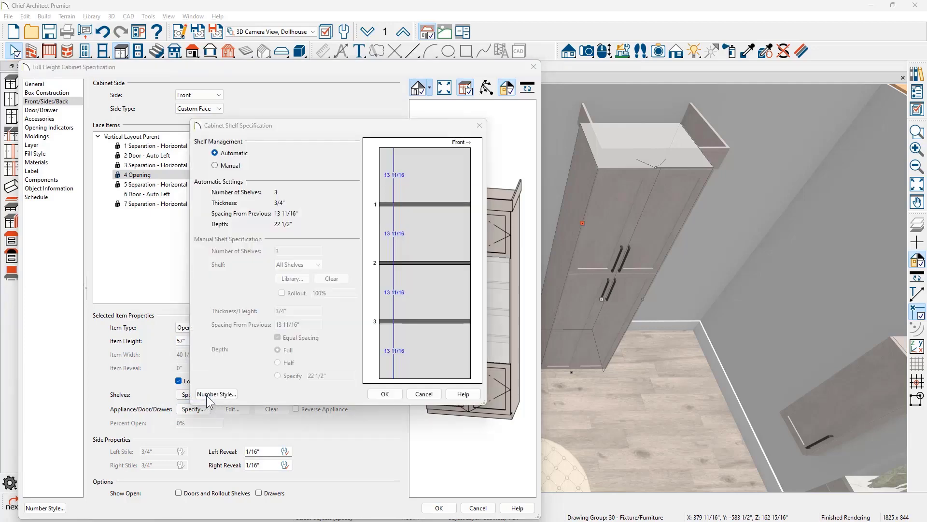
left_click(214, 165)
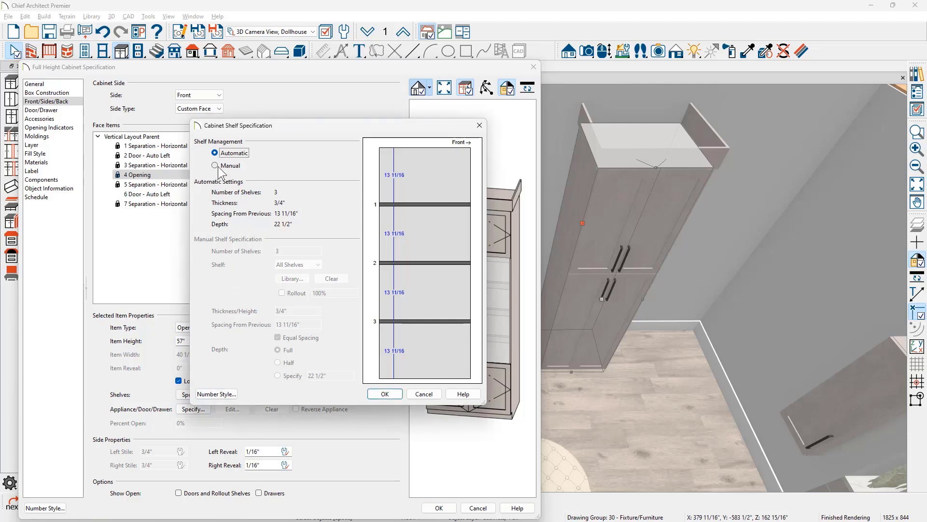
double_click(285, 251)
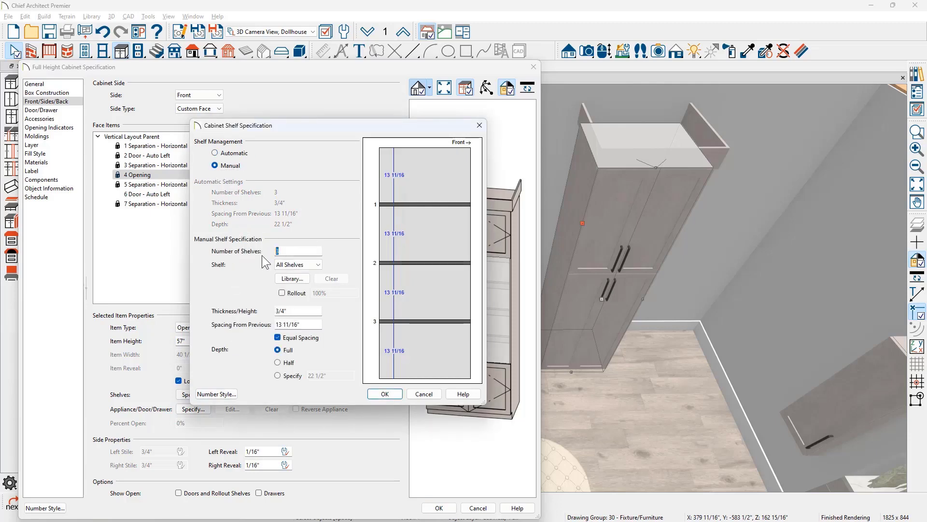
type("1")
key("Tab")
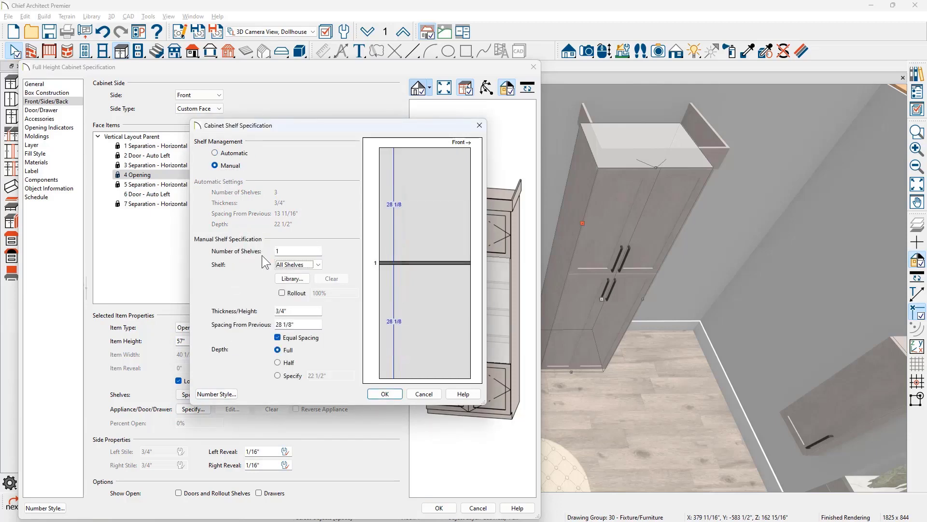
Search the library for "closet pole" and assign the Closet Pole with hangers as the opening's shelf
left_click(291, 279)
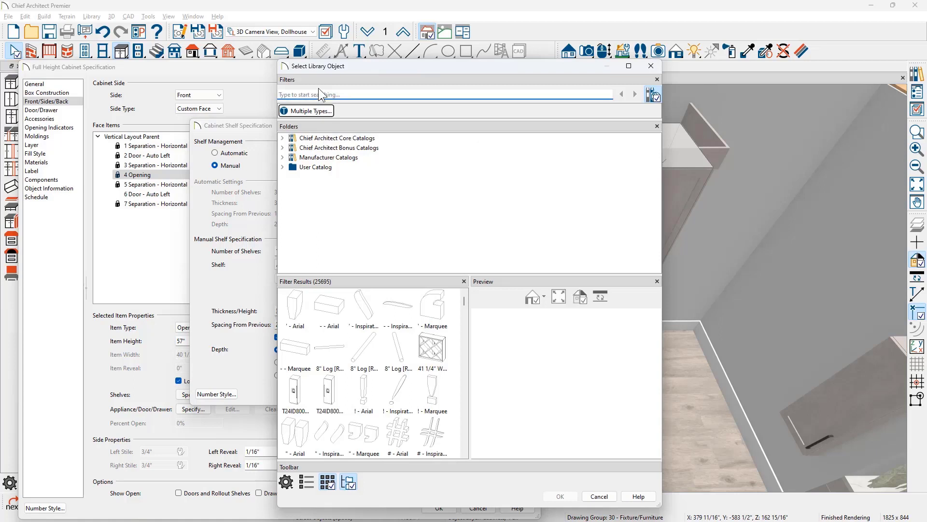
left_click(320, 94)
type("clos")
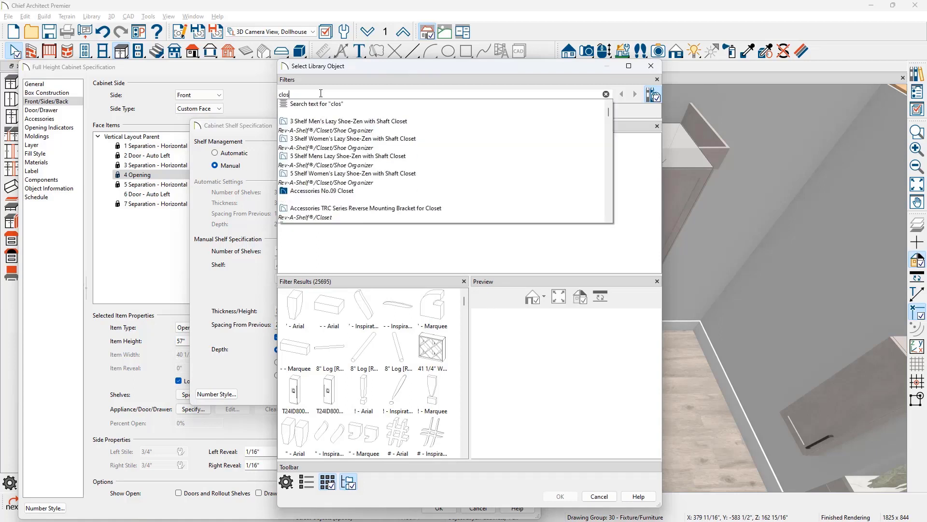
type("et pole")
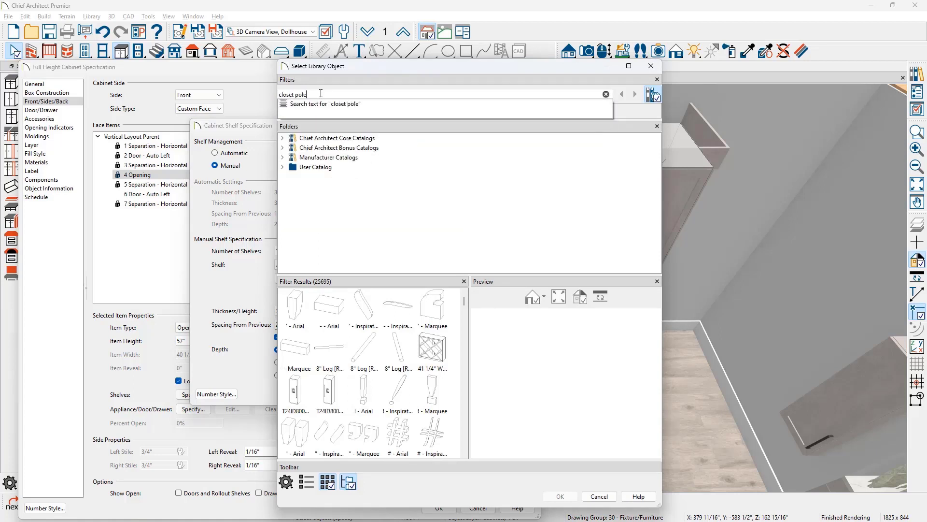
key("Return")
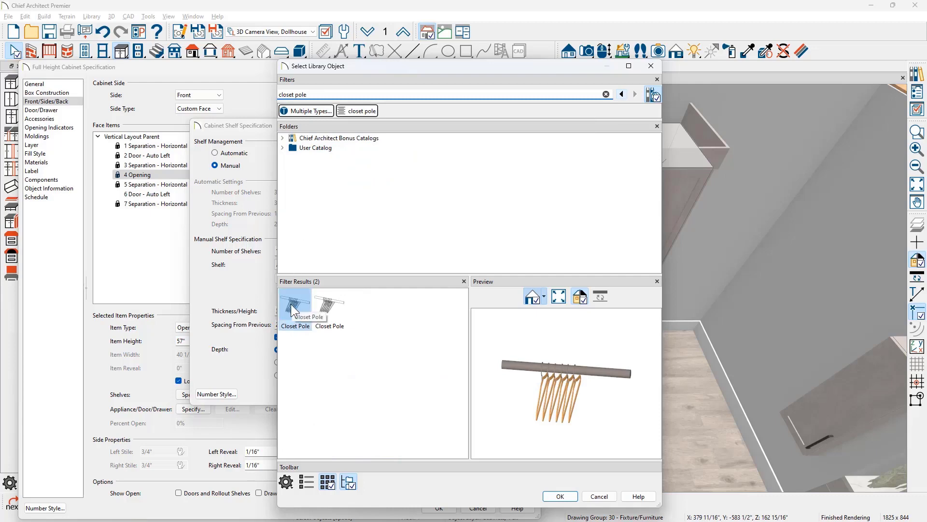
left_click(561, 498)
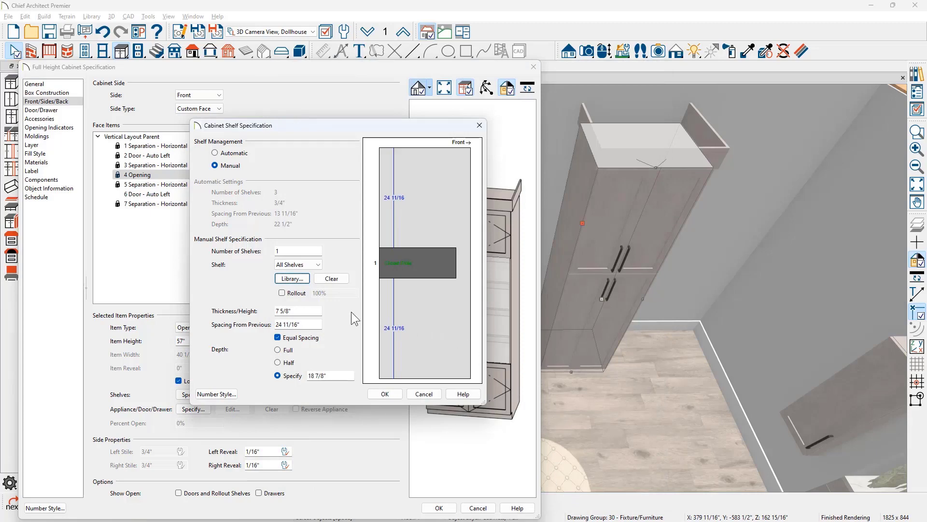
Set the closet pole's spacing from previous to 44" and accept the shelf specification
left_click_drag(308, 323, 247, 325)
type("44")
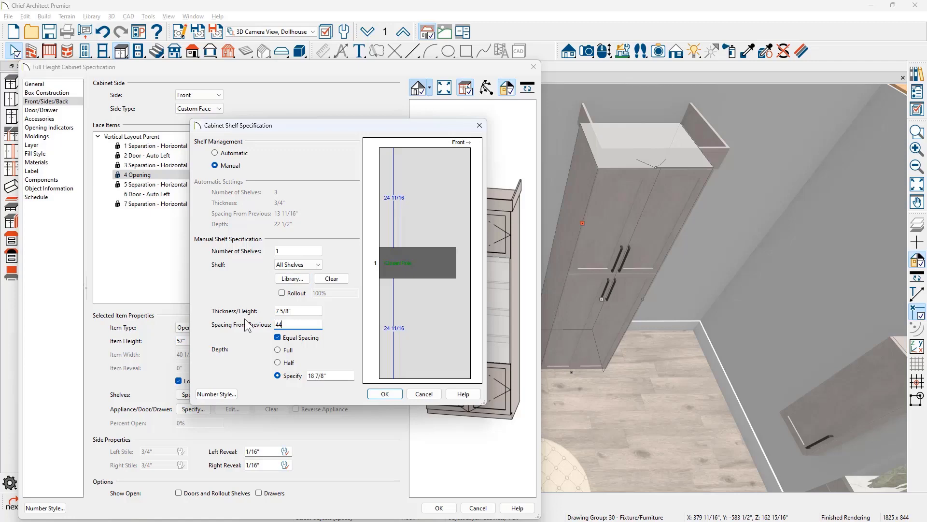
key("Tab")
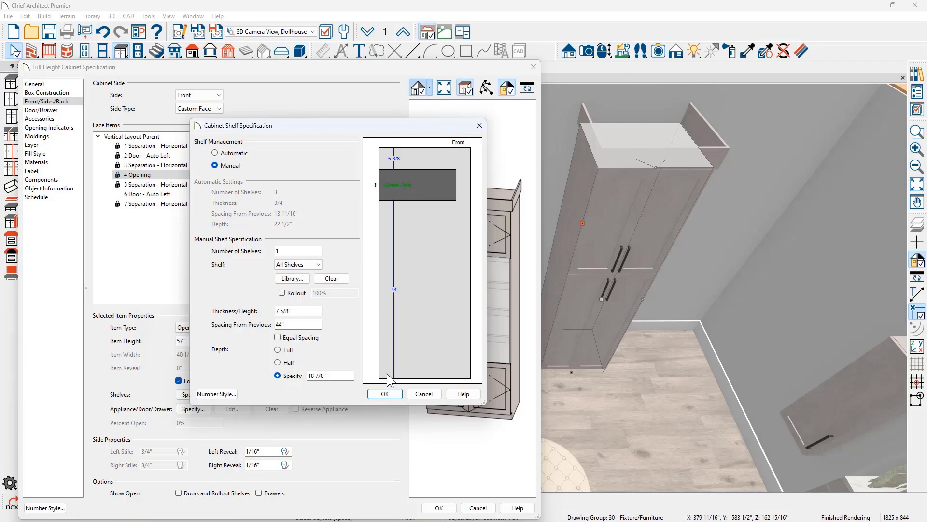
left_click(392, 394)
Change the bottom door section to a Drawer and split it horizontally twice into three drawers
left_click(163, 195)
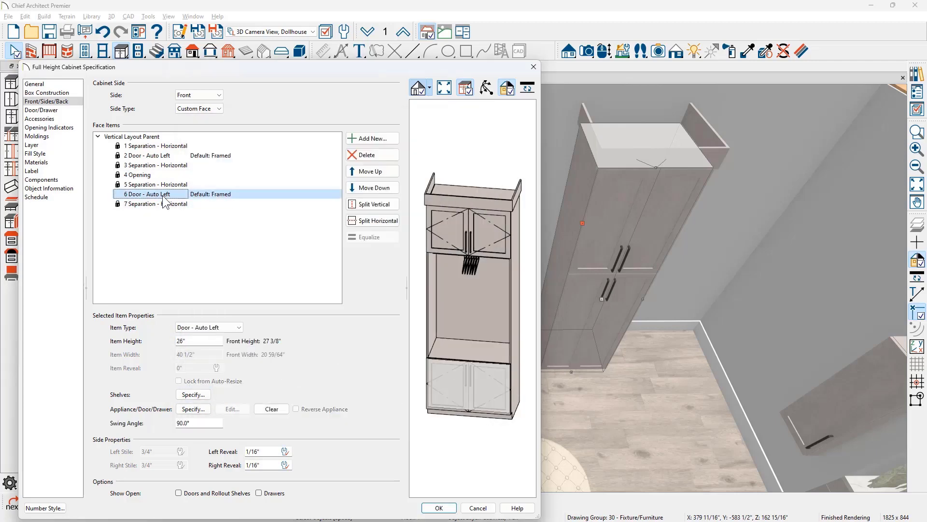
left_click(191, 327)
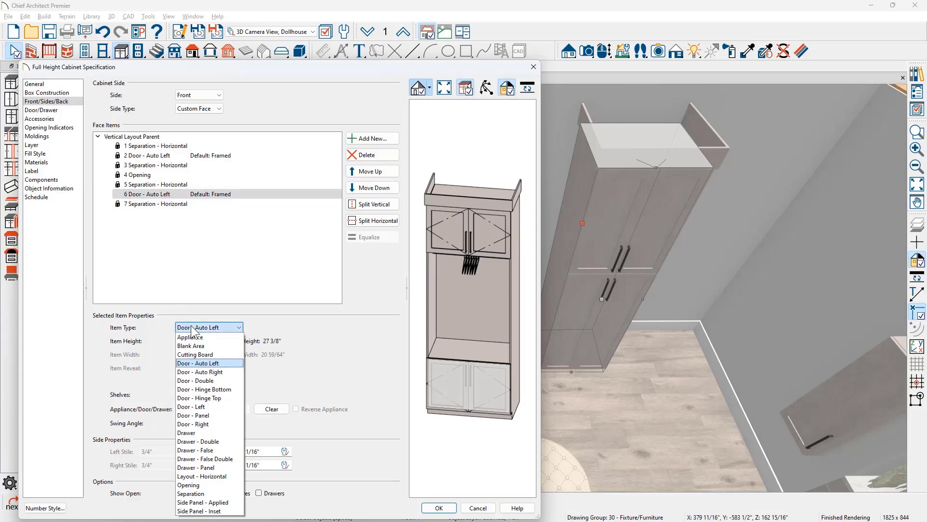
left_click(212, 432)
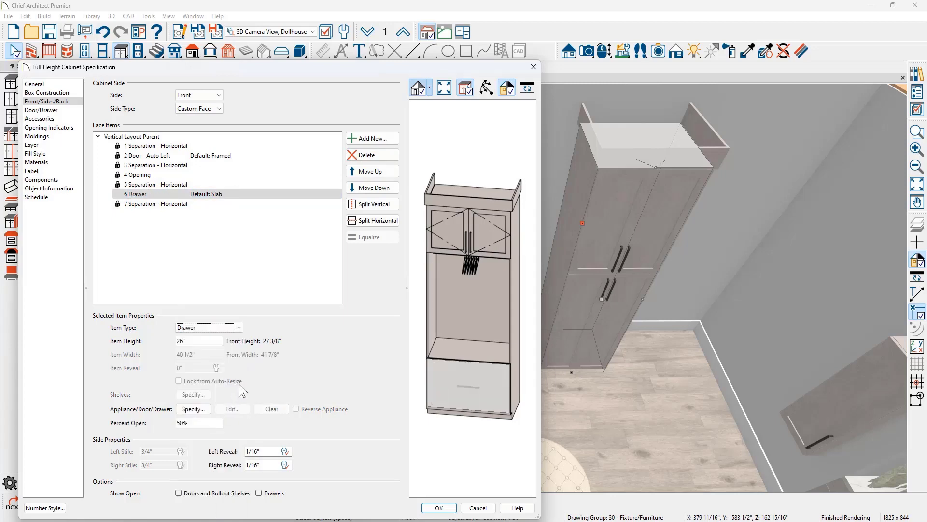
left_click(367, 223)
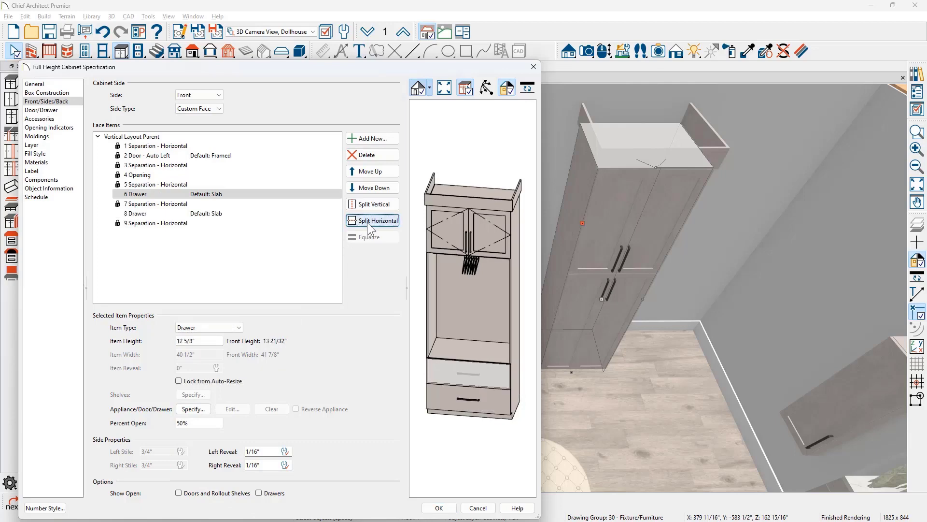
left_click(367, 222)
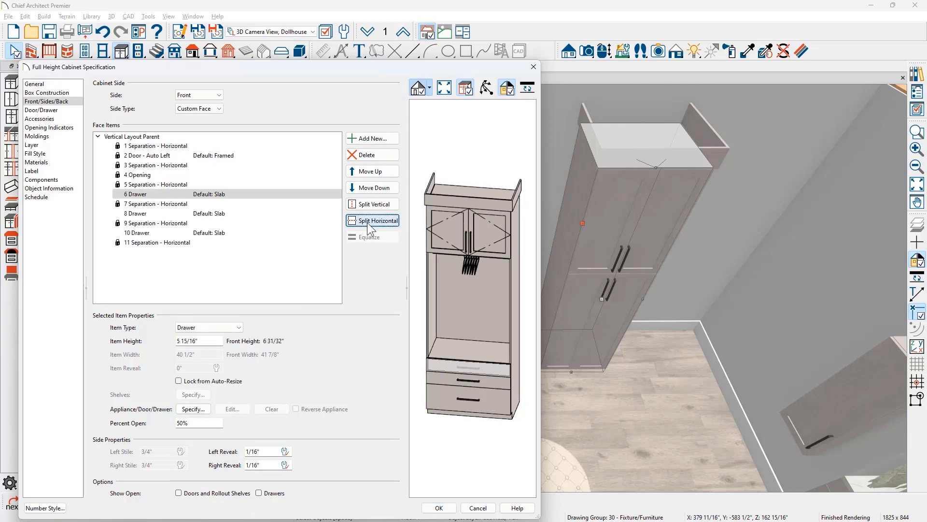
Set the item heights of the top and middle drawers to 8 1/4" each
left_click_drag(202, 345, 149, 345)
type("8 1/4")
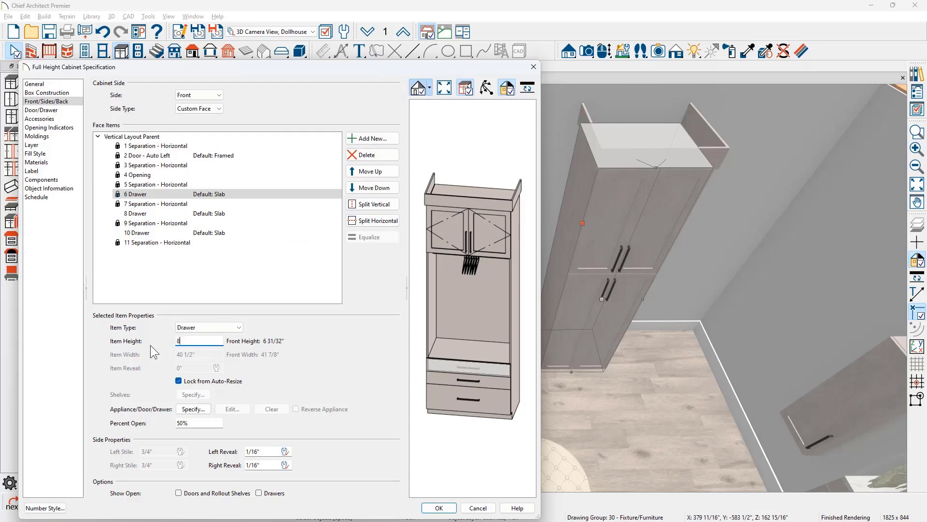
key("Tab")
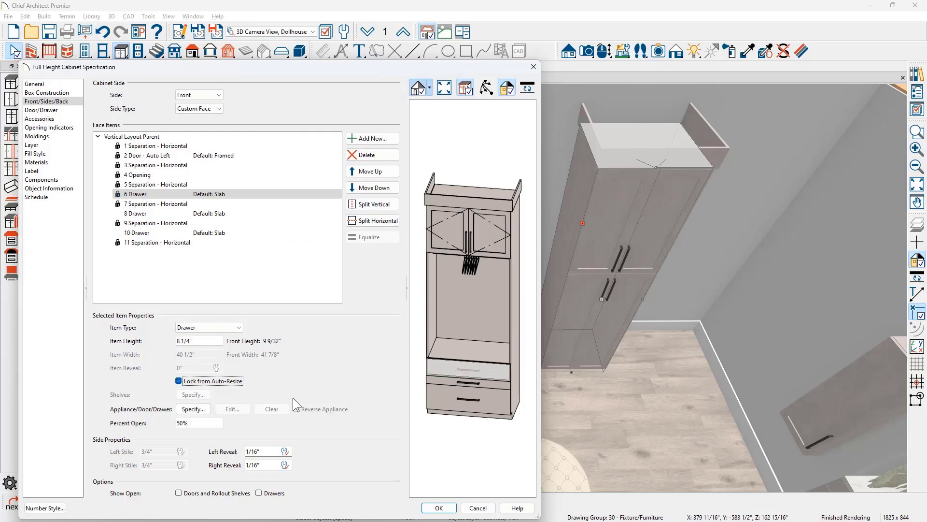
left_click(448, 378)
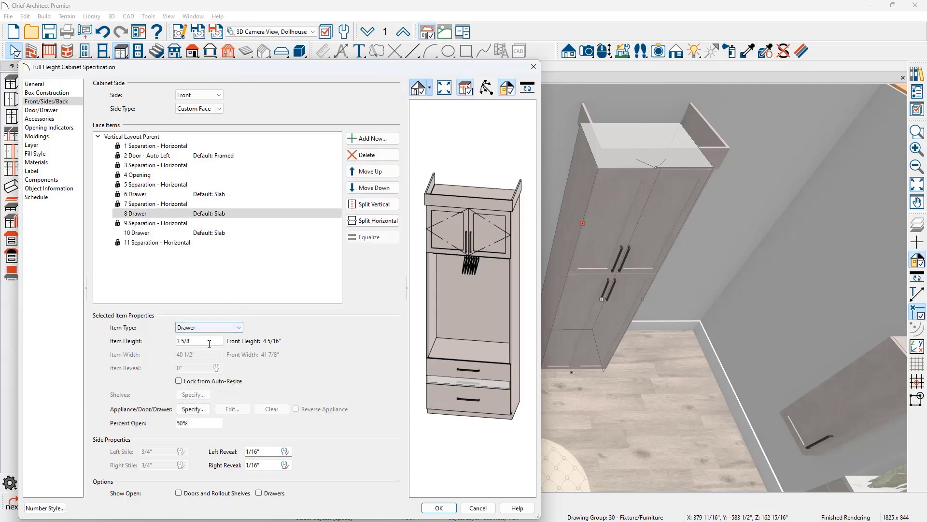
left_click_drag(198, 340, 146, 346)
type("8.25")
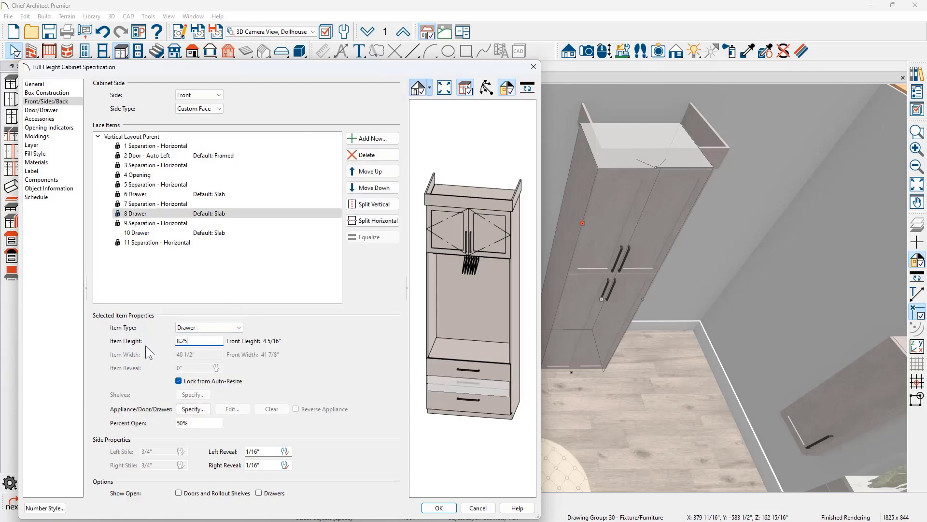
key("Tab")
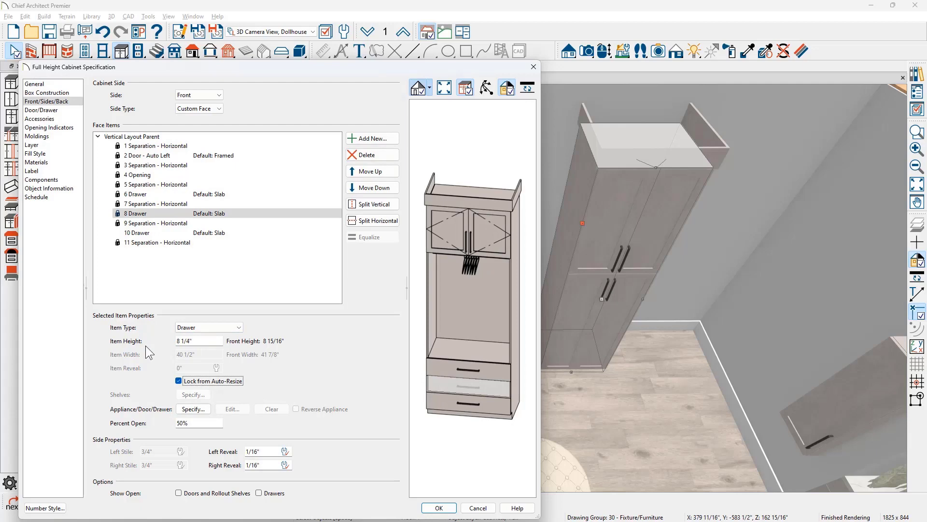
Turn on glass doors for the cabinet and accept the full height cabinet specification
left_click(55, 110)
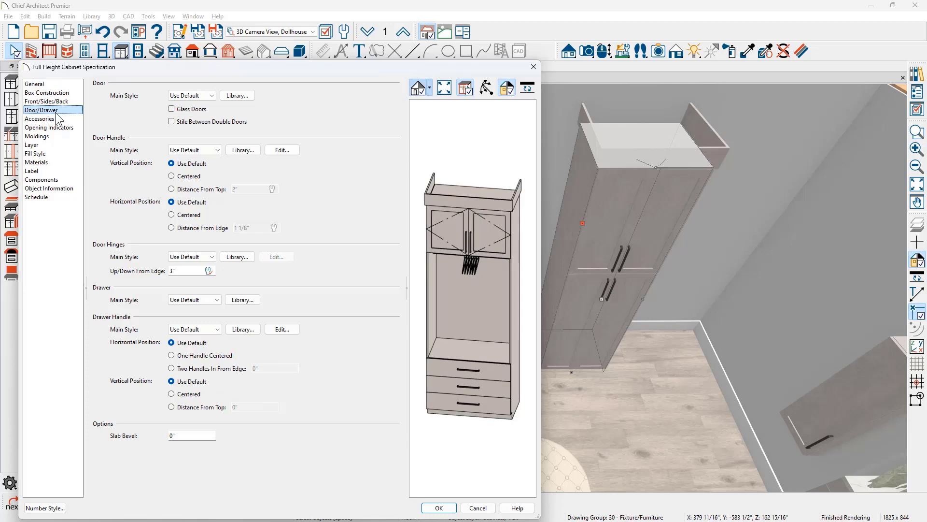
left_click(172, 109)
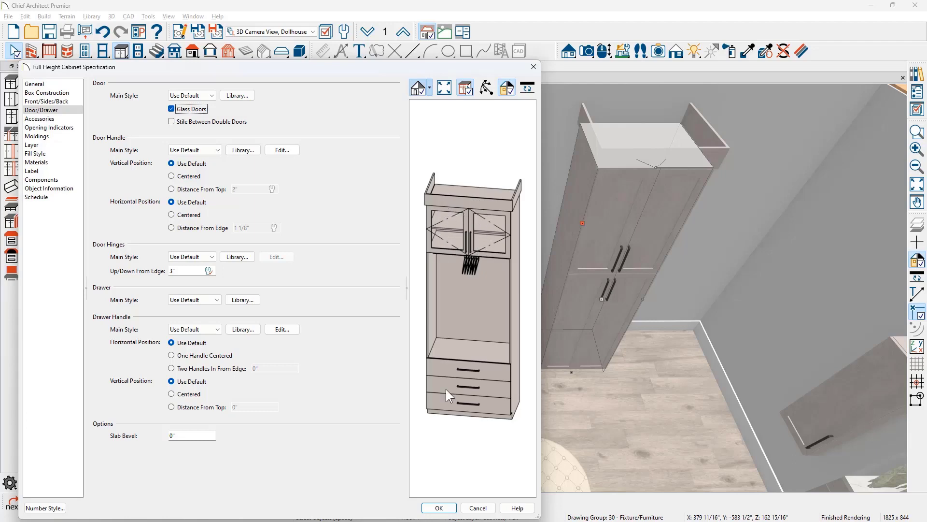
left_click(433, 509)
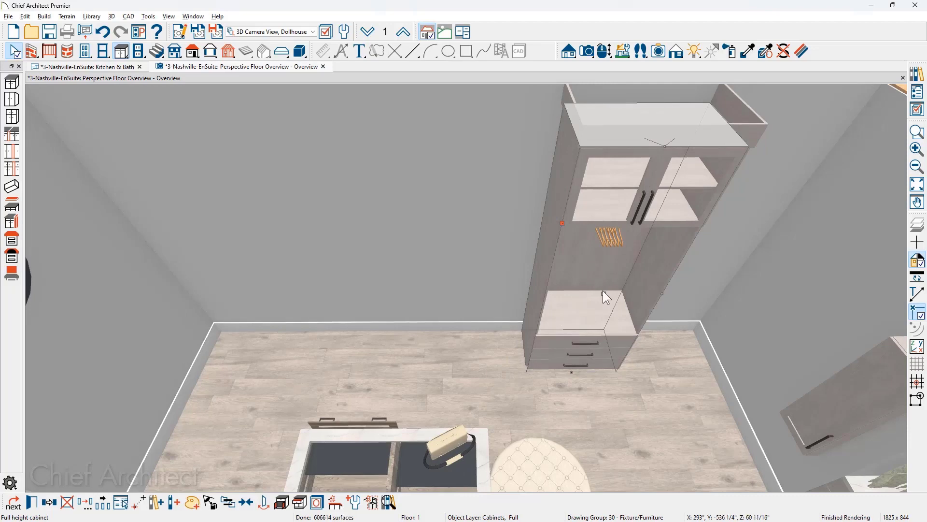
Move the closet cabinet into the corner against the side wall and place a copy directly beside it
left_click_drag(603, 292, 787, 264)
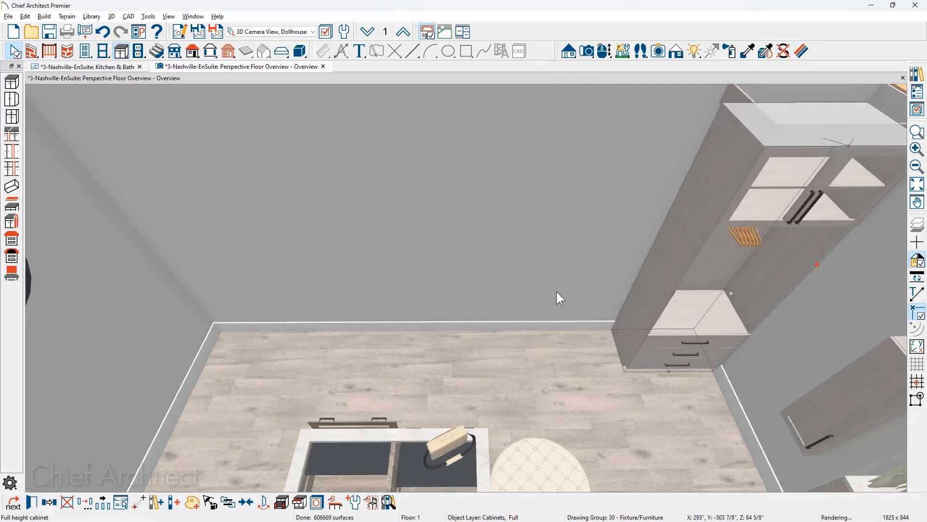
left_click(50, 503)
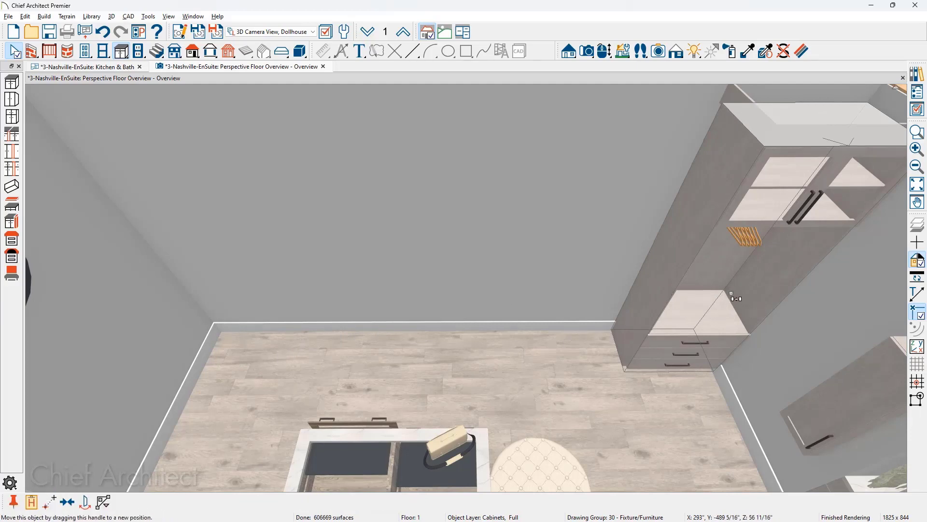
left_click_drag(736, 299, 634, 304)
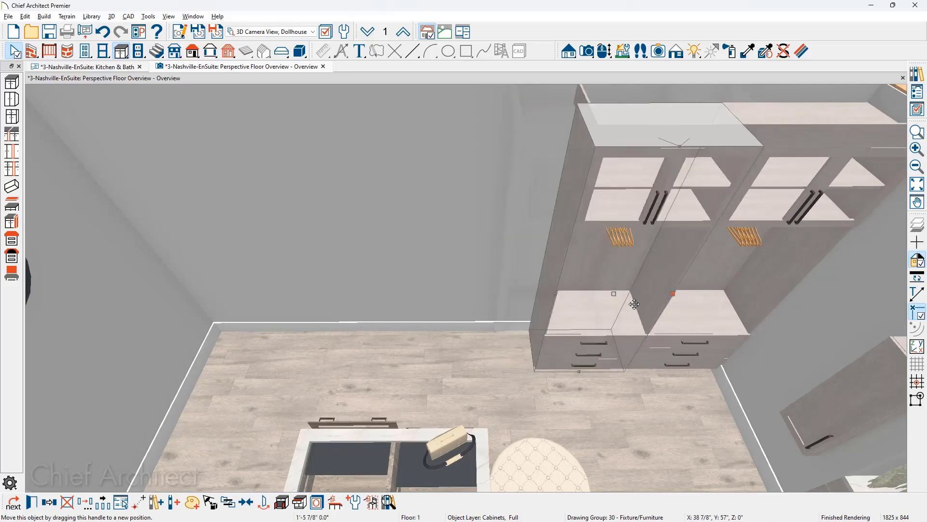
key("Escape")
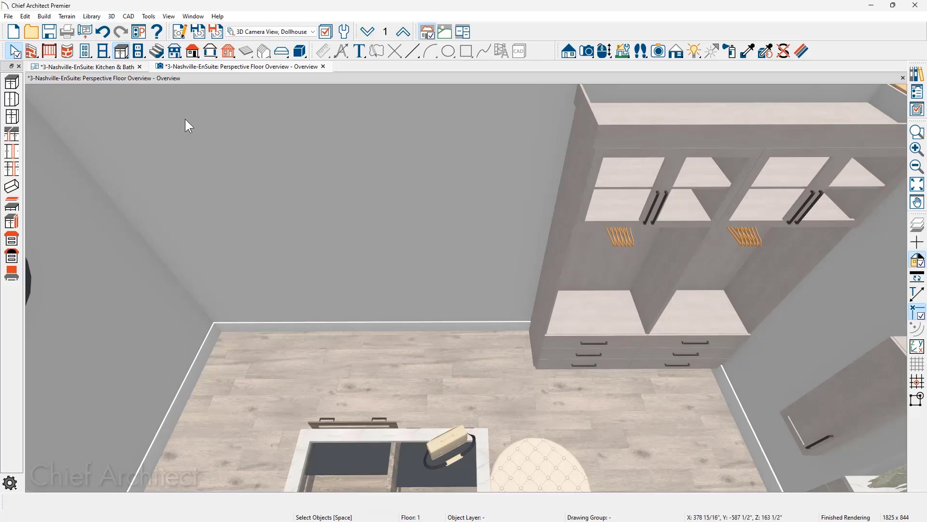
In the Kitchen & Bath plan view, create a wall elevation facing the closet wall with the two tall cabinets
left_click(103, 68)
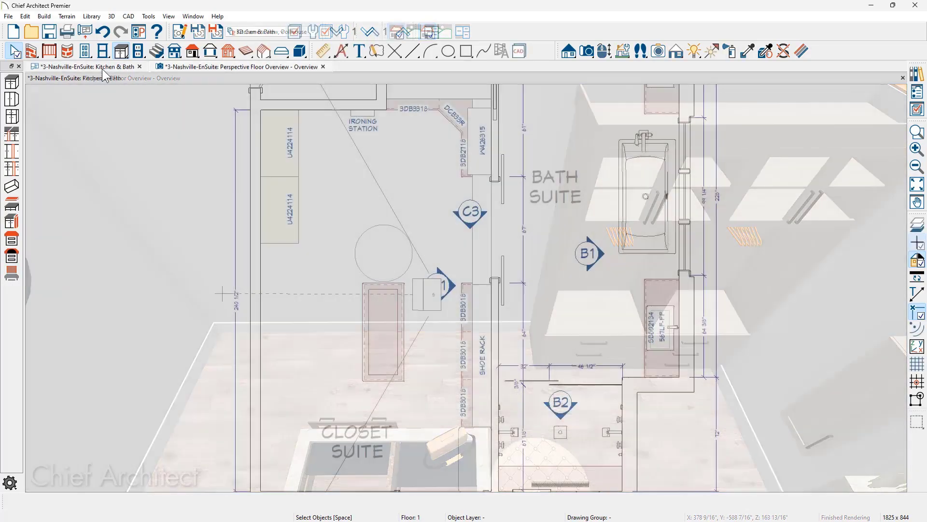
left_click(569, 51)
left_click(14, 116)
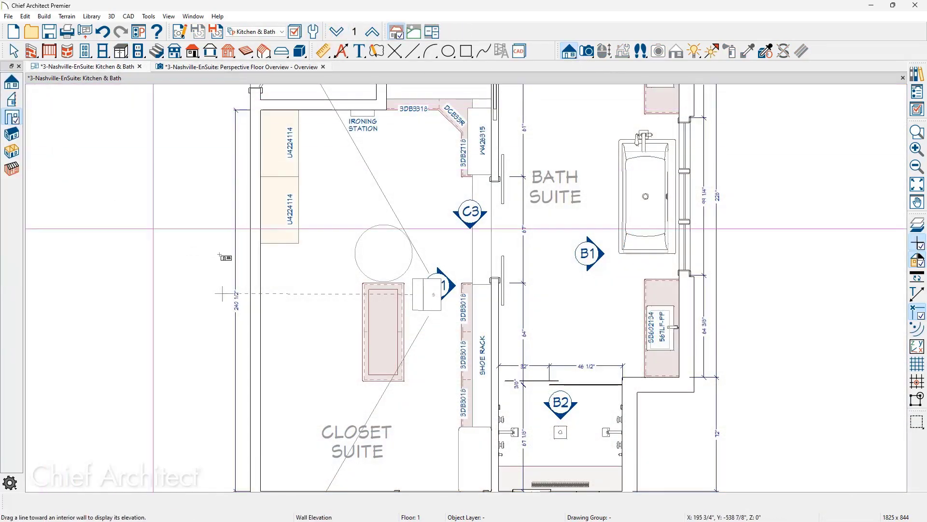
left_click_drag(309, 317, 173, 310)
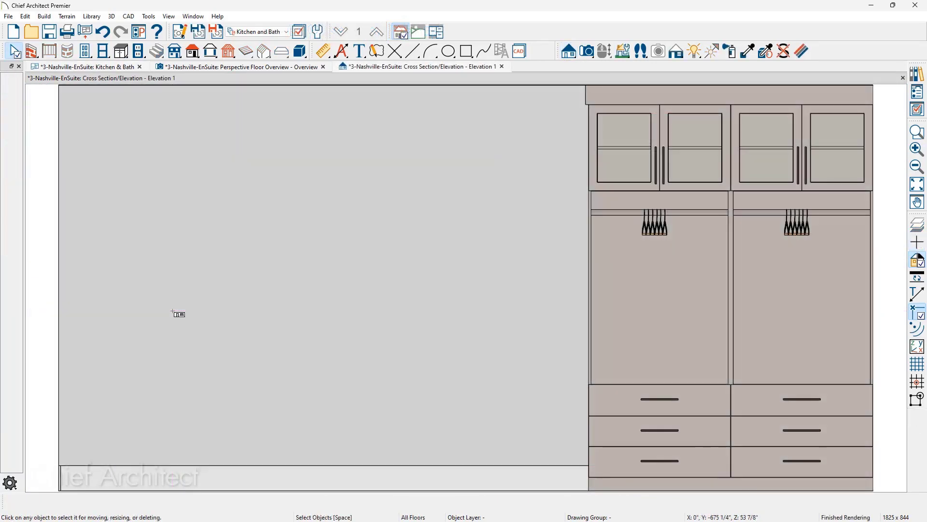
Place a vertical partition on the empty part of the closet wall and select it
left_click(120, 52)
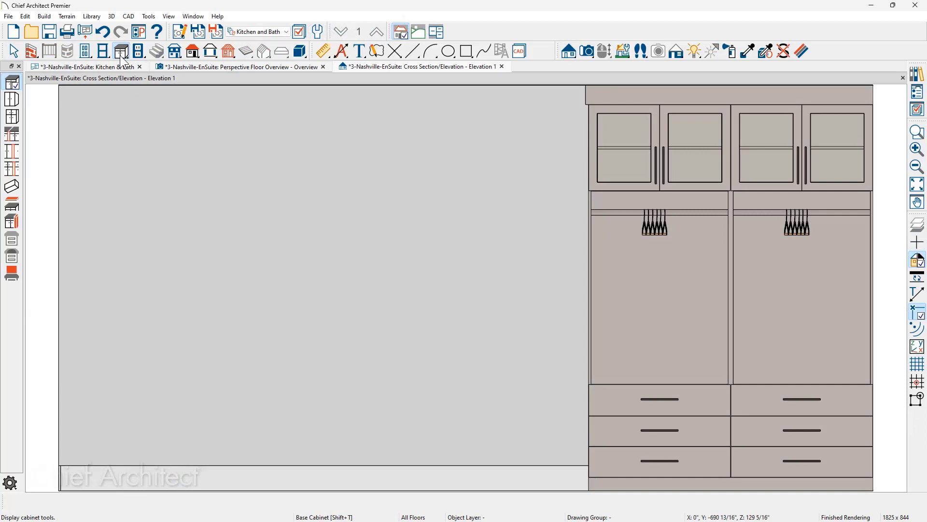
left_click(16, 216)
left_click(337, 333)
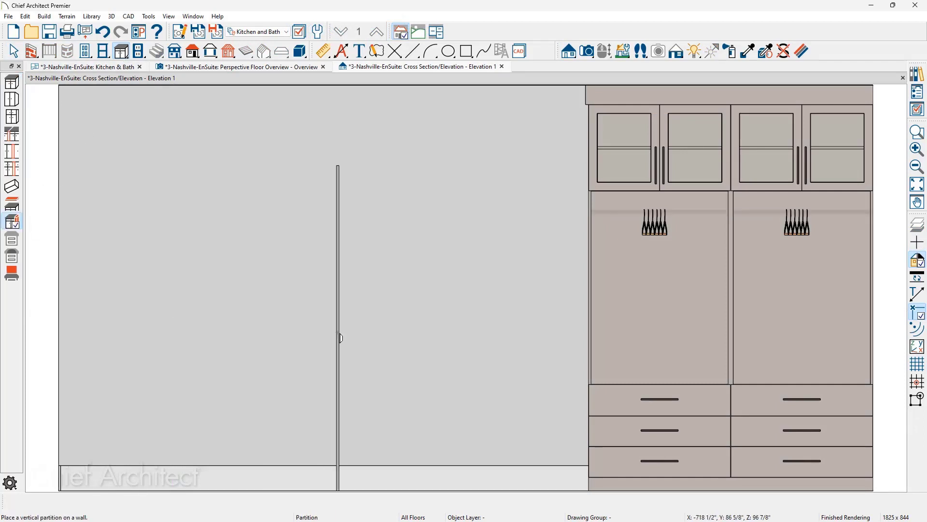
left_click(338, 334)
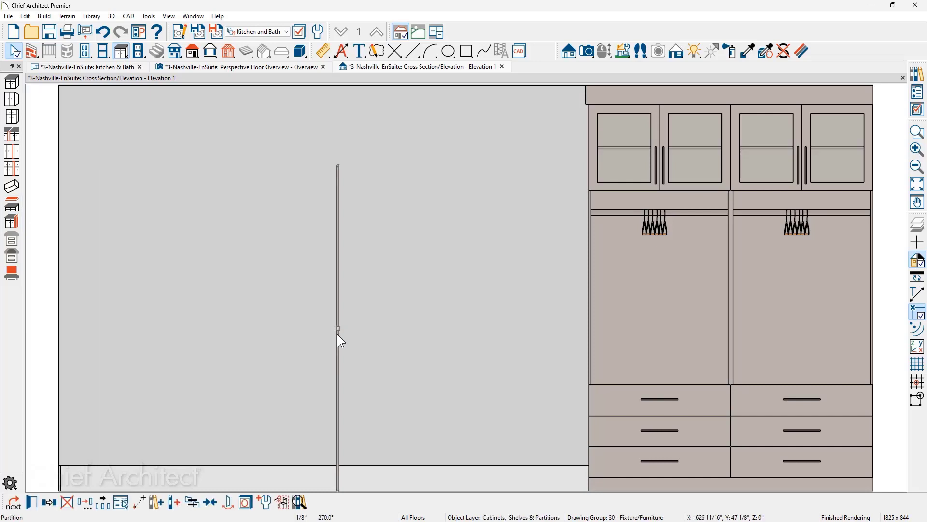
Set the partition's height to 99" and its depth to 15"
double_click(338, 335)
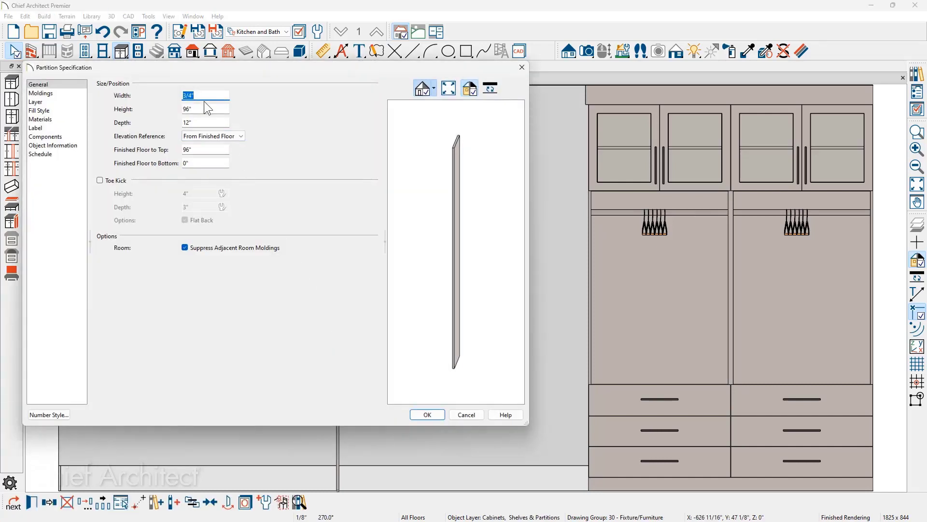
key("Tab")
type("99")
key("Tab")
type("15")
key("Tab")
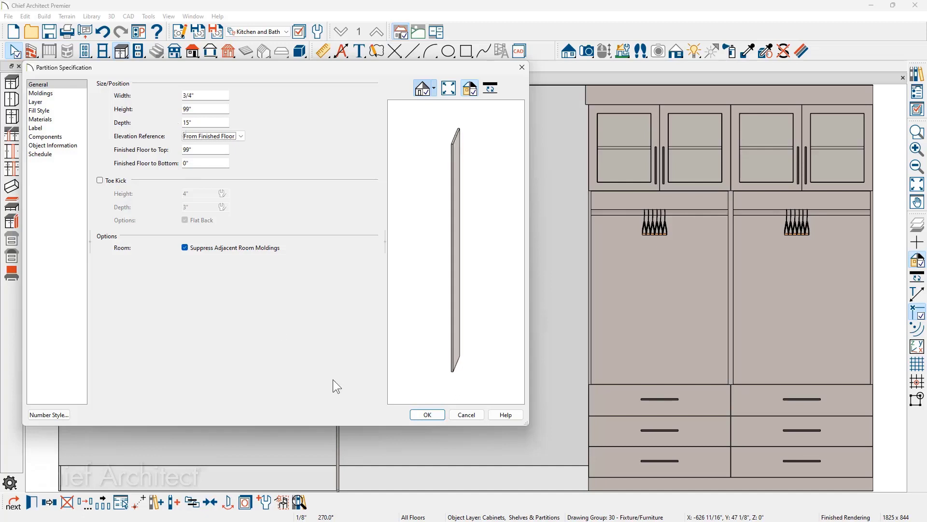
left_click(425, 416)
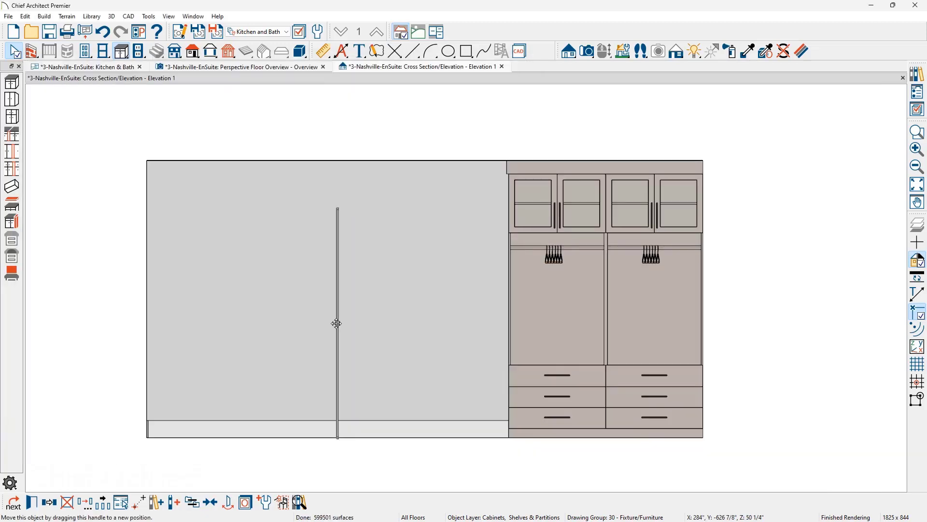
Add automatic elevation dimensions and set the distance between the partition and the neighbouring cabinet to 35 3/4"
left_click(341, 51)
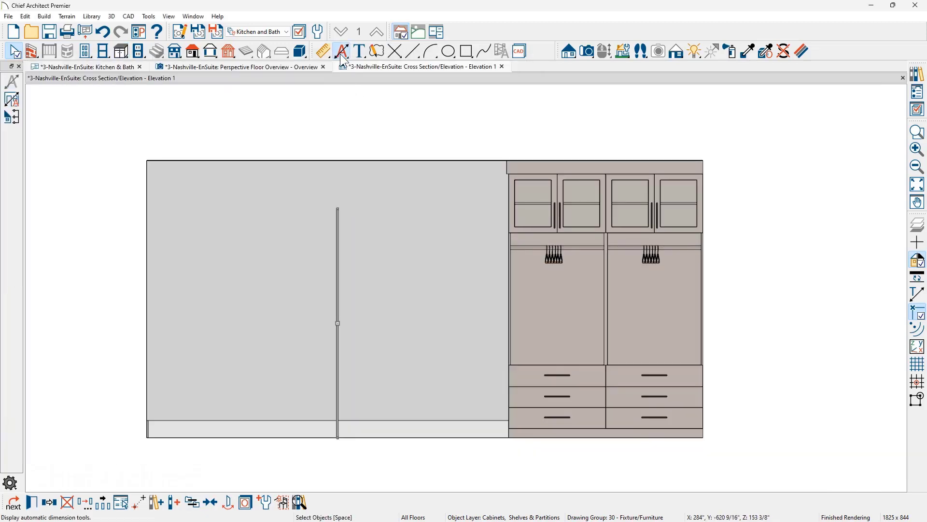
left_click(13, 100)
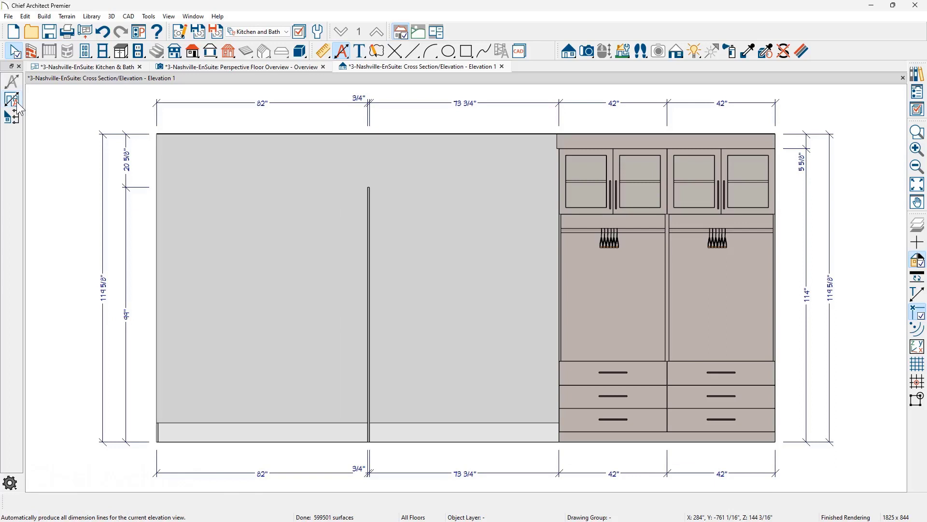
left_click(370, 327)
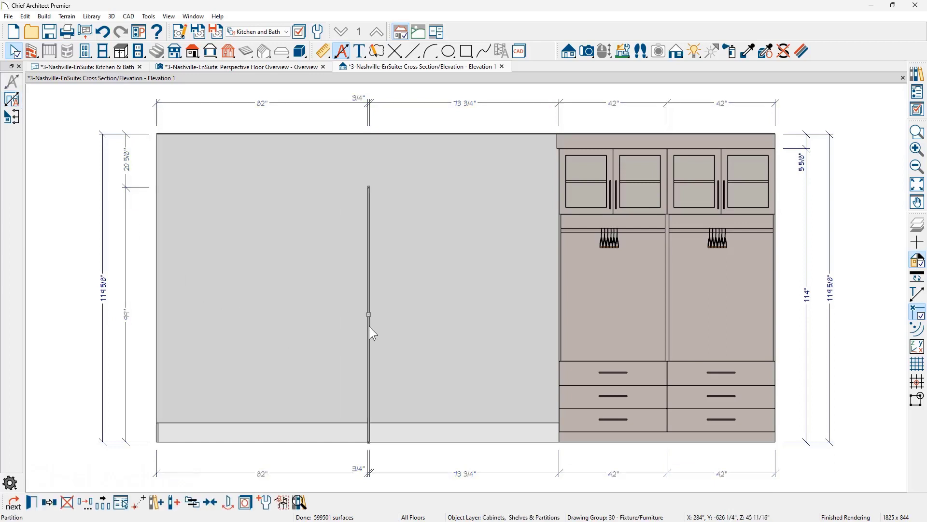
left_click(473, 474)
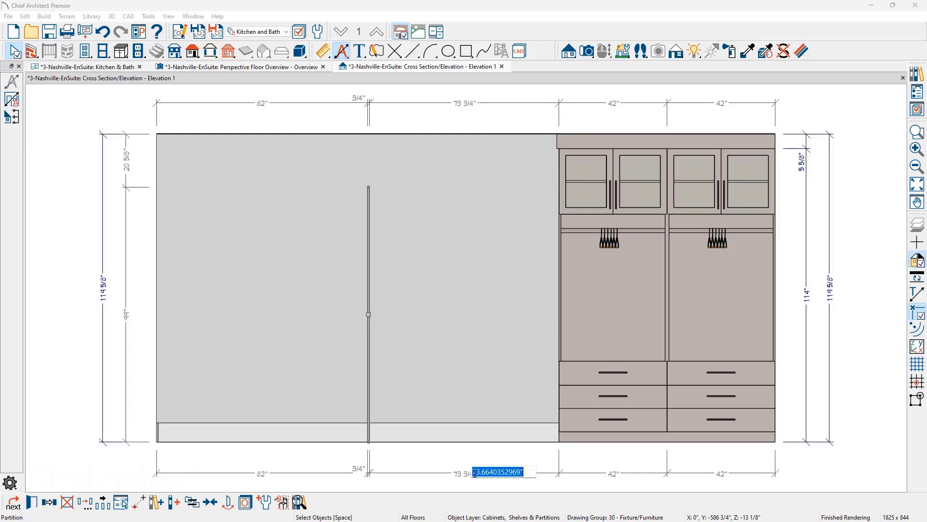
type("35.25")
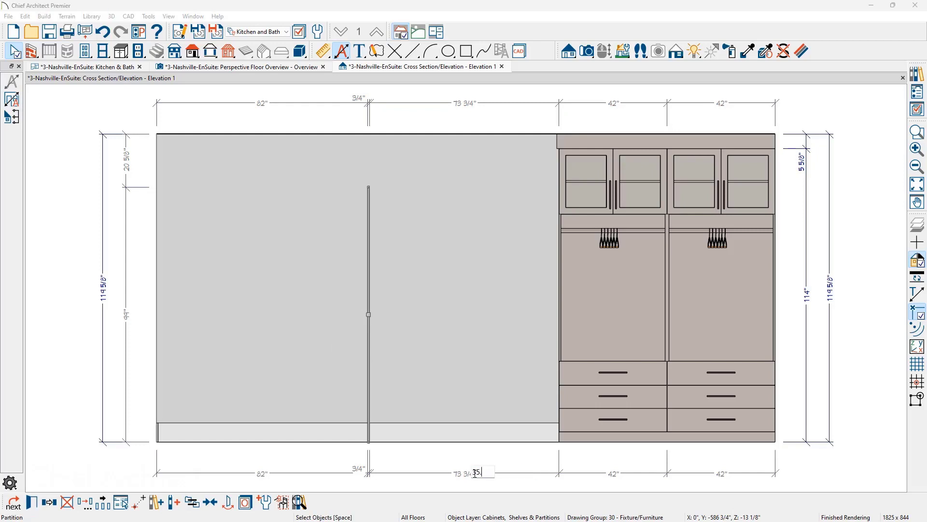
key("Return")
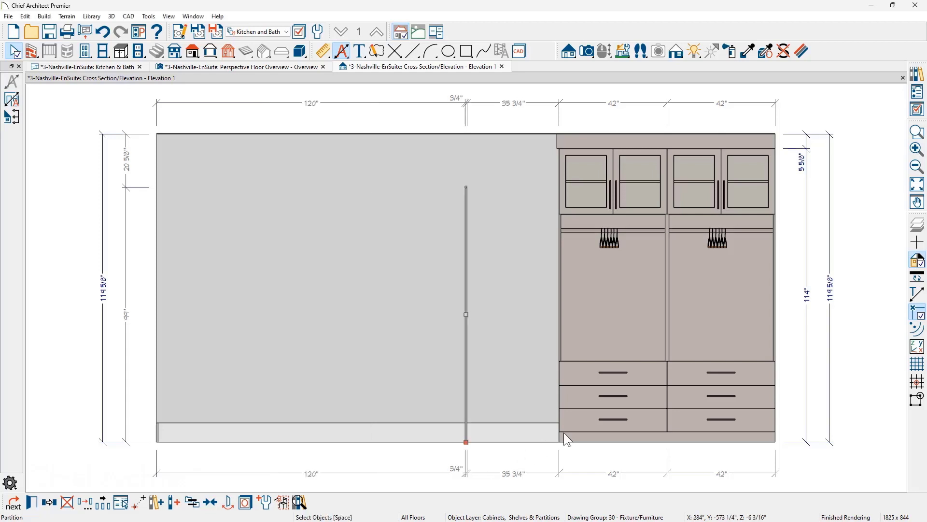
Search the library for "closet shelf", place the Closet Shelf w/ Rod beside the cabinet and extend it to the partition
left_click(916, 77)
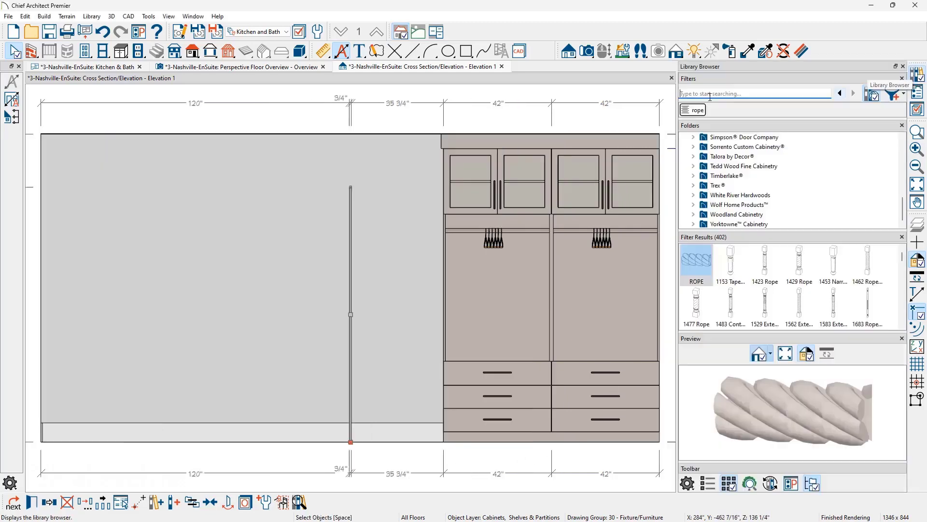
left_click(737, 94)
type("clos")
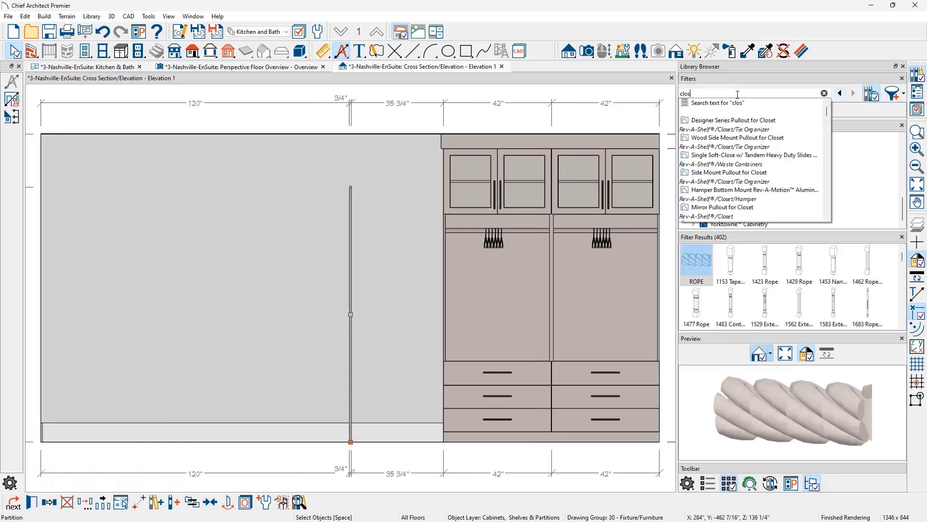
type("et shelf")
key("Return")
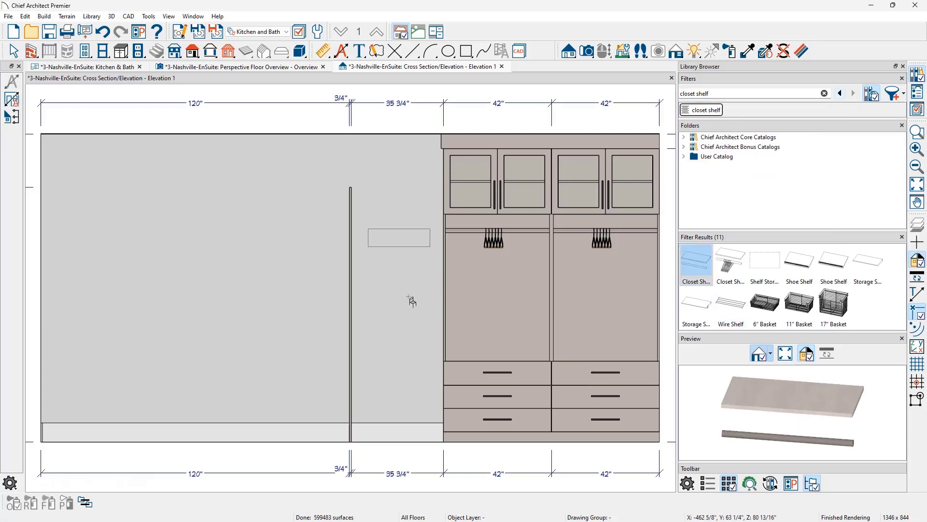
left_click(415, 332)
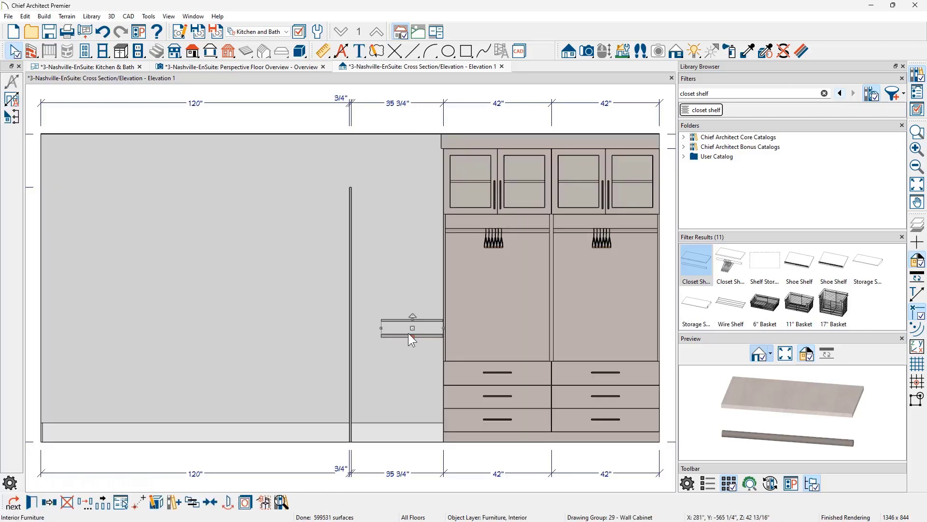
left_click_drag(380, 328, 352, 328)
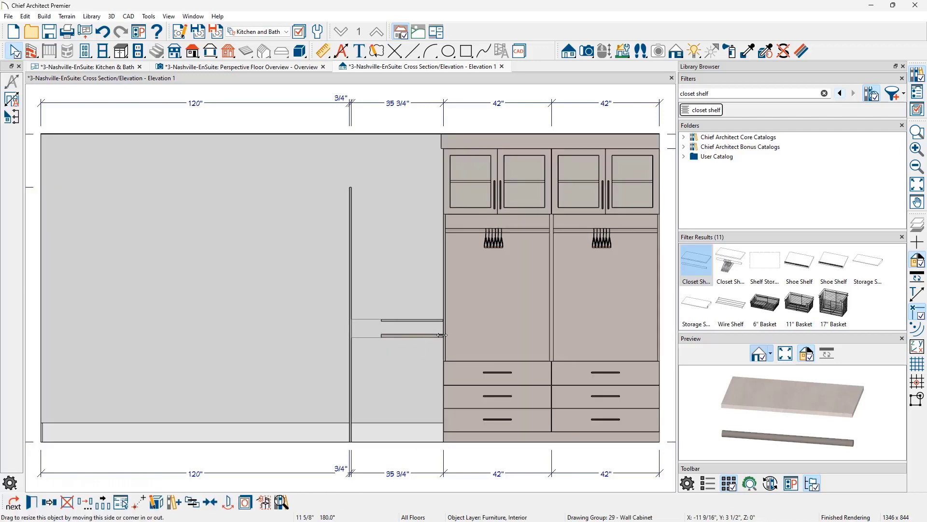
Set the closet shelf's Finished Floor to Top to 46" and copy the shelf up to the partition's top edge
double_click(405, 330)
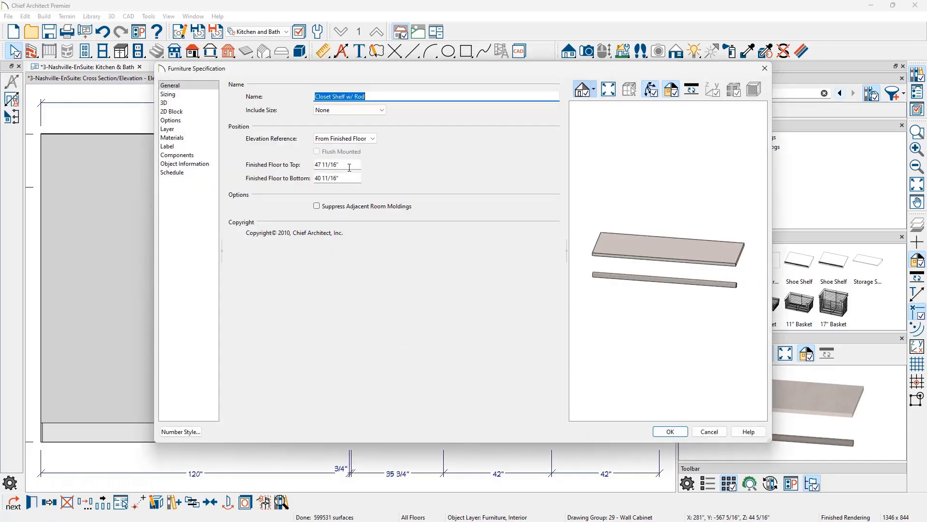
left_click_drag(349, 167, 307, 163)
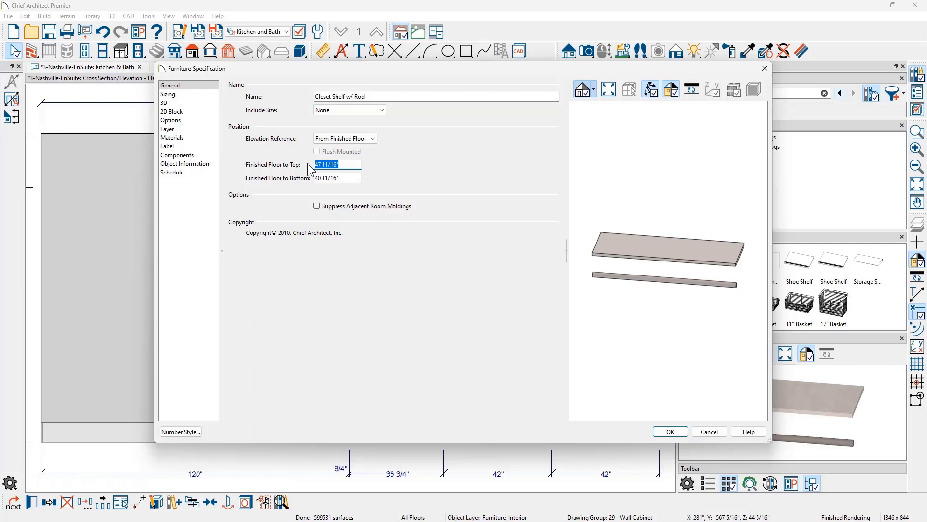
type("46")
key("Tab")
left_click(661, 430)
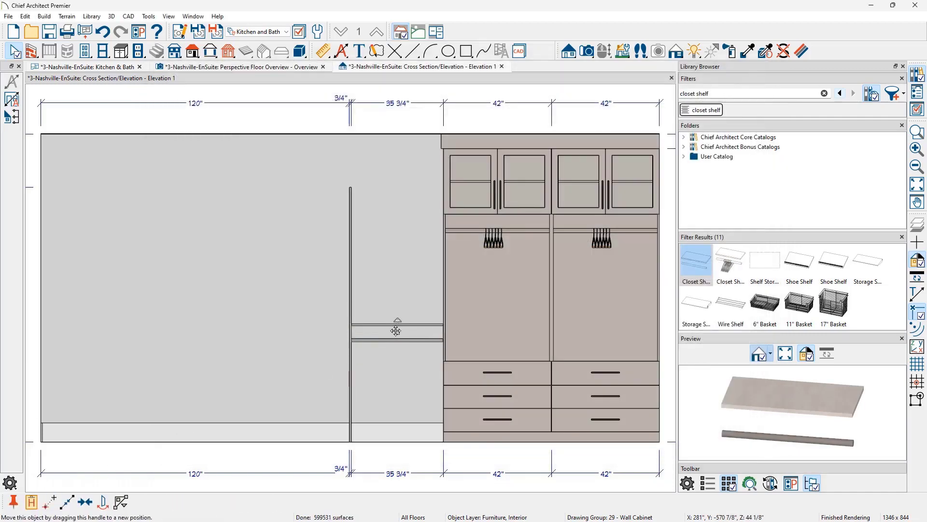
left_click_drag(397, 332, 401, 193)
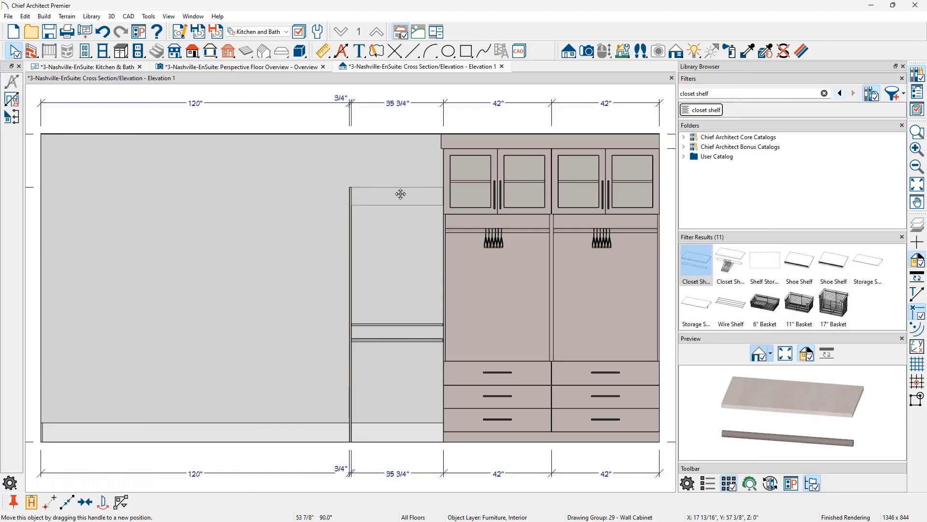
Set the depth of both closet shelves with rods to 15" together
left_click(405, 340, "shift")
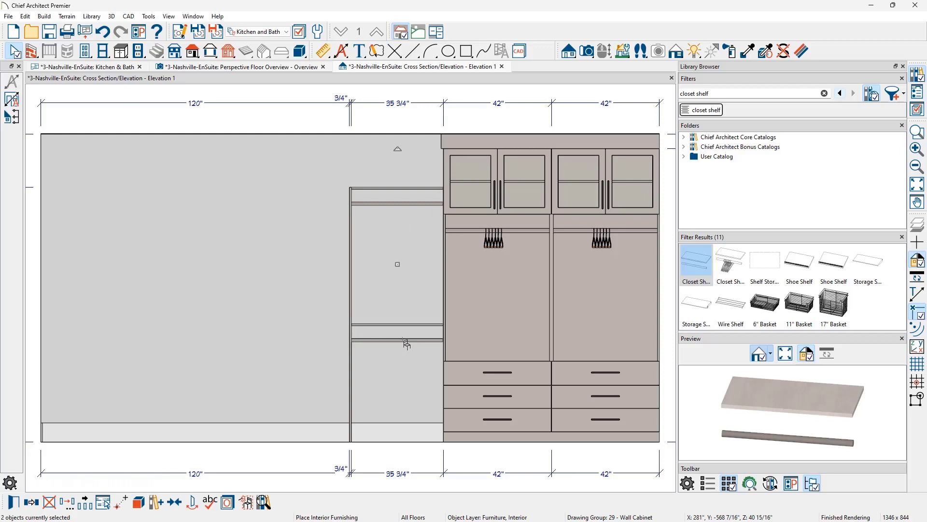
left_click(11, 505)
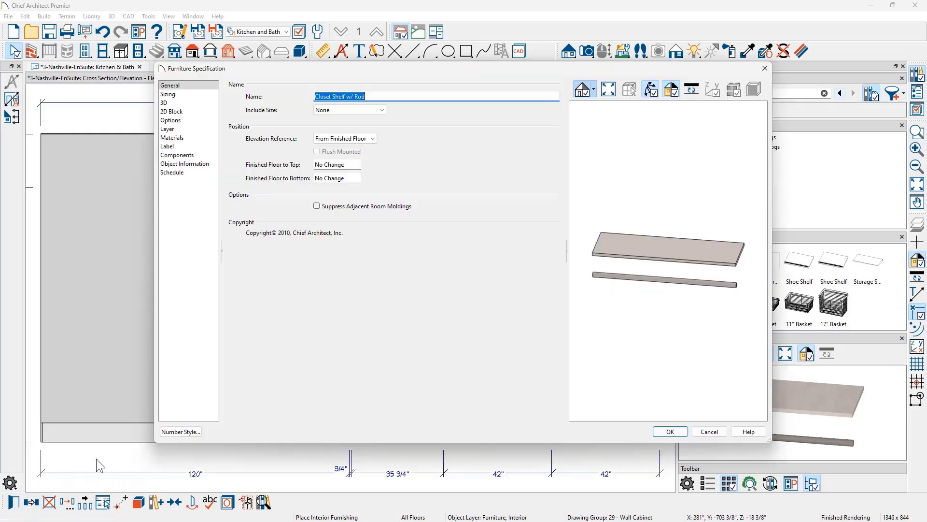
left_click(188, 95)
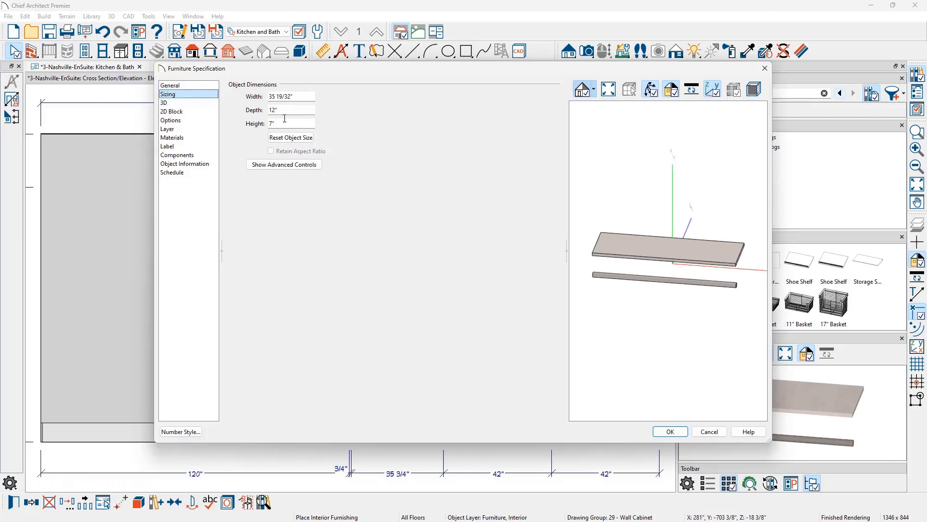
left_click_drag(292, 113, 263, 114)
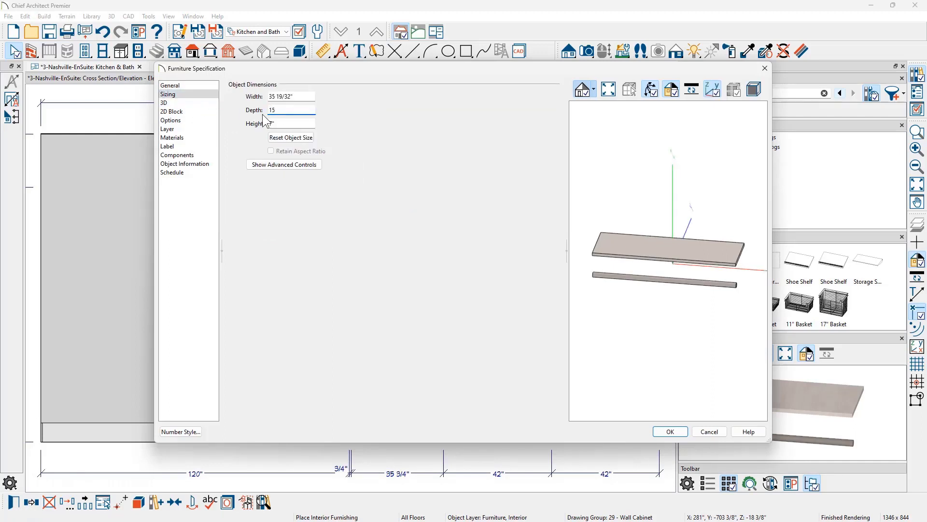
type("15")
key("Return")
Place a cabinet shelf on the open wall beside the tall partition, about 46" above the floor
left_click(126, 52)
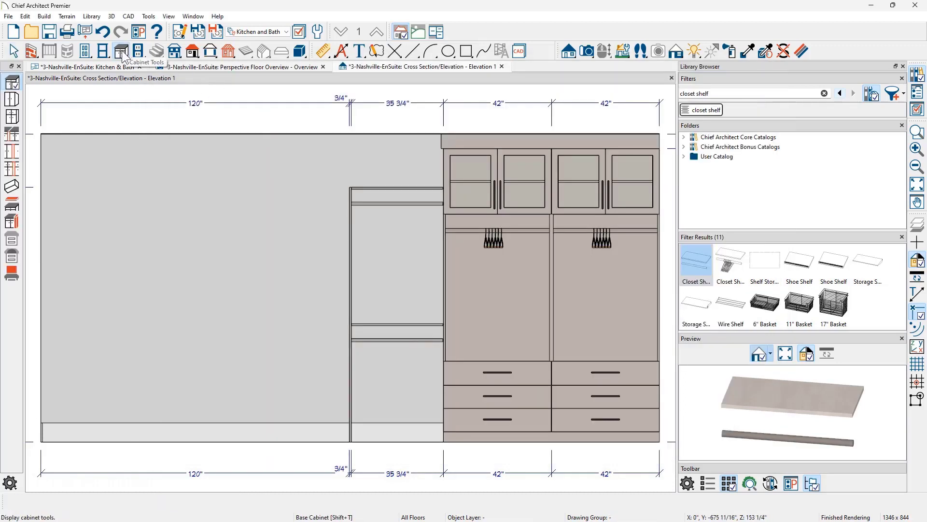
left_click(13, 208)
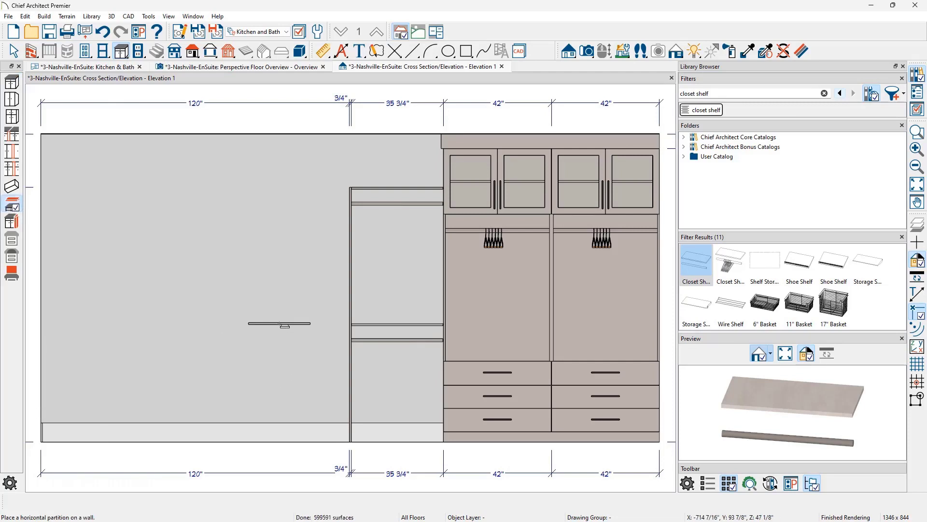
left_click(279, 323)
left_click(279, 323)
Set the new shelf's width to 36", its depth to 15" and its Finished Floor to Top to 48"
double_click(280, 323)
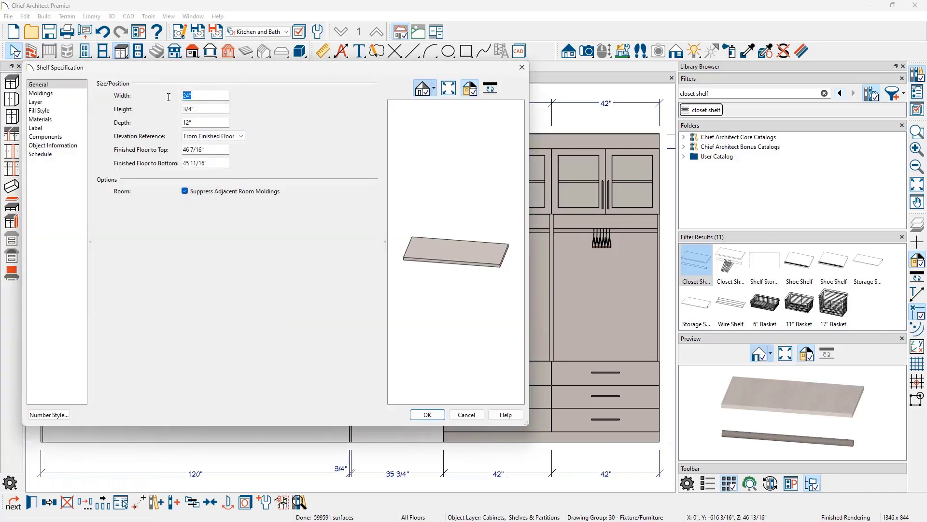
type("36")
double_click(194, 123)
type("1")
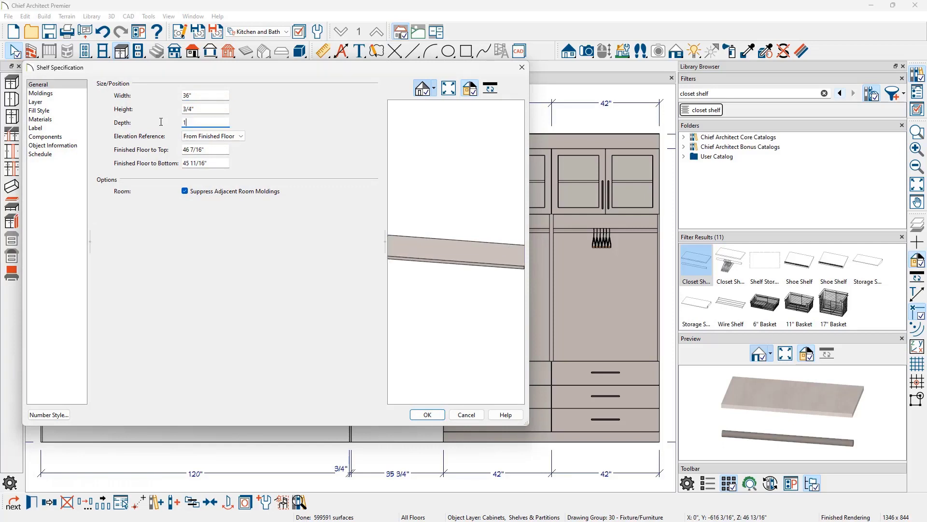
type("5")
key("Tab")
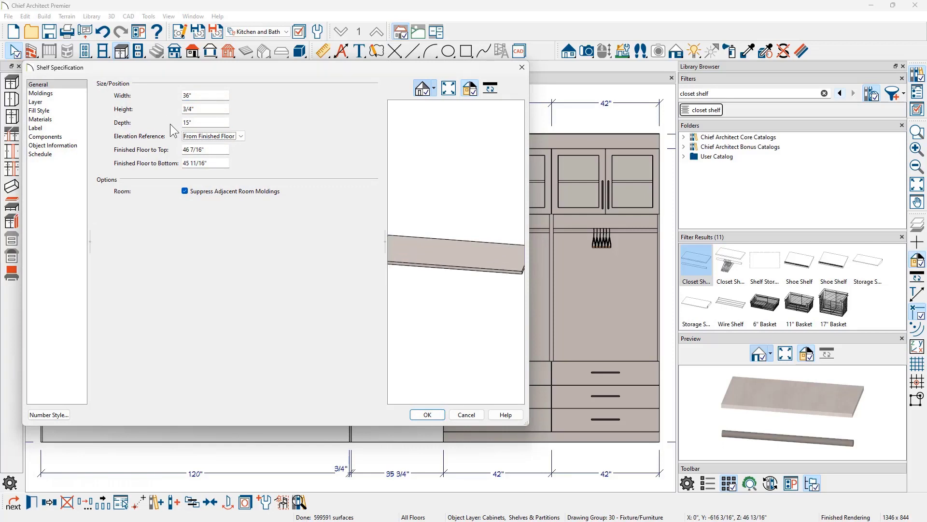
left_click(218, 148)
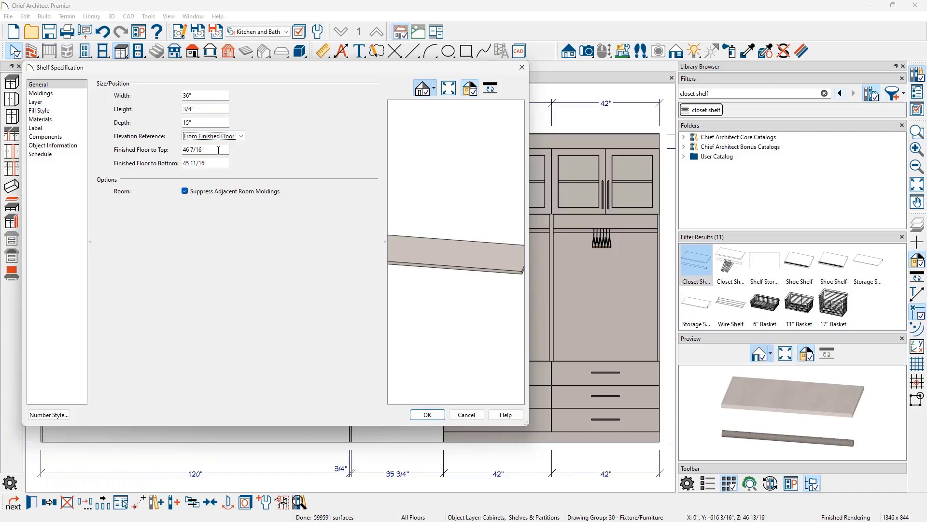
left_click_drag(218, 150, 165, 155)
type("48")
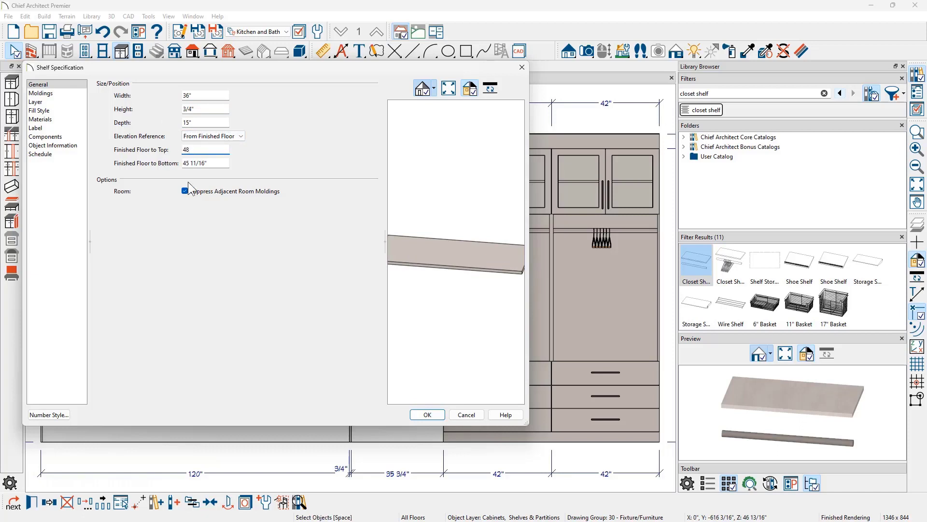
left_click(427, 415)
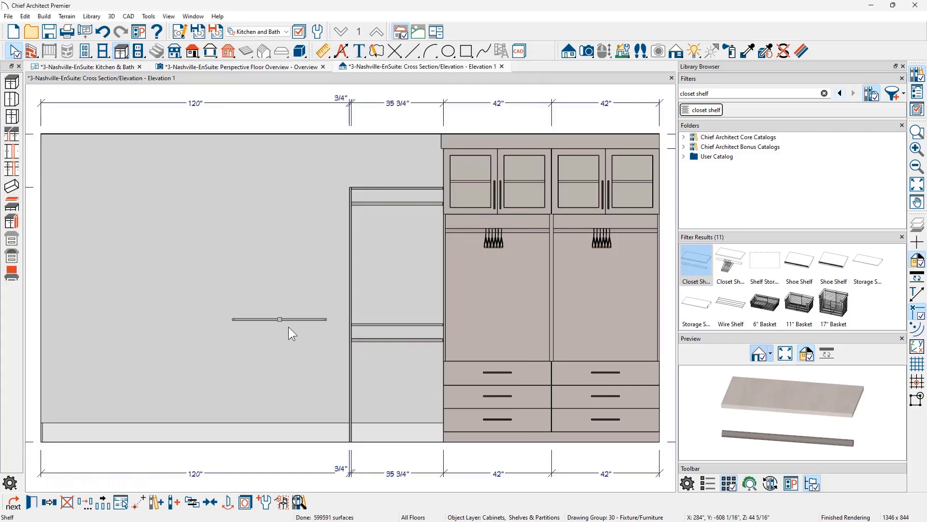
Move the shelf against the partition and multiple-copy it upward at a 12 3/4" offset to the partition's top edge
left_click_drag(299, 318, 310, 319)
left_click(103, 503)
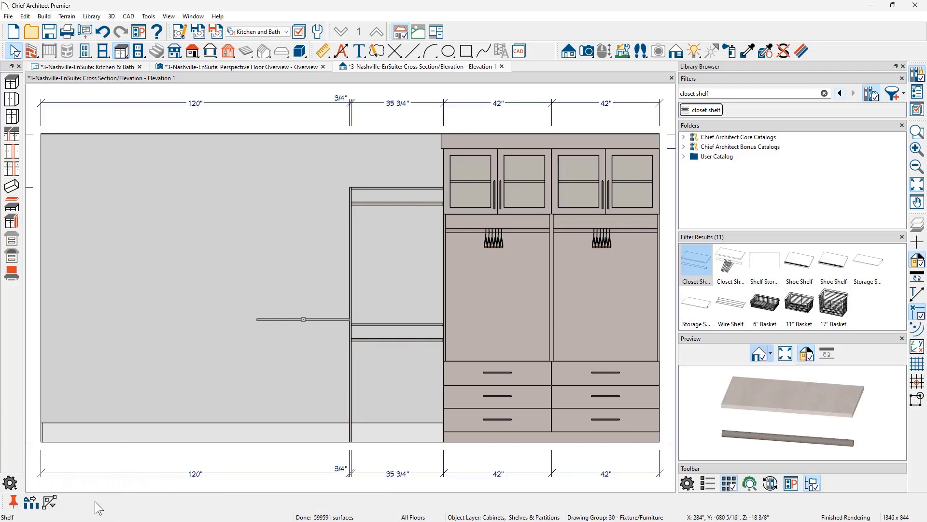
left_click(36, 505)
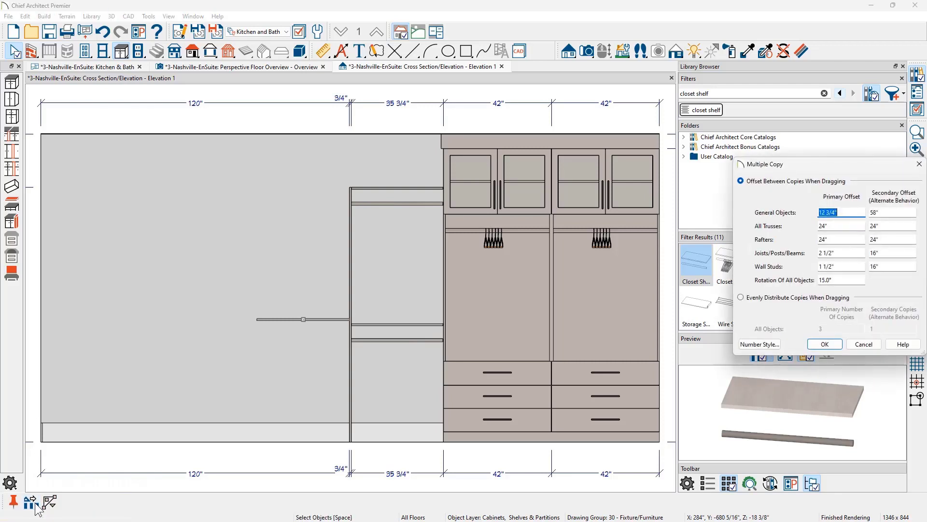
left_click(842, 213)
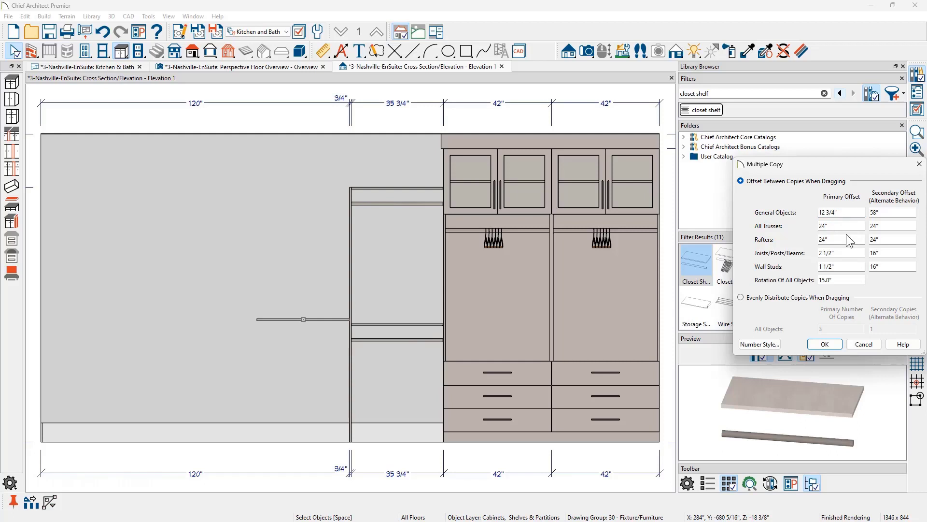
key("Return")
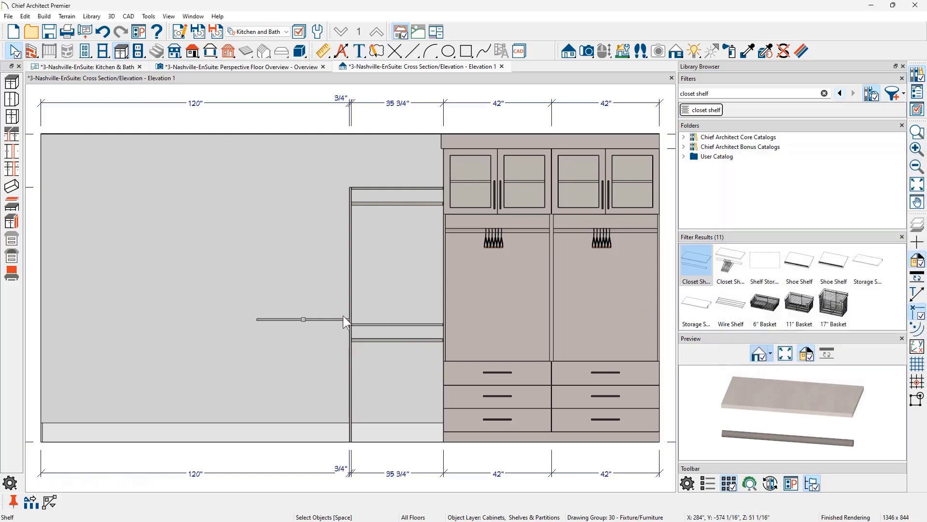
left_click_drag(303, 320, 293, 187)
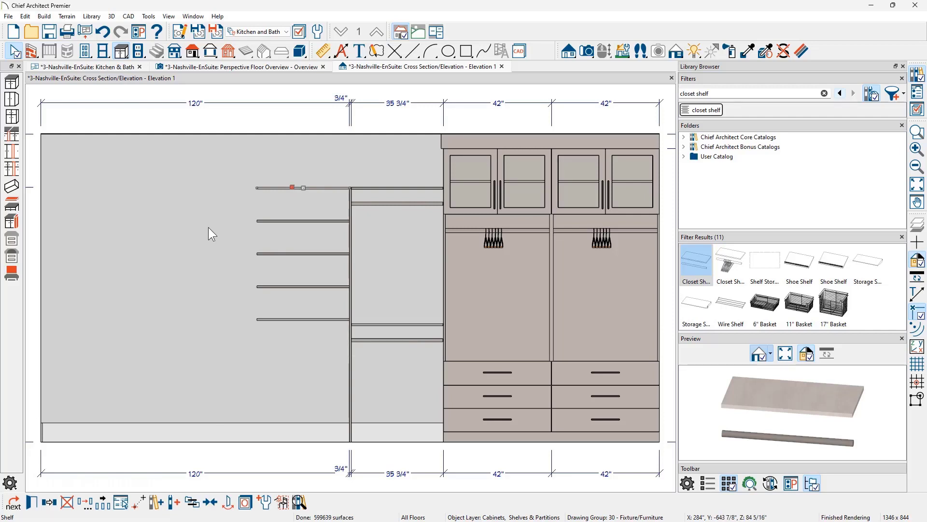
Place a base cabinet against the open wall, below and beside the stack of shelves
left_click(124, 56)
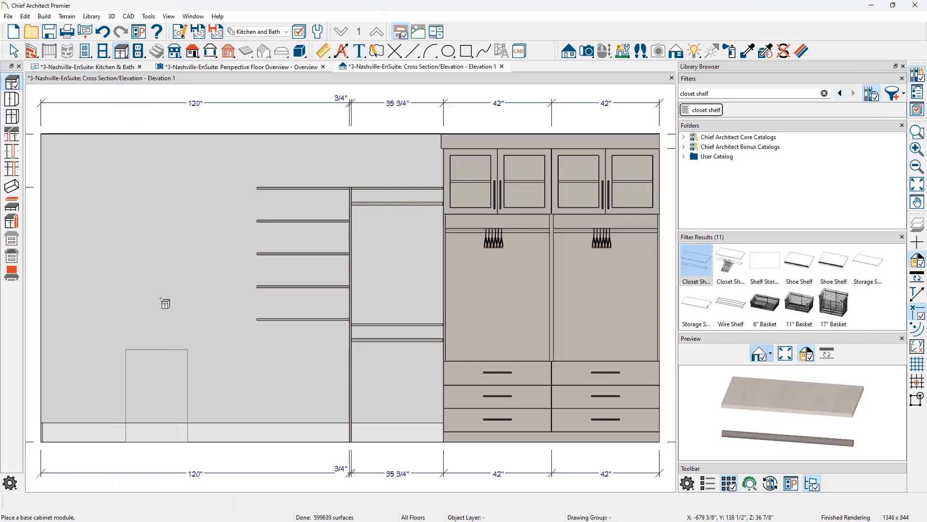
left_click(213, 364)
key("space")
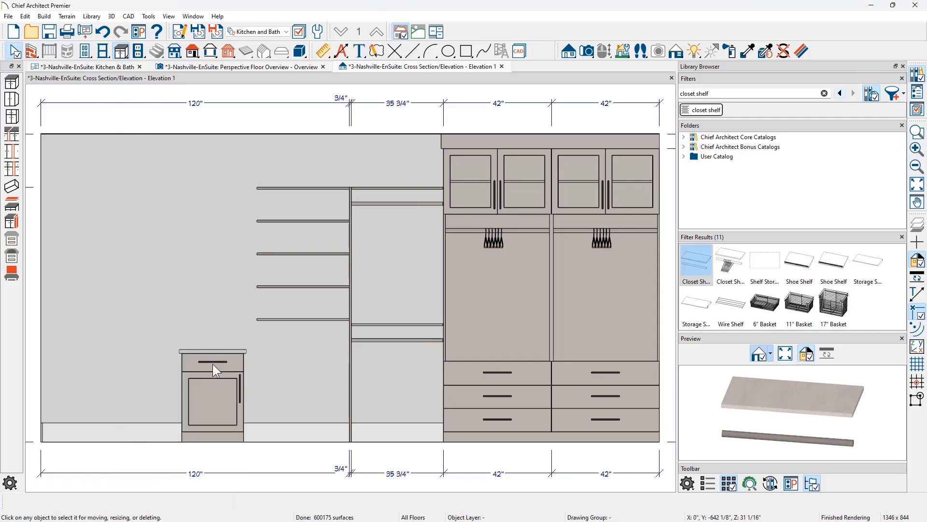
Set the base cabinet's width to 36", its height to 33" and its depth to 21"
left_click(213, 364)
double_click(212, 364)
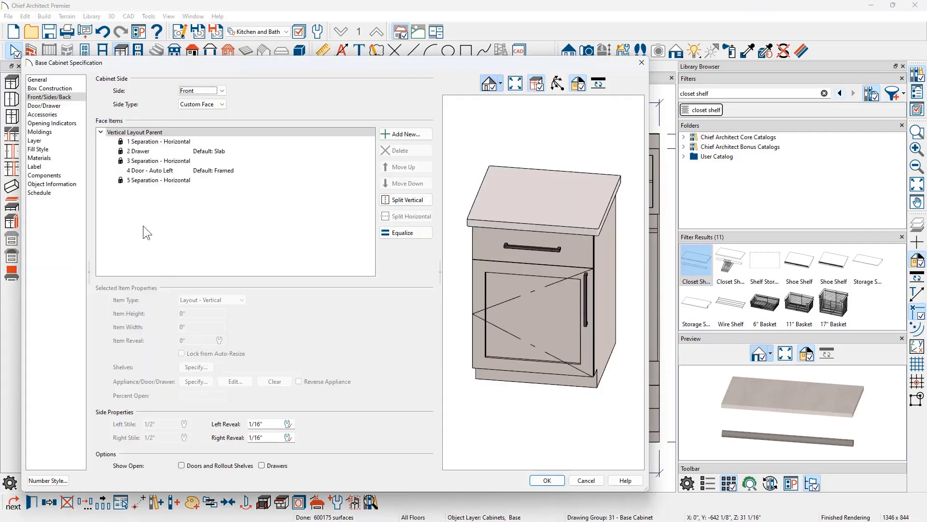
left_click(61, 80)
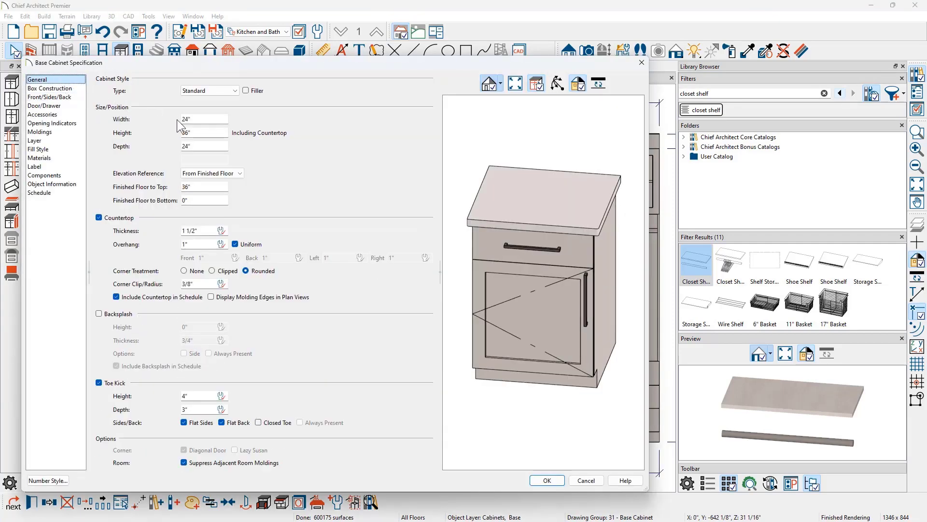
left_click(194, 119)
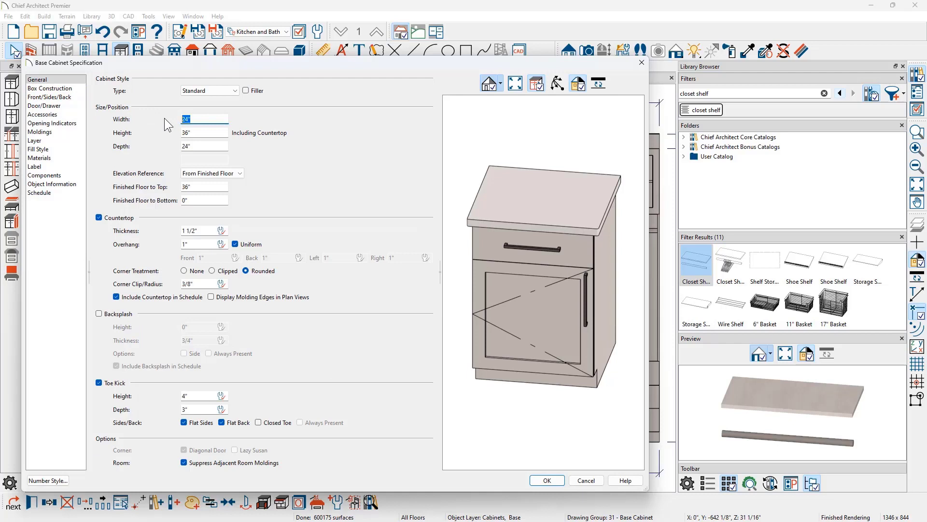
type("36")
key("Tab")
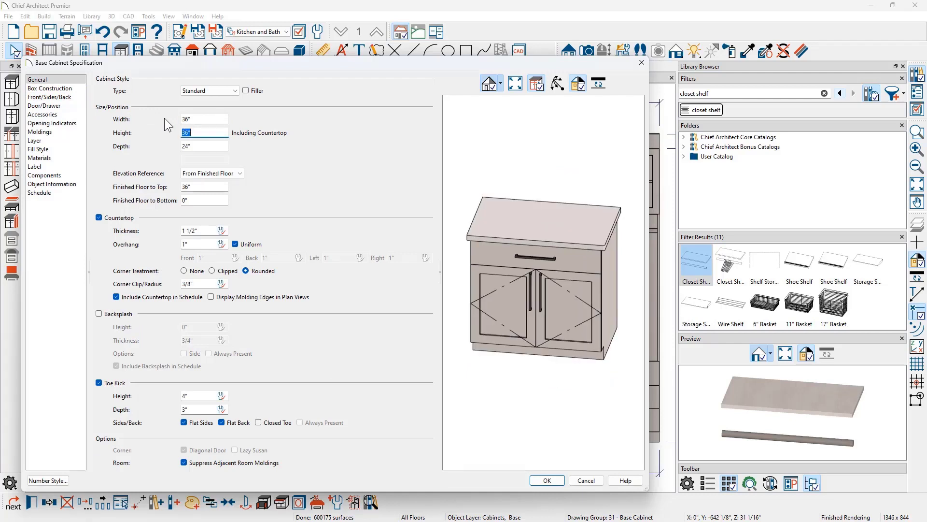
type("33")
key("Tab")
type("21")
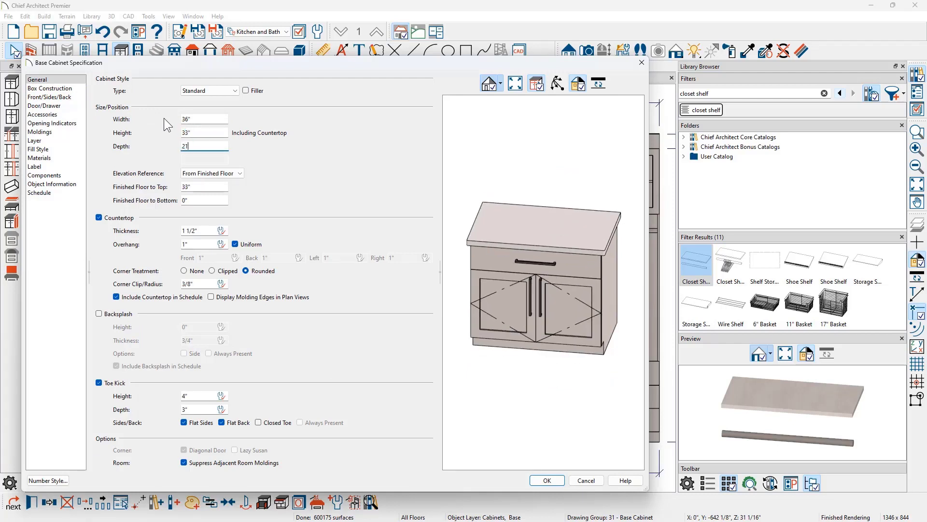
key("Tab")
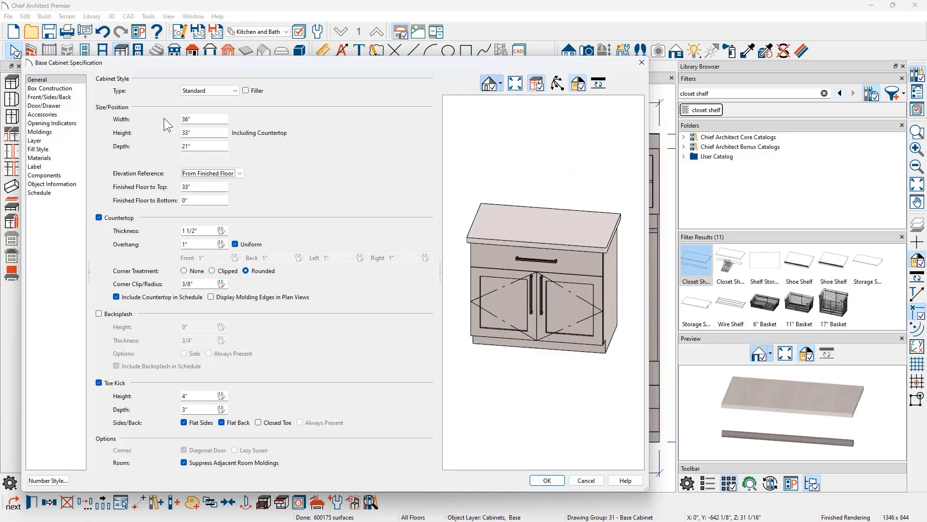
Set the base cabinet's top drawer item height to 5 1/4" and change the door below it to a Drawer
left_click(516, 250)
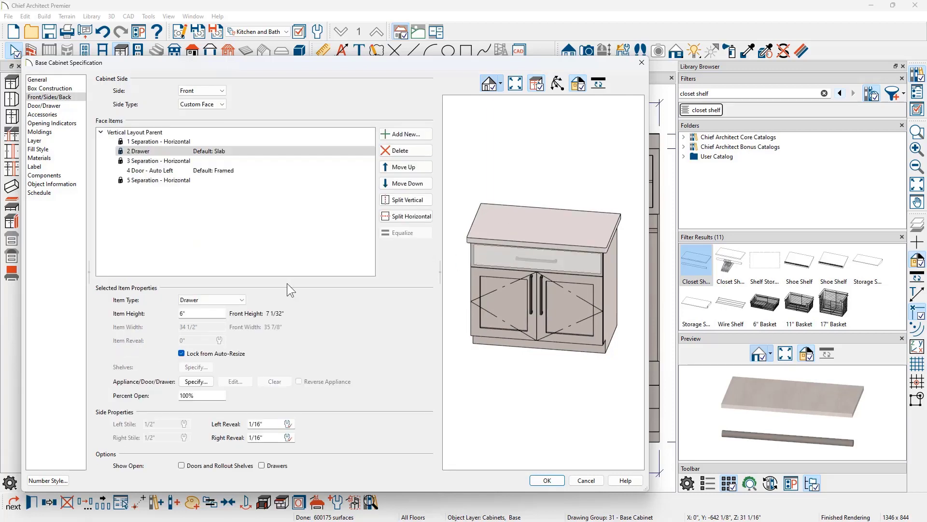
left_click_drag(209, 314, 149, 318)
type("5 1/4")
key("Tab")
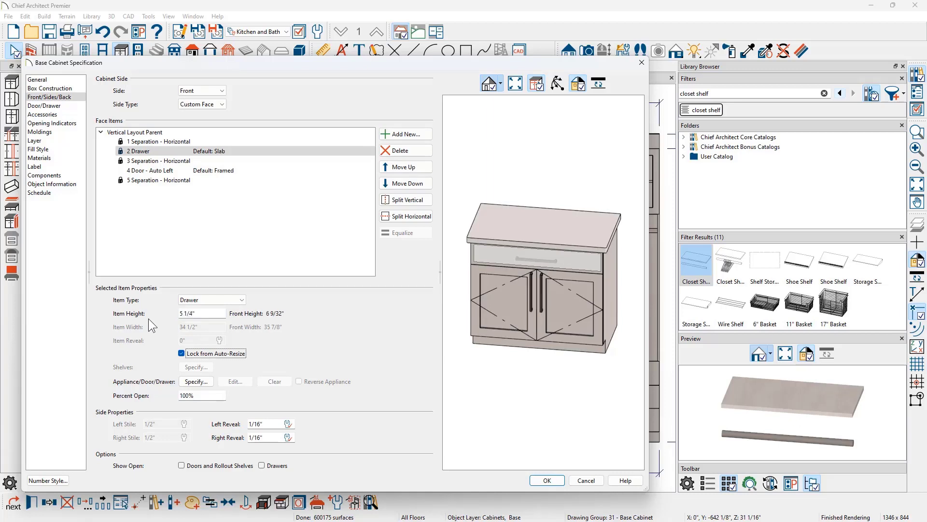
left_click(178, 173)
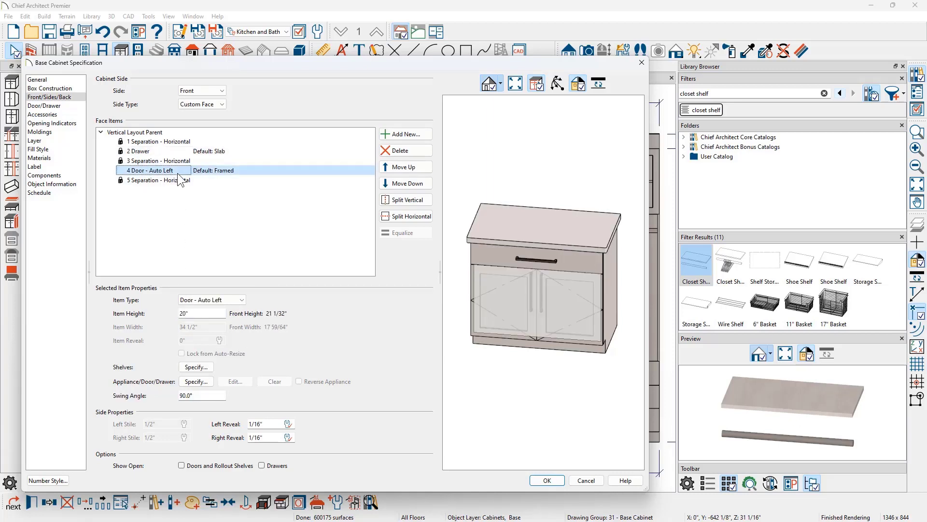
left_click(210, 300)
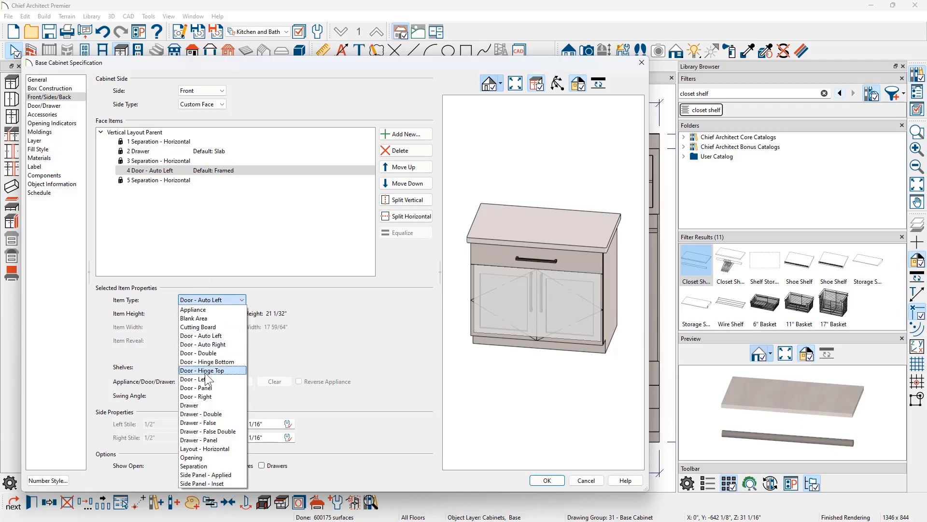
left_click(202, 406)
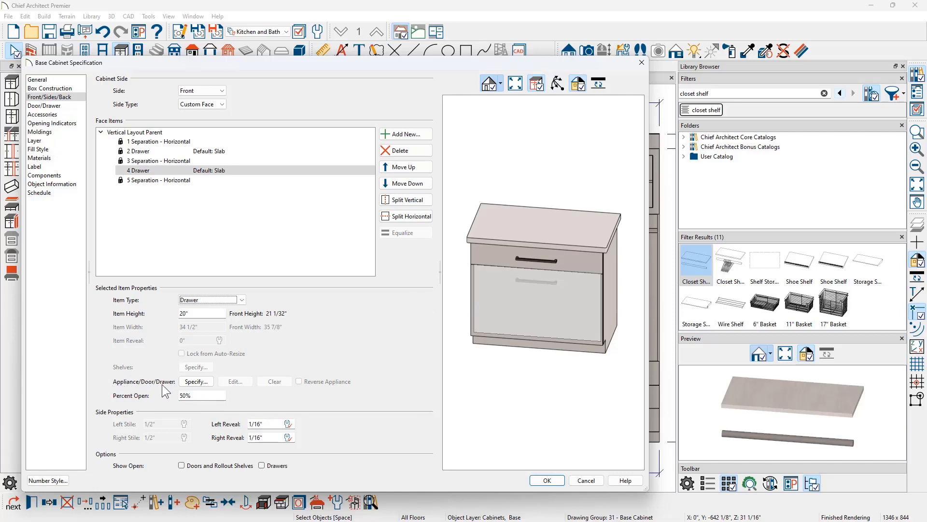
Open the library for the lower drawer's box/pullout style and browse to the Rev-A-Shelf Closet folder in the manufacturer catalogs
left_click(193, 382)
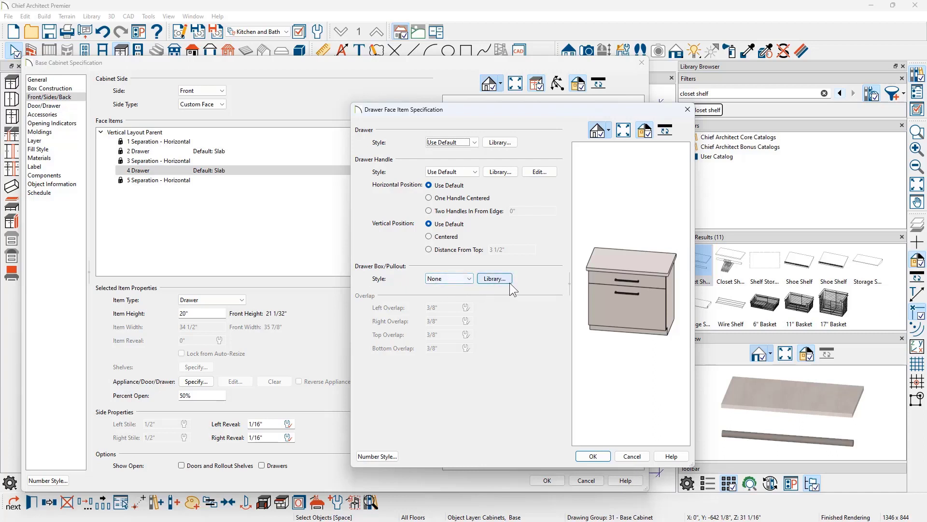
left_click(494, 279)
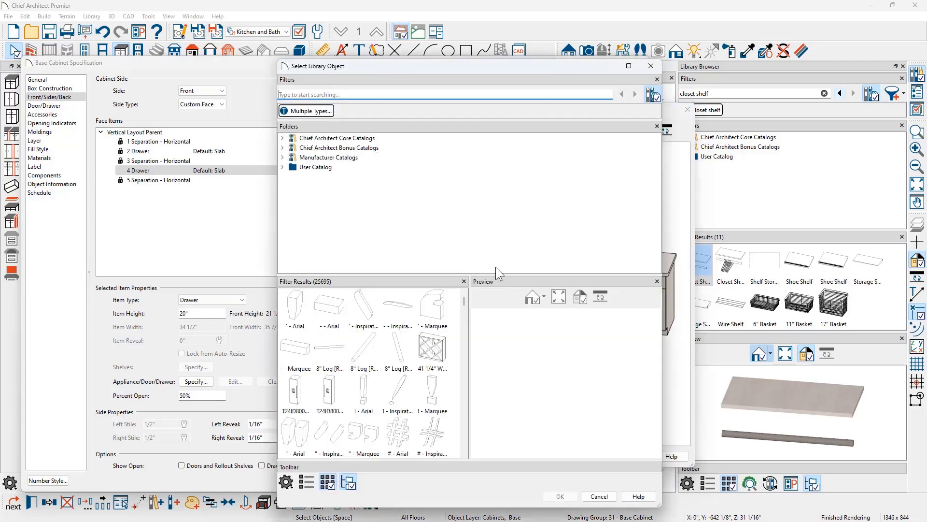
left_click(285, 158)
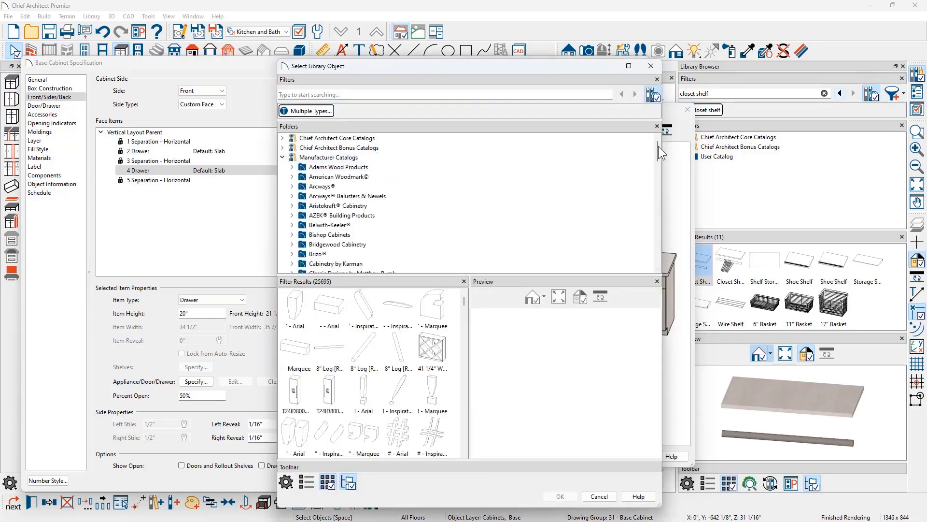
left_click_drag(660, 149, 663, 231)
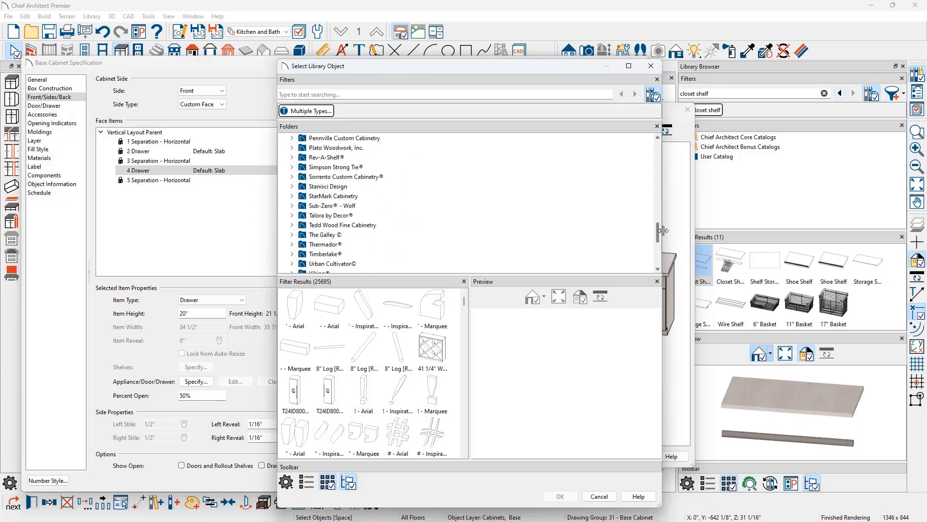
left_click(292, 157)
left_click(302, 177)
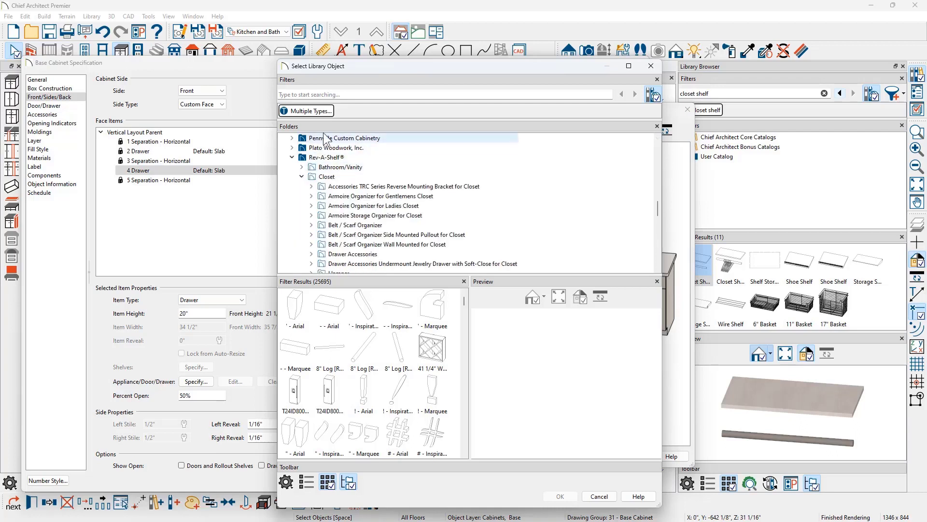
Find the closet hamper 5190-15RM-117 in the library and assign it as the lower drawer's box/pullout
left_click(330, 95)
type("5190-15RM-117")
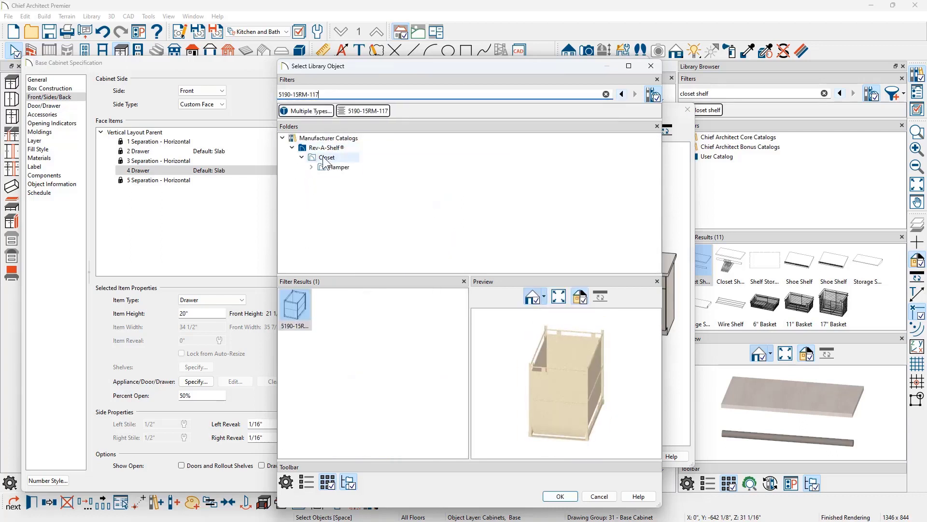
left_click(312, 166)
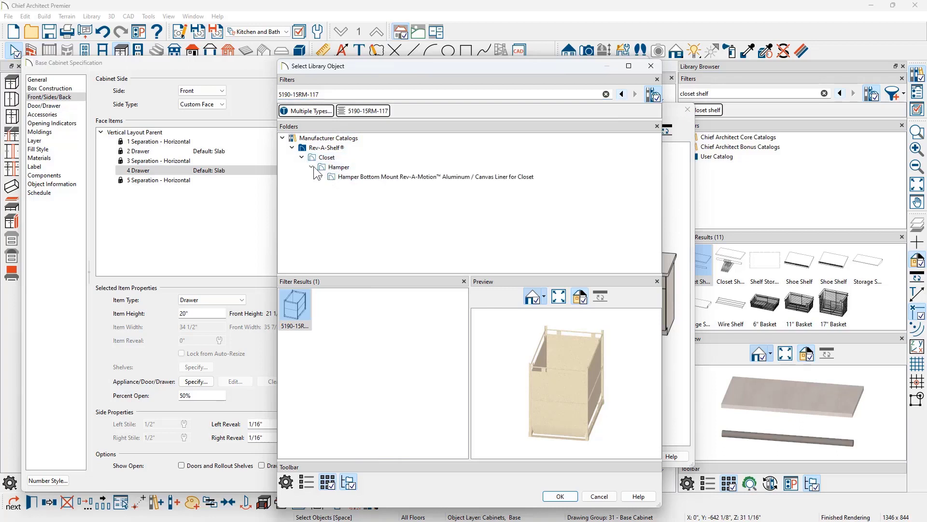
left_click(321, 177)
left_click(351, 188)
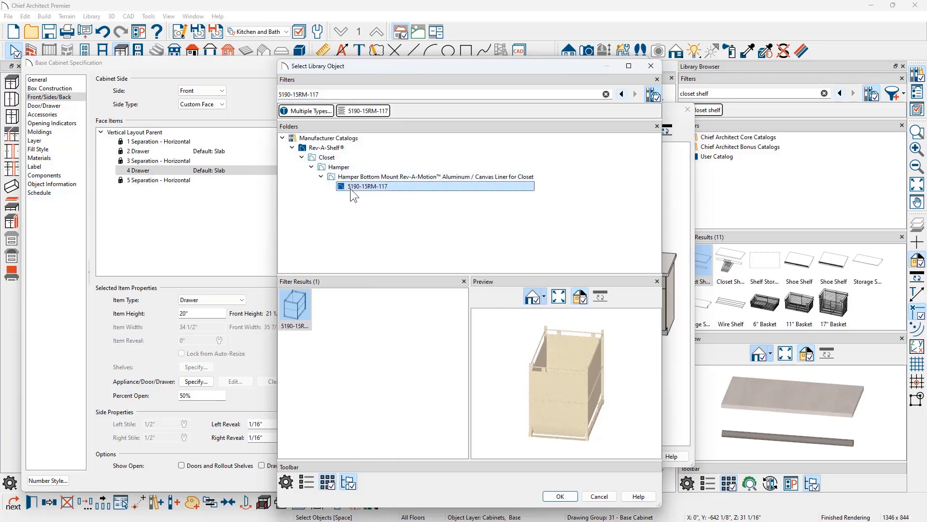
left_click(560, 497)
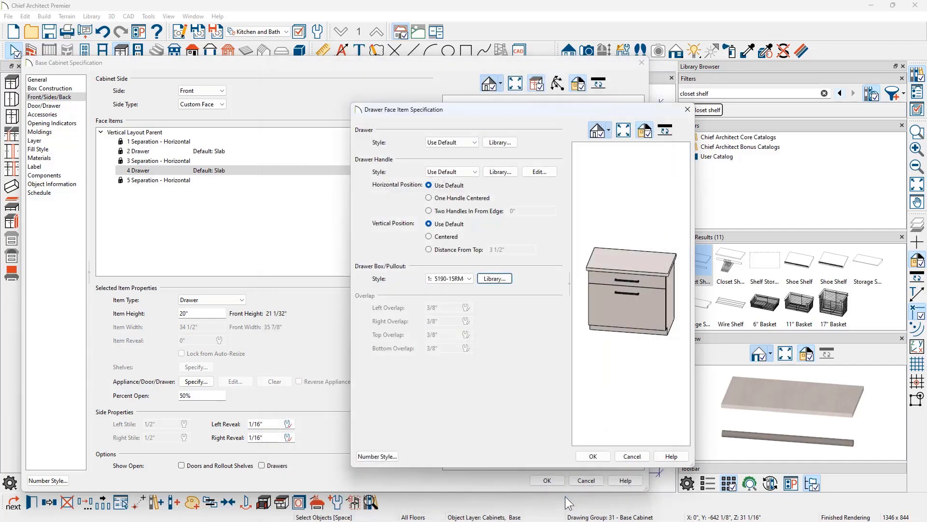
left_click(595, 502)
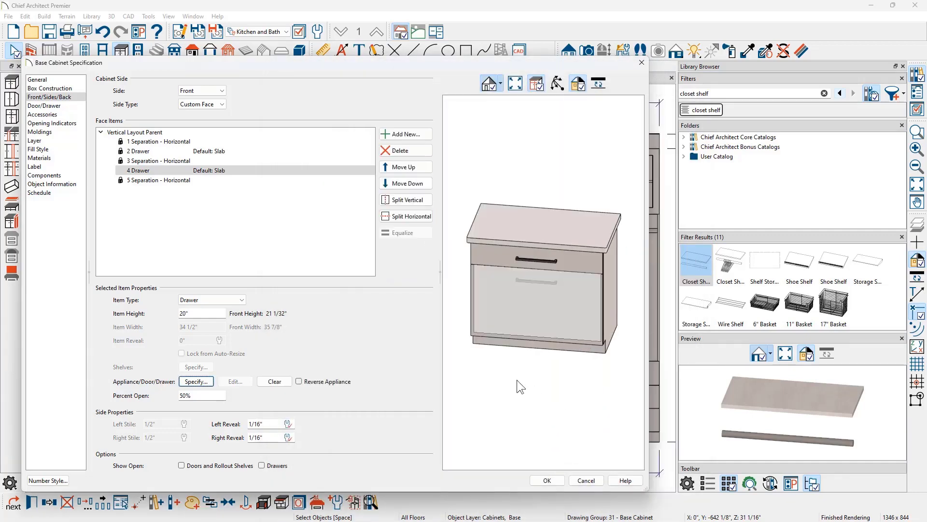
Show the cabinet's drawers open in the preview and set the top drawer's percent open to 0%
left_click(263, 466)
left_click(161, 151)
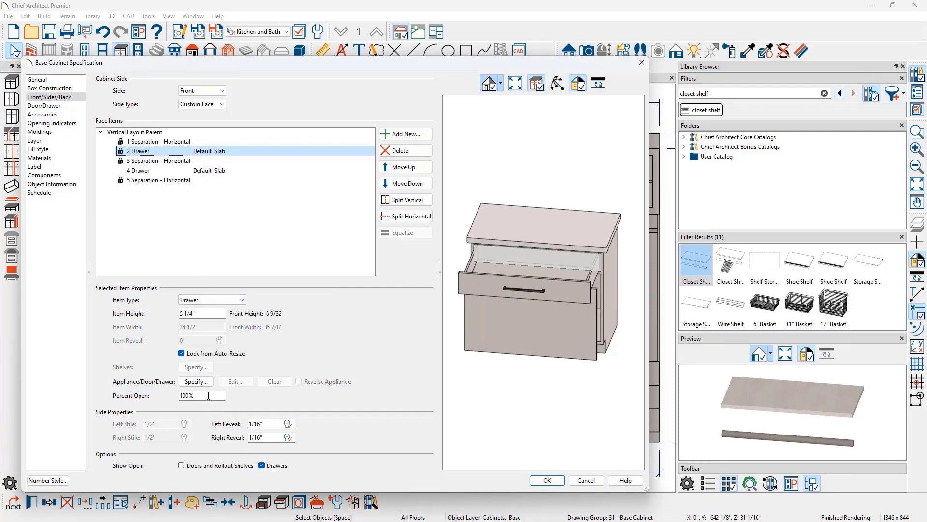
left_click_drag(209, 396, 162, 395)
type("0")
key("Tab")
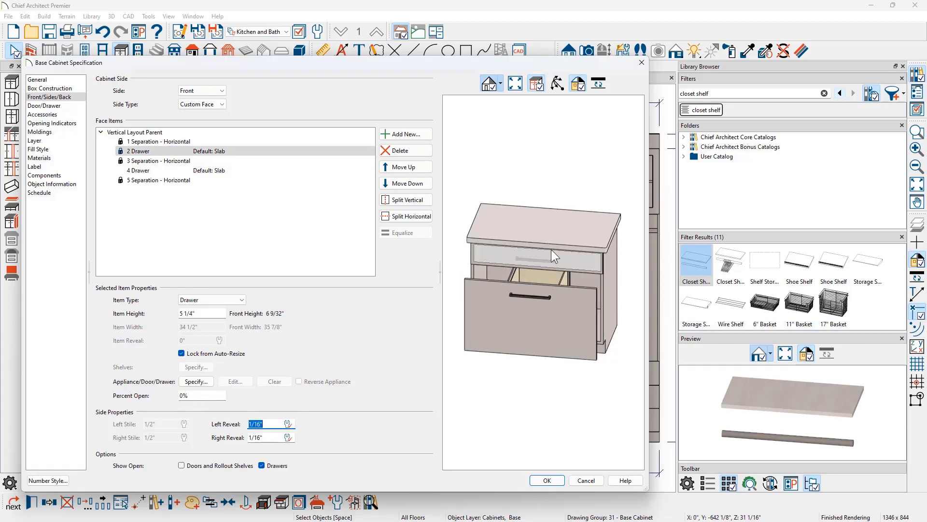
Split the lower drawer horizontally into two side-by-side hamper drawers and accept the base cabinet's settings
left_click(557, 84)
left_click_drag(536, 208, 549, 259)
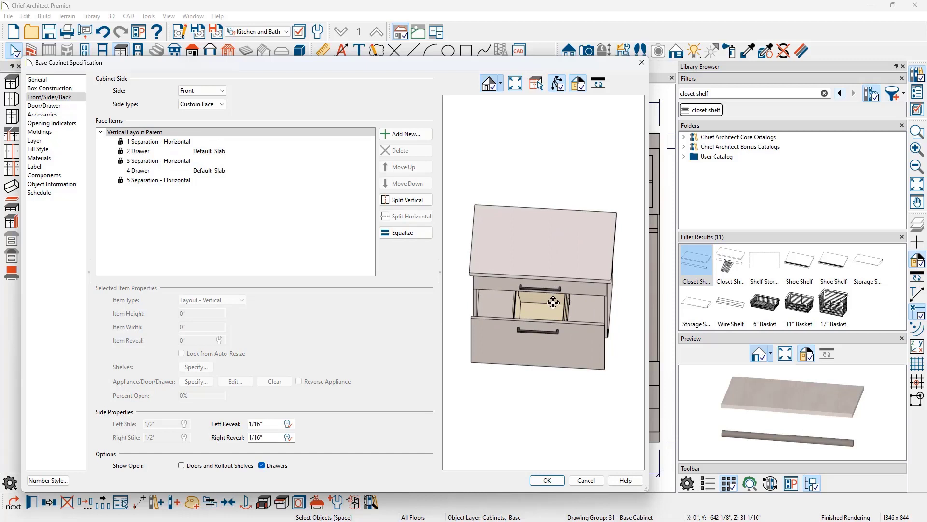
left_click(199, 171)
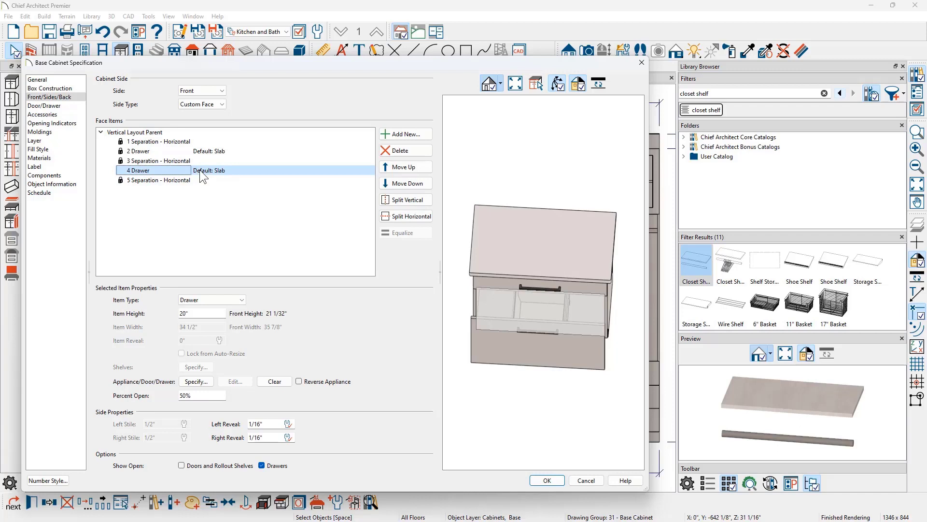
left_click(405, 206)
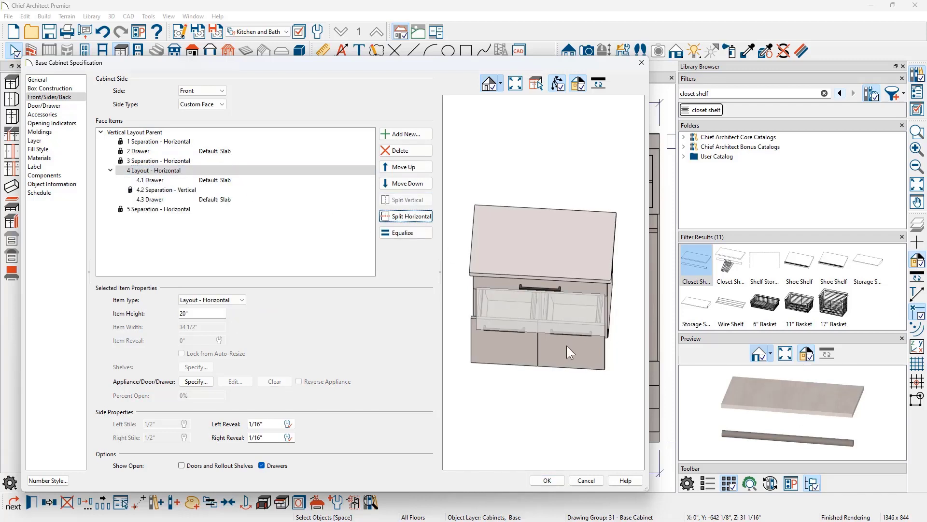
left_click_drag(568, 363, 571, 300)
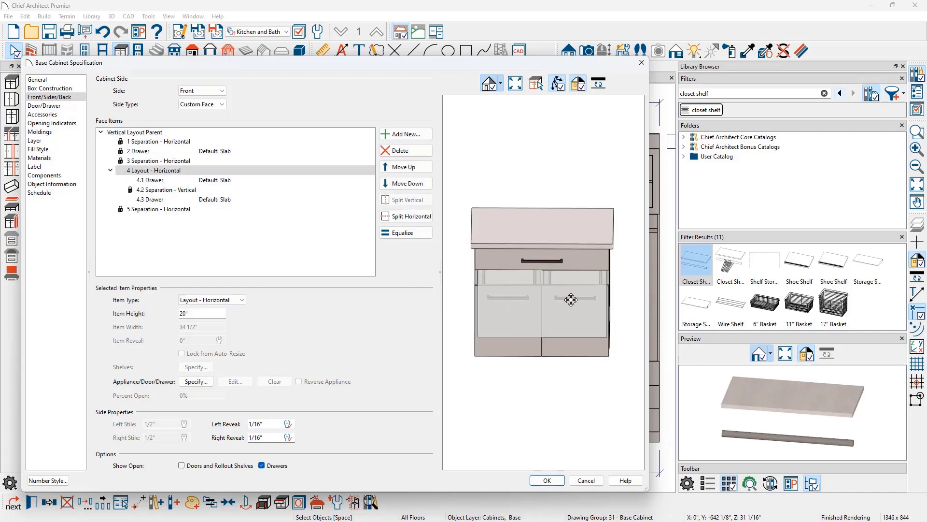
left_click(547, 480)
Add the base cabinet's edge to the lower dimension line and set its distance from the partition to 36"
left_click_drag(298, 473, 257, 438)
left_click(254, 439)
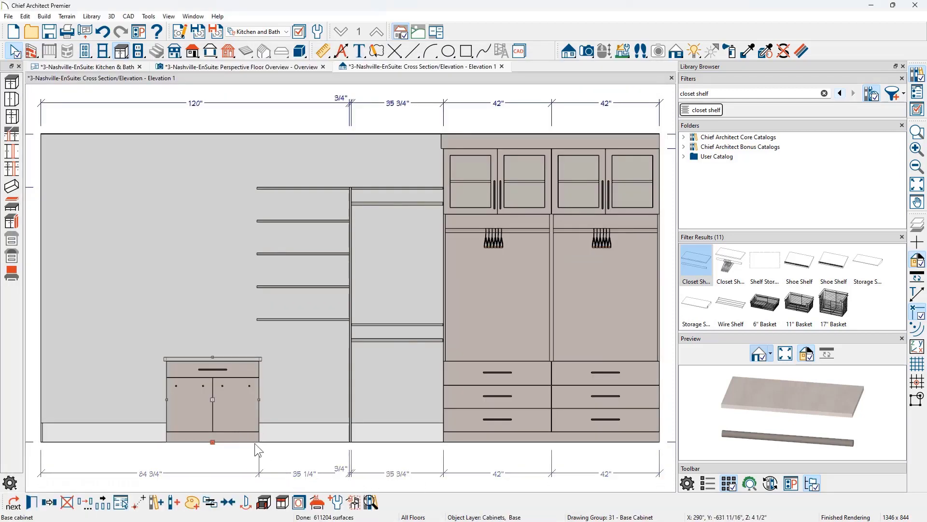
left_click(308, 474)
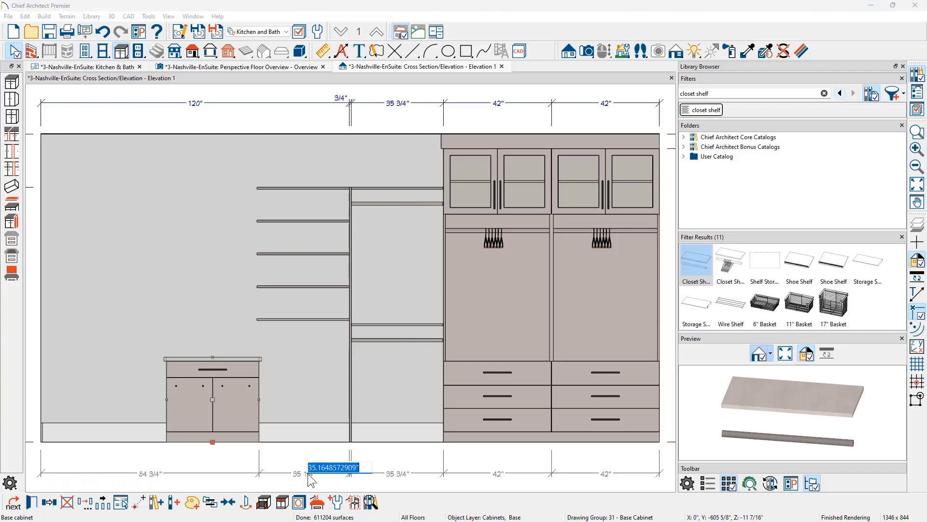
type("36")
key("Return")
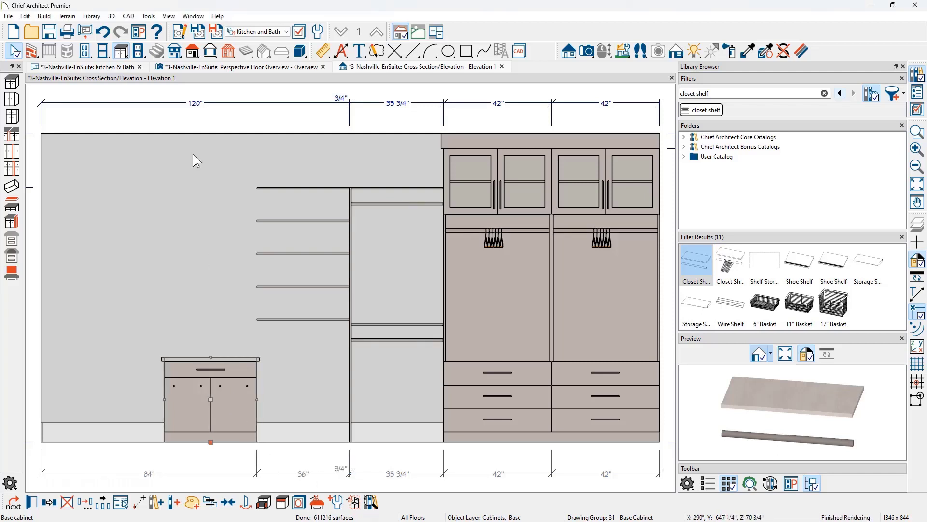
Move the closet wall's elevation camera farther out from the base cabinet in the plan view, then return to the elevation
left_click(120, 67)
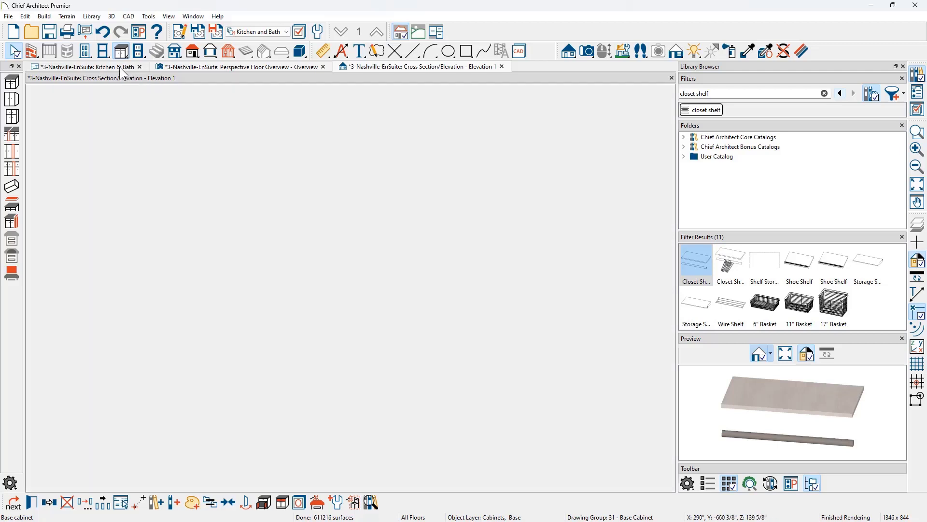
key("space")
left_click(237, 256)
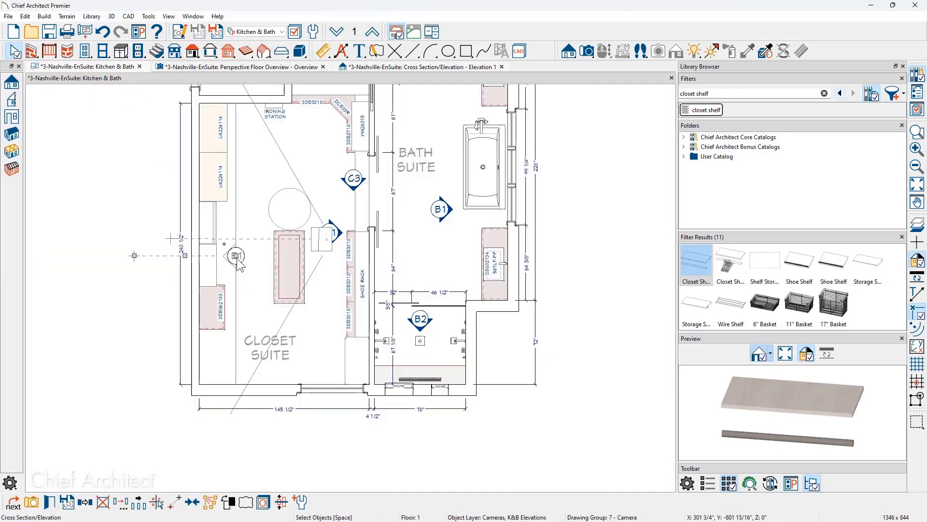
left_click_drag(240, 257, 247, 262)
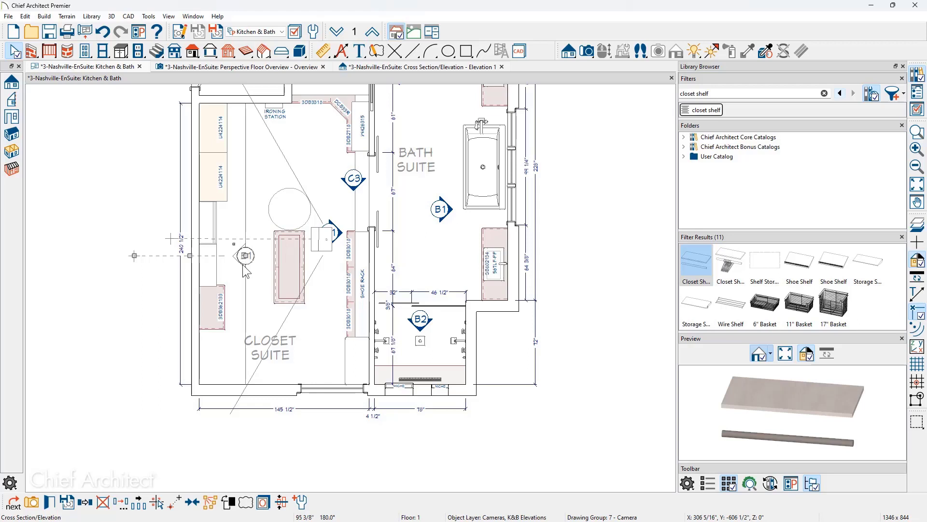
key("Escape")
left_click(394, 67)
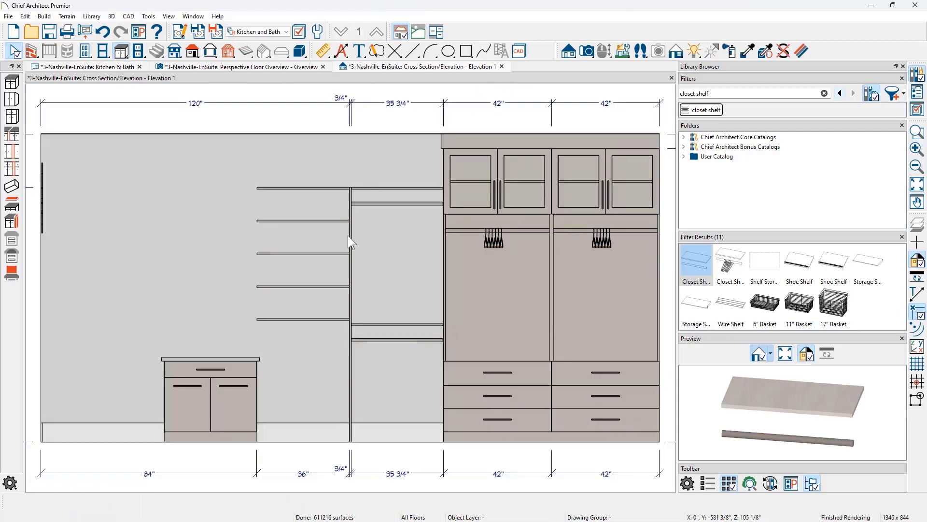
Copy the base cabinet against its open side and add both edges of the copy to the lower dimension line
left_click(247, 410)
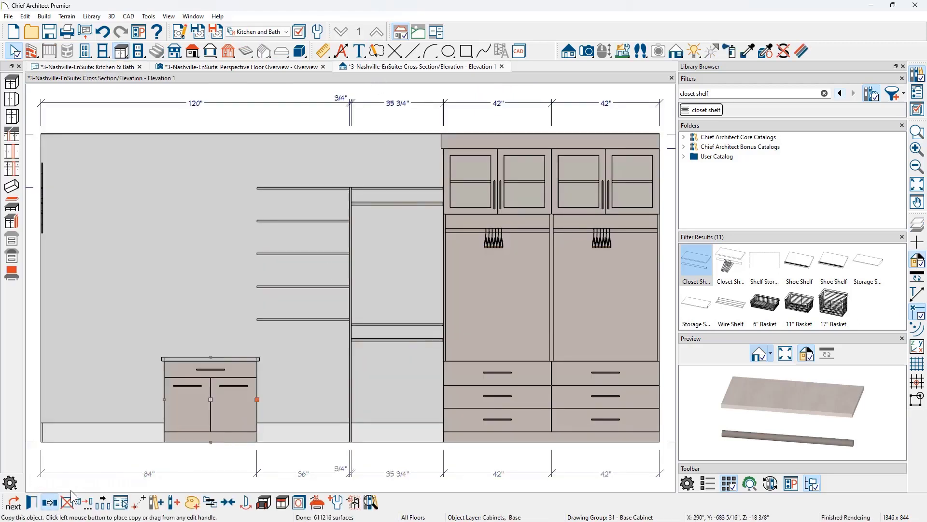
left_click_drag(211, 400, 138, 404)
left_click(196, 474)
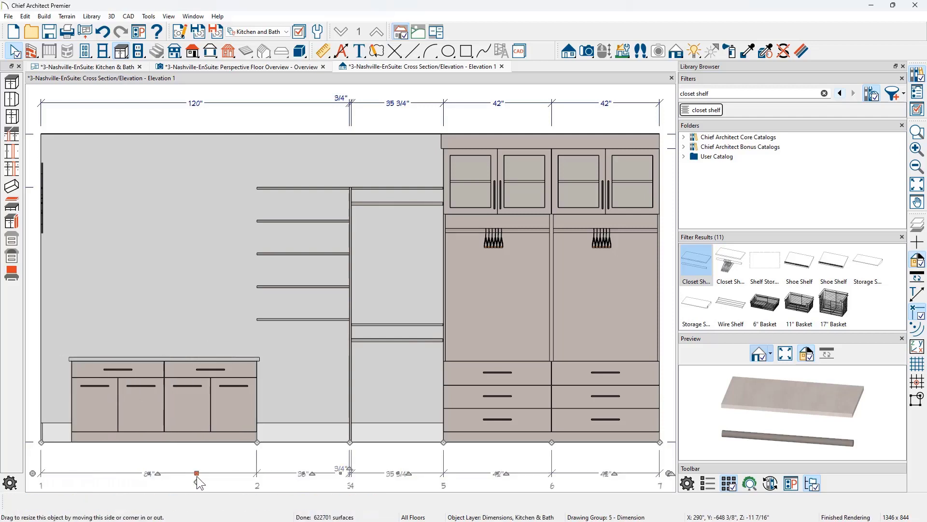
left_click_drag(196, 482, 165, 442)
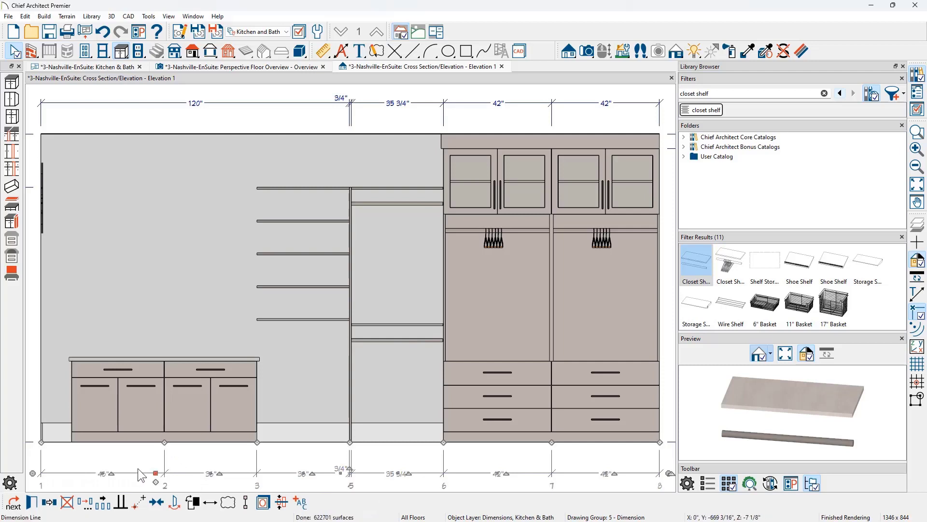
left_click_drag(155, 481, 73, 442)
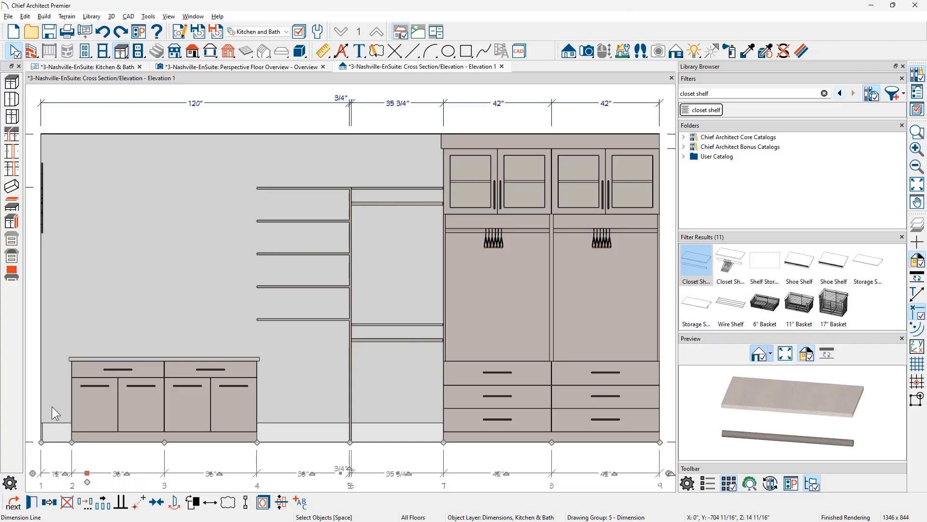
Move both base cabinets together against the partition by setting the gap between them and it to 0"
left_click(130, 413)
left_click(205, 413, "shift")
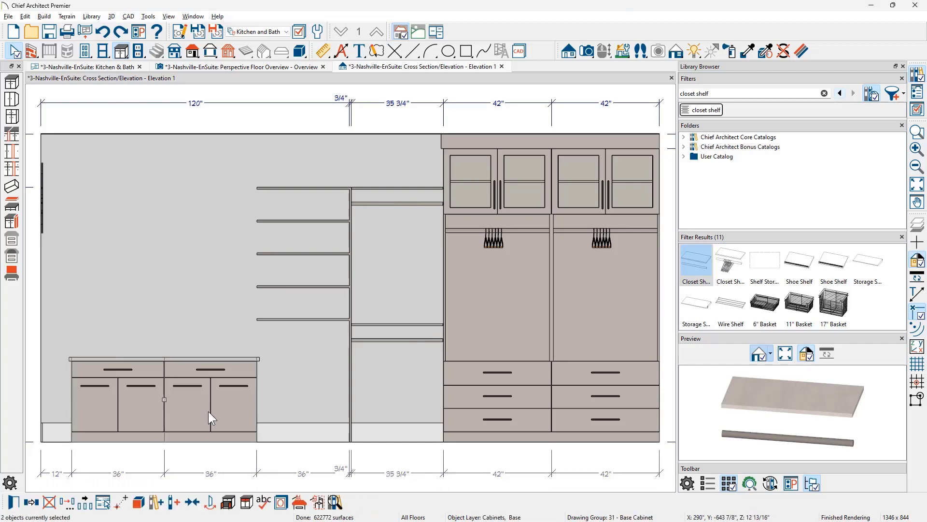
left_click(302, 475)
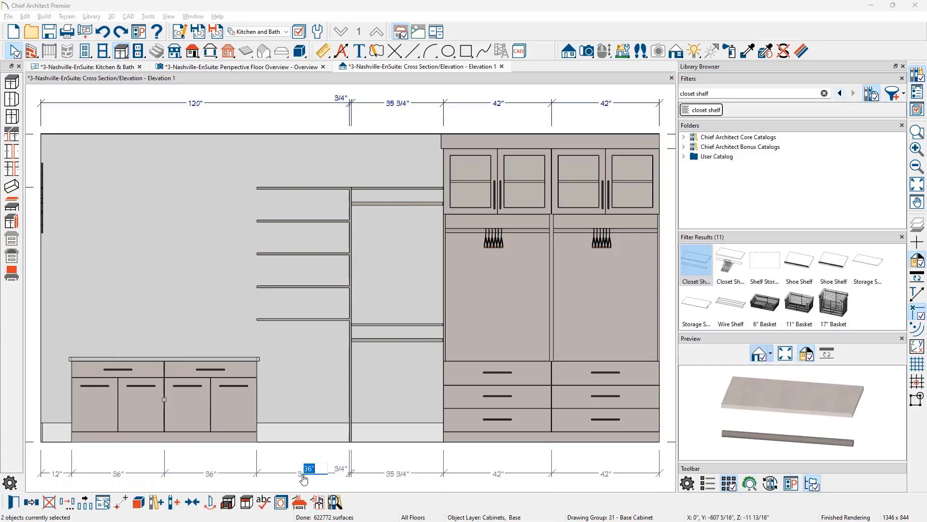
type("0")
key("Return")
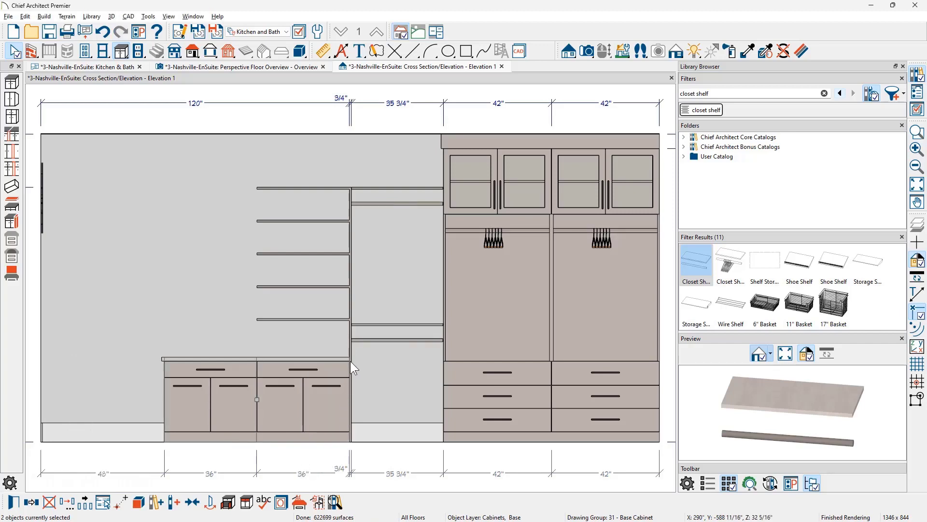
scroll(158, 359, "up", 4)
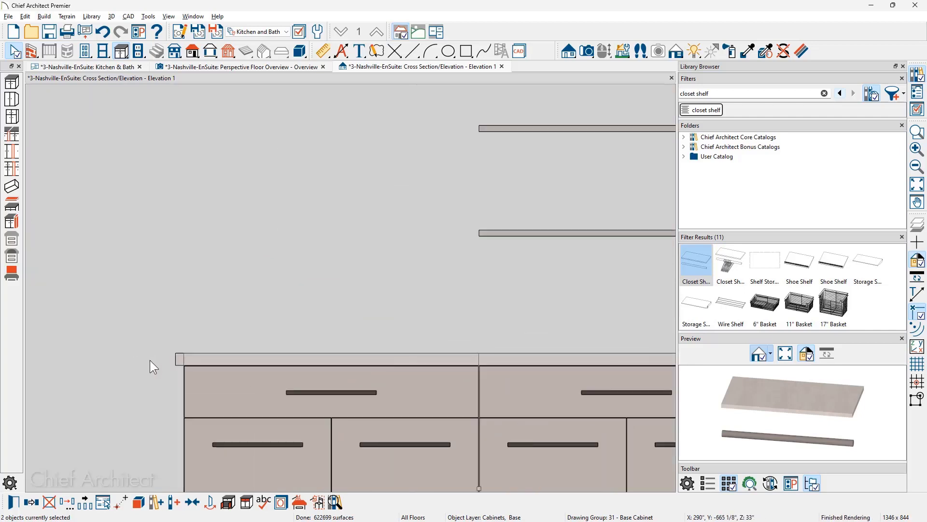
scroll(168, 349, "down", 4)
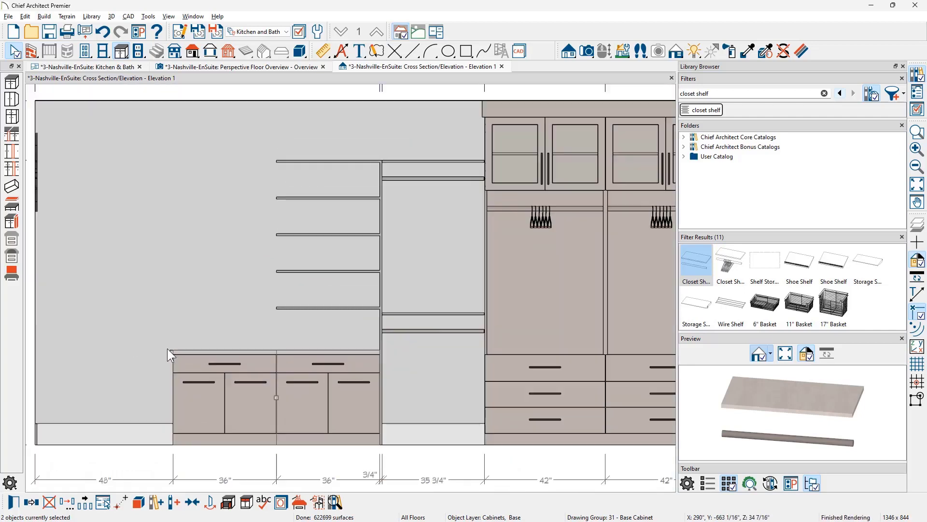
scroll(167, 348, "down", 1)
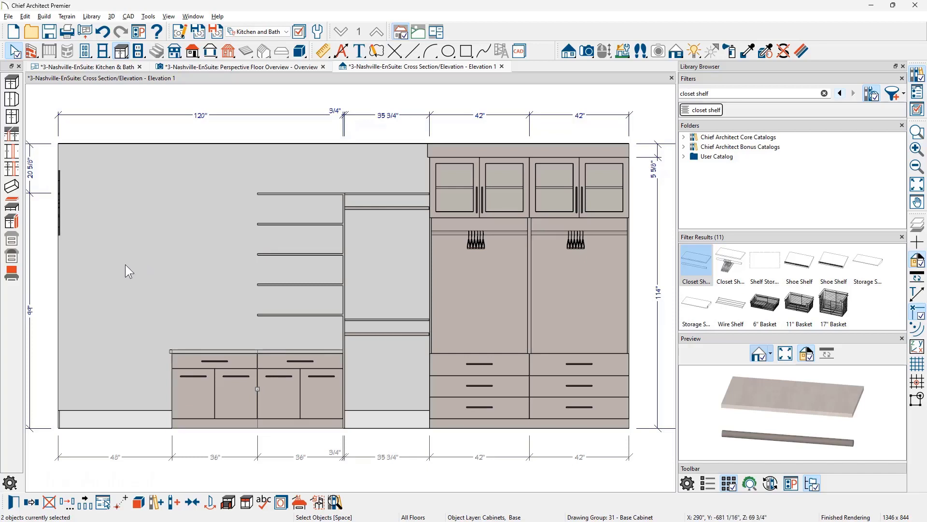
key("Escape")
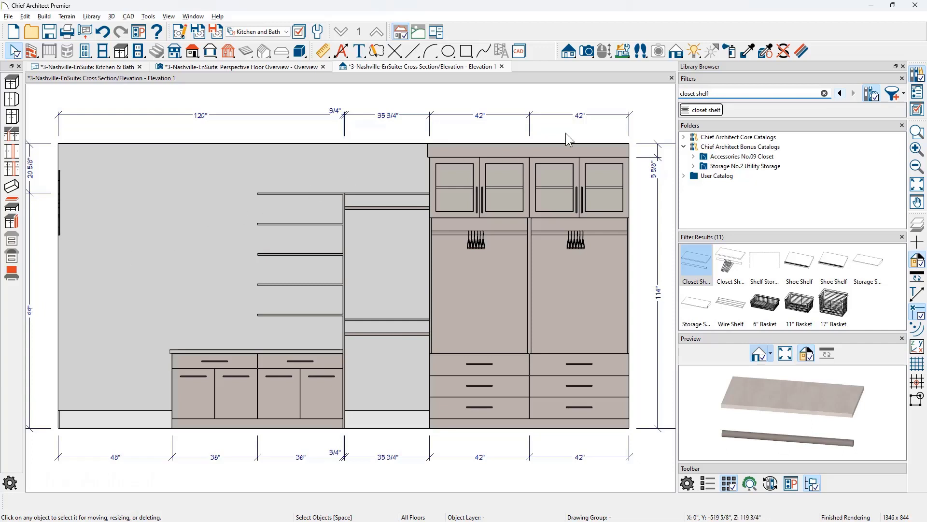
Clear the closet shelf search and browse the manufacturer catalogs to Rev-A-Shelf's Closet category in the library
left_click(719, 94)
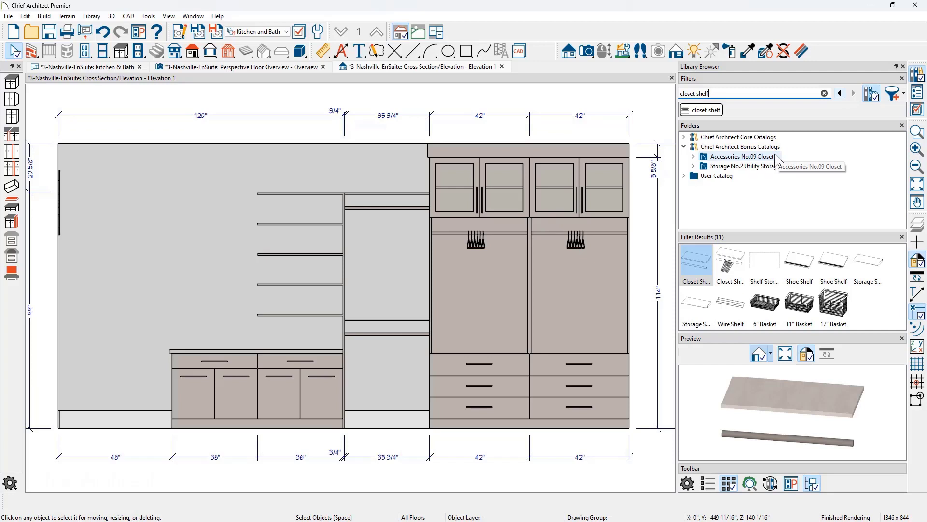
left_click(686, 110)
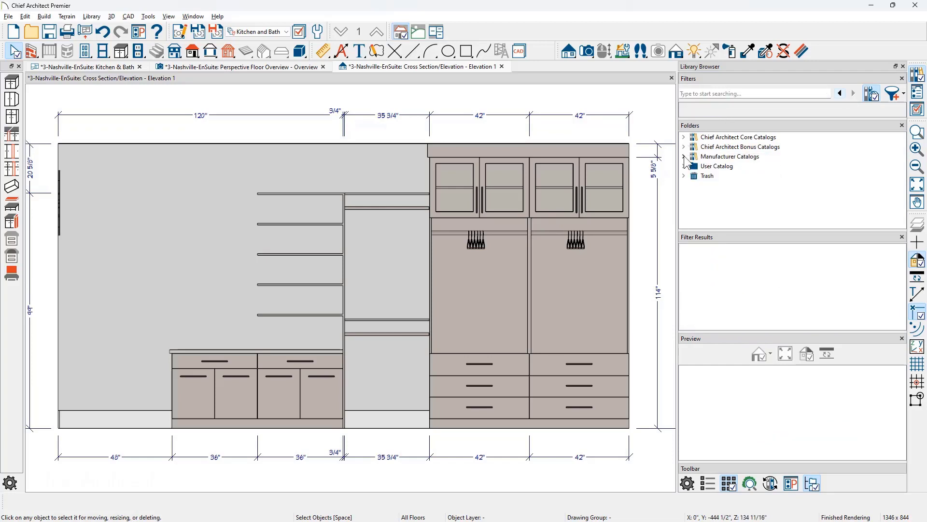
left_click(685, 157)
scroll(903, 171, "down", 3)
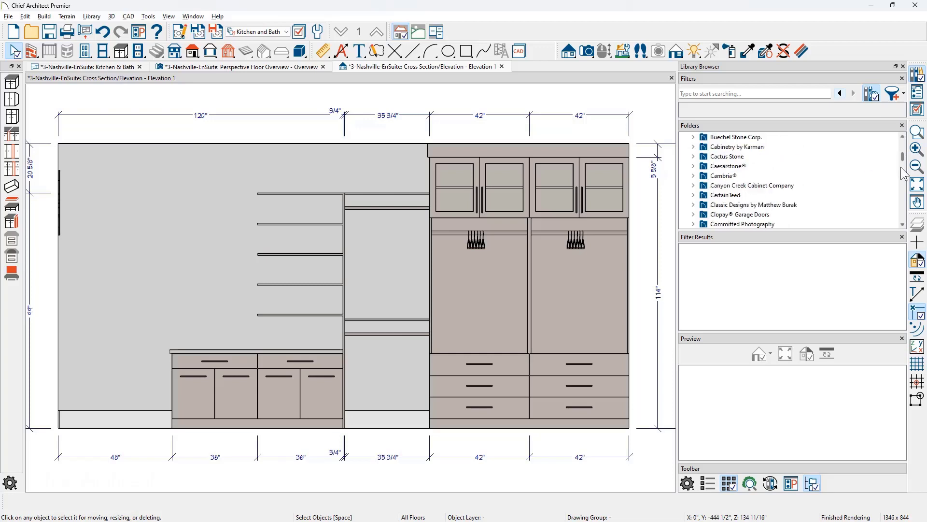
scroll(903, 171, "down", 15)
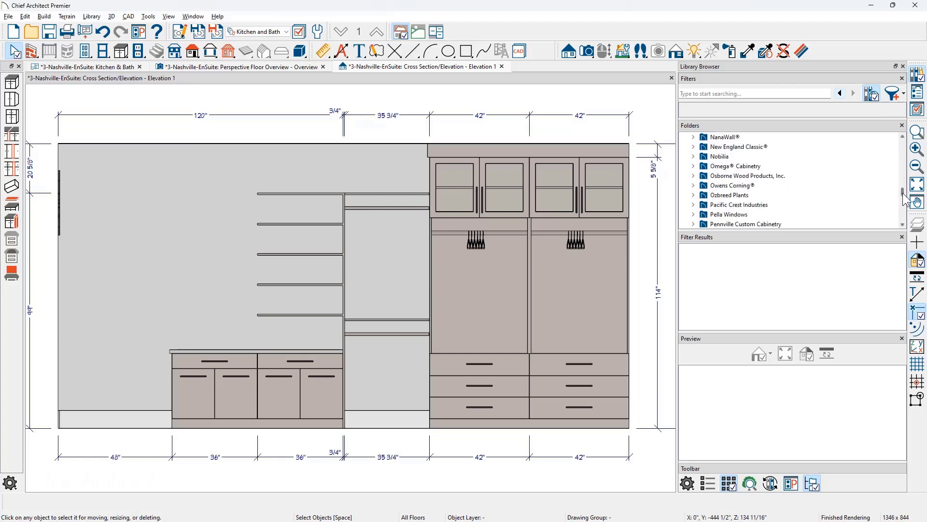
scroll(902, 198, "down", 3)
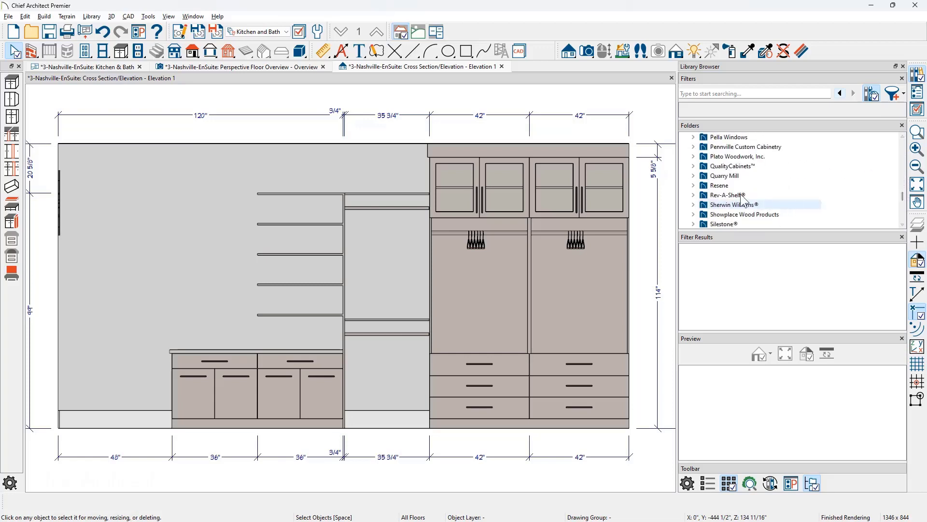
double_click(728, 195)
left_click(722, 215)
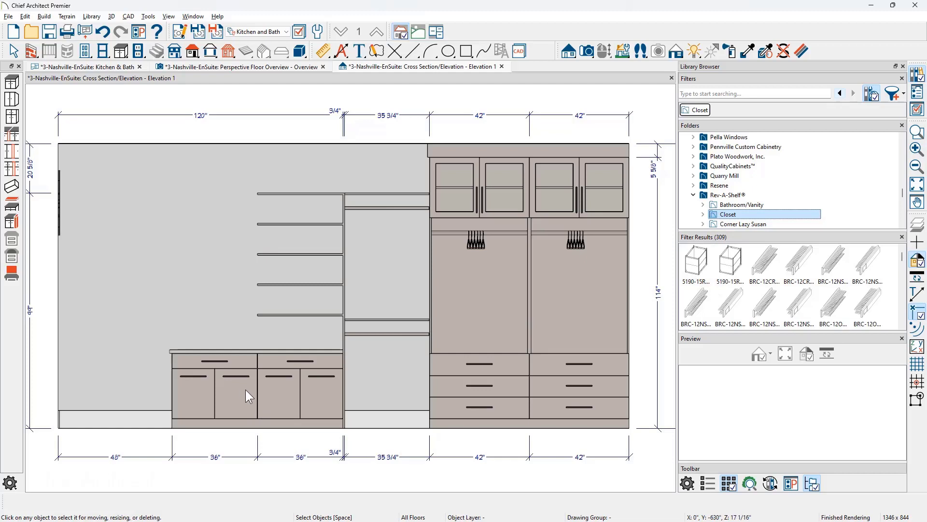
Place a wall cabinet on the open wall above the outer base cabinet in the elevation
left_click(12, 83)
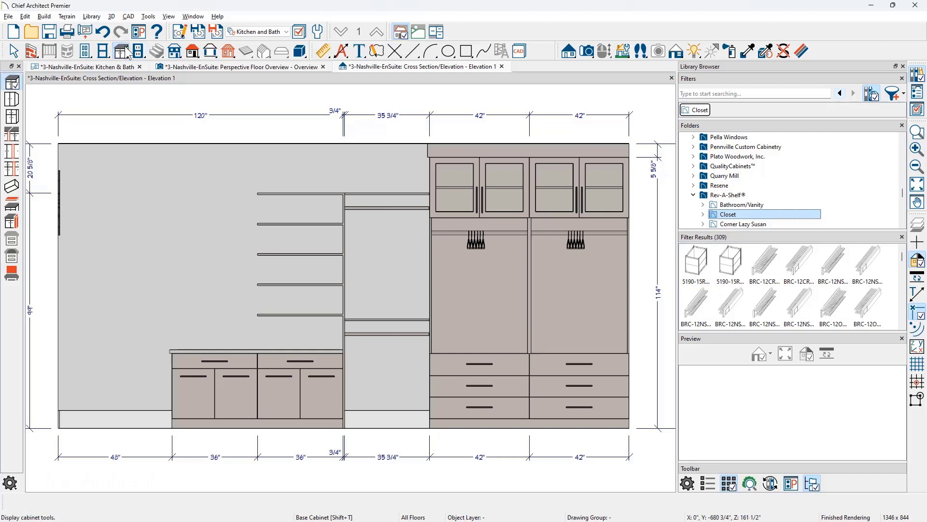
left_click(11, 100)
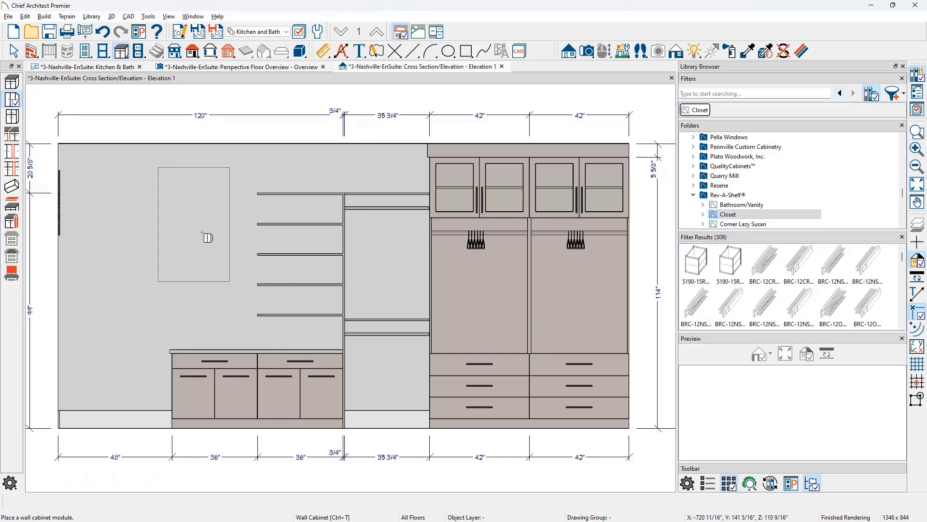
left_click(202, 258)
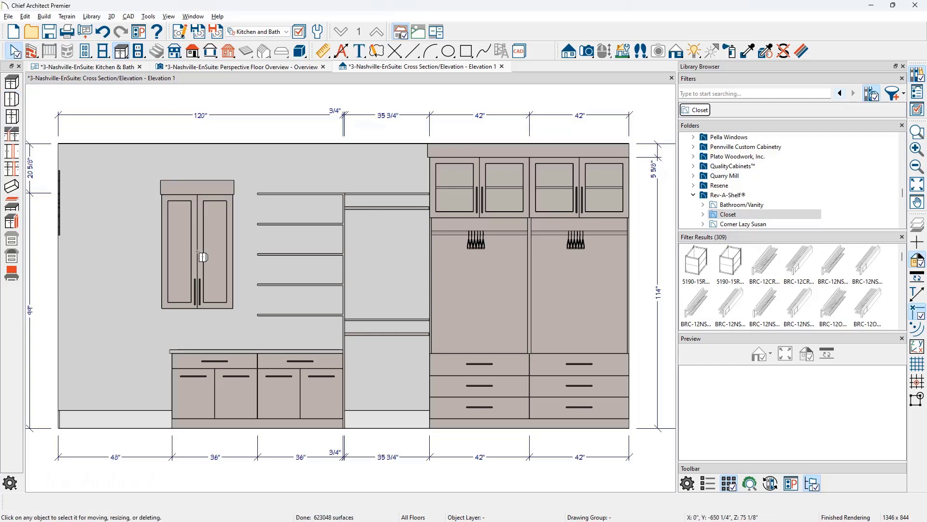
Set the new wall cabinet to 36" wide, 81" high and 15" deep, with its bottom 33" above the finished floor
double_click(203, 257)
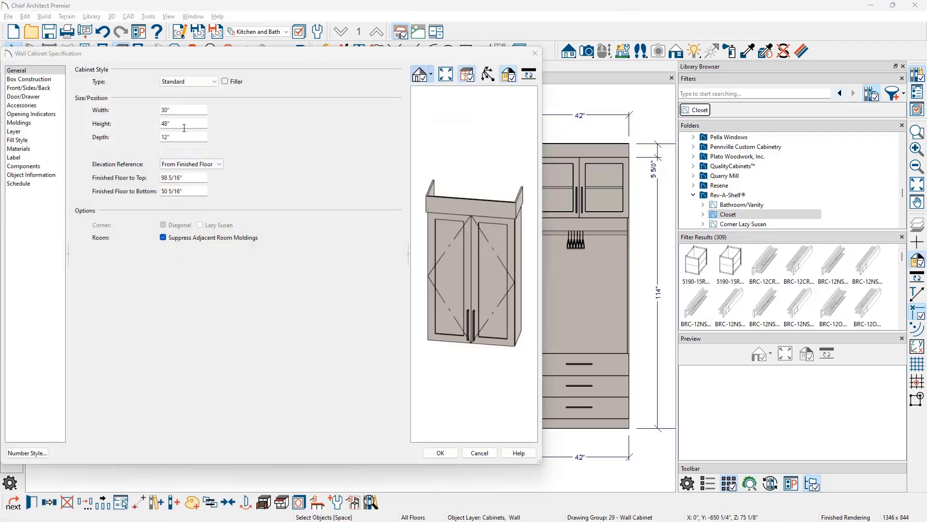
left_click_drag(187, 112, 161, 111)
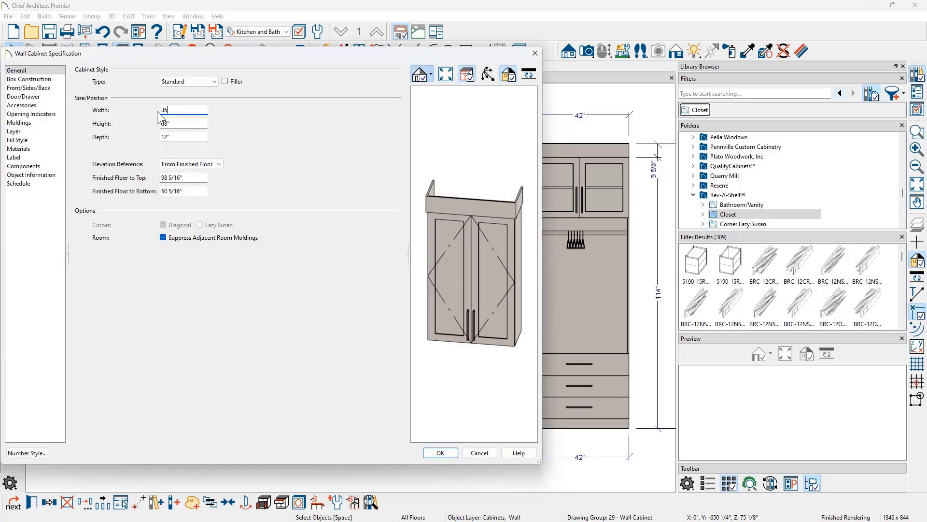
type("36")
key("Tab")
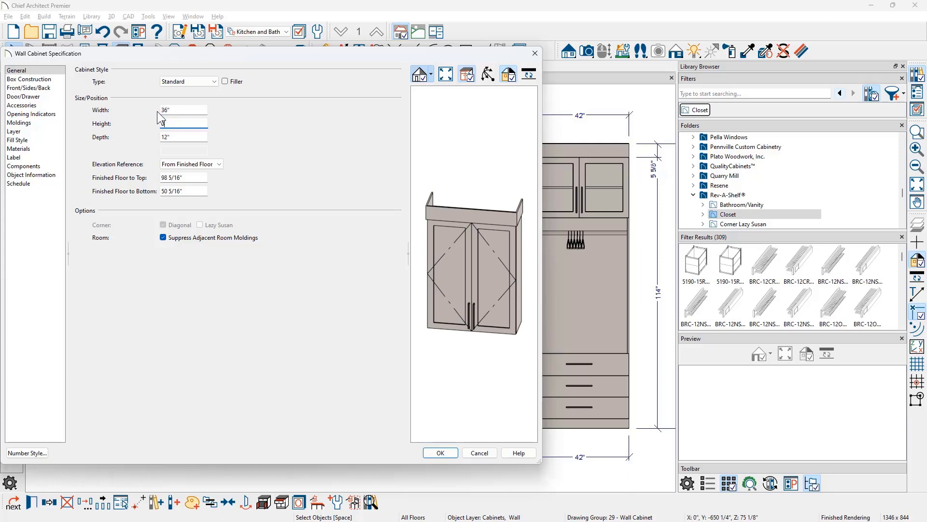
key("Tab")
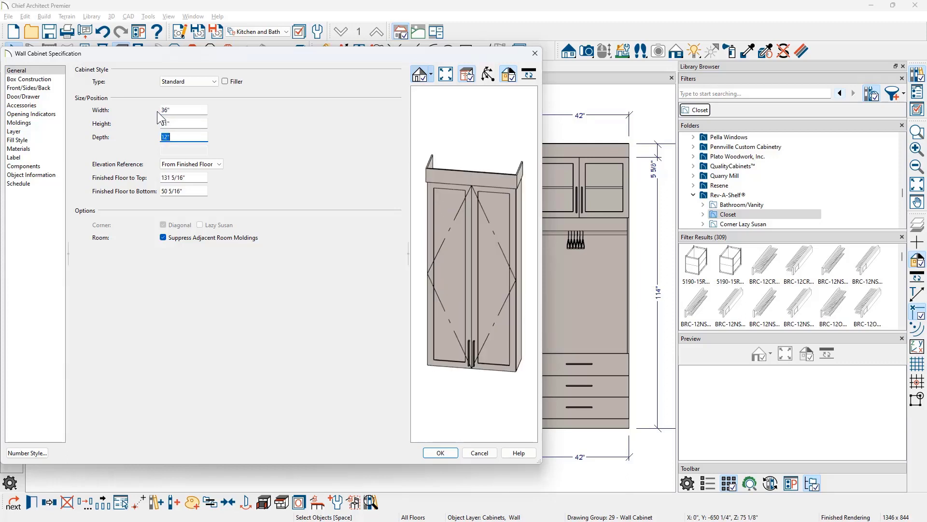
type("15")
key("Tab")
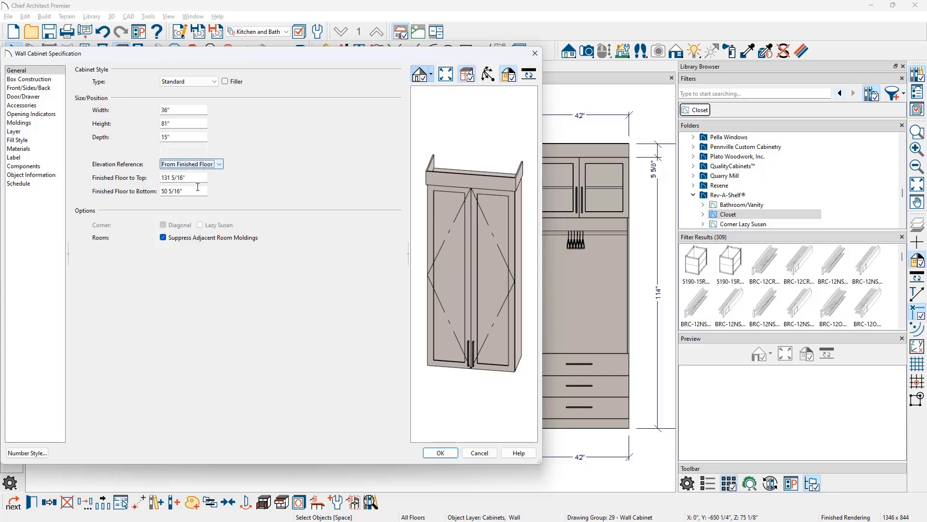
left_click_drag(197, 191, 139, 192)
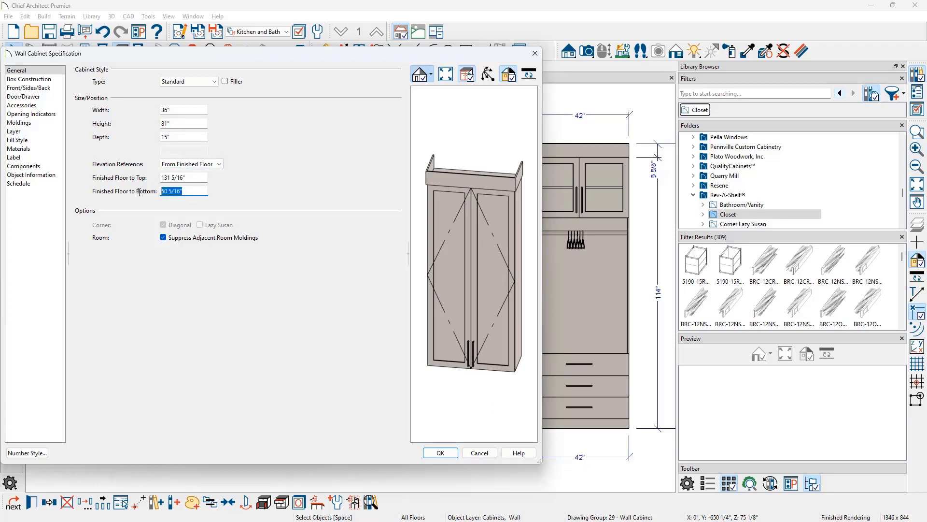
type("33")
key("Tab")
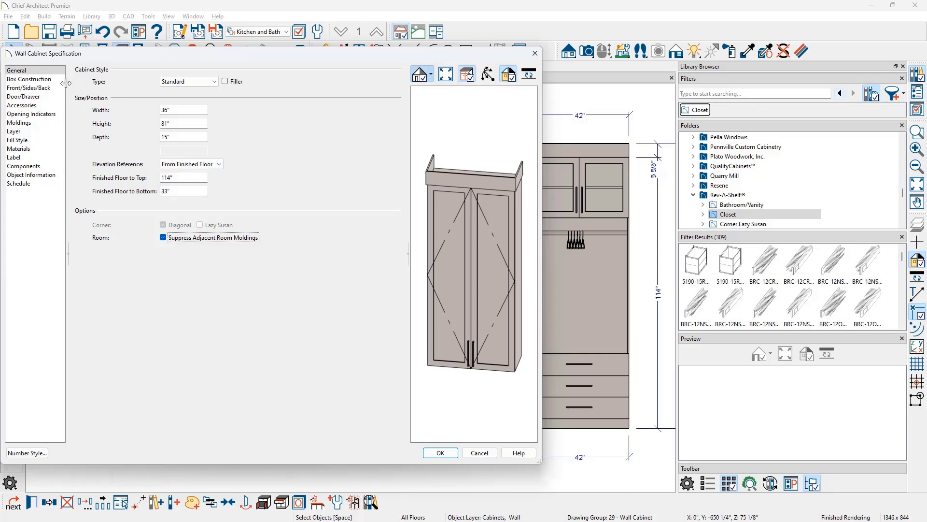
Give the wall cabinet glass doors and split its door face horizontally, with the upper door item 24" high
left_click(33, 96)
left_click(164, 96)
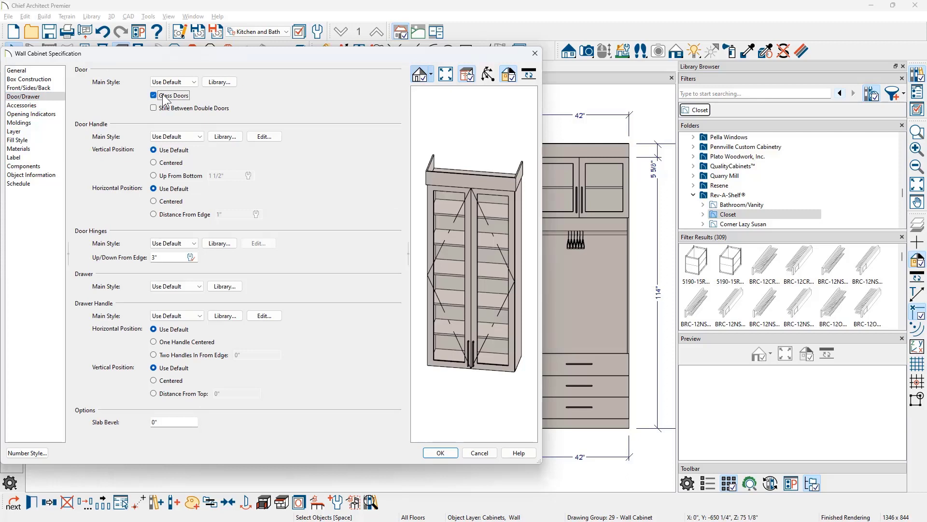
left_click(451, 241)
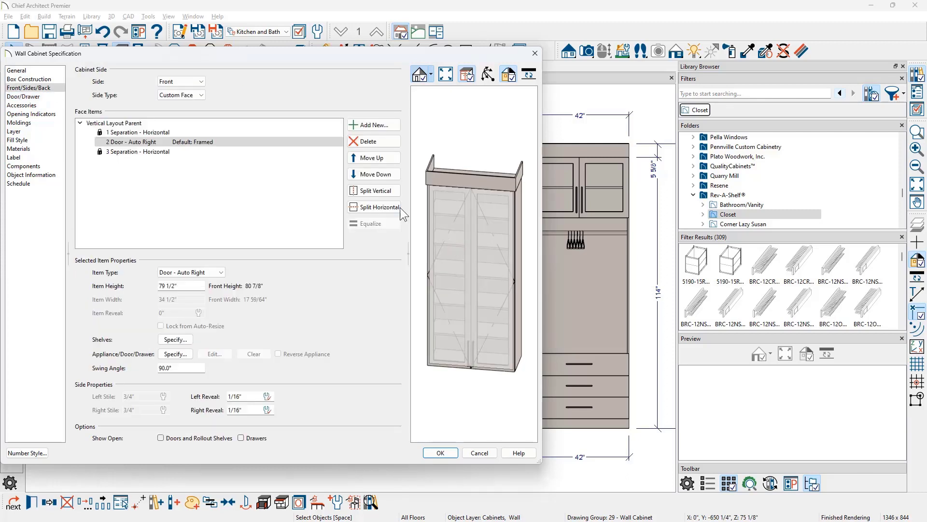
left_click(390, 206)
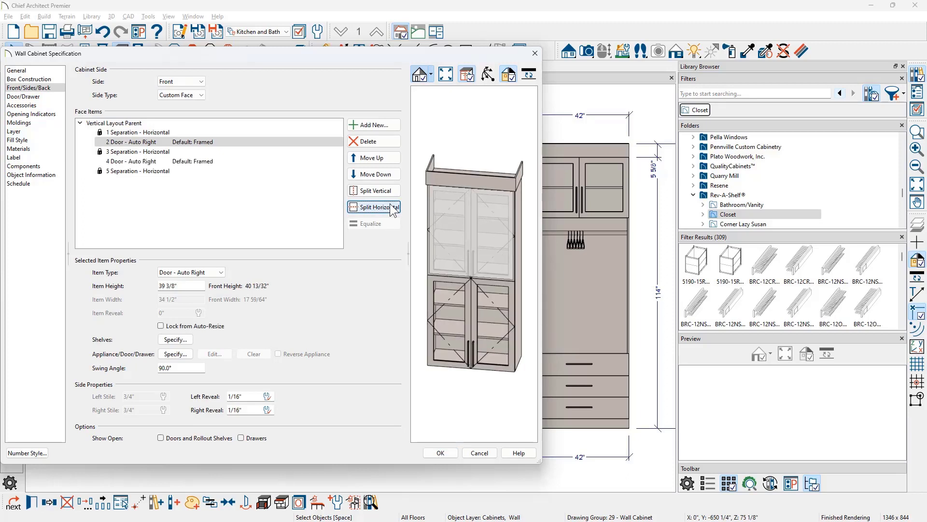
left_click_drag(202, 285, 142, 286)
type("24")
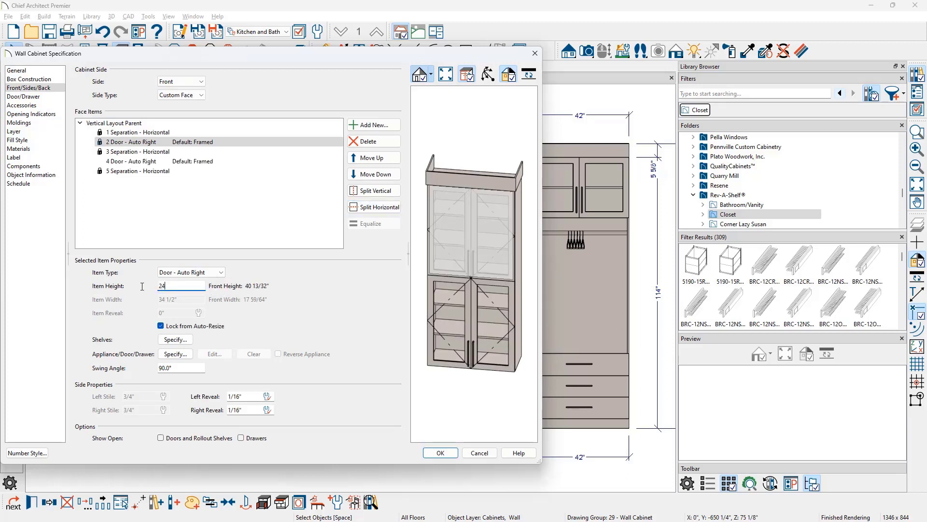
key("Tab")
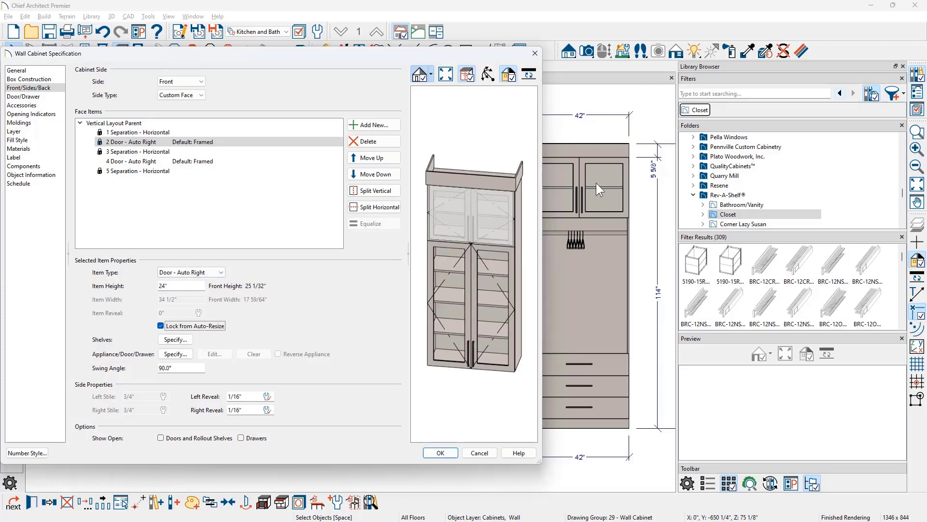
Switch the shelves behind the lower doors to manual management and set their number to 2
left_click(471, 294)
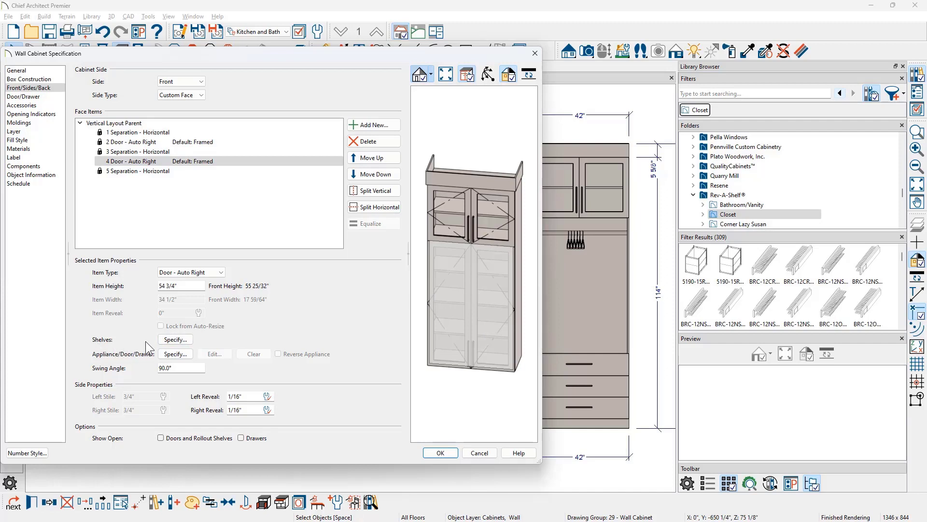
left_click(182, 341)
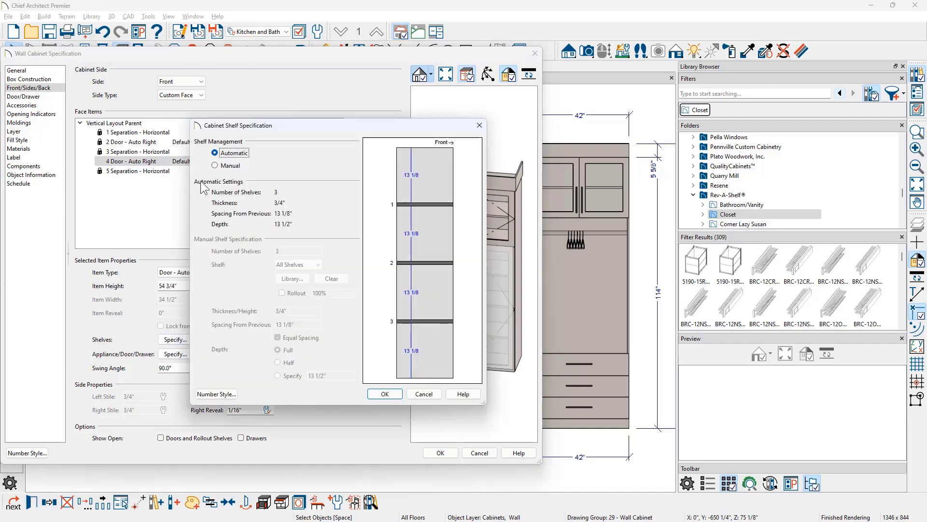
left_click(214, 166)
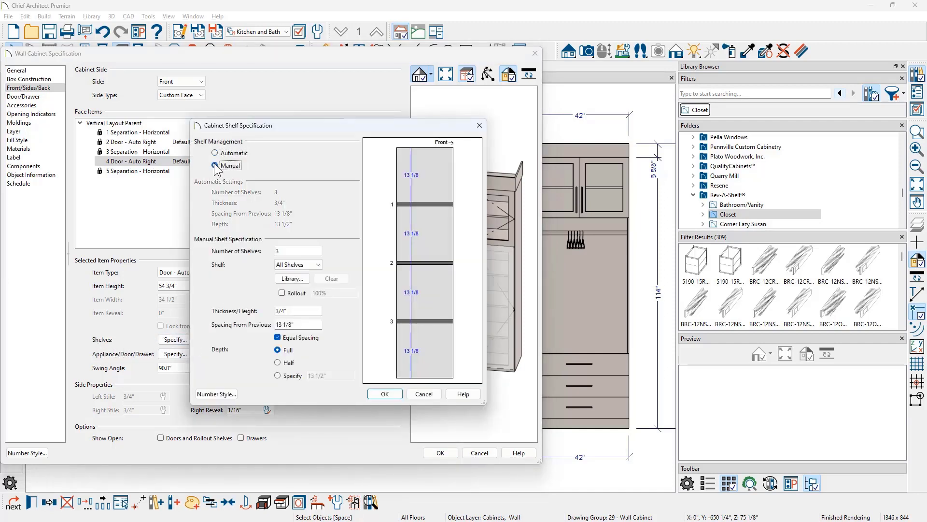
double_click(290, 252)
type("2")
key("Tab")
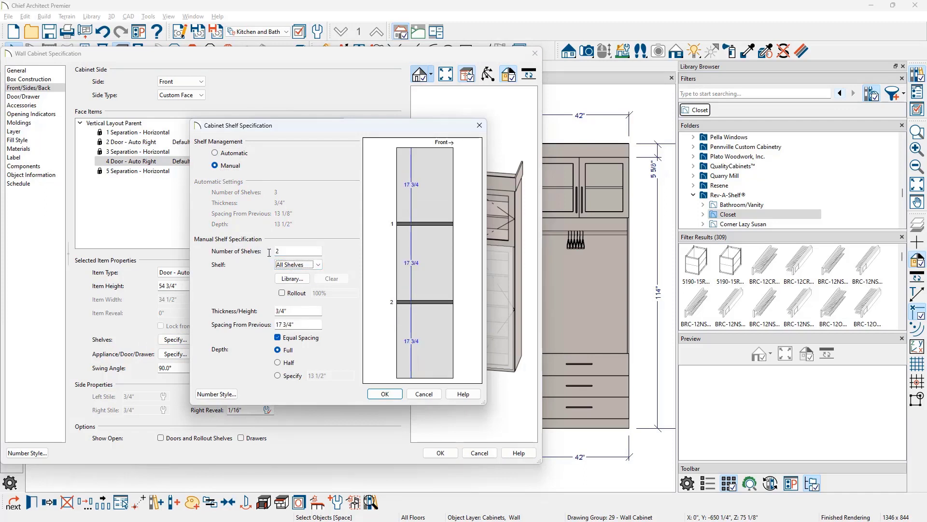
Replace shelf 2 with the Rev-A-Shelf pant organizer wood pullout CWPTR-3014-1 from the library
left_click(319, 265)
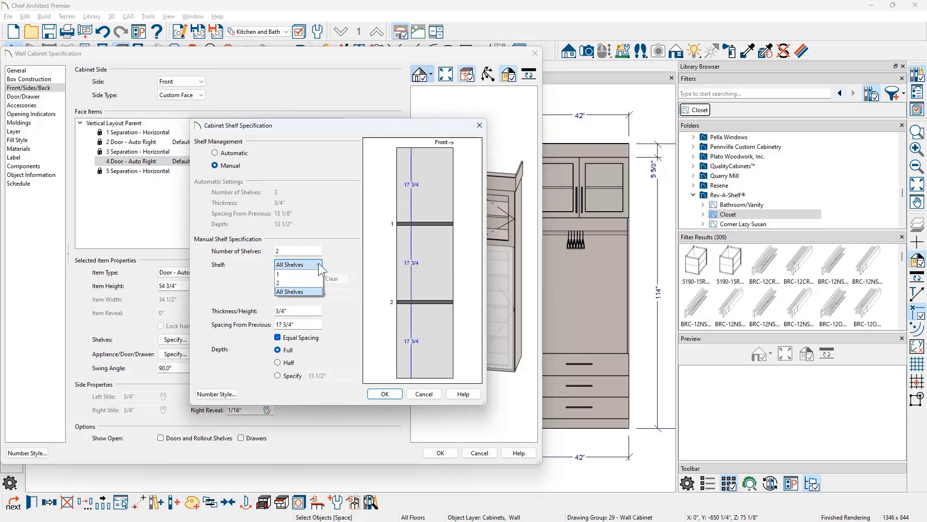
left_click(280, 283)
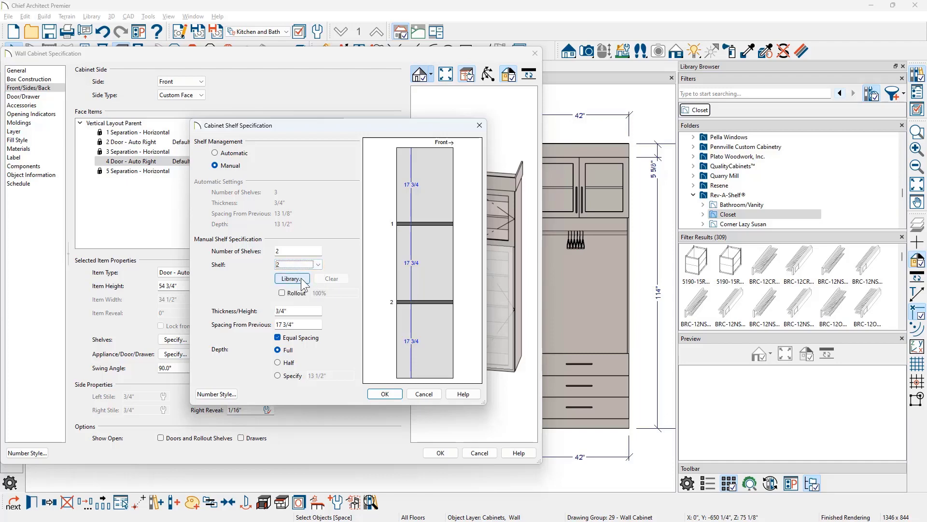
left_click(292, 279)
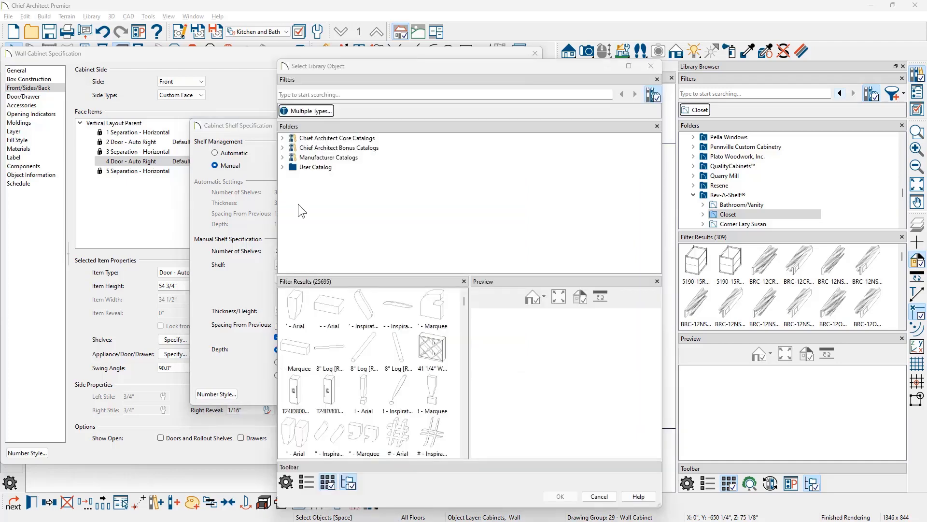
left_click(303, 95)
type("CWPTR-3014")
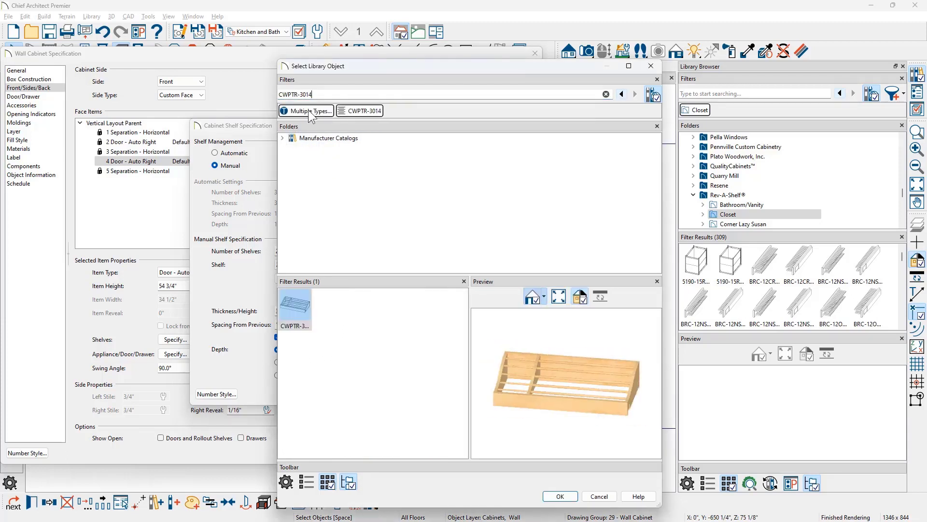
left_click(283, 138)
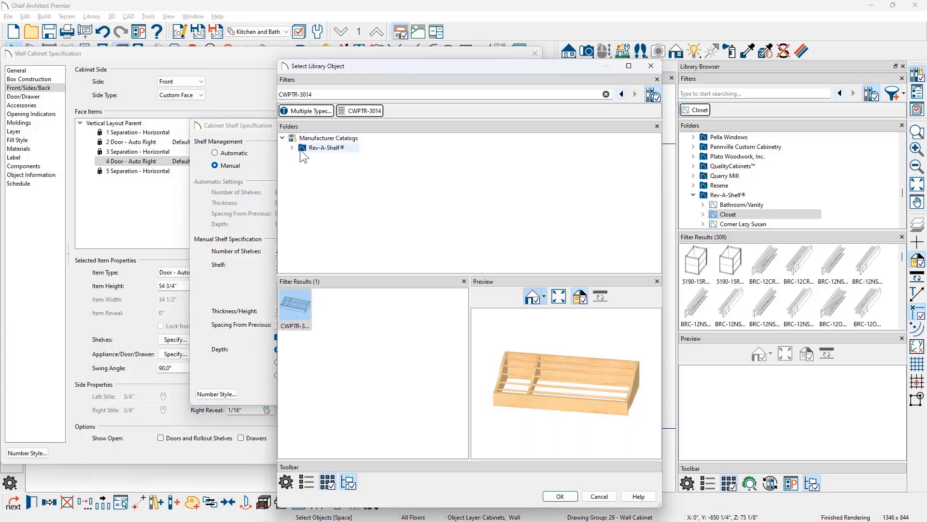
left_click(293, 148)
left_click(302, 157)
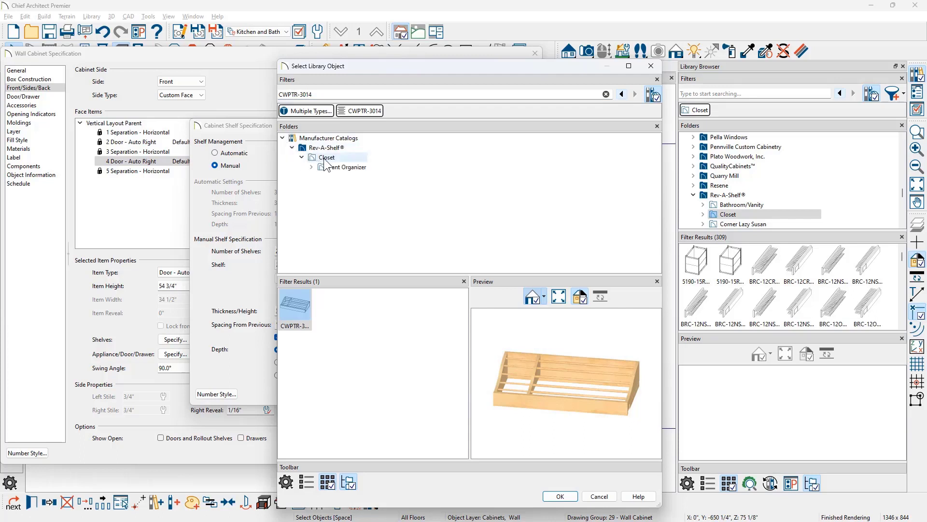
left_click(311, 167)
left_click(321, 176)
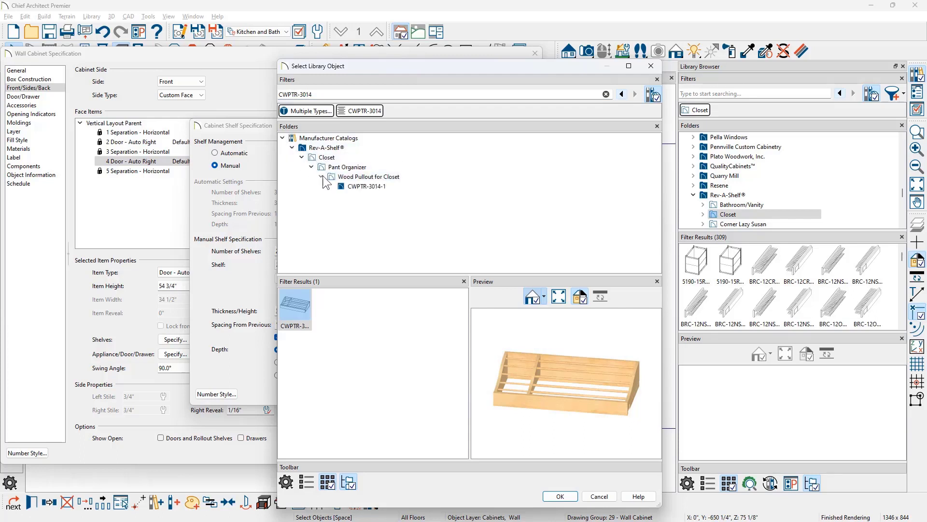
left_click(353, 186)
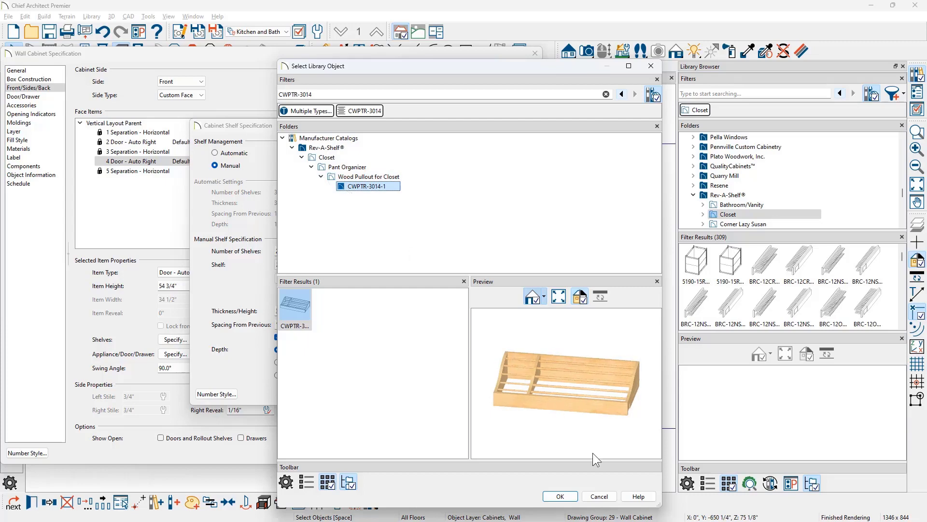
left_click(572, 497)
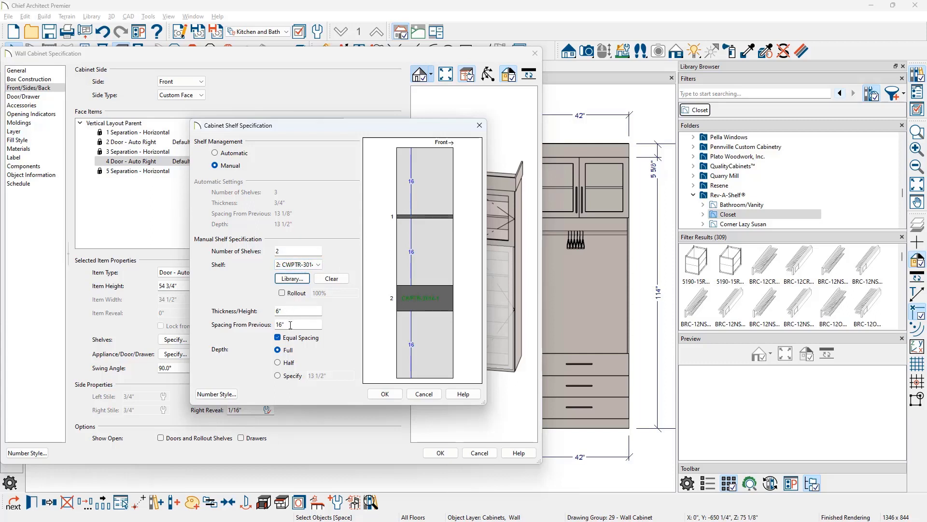
Set the pant pullout shelf's spacing from the previous one to 24"
left_click_drag(290, 325, 265, 324)
type("24")
key("Tab")
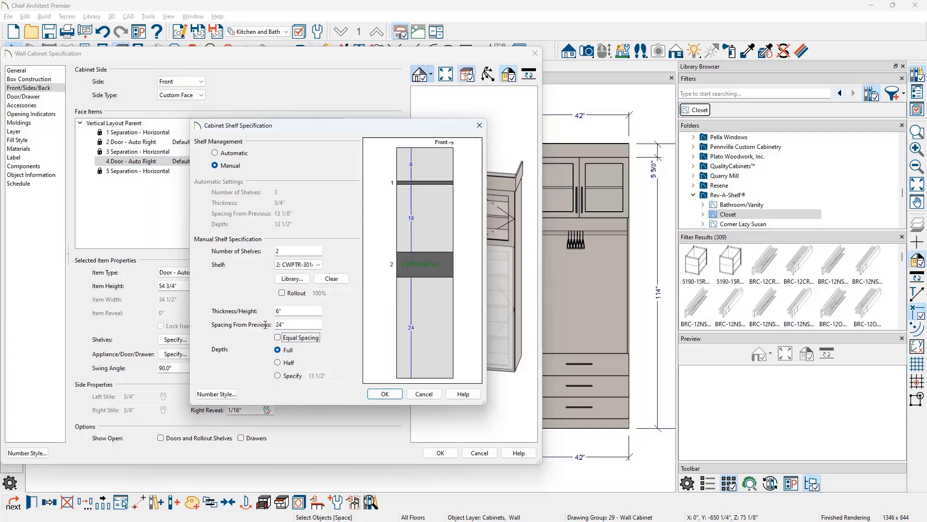
Set shelf 1's spacing from the previous one to 12" and align the glass-door wall cabinet above the leftmost base cabinet
left_click(298, 264)
left_click(292, 274)
double_click(290, 324)
type("12")
key("Tab")
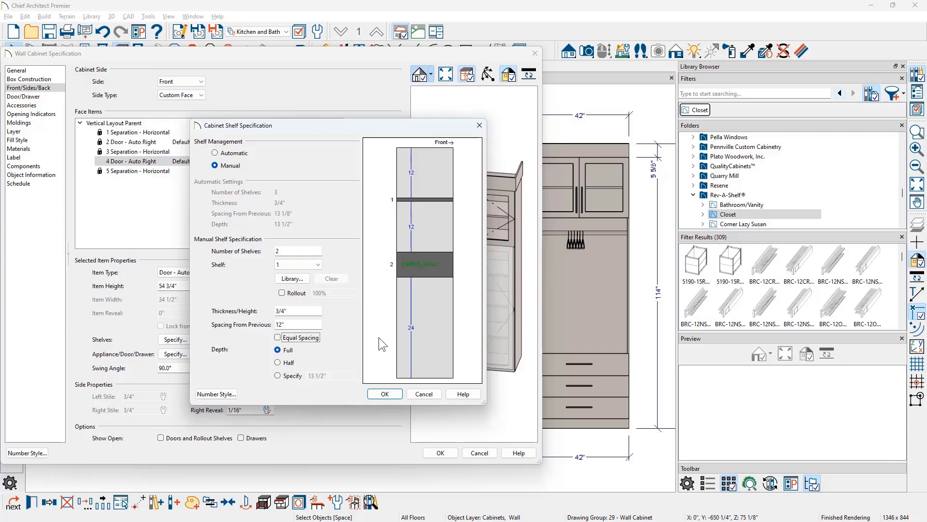
left_click(383, 394)
left_click(440, 452)
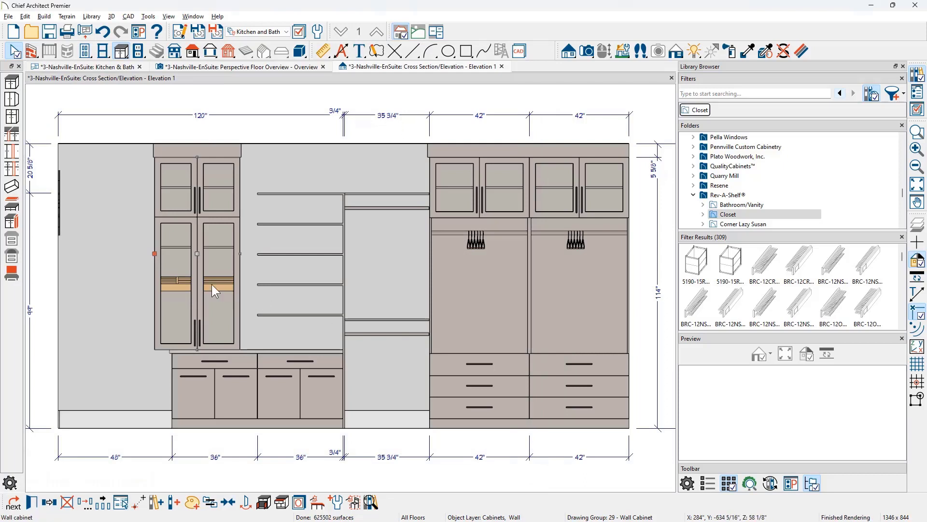
left_click_drag(198, 252, 221, 251)
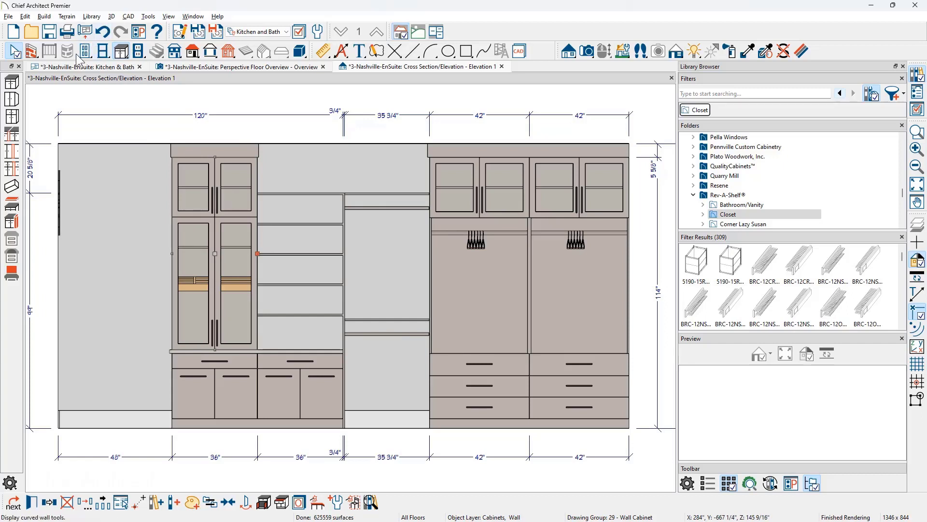
Place a new wall cabinet on the empty wall area beside the glass-door cabinet, against the wall's far end
left_click(11, 99)
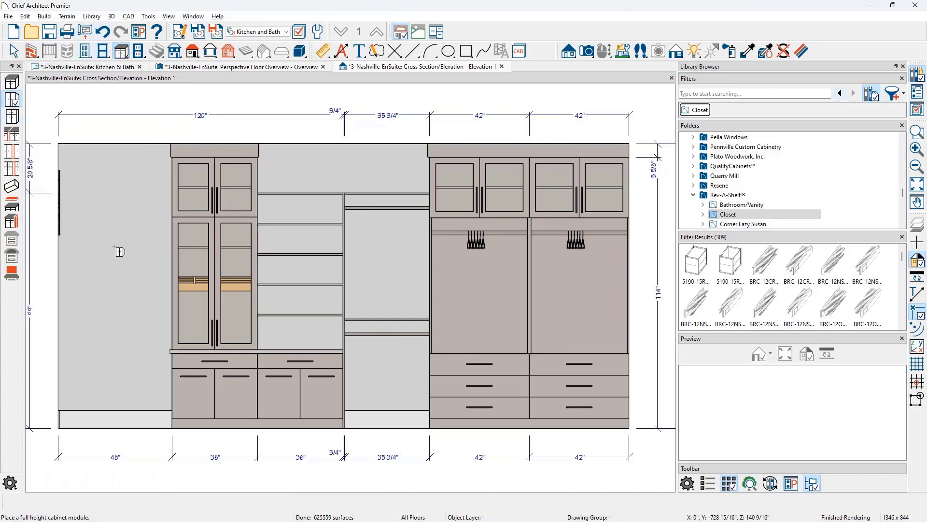
left_click(89, 272)
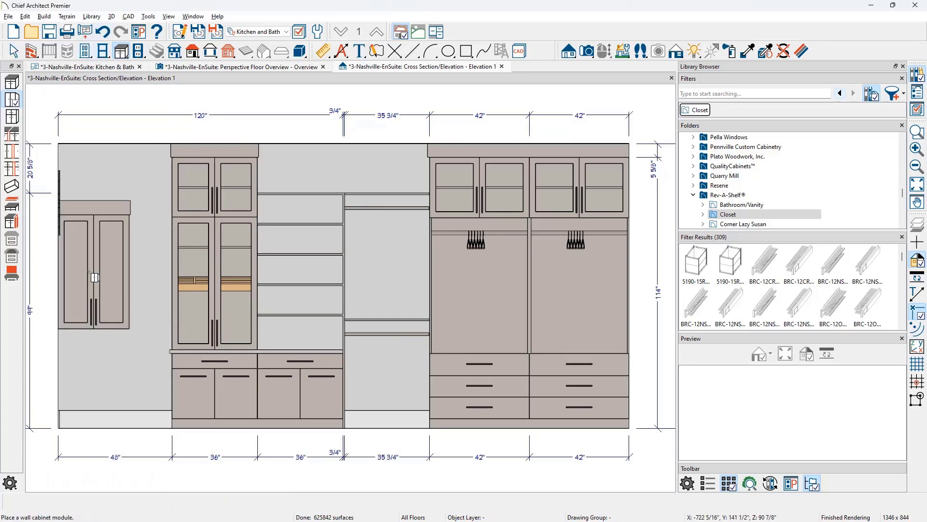
key("space")
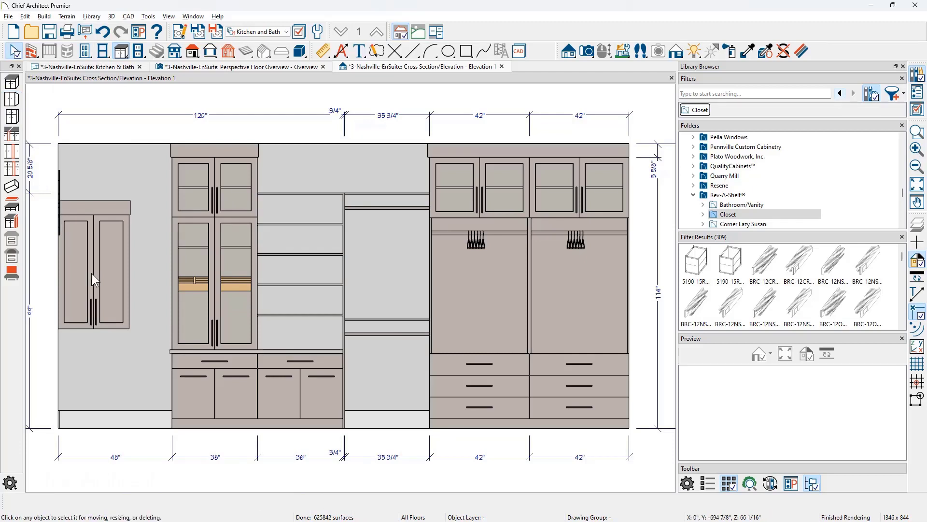
Size the new wall cabinet 48" wide, 114" high and 15" deep
double_click(91, 273)
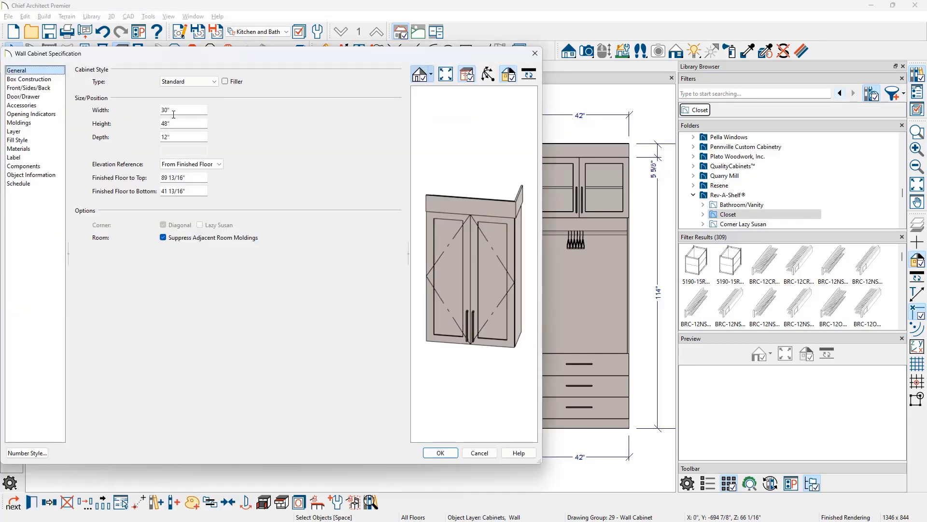
left_click_drag(174, 111, 146, 113)
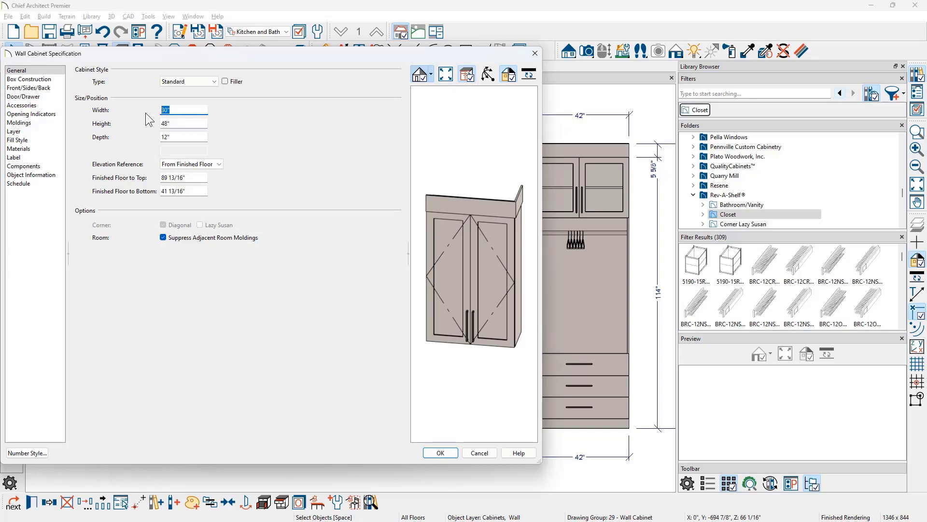
type("48")
key("Tab")
type("114")
key("Tab")
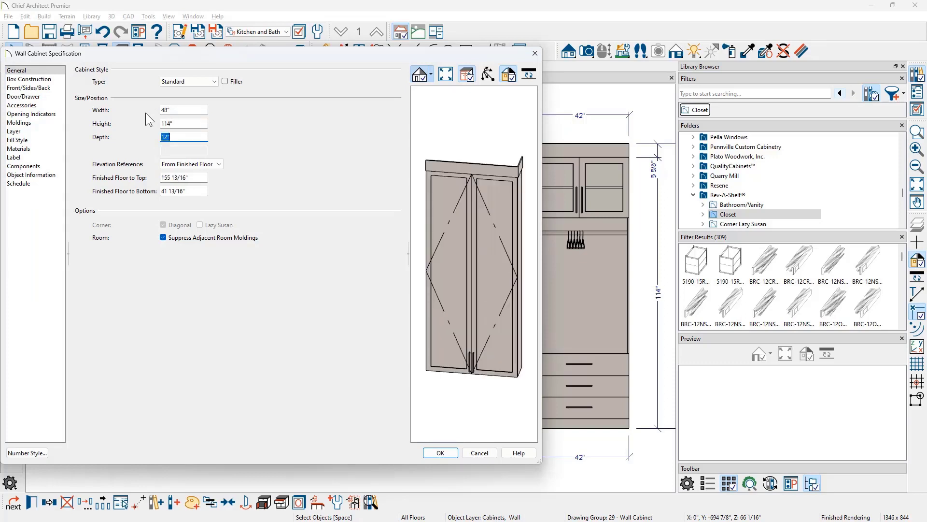
type("15")
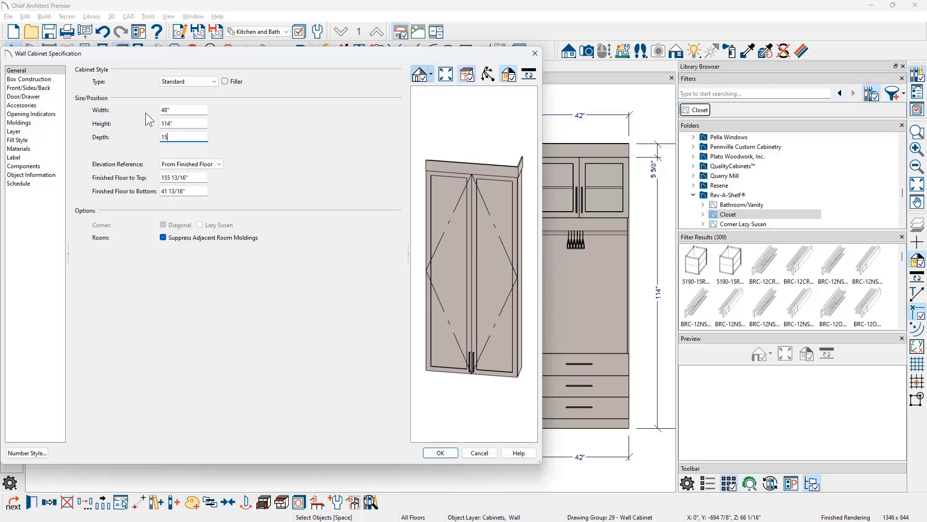
key("Tab")
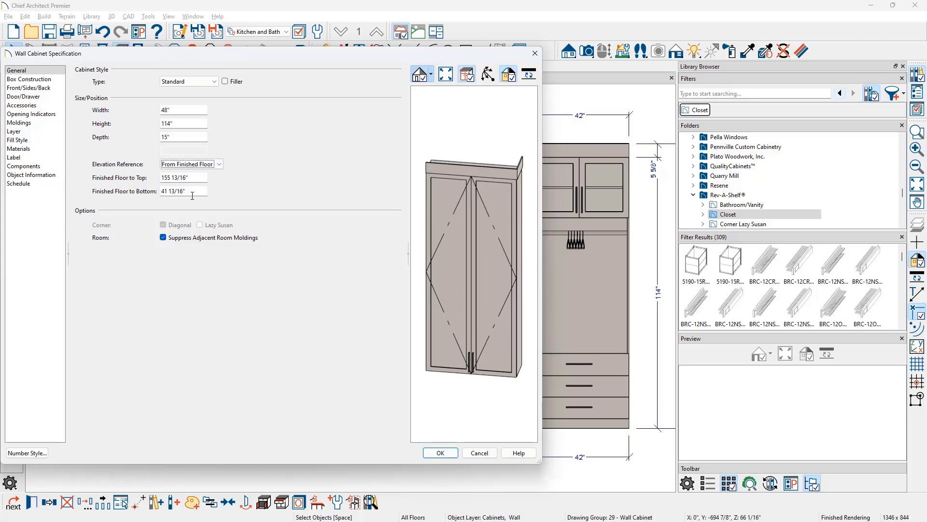
Set the new wall cabinet's finished floor to bottom distance to 0"
key("Tab")
key("Tab")
type("0")
key("Tab")
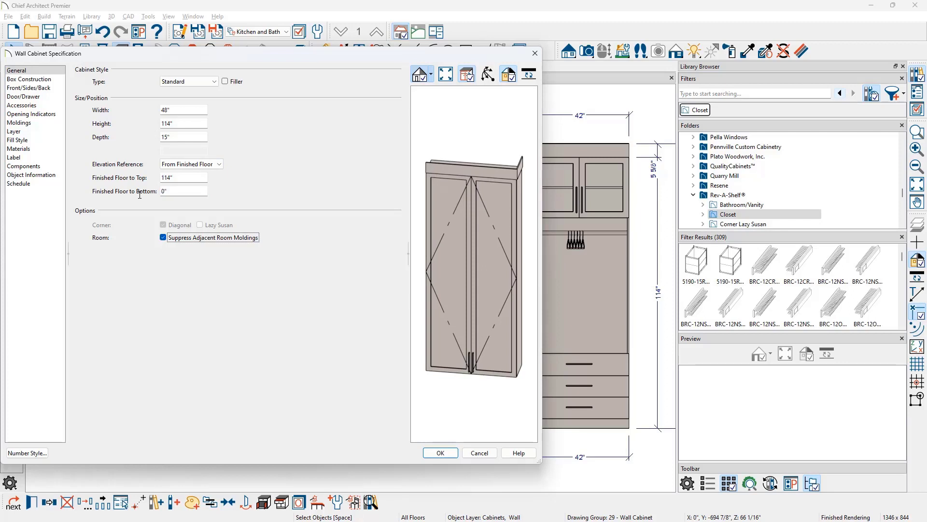
Change the new cabinet's front door item to an Opening
left_click(469, 278)
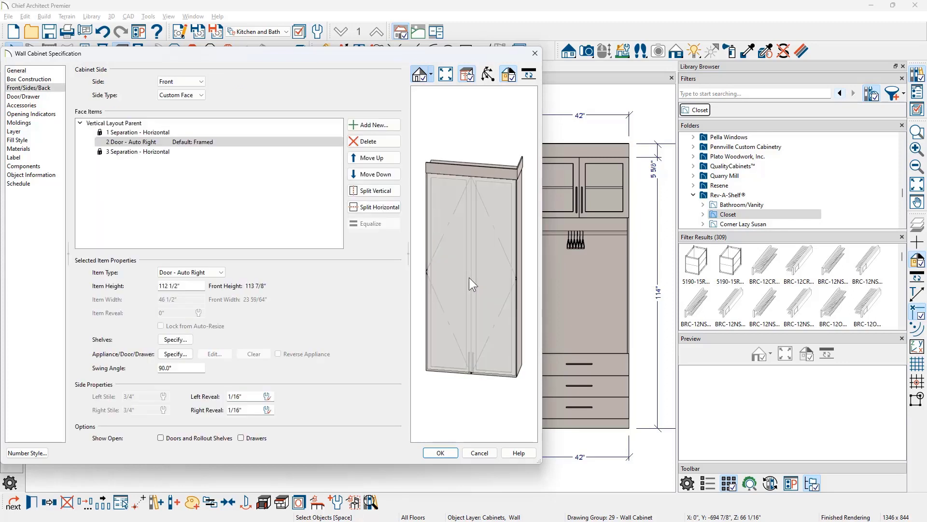
left_click(218, 274)
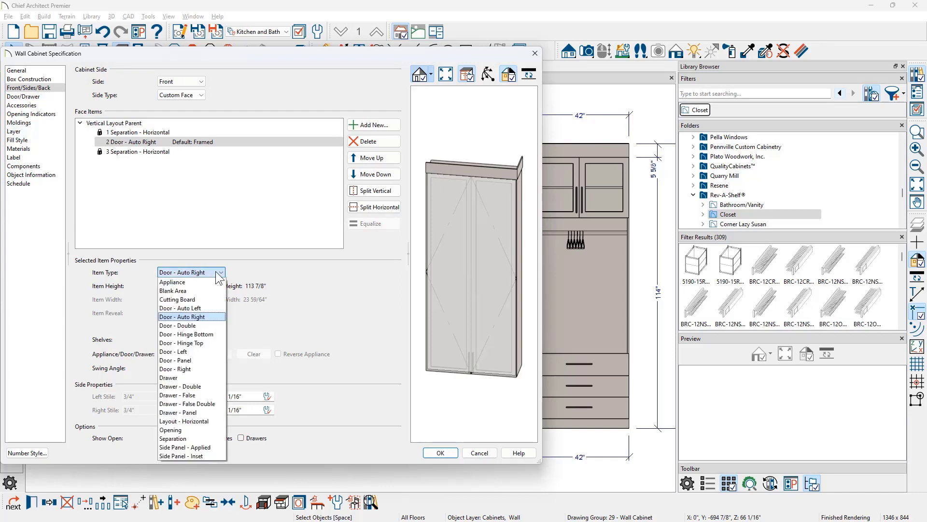
left_click(193, 429)
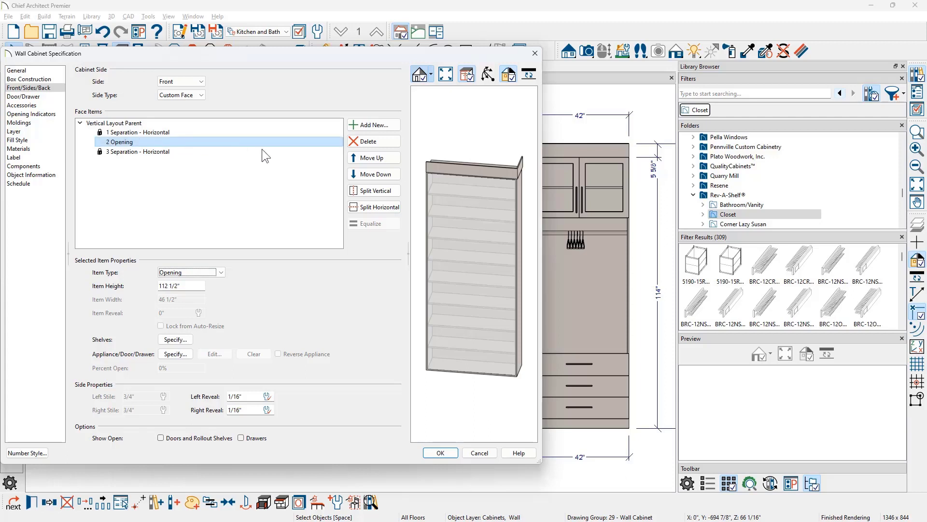
Split the cabinet's front opening horizontally and delete the separation between the two resulting openings
left_click(372, 210)
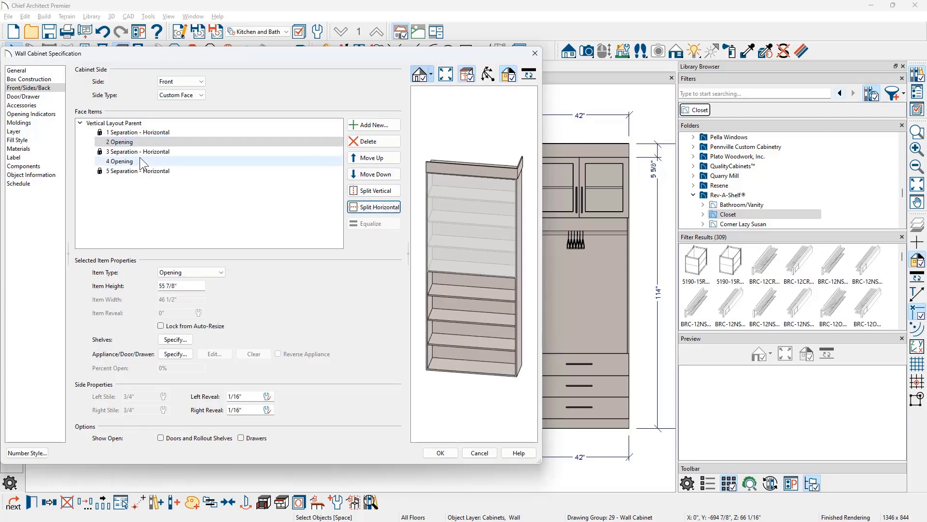
left_click(154, 151)
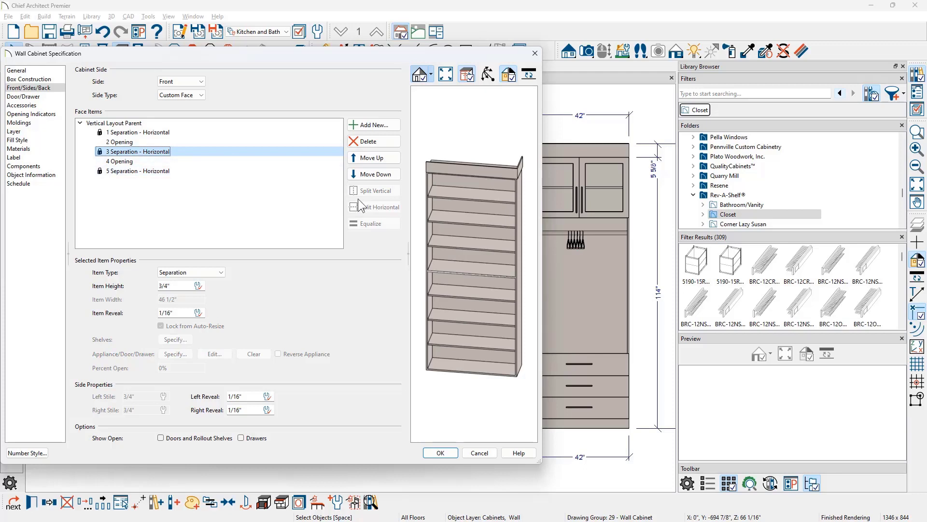
left_click(369, 142)
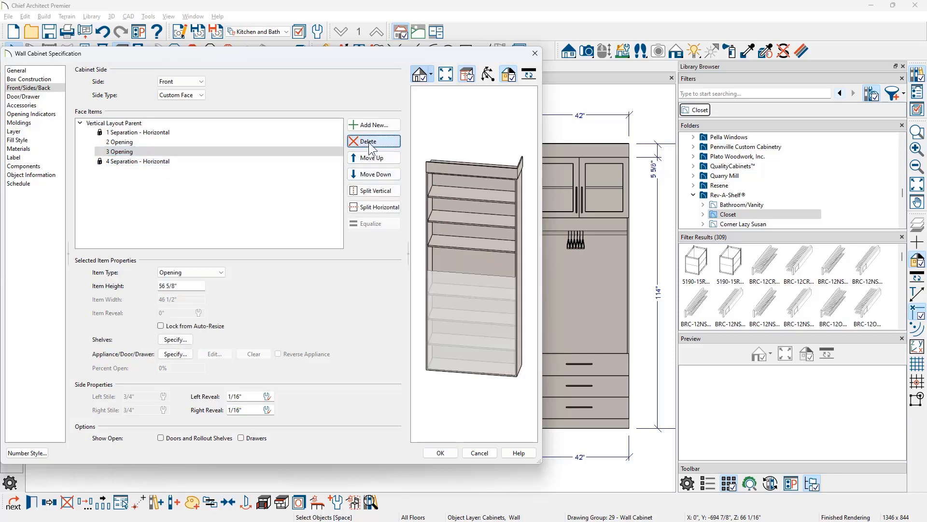
Switch the upper opening's shelves to manual management and set their number to 4
left_click(160, 144)
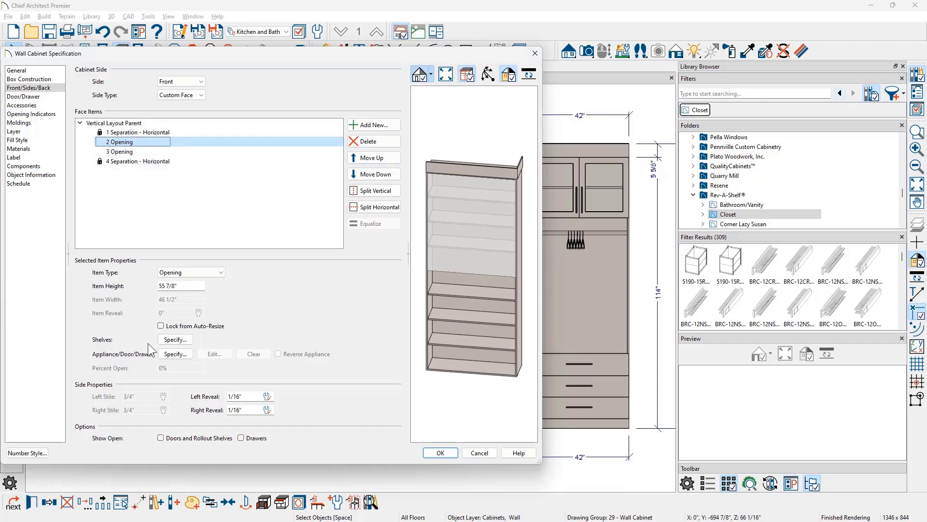
left_click(175, 340)
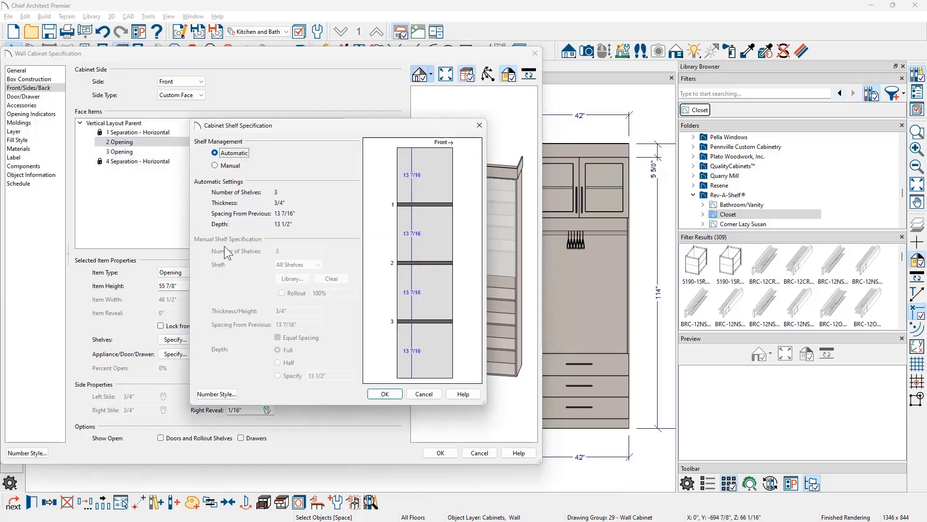
left_click(216, 165)
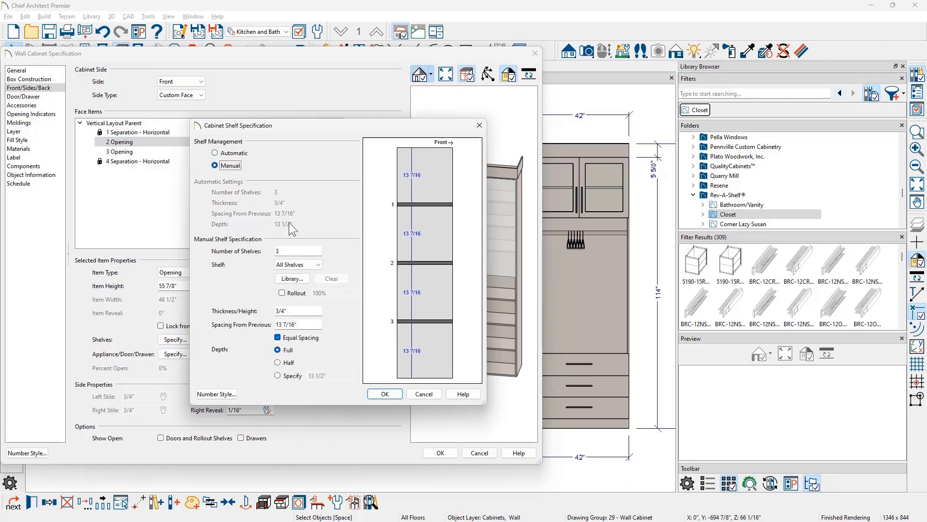
double_click(280, 250)
type("4")
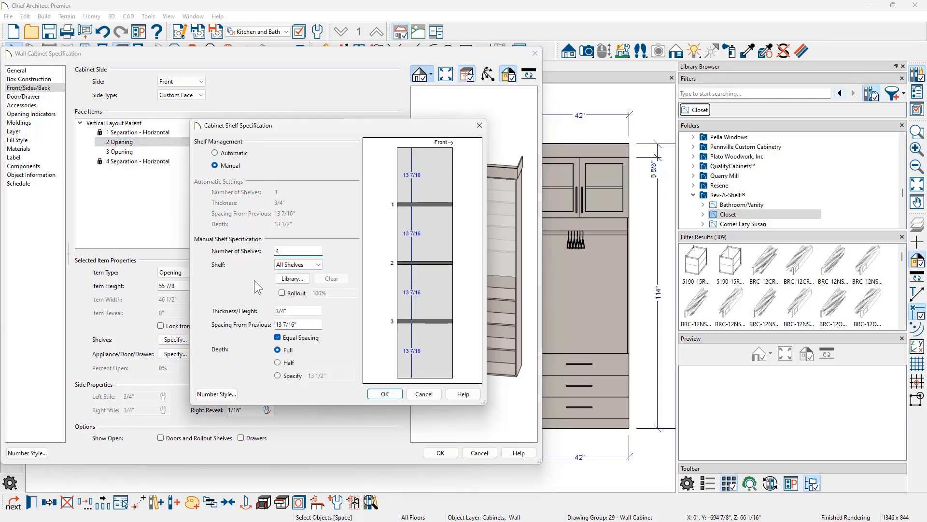
Replace all shelves in the upper opening with the 24" Wire Hanging Shelf from the Accessories No.09 Closet catalog
left_click(292, 278)
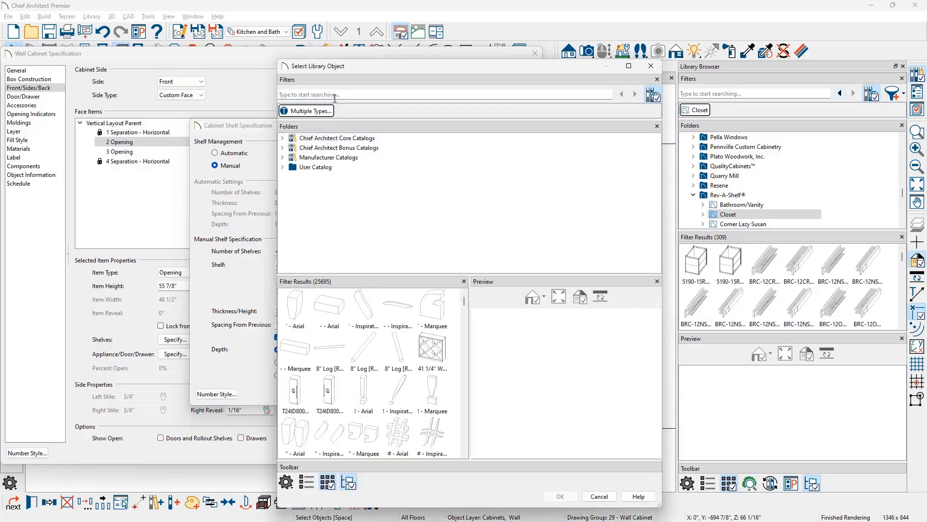
type("Wire Hanging Shelf")
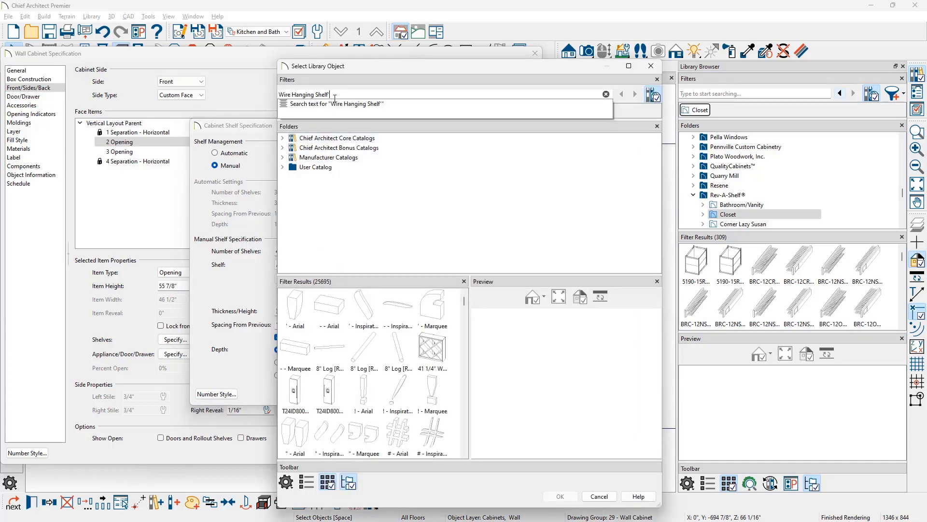
key("Return")
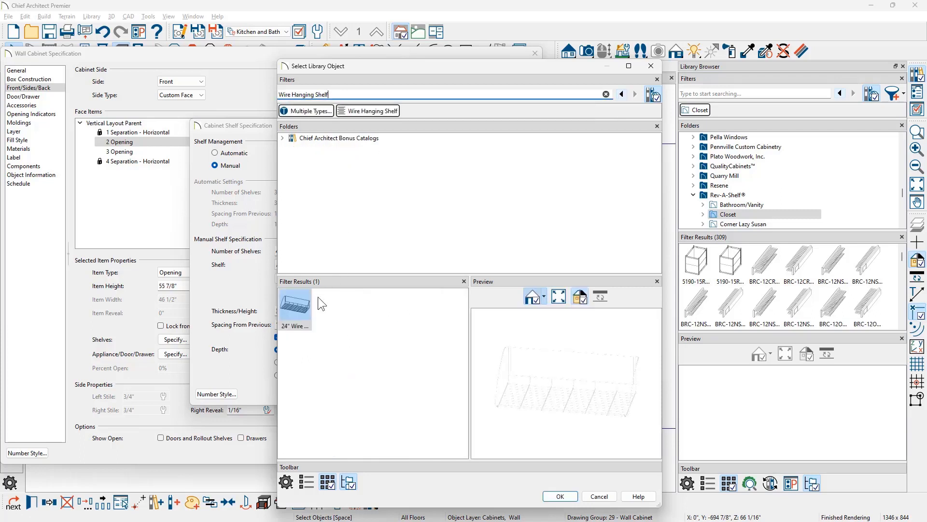
left_click(283, 138)
left_click(291, 148)
left_click(301, 158)
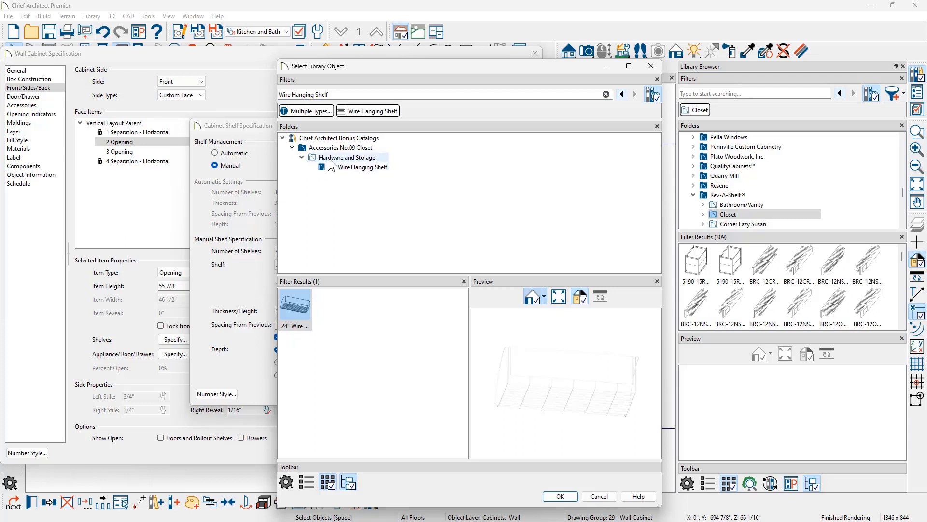
left_click(368, 168)
left_click(575, 494)
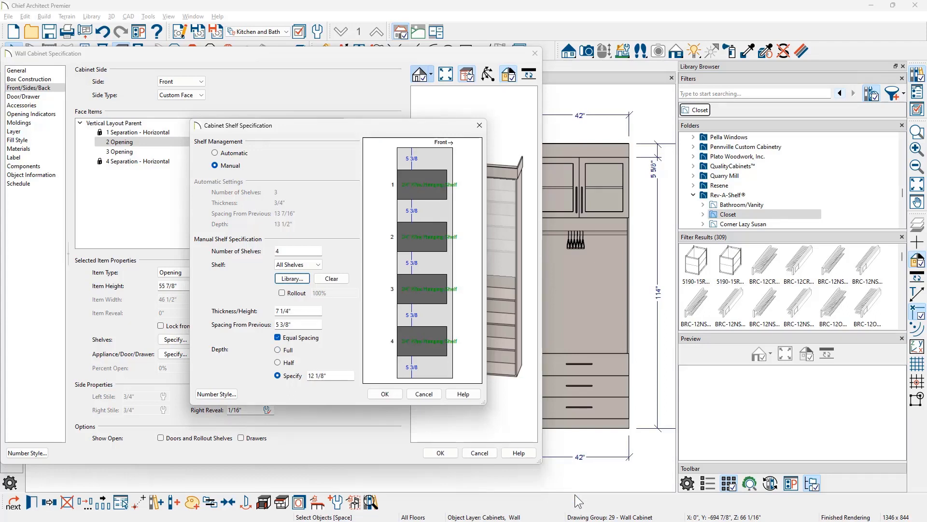
left_click(385, 394)
Switch the lower opening's shelves to manual management and set their number to 5
left_click(119, 152)
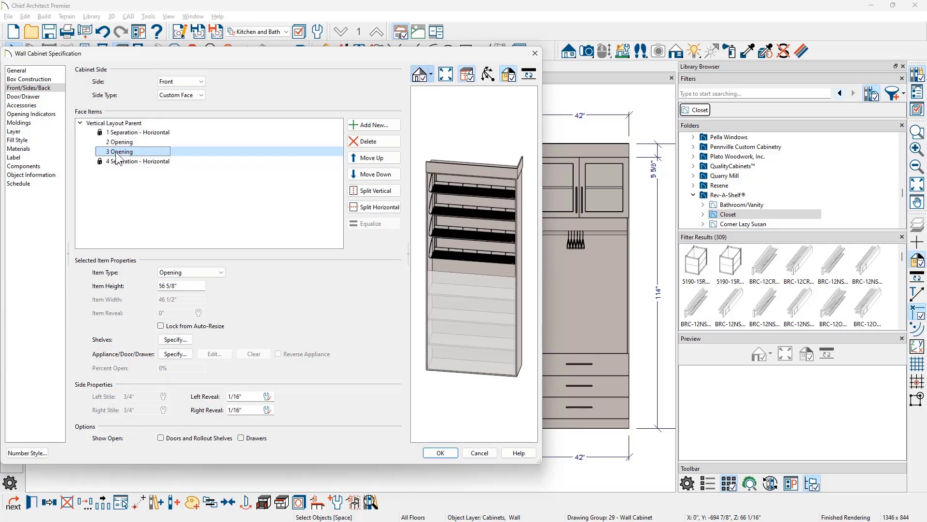
left_click(175, 340)
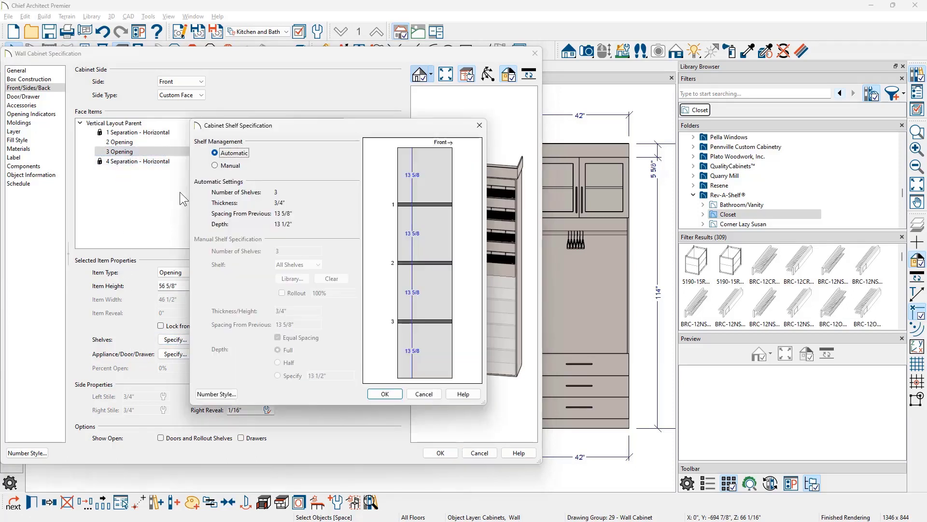
left_click(215, 165)
left_click(278, 250)
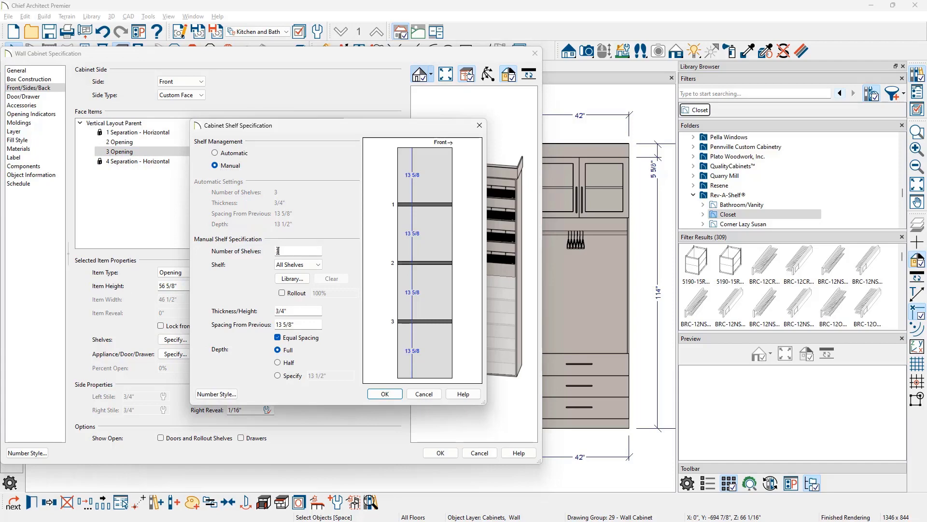
type("5")
key("Tab")
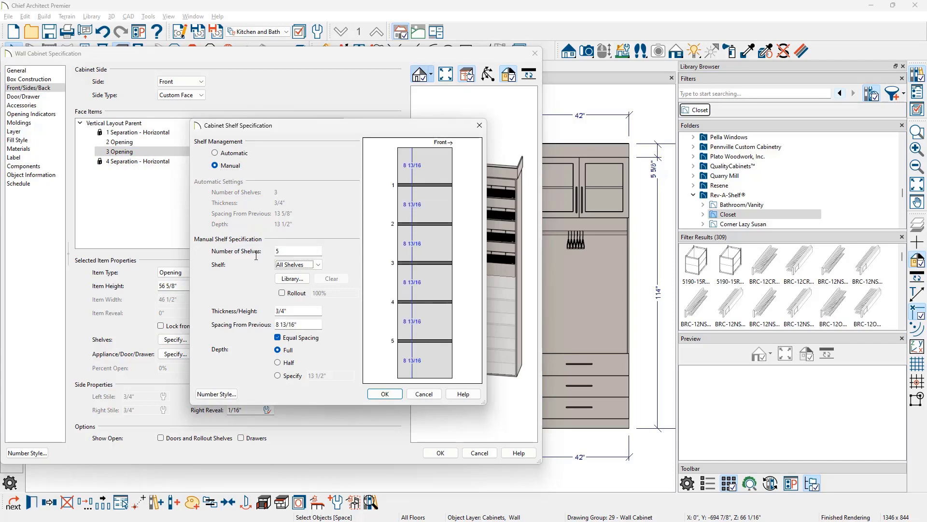
Replace all shelves in the lower opening with the Shoe Shelf from the Accessories No.09 Closet catalog and apply the cabinet changes
left_click(293, 279)
type("shoe shelf")
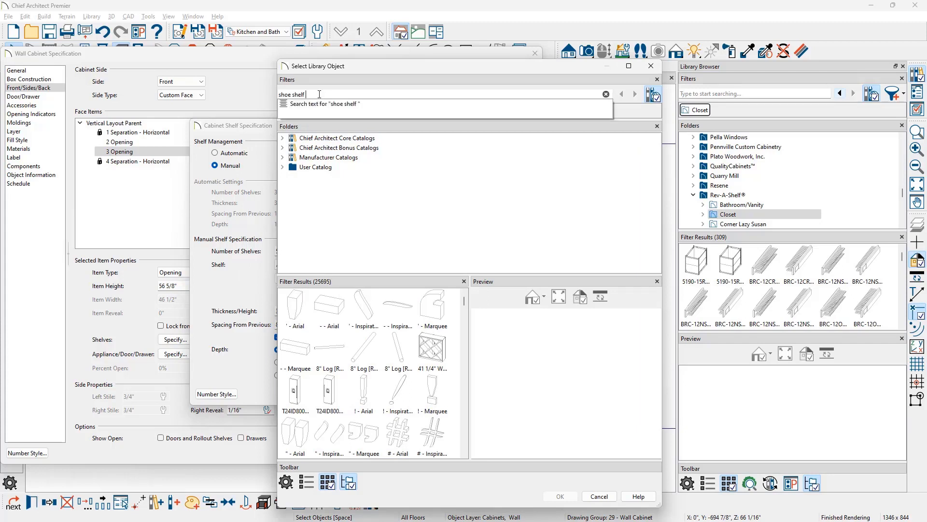
key("Return")
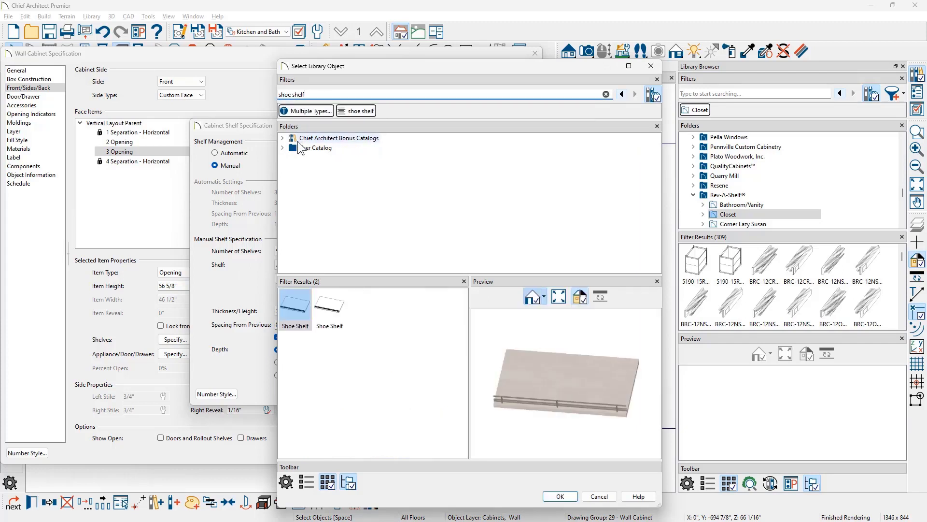
left_click(283, 138)
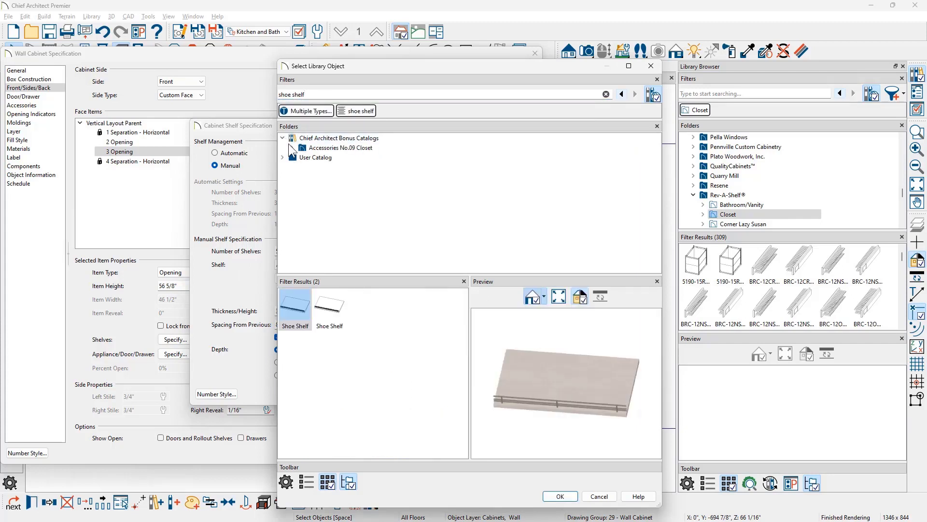
left_click(291, 148)
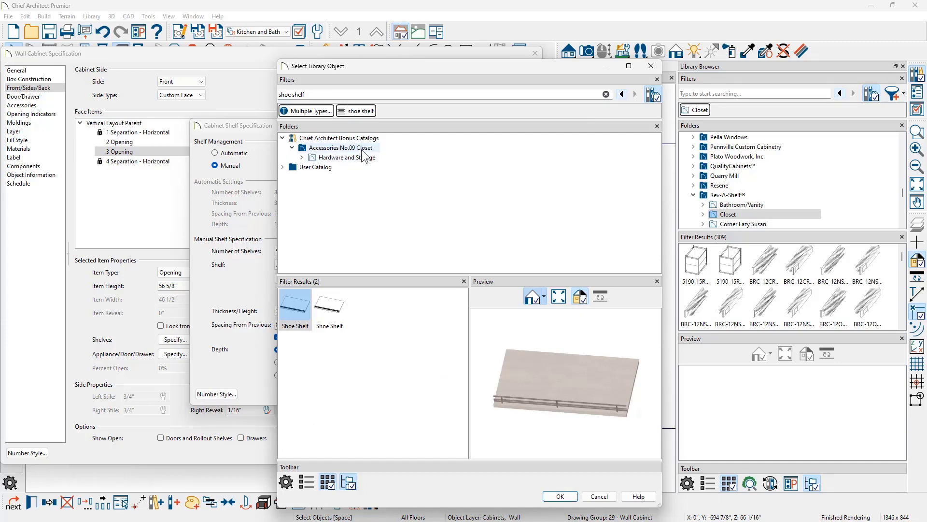
left_click(293, 306)
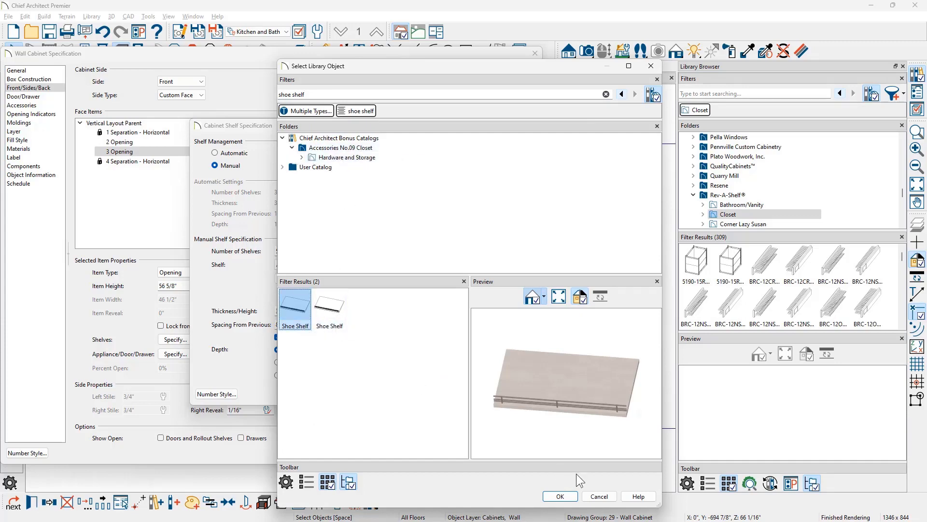
left_click(561, 497)
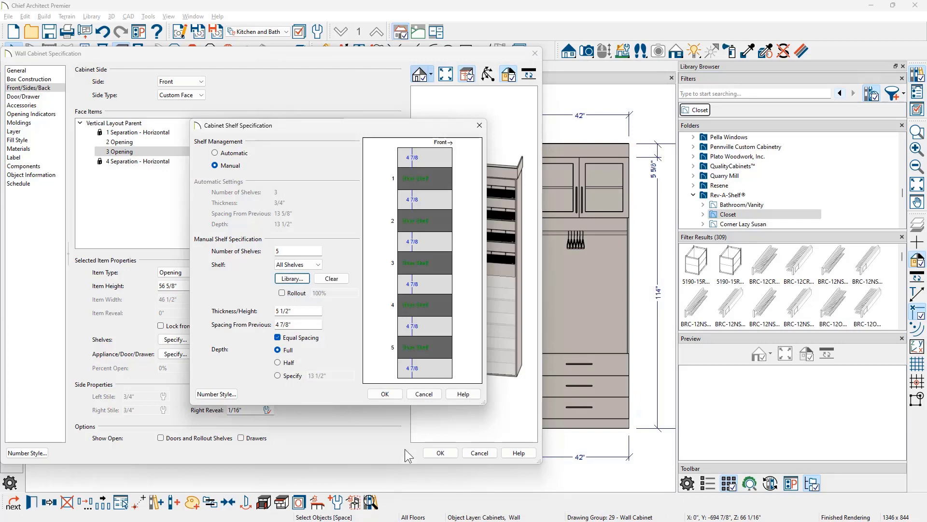
key("Return")
left_click(441, 452)
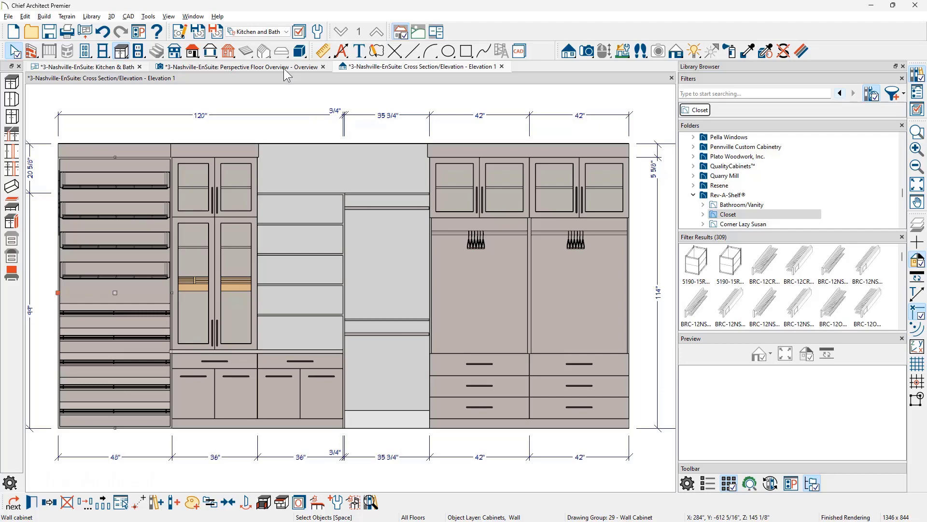
Examine the wire hanging shelves and shoe shelves in the perspective floor overview
left_click(284, 69)
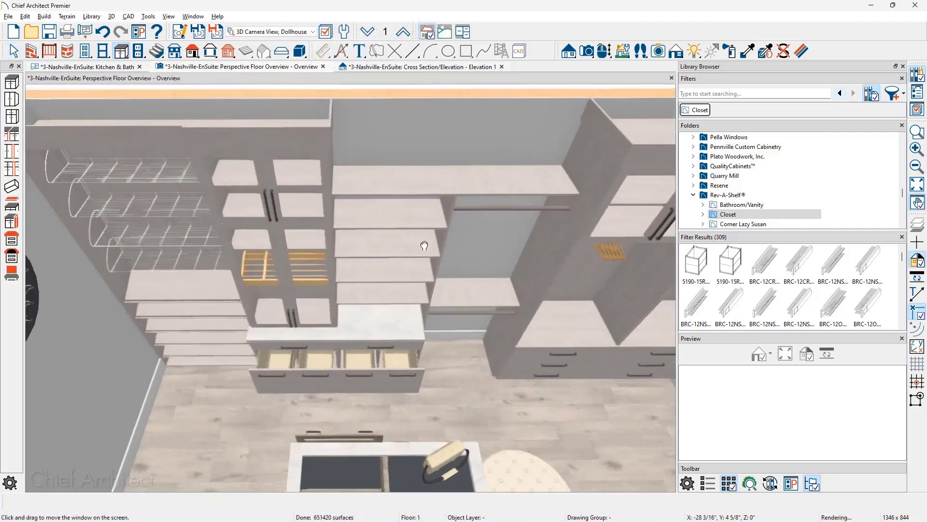
middle_click_drag(424, 244, 478, 256)
middle_click_drag(378, 257, 376, 224)
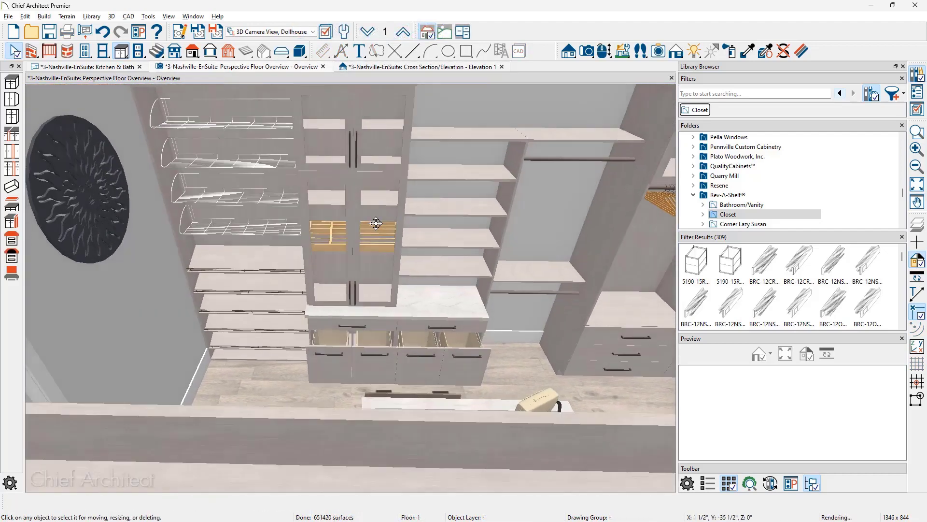
left_click_drag(376, 224, 377, 228)
scroll(238, 190, "up", 4)
middle_click_drag(239, 190, 243, 214)
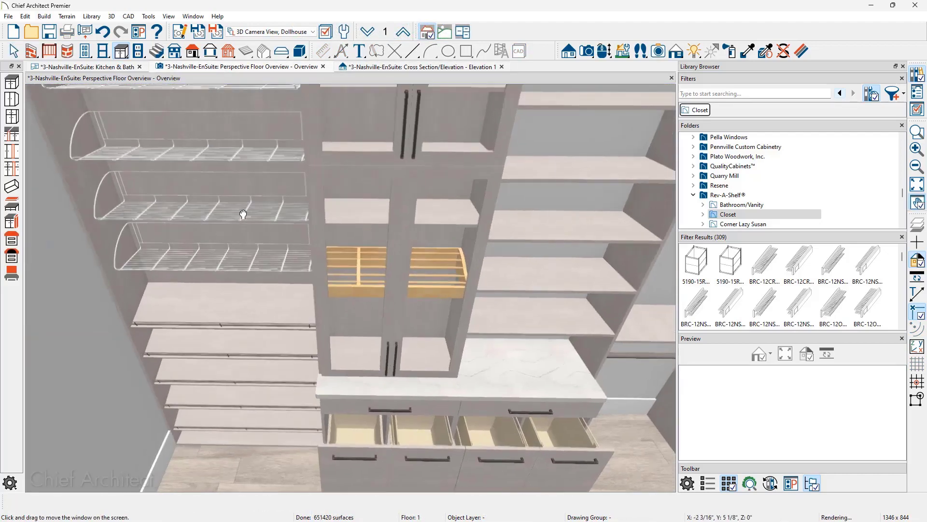
mouse_move(193, 306)
left_mouse_down()
mouse_move(191, 293)
mouse_move(188, 316)
left_mouse_up()
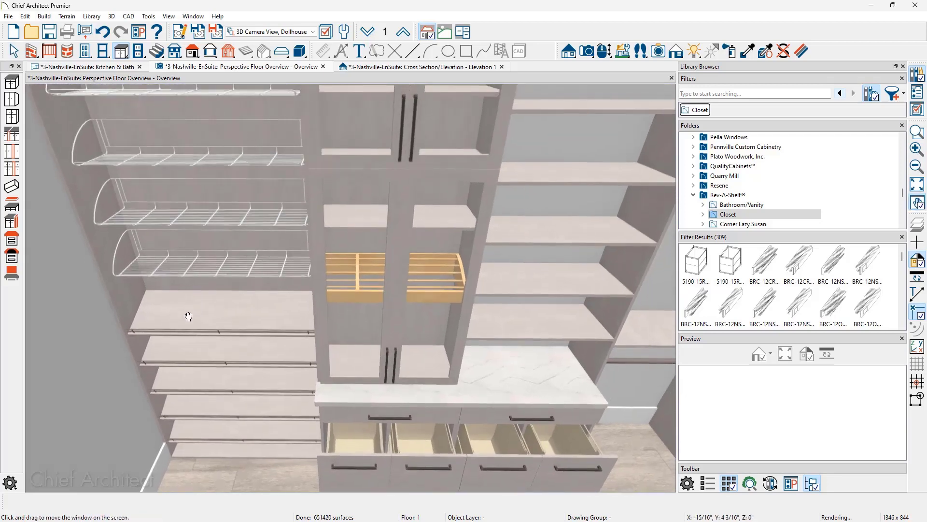
left_click_drag(197, 187, 192, 224)
key("space")
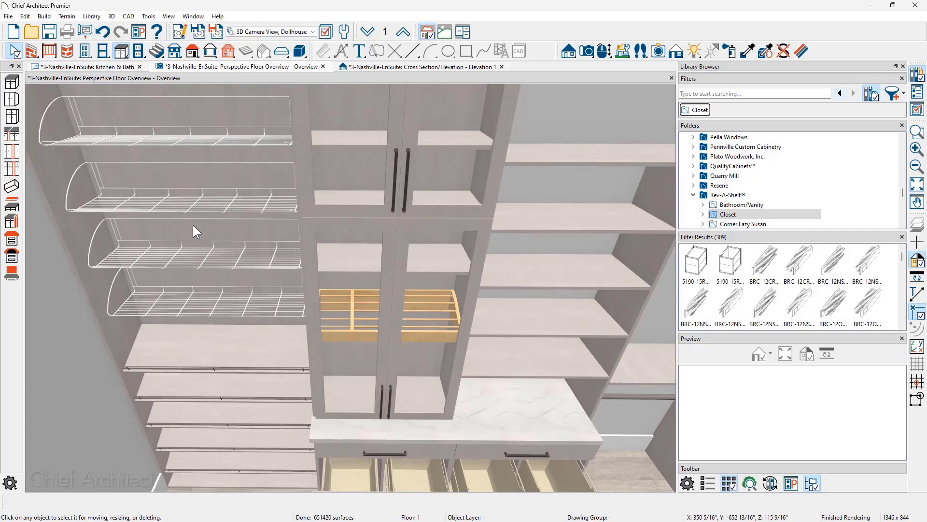
Turn off equal spacing for the upper opening's wire shelves and set shelf 4's spacing from previous to 0"
double_click(192, 224)
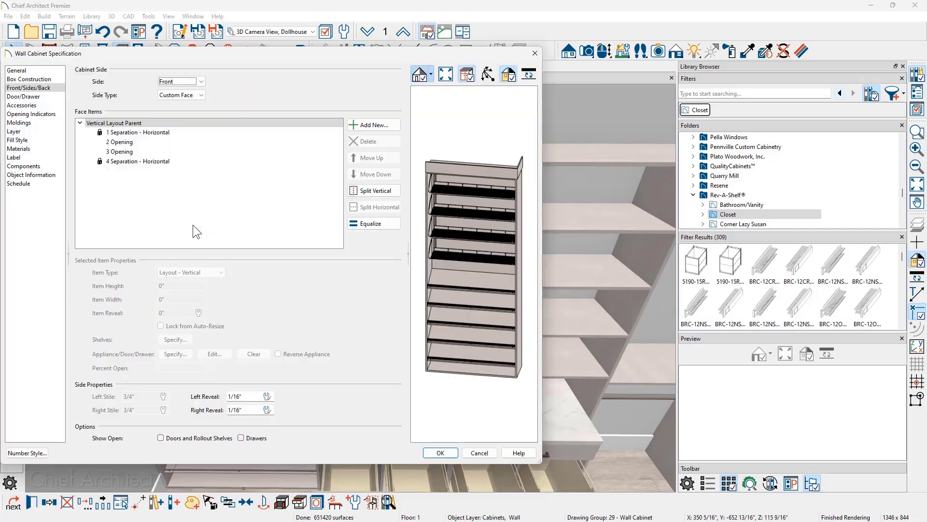
left_click(137, 141)
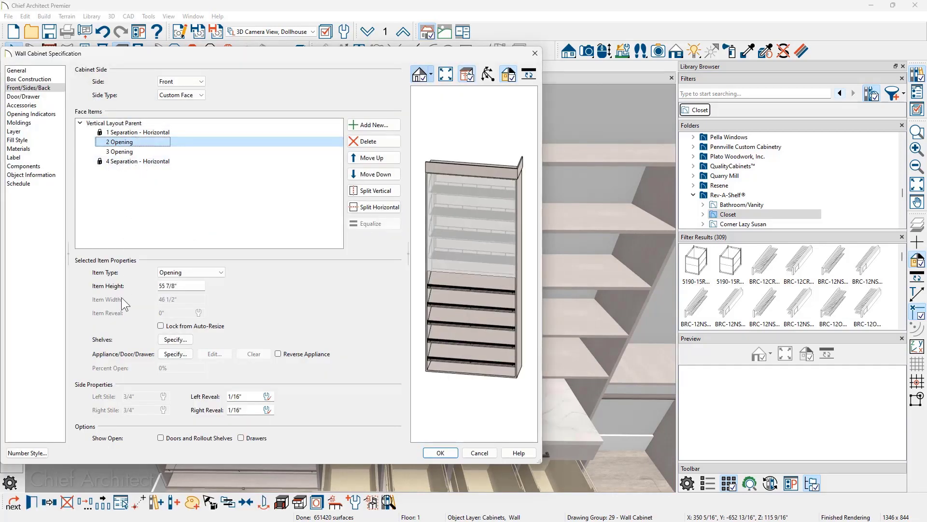
left_click(187, 340)
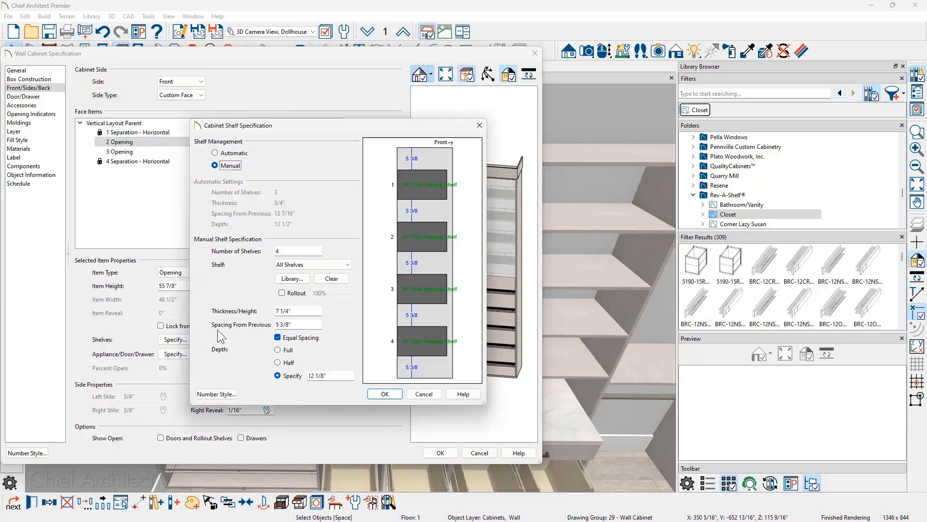
left_click(273, 336)
left_click(310, 264)
left_click(305, 301)
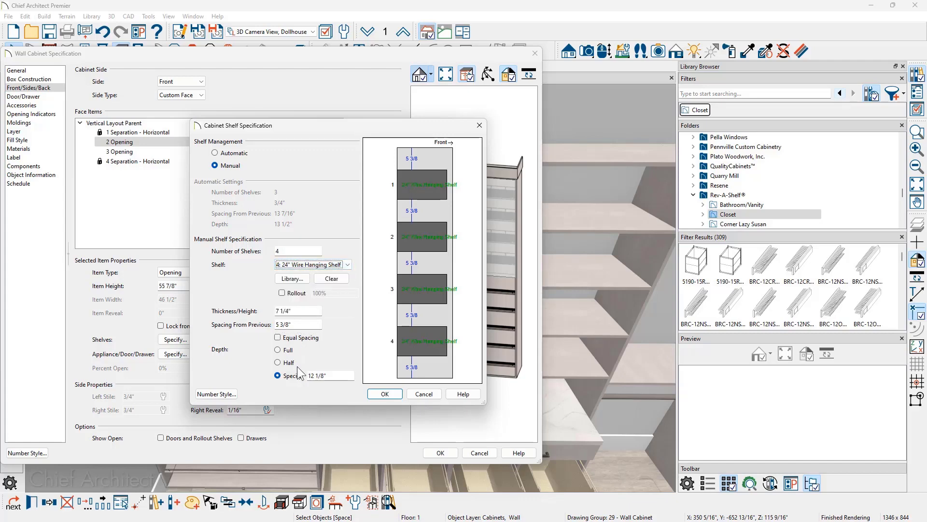
left_click_drag(295, 324, 270, 325)
type("0")
key("Tab")
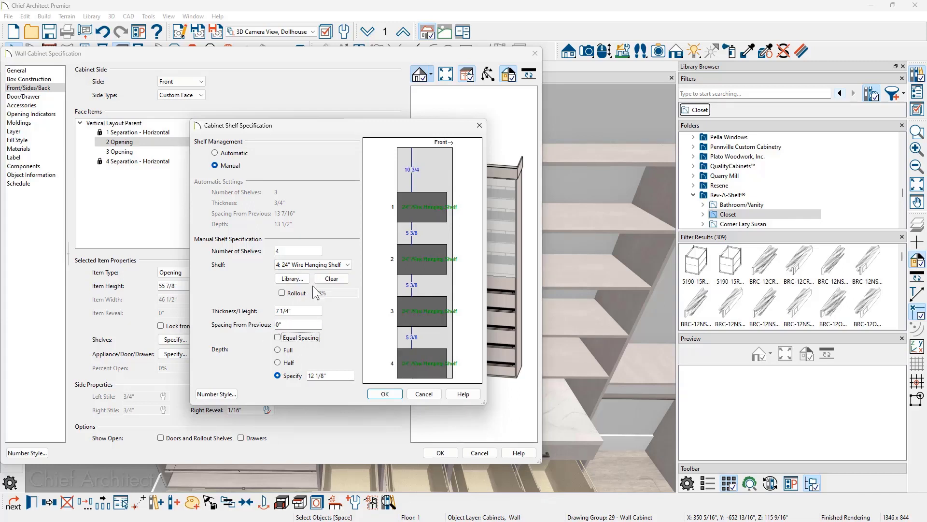
left_click(386, 394)
left_click(437, 452)
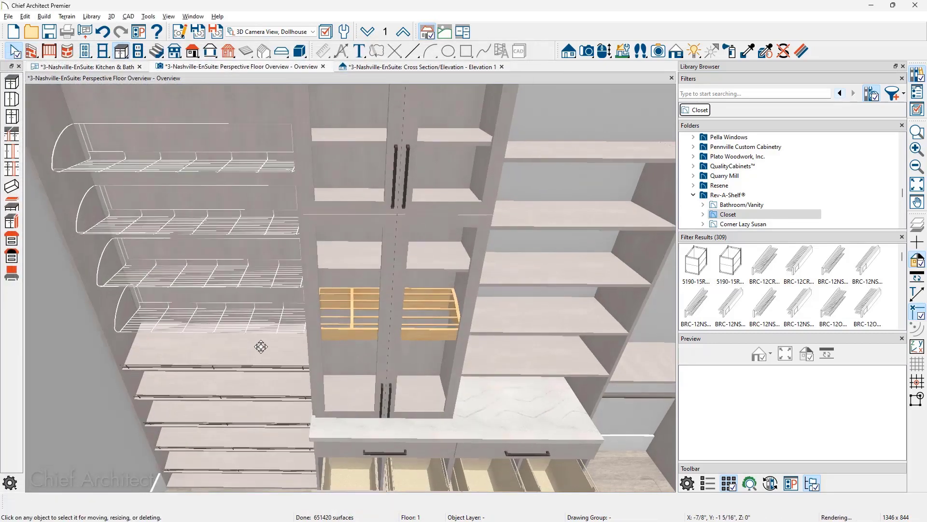
middle_click_drag(261, 346, 191, 319)
scroll(242, 355, "down", 3)
scroll(174, 314, "down", 1)
mouse_move(191, 322)
left_mouse_down()
mouse_move(230, 337)
mouse_move(207, 327)
left_mouse_up()
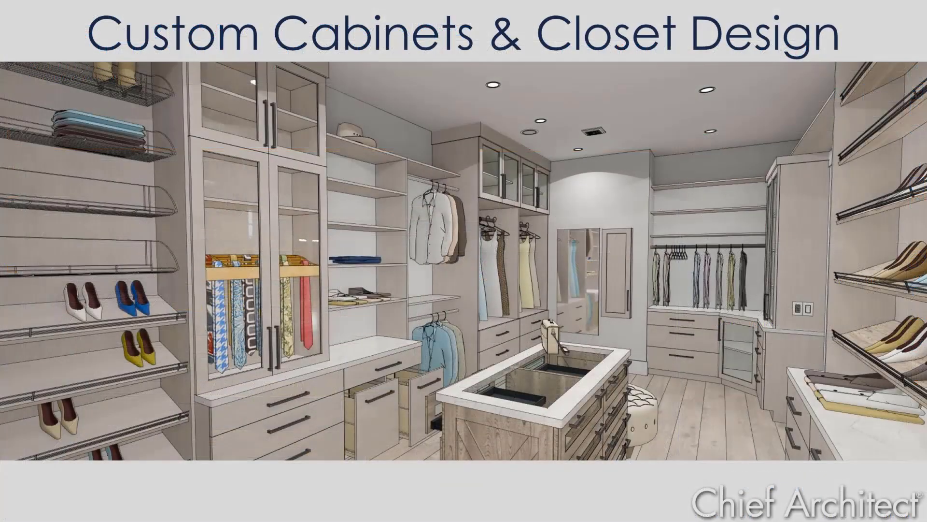
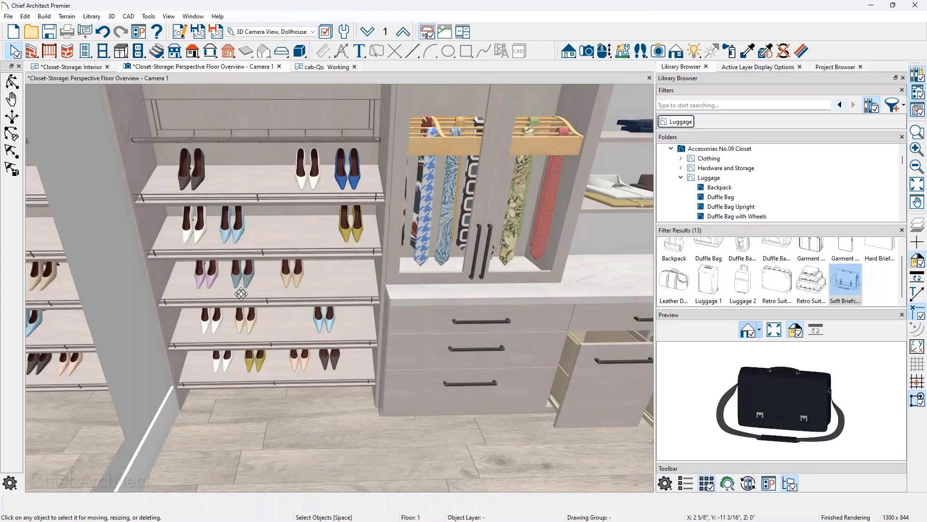
Switch the Closet-Storage floor plan to the Kitchen & Bath plan view and open the C1 closet elevation
scroll(286, 380, "up", 4)
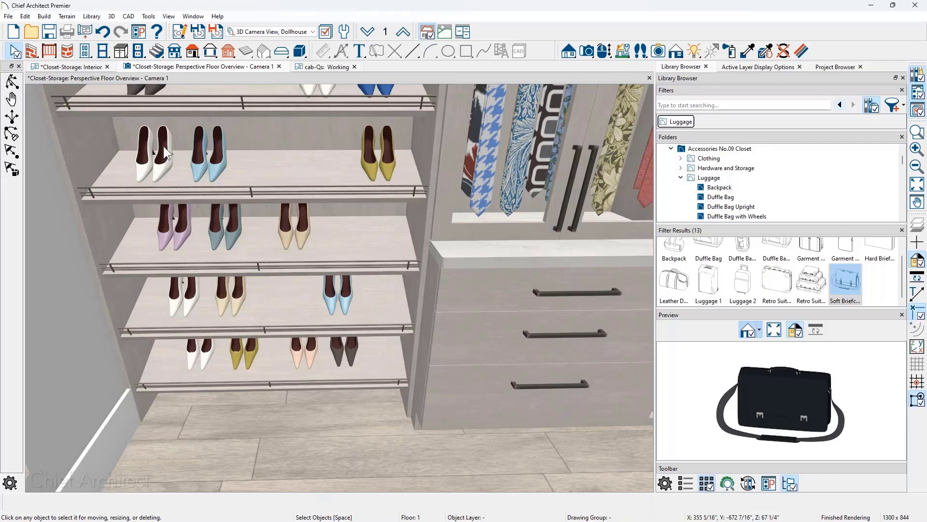
left_click(93, 65)
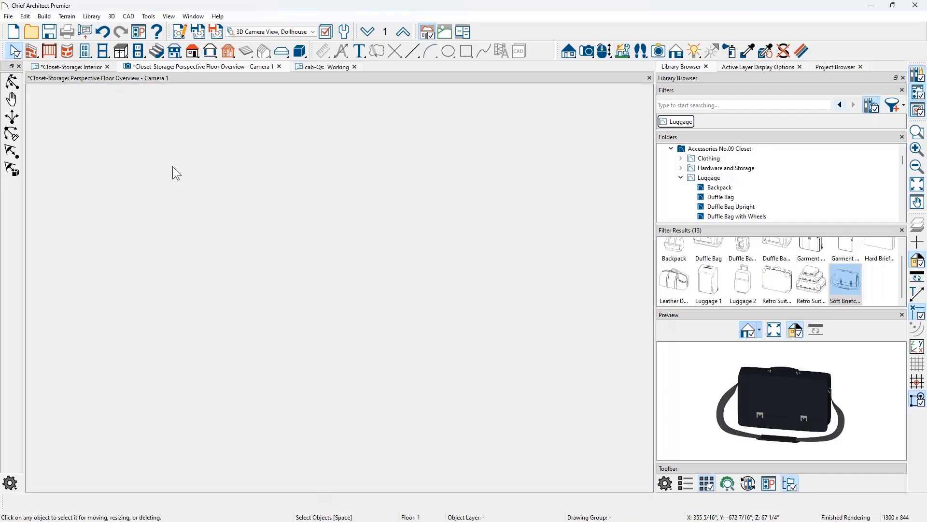
scroll(192, 187, "down", 7)
key("space")
scroll(217, 222, "down", 4)
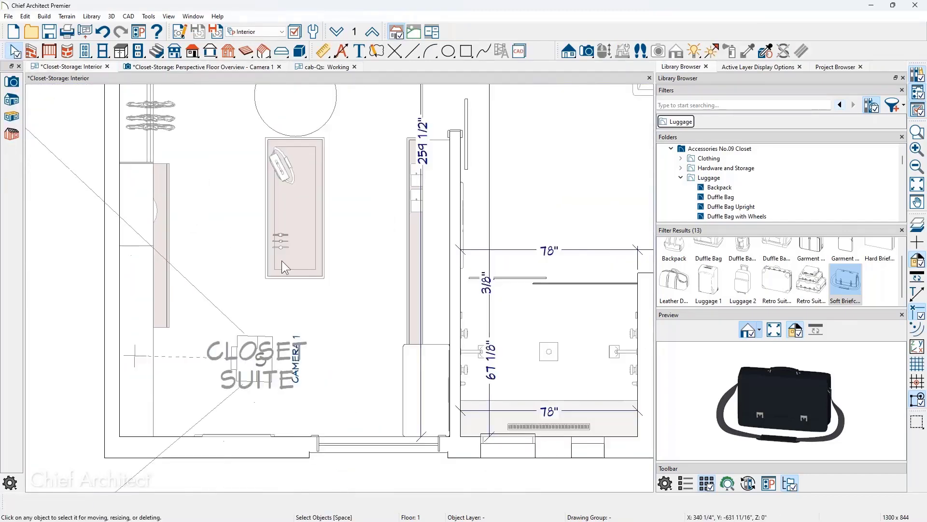
scroll(324, 273, "down", 1)
left_click(259, 32)
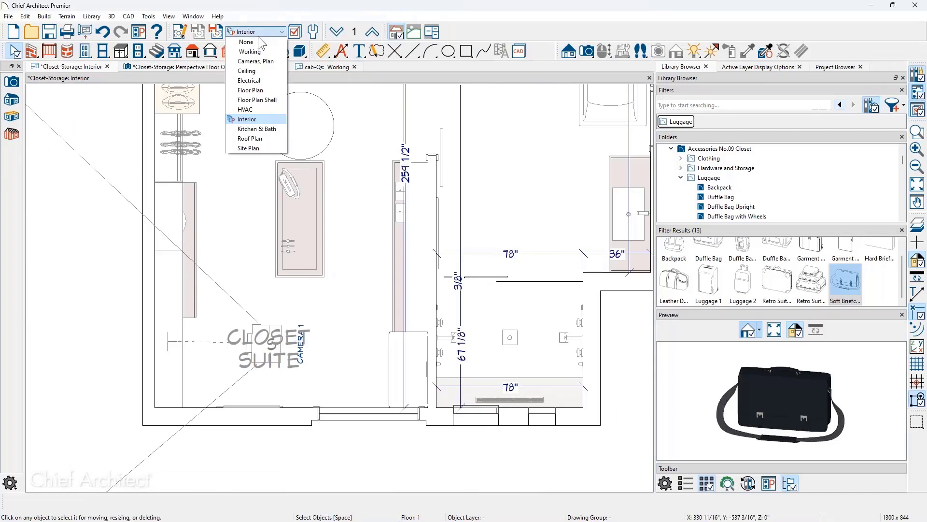
left_click(261, 129)
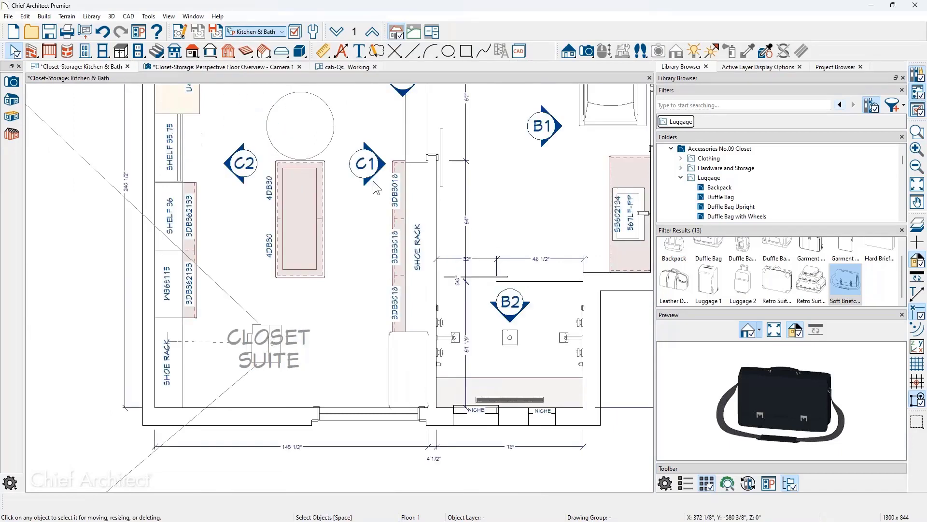
left_click(365, 166)
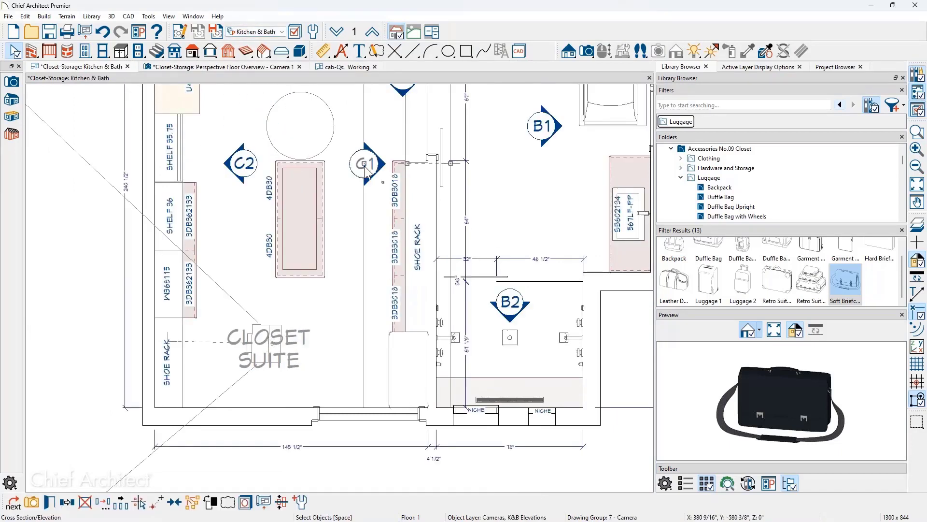
double_click(366, 165)
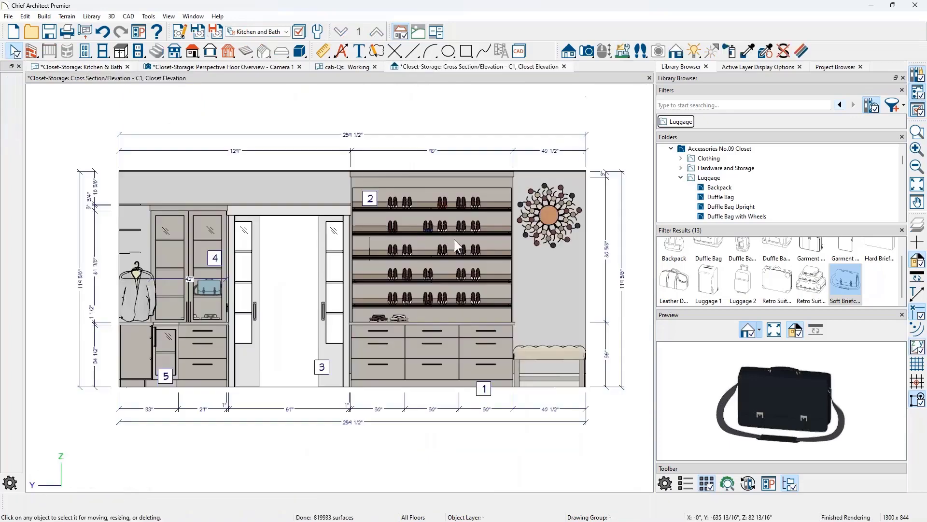
Measure the vertical distance between the shoes on the two lowest shoe shelves with the Tape Measure
scroll(454, 239, "up", 2)
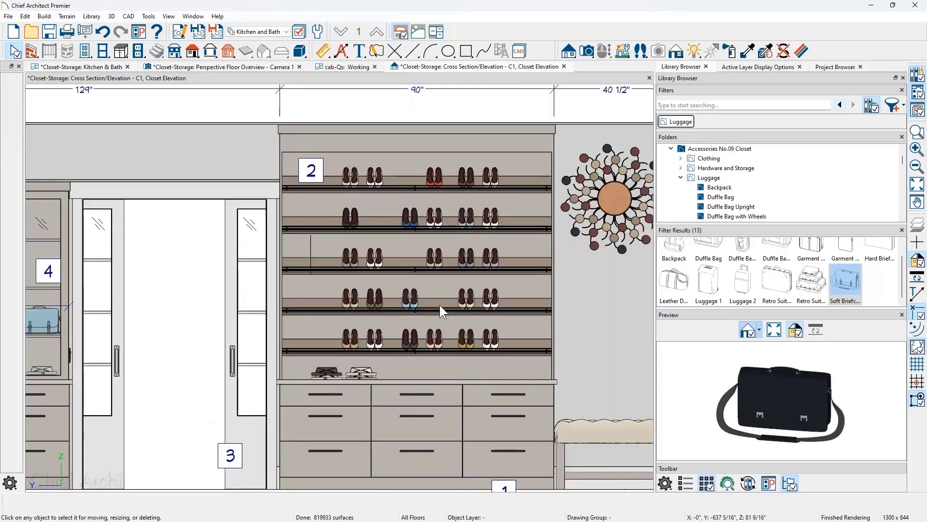
scroll(320, 340, "up", 2)
scroll(320, 340, "up", 1)
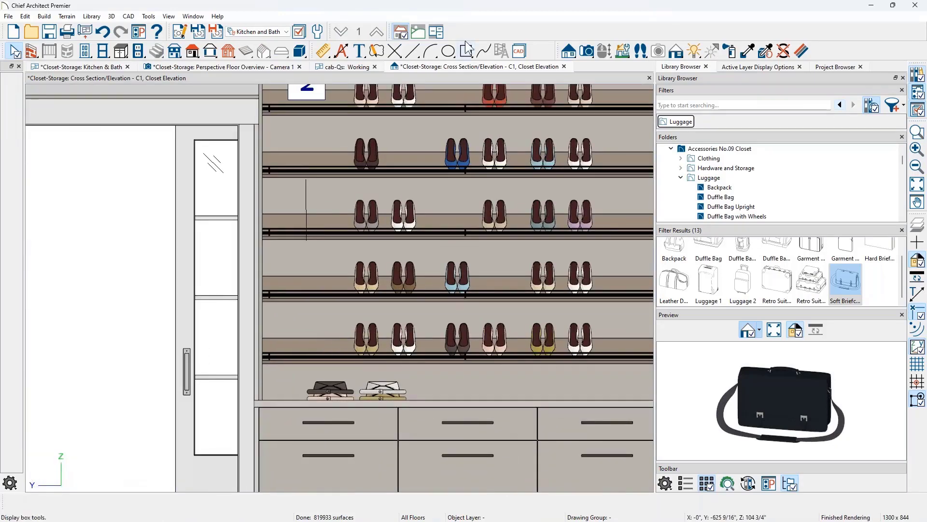
left_click(324, 51)
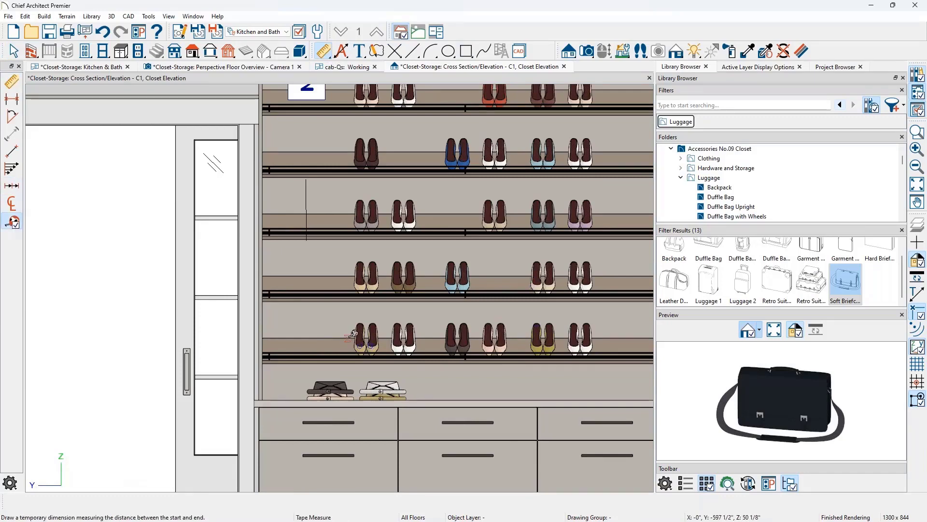
left_click_drag(343, 333, 345, 274)
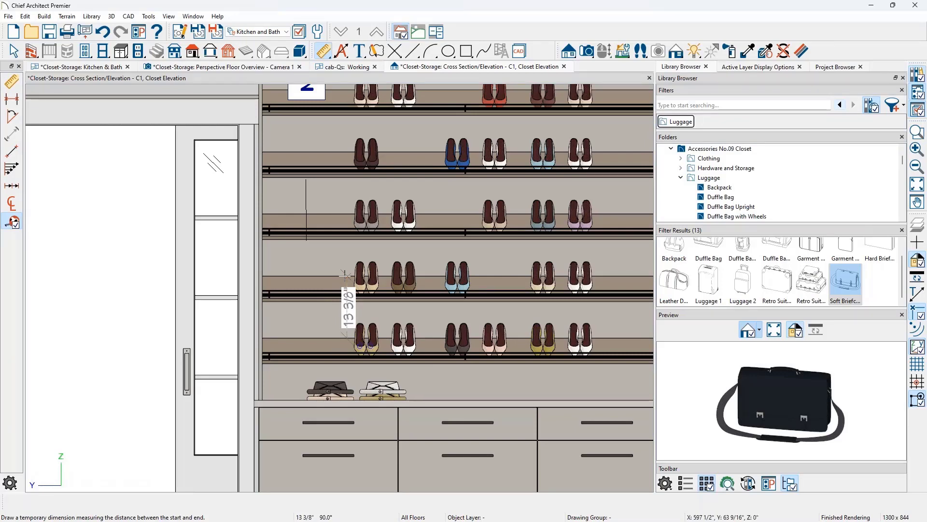
key("Escape")
Copy the gold pair of shoes on the lowest shoe shelf to the empty space near the shelf's left end
left_click(370, 334)
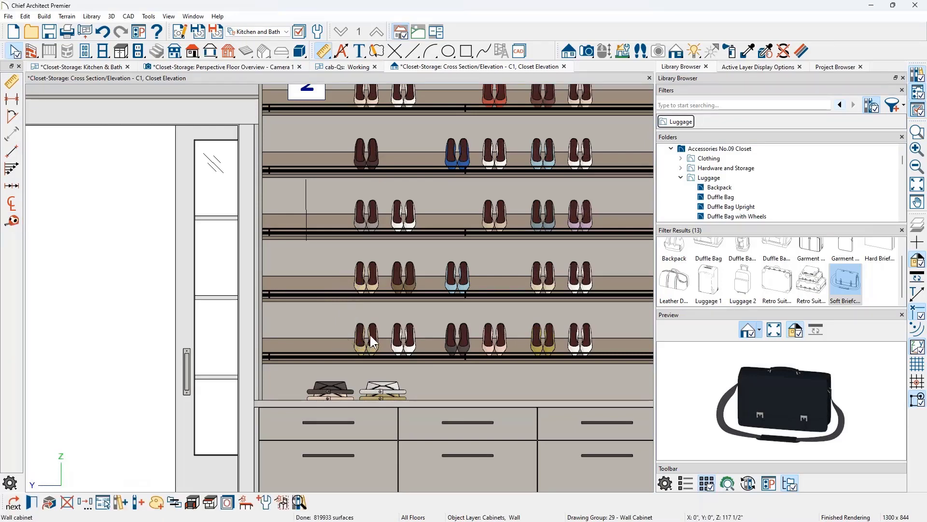
key("Escape")
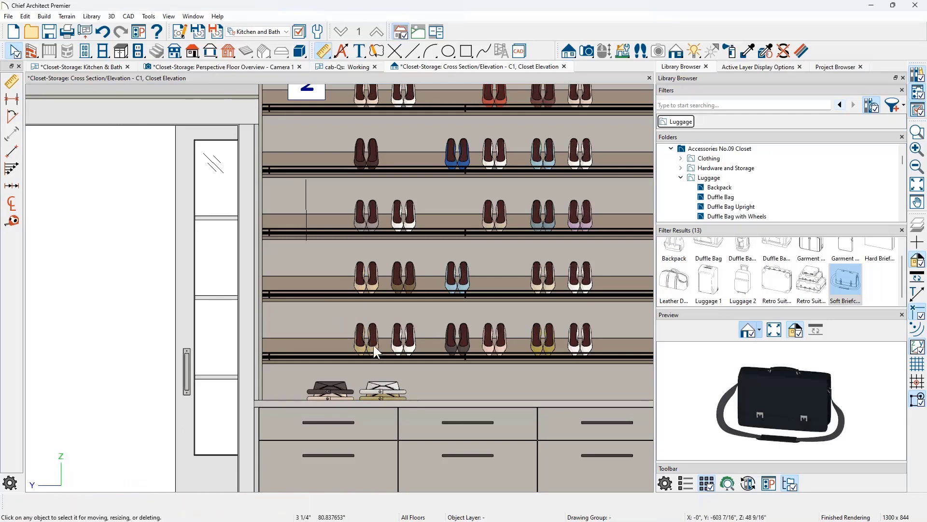
scroll(373, 344, "up", 3)
left_click(380, 306)
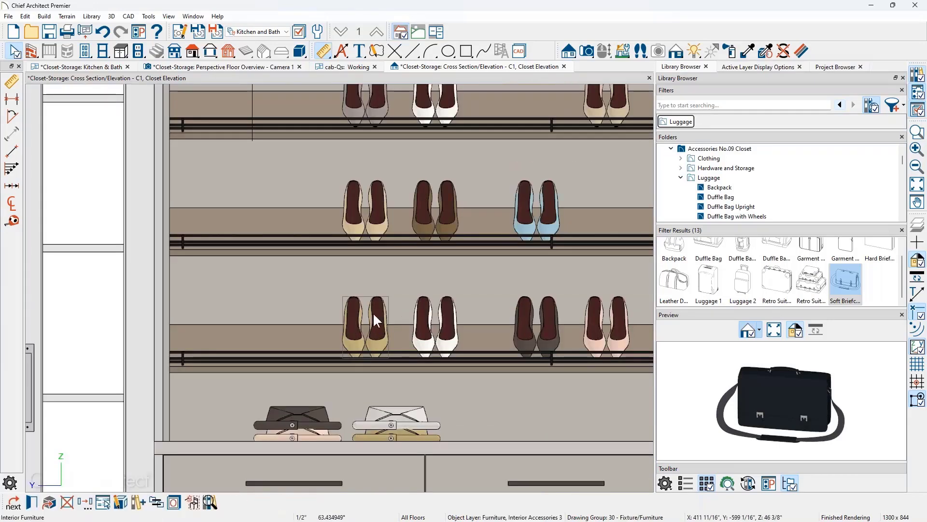
left_click(353, 311)
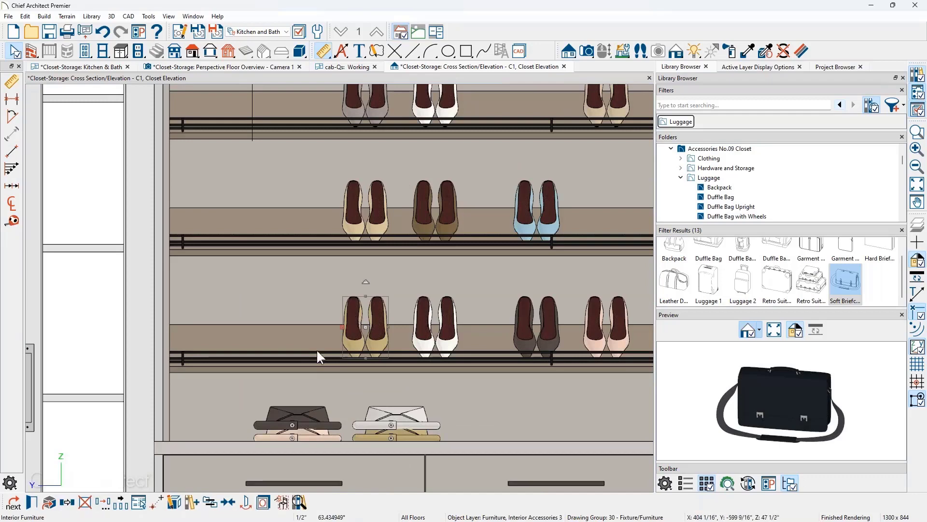
left_click(73, 504)
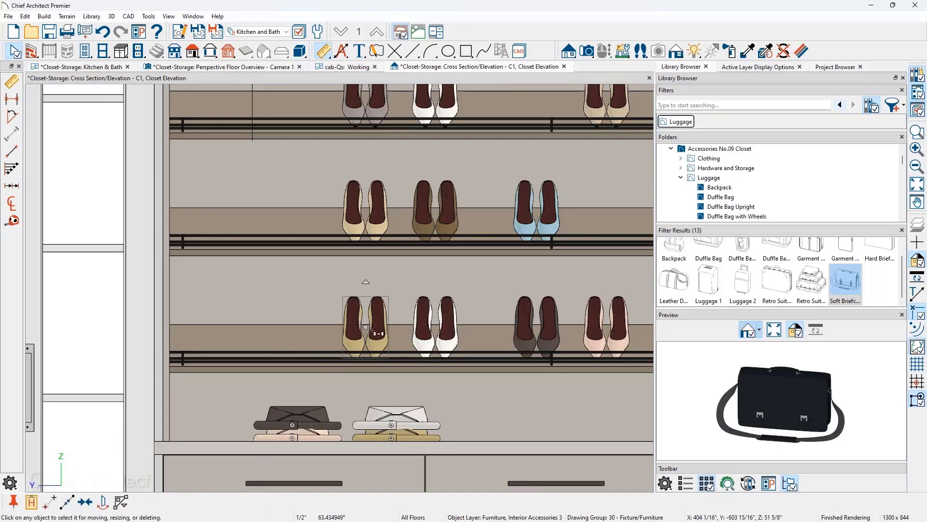
left_click_drag(353, 326, 236, 325)
scroll(331, 302, "down", 4)
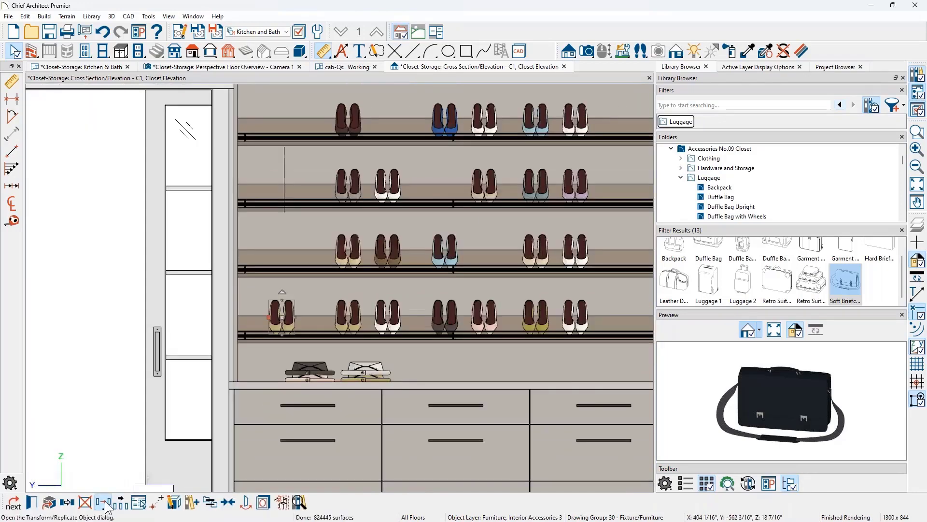
Multiple-copy the new shoe pair straight up onto the three shelves above, using a general-object primary offset of 13 3/8"
left_click(103, 503)
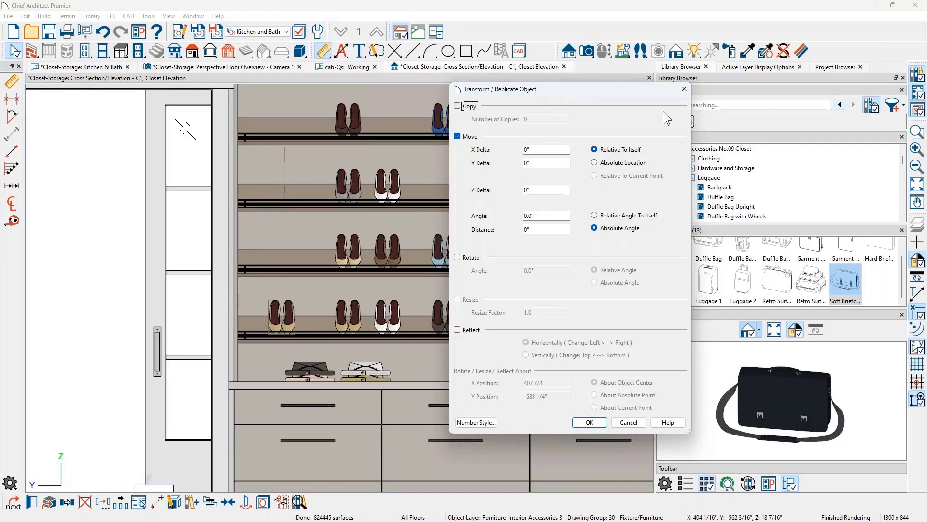
left_click(683, 90)
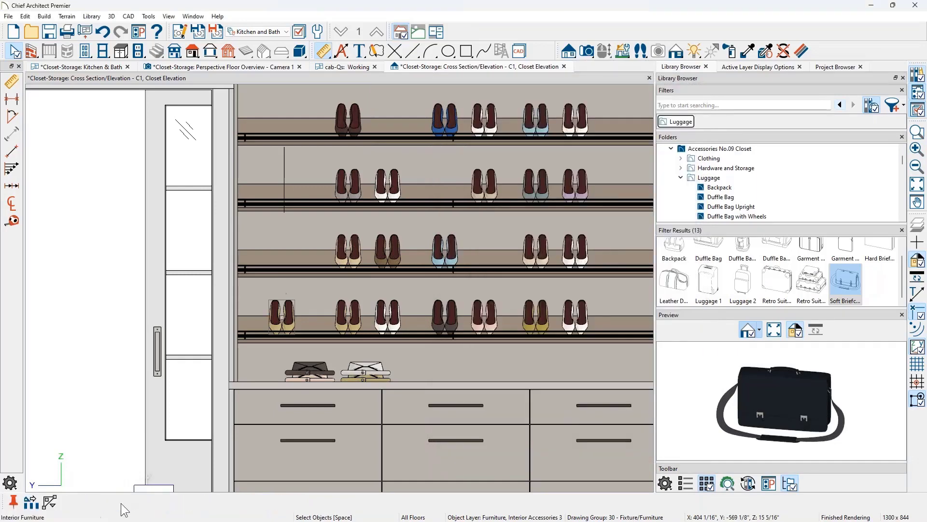
left_click(34, 502)
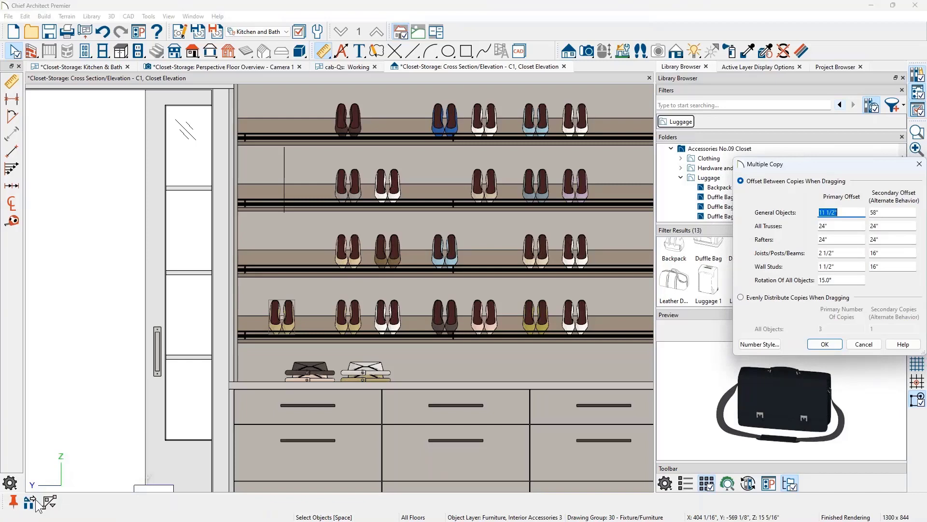
type("13 3/8")
key("Tab")
left_click(814, 344)
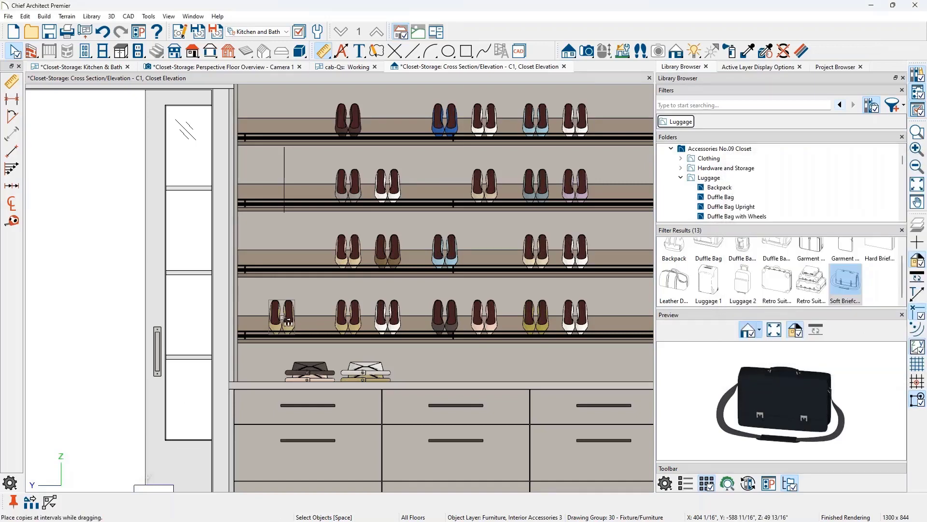
left_click_drag(282, 319, 281, 120)
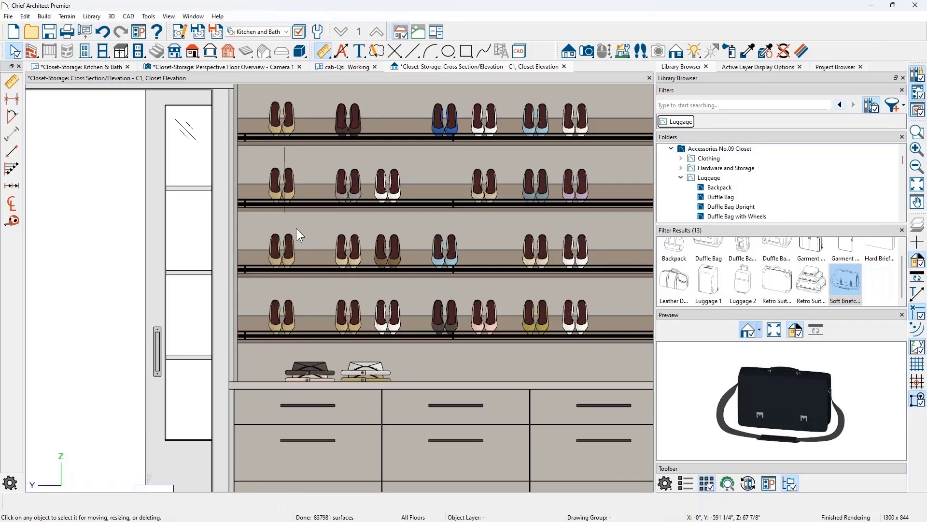
scroll(296, 228, "down", 1)
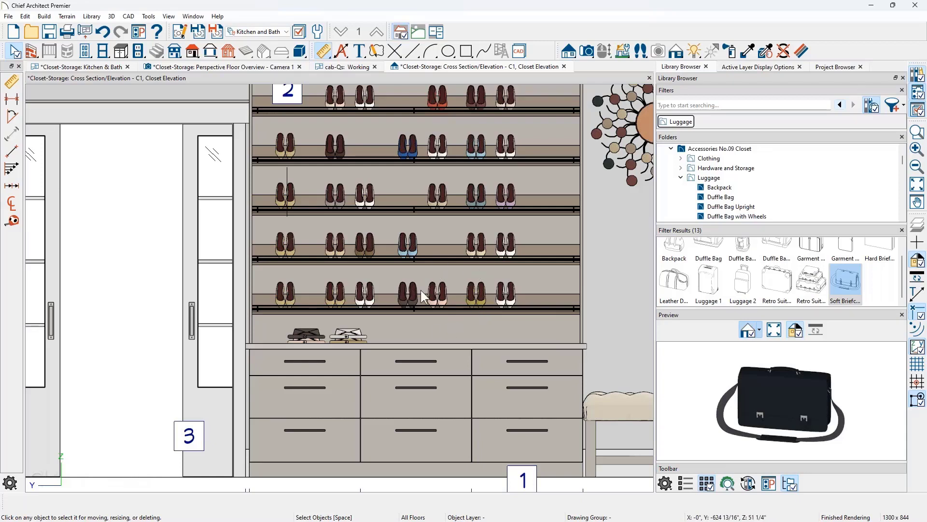
Return to the Kitchen & Bath plan and create a cross section camera from below C1, looking down the aisle between island and shoe rack
left_click(104, 67)
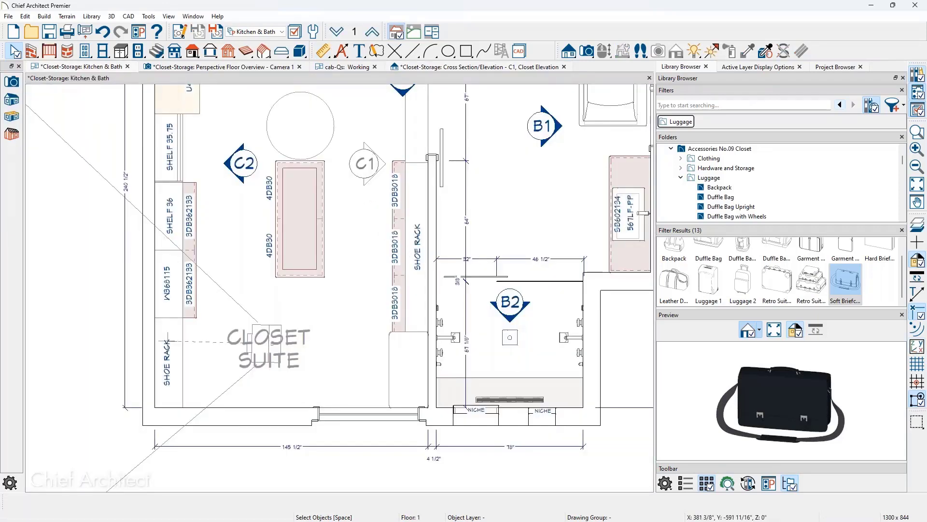
middle_click_drag(395, 111, 378, 205)
left_click(387, 179)
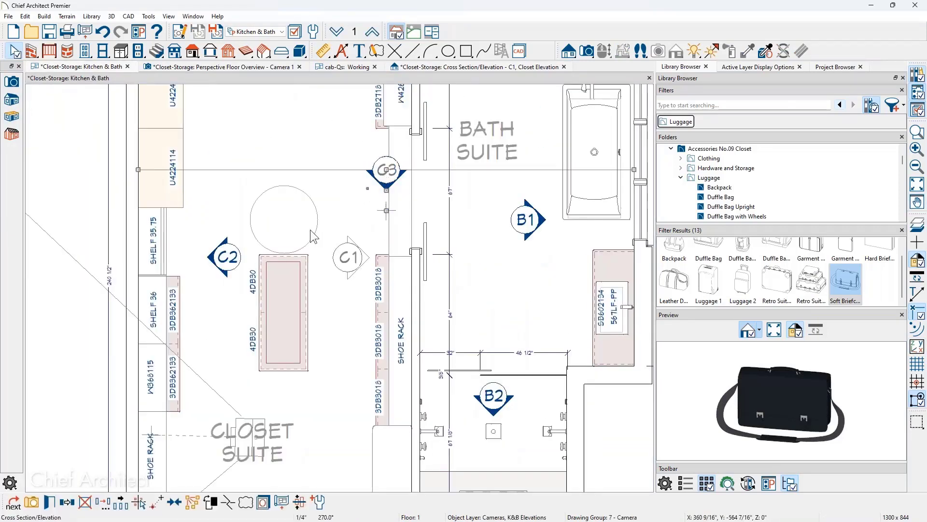
scroll(285, 296, "up", 1)
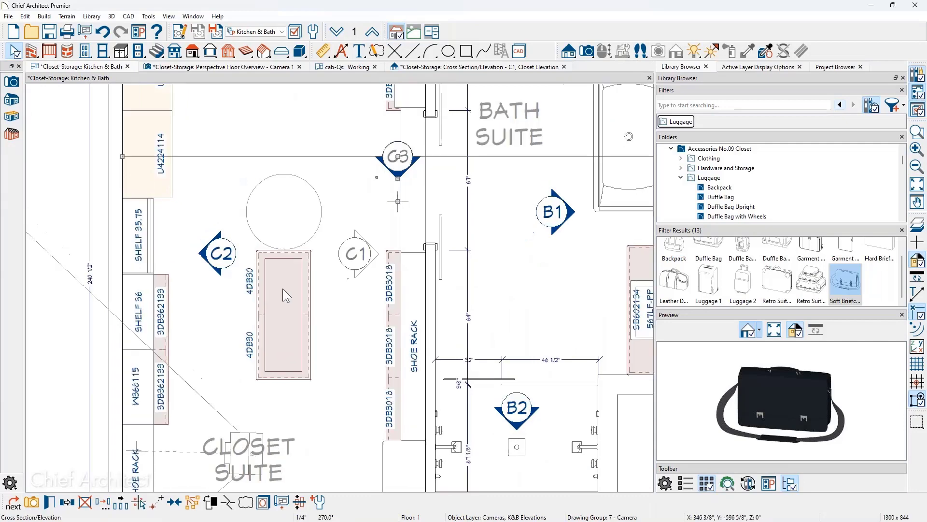
left_click(568, 50)
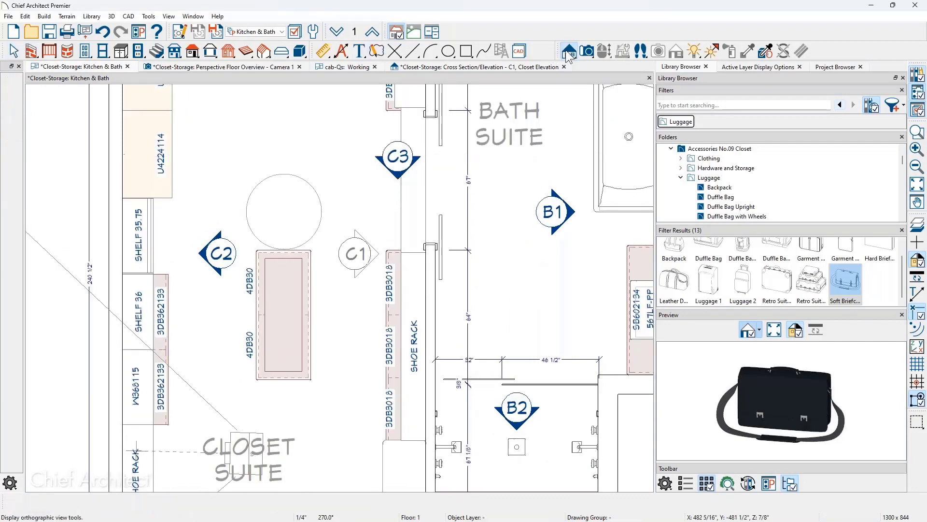
left_click(19, 101)
scroll(363, 446, "up", 1)
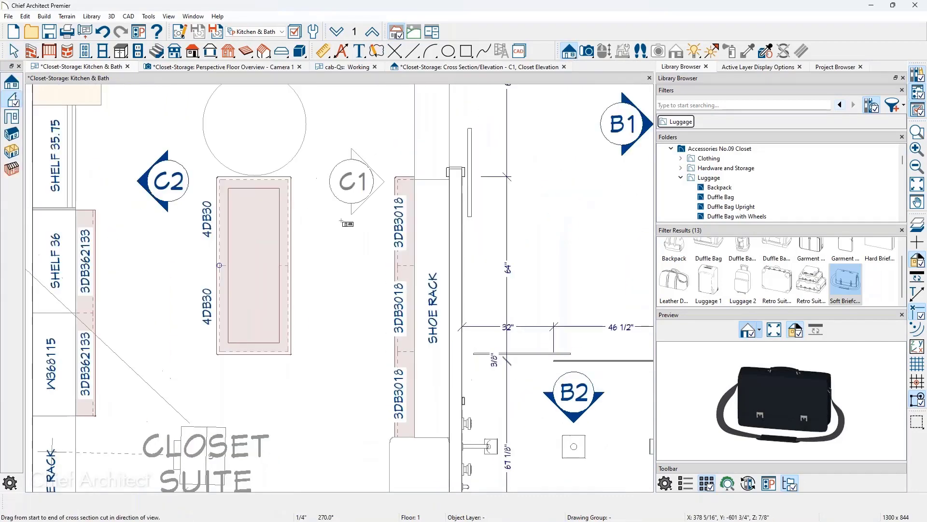
left_click_drag(340, 222, 340, 370)
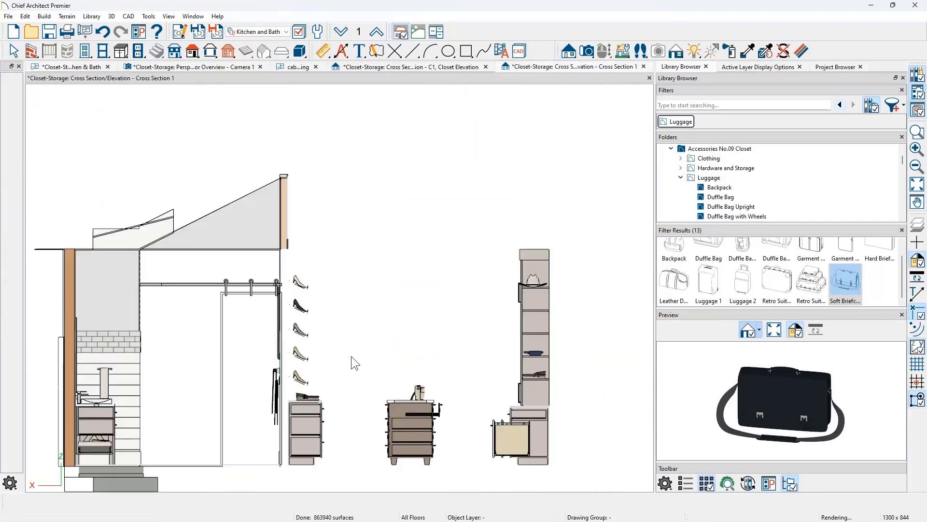
Examine in the cross section how the shoes sit on the angled shoe shelves
scroll(305, 361, "up", 5)
scroll(305, 362, "up", 3)
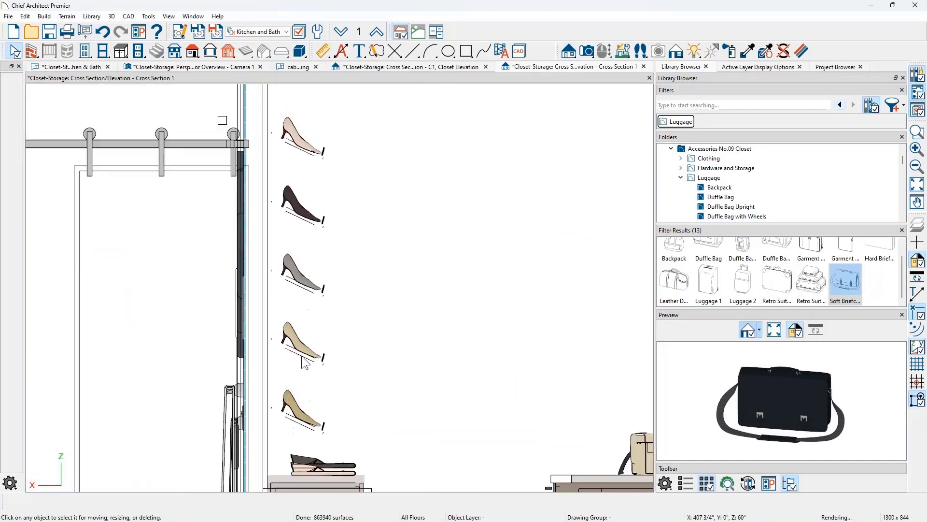
left_click(323, 373)
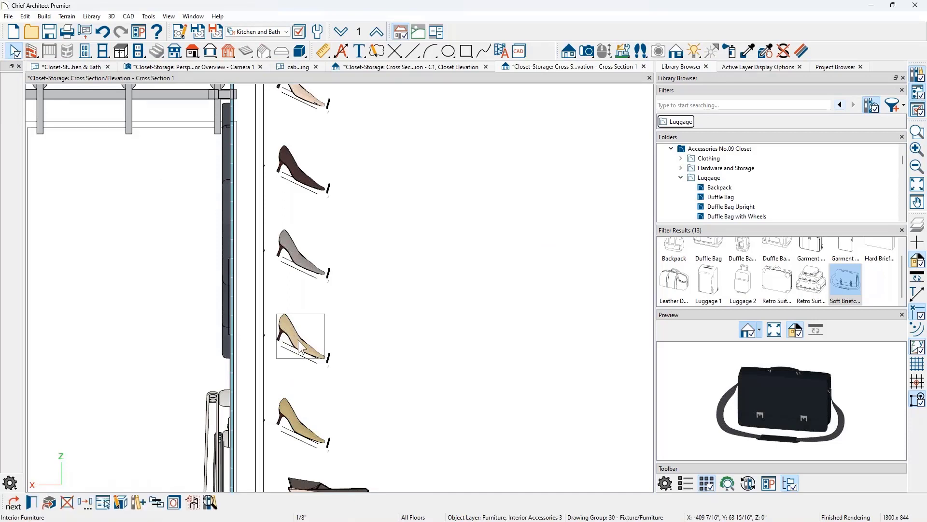
key("Escape")
scroll(385, 348, "down", 8)
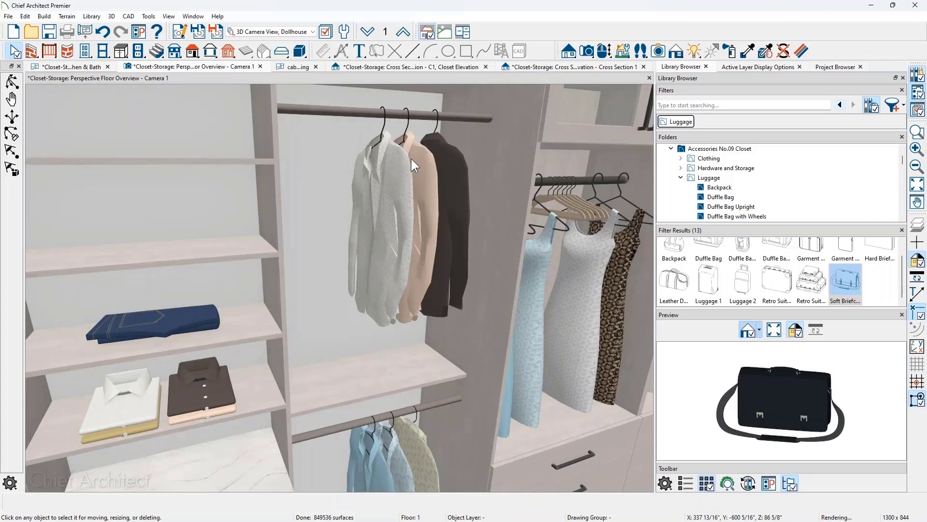
Examine the shirts, dresses and hangers on the closet rods in the perspective floor overview
left_click(411, 159)
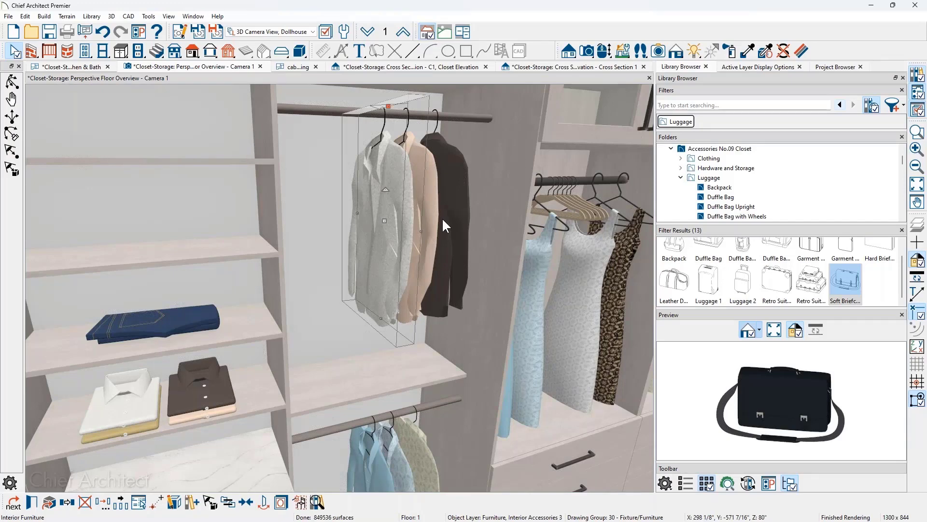
key("Escape")
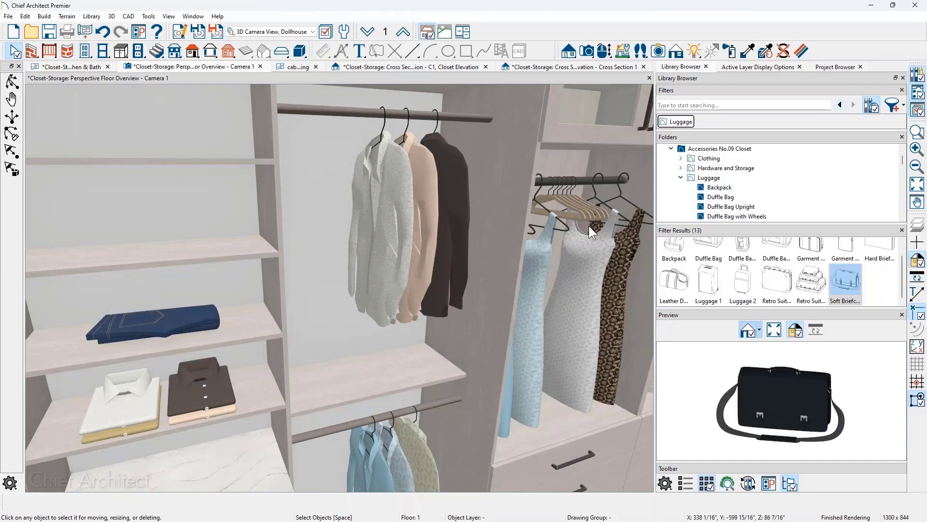
middle_click_drag(589, 225, 338, 256)
scroll(522, 194, "up", 5)
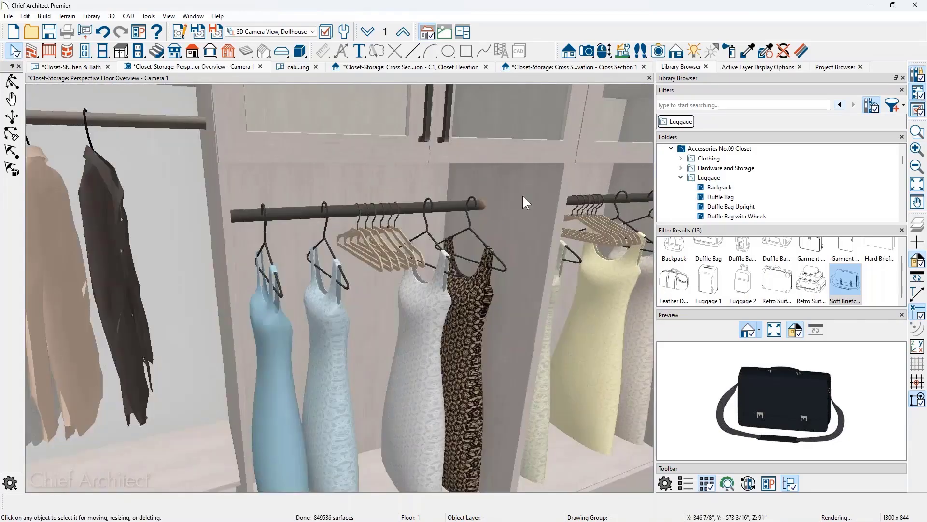
left_click_drag(476, 245, 406, 238)
middle_click_drag(382, 238, 474, 228)
scroll(474, 228, "down", 3)
scroll(339, 287, "down", 2)
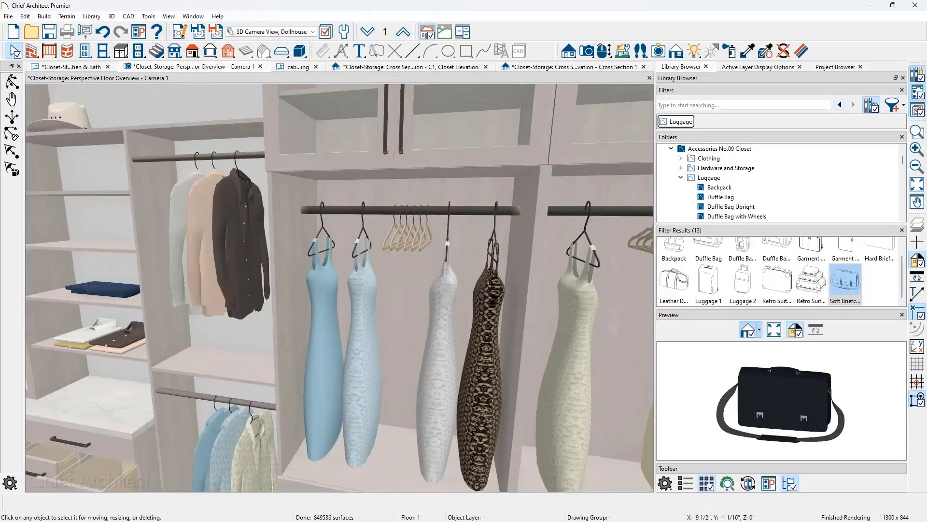
scroll(340, 287, "down", 2)
scroll(487, 229, "up", 3)
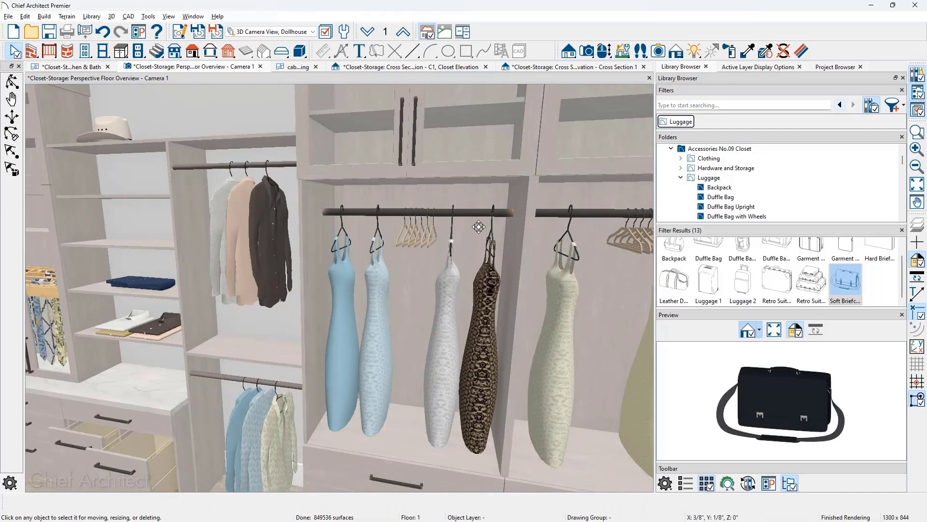
scroll(487, 229, "up", 4)
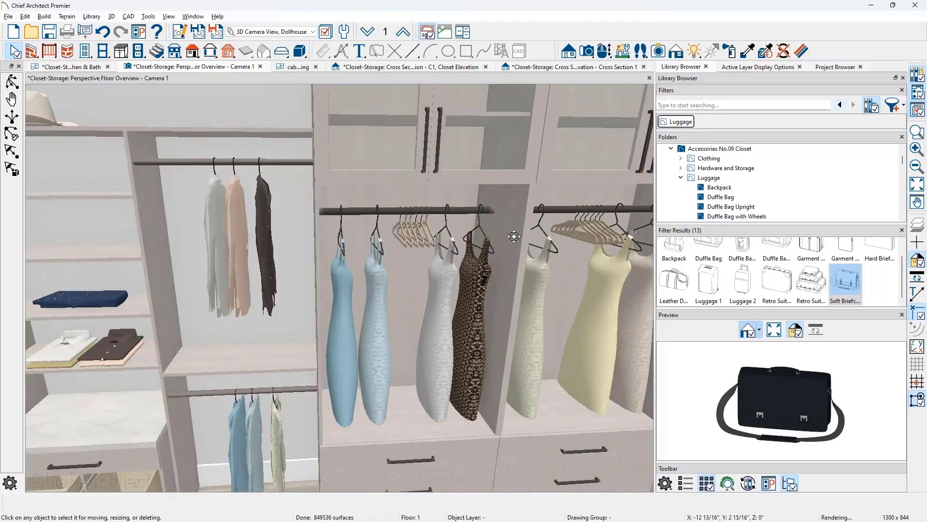
scroll(487, 229, "down", 4)
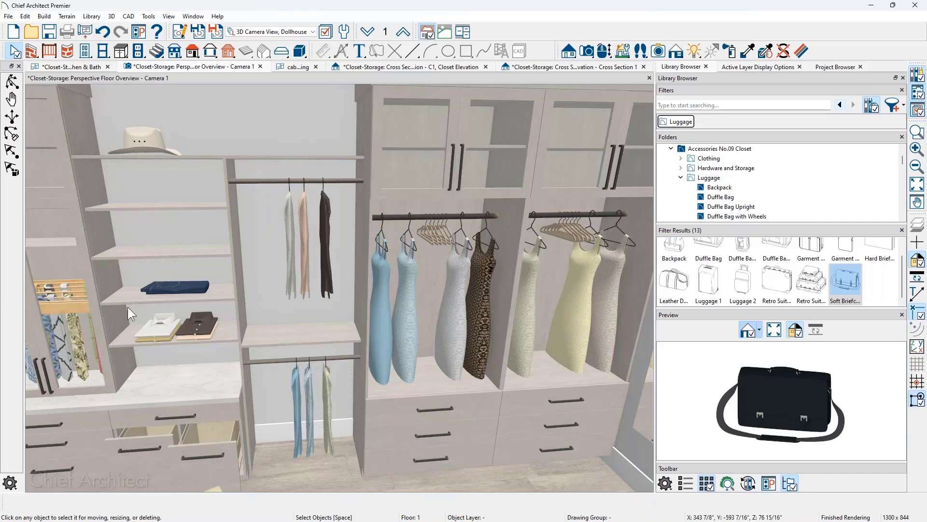
Check the size and floor-to-top and floor-to-bottom heights of the front gray shirt on the upper rod in its Furniture Specification
scroll(148, 277, "up", 3)
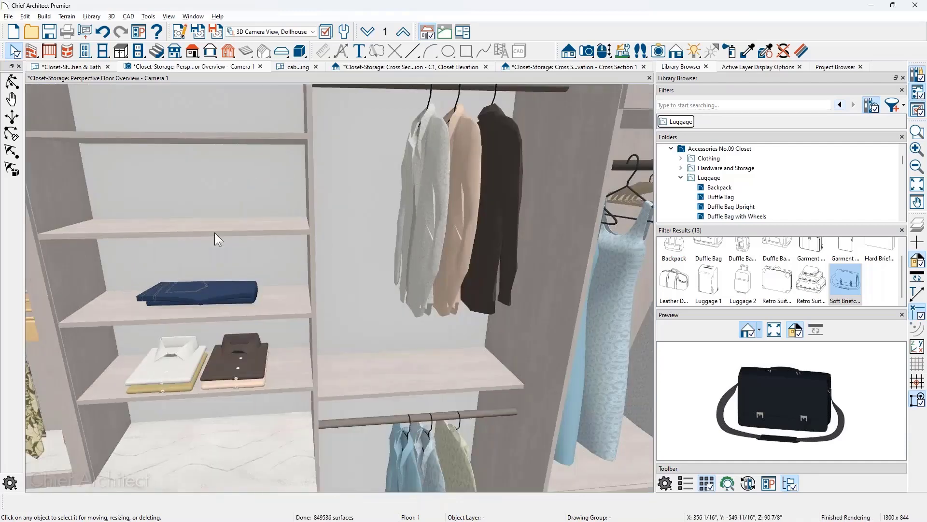
middle_click_drag(214, 233, 304, 346)
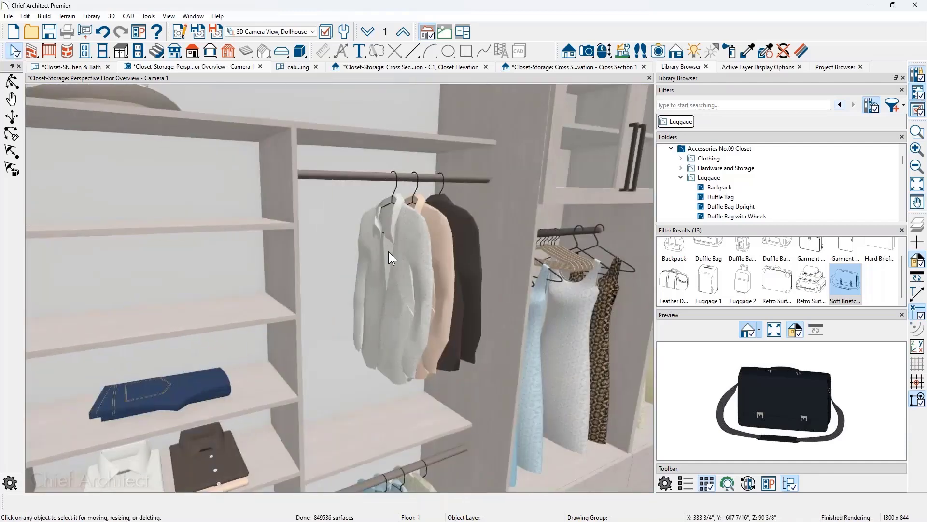
scroll(389, 251, "up", 2)
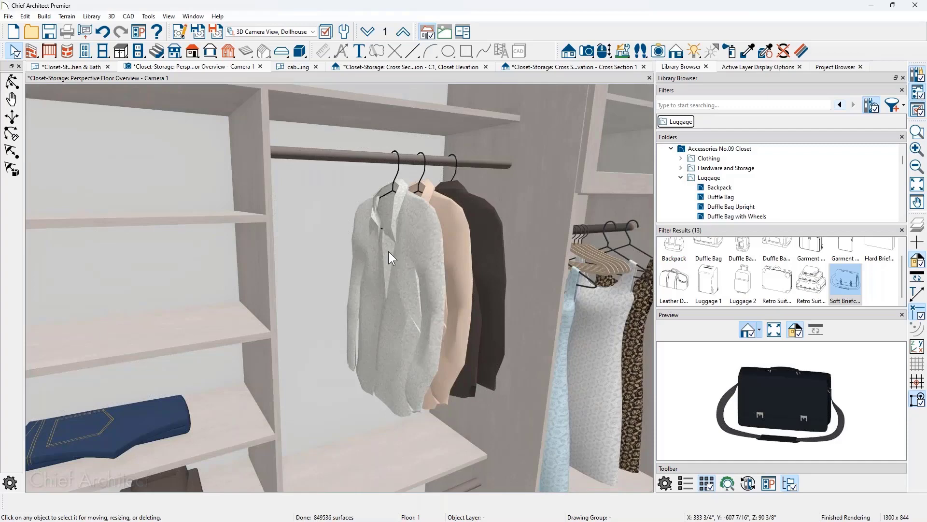
left_click(404, 254)
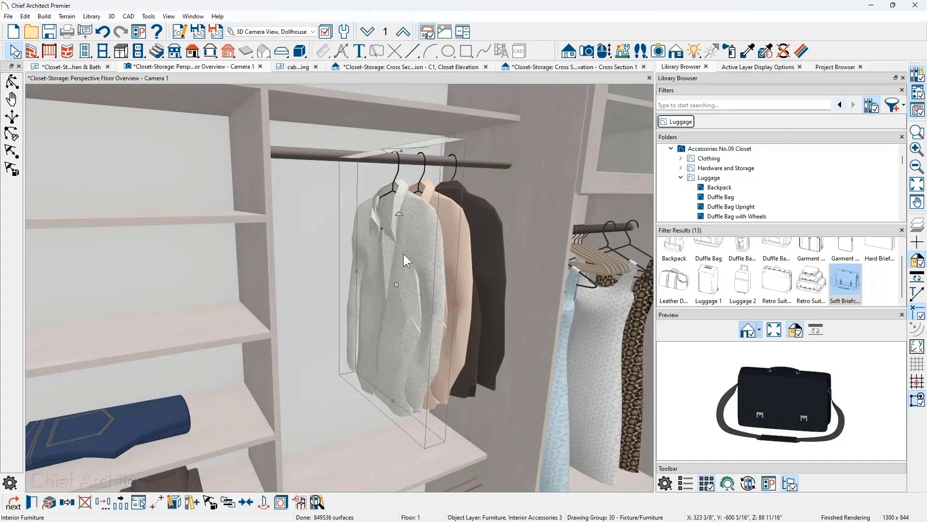
double_click(404, 254)
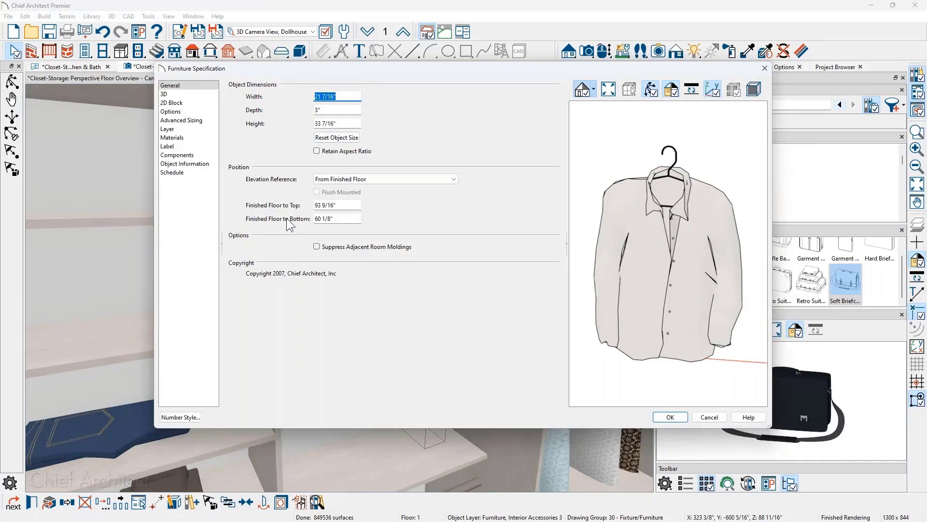
key("Escape")
key("Escape")
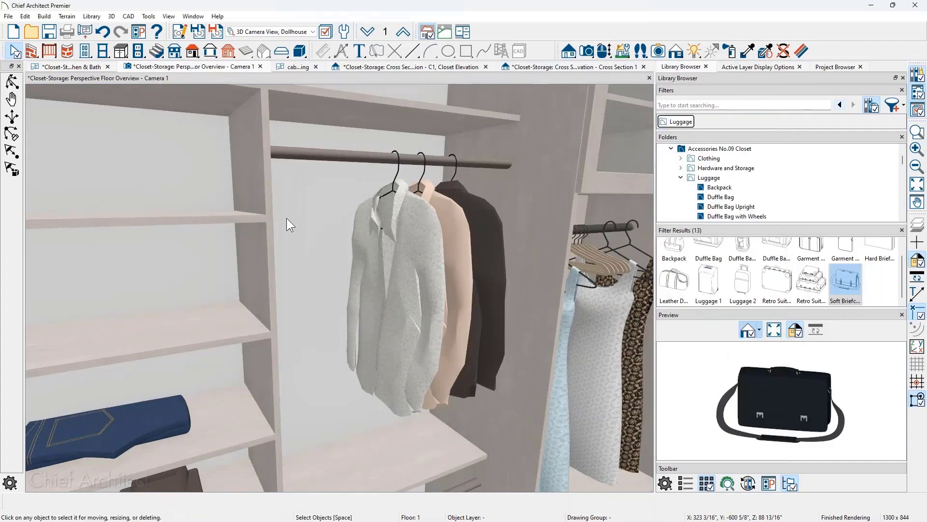
scroll(373, 252, "down", 1)
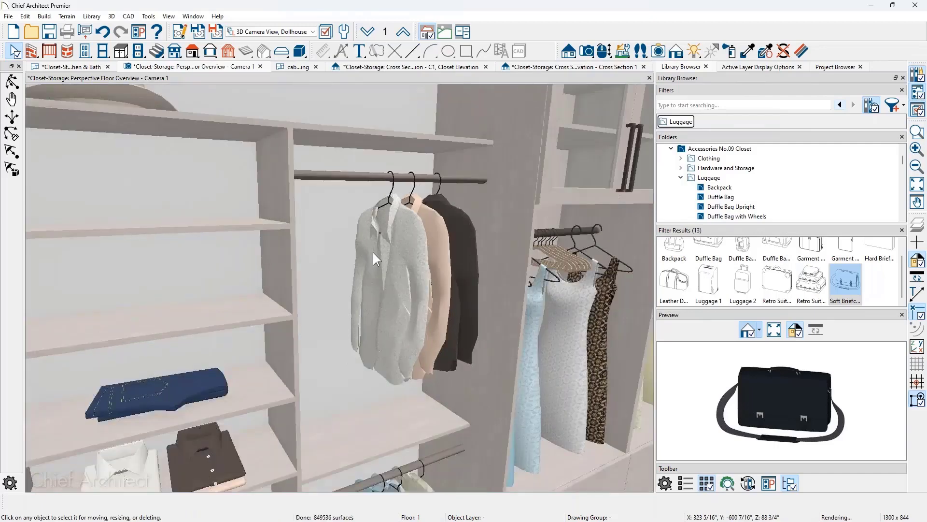
Examine the furnished closet wall, from the shoe shelves to the hanging dresses, in the perspective floor overview
scroll(373, 252, "down", 1)
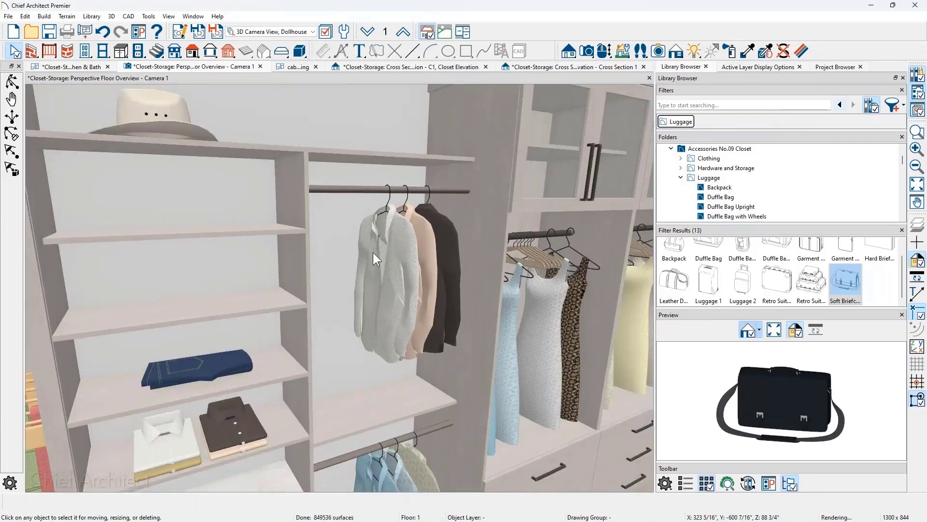
scroll(373, 252, "down", 1)
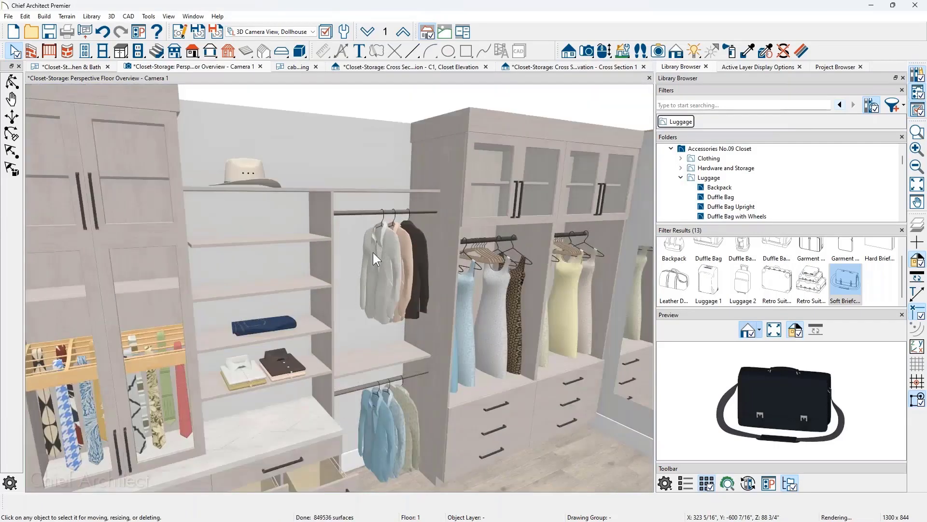
middle_click_drag(373, 252, 477, 211)
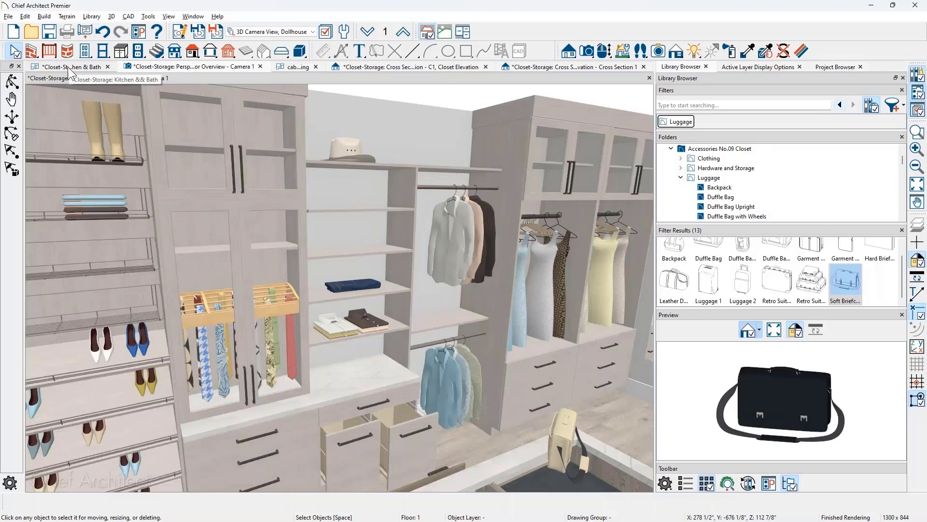
Return to the C1 Closet Elevation and examine the full wall with its dimensions and numbered callouts
left_click(424, 67)
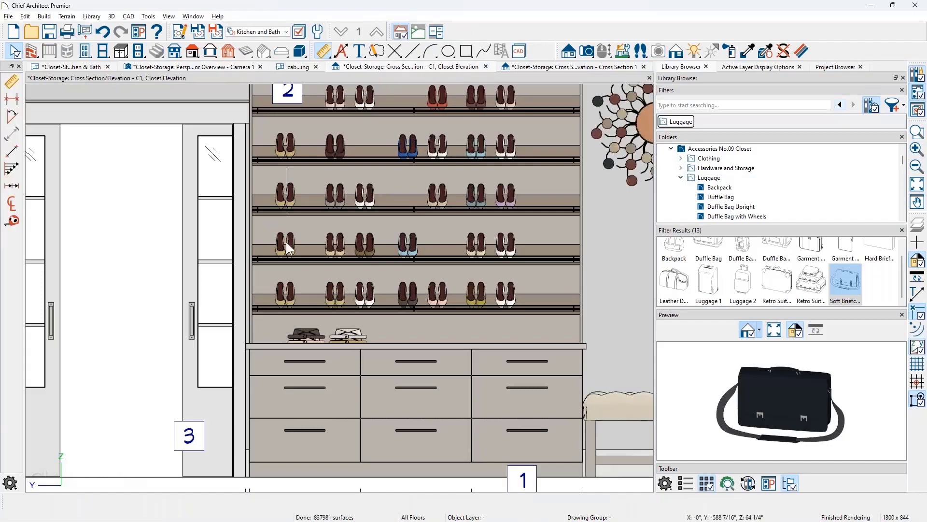
scroll(286, 241, "down", 4)
middle_click_drag(292, 253, 397, 244)
scroll(396, 244, "down", 1)
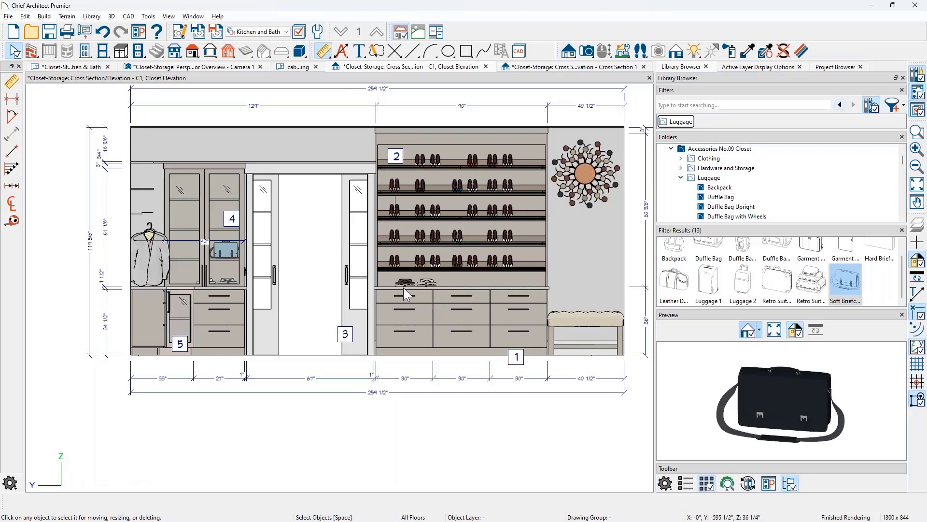
left_click(149, 16)
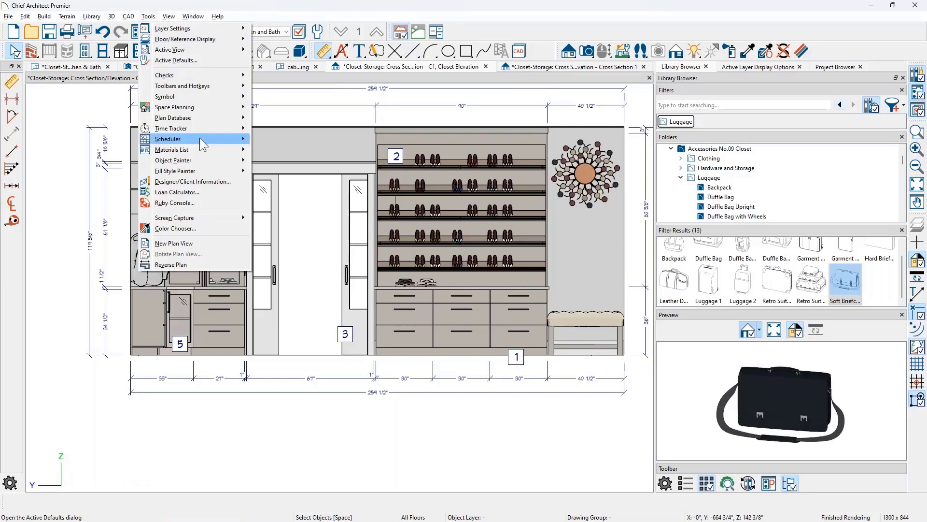
mouse_move(199, 138)
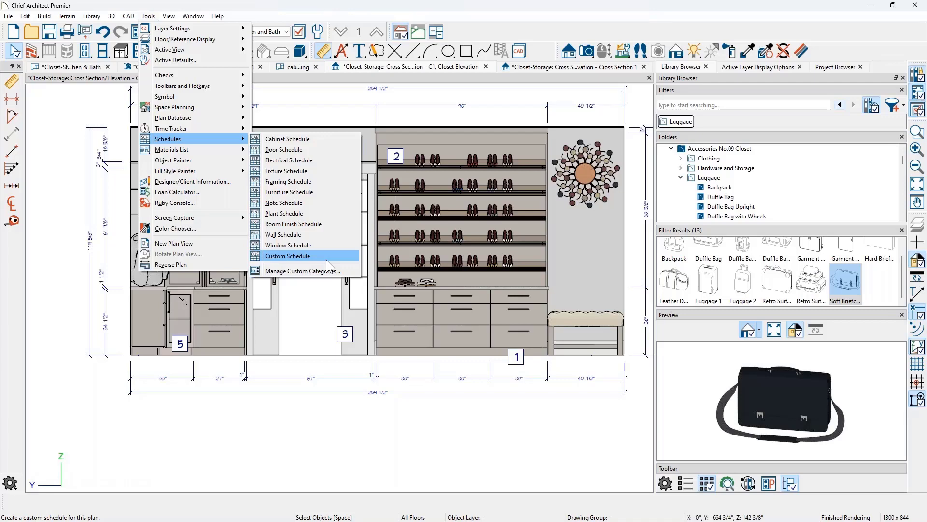
key("Escape")
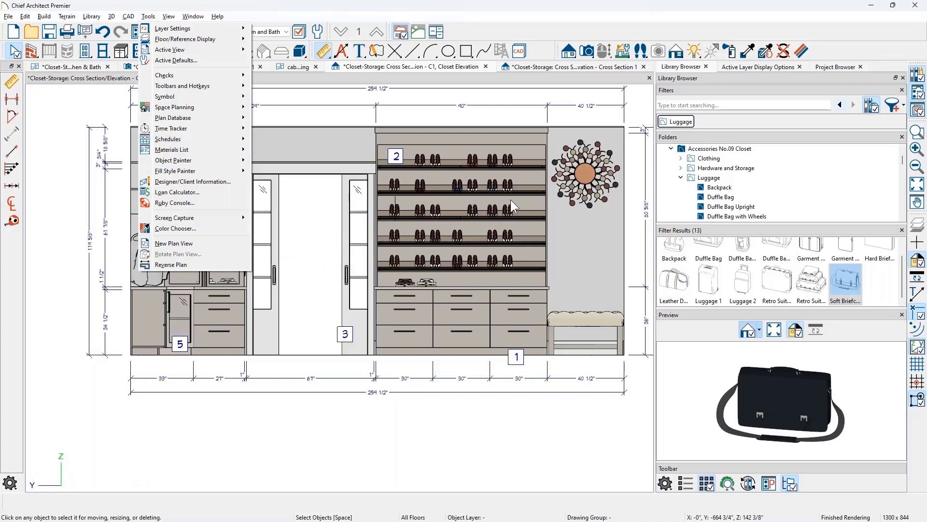
Open the Closet Cabinet Schedule from the CAD details of Closet-Storage.plan in the project
left_click(835, 66)
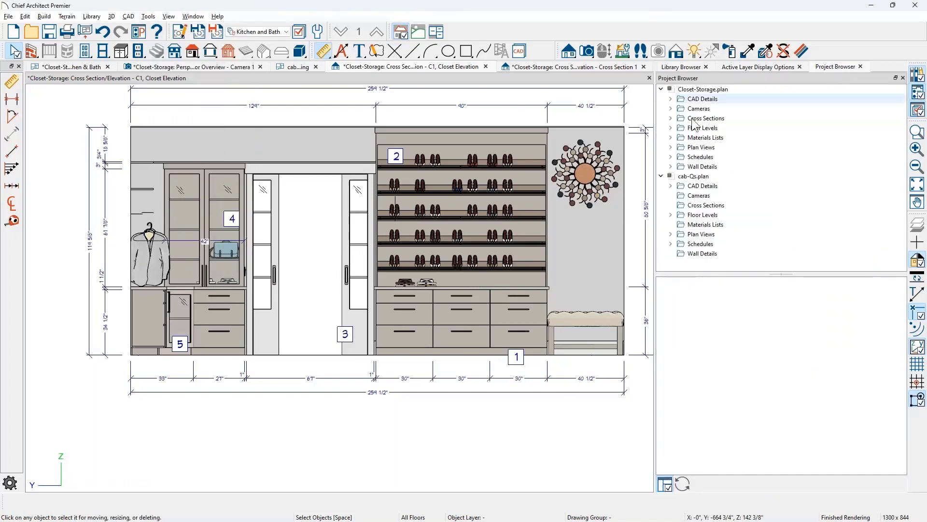
left_click(670, 98)
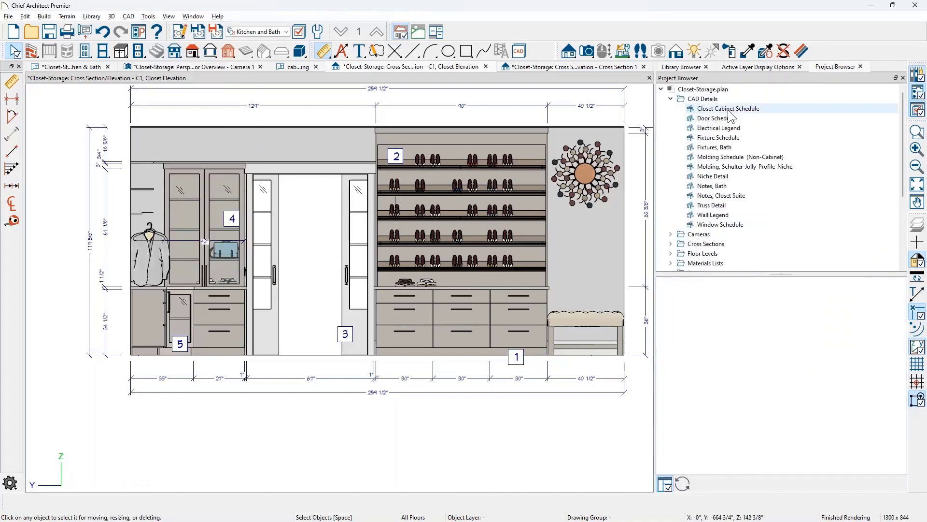
left_click(730, 109)
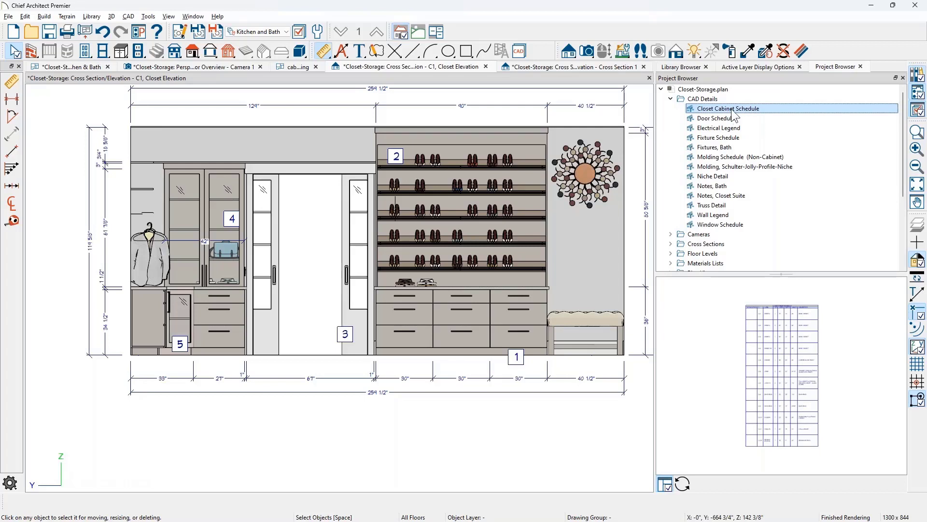
double_click(732, 110)
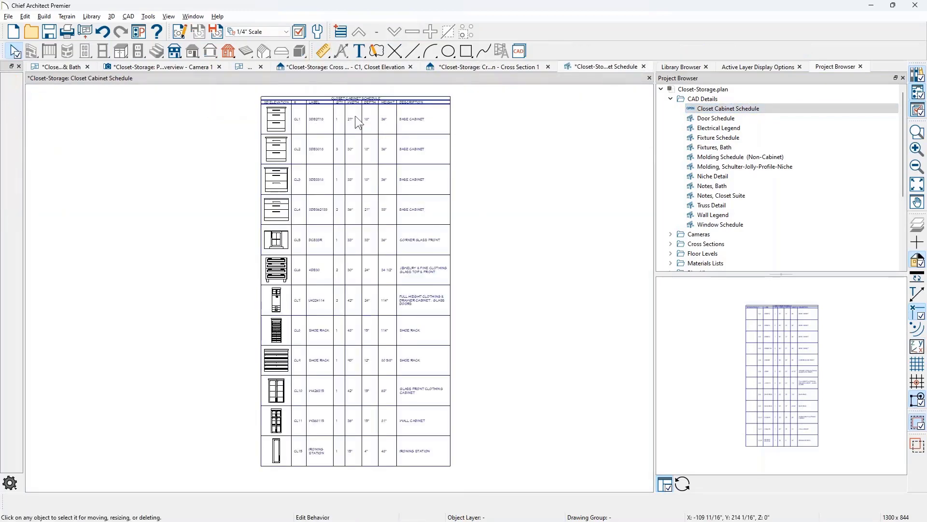
Add an Accessories/Inserts column after the Description column in the Closet Cabinet Schedule
scroll(355, 115, "up", 2)
scroll(355, 115, "up", 2)
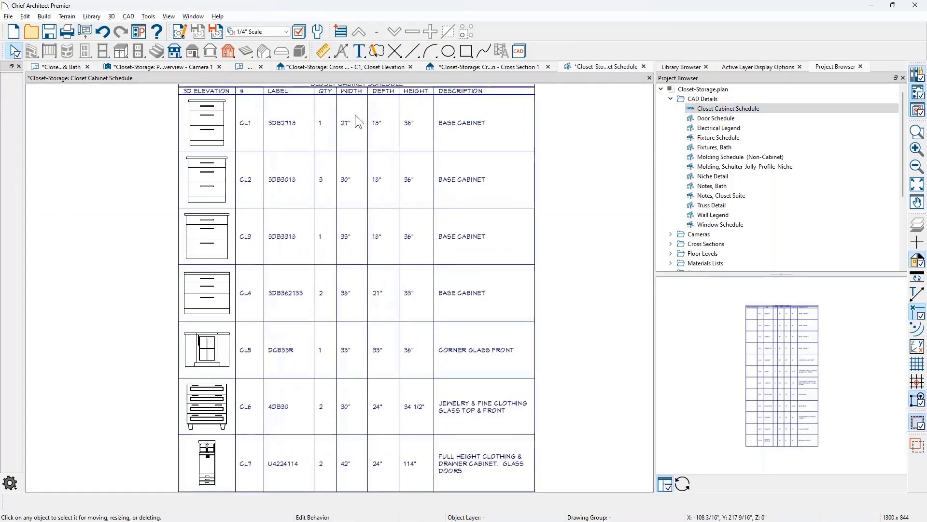
middle_click_drag(355, 115, 353, 124)
middle_click_drag(376, 365, 377, 168)
mouse_move(389, 403)
middle_mouse_down()
mouse_move(379, 222)
mouse_move(378, 278)
mouse_move(397, 262)
mouse_move(397, 444)
middle_mouse_up()
middle_click_drag(419, 240, 390, 408)
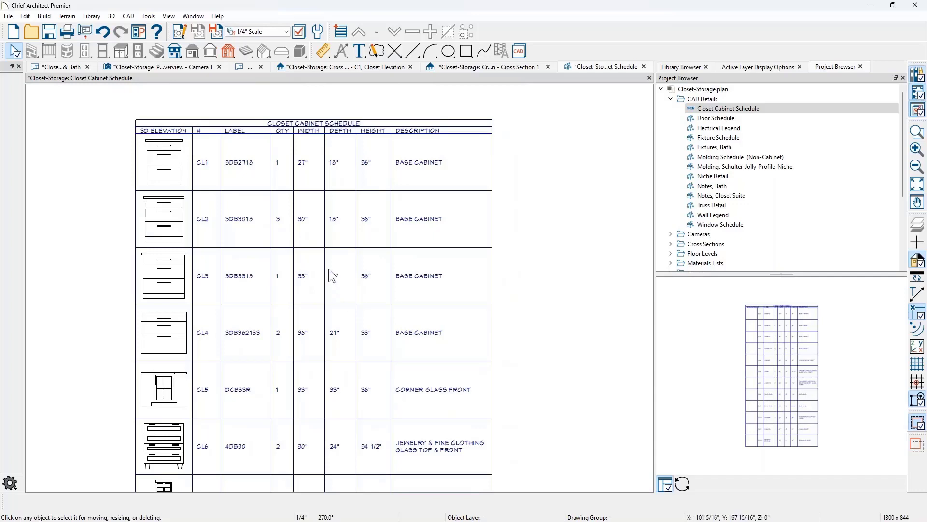
left_click(309, 161)
double_click(309, 161)
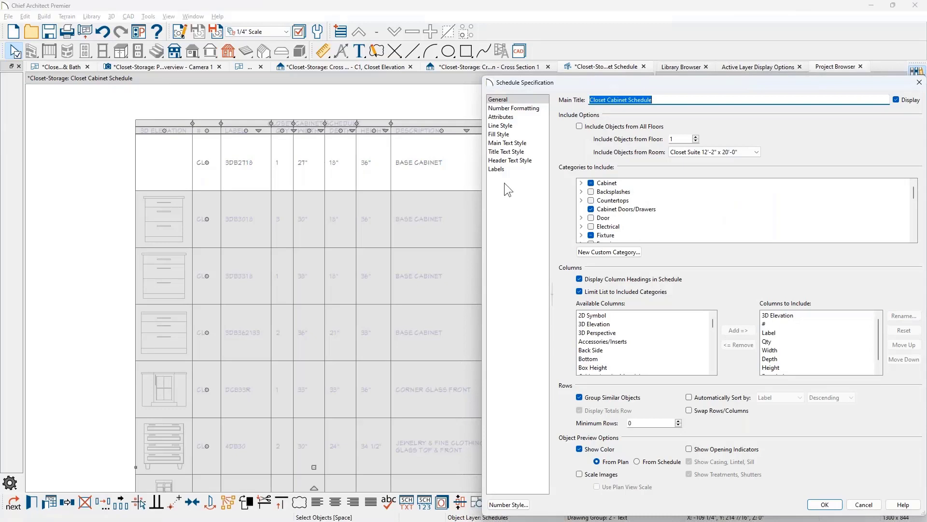
left_click(618, 342)
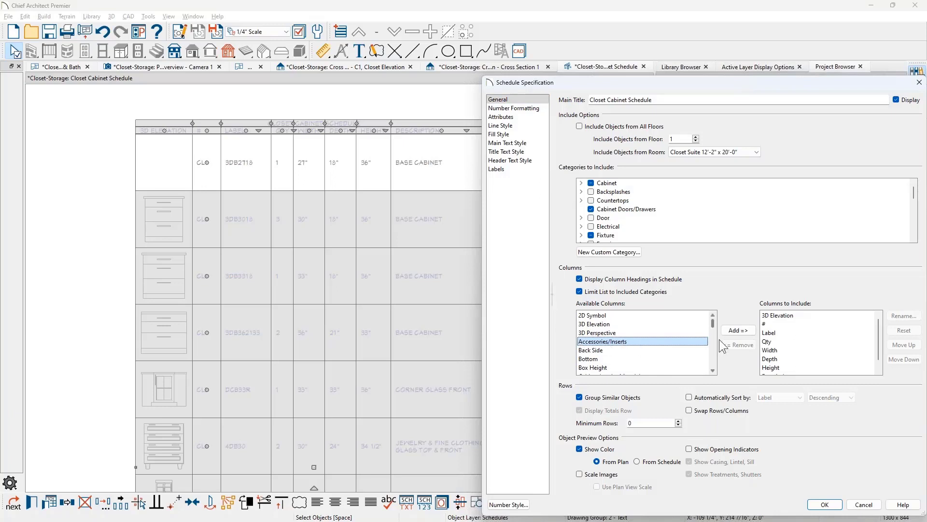
left_click(737, 330)
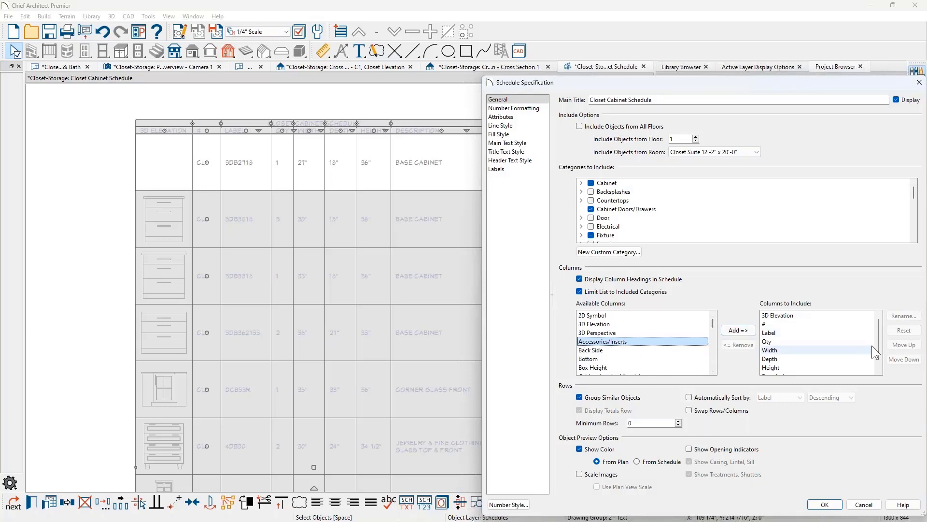
left_click(789, 371)
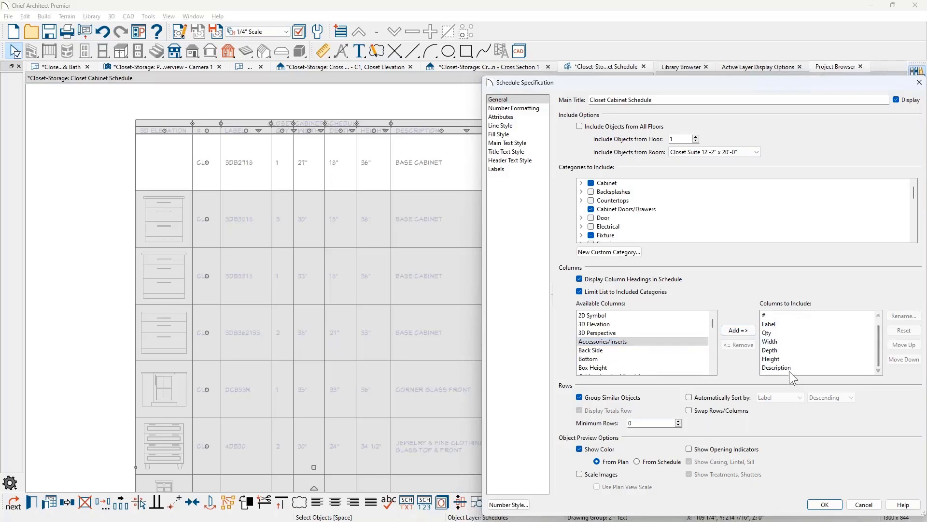
left_click(734, 333)
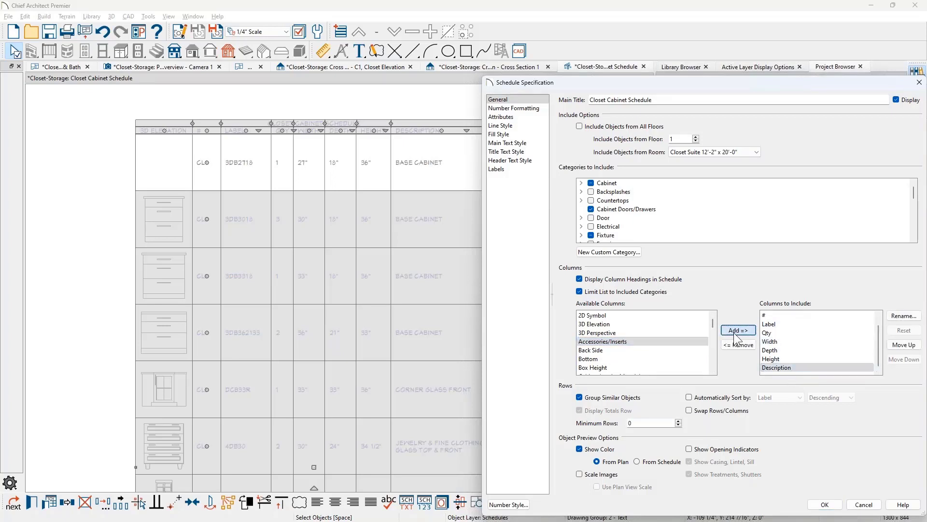
left_click(832, 507)
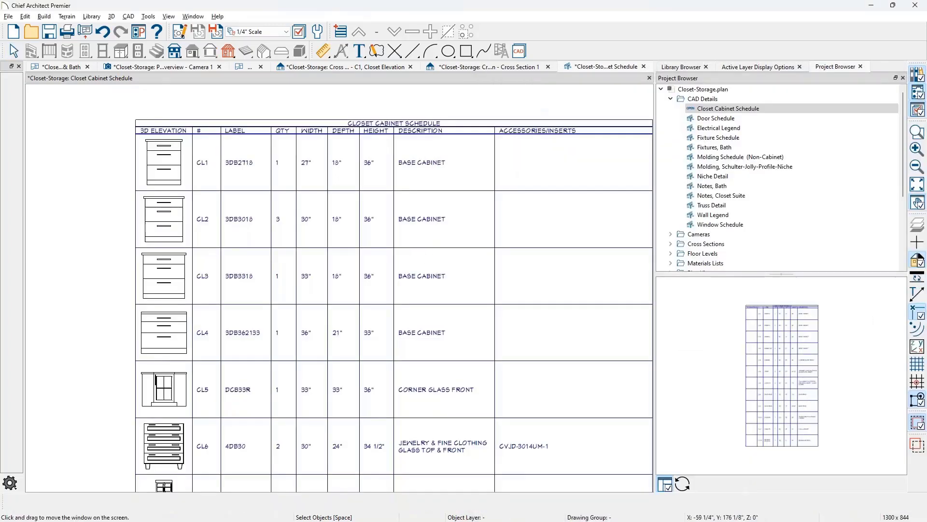
Examine the Accessories/Inserts column for each cabinet down to the last row of the schedule
left_click_drag(425, 250, 365, 216)
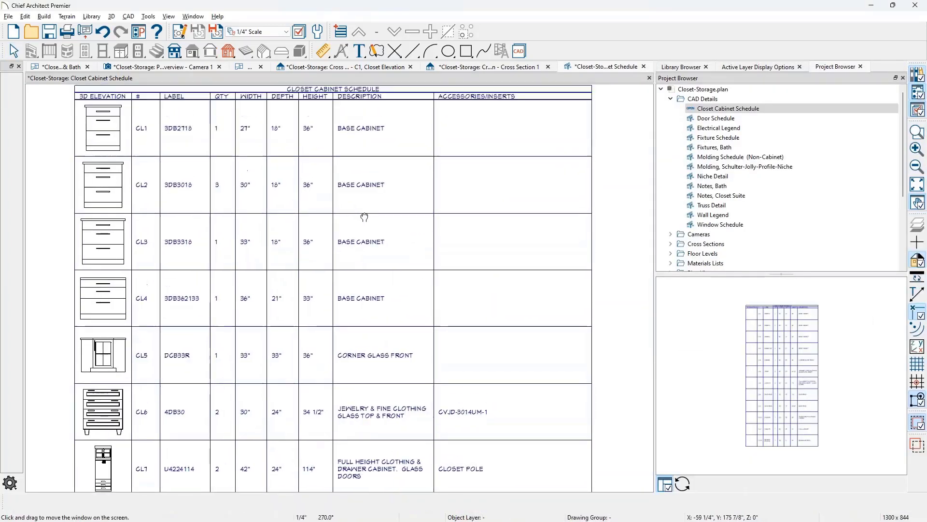
key("space")
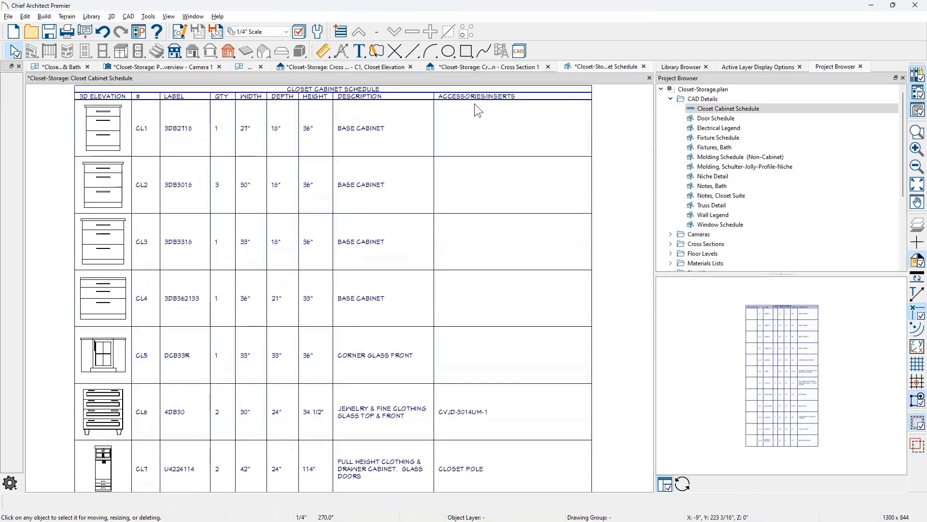
middle_click_drag(529, 411, 532, 288)
middle_click_drag(522, 402, 529, 328)
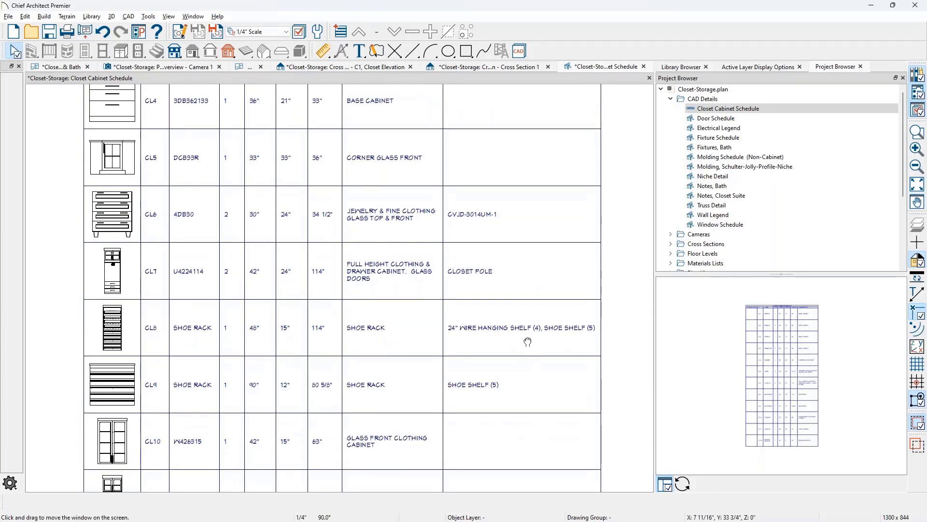
middle_click_drag(526, 343, 522, 223)
middle_click_drag(517, 370, 528, 270)
scroll(416, 349, "up", 1)
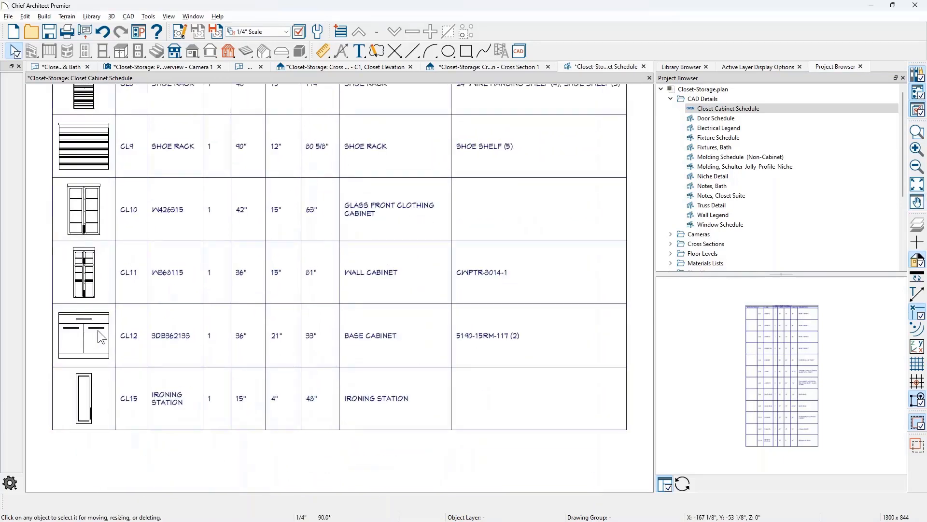
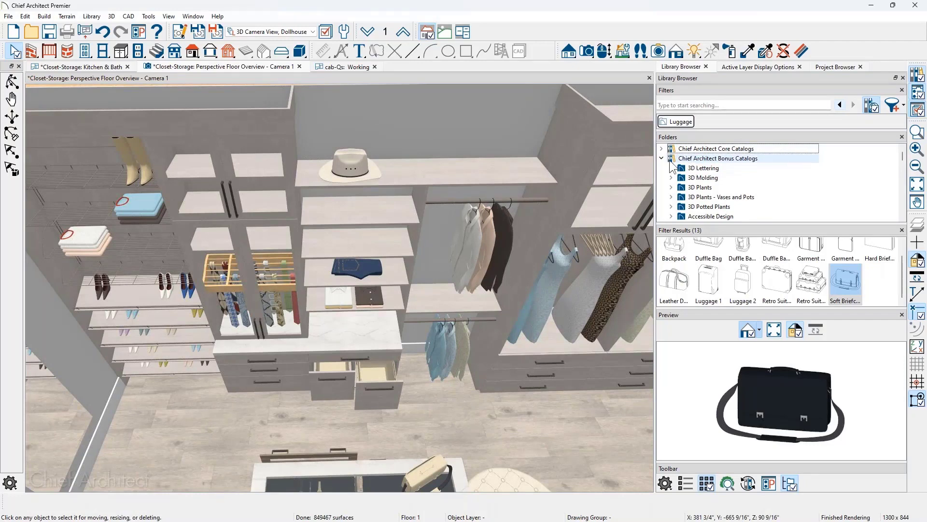
Browse the library's Manufacturer Catalogs and expand the Closet folder of the Rev-A-Shelf catalog
left_click(662, 158)
left_click(662, 168)
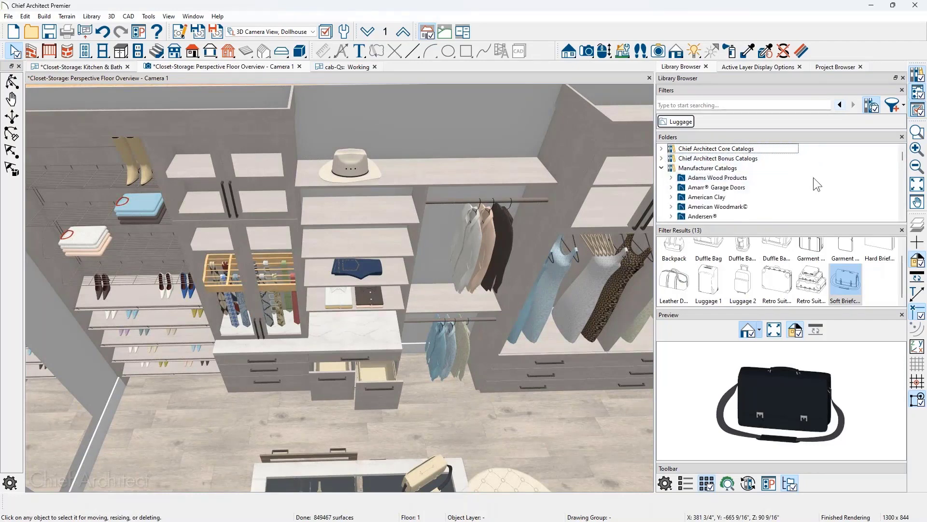
scroll(812, 178, "down", 8)
scroll(812, 180, "down", 15)
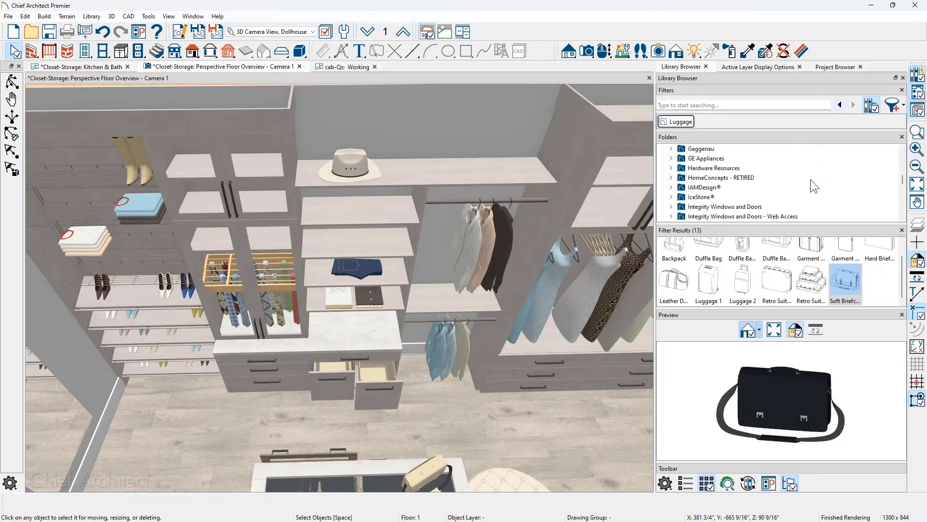
scroll(810, 179, "down", 2)
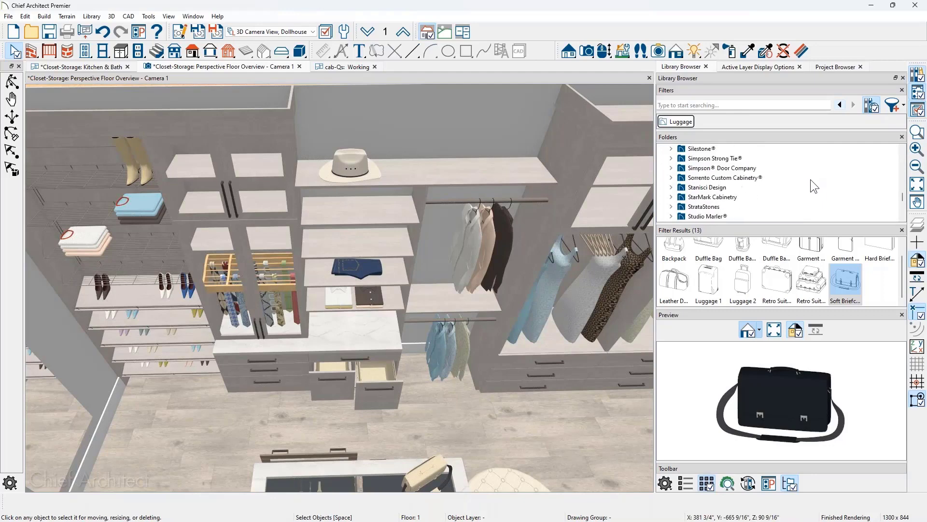
scroll(728, 175, "up", 1)
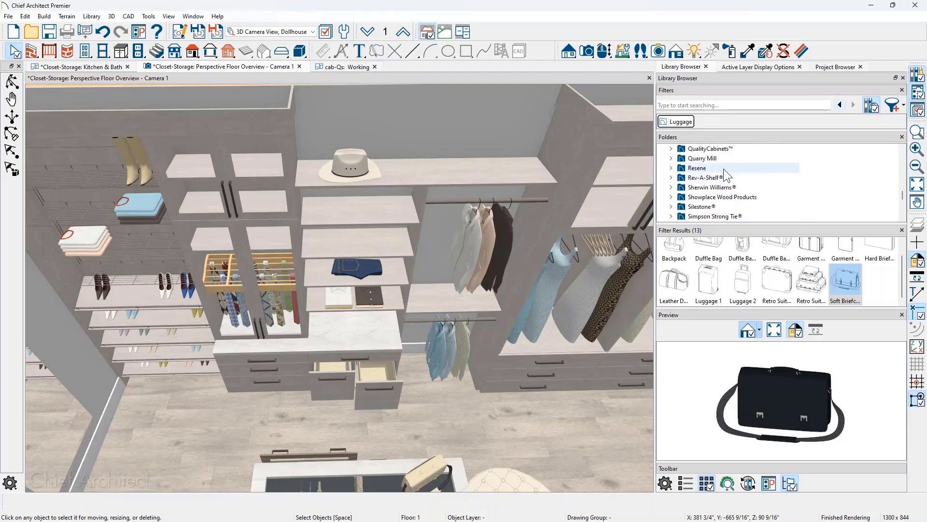
left_click(671, 178)
left_click(681, 197)
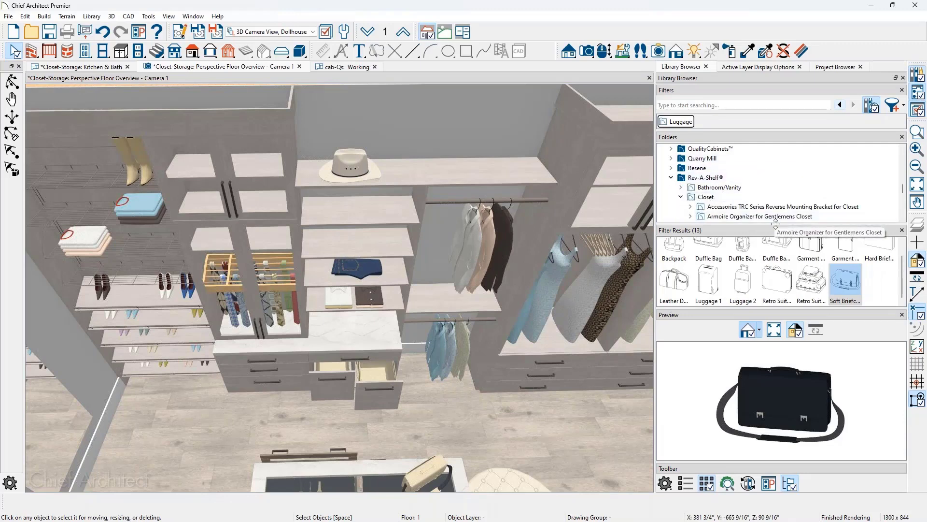
Enlarge the library's folder list and results area, and show the contents of the Rev-A-Shelf Shoe Organizer folder
left_click_drag(777, 225, 778, 249)
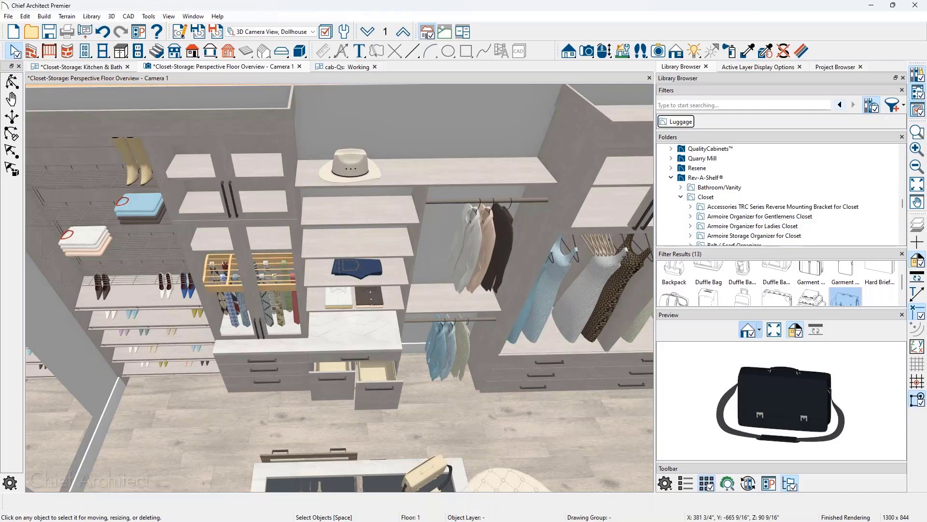
left_click_drag(765, 309, 763, 392)
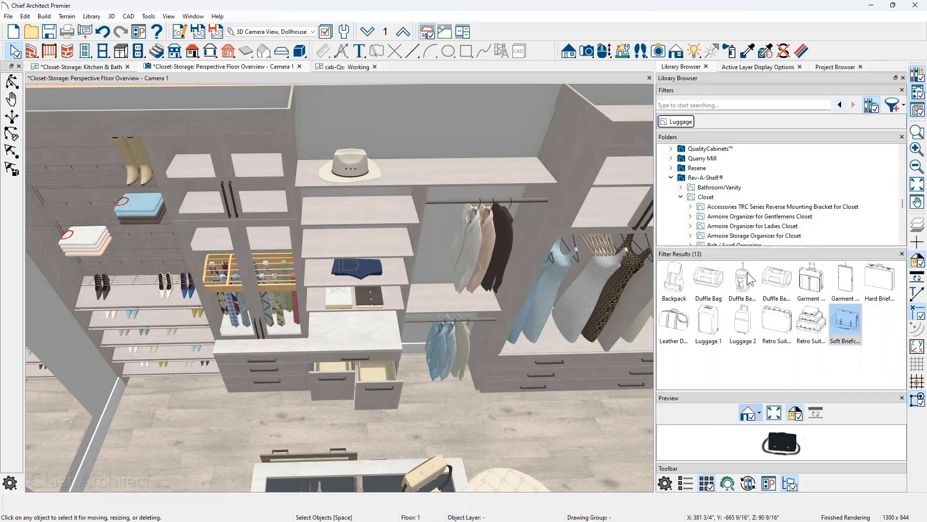
left_click_drag(751, 248, 752, 288)
scroll(755, 251, "down", 1)
scroll(756, 250, "down", 1)
left_click(690, 274)
left_click(690, 274)
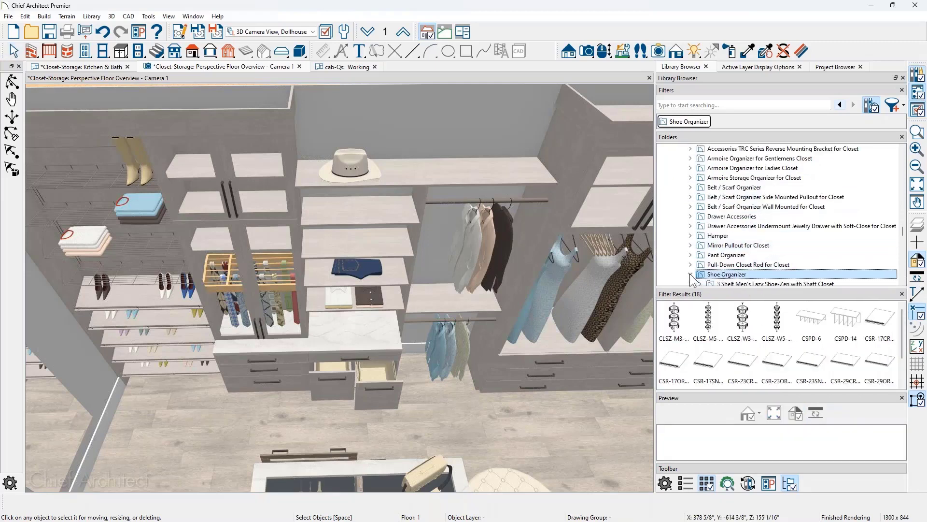
Enlarge the library preview and place the CLSZ-M3 three-shelf shoe organizer on the closet floor near the hanging clothes
left_click(675, 323)
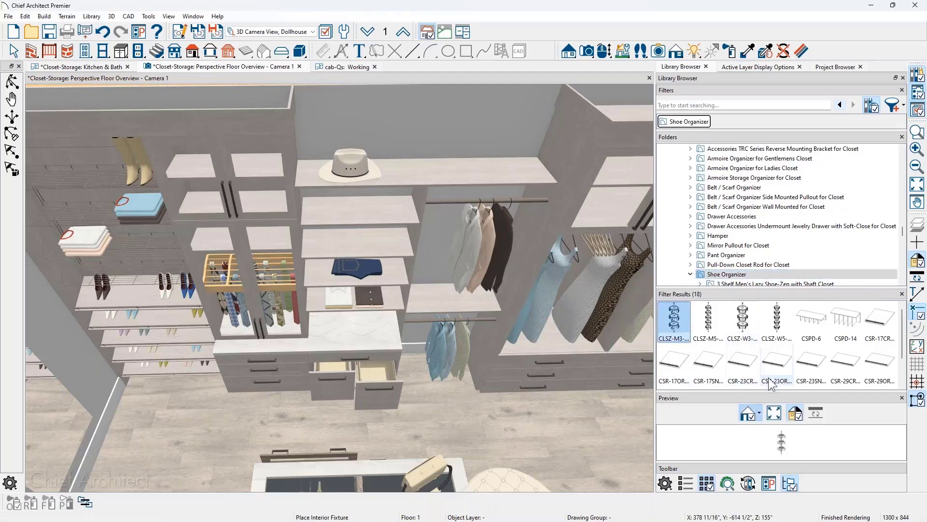
left_click_drag(772, 392, 774, 363)
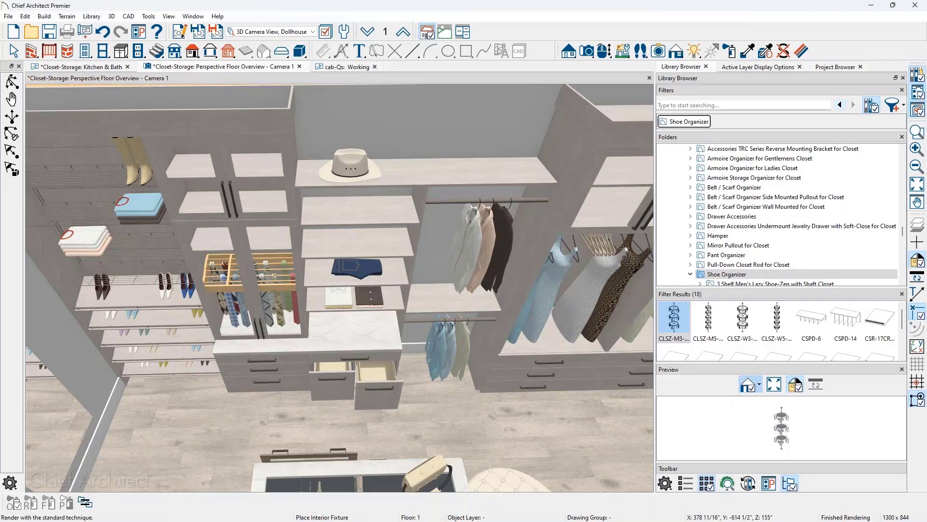
left_click(484, 427)
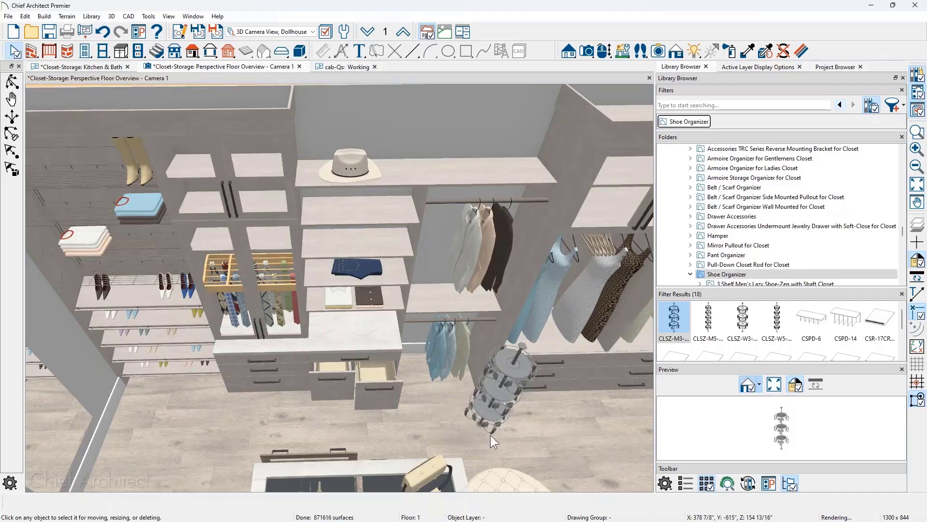
Place the CLSZ-W5 five-shelf shoe organizer on the floor in front of the open drawers
middle_click_drag(501, 429, 440, 304)
scroll(526, 352, "up", 5)
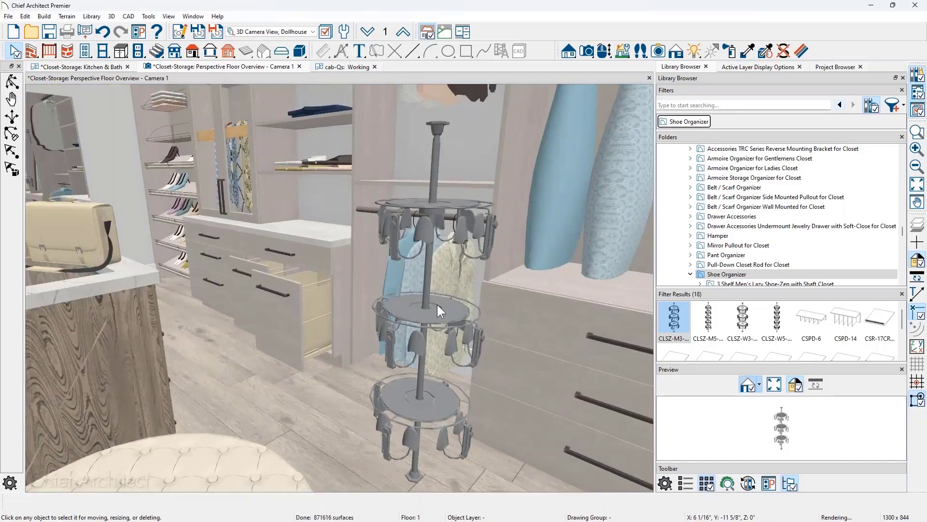
left_click(777, 318)
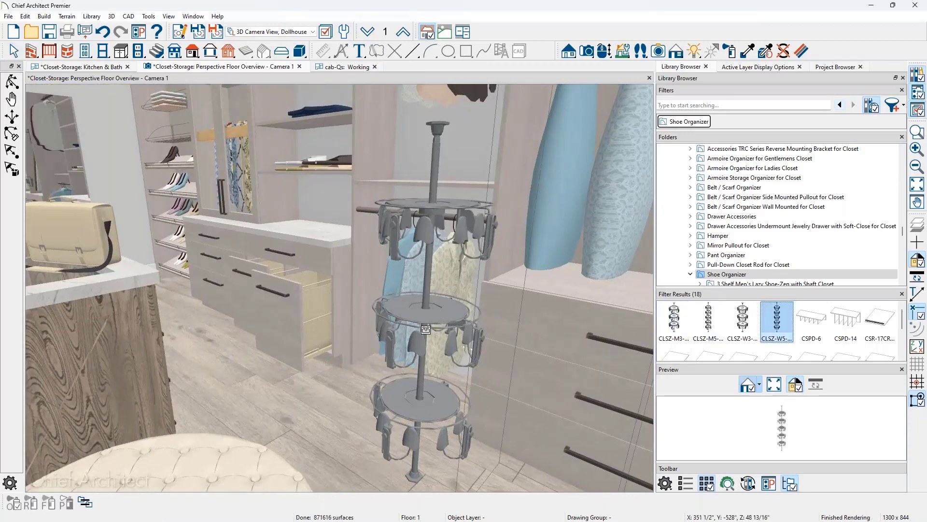
left_click(258, 363)
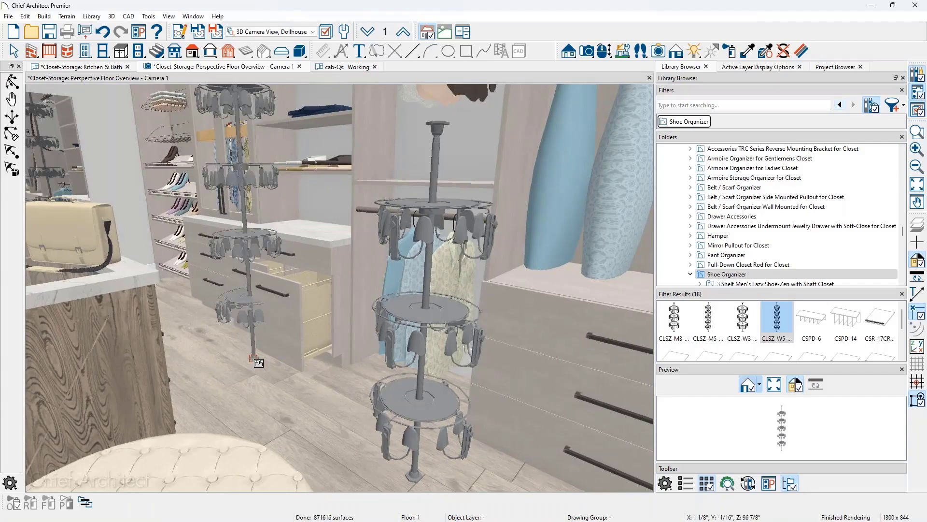
middle_click_drag(343, 396, 378, 378)
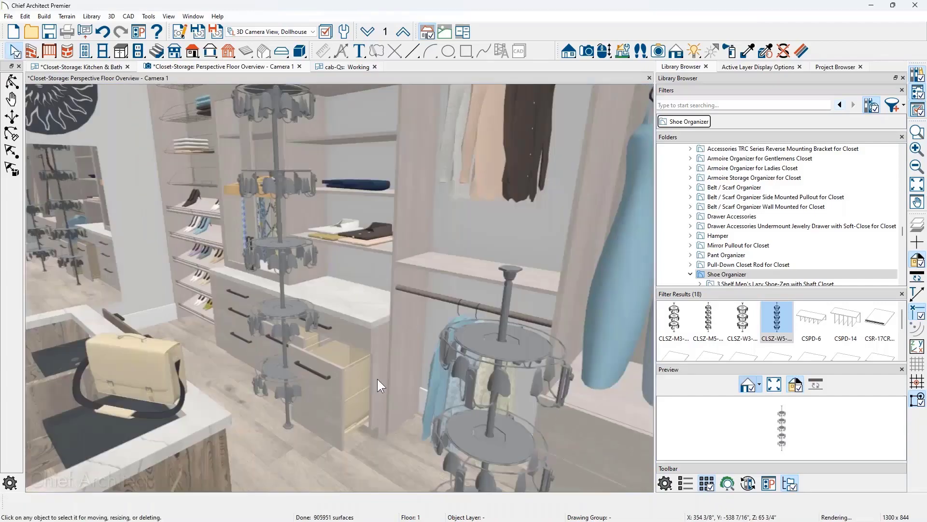
scroll(384, 285, "down", 3)
middle_click_drag(384, 285, 363, 402)
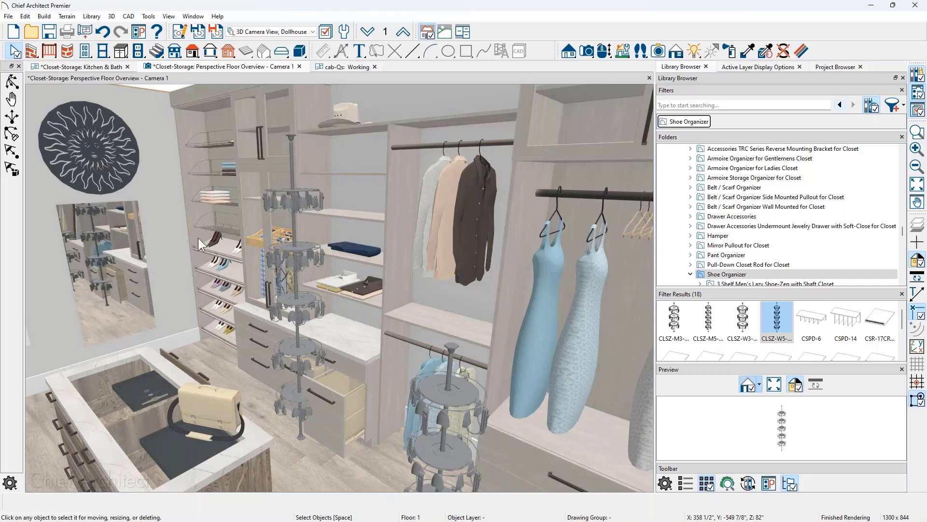
In the cab-Qs plan, draw two exterior walls forming an L-shaped corner, with the horizontal wall about 8'-10" long
left_click(331, 67)
scroll(362, 167, "down", 1)
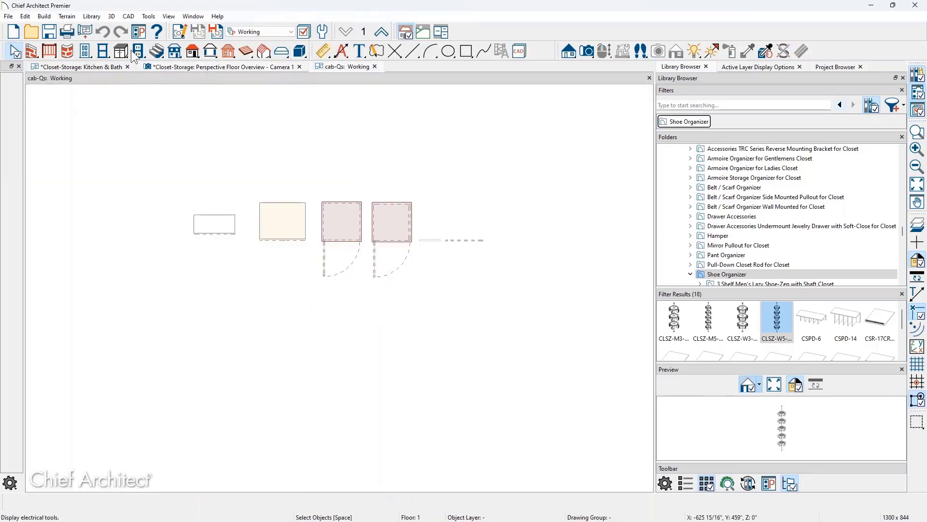
left_click(121, 51)
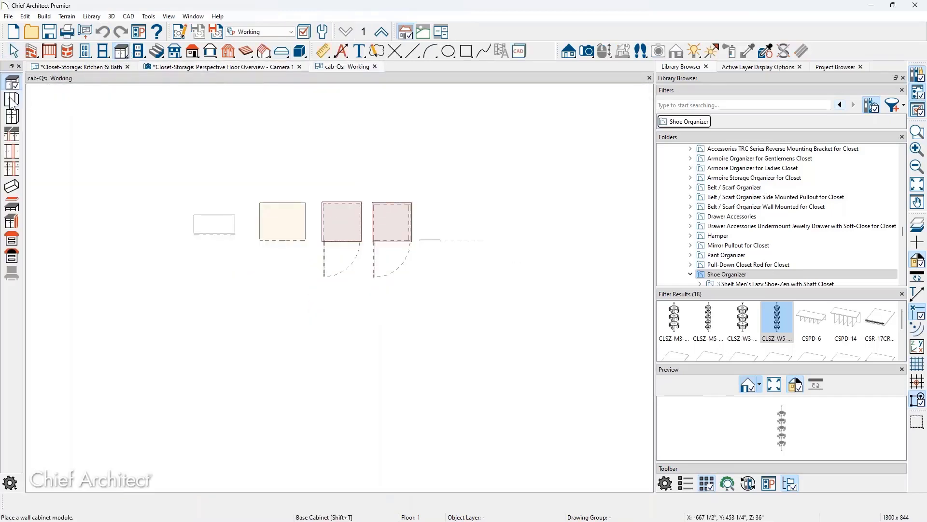
left_click(12, 117)
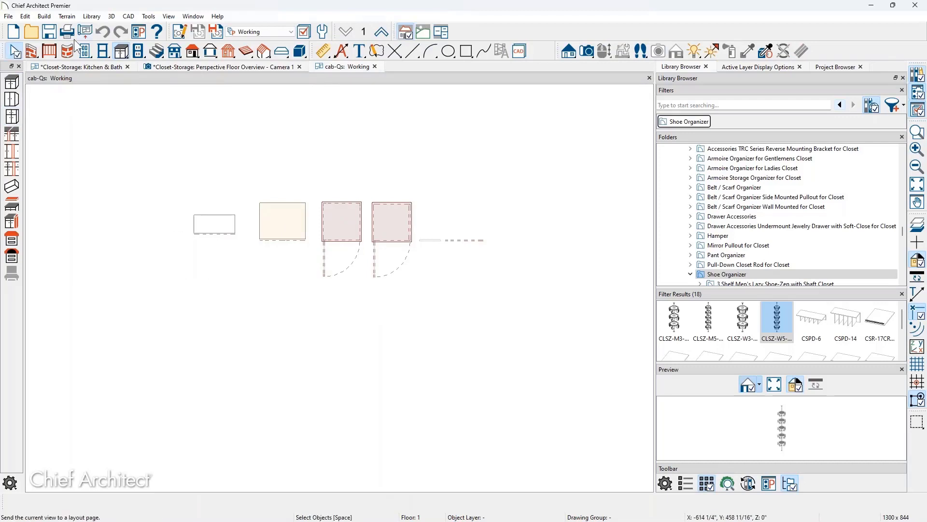
left_click(30, 50)
mouse_move(63, 289)
left_mouse_down()
mouse_move(66, 145)
mouse_move(227, 146)
left_mouse_up()
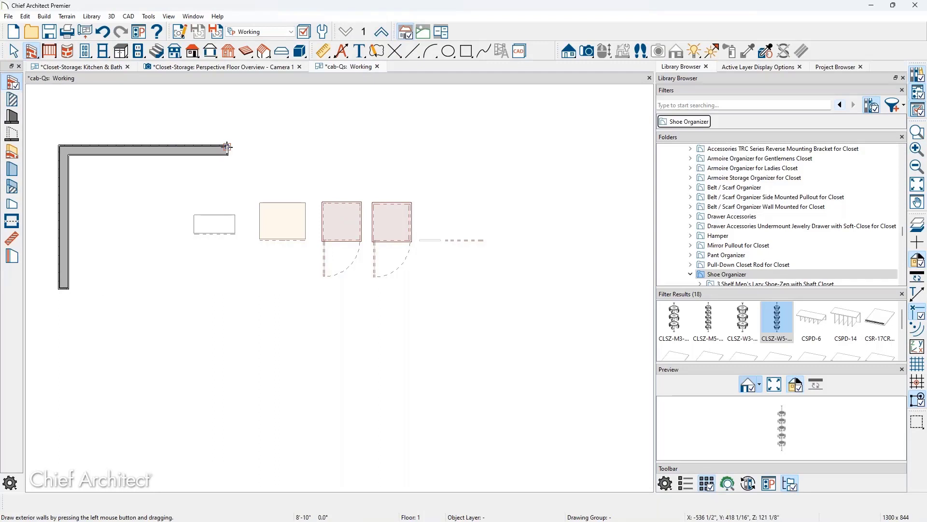
Place a full height corner cabinet in the inside corner of the two new walls
left_click(121, 51)
left_click(13, 118)
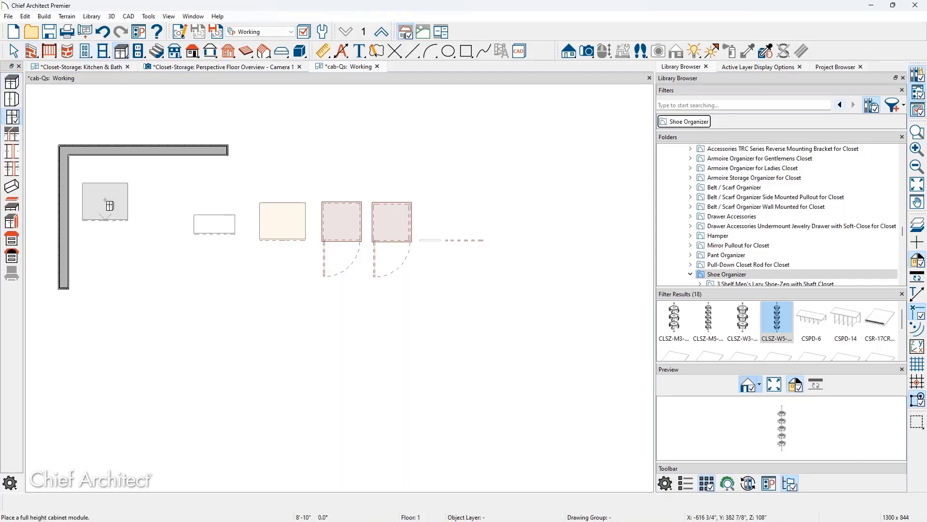
left_click(75, 164)
key("space")
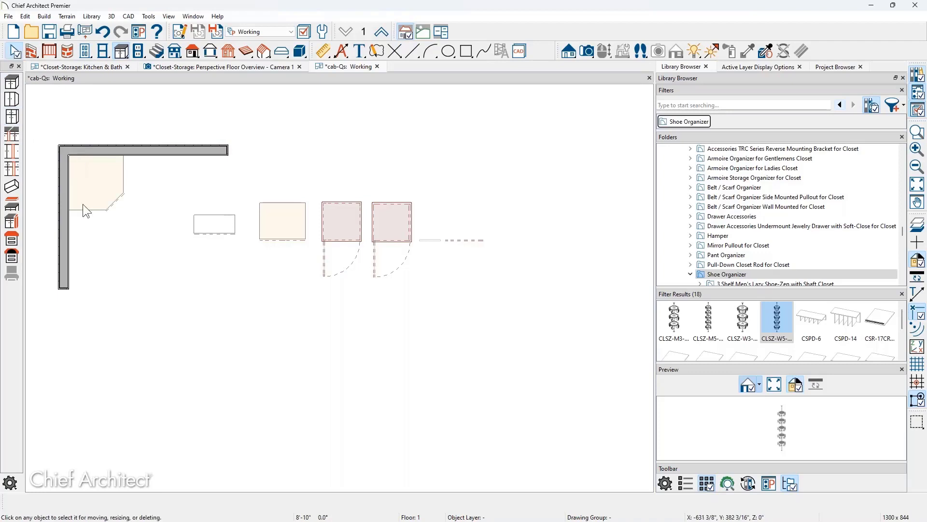
Create a full camera view looking into the wall corner so the whole full height corner cabinet is shown
scroll(92, 214, "up", 4)
middle_click_drag(101, 220, 117, 249)
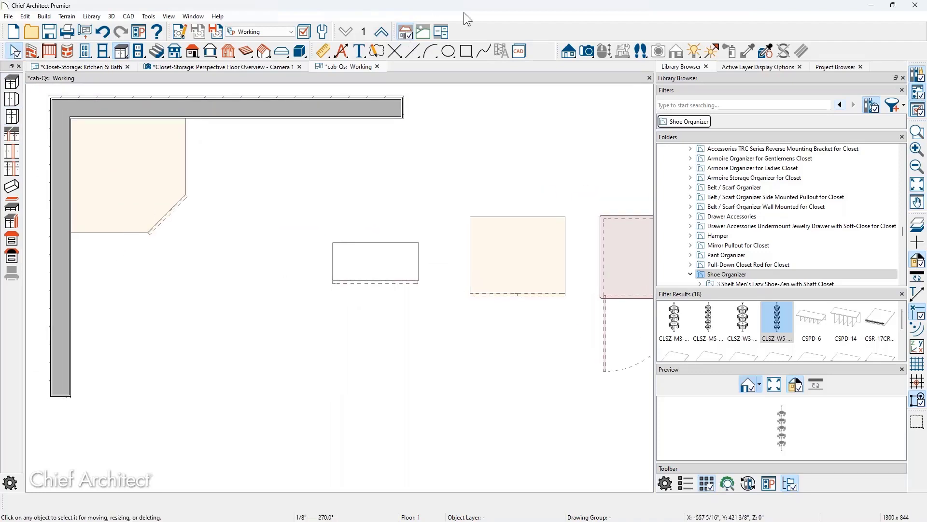
left_click(588, 51)
left_click_drag(368, 456, 180, 234)
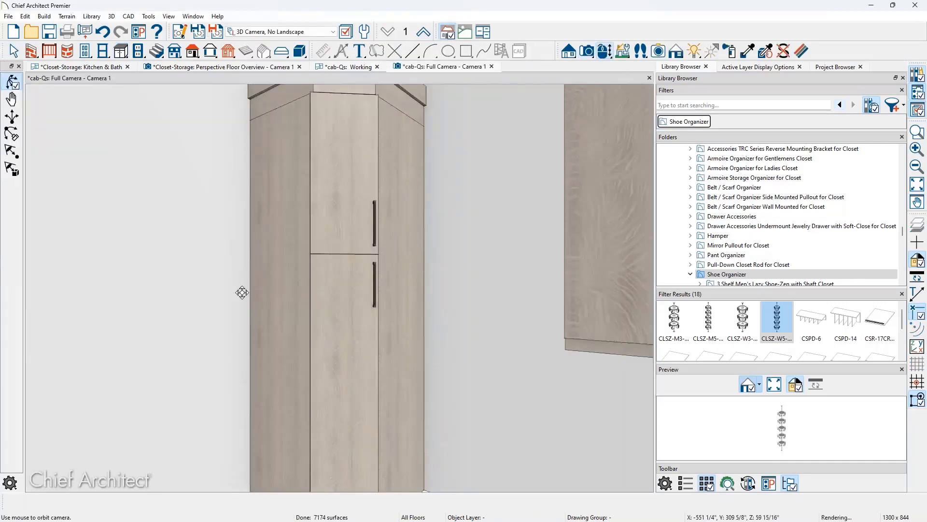
scroll(242, 292, "down", 3)
left_click_drag(262, 288, 330, 208)
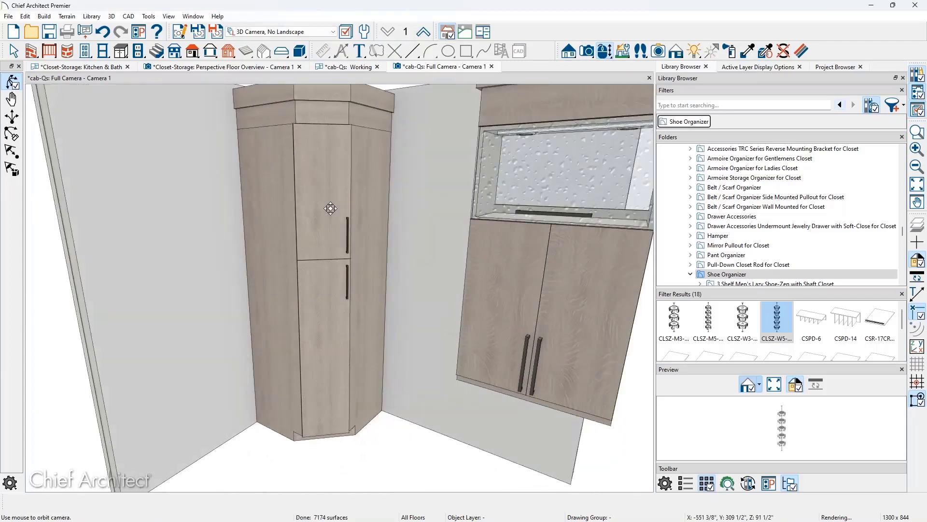
Set the corner cabinet's upper door item height to 18" in its specification and apply it
left_click(328, 209)
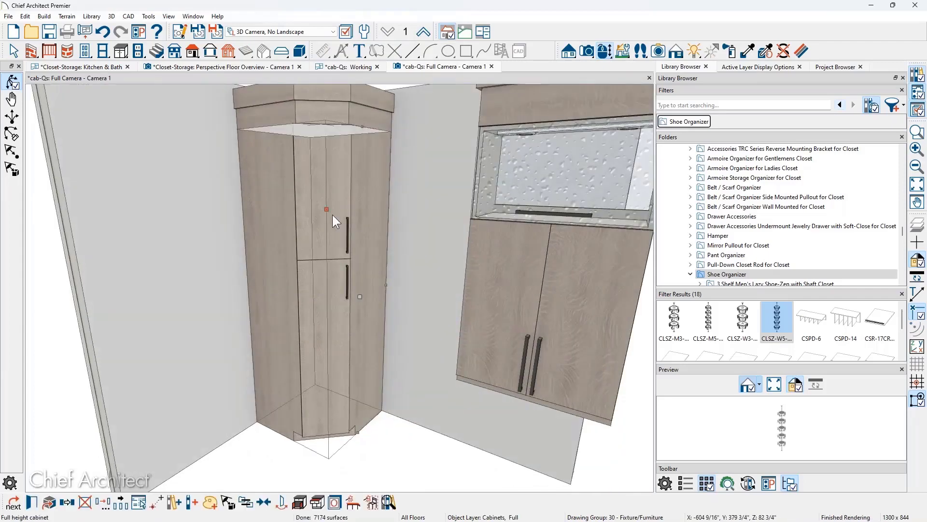
double_click(367, 200)
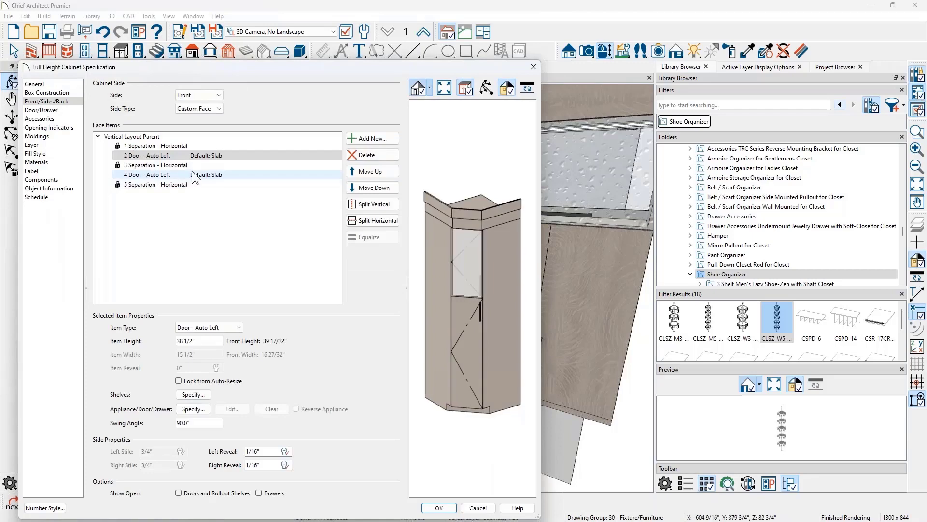
left_click(189, 341)
type("18")
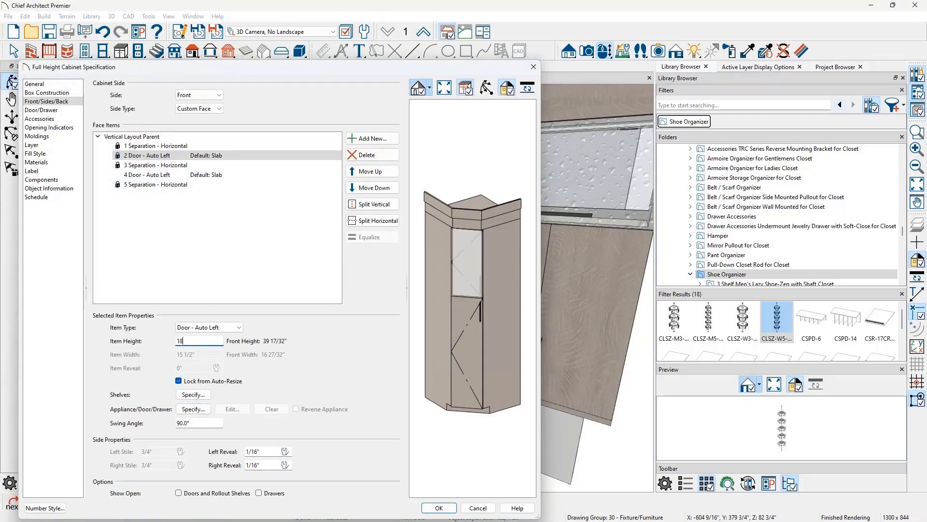
key("Return")
Reopen the corner cabinet's specification and examine the lower door's style and back insert options, leaving them as they are
double_click(300, 324)
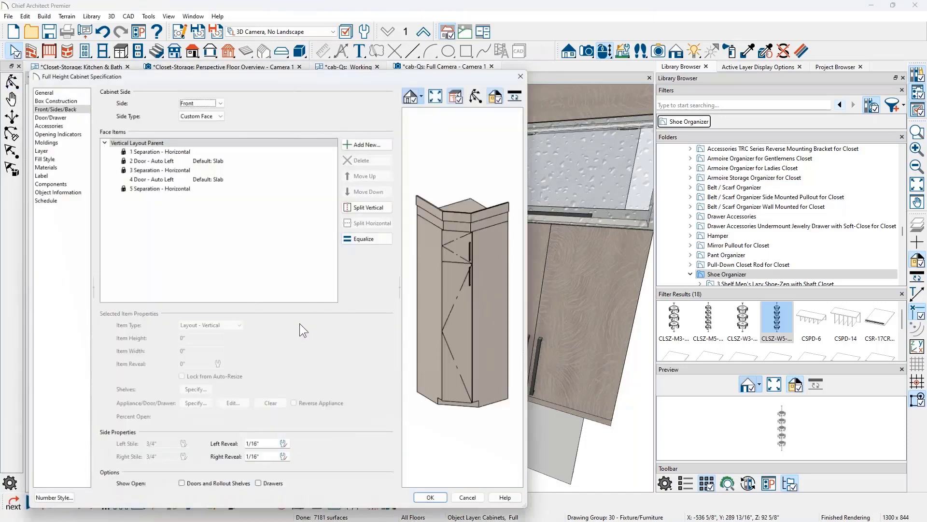
left_click(477, 299)
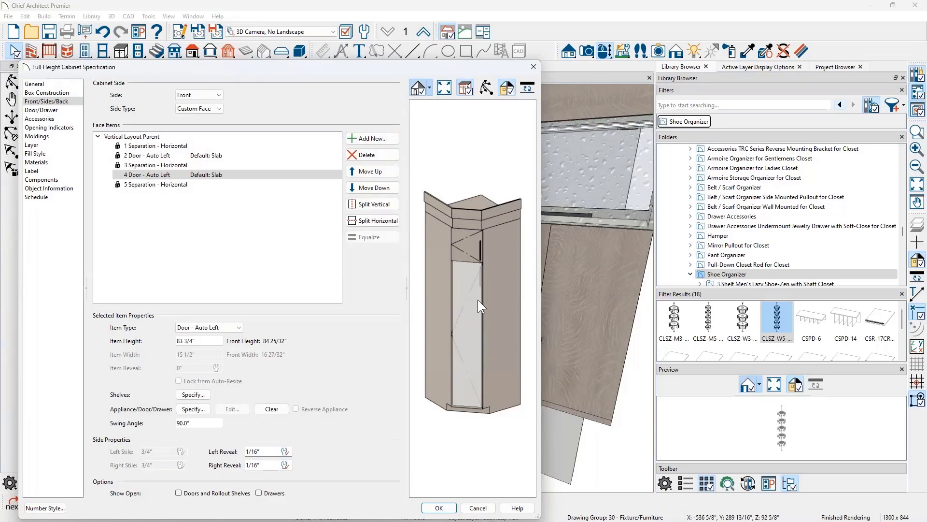
left_click(200, 411)
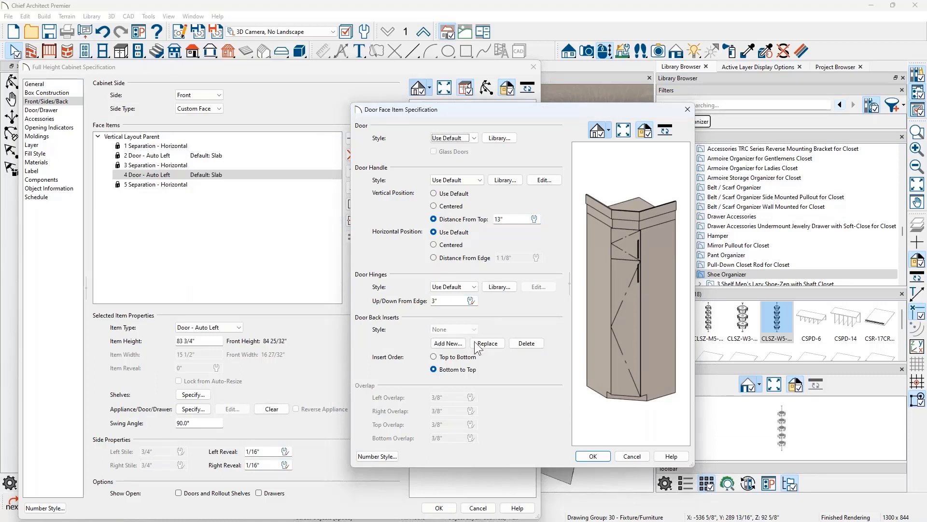
left_click(454, 138)
left_click(454, 148)
left_click(630, 456)
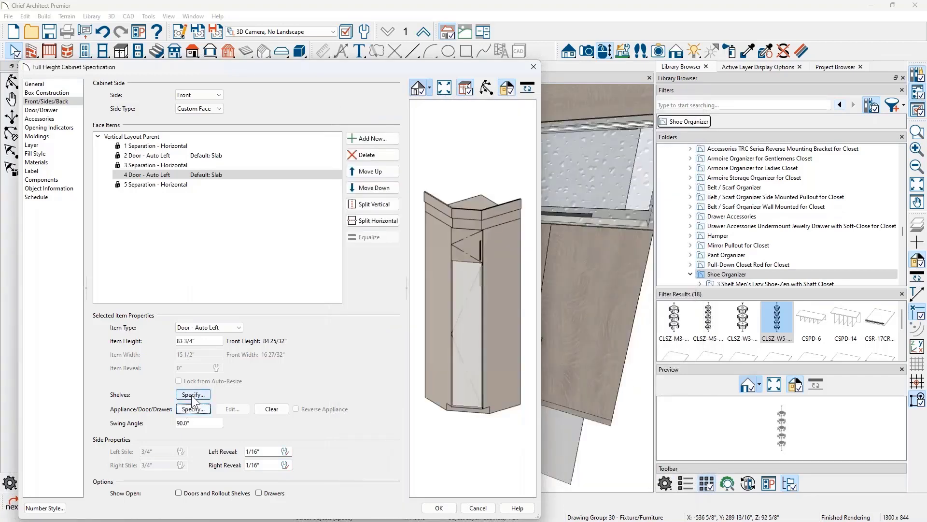
Switch the shelves behind the lower door to manual management with one shelf
left_click(191, 395)
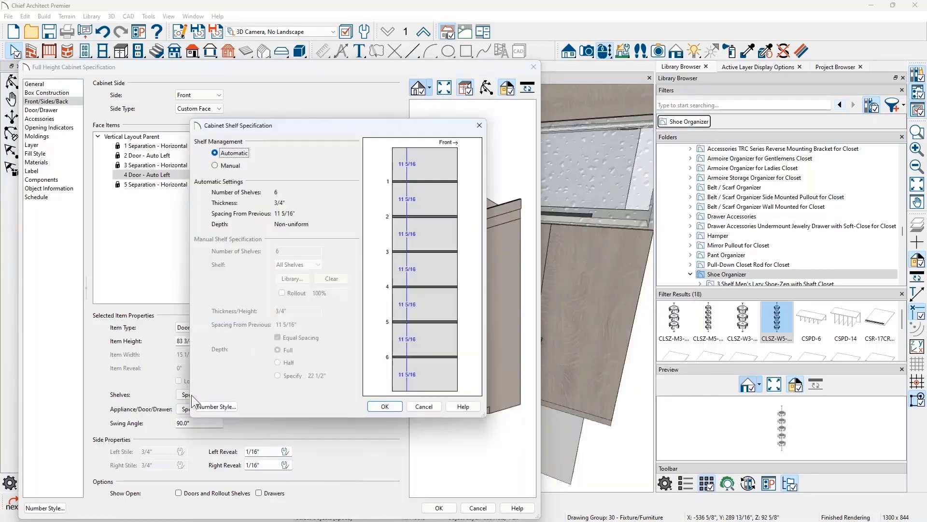
left_click(230, 165)
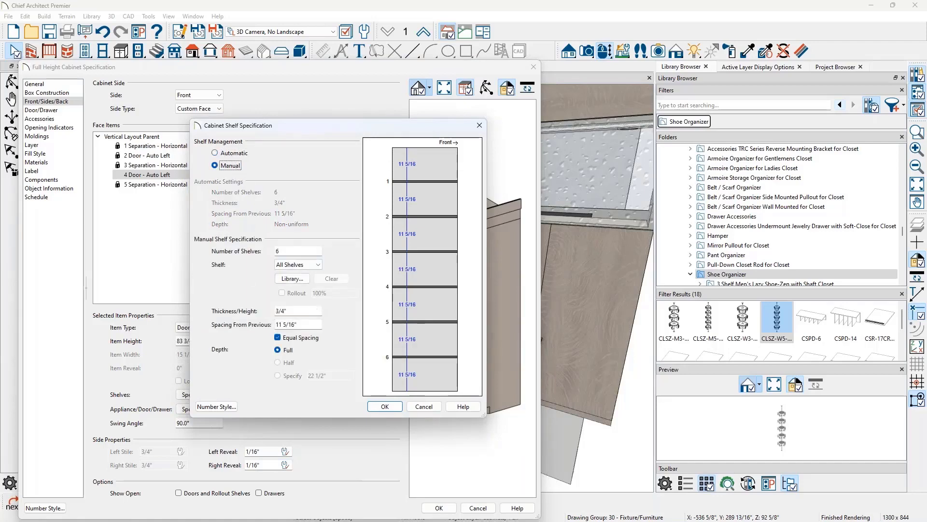
double_click(288, 251)
type("1")
key("Tab")
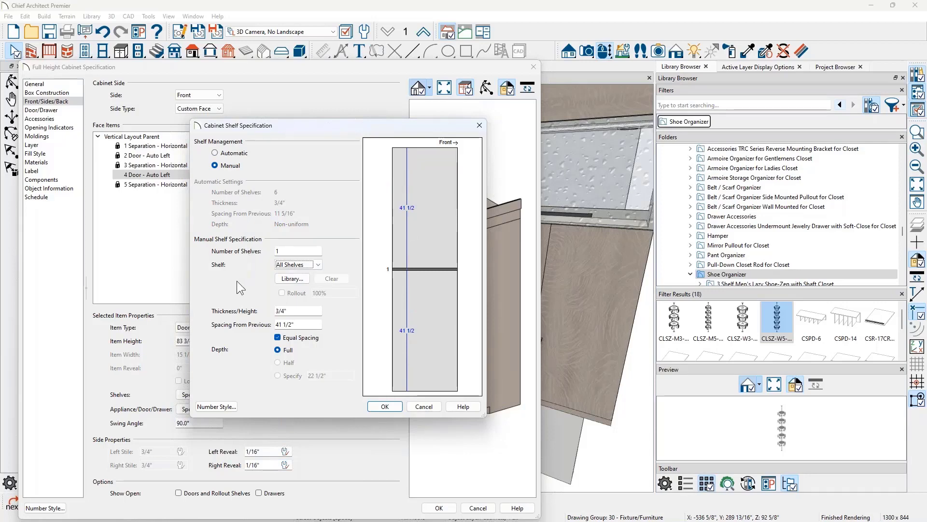
Assign the Rev-A-Shelf 5 Shelf Women's Lazy Shoe-Zen with Shaft Closet as the shelf insert, accepting resizing without equal spacing
left_click(302, 279)
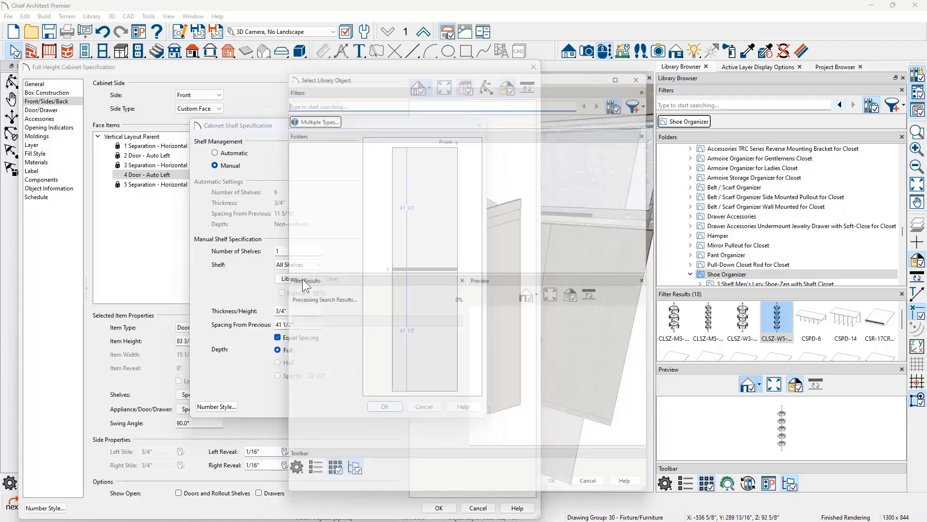
left_click(282, 157)
scroll(386, 200, "down", 15)
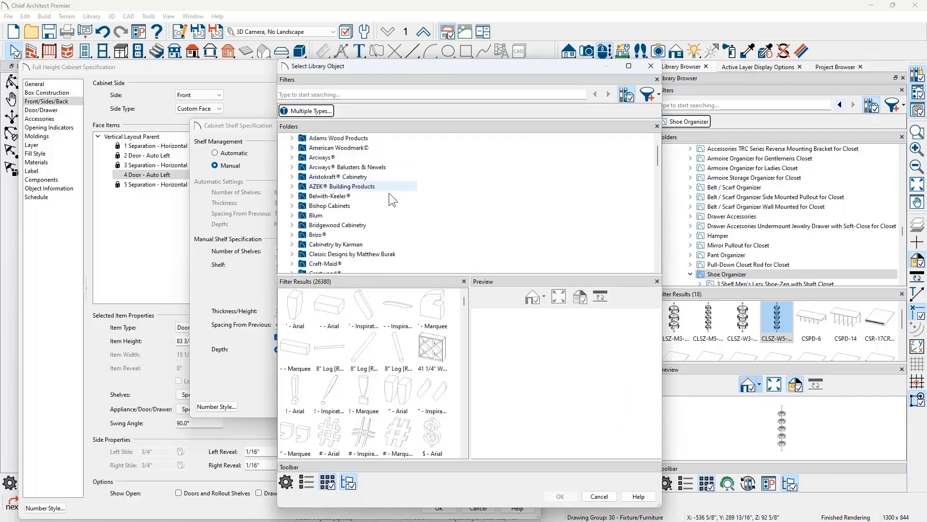
scroll(382, 210, "down", 6)
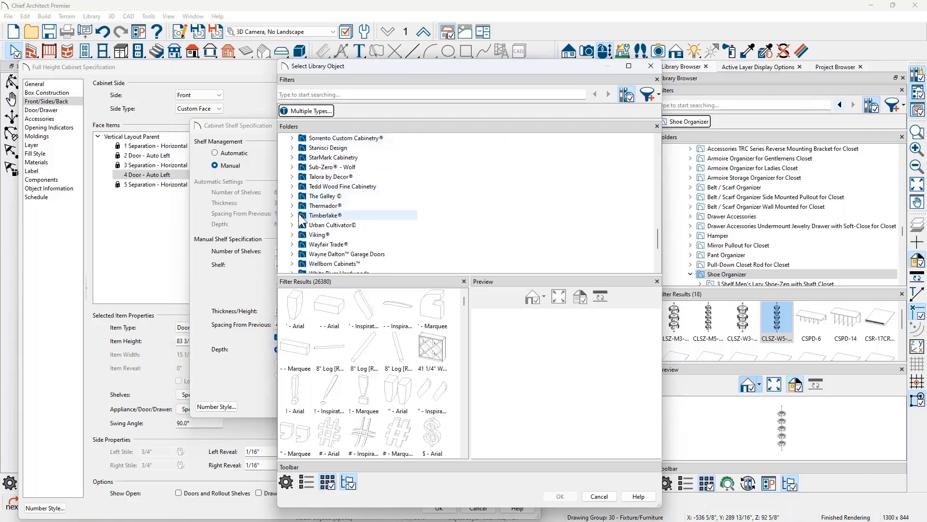
scroll(300, 205, "up", 3)
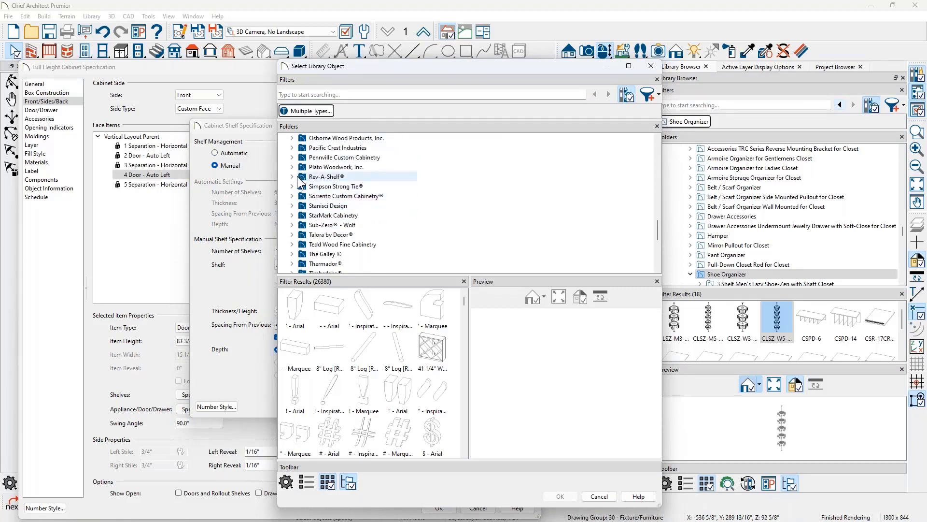
left_click(292, 177)
left_click(302, 196)
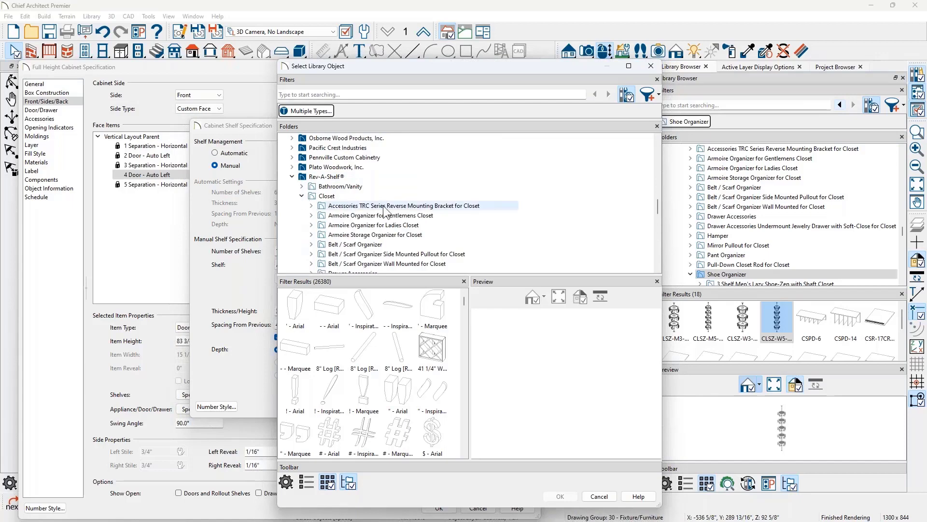
scroll(391, 227, "down", 3)
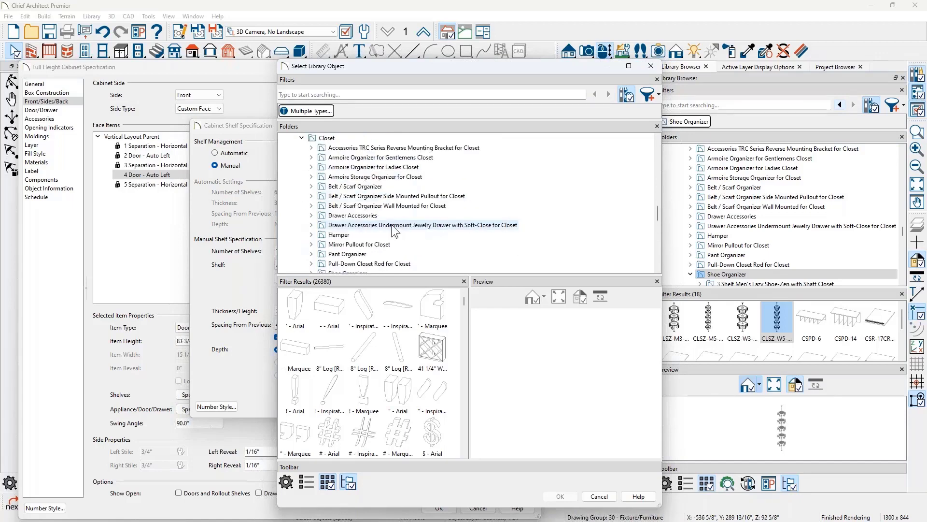
left_click(311, 244)
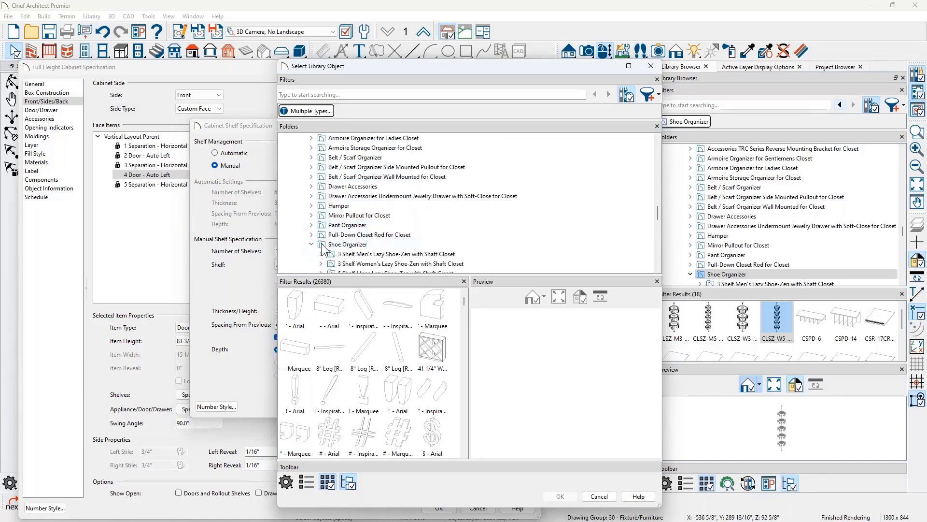
left_click(379, 253)
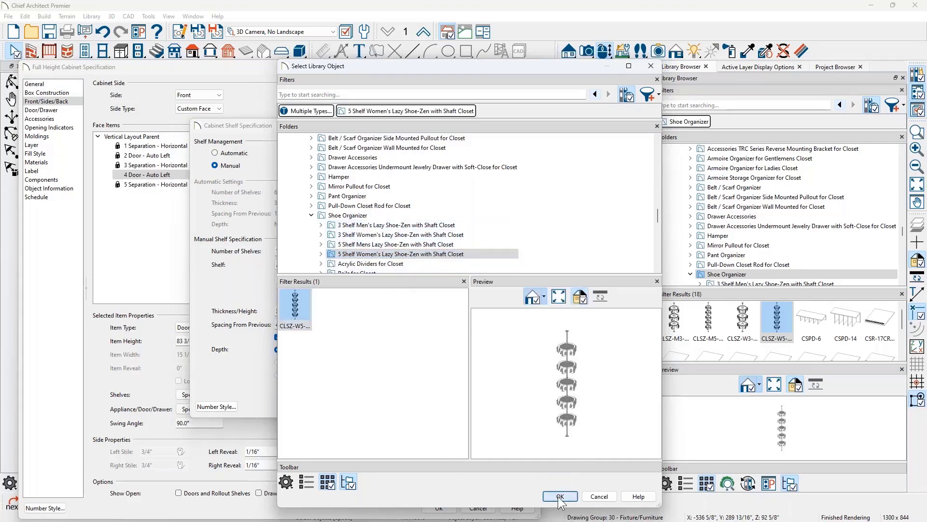
left_click(560, 496)
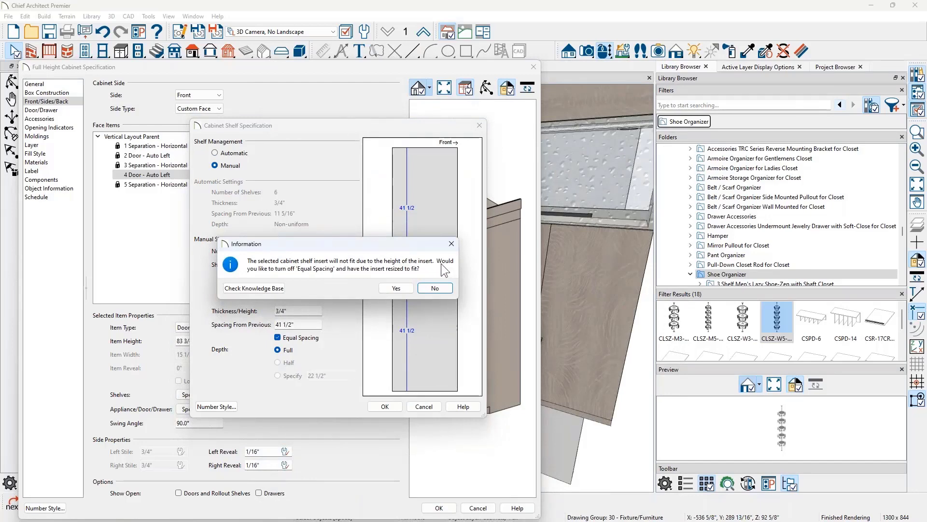
left_click(395, 288)
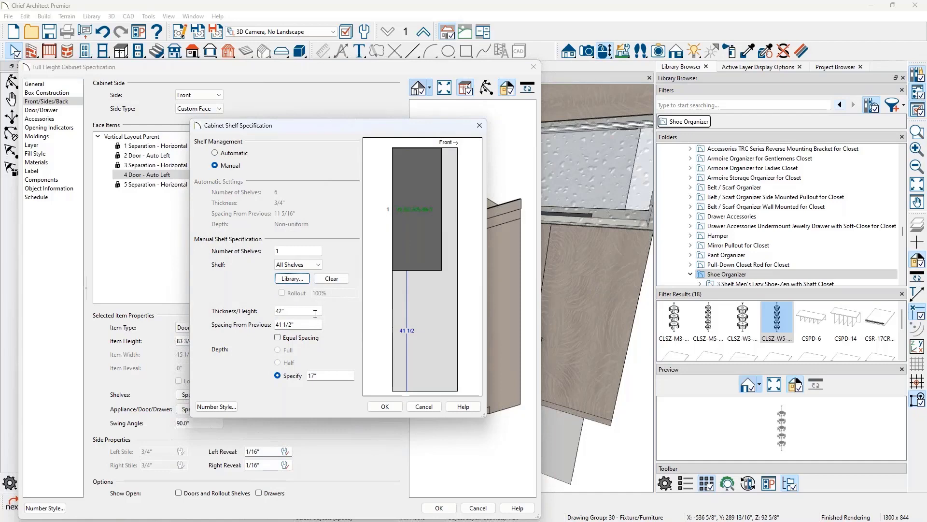
Set the insert's spacing from previous to 0", show the doors and rollout shelves open, and apply the cabinet changes
left_click(306, 325)
type("0")
key("Tab")
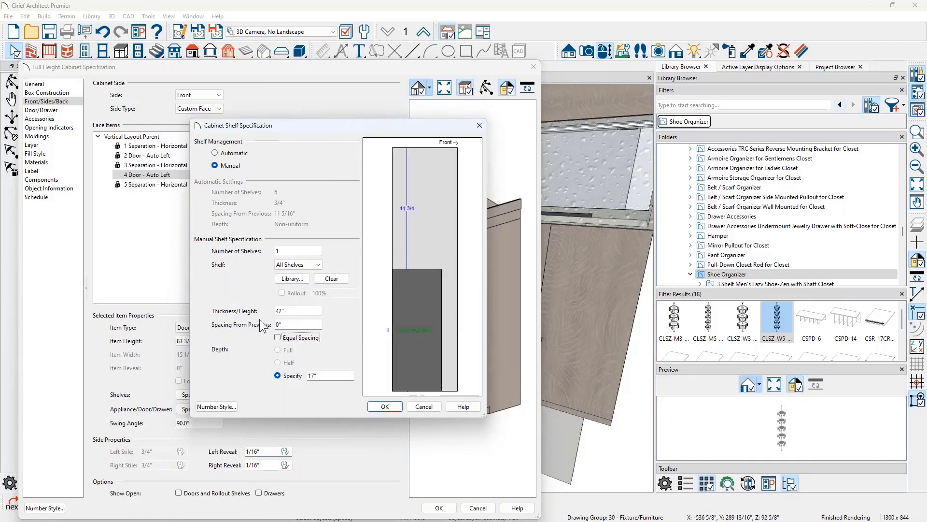
left_click(372, 405)
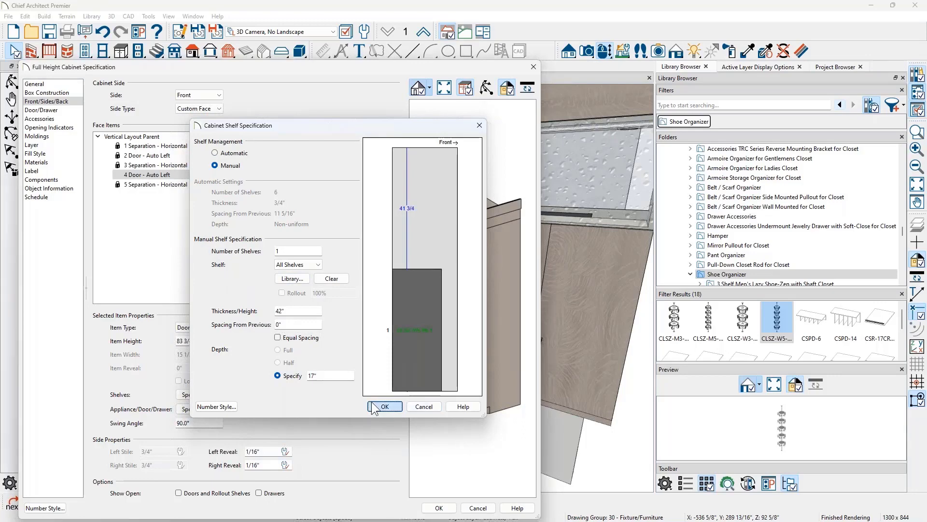
left_click(197, 494)
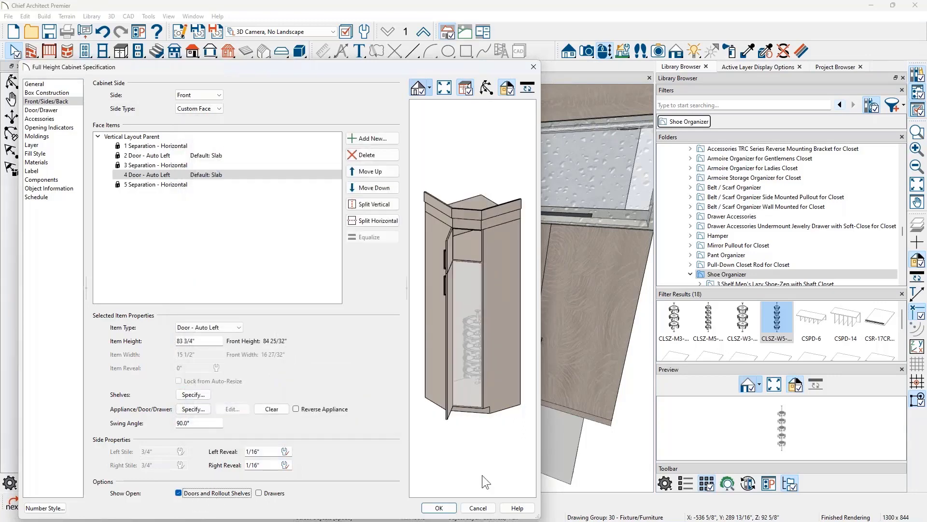
left_click(439, 507)
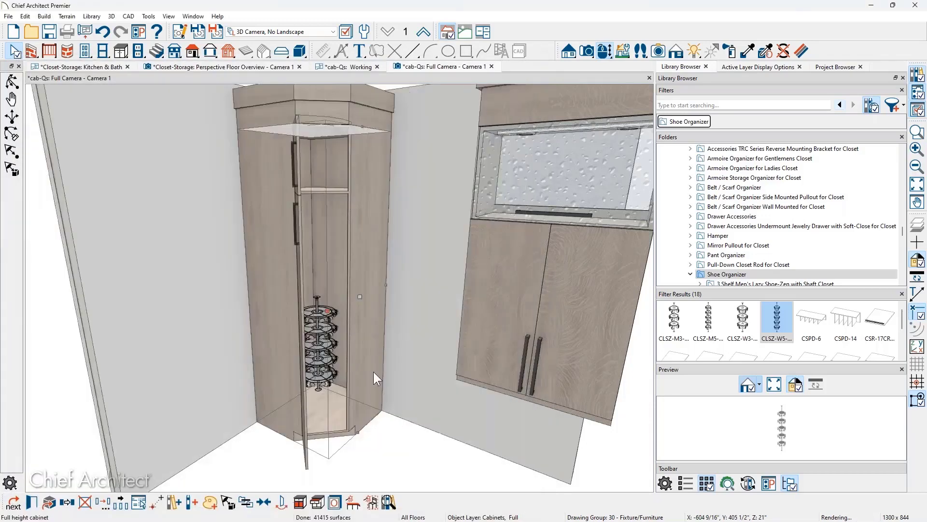
Examine the rotating shoe organizer inside the open corner cabinet from closer viewpoints
scroll(372, 372, "up", 3)
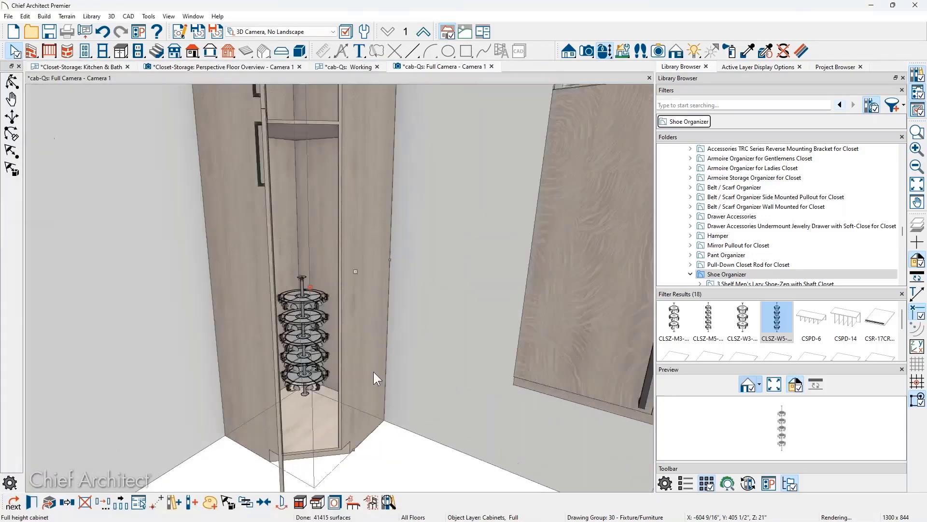
middle_click_drag(372, 375, 356, 354)
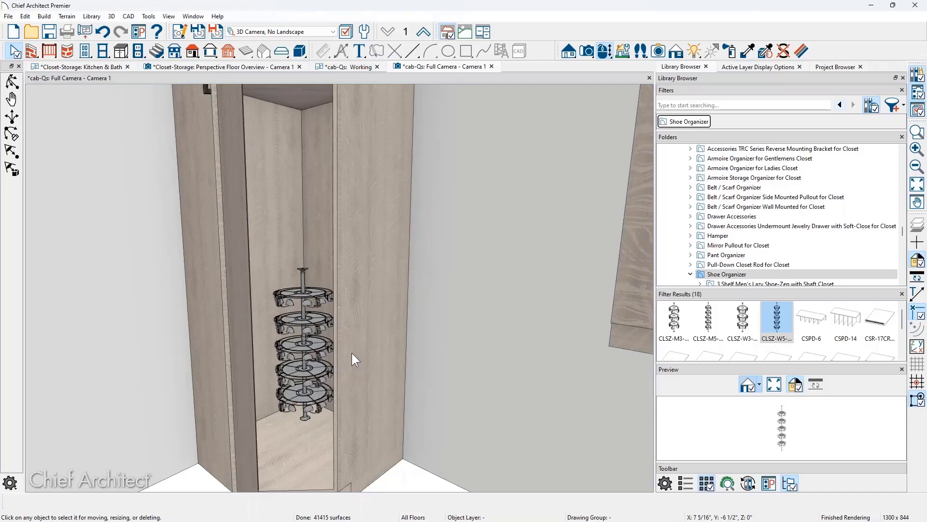
scroll(352, 353, "up", 1)
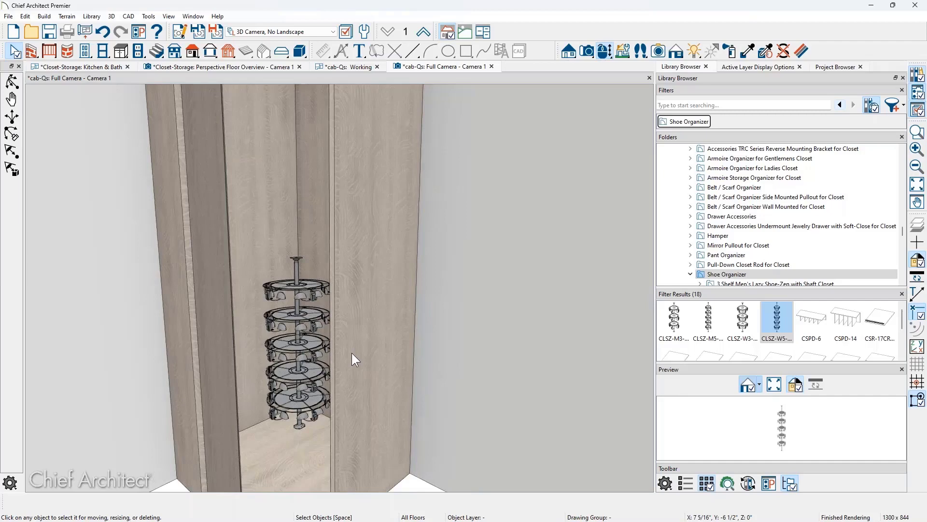
scroll(352, 353, "down", 1)
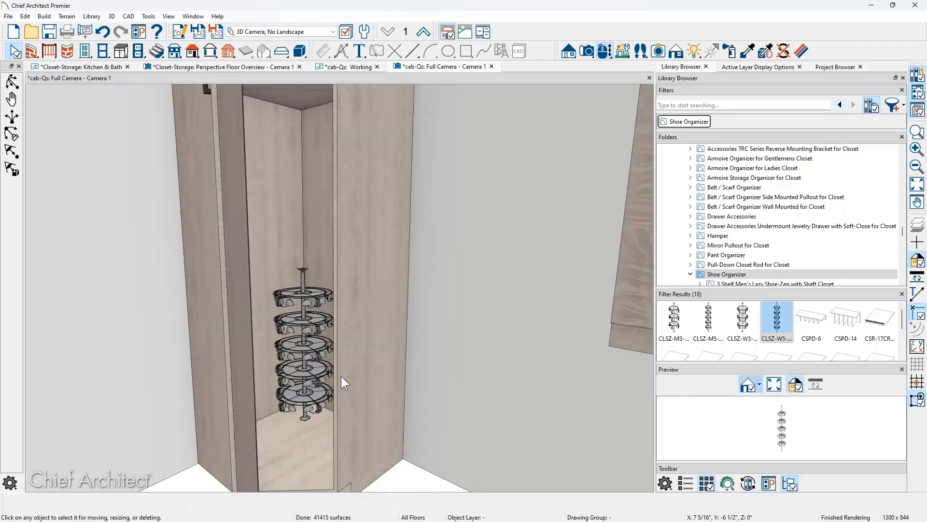
scroll(342, 377, "up", 2)
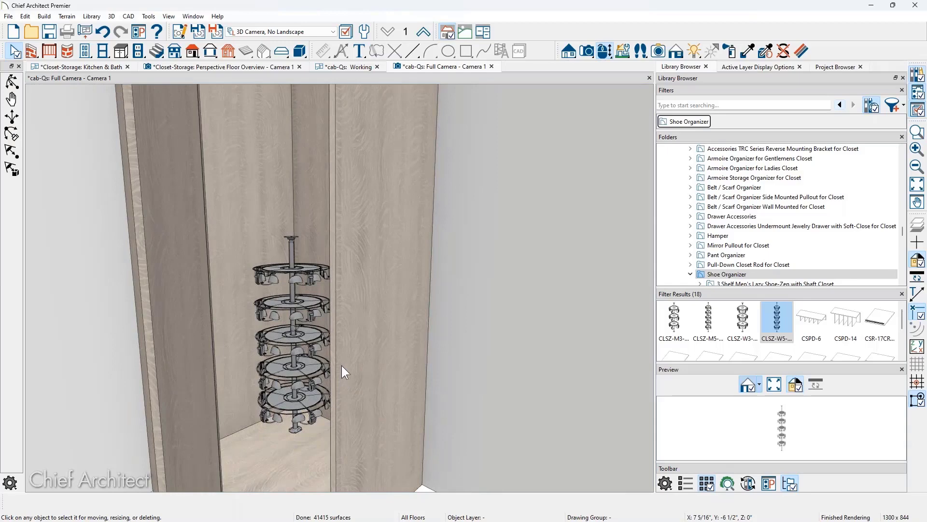
scroll(339, 320, "down", 2)
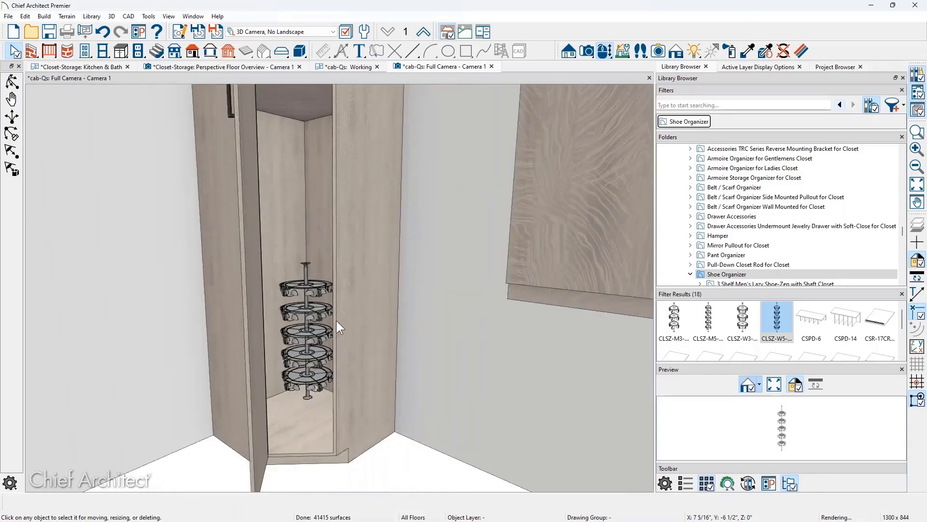
Undo the shoe organizer insert and open-door changes, and reselect the corner cabinet
left_click(102, 33)
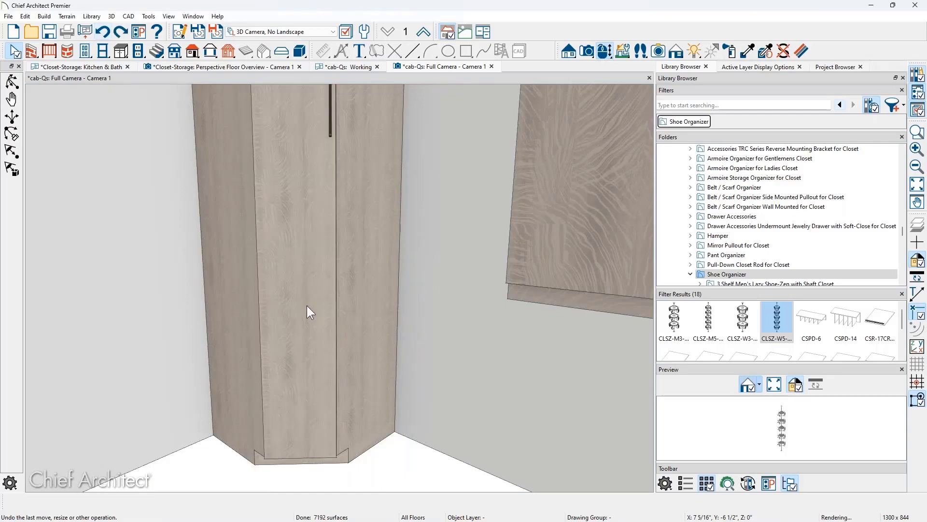
left_click(299, 338)
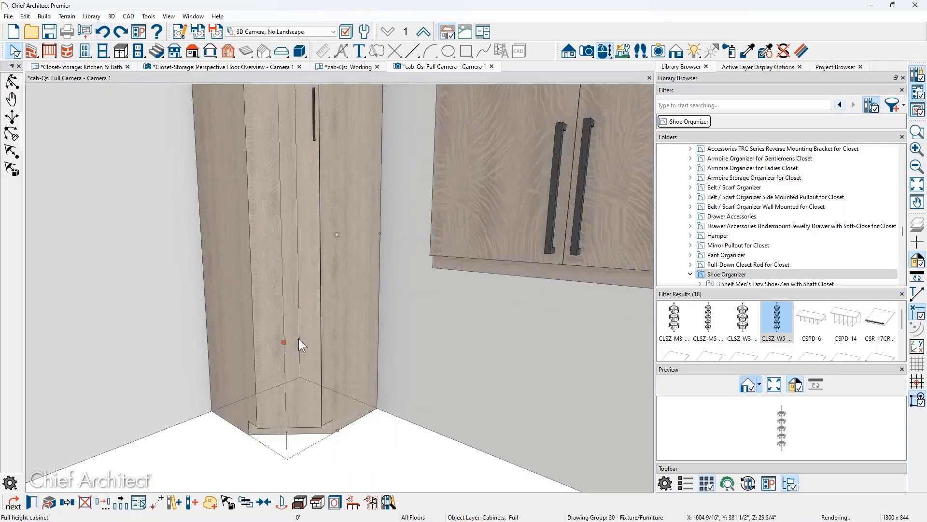
Open the full height corner cabinet's doors to show its interior shelves
left_click(299, 502)
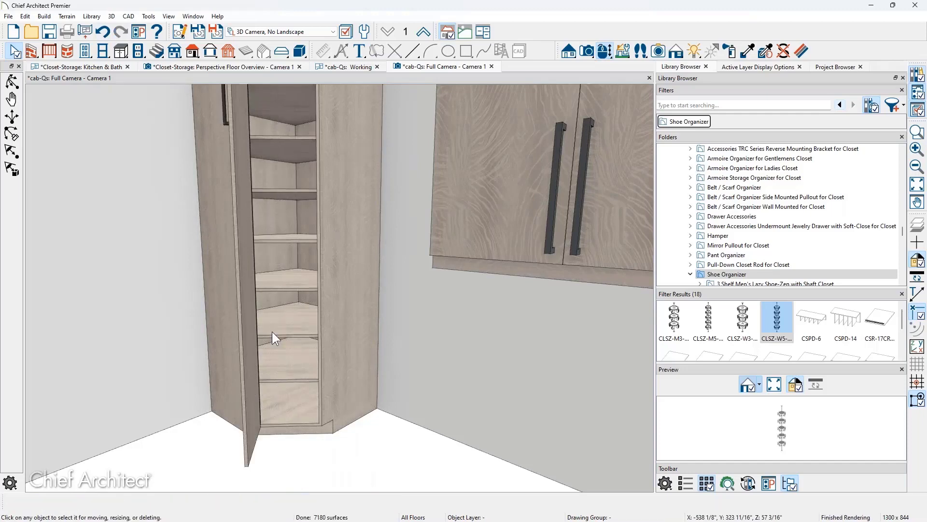
scroll(272, 332, "down", 3)
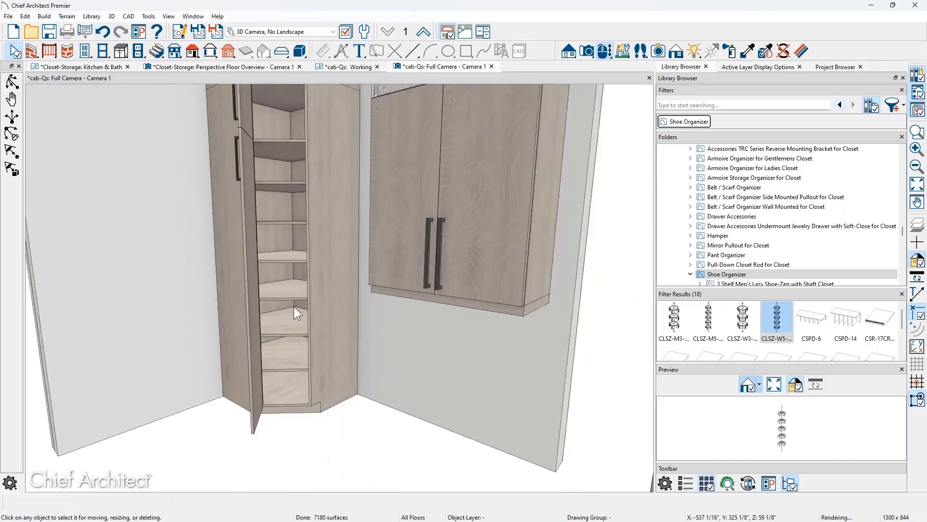
scroll(294, 307, "up", 1)
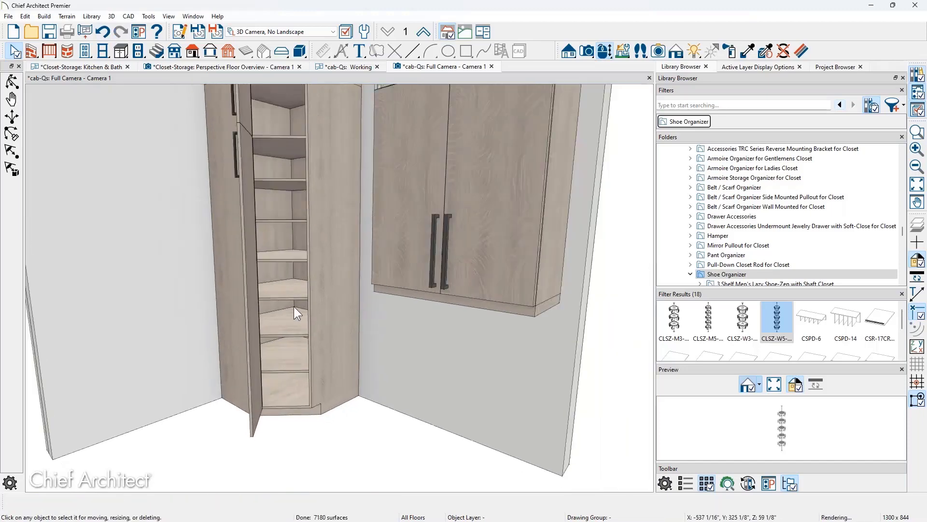
scroll(294, 306, "down", 3)
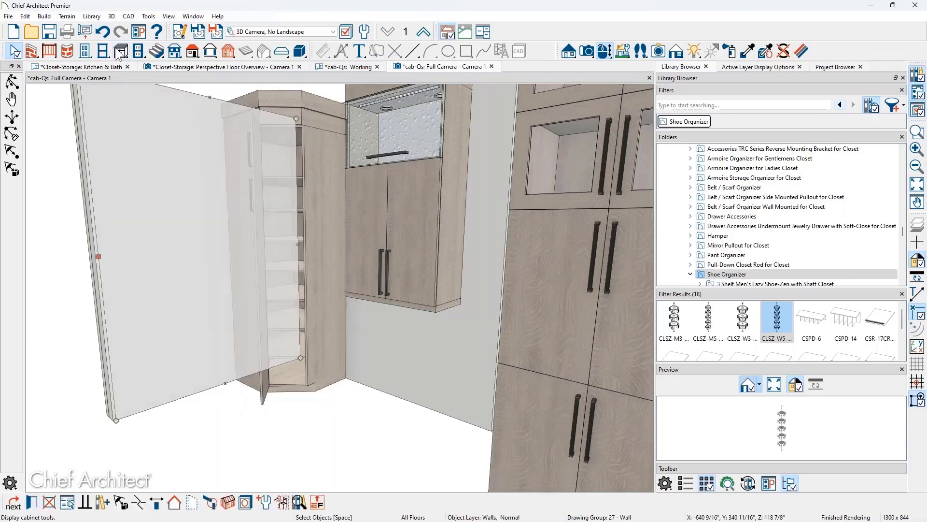
left_click(24, 16)
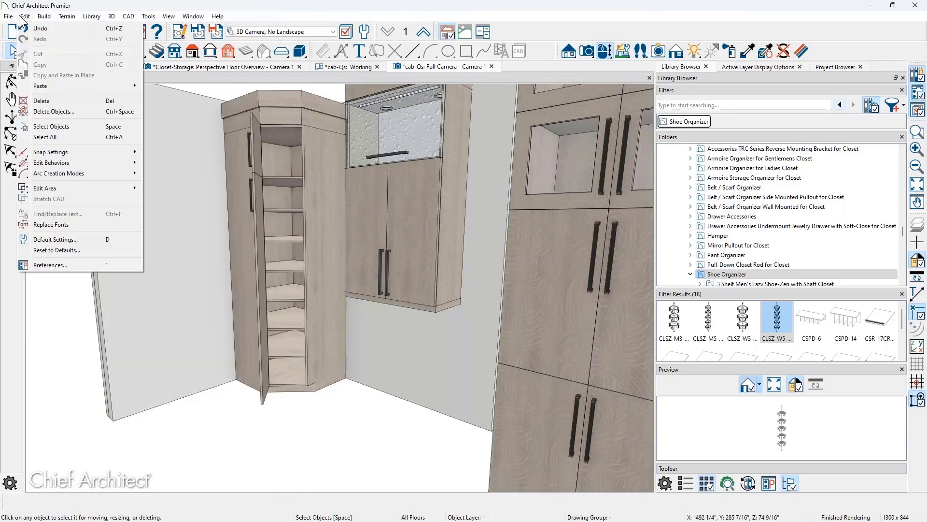
left_click(20, 17)
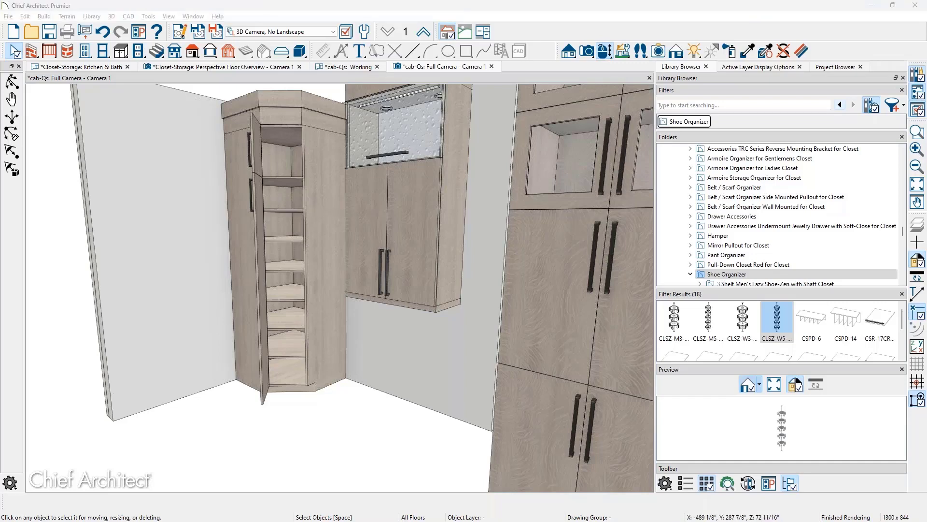
Switch to the image viewer, advance to Qs.jpg, and examine the closet rendering's island with the glass countertop up close
left_click_drag(926, 212, 454, 1)
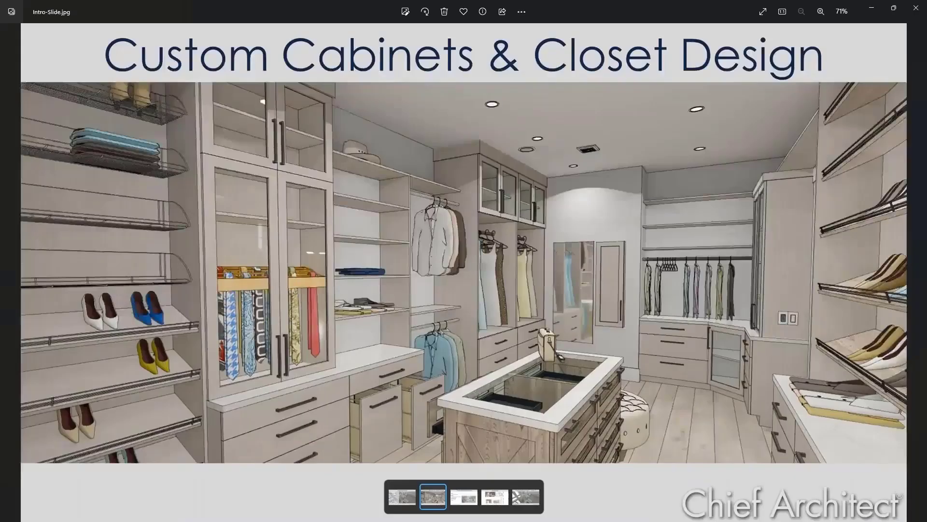
key("Right")
key("Right")
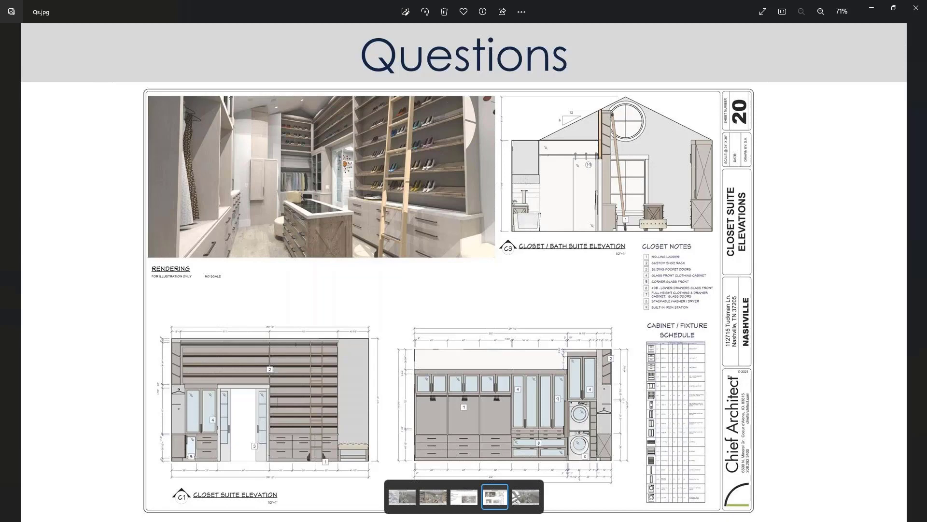
scroll(282, 192, "up", 5)
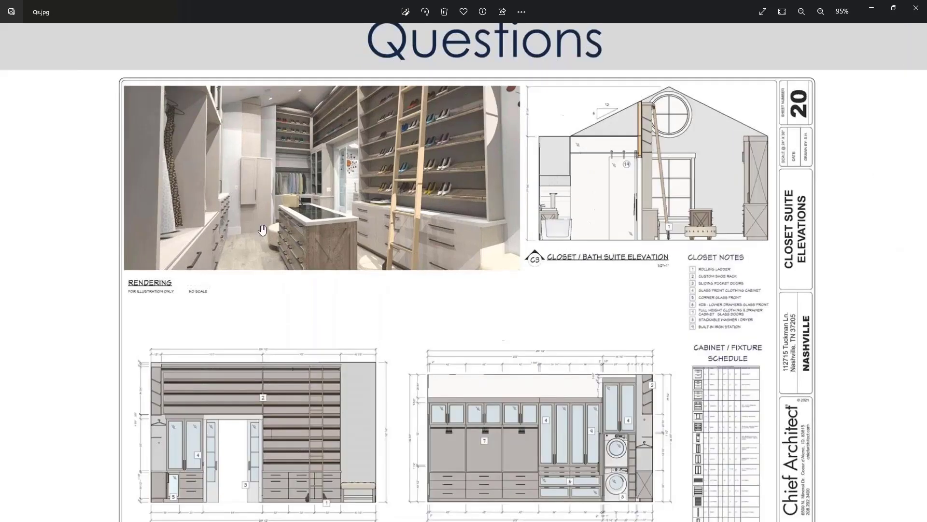
scroll(282, 192, "up", 3)
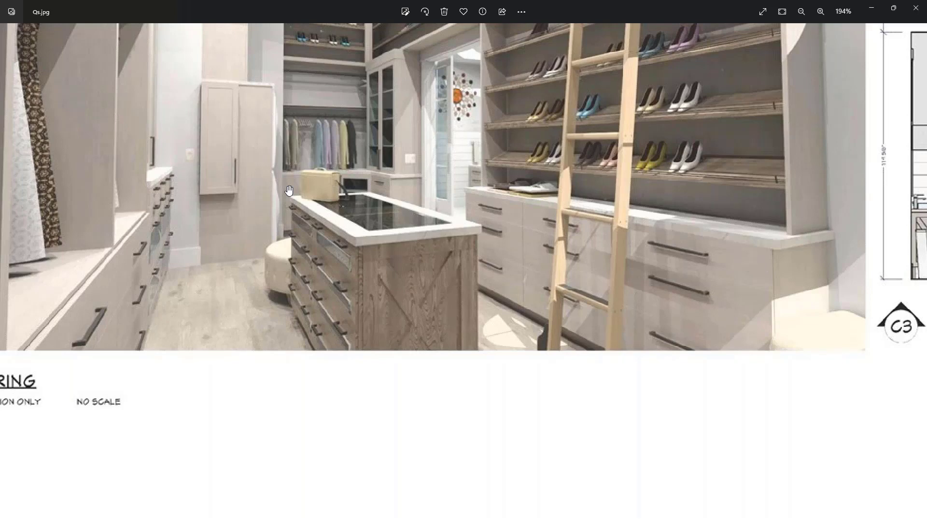
scroll(289, 190, "down", 4)
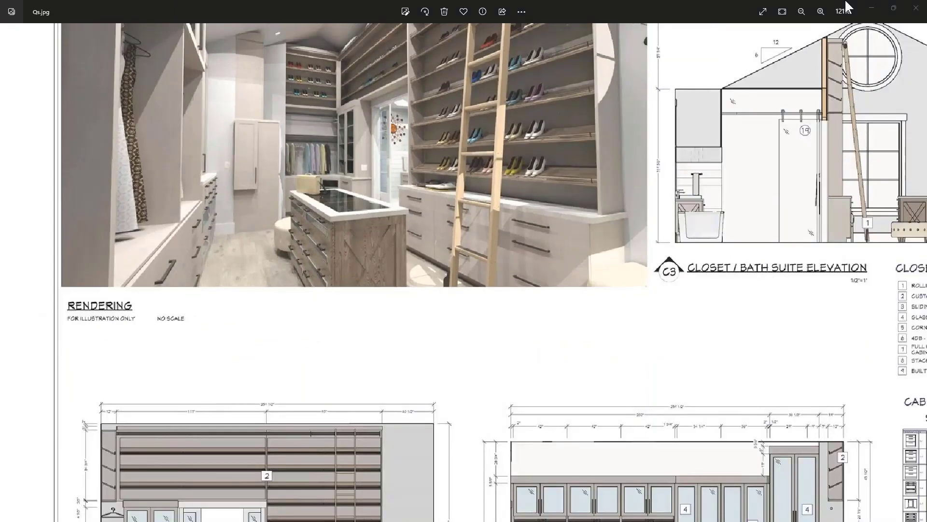
left_click(872, 8)
In the cab-Qs working plan, place a base cabinet in the empty area below the existing cabinets and stretch it to about 60" wide
scroll(194, 133, "down", 1)
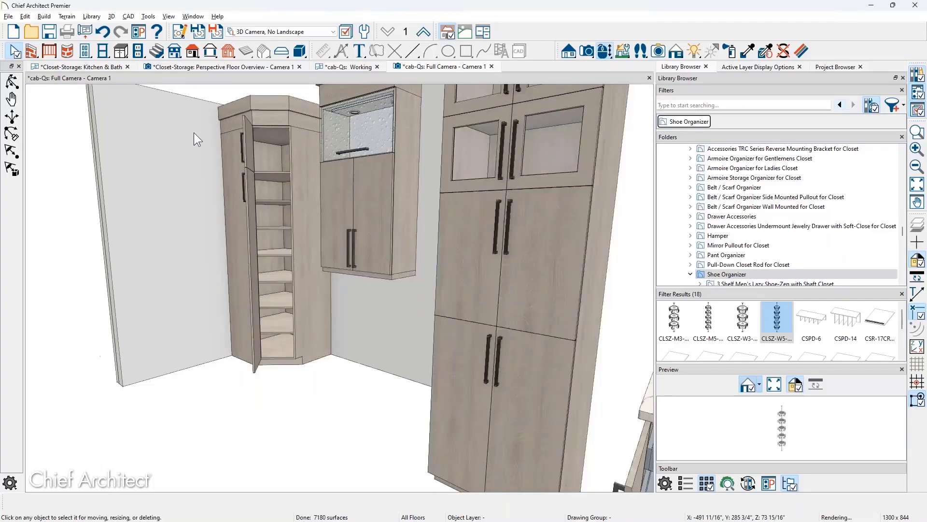
scroll(193, 133, "down", 6)
middle_click_drag(268, 205, 10, 173)
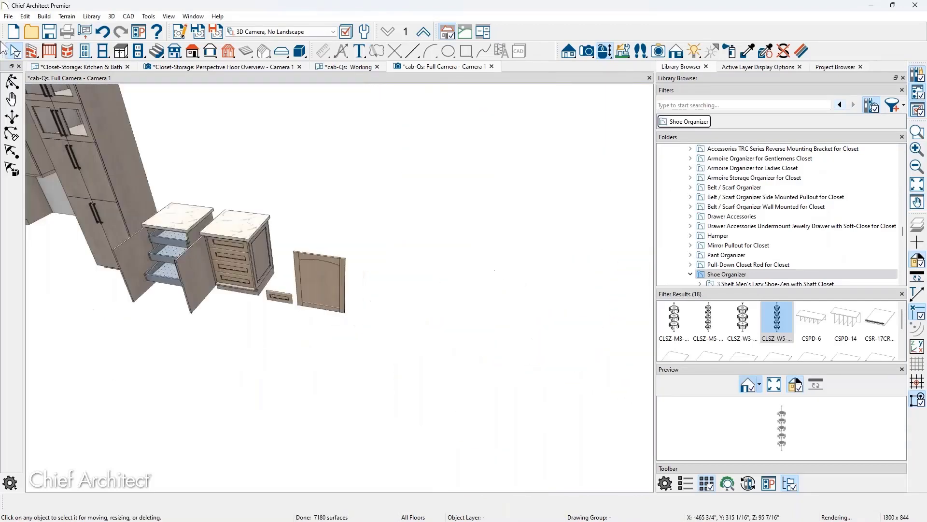
left_click(103, 68)
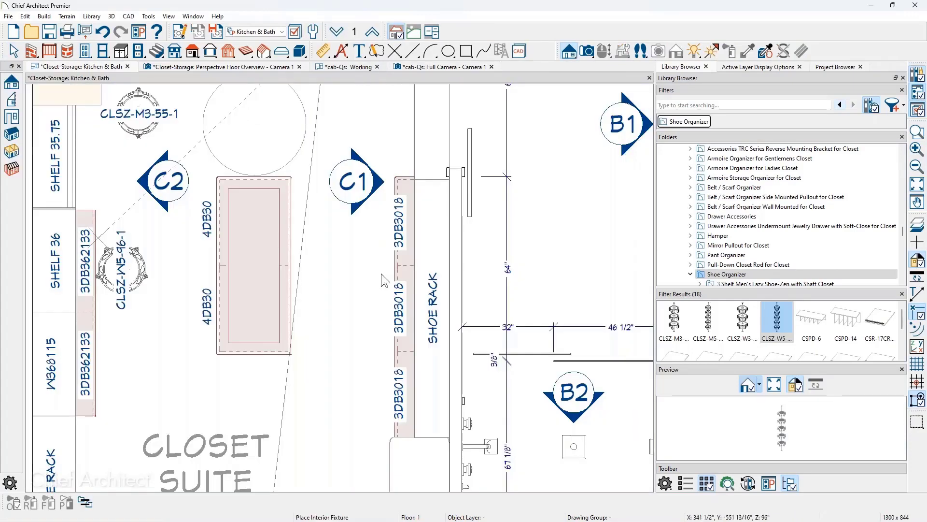
middle_click_drag(375, 301, 210, 187)
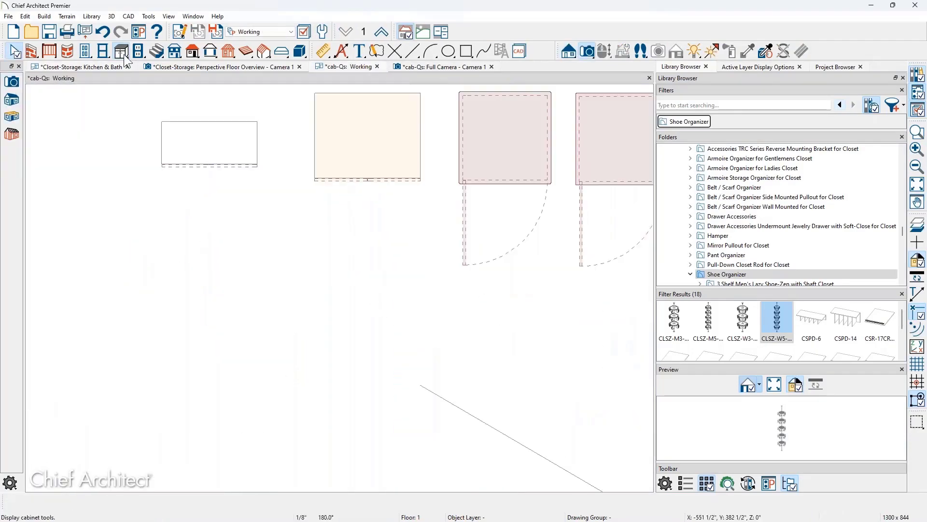
left_click(123, 54)
left_click(233, 345)
scroll(237, 356, "down", 1)
scroll(245, 355, "up", 2)
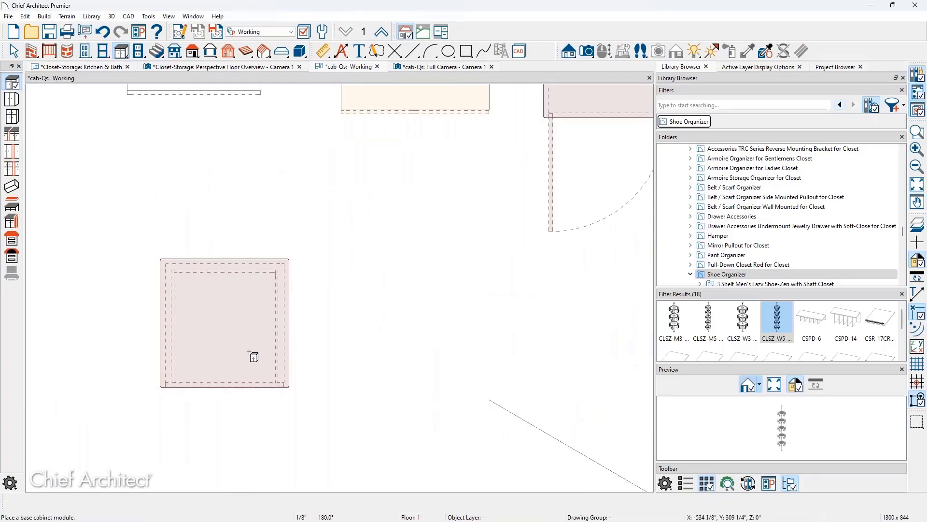
left_click(246, 352)
left_click_drag(285, 323, 466, 322)
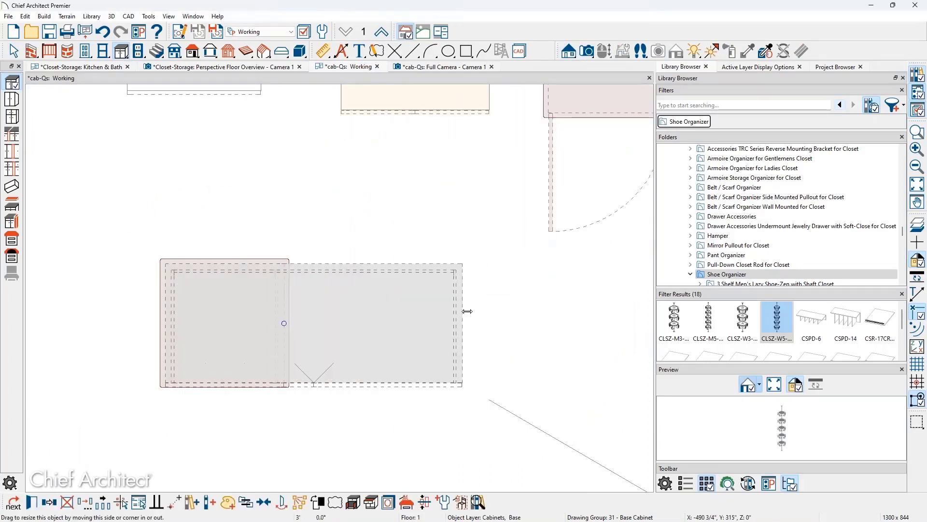
left_click(492, 408)
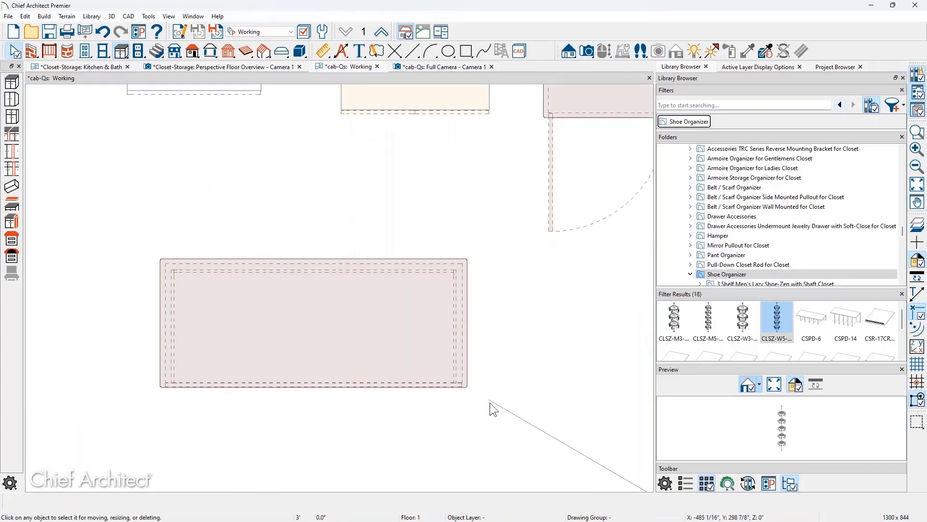
Change the cab-Qs plan view to Kitchen & Bath and generate a custom countertop from the new base cabinet
left_click(273, 31)
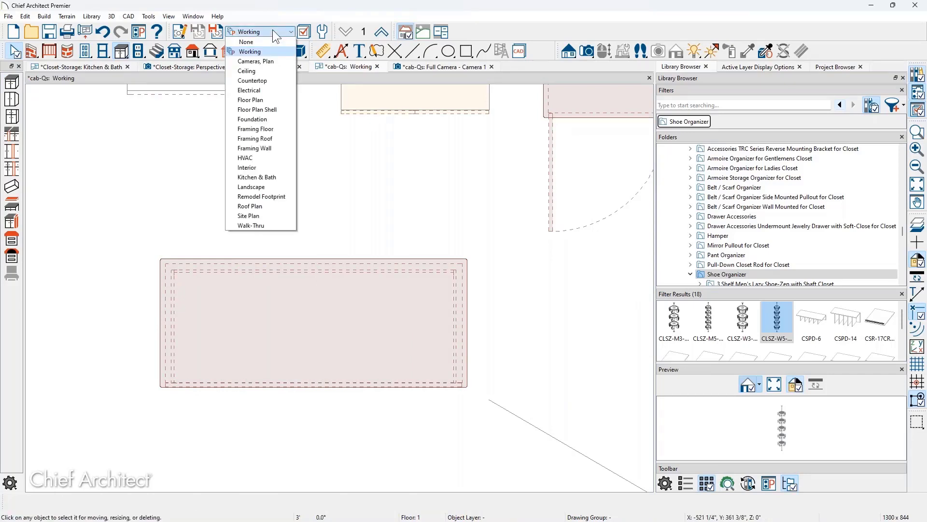
left_click(271, 181)
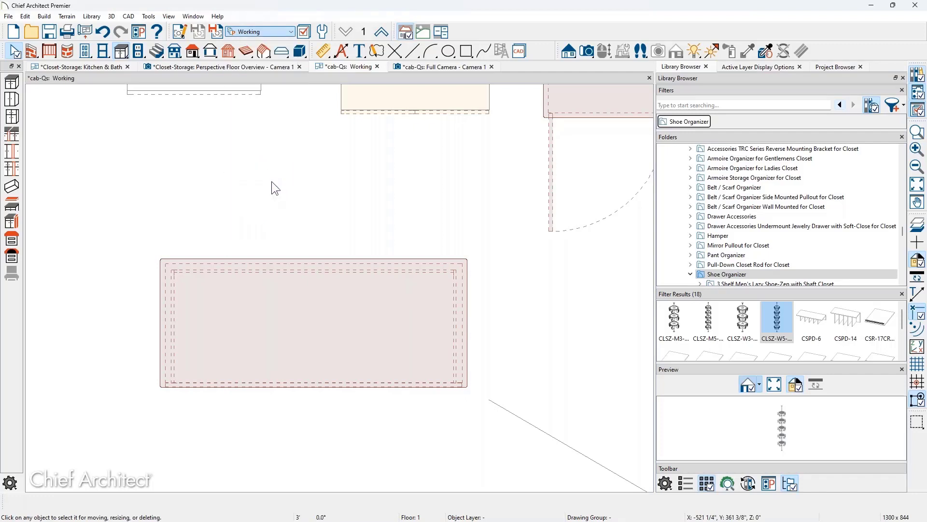
left_click(353, 292)
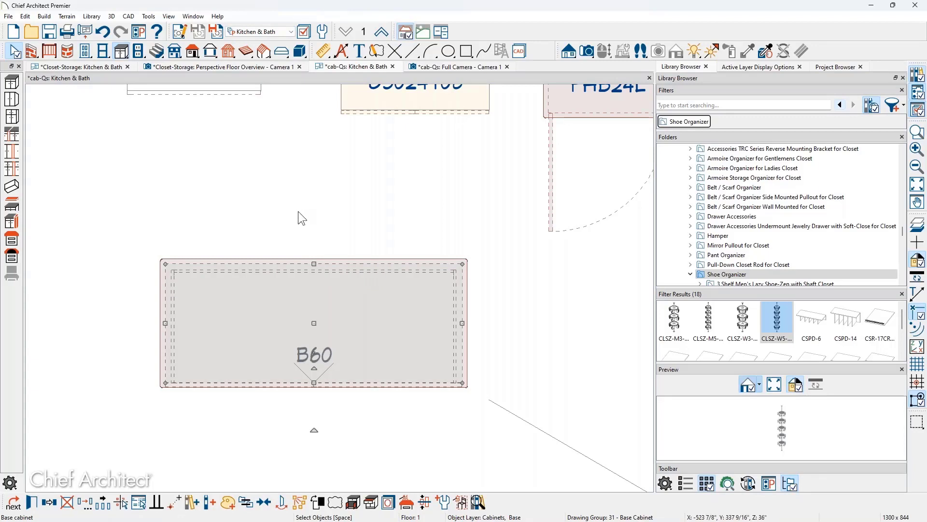
left_click(407, 502)
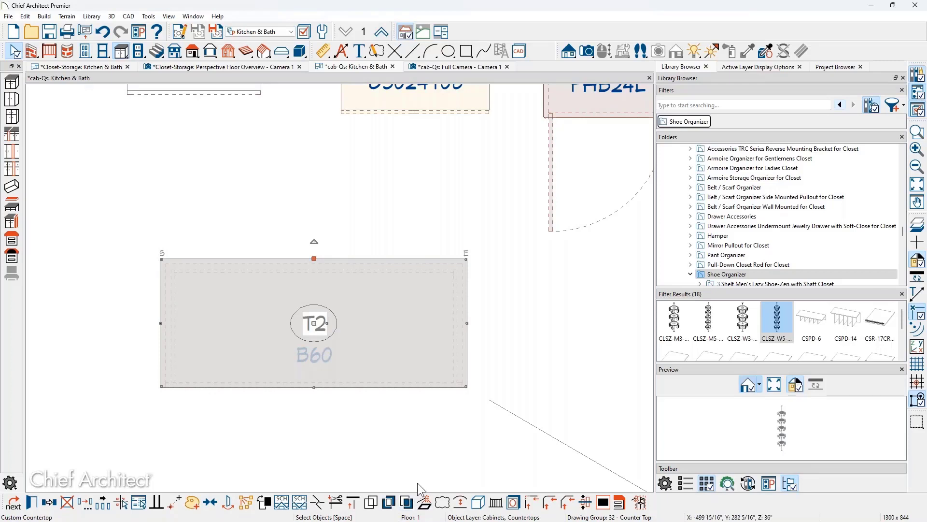
Cut a rectangular hole in the custom countertop, leaving a border on all sides, and check the opening in the 3D camera view
left_click(604, 505)
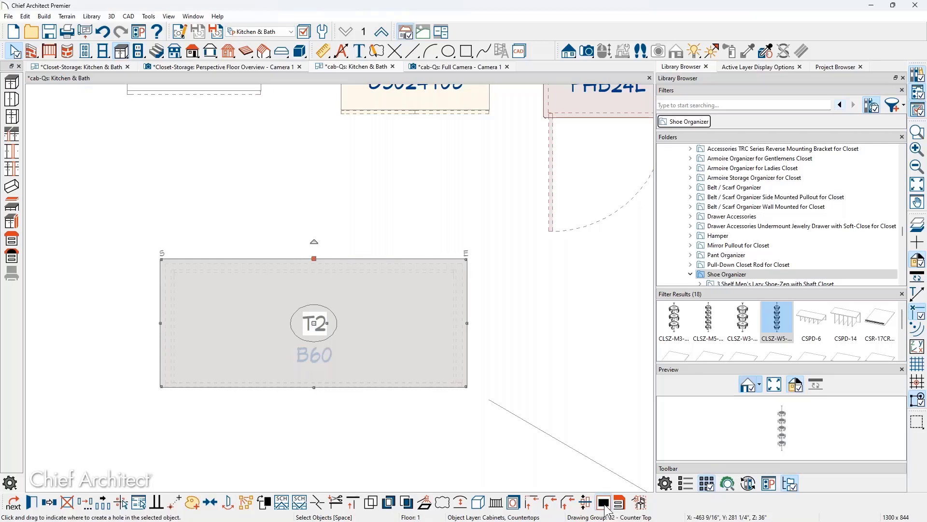
left_click_drag(190, 288, 439, 364)
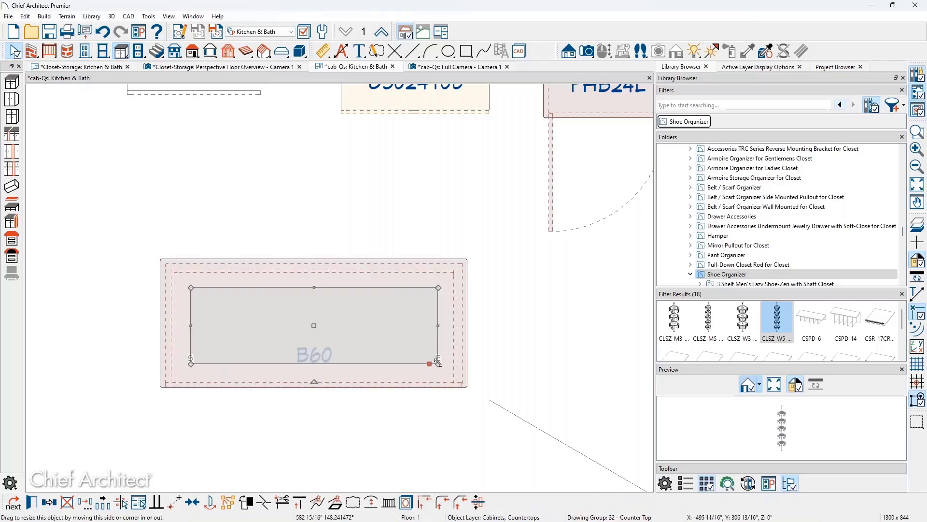
left_click(461, 67)
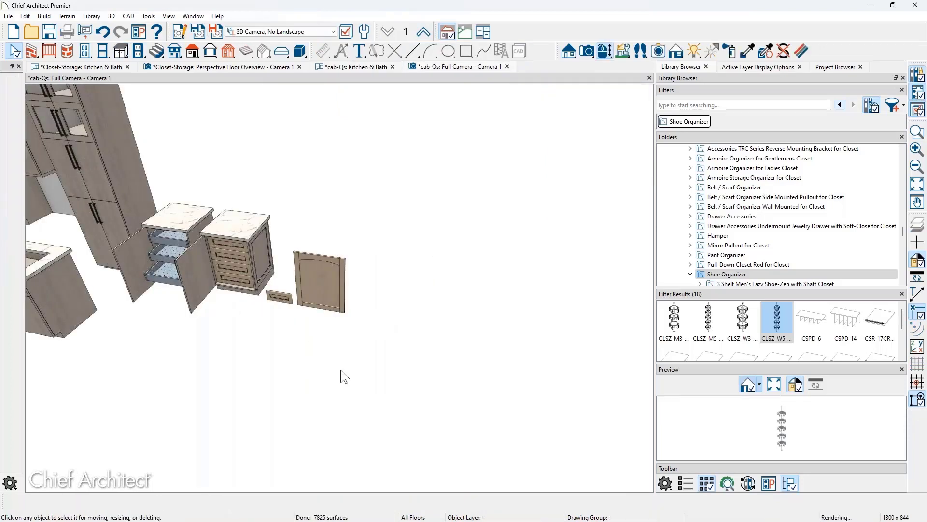
middle_click_drag(369, 361, 594, 371)
middle_click_drag(333, 292, 207, 271)
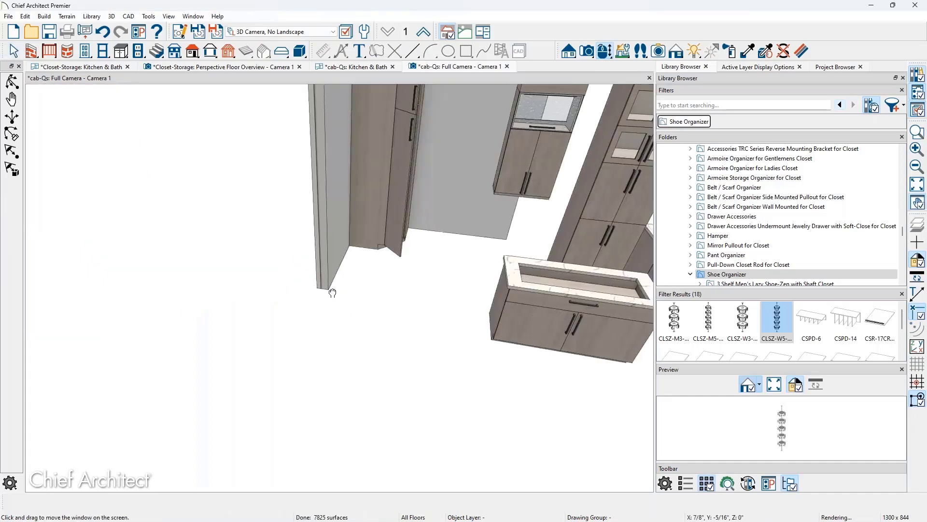
scroll(488, 271, "up", 2)
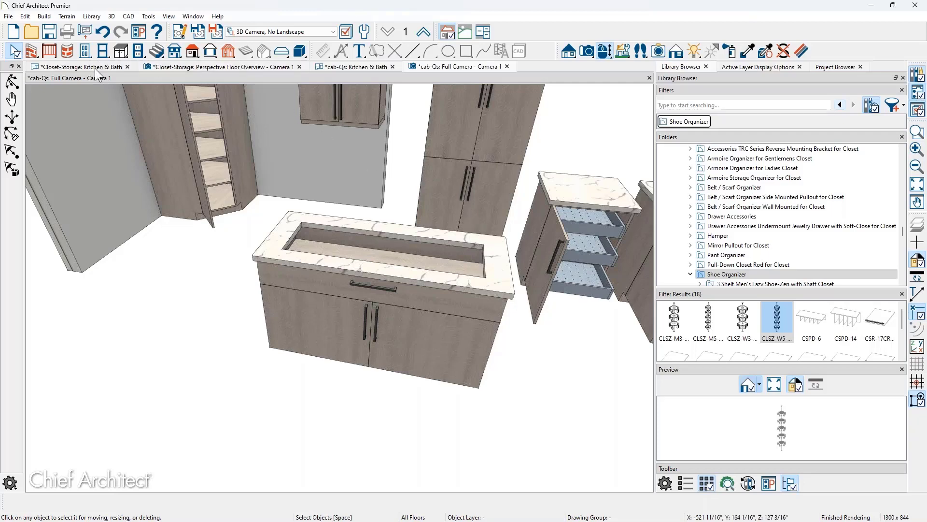
Draw a rectangular custom countertop in the plan that fills the hole, from its upper-left to its lower-right corner
left_click(375, 65)
left_click(219, 366)
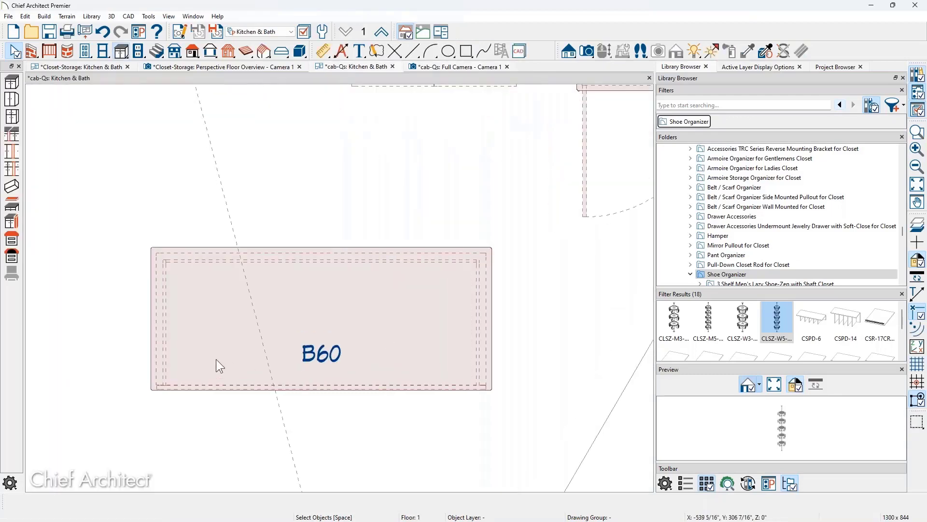
left_click(186, 348)
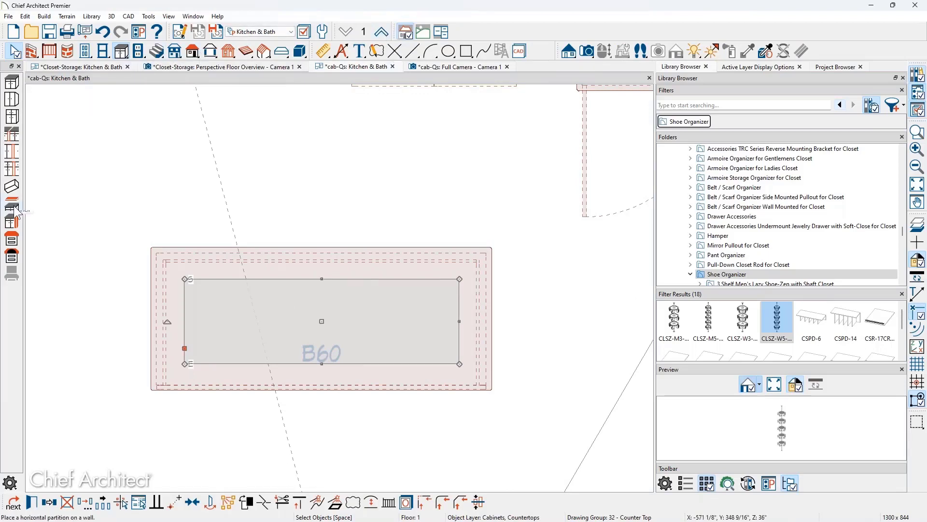
left_click(12, 240)
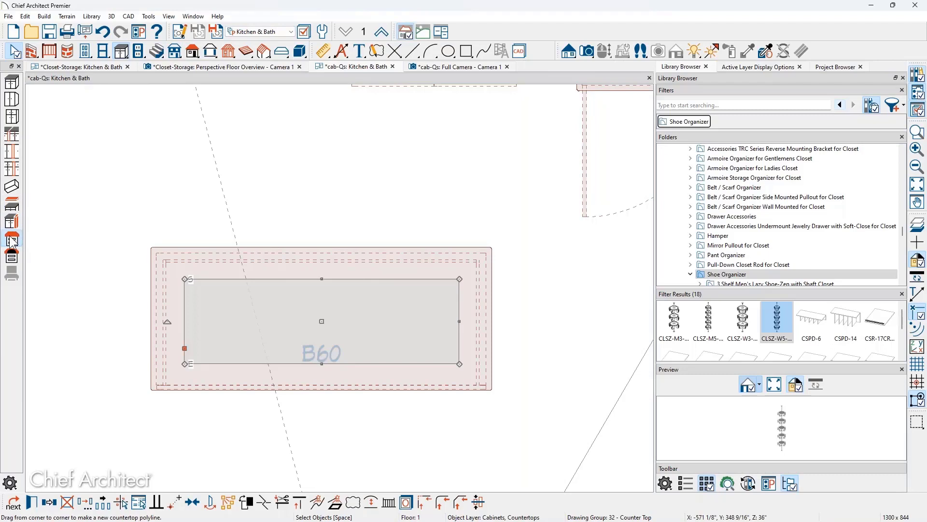
left_click_drag(184, 279, 457, 360)
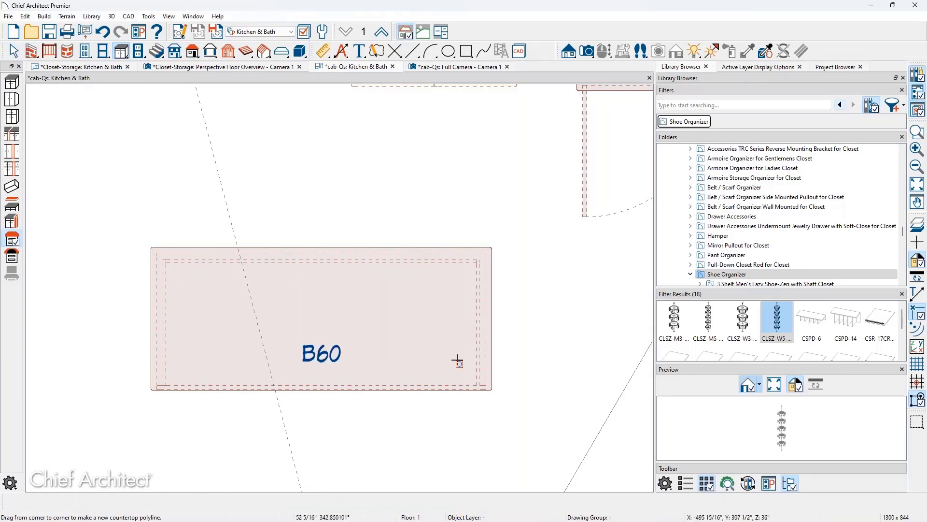
Apply the Rain Water Glass material to the inset countertop in the 3D camera view
left_click(262, 68)
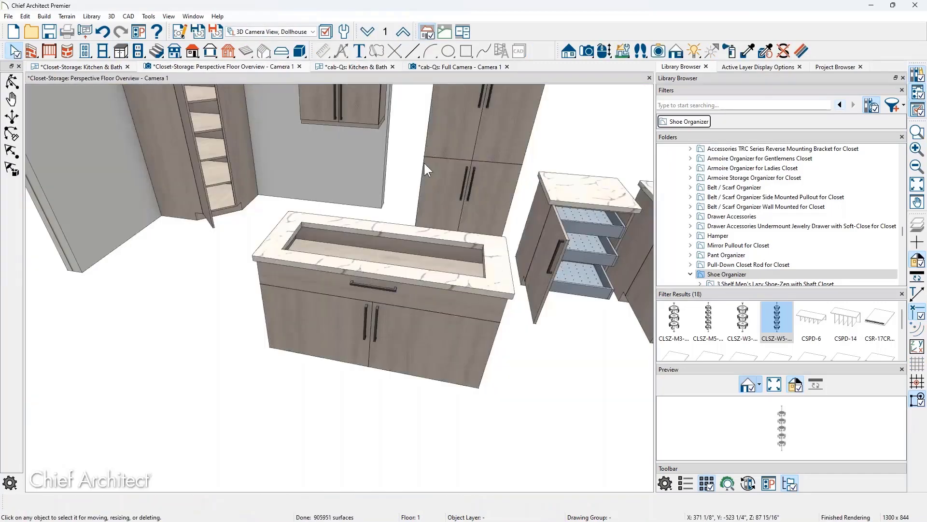
middle_click_drag(463, 251, 426, 303)
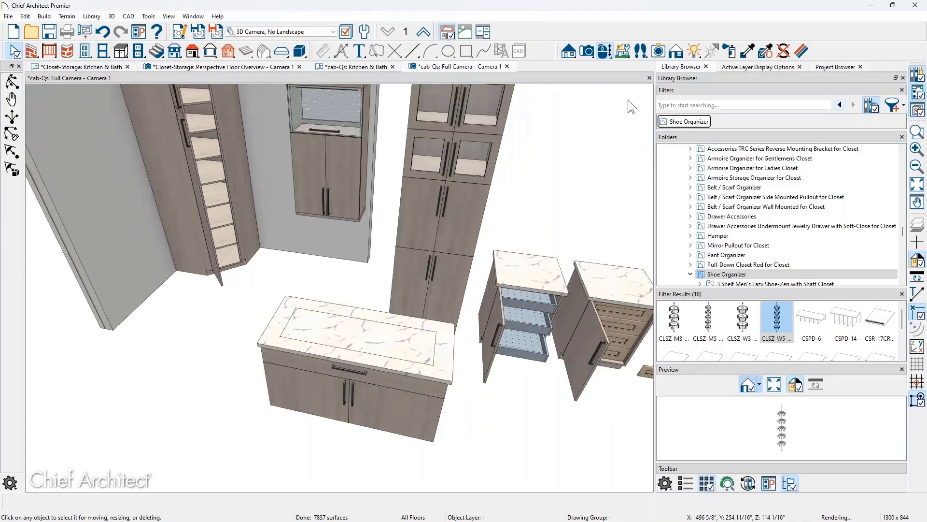
left_click(748, 51)
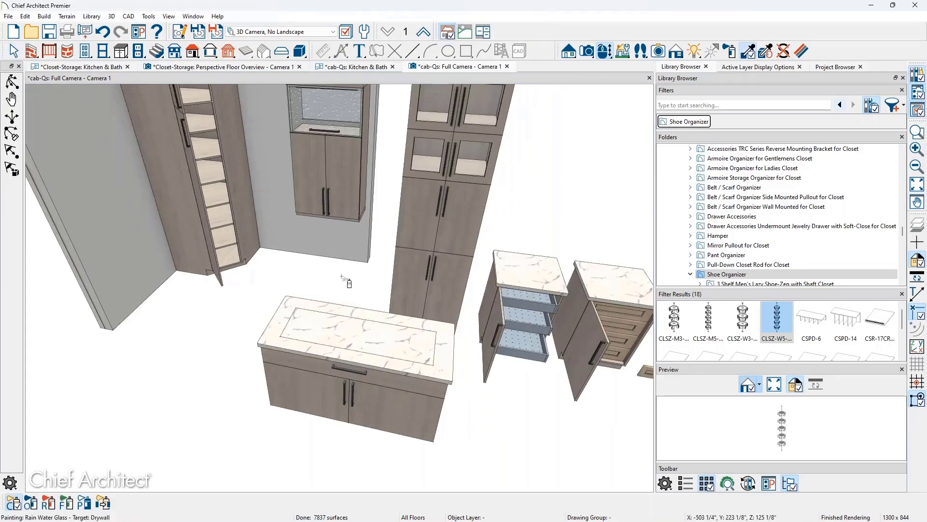
left_click(347, 335)
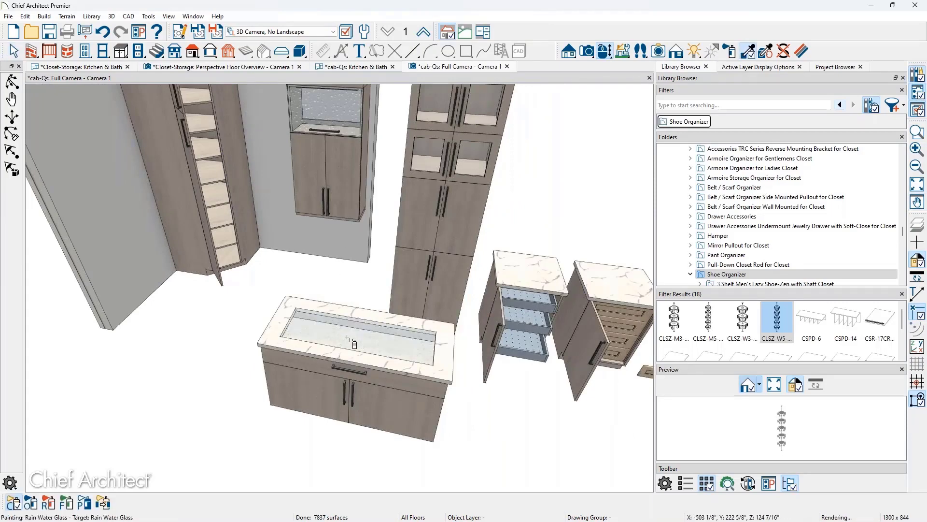
Examine the glass inset in the island countertop in the 3D camera view and leave the material painter
scroll(347, 335, "up", 3)
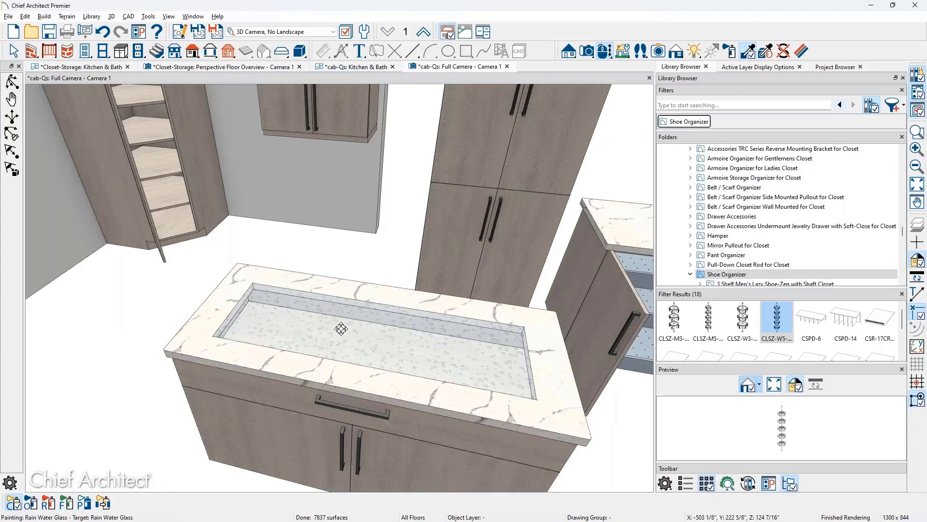
scroll(341, 329, "down", 5)
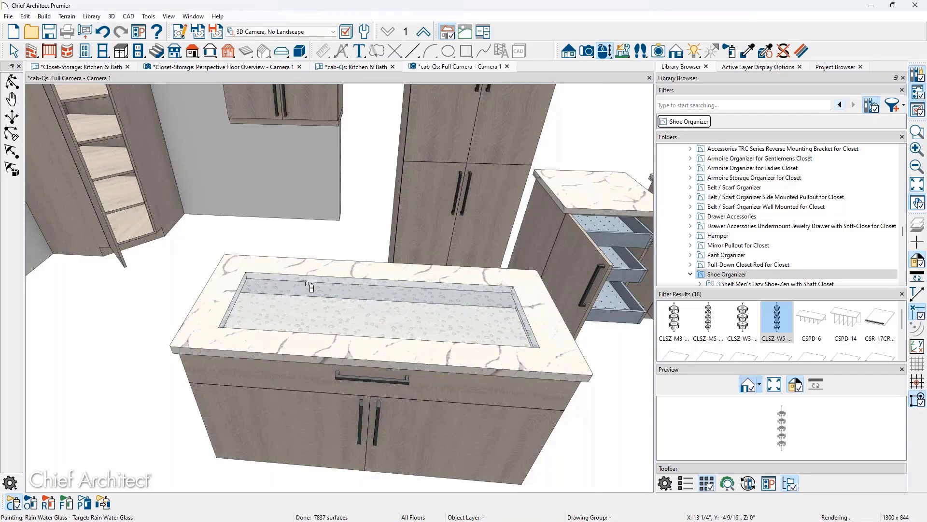
scroll(311, 288, "down", 2)
scroll(312, 288, "down", 2)
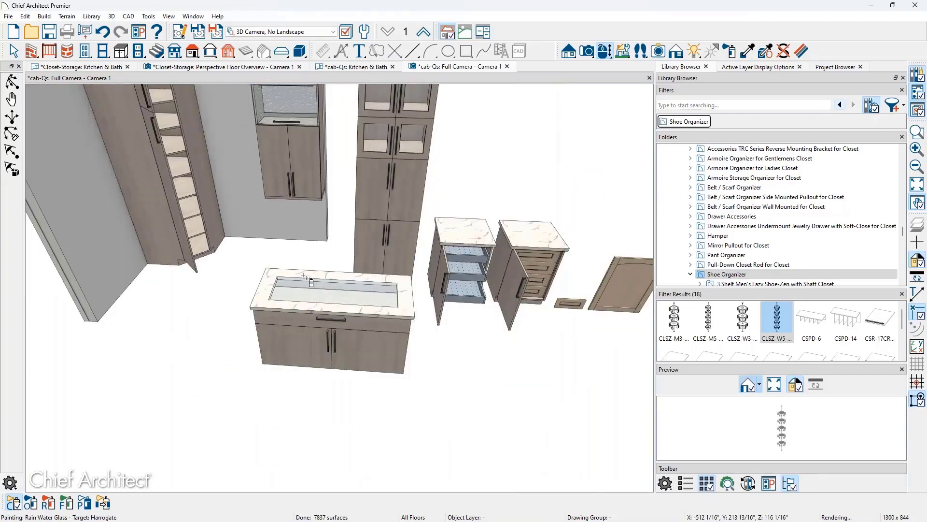
middle_click_drag(303, 275, 262, 392)
key("space")
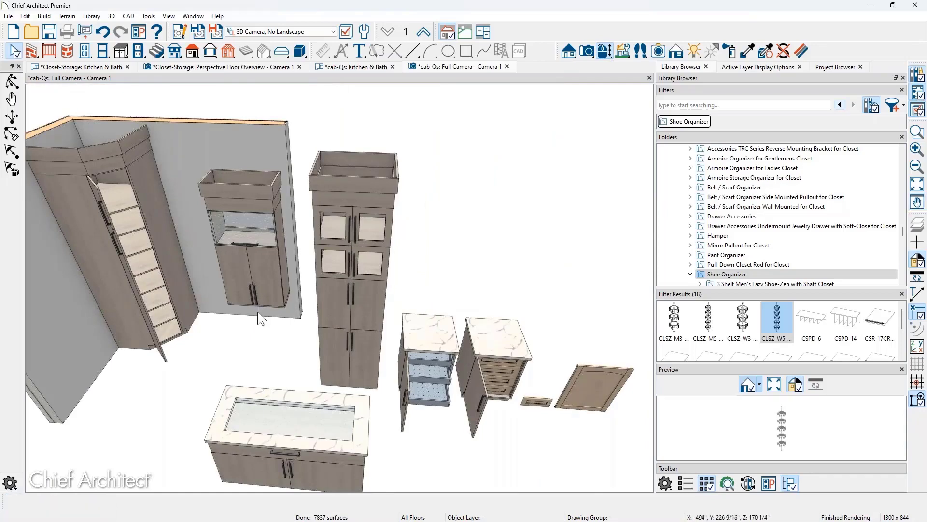
Open the doors of the glass-fronted wall cabinet and examine the light fixtures under its top
middle_click_drag(258, 309, 277, 266)
scroll(276, 265, "up", 5)
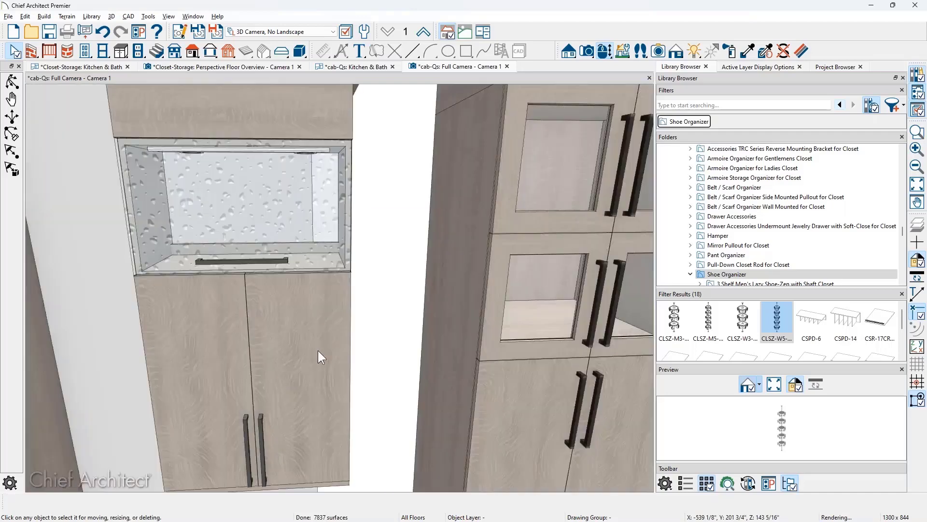
middle_click_drag(317, 350, 347, 433)
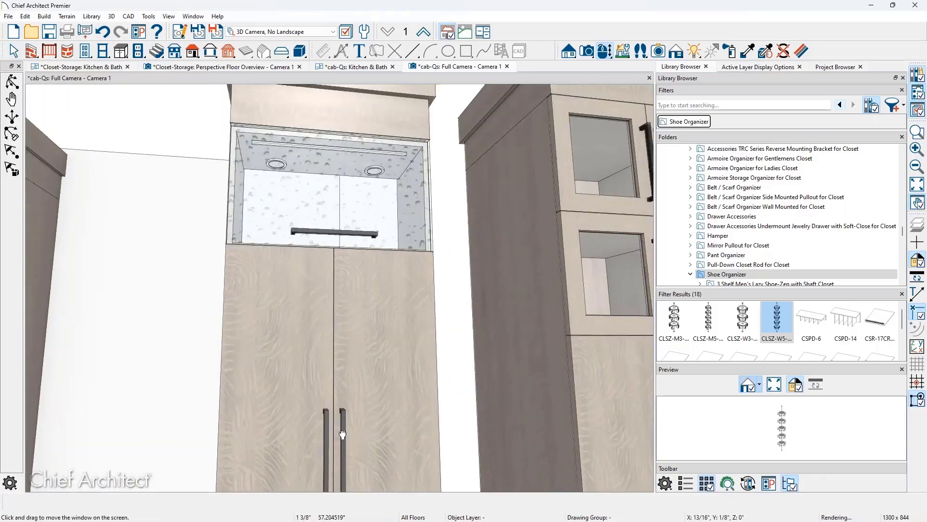
scroll(344, 308, "up", 5)
scroll(343, 336, "down", 3)
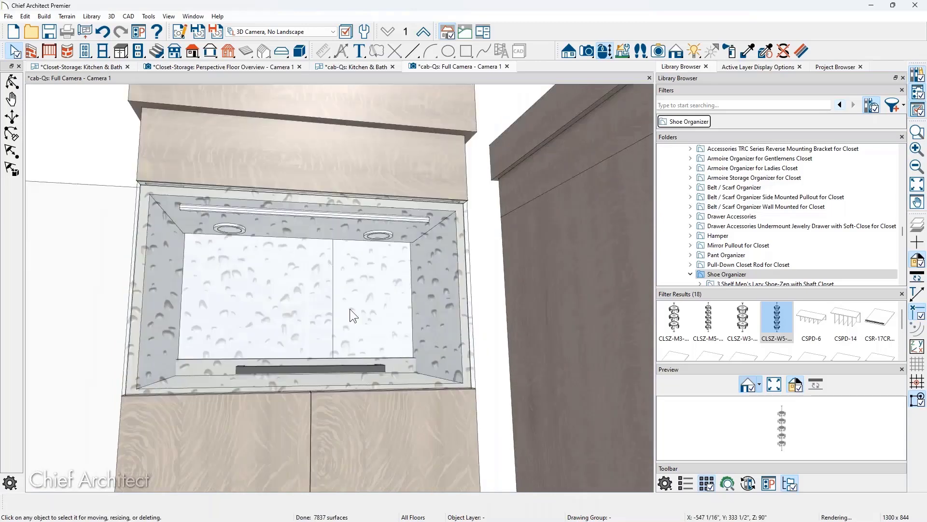
left_click(350, 309)
left_click(300, 502)
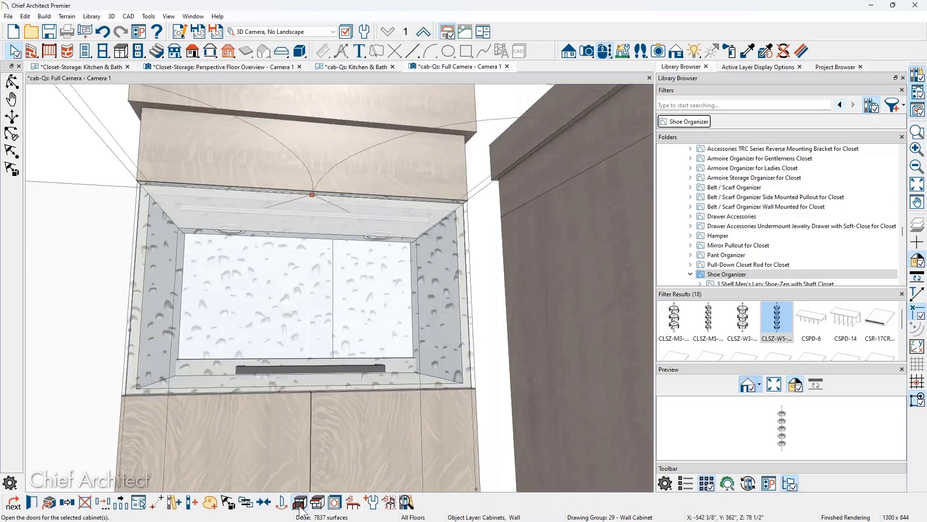
mouse_move(312, 471)
left_mouse_down()
mouse_move(325, 470)
mouse_move(320, 476)
left_mouse_up()
middle_click_drag(312, 478, 292, 490)
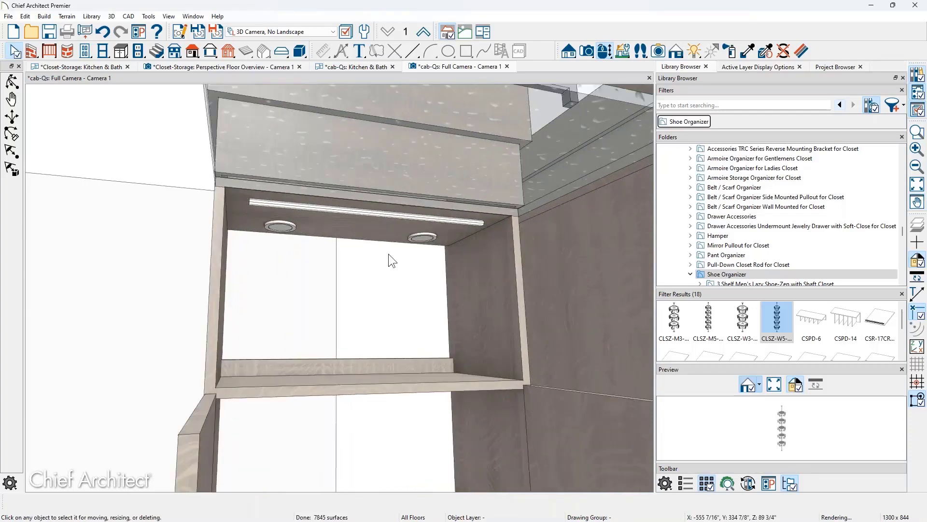
scroll(388, 254, "up", 3)
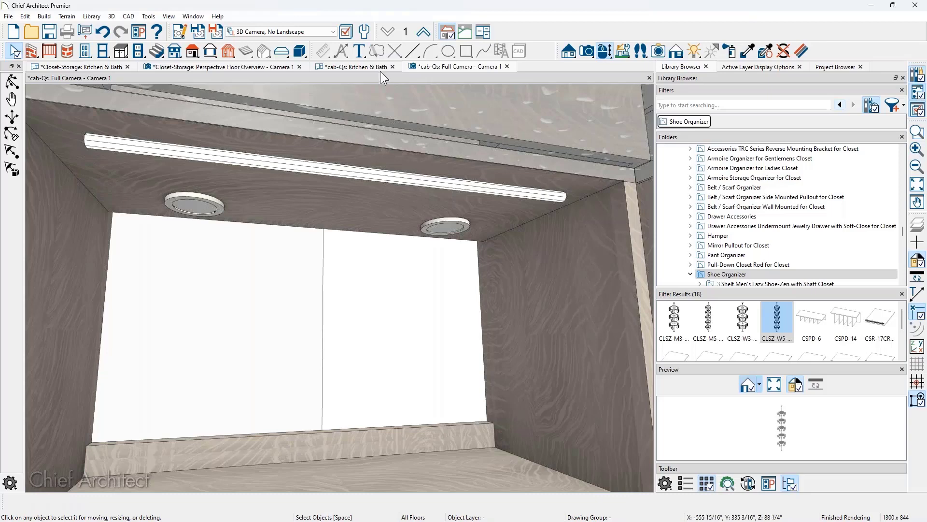
Change the cab-Qs plan view to Electrical and look at the light symbols inside the wall cabinet
left_click(353, 66)
scroll(364, 180, "down", 5)
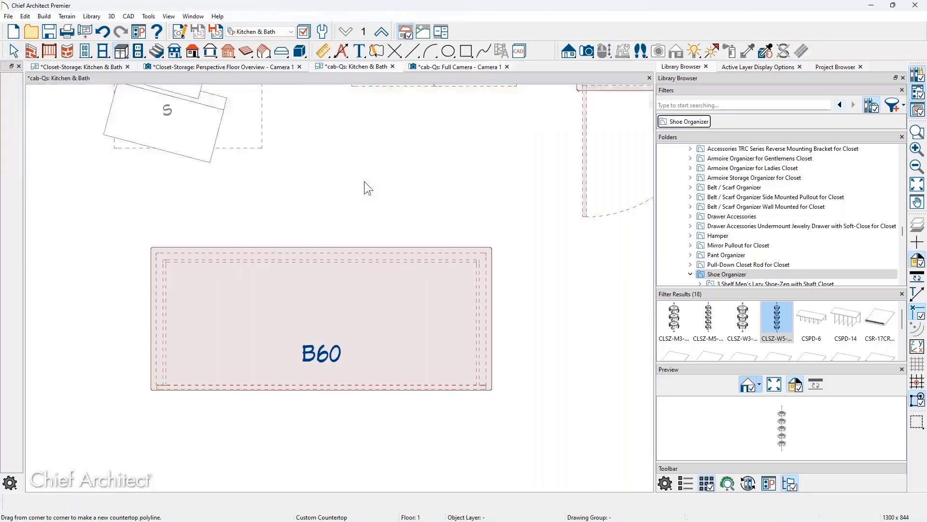
middle_click_drag(361, 177, 331, 296)
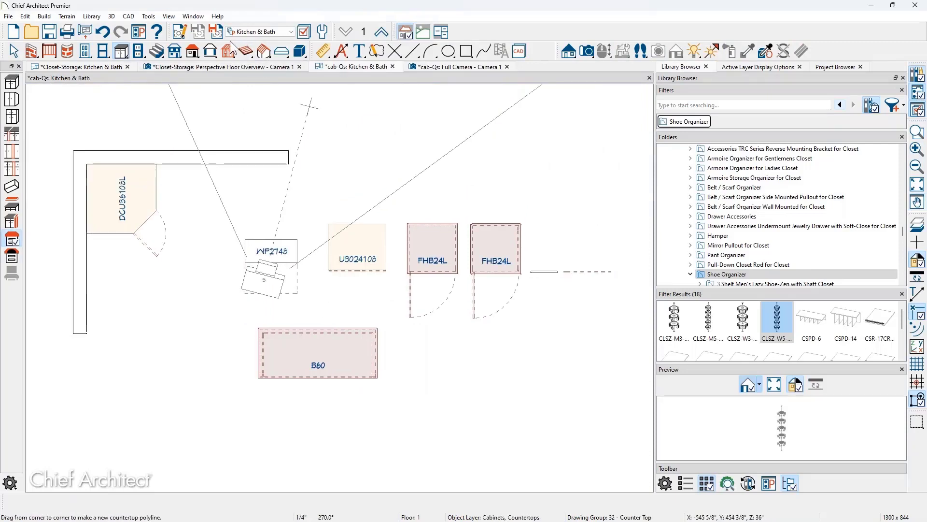
left_click(268, 32)
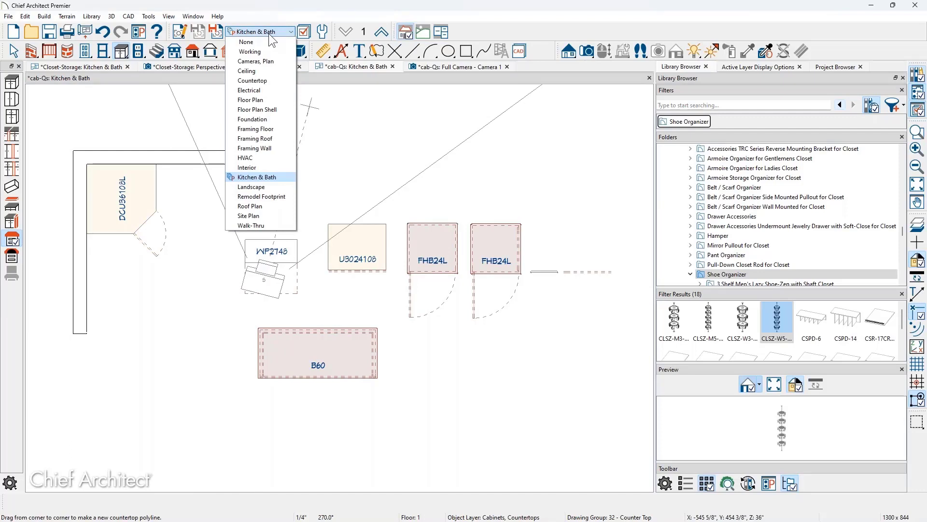
left_click(256, 90)
scroll(261, 251, "up", 5)
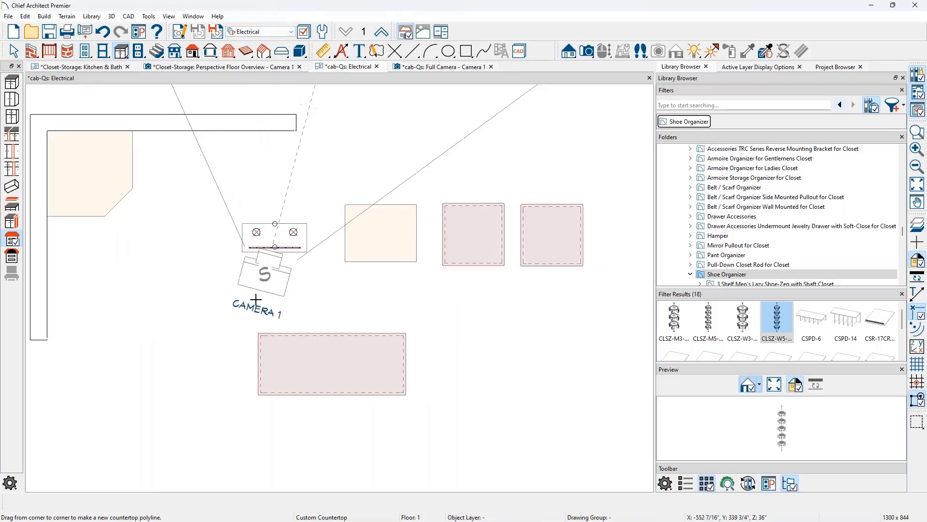
key("space")
scroll(261, 249, "up", 1)
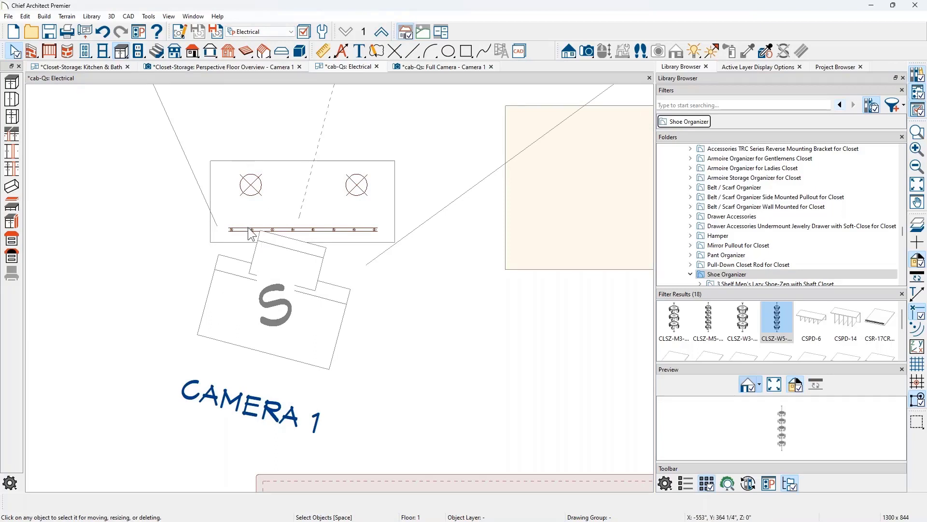
Draw a horizontal rope light about 11 1/2" long in the open space to the left of the wall cabinet
left_click(138, 50)
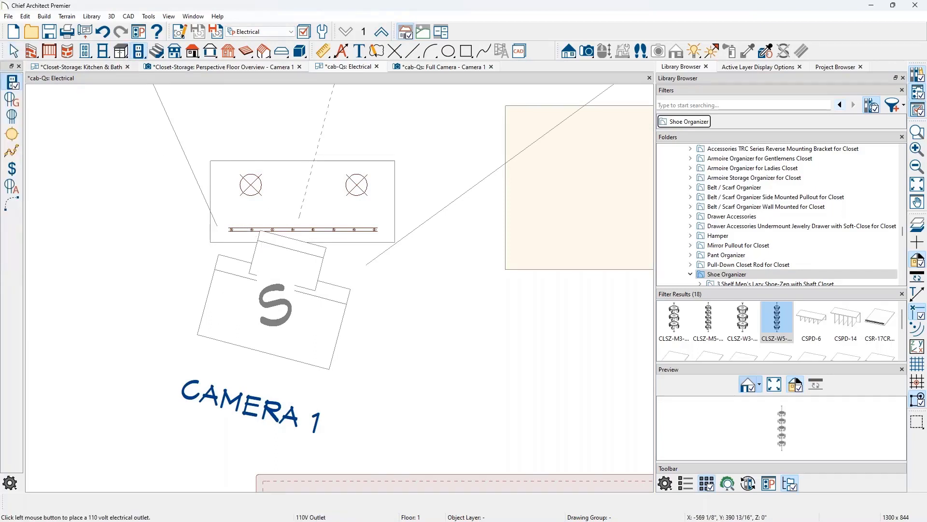
left_click(13, 153)
left_click_drag(81, 238, 160, 237)
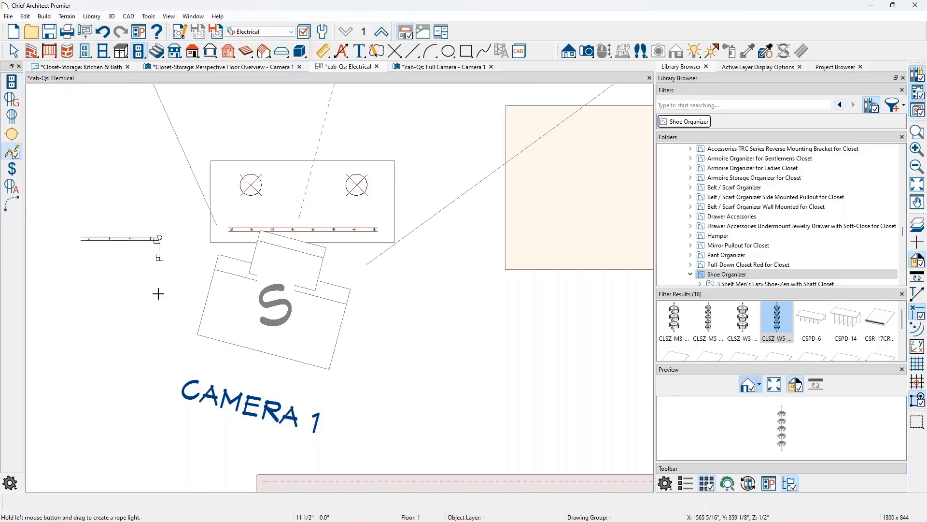
key("Escape")
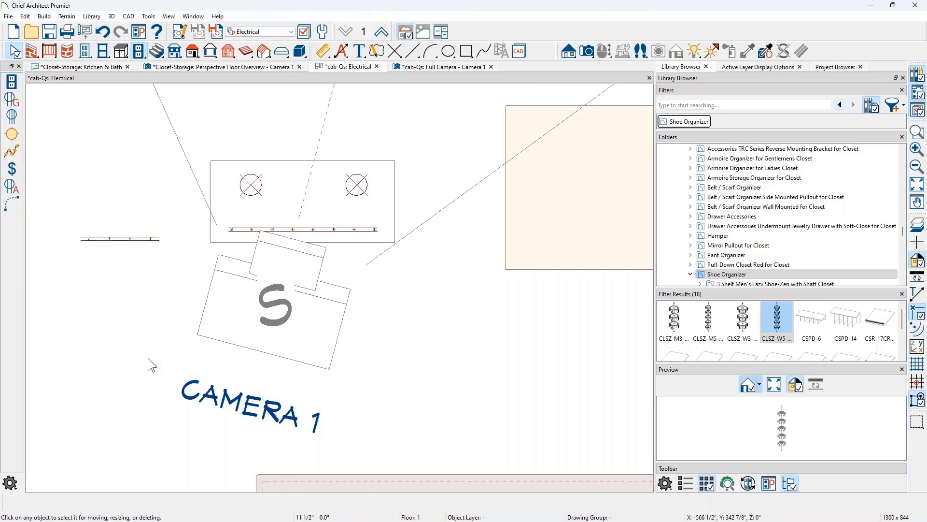
Set the new rope light's height off the finished floor to 54"
left_click(125, 238)
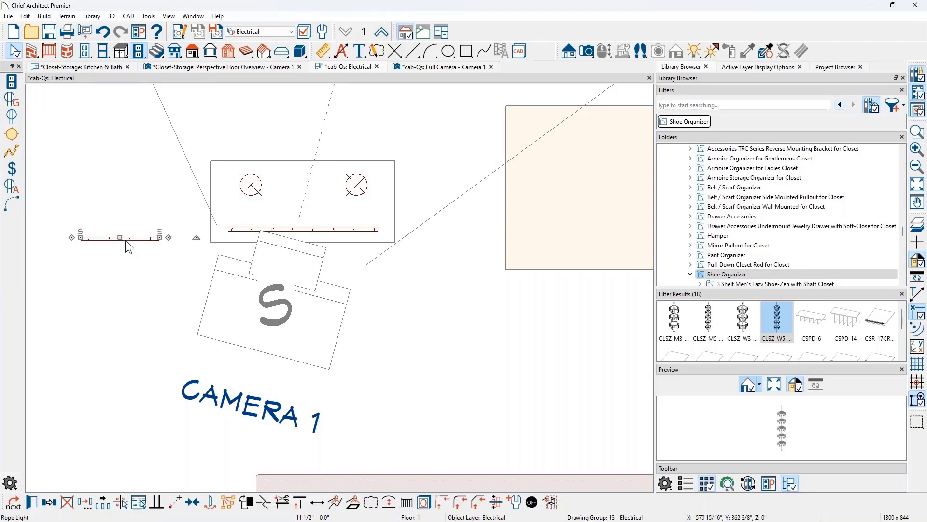
double_click(125, 238)
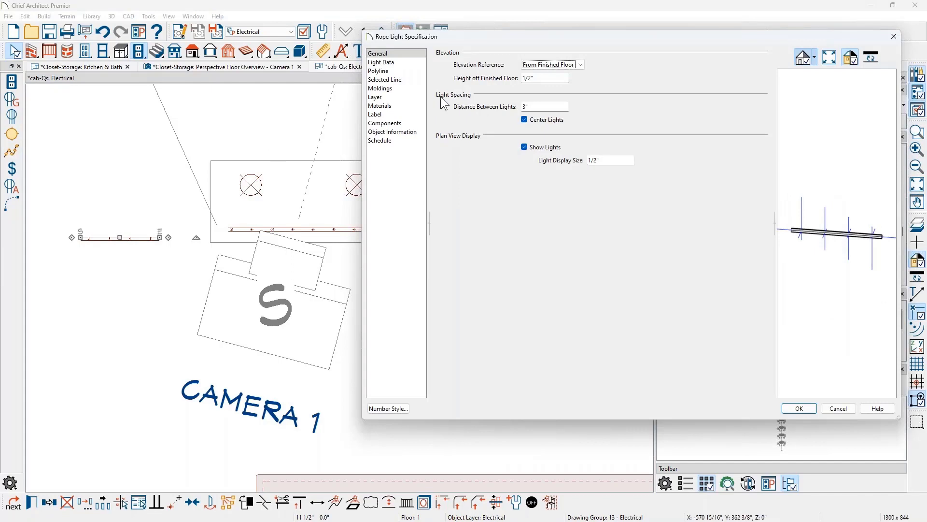
left_click(545, 80)
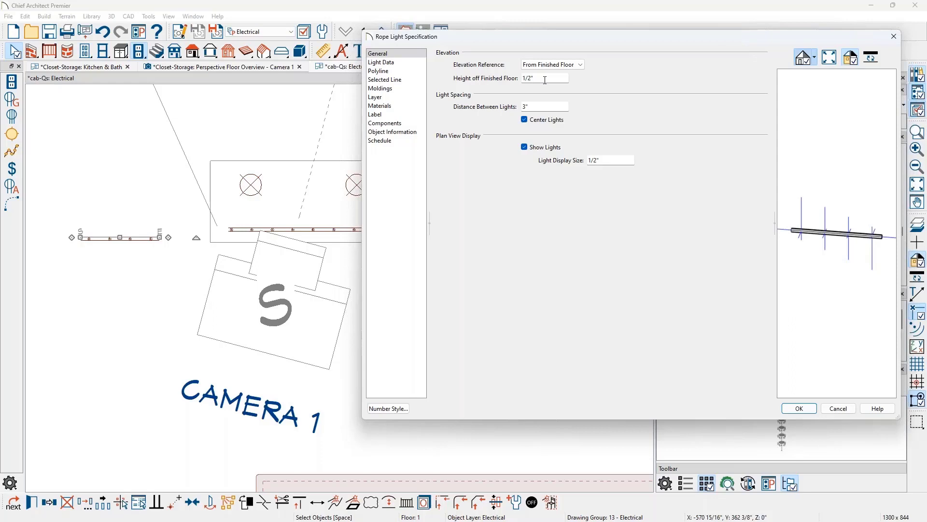
double_click(545, 79)
type("54")
key("Tab")
left_click(809, 409)
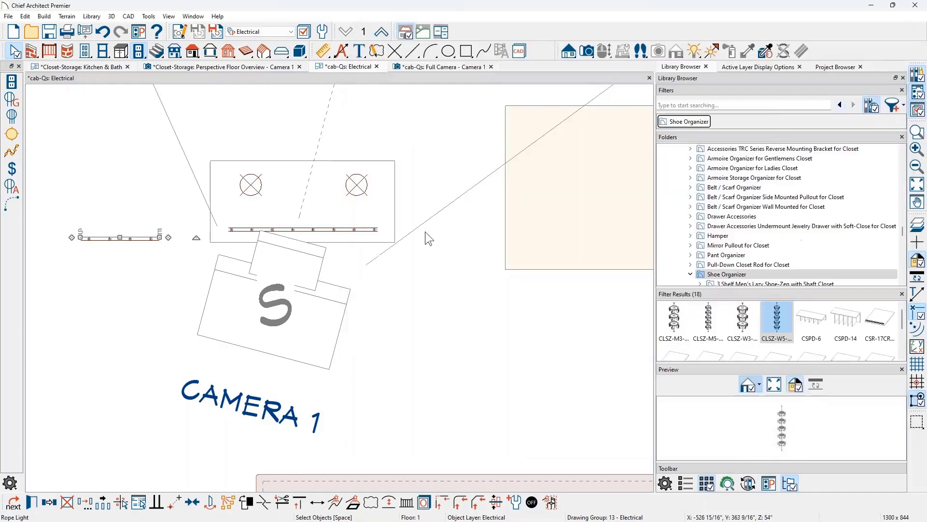
Search the library for "puck" and show the Puck light in its Cabinet lighting folder
left_click(703, 105)
type("puck")
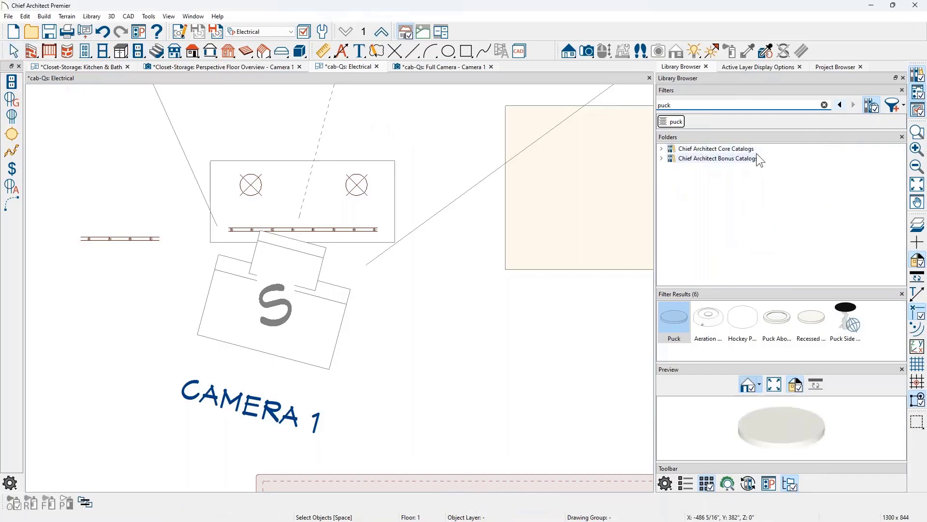
right_click(672, 333)
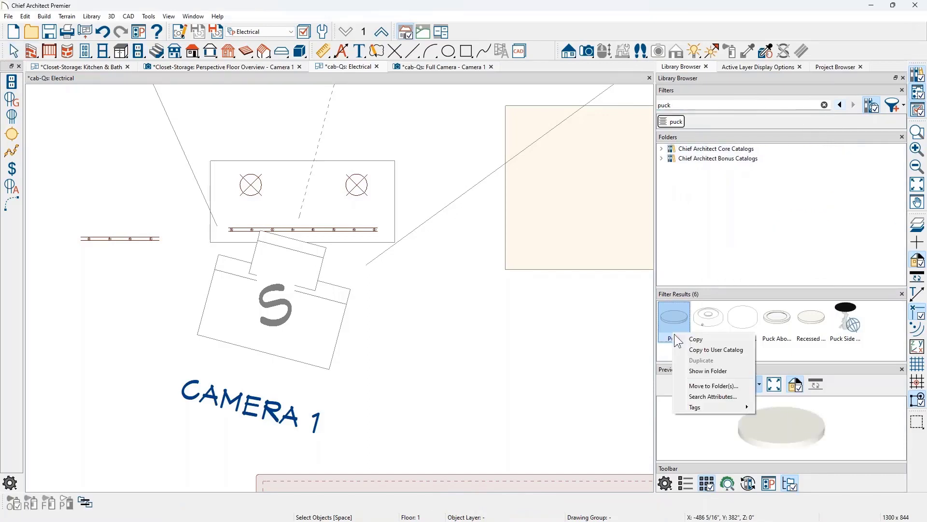
left_click(698, 370)
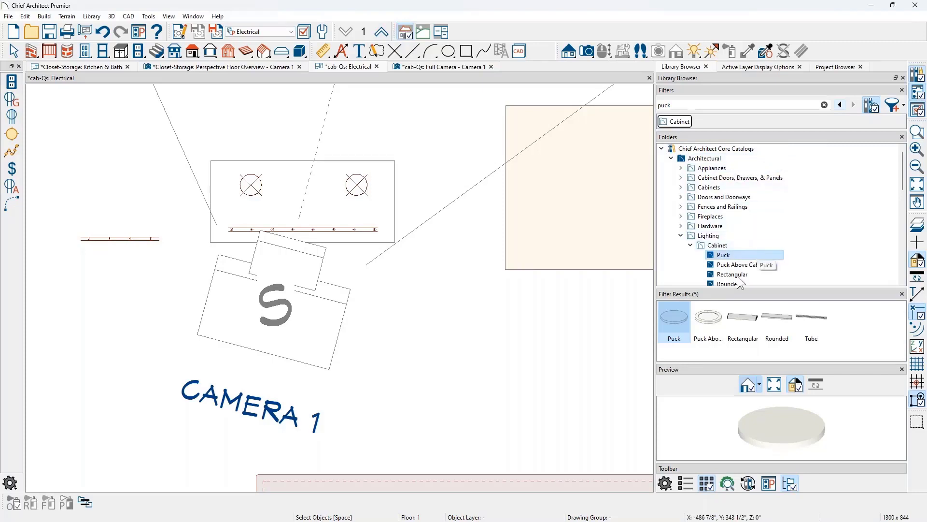
scroll(754, 252, "down", 1)
left_click(747, 226)
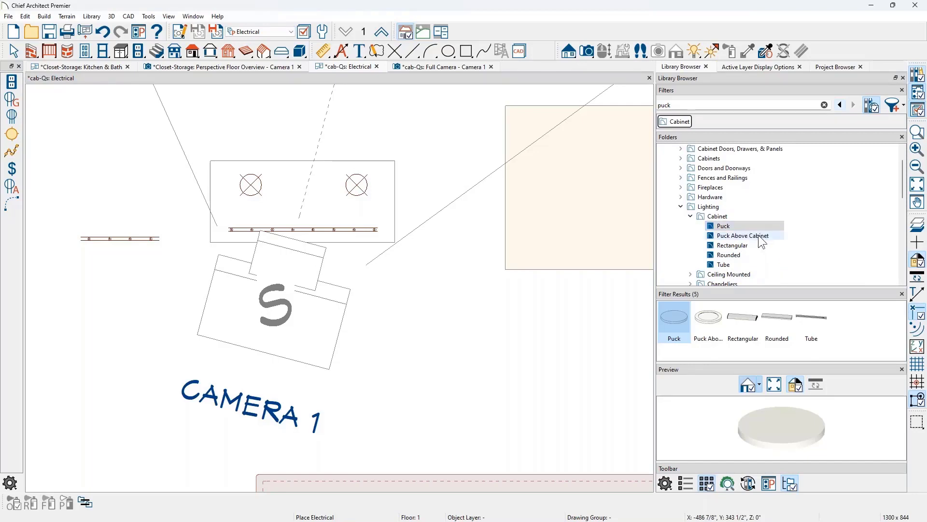
Place a Puck Above Cabinet light in the plan between the new rope light and the wall cabinet
left_click(758, 235)
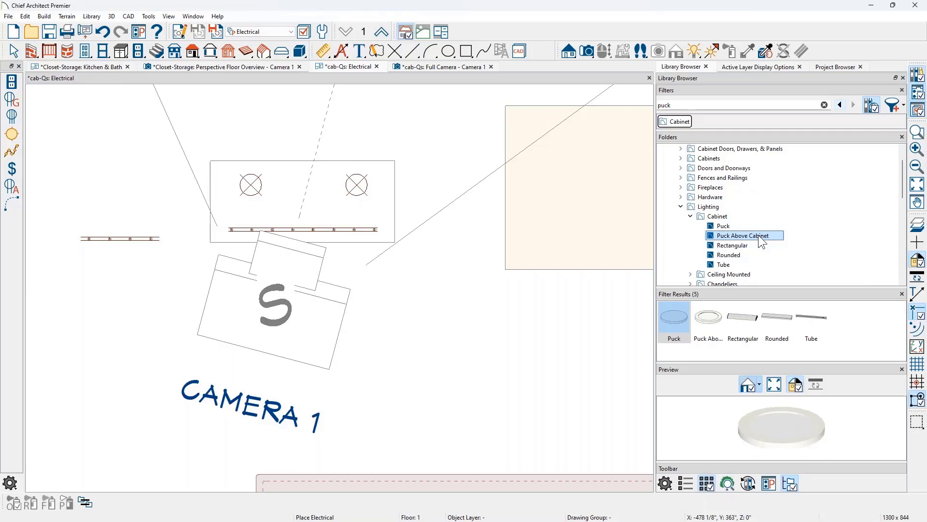
key("space")
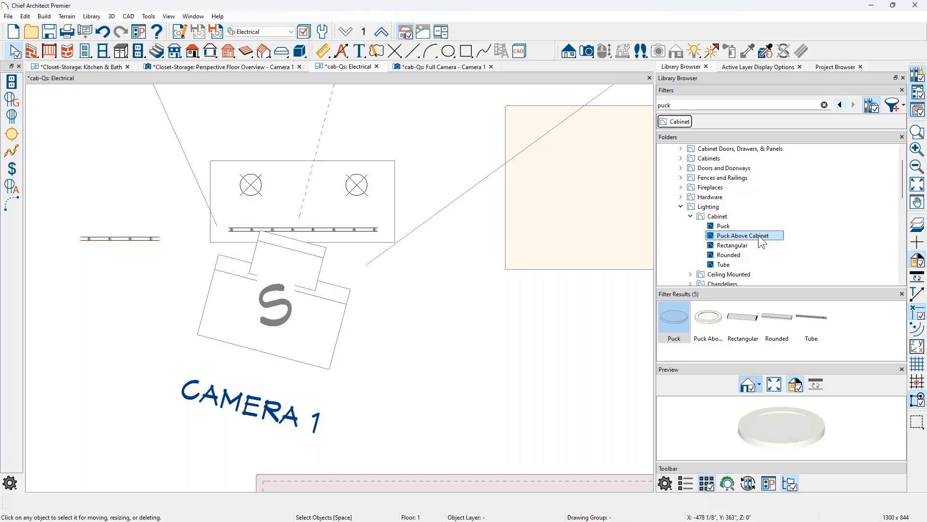
left_click(756, 236)
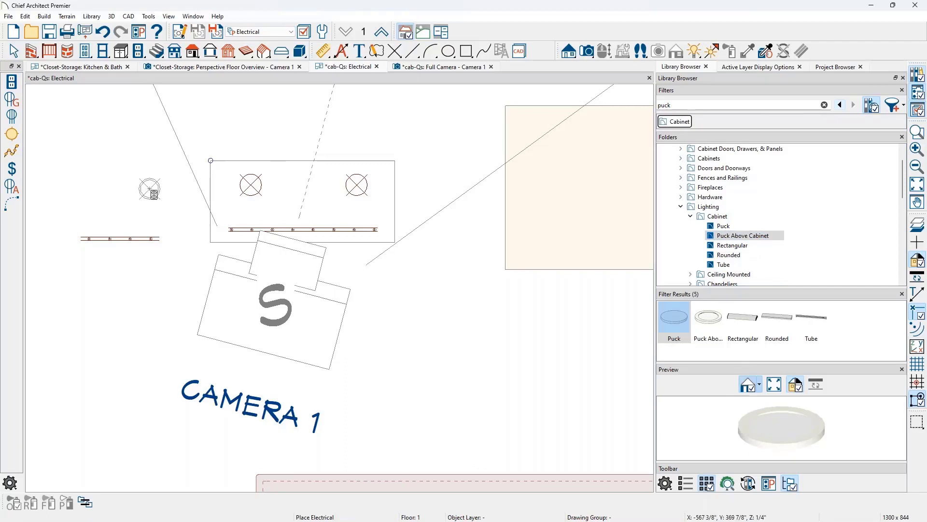
left_click(181, 220)
key("space")
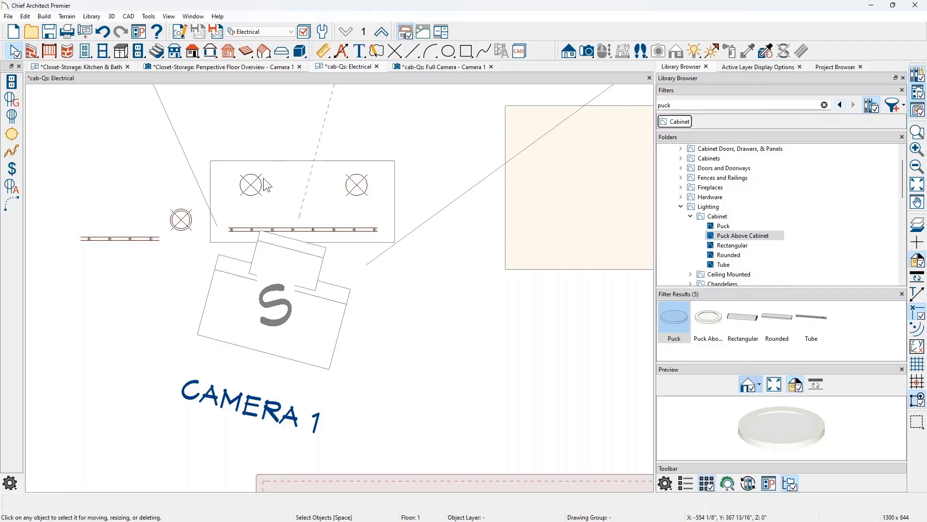
Create a cross section/elevation view from in front of the new rope light, looking toward the back wall
left_click(570, 50)
left_click(12, 100)
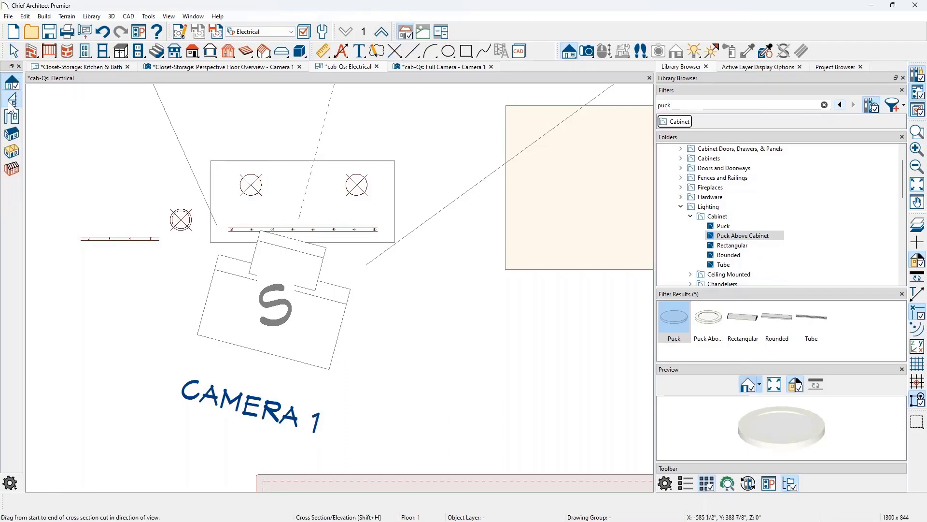
left_click_drag(140, 305, 139, 216)
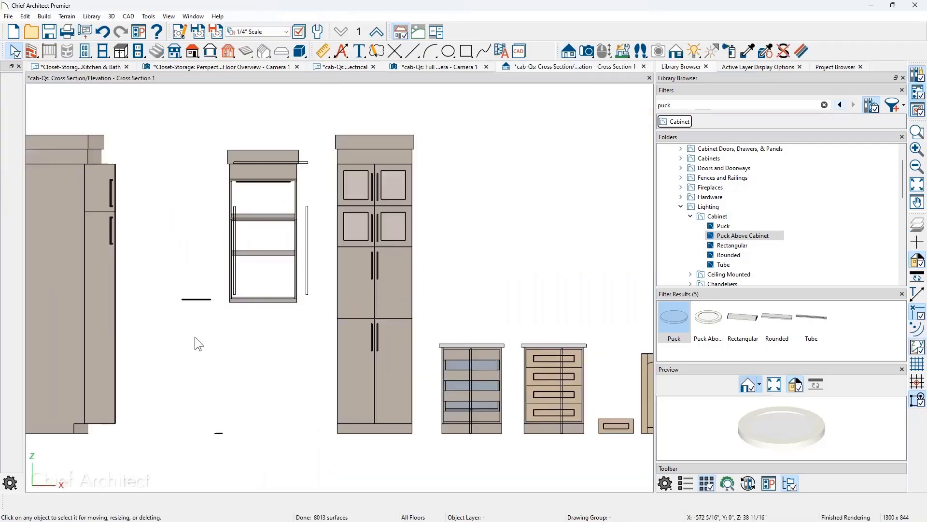
Try to raise the puck light off the floor in the cross section, and undo the change
scroll(195, 337, "up", 1)
left_click(221, 443)
scroll(221, 448, "up", 1)
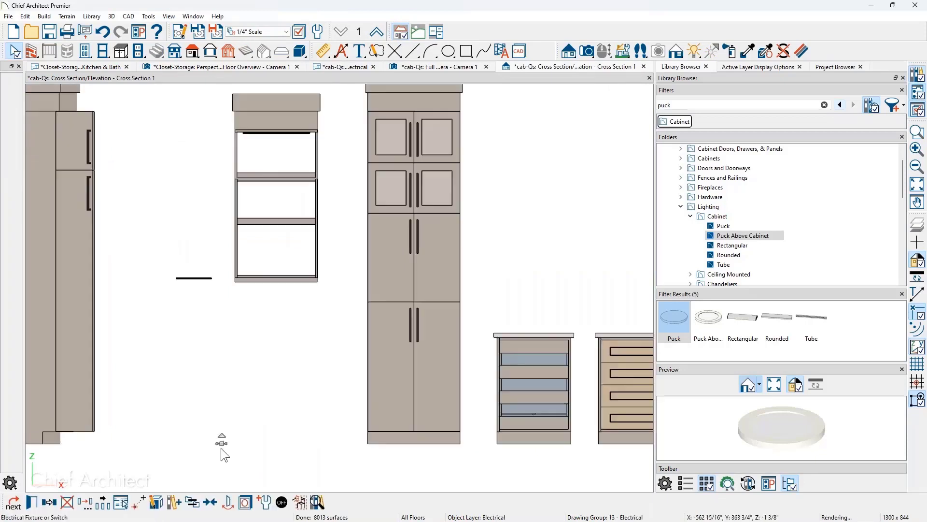
scroll(221, 448, "up", 1)
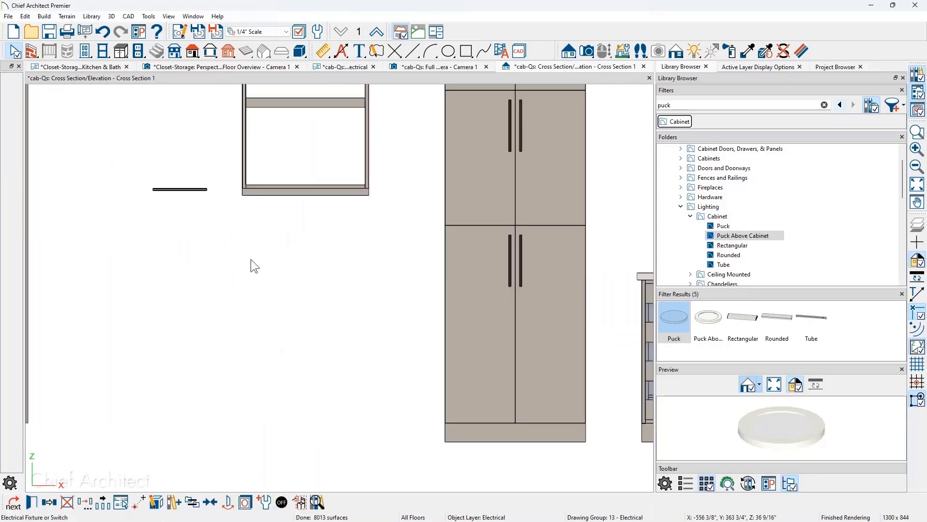
scroll(256, 292, "down", 3)
scroll(242, 282, "up", 1)
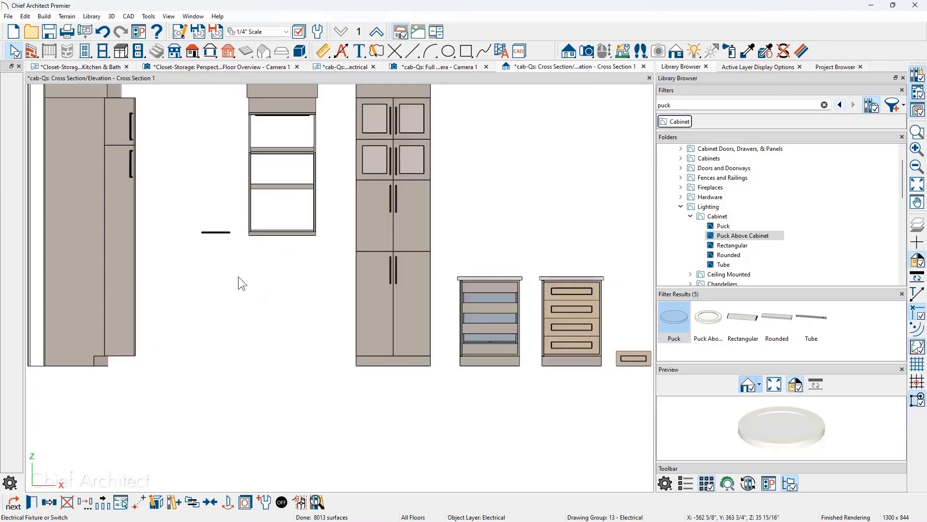
key("ctrl+z")
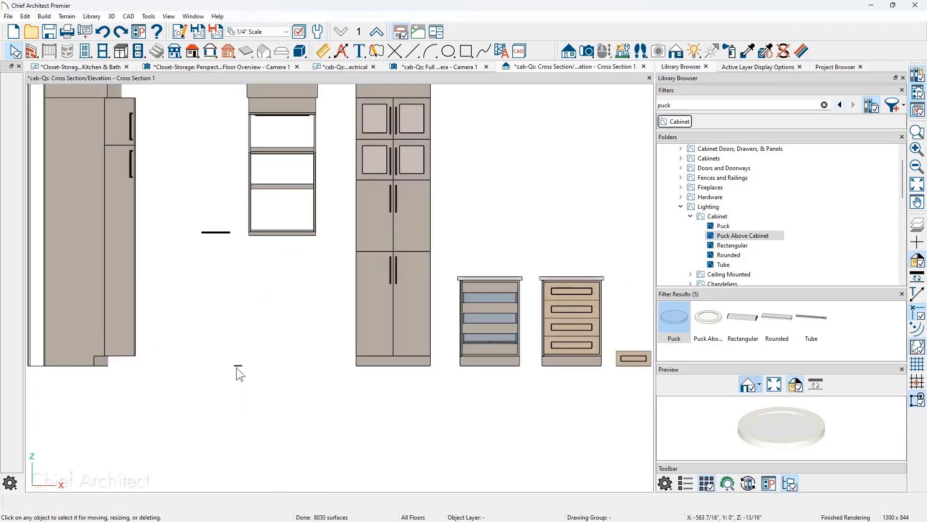
Raise the puck light off the floor to a spot below the free-standing rope light in the cross section
scroll(238, 367, "up", 2)
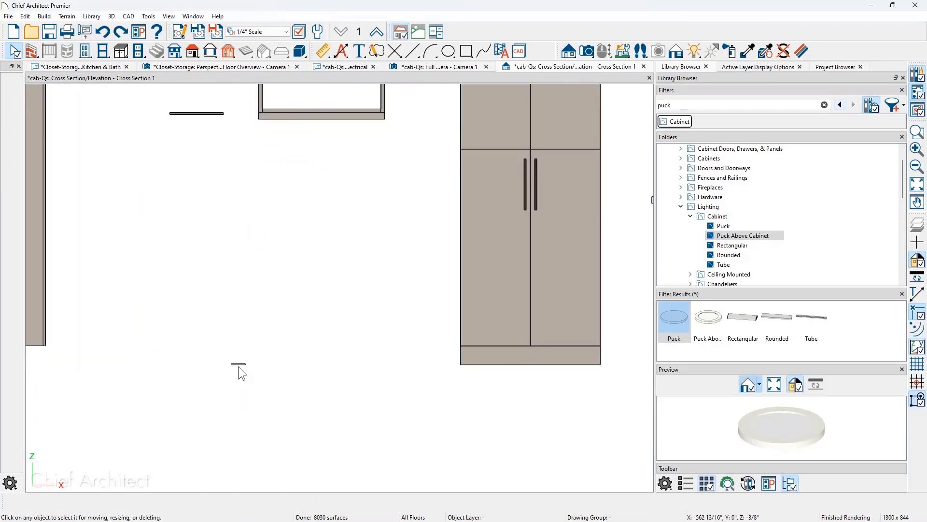
left_click(239, 366)
left_click_drag(237, 365, 219, 180)
scroll(234, 286, "down", 2)
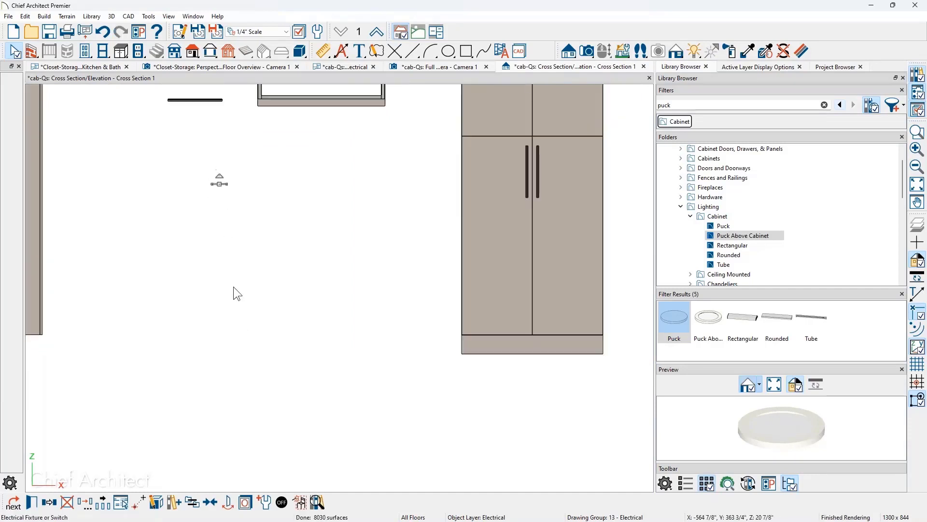
Move the rope light beneath the wall cabinet, and pull it back out beside the cabinet just below its bottom edge
left_click(205, 158)
scroll(205, 158, "up", 2)
left_click_drag(208, 155, 300, 159)
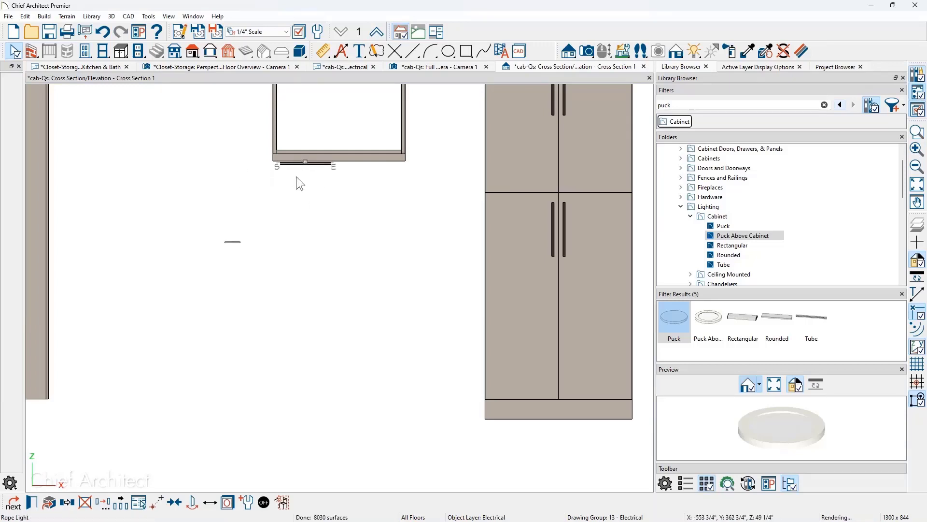
scroll(297, 177, "up", 1)
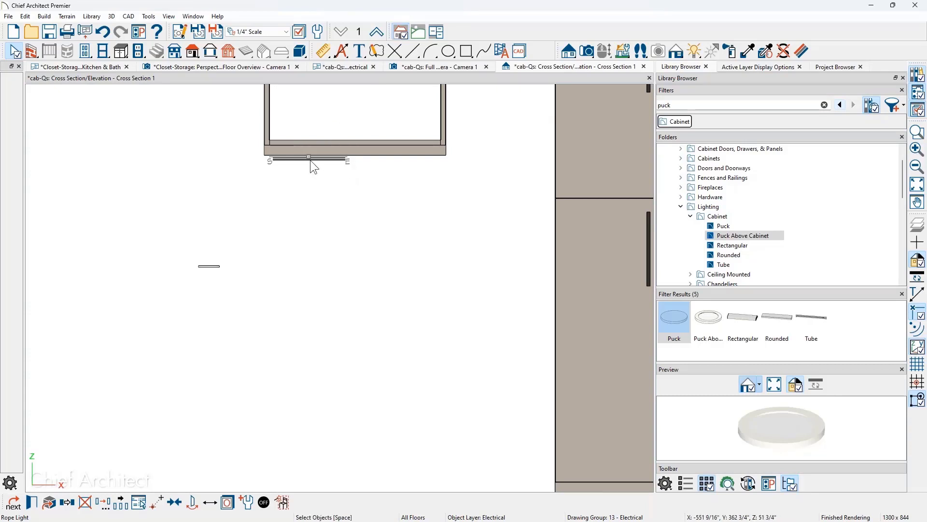
left_click_drag(310, 161, 219, 167)
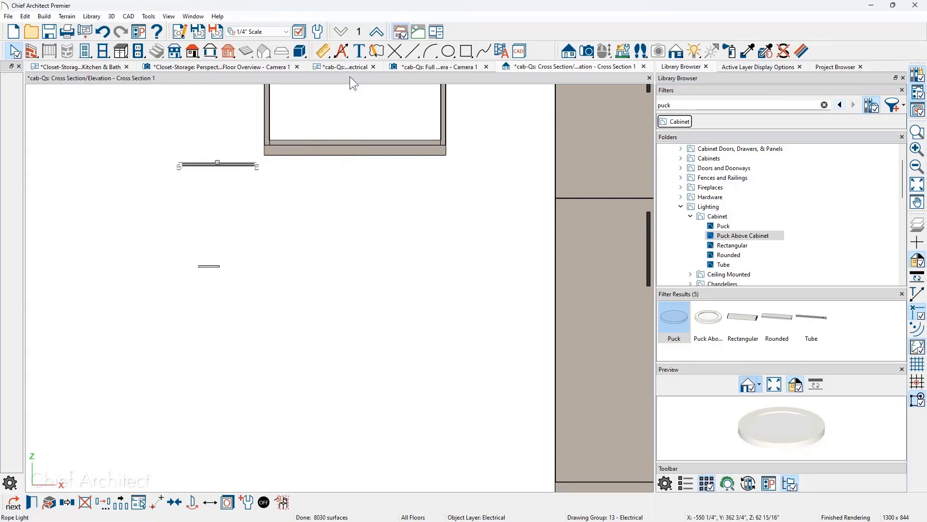
Examine the raised puck light and rope light beside the wall cabinet in the full camera view
left_click(417, 66)
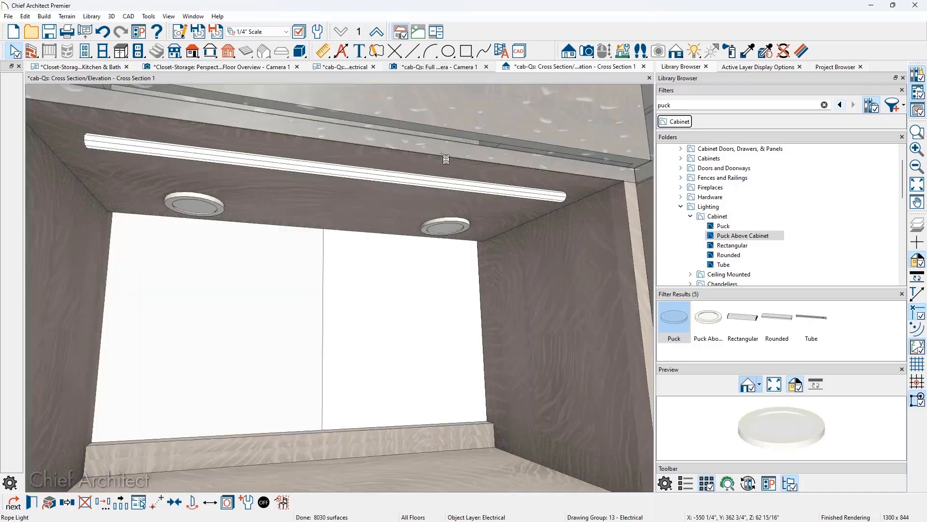
left_click(438, 67)
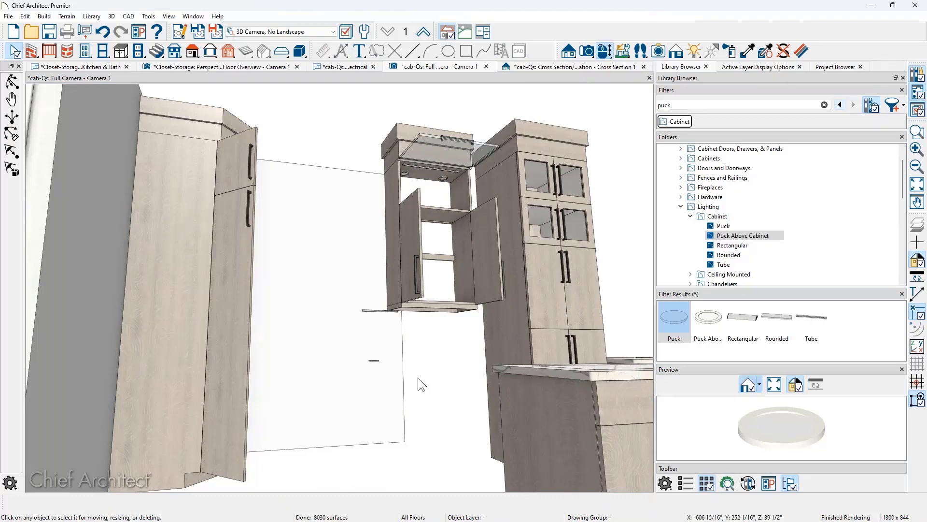
scroll(401, 366, "down", 2)
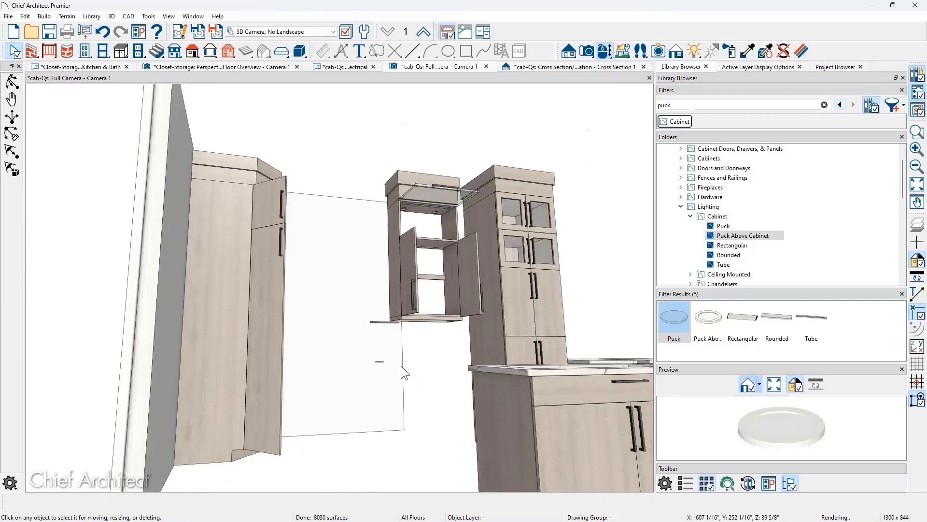
scroll(400, 366, "down", 1)
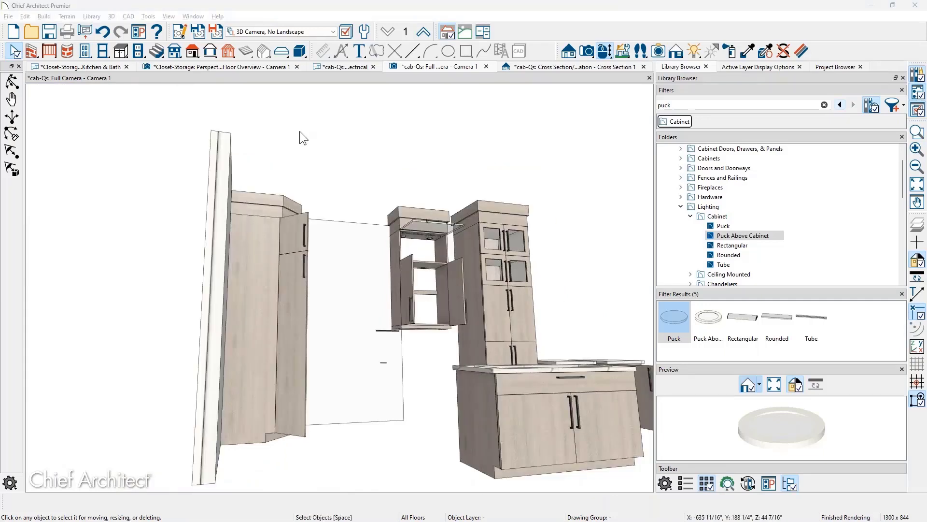
scroll(335, 202, "down", 3)
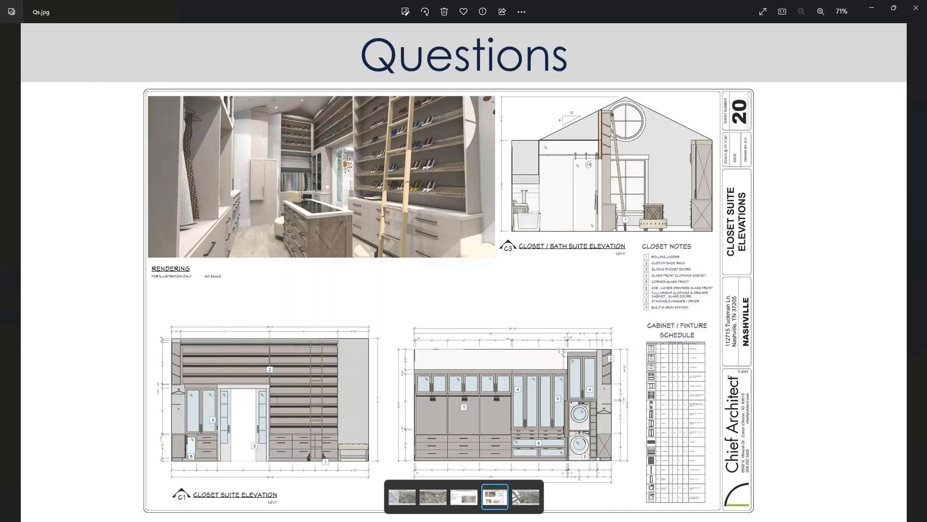
Leave the Questions image and show the corner cabinets and hanging clothes in the Closet-Storage perspective floor overview
left_click(873, 8)
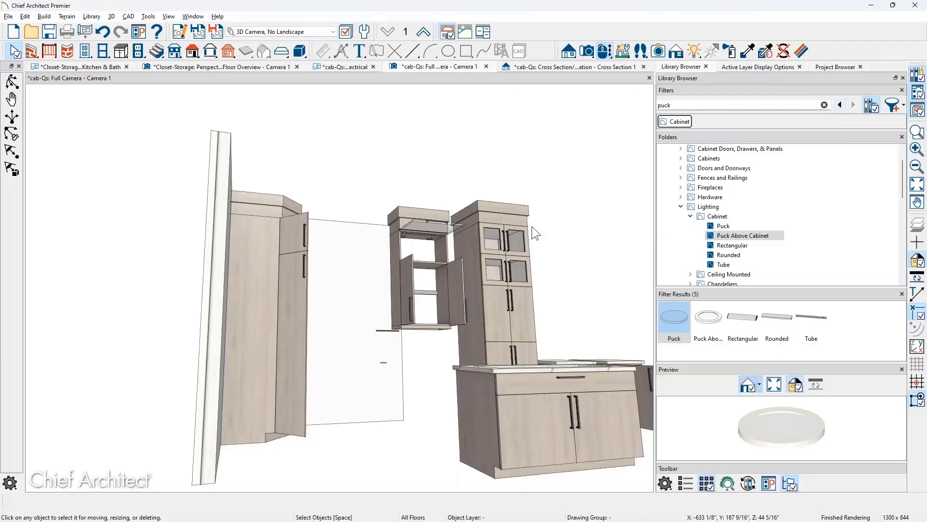
left_click(200, 68)
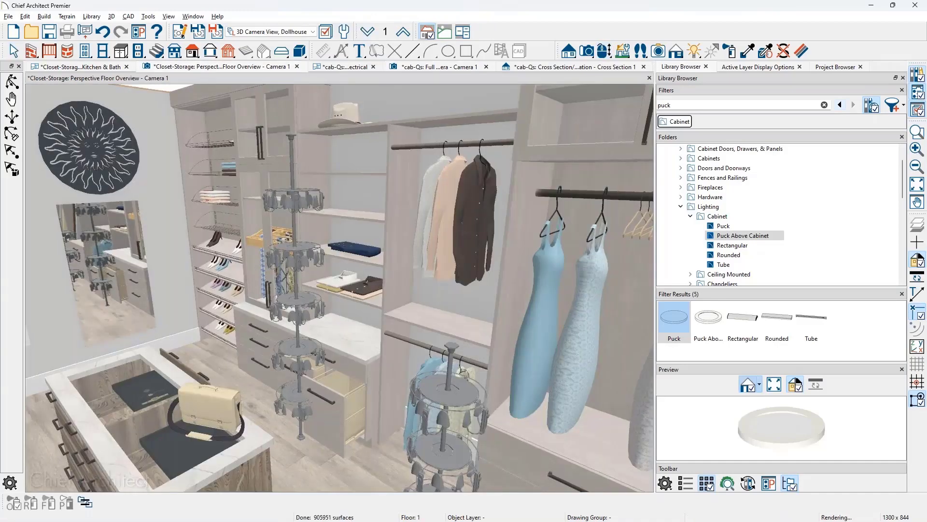
key("Delete")
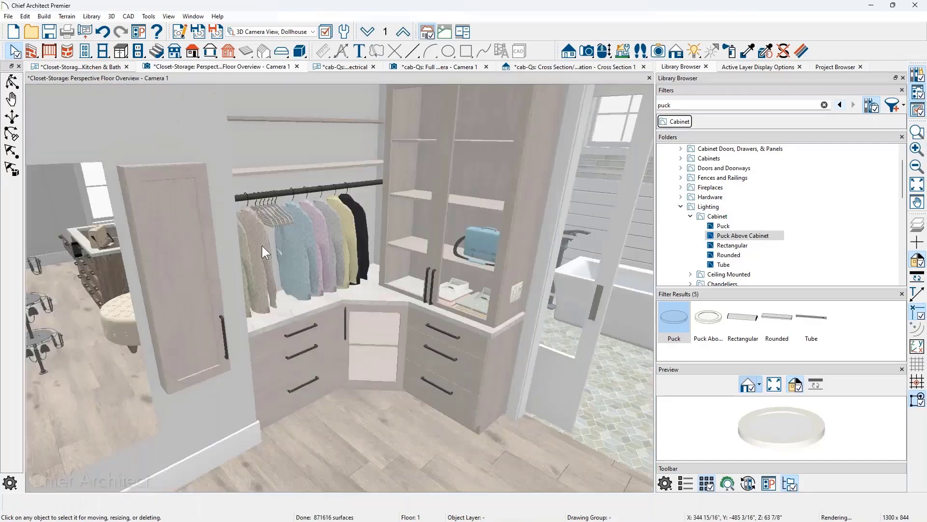
scroll(411, 318, "up", 4)
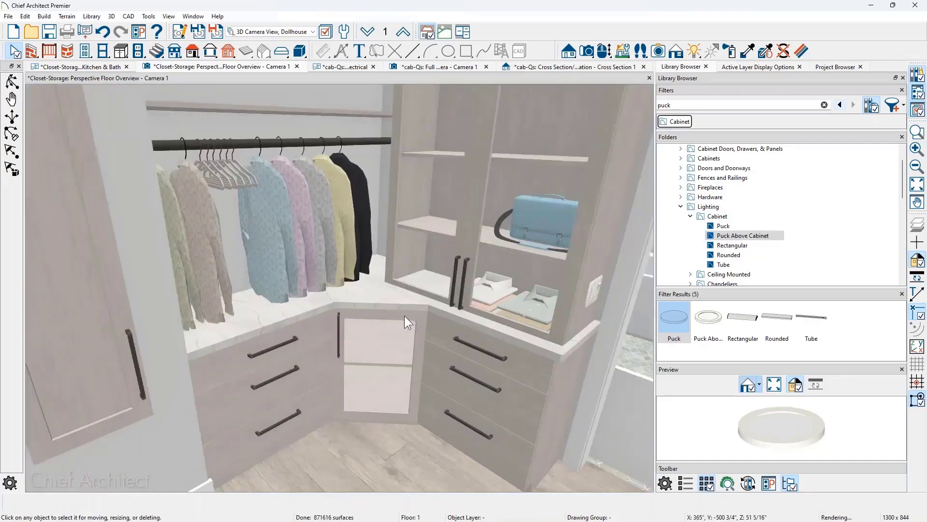
middle_click_drag(404, 315, 408, 290)
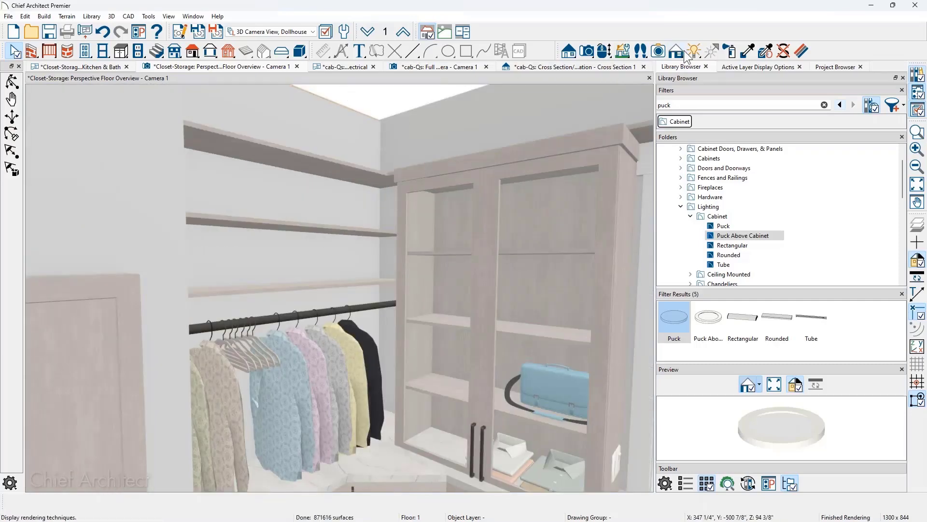
left_click_drag(484, 362, 421, 285)
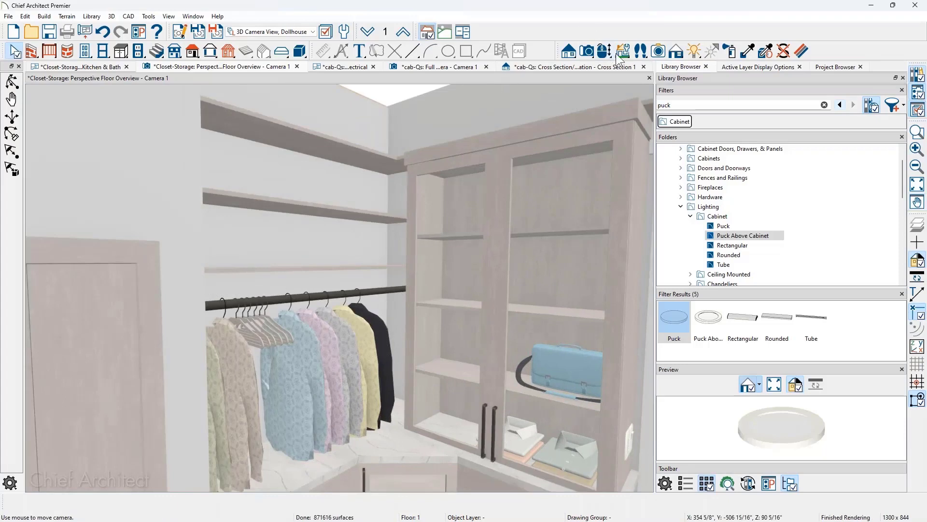
Enable Hand Drawn Lines on Top for the Standard rendering technique
left_click(676, 50)
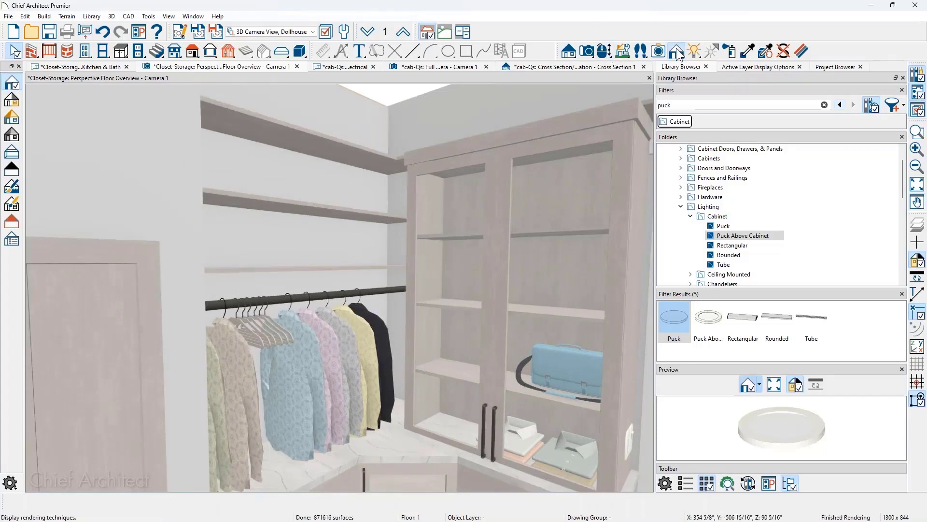
left_click(18, 240)
left_click(457, 185)
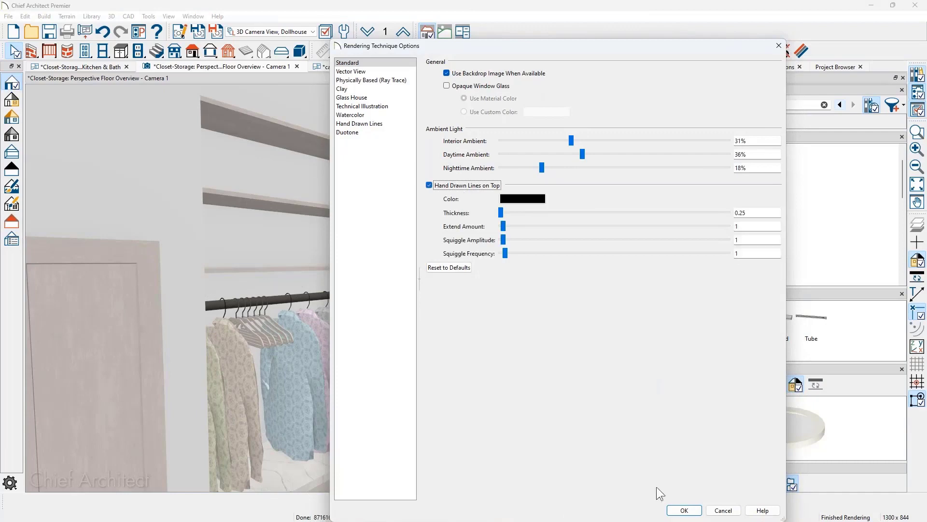
left_click(684, 510)
Examine the closet corner with its hanging rod, open shelves, corner base cabinet and glass-door wall cabinet from several angles
middle_click_drag(493, 246, 478, 169)
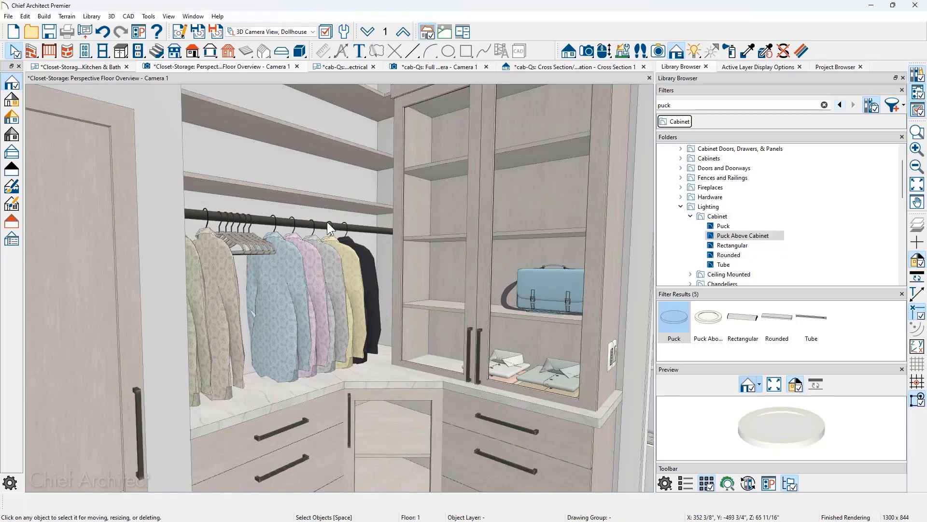
scroll(327, 222, "down", 1)
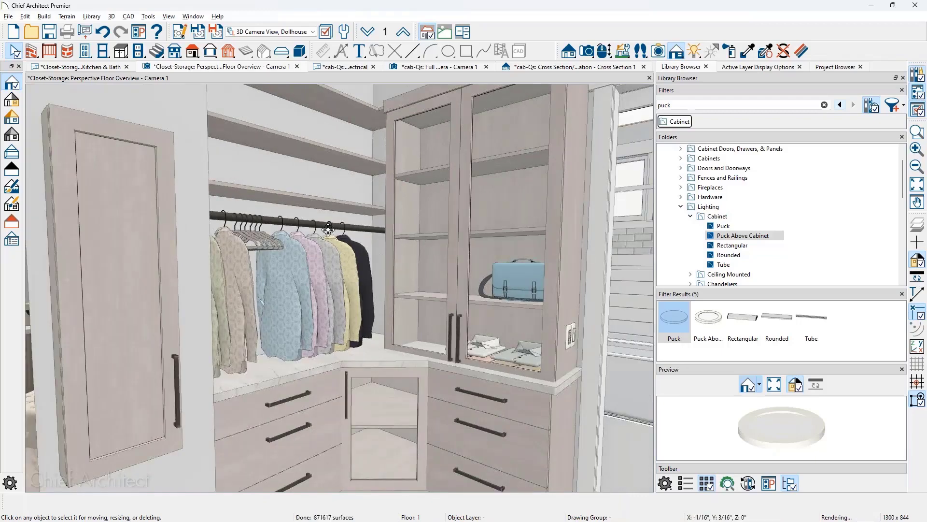
left_click_drag(327, 222, 316, 394)
middle_click_drag(316, 394, 314, 483)
left_click_drag(343, 300, 358, 283)
middle_click_drag(357, 415, 359, 466)
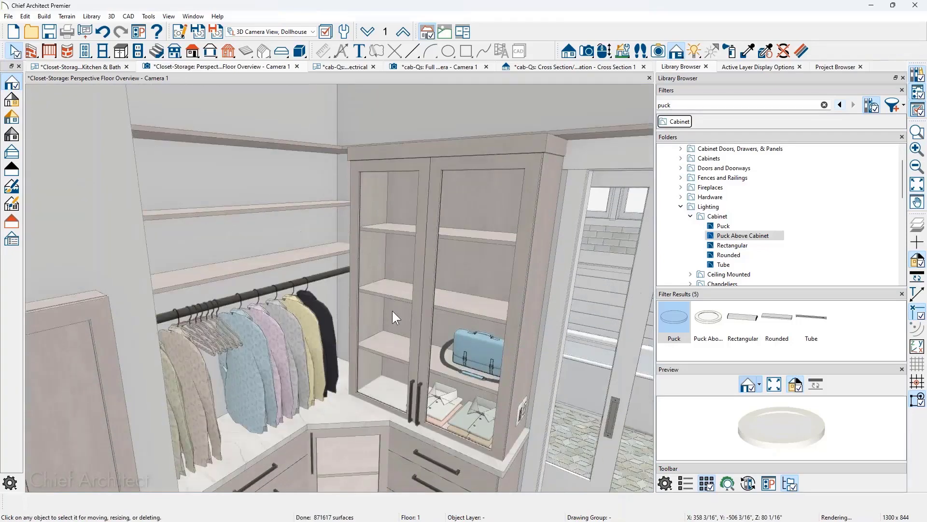
scroll(393, 311, "down", 1)
mouse_move(394, 302)
left_mouse_down()
mouse_move(392, 326)
mouse_move(393, 308)
left_mouse_up()
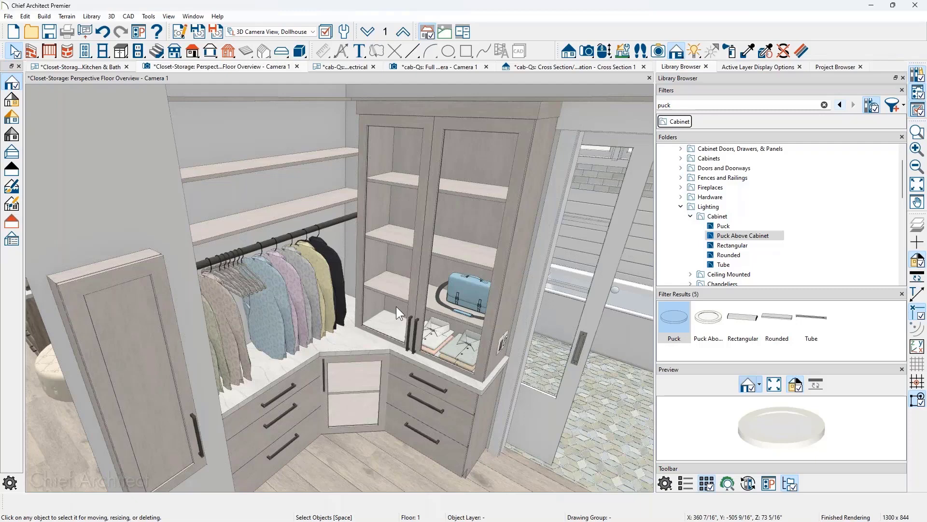
Review the available cabinet types in the specification of the glass-door wall cabinet, and close it
left_click(427, 229)
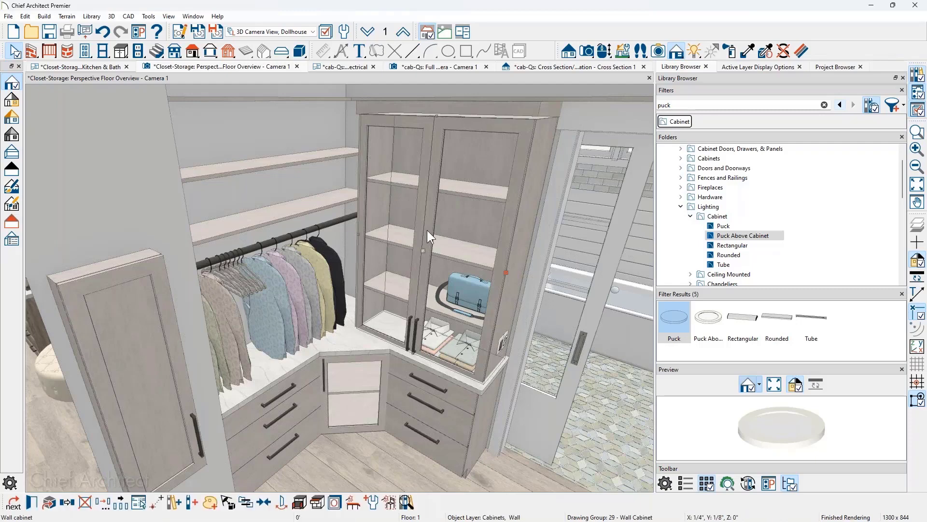
double_click(427, 230)
left_click(188, 81)
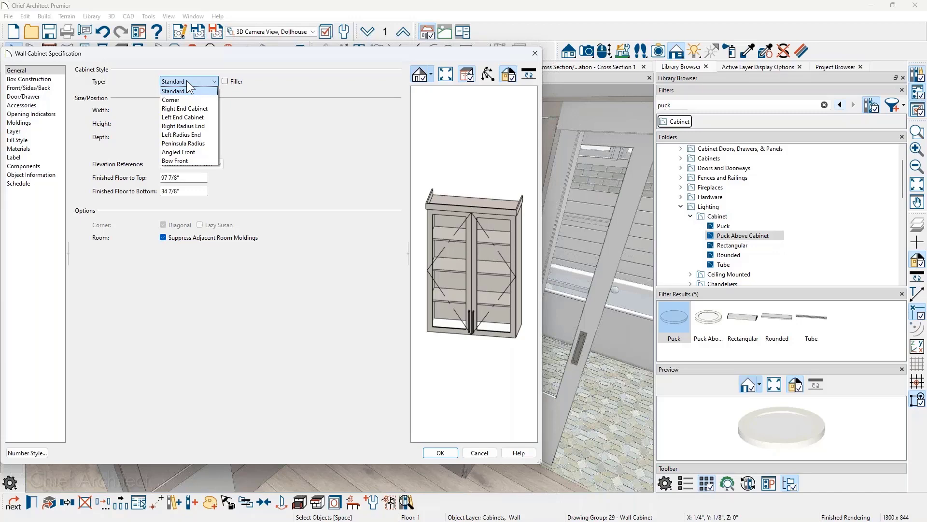
left_click(187, 80)
left_click(532, 54)
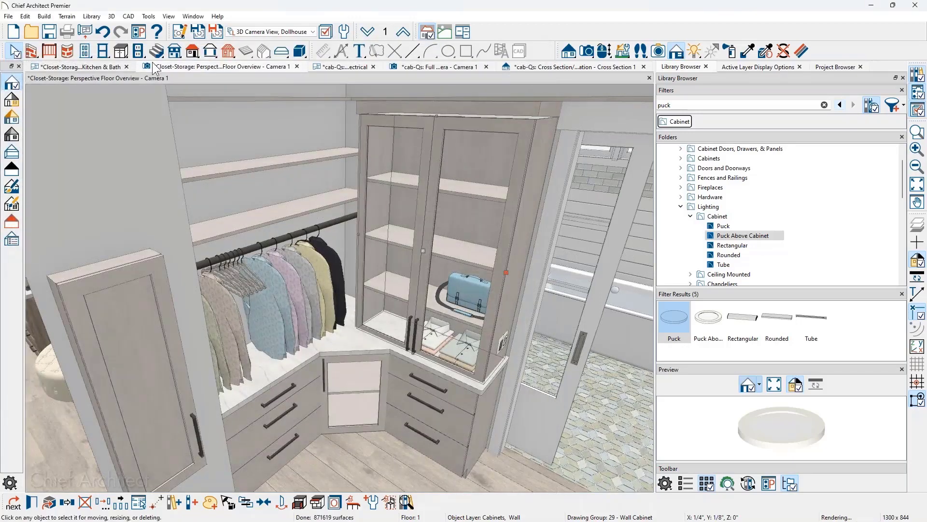
Return to the cab-Qs floor plan and switch it to the Working plan view
left_click(446, 67)
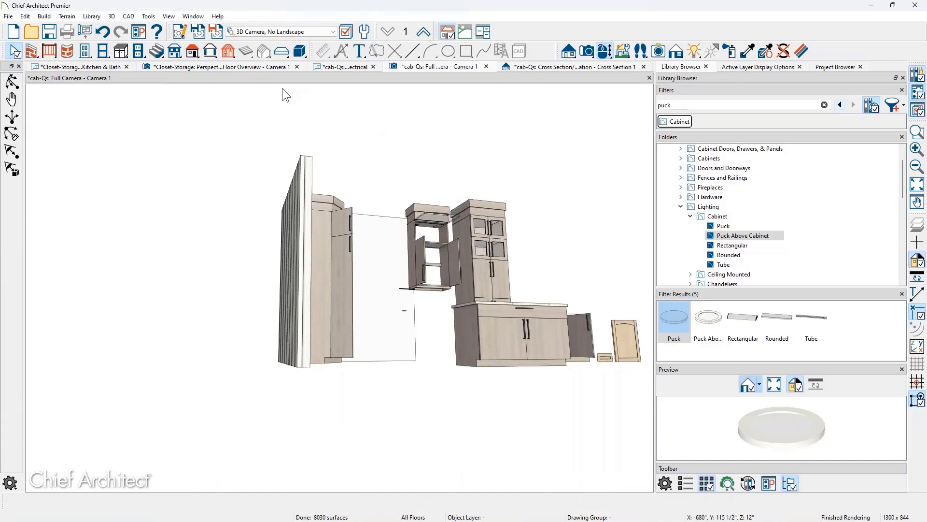
left_click(352, 68)
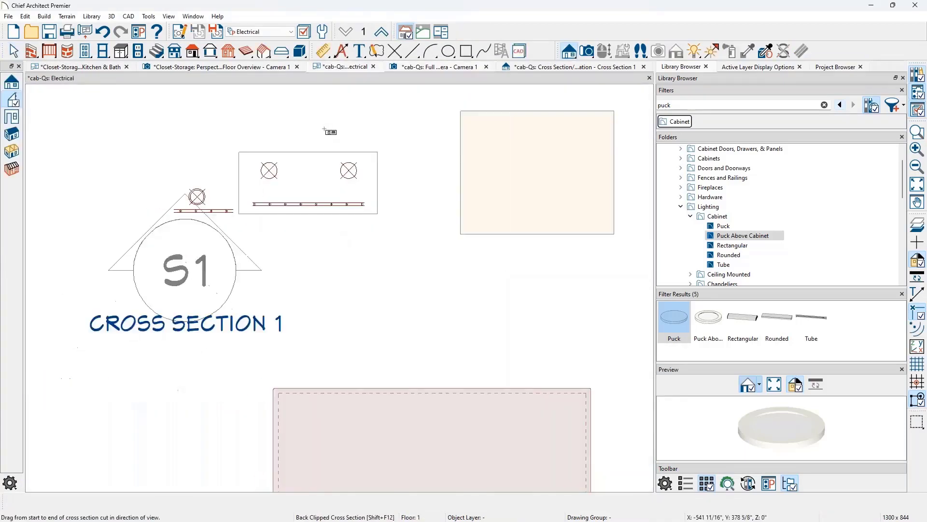
scroll(324, 128, "down", 9)
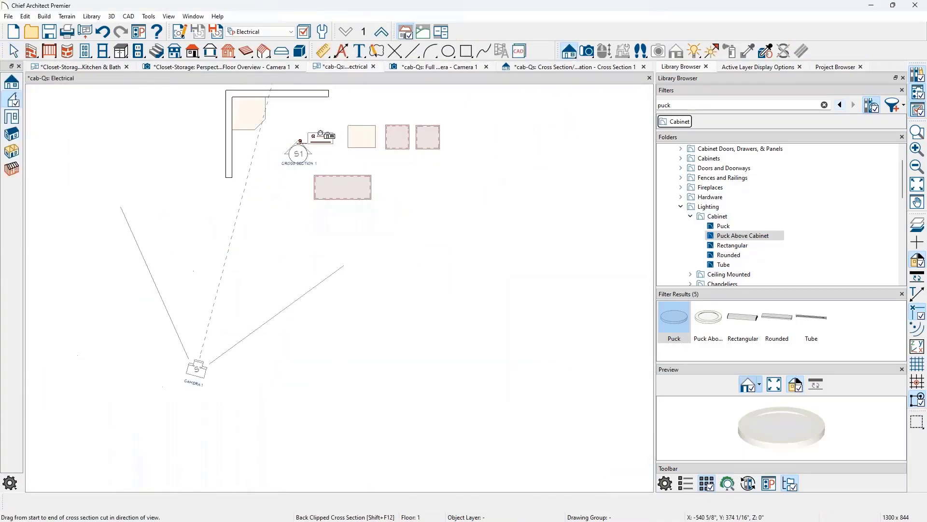
middle_click_drag(322, 129, 165, 227)
left_click(272, 32)
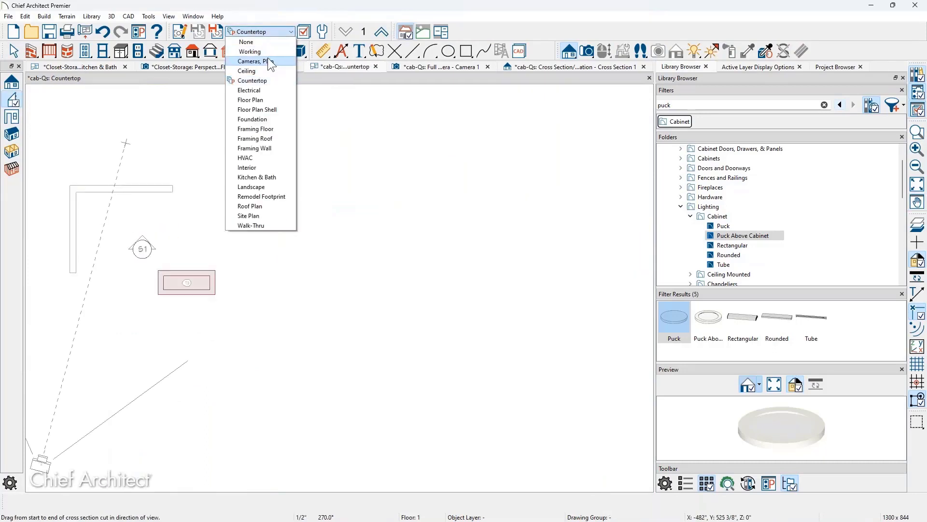
left_click(264, 51)
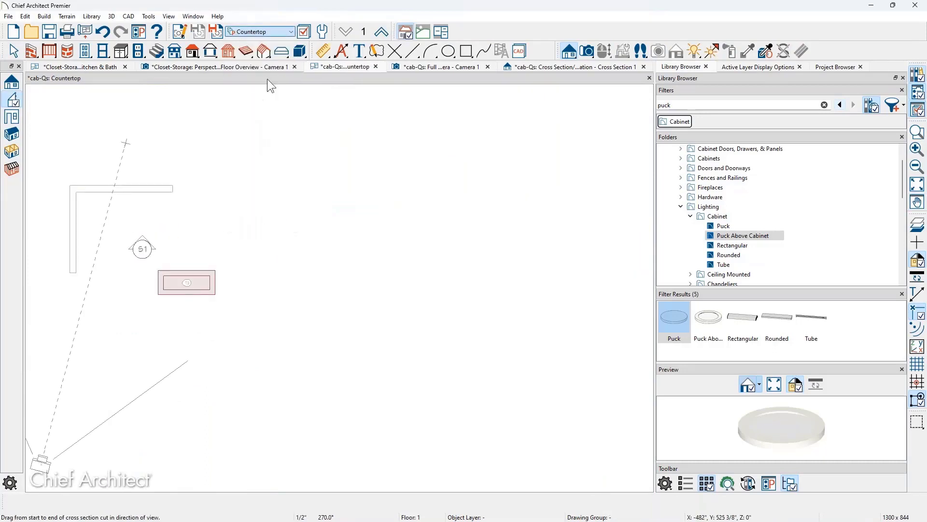
Extend the horizontal wall to about 44'-8" and draw a straight stairway about 13'-10" long along its free end
left_click(156, 51)
key("Escape")
left_click(172, 190)
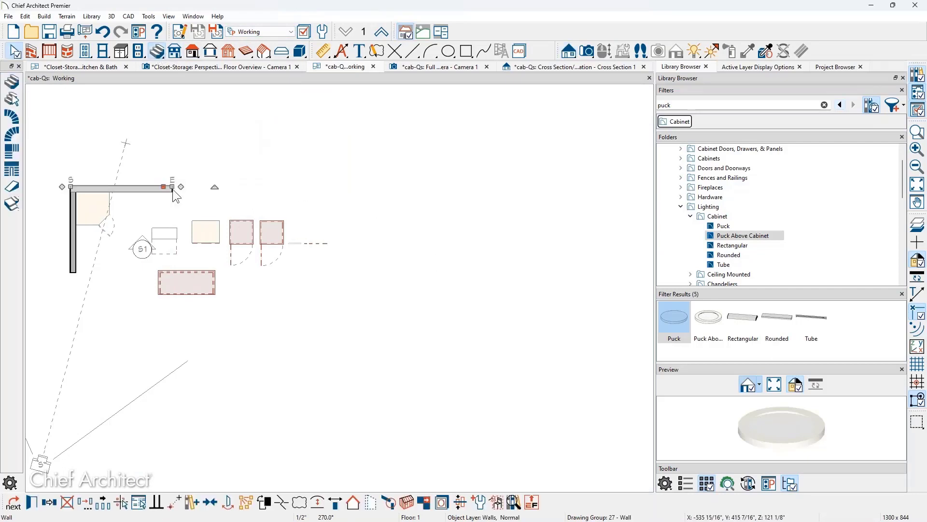
left_click_drag(172, 189, 564, 188)
left_click(156, 51)
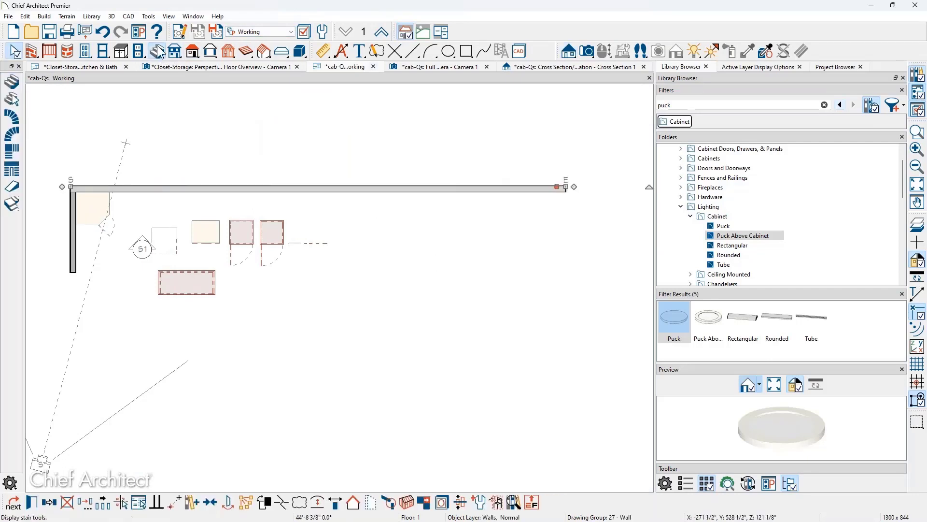
left_click_drag(383, 212, 530, 214)
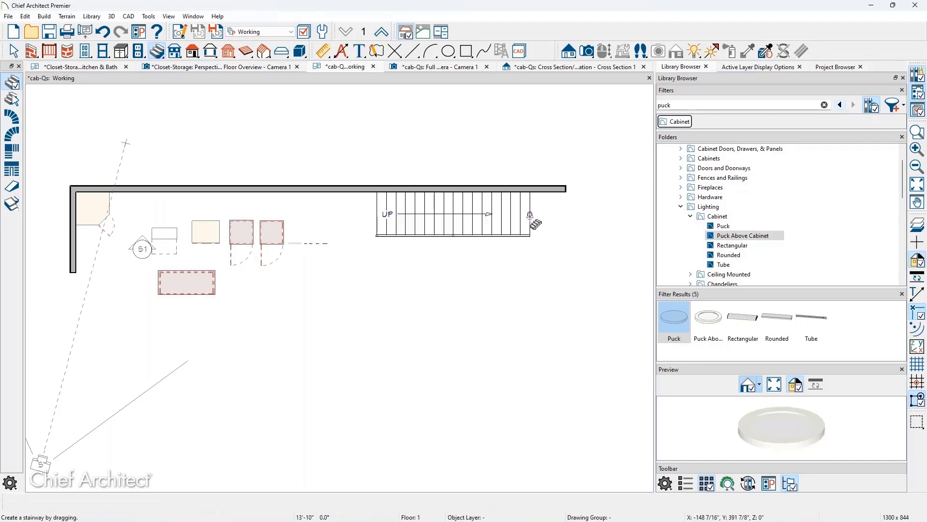
Create a cross section/elevation view through the foot of the stairs, looking toward the long wall
left_click(570, 50)
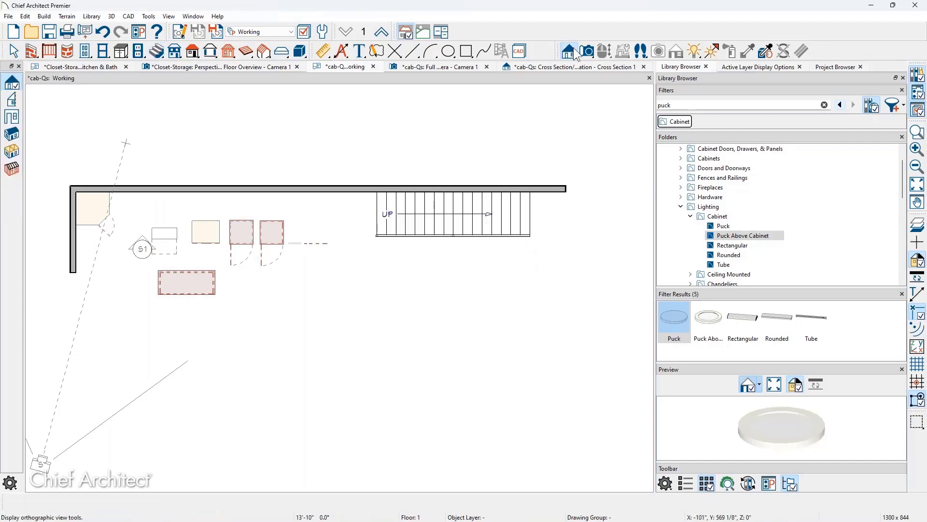
left_click(15, 102)
left_click_drag(380, 382, 380, 103)
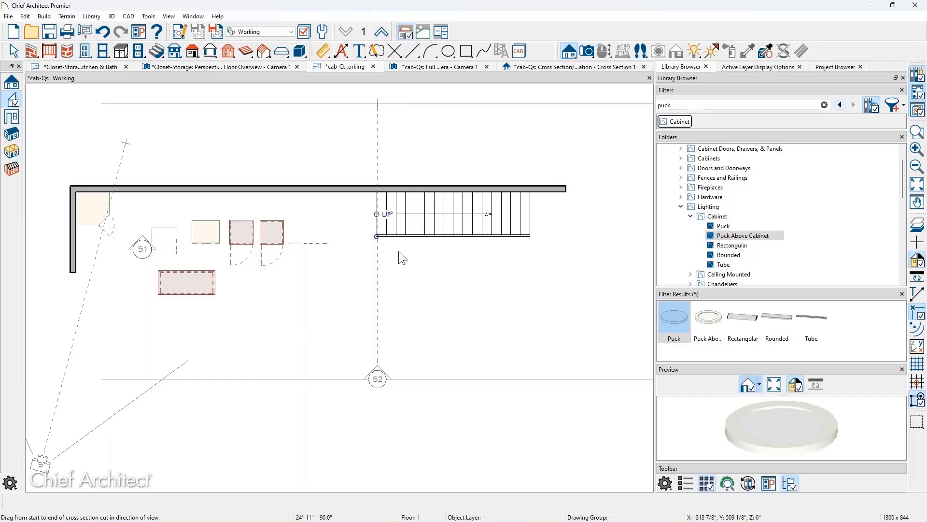
scroll(517, 331, "up", 7)
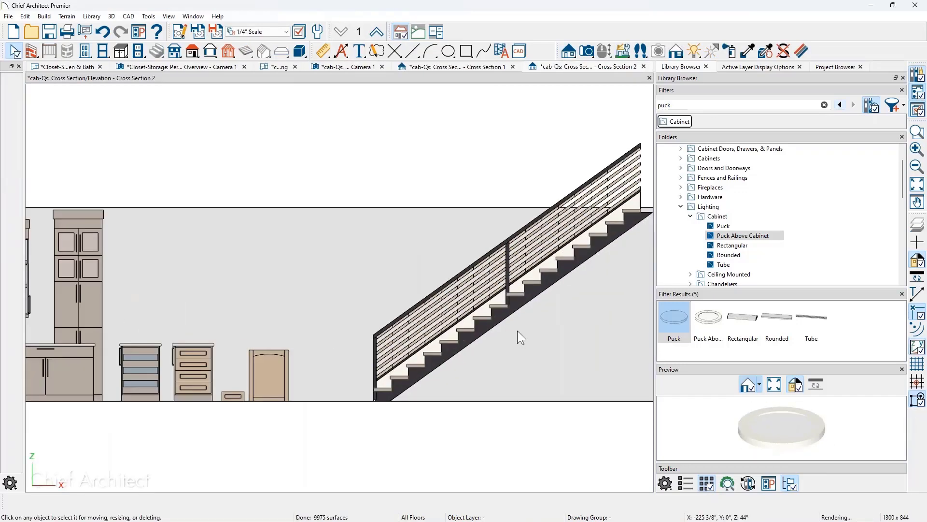
middle_click_drag(523, 330, 299, 292)
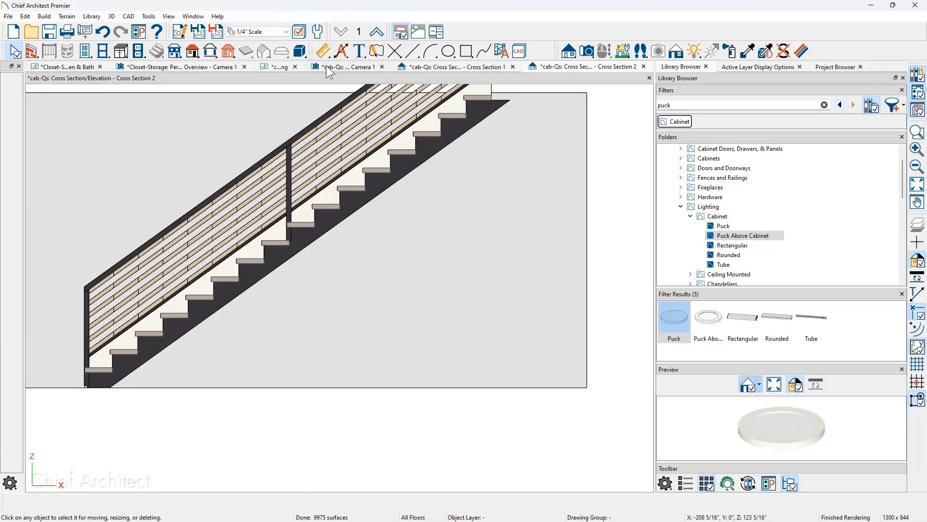
Draw a rectangular 3D solid standing on the floor beneath the stairs, and close the Cross Section 1 view
left_click(300, 52)
mouse_move(305, 387)
left_mouse_down()
mouse_move(371, 385)
mouse_move(430, 304)
mouse_move(436, 262)
left_mouse_up()
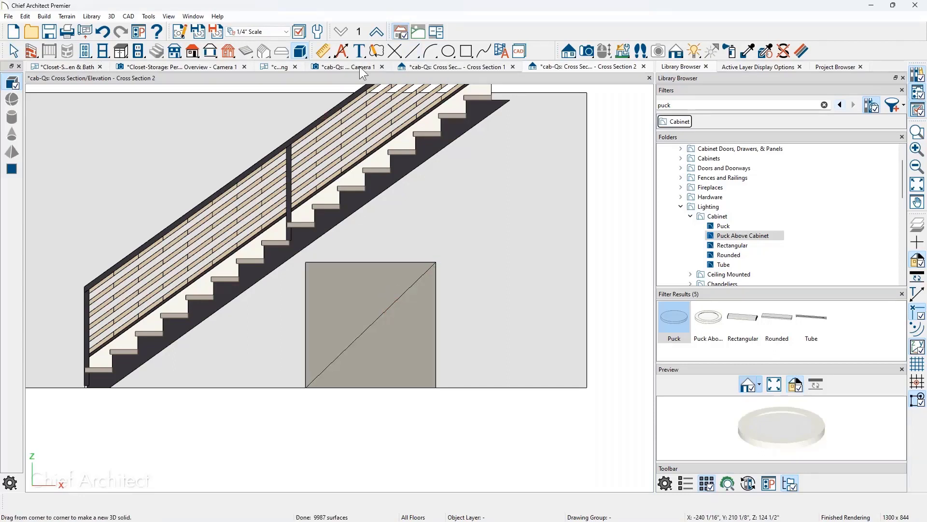
left_click(513, 66)
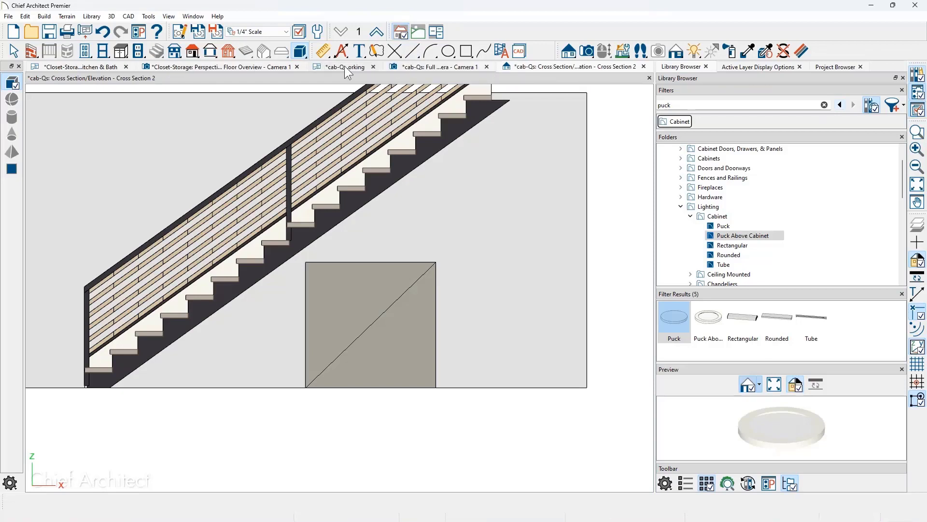
In the floor plan, move the solid against the wall under the stairs, and return to the Cross Section 2 view
left_click(344, 66)
left_click(484, 373)
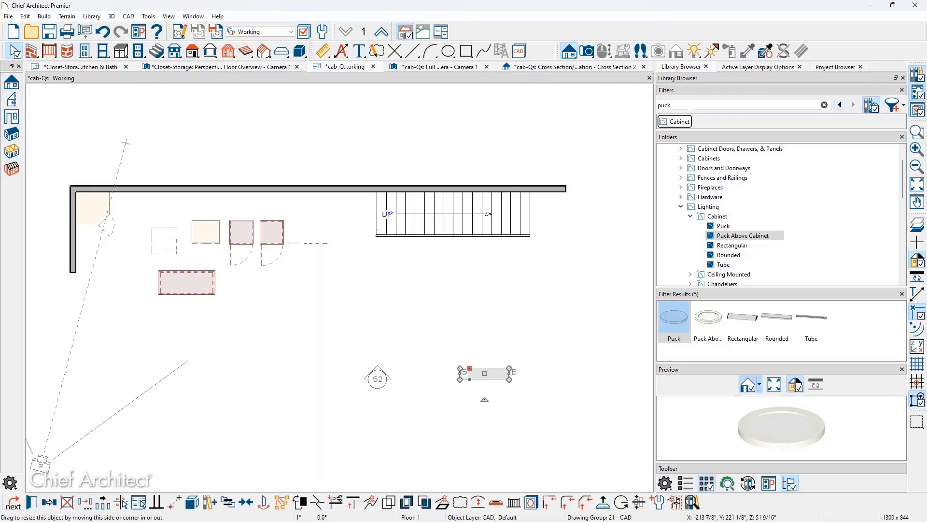
mouse_move(484, 369)
left_mouse_down()
mouse_move(471, 194)
mouse_move(463, 195)
left_mouse_up()
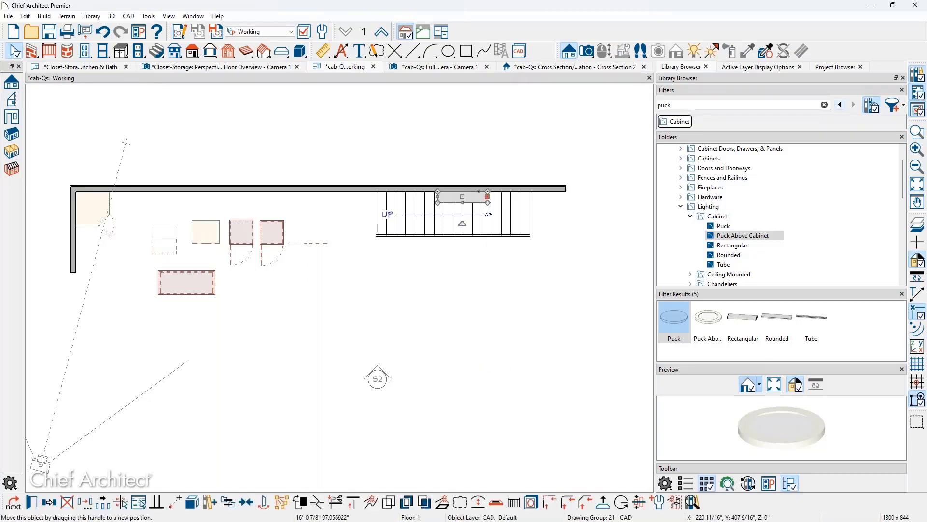
left_click(362, 430)
double_click(379, 377)
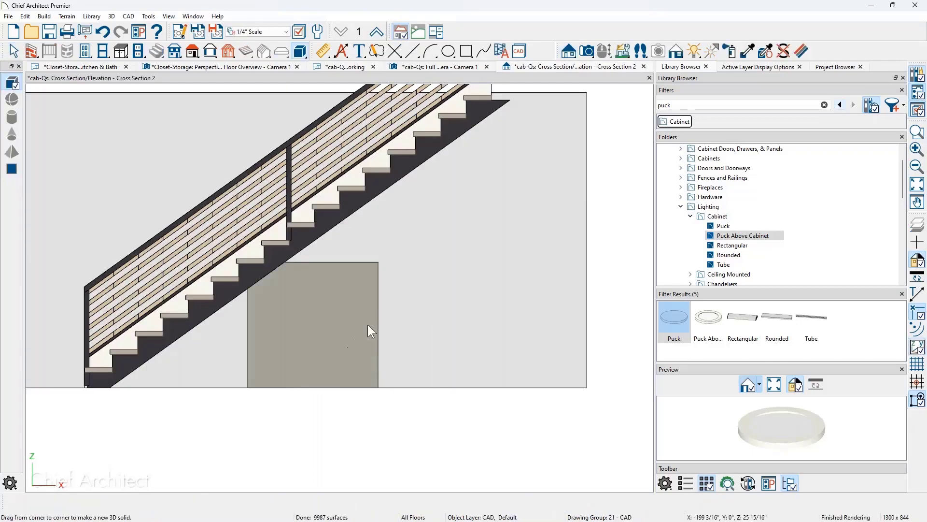
Reshape the solid's upper corners so its top edge slopes with the stairs, shifting it closer beneath the stringer
left_click(325, 314)
left_click_drag(220, 248, 218, 314)
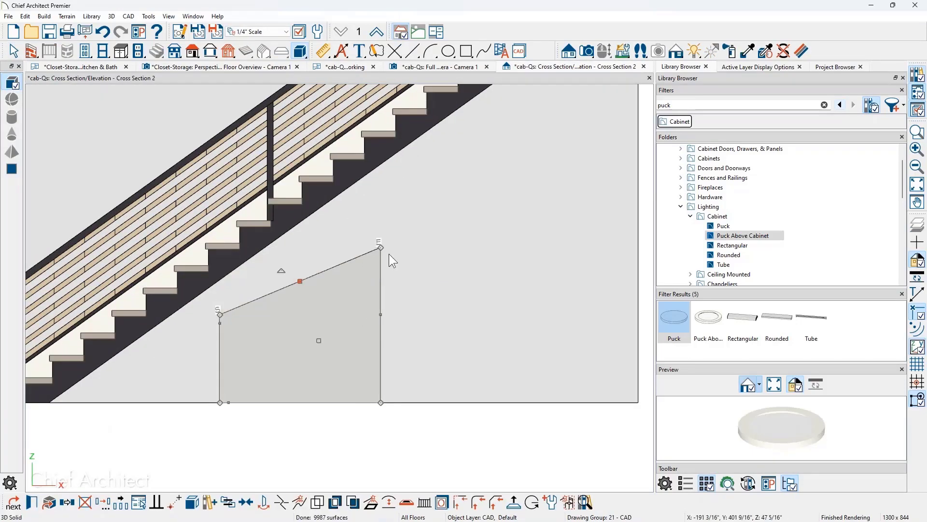
left_click_drag(319, 340, 299, 330)
left_click_drag(355, 248, 355, 207)
left_click(383, 346)
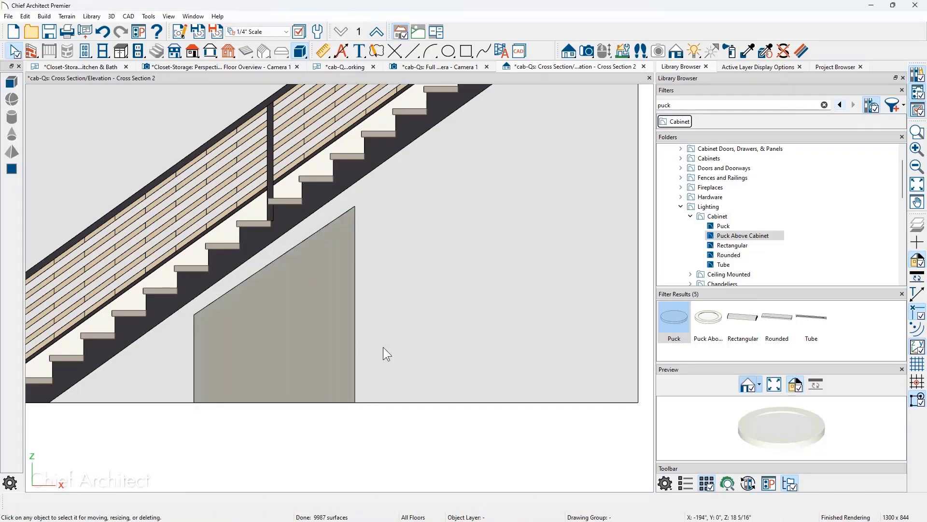
left_click(308, 352)
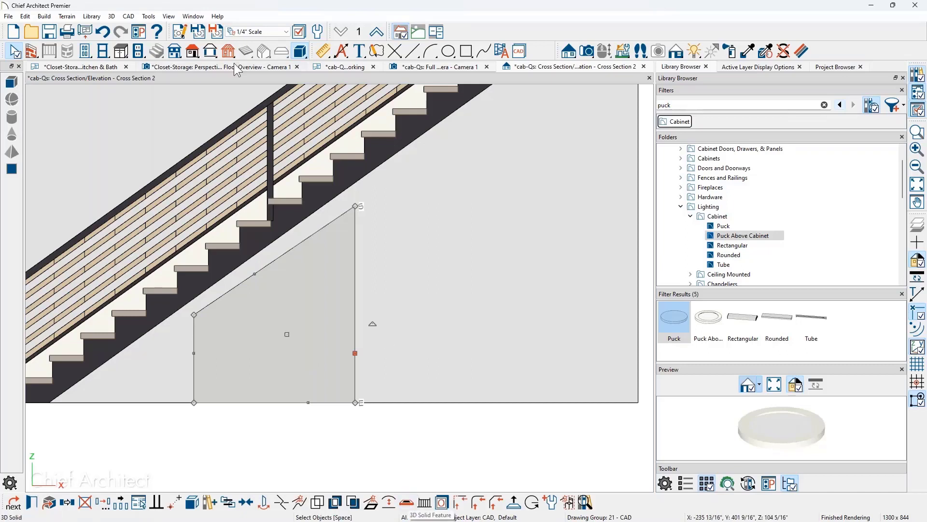
left_click(13, 83)
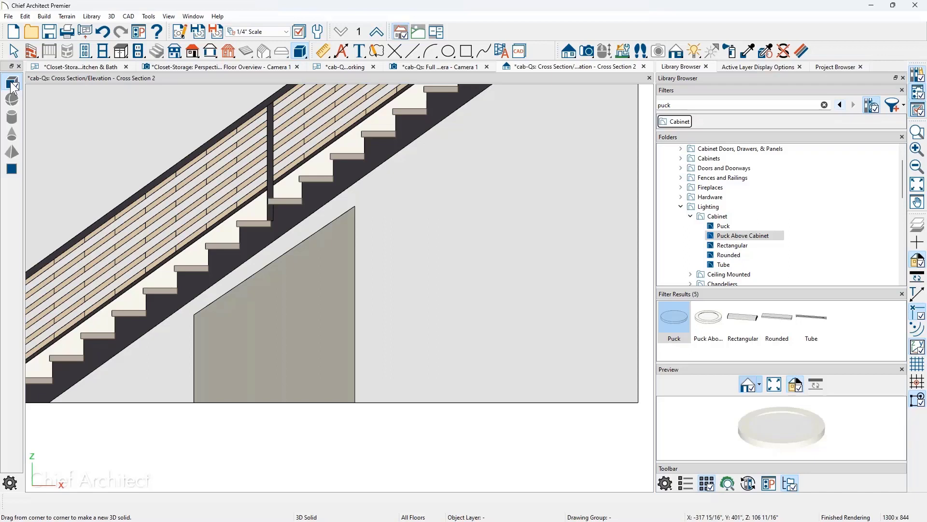
left_click(13, 84)
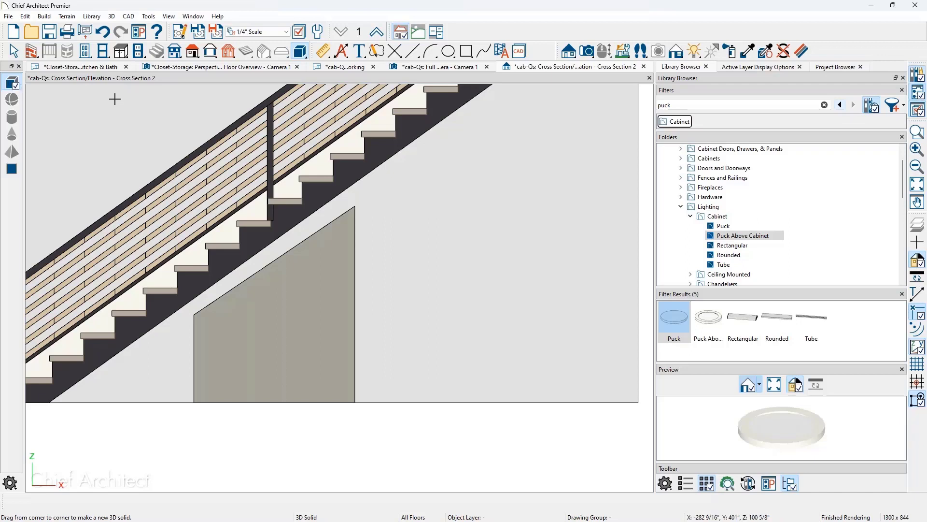
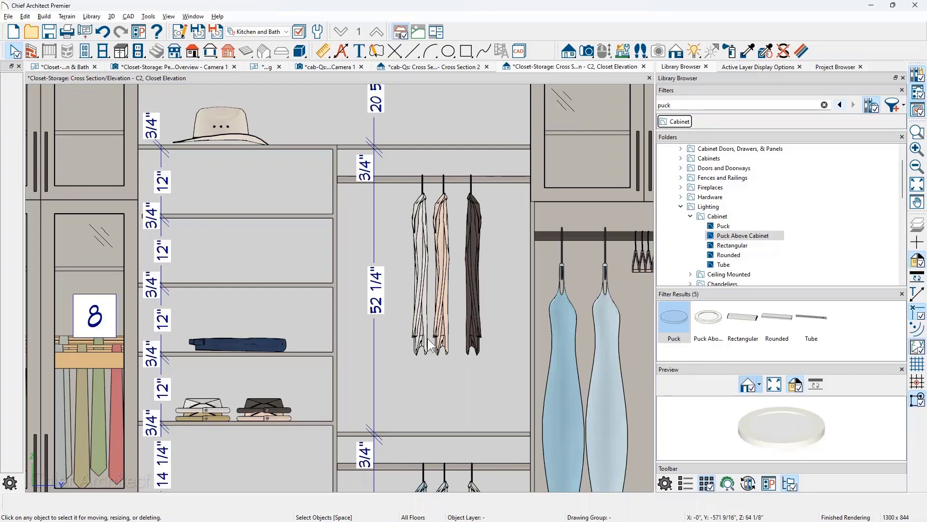
Delete the three garments hanging from the upper rod in the closet elevation
left_click(423, 239)
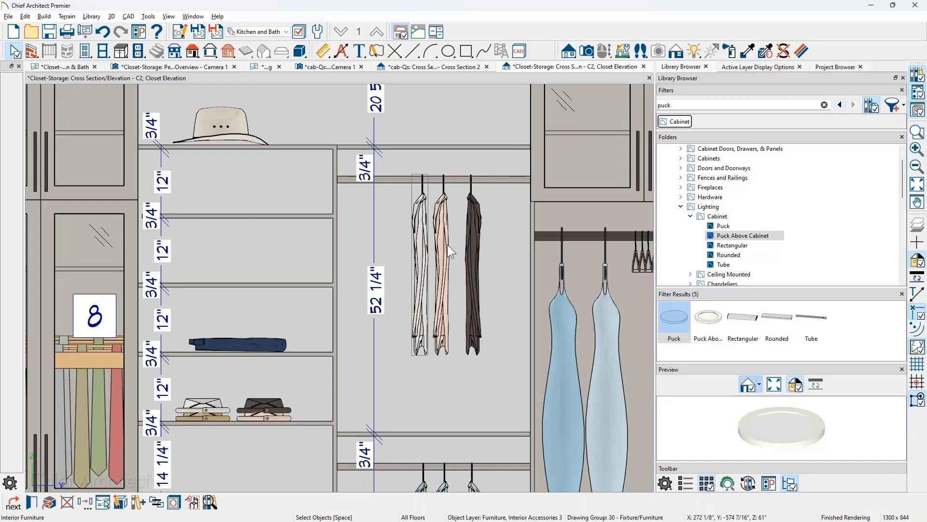
left_click(444, 246, "shift")
left_click(469, 246, "shift")
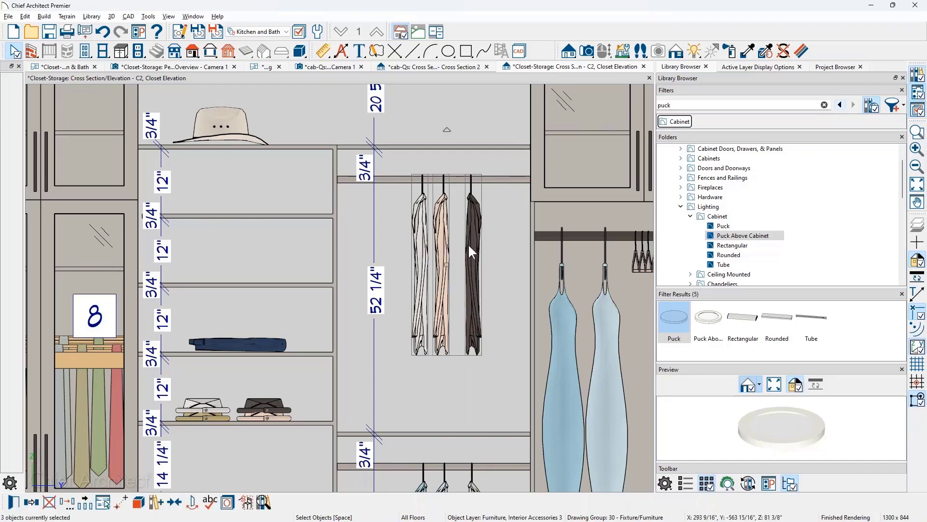
key("Delete")
scroll(463, 244, "up", 2)
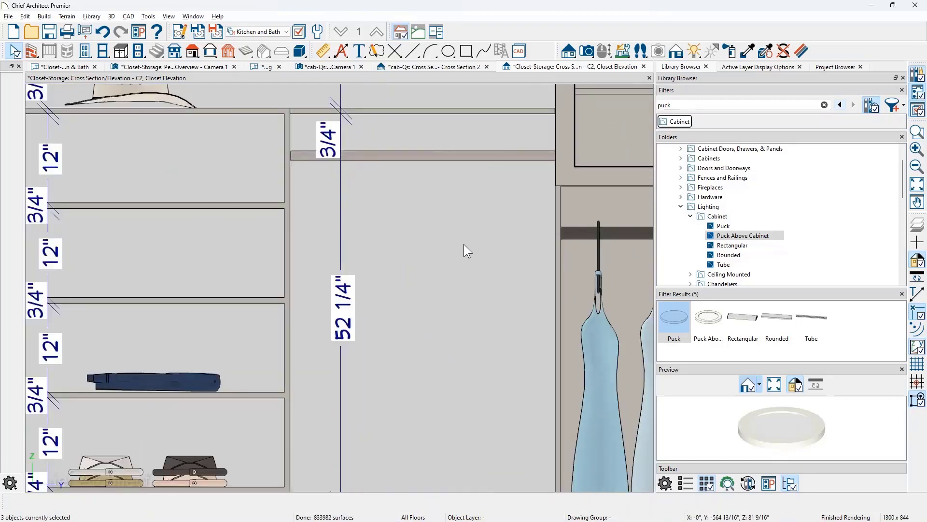
scroll(464, 245, "down", 1)
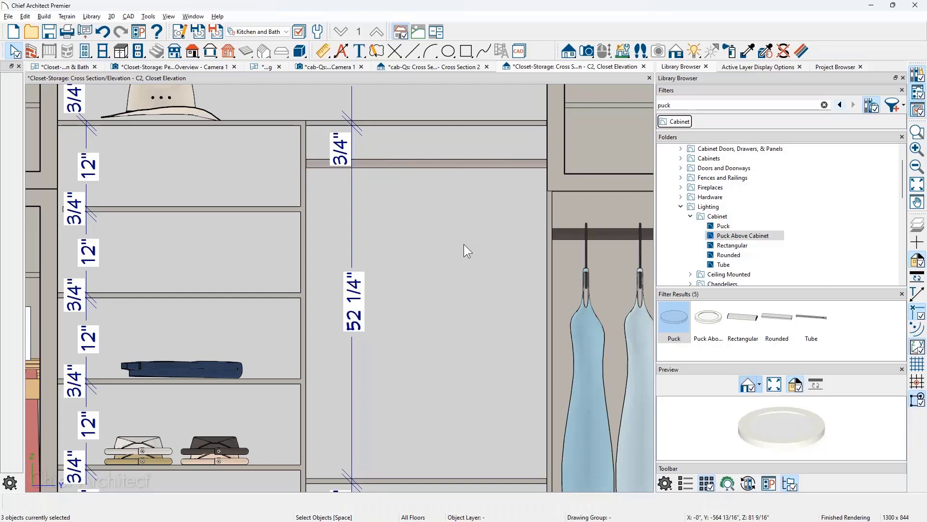
left_click(396, 123)
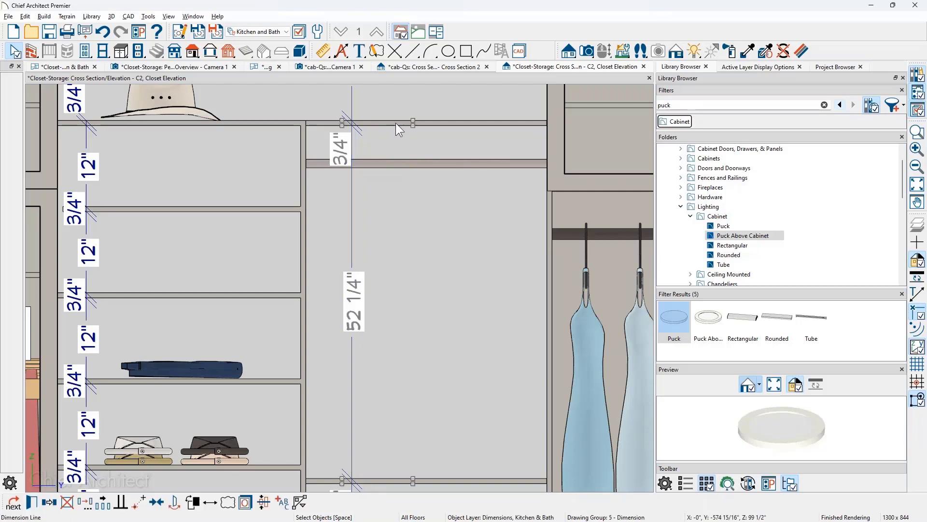
key("Delete")
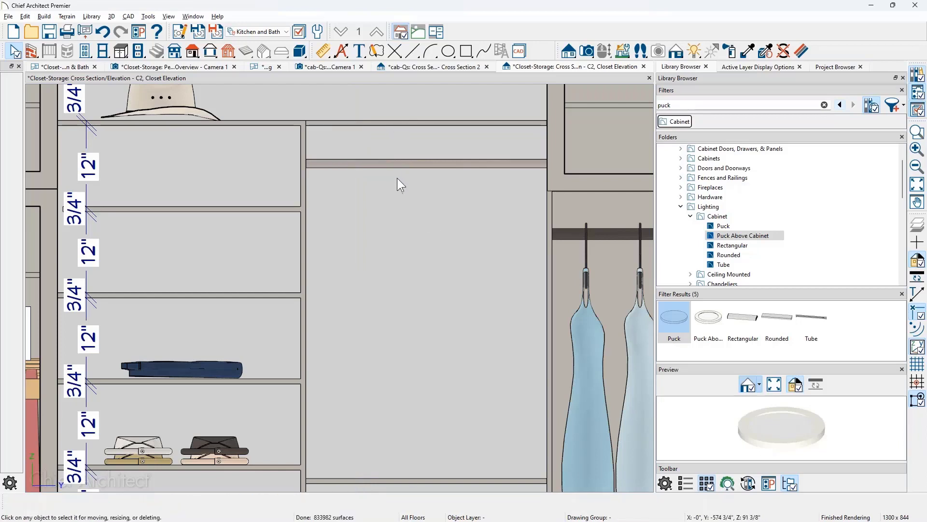
key("ctrl+z")
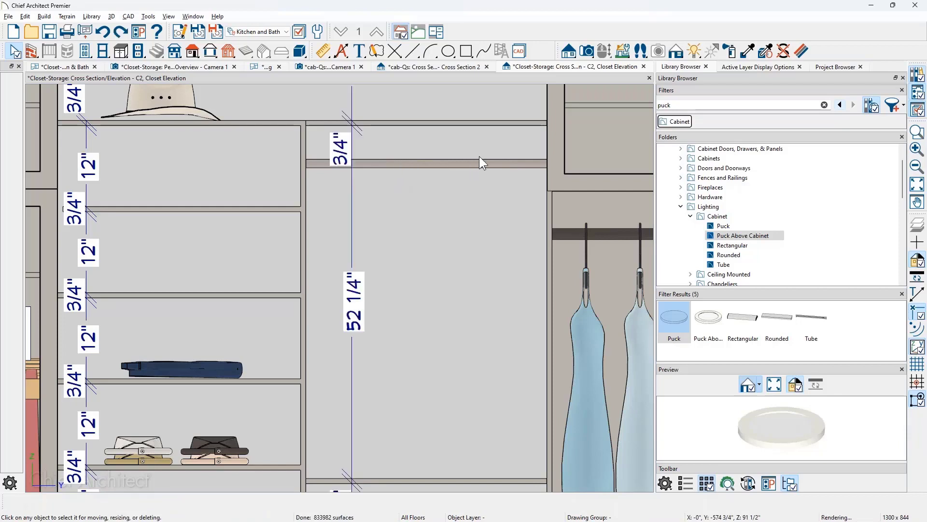
Replace the upper shelf-and-rod unit with a new shelf stretched between both vertical partitions, about 35 11/16" wide
left_click(476, 123)
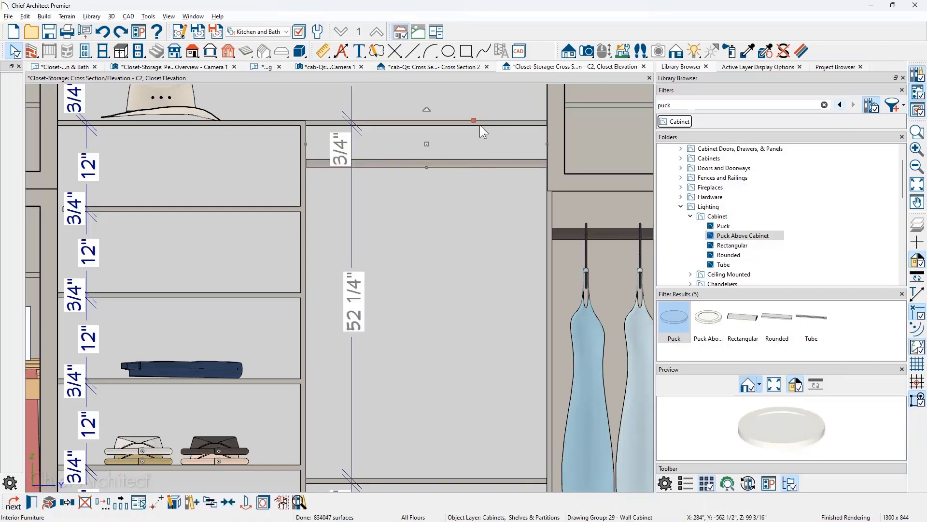
key("Delete")
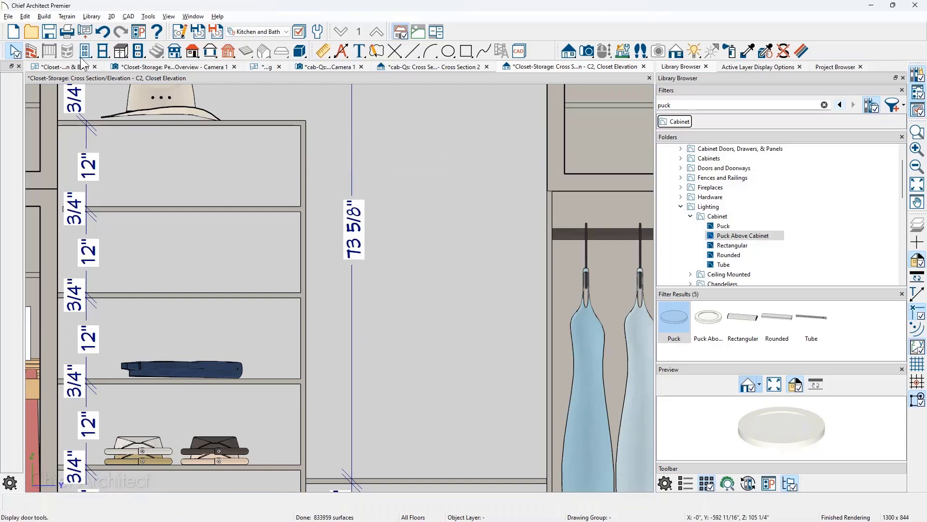
left_click(115, 51)
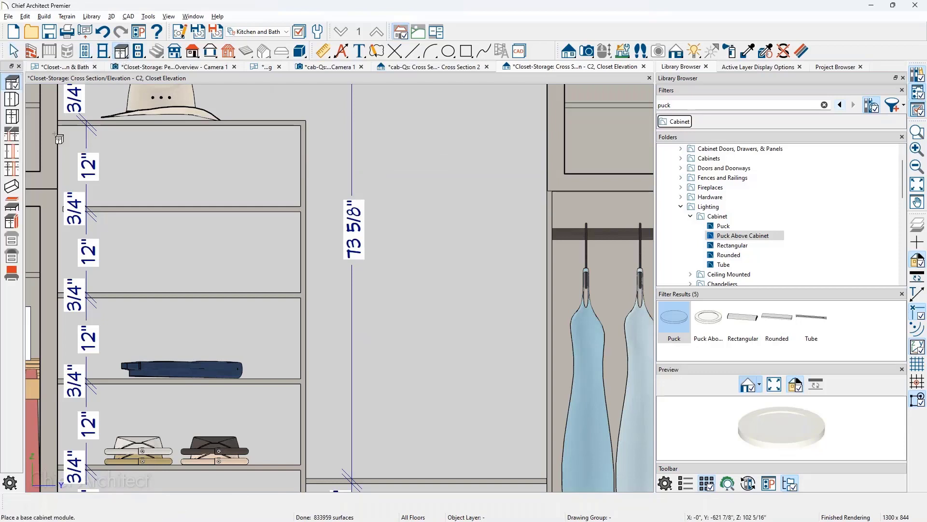
left_click(11, 202)
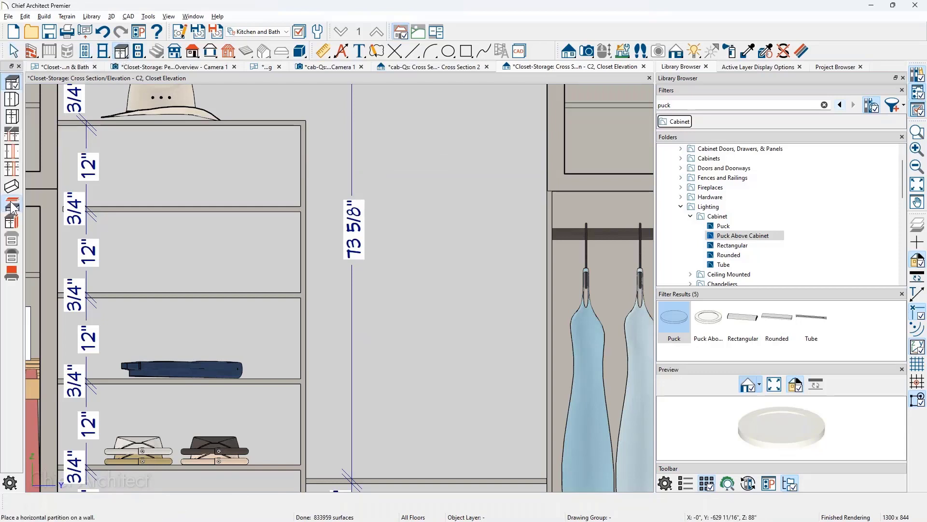
left_click(463, 160)
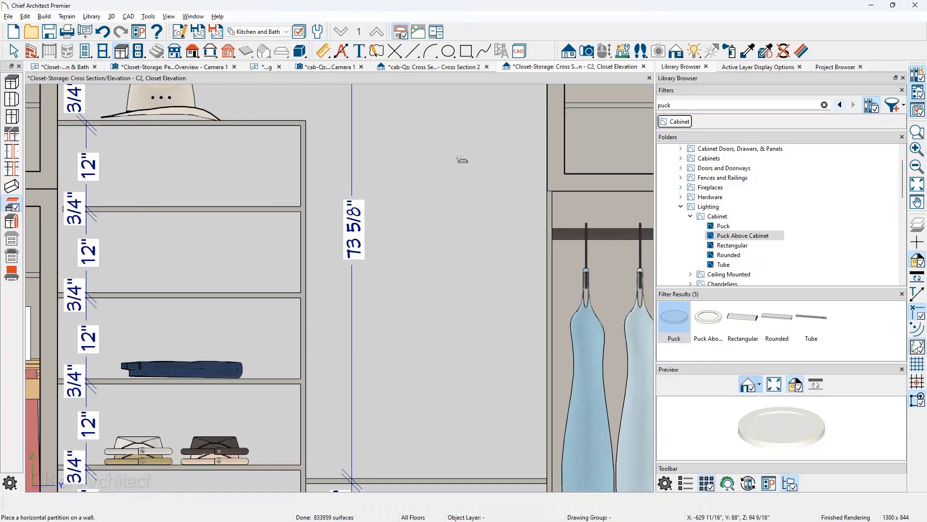
left_click(463, 159)
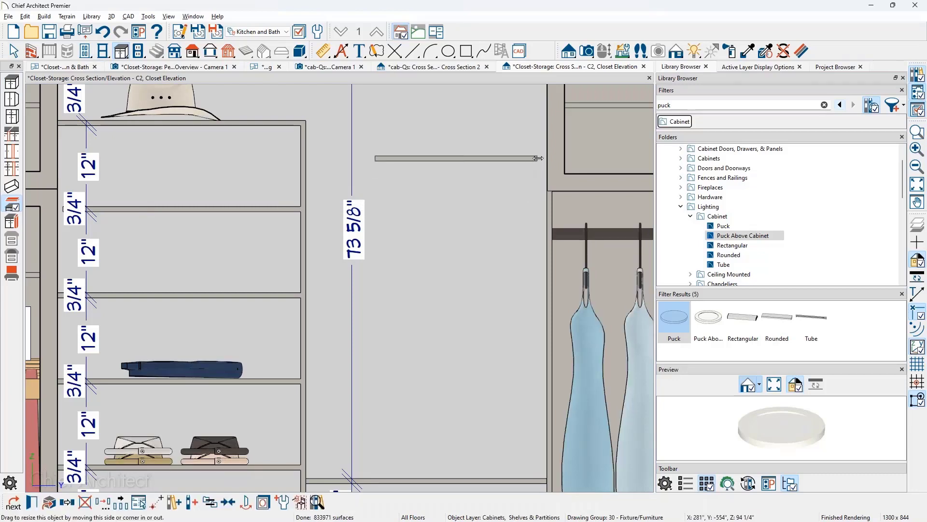
left_click_drag(549, 157, 547, 157)
left_click_drag(362, 159, 338, 162)
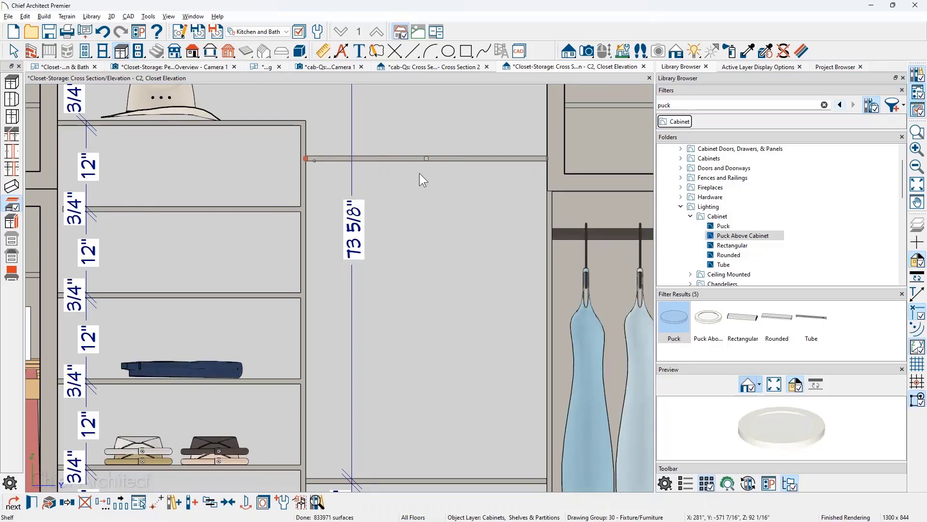
Resize the new shelf into a rod by setting its height to 2" and its depth to 2"
key("ctrl+e")
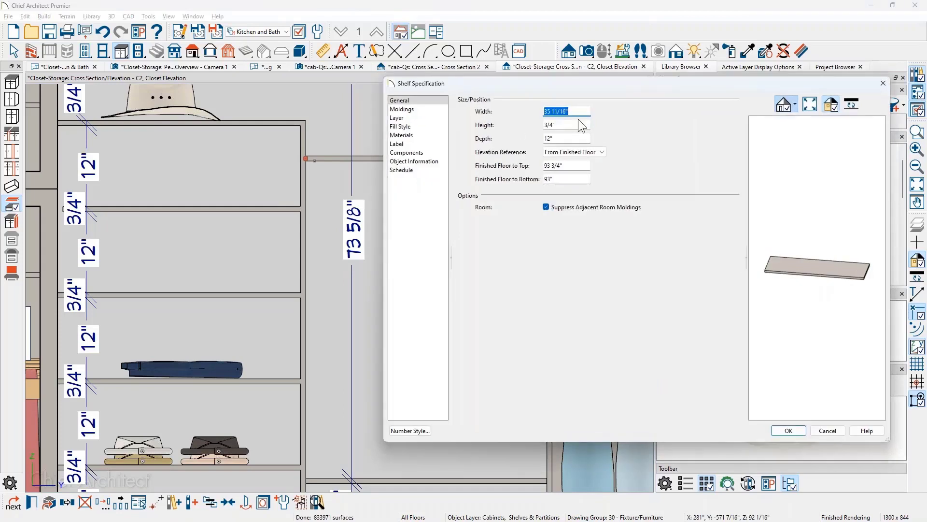
key("Tab")
type("2")
key("Tab")
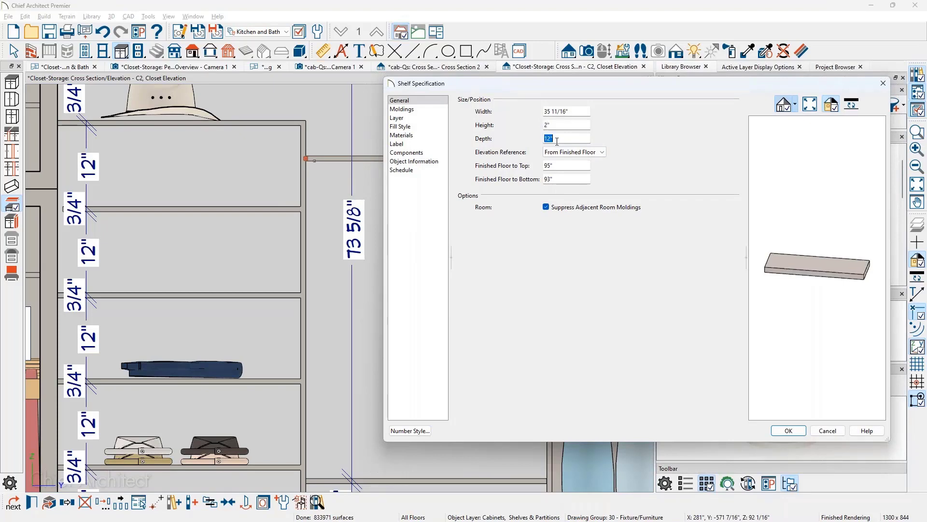
type("2")
key("Tab")
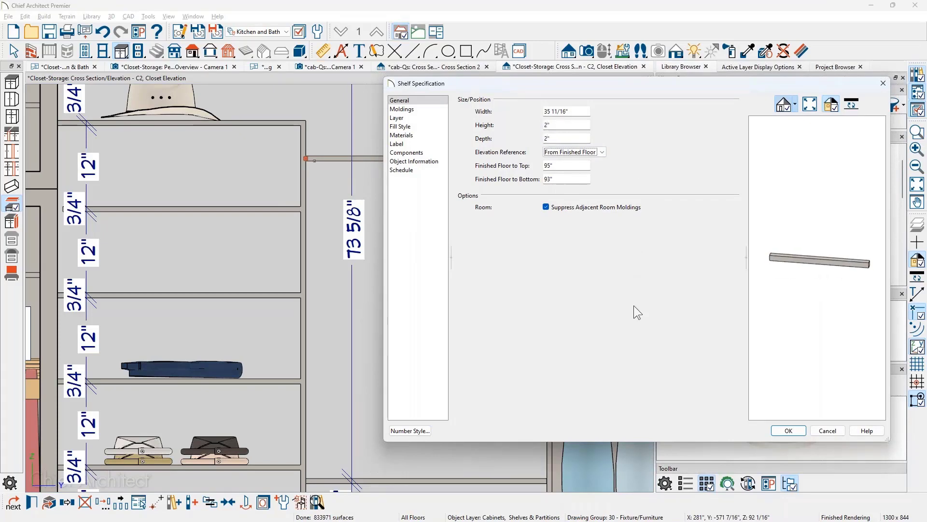
scroll(828, 281, "up", 3)
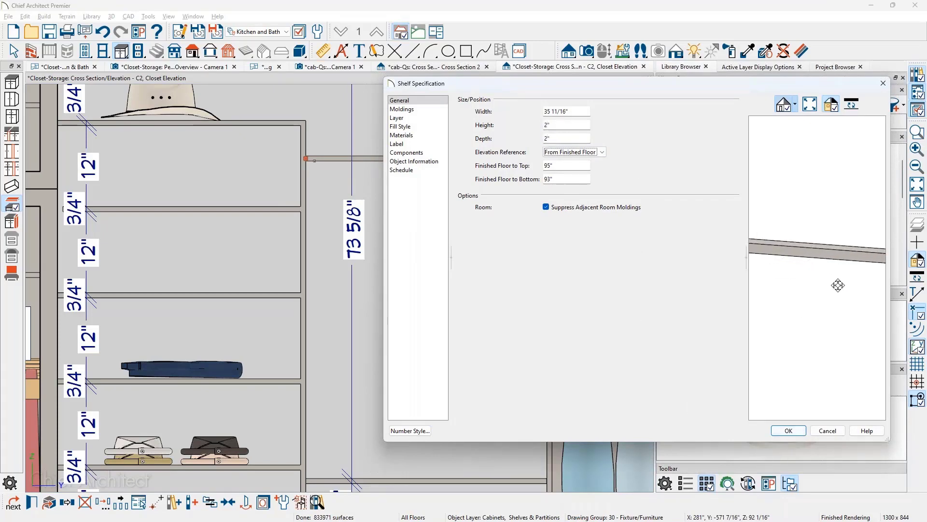
left_click_drag(813, 278, 741, 253)
scroll(839, 250, "down", 3)
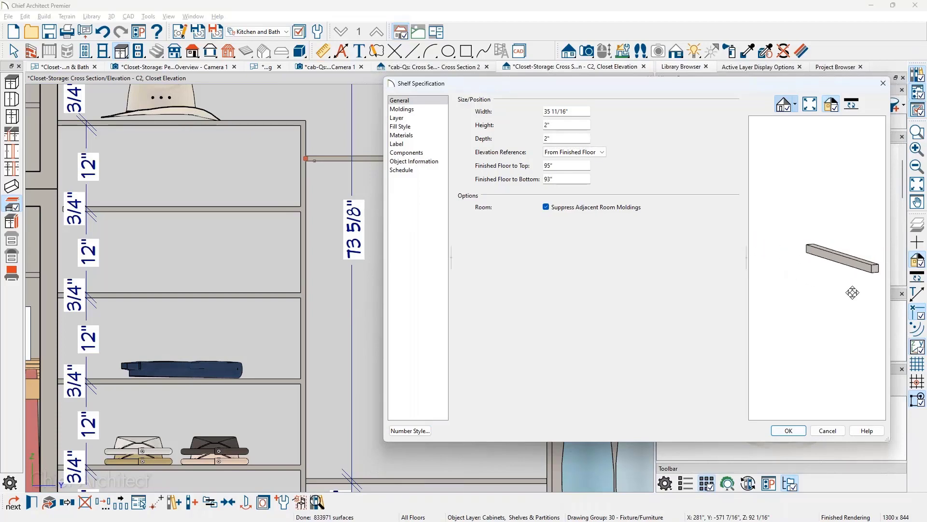
left_click_drag(853, 292, 816, 280)
left_click(788, 431)
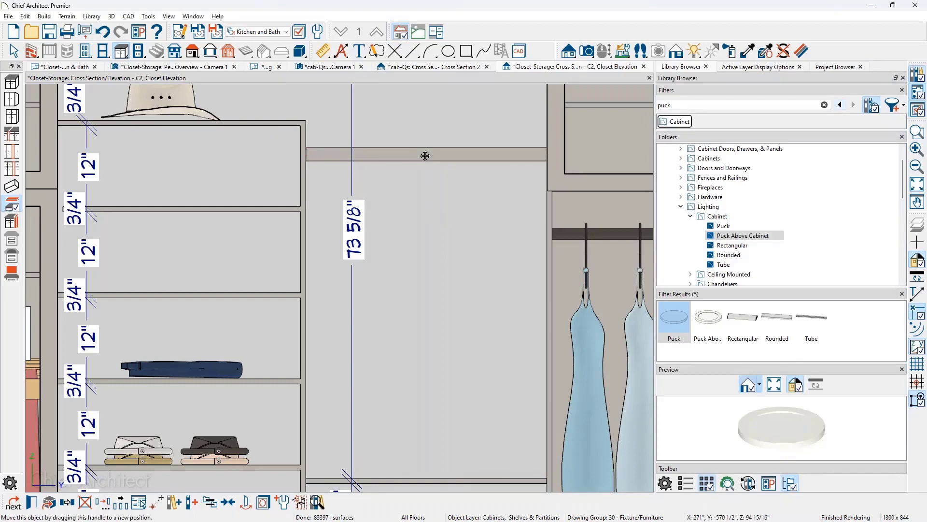
In the Perspective Floor Overview camera view, move the rod-shaped shelf about 6 3/4" away from the back wall
left_click(191, 67)
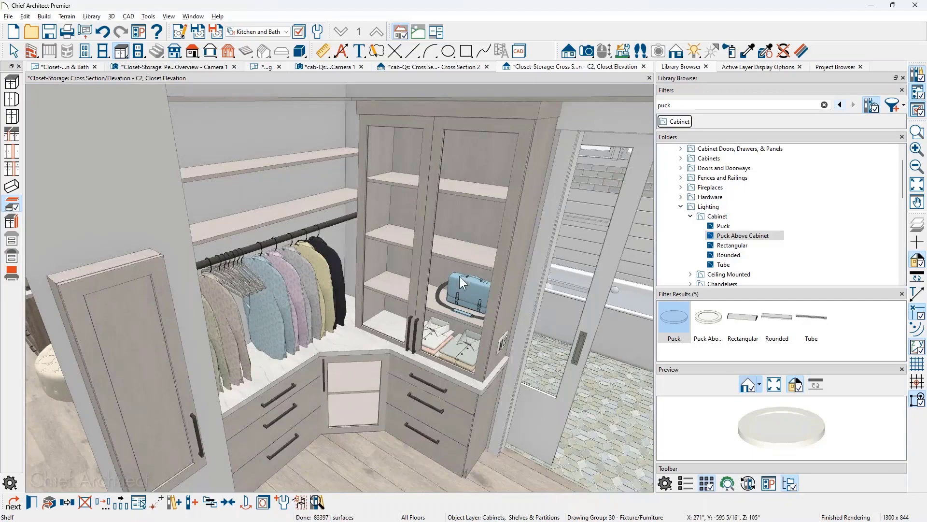
scroll(459, 276, "down", 5)
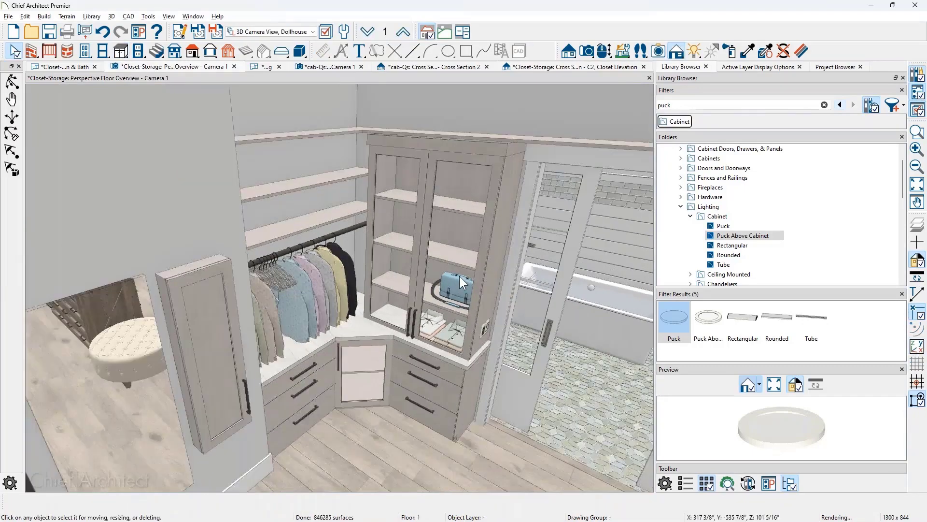
middle_click_drag(466, 284, 218, 304)
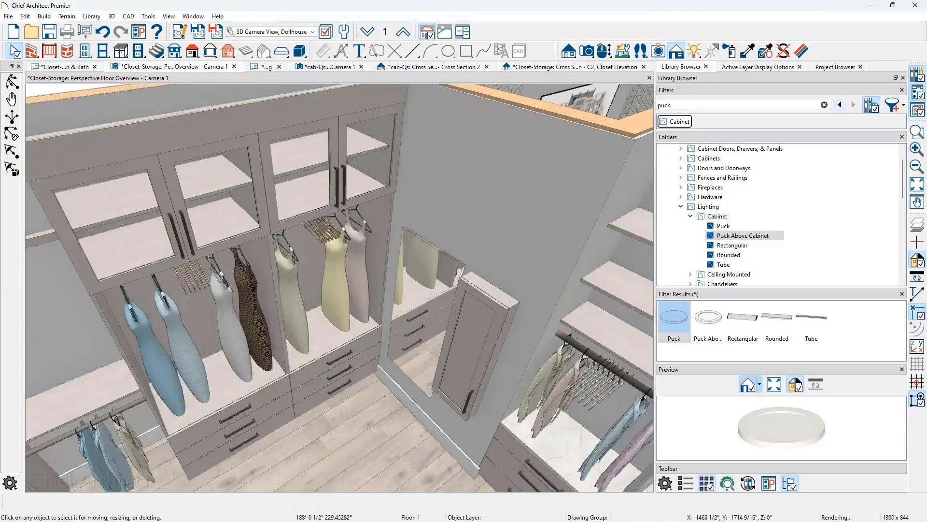
middle_click_drag(419, 288, 577, 246)
scroll(182, 221, "up", 2)
middle_click_drag(182, 221, 265, 286)
left_click(249, 276)
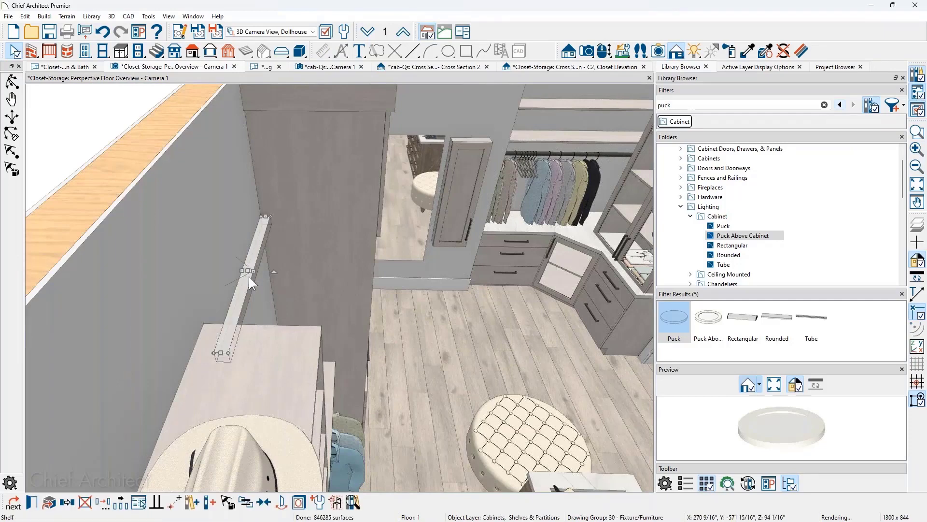
left_click_drag(248, 276, 379, 305)
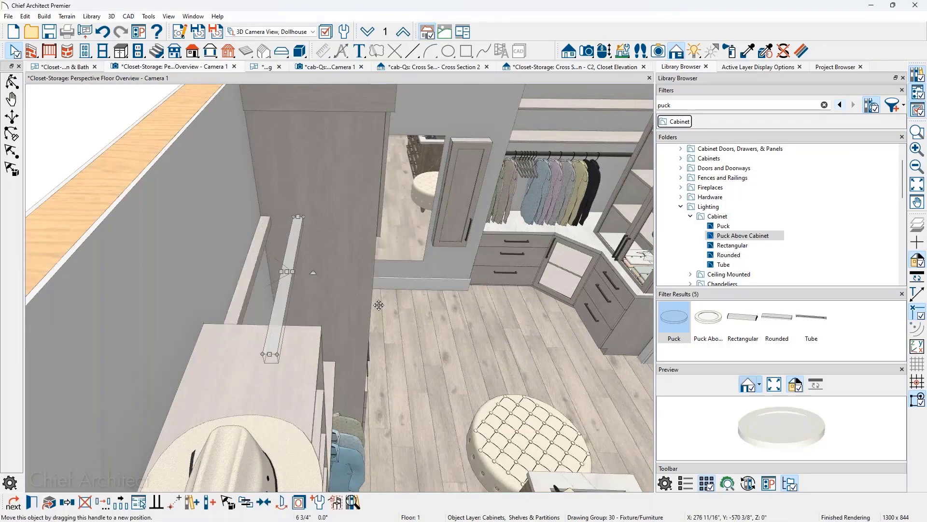
key("Escape")
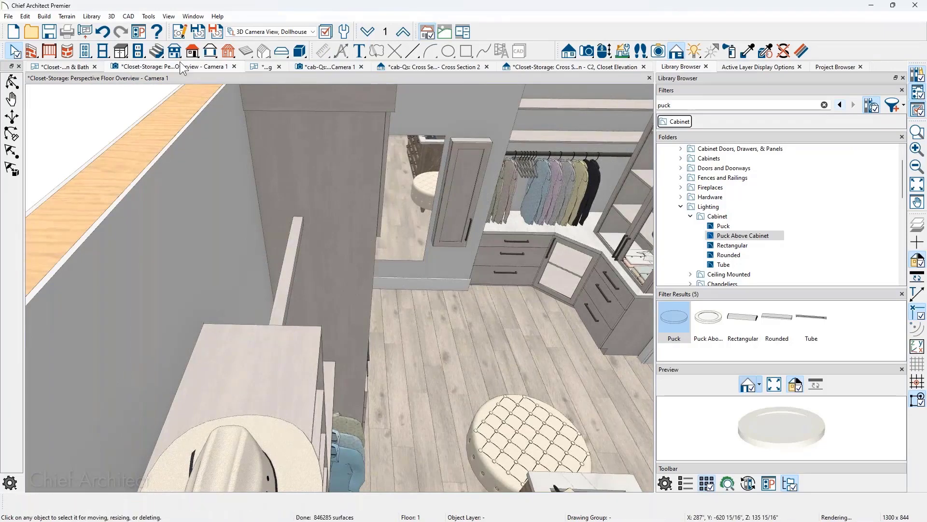
In the closet elevation, add a dimension marker at the new rod to the vertical dimension line crossing it
left_click(532, 65)
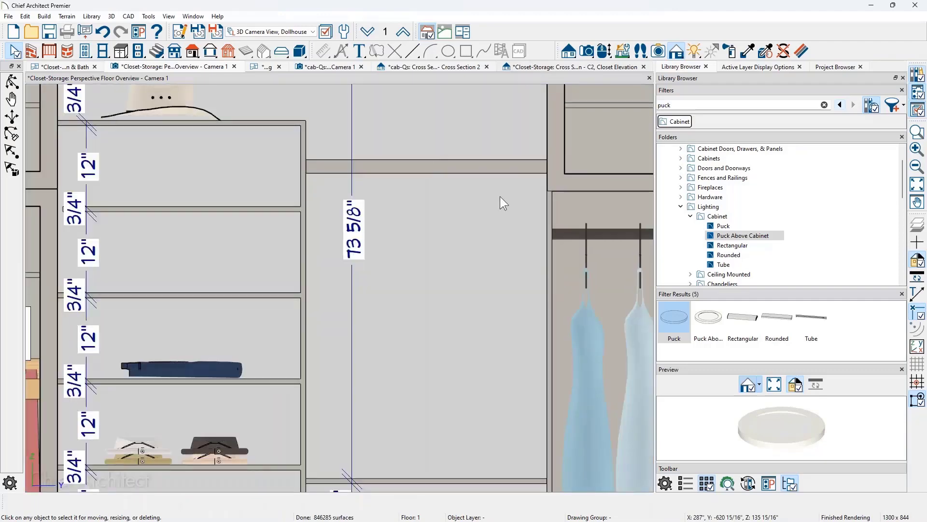
key("space")
left_click(353, 290)
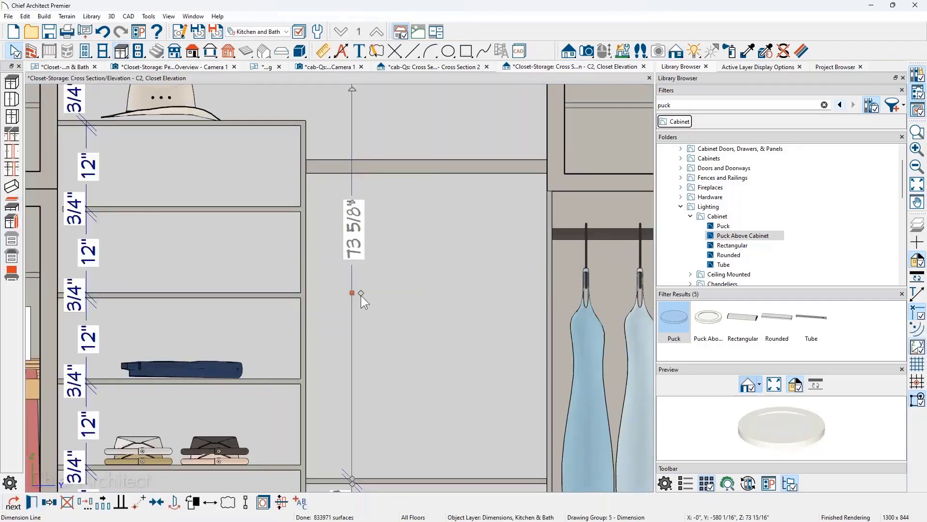
left_click_drag(369, 269, 357, 173)
scroll(350, 181, "up", 5)
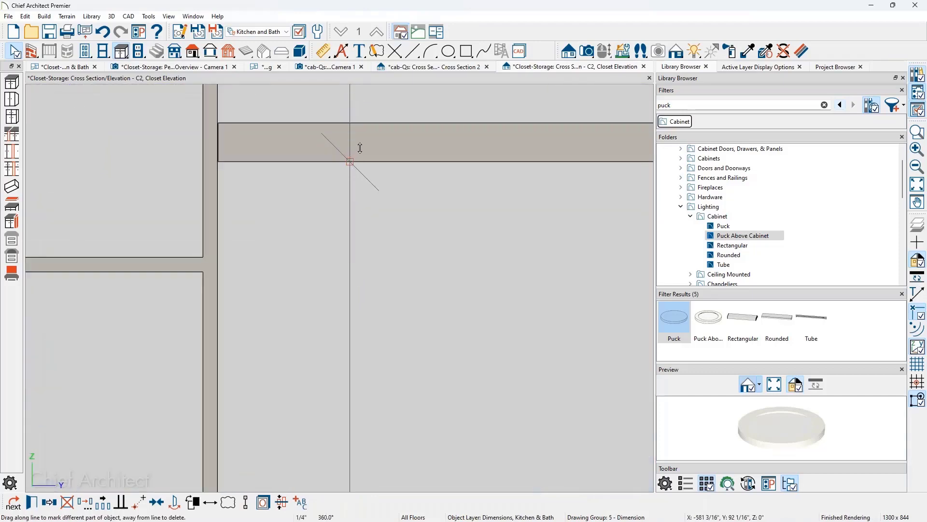
scroll(294, 228, "down", 3)
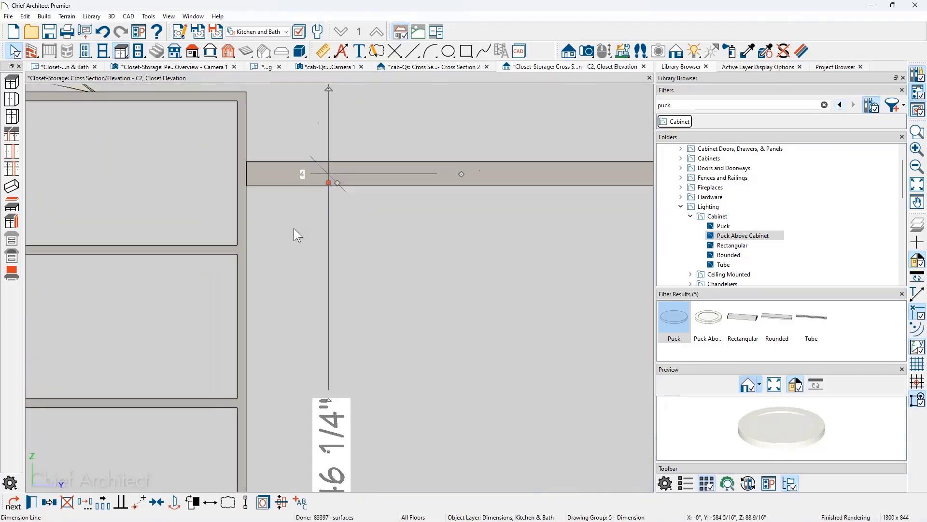
scroll(294, 229, "down", 1)
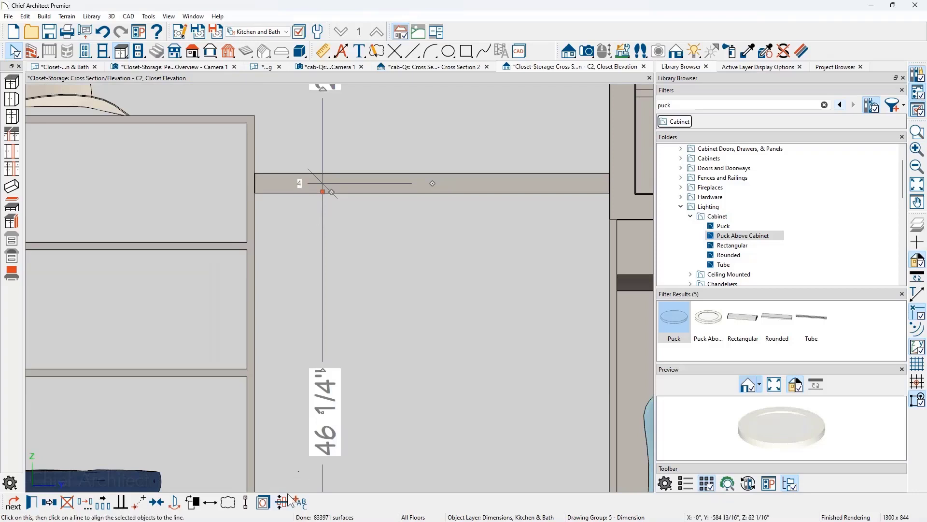
Add a centerline mark to the dimension extension line at the rod
scroll(315, 110, "up", 1)
left_click(313, 191)
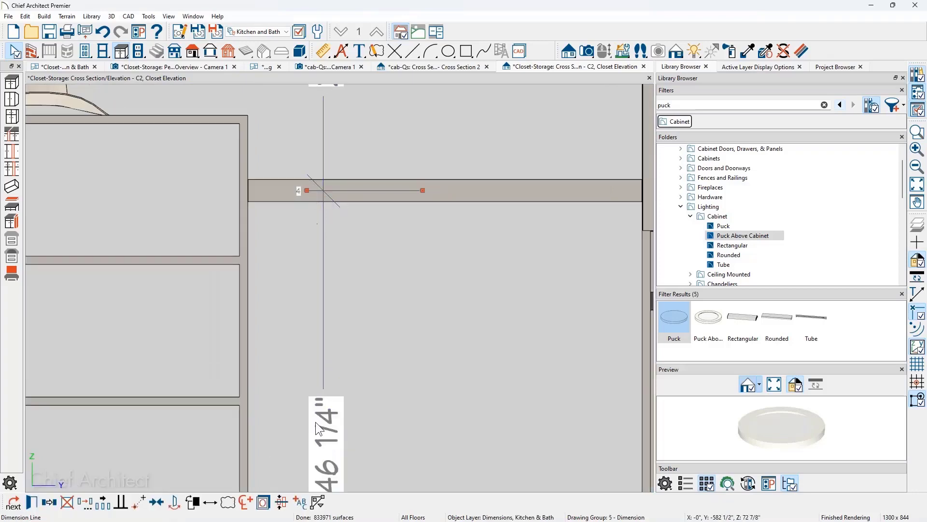
left_click(246, 502)
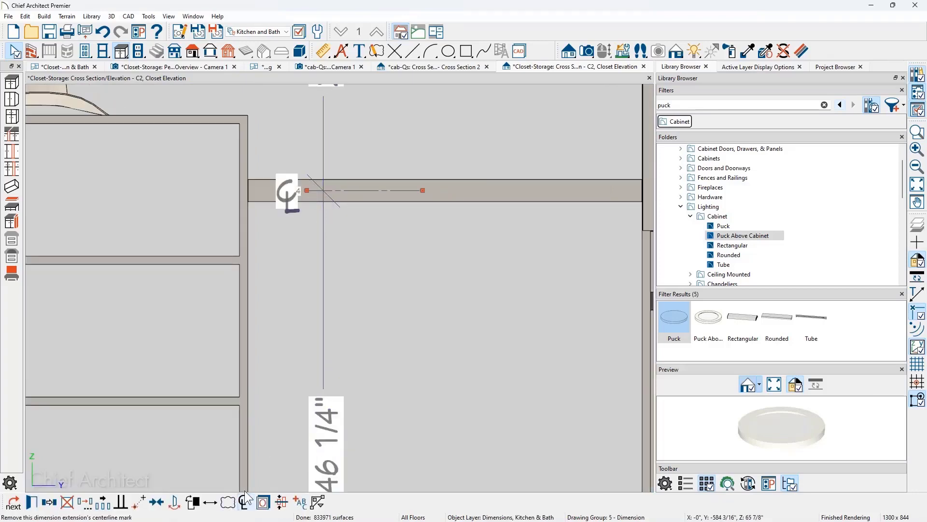
left_click(347, 282)
scroll(357, 271, "down", 2)
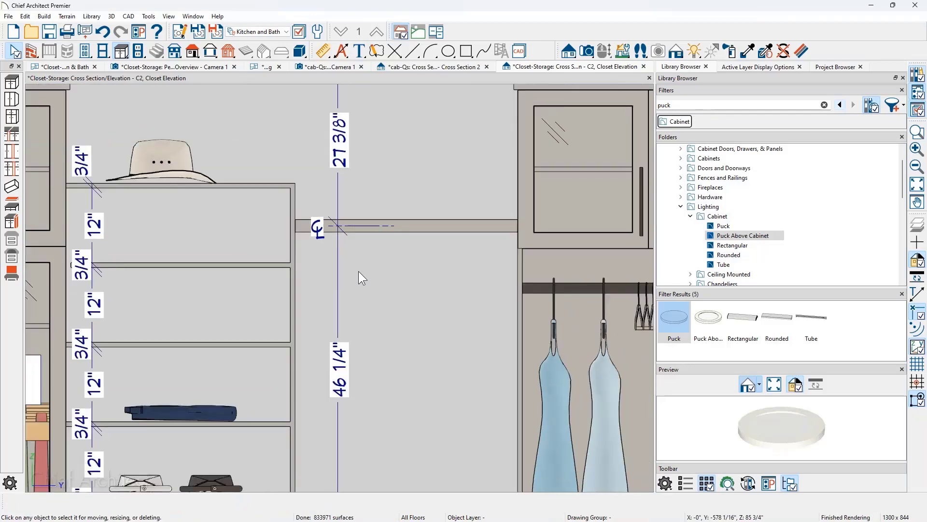
Shift the rod's dimension marker from its centerline up to its top edge
scroll(358, 271, "down", 2)
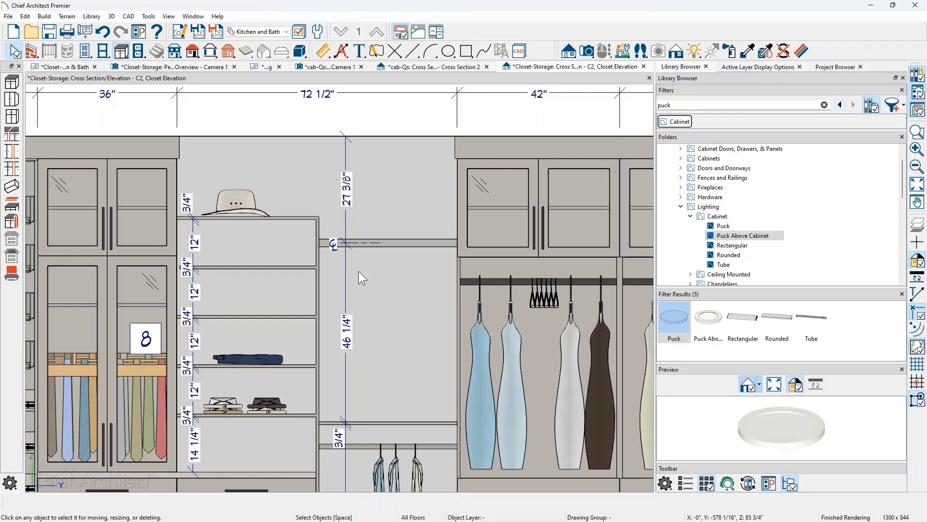
scroll(358, 276, "up", 5)
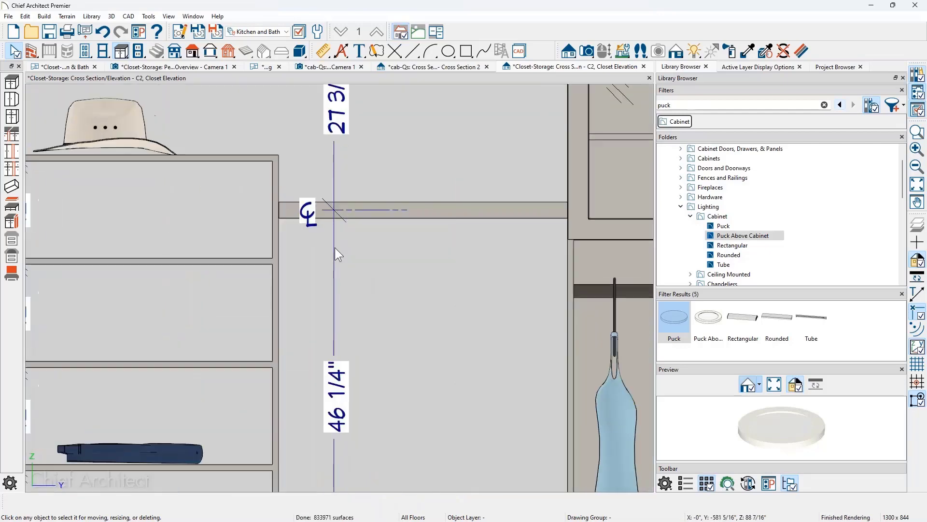
left_click(335, 248)
left_click_drag(424, 208, 424, 202)
left_click(431, 267)
scroll(431, 267, "down", 3)
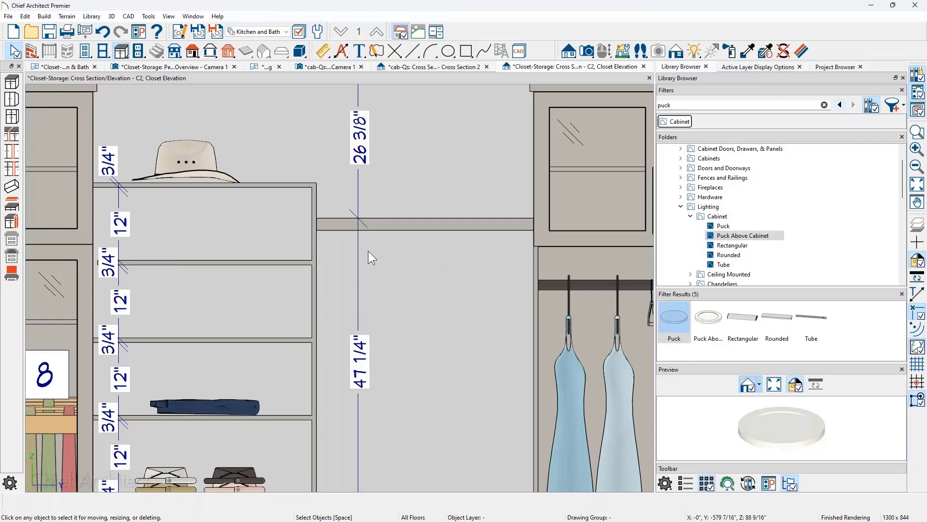
scroll(368, 250, "down", 3)
middle_click_drag(295, 238, 271, 230)
middle_click_drag(514, 271, 429, 252)
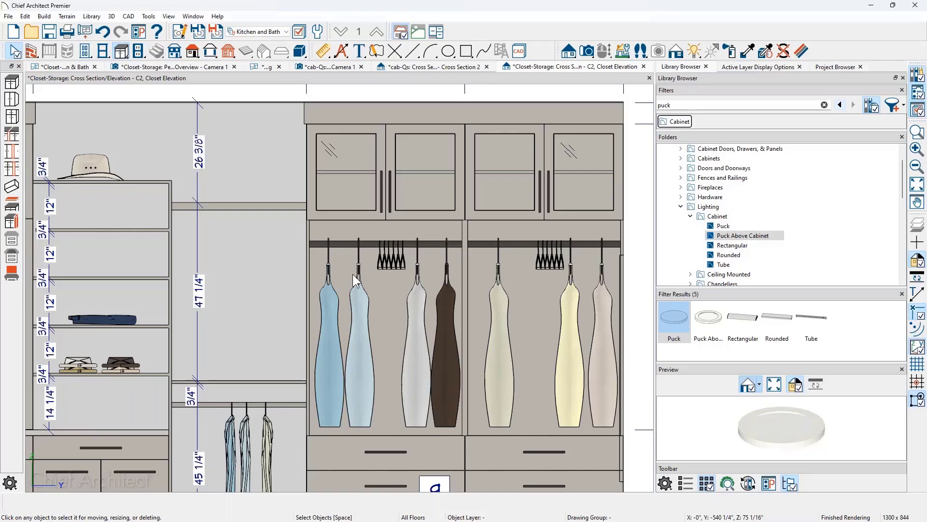
scroll(260, 268, "down", 3)
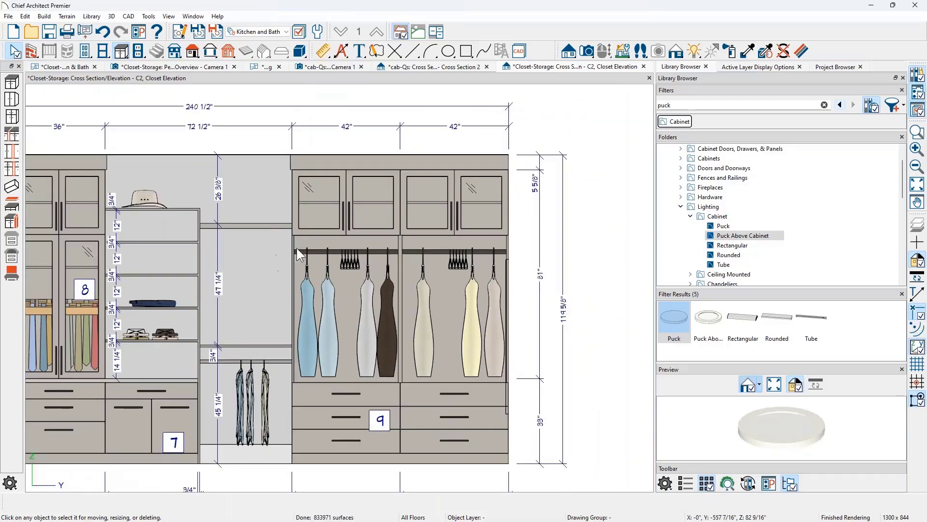
middle_click_drag(341, 236, 239, 238)
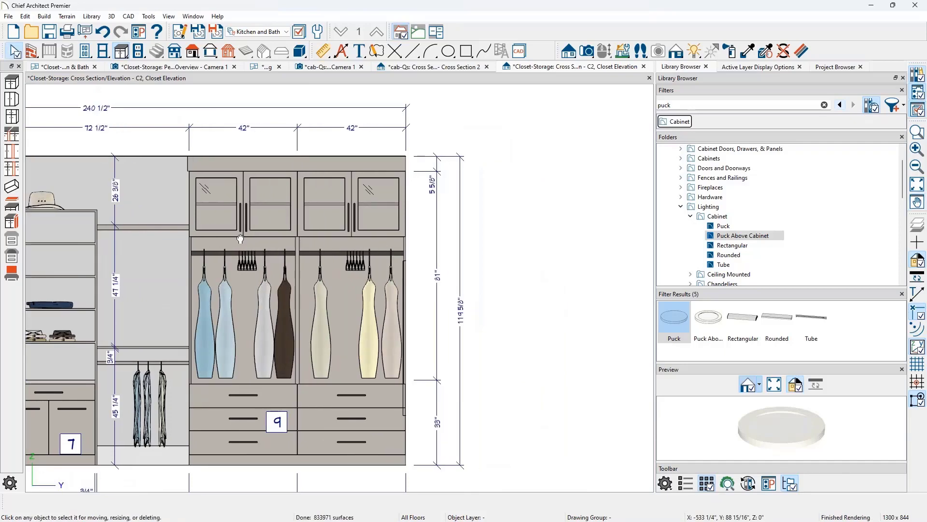
scroll(133, 271, "up", 2)
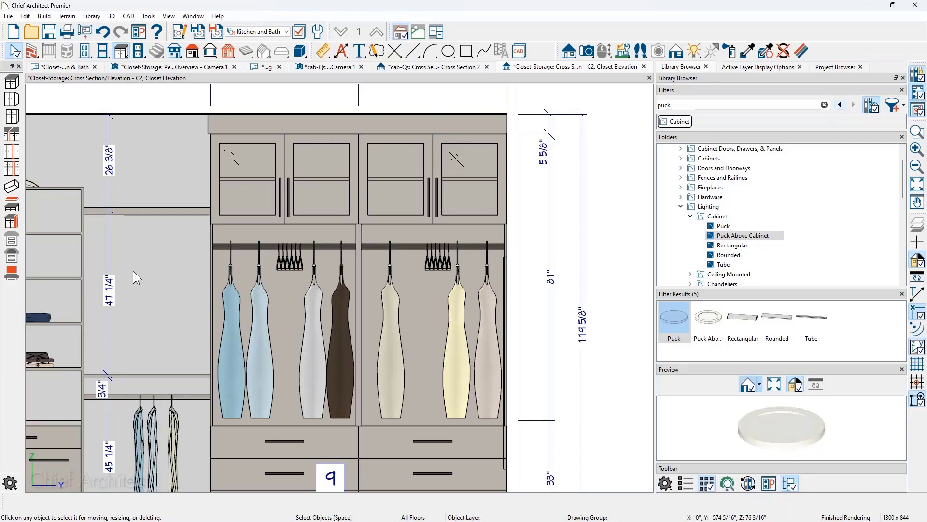
Draw a horizontal CAD line in the empty area beside the closet elevation's overall height dimension
left_click(413, 52)
middle_click_drag(459, 190, 223, 217)
scroll(223, 217, "down", 1)
left_click_drag(396, 225, 579, 225)
key("space")
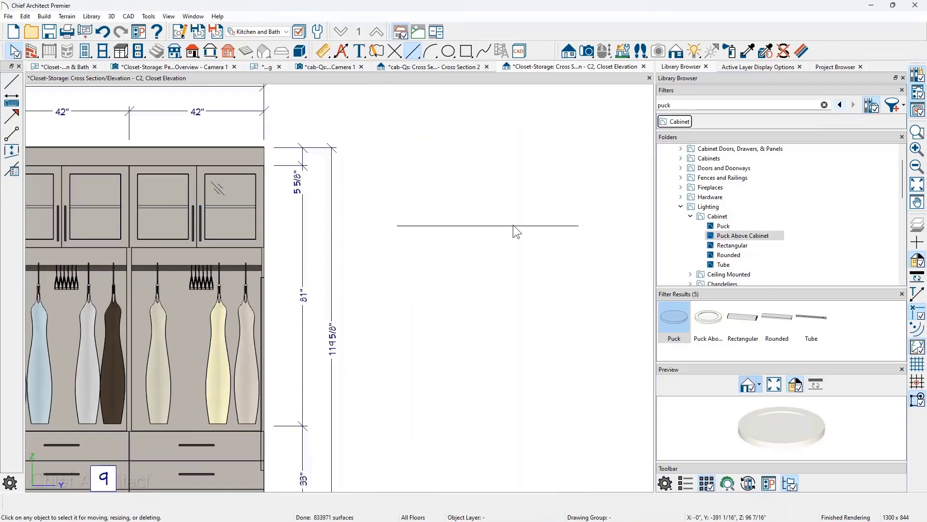
Convert the horizontal CAD line to a 3D Molding Polyline on the default Moldings layer
left_click(514, 225)
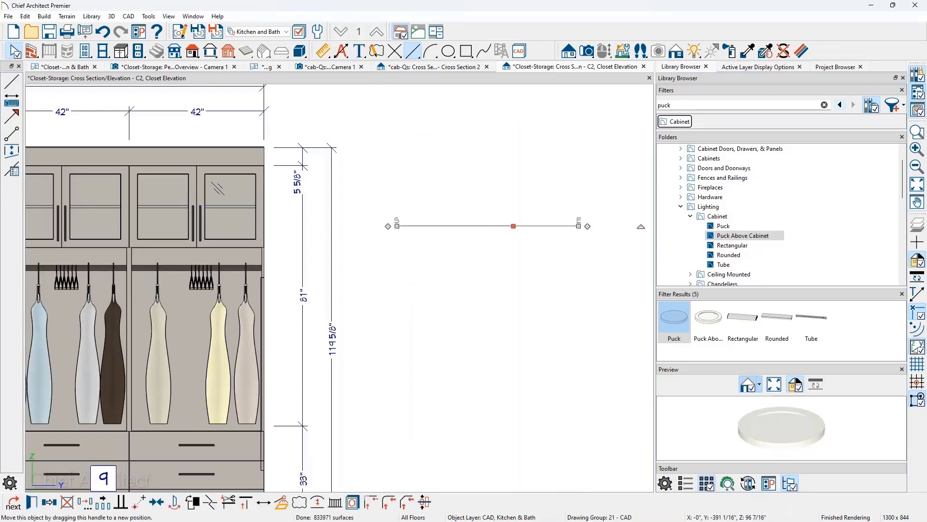
left_click(286, 504)
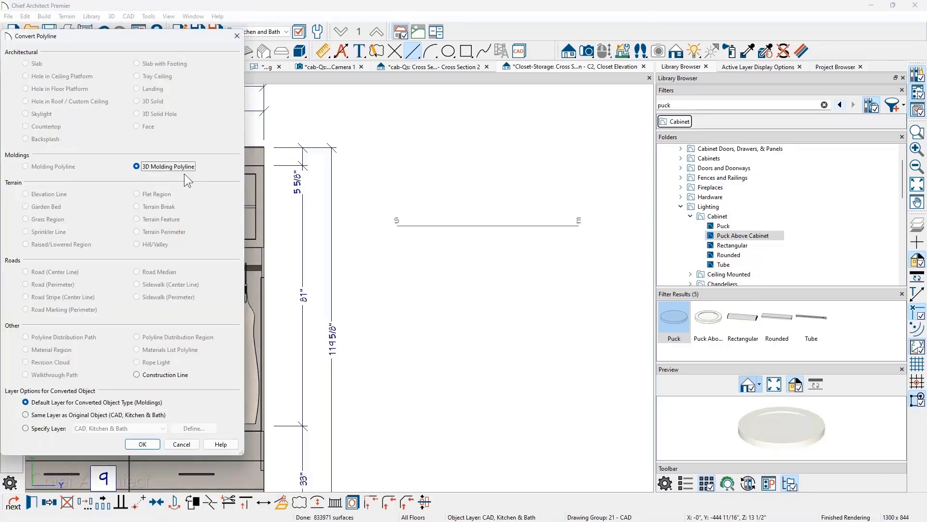
left_click(142, 444)
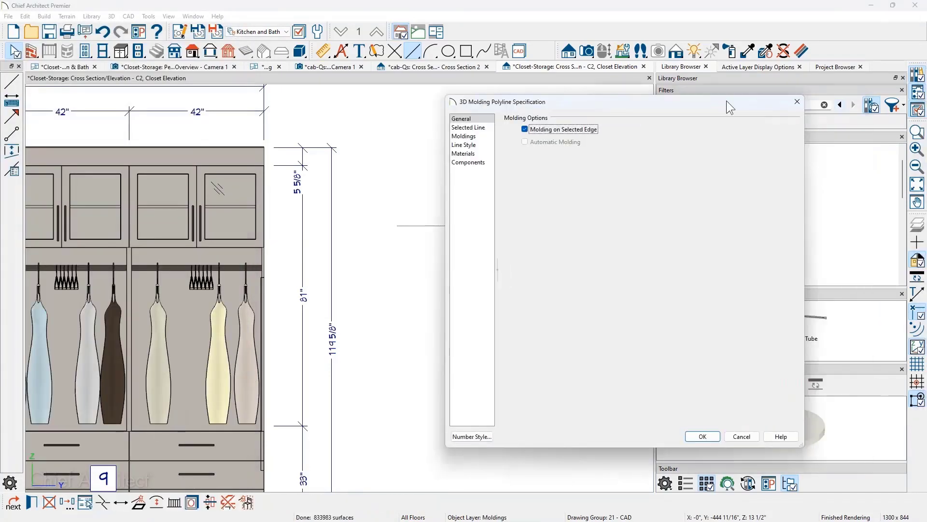
Set the default molding profile's width to 2" and make its height match
left_click_drag(727, 101, 780, 92)
left_click(527, 127)
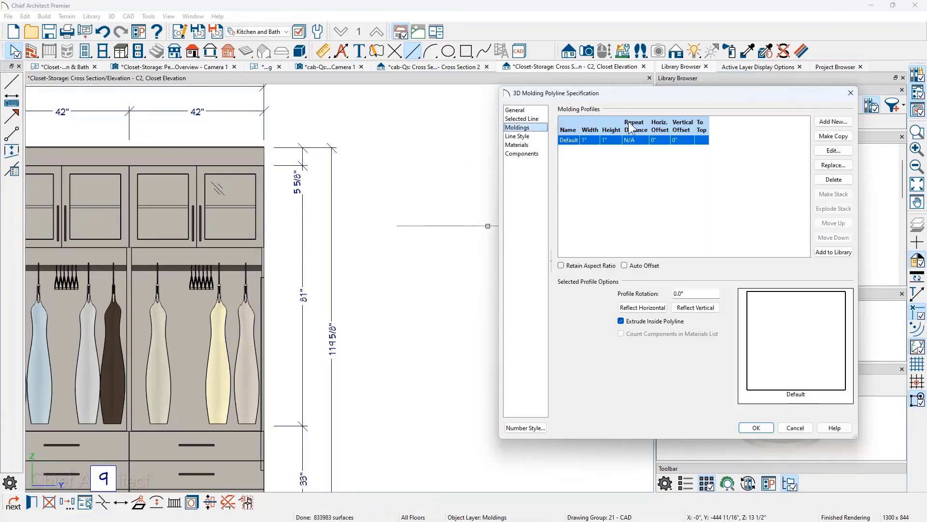
left_click(588, 140)
type("2")
key("Return")
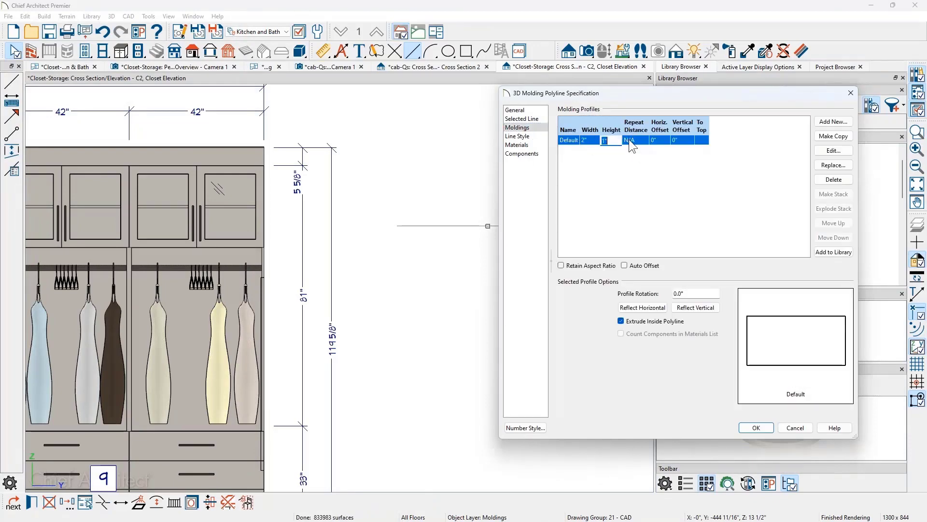
Start replacing the polyline's molding profile and browse the core catalog's Architectural folder down to Moldings, Profiles, Extrusions
left_click(831, 165)
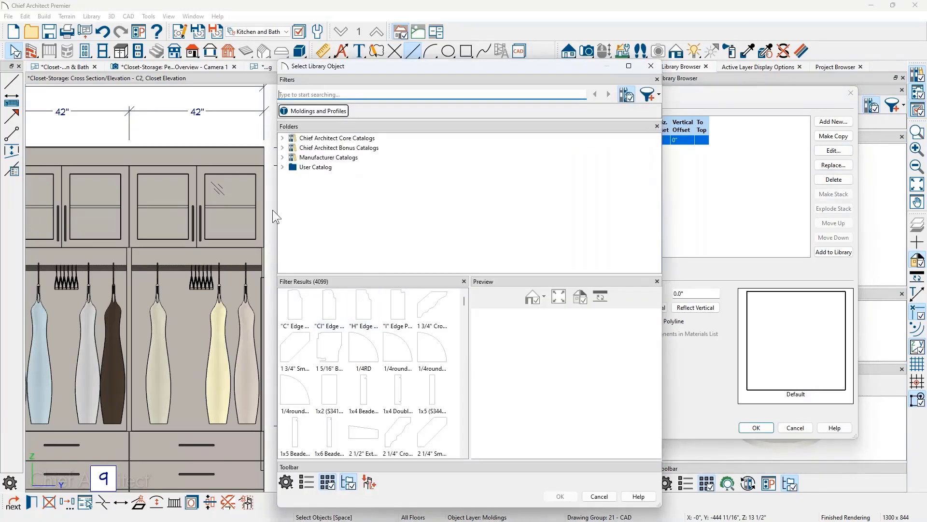
scroll(402, 335, "down", 5)
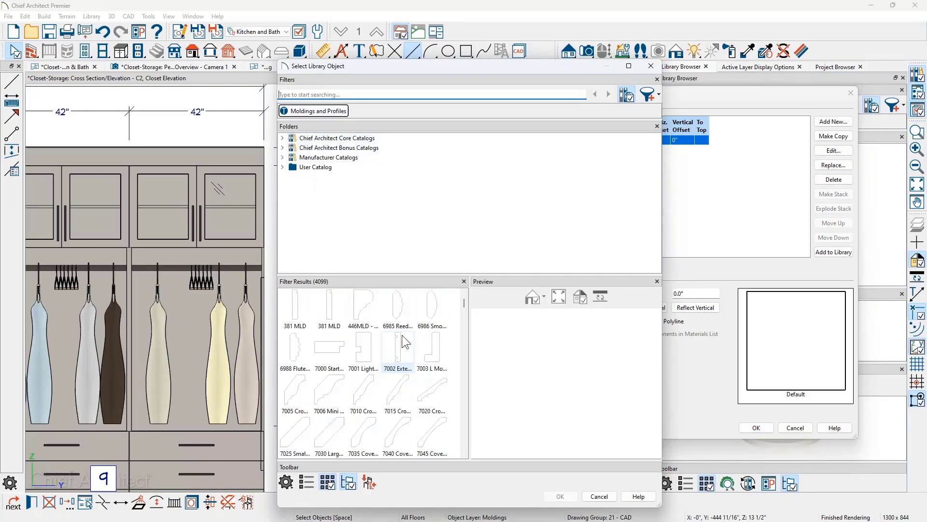
scroll(402, 335, "down", 3)
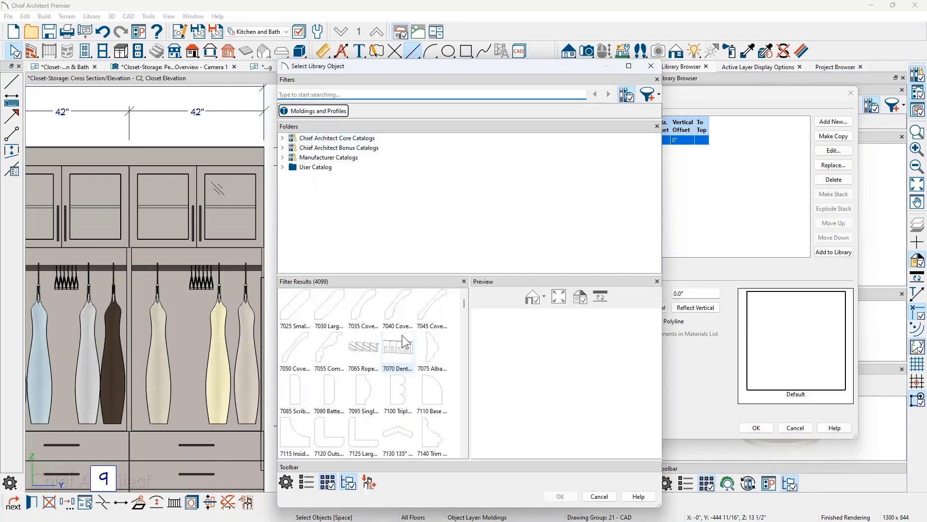
left_click(282, 138)
left_click(292, 148)
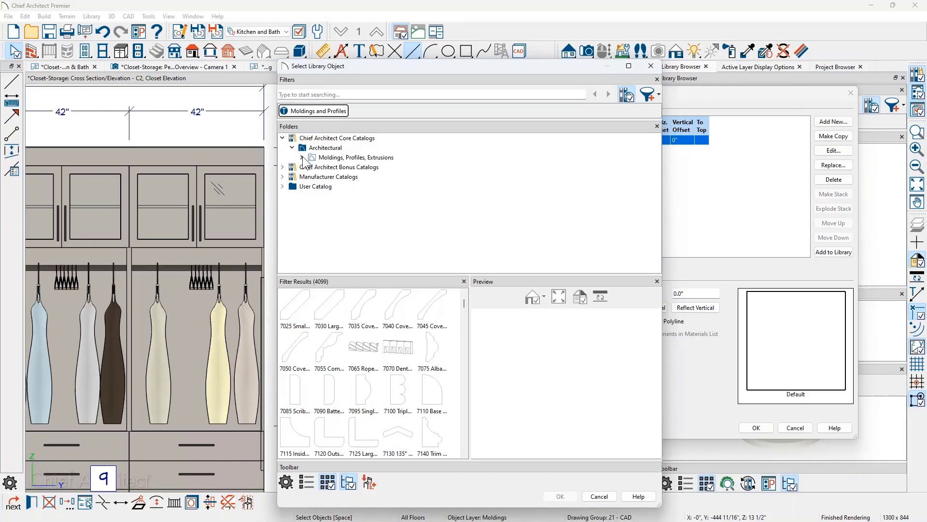
left_click(302, 158)
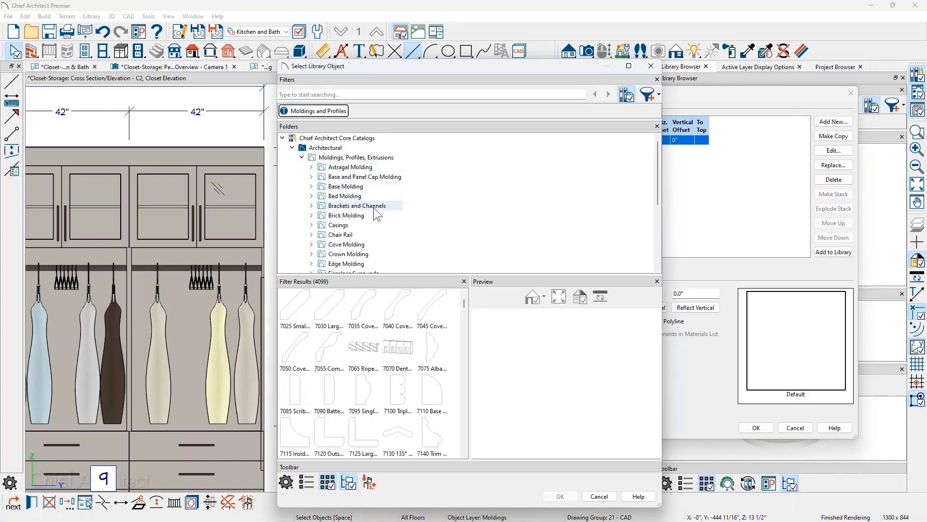
Replace the 3D molding polyline's default profile with Round Rail from the Handrails and Caps folder and apply the specification
left_click(347, 235)
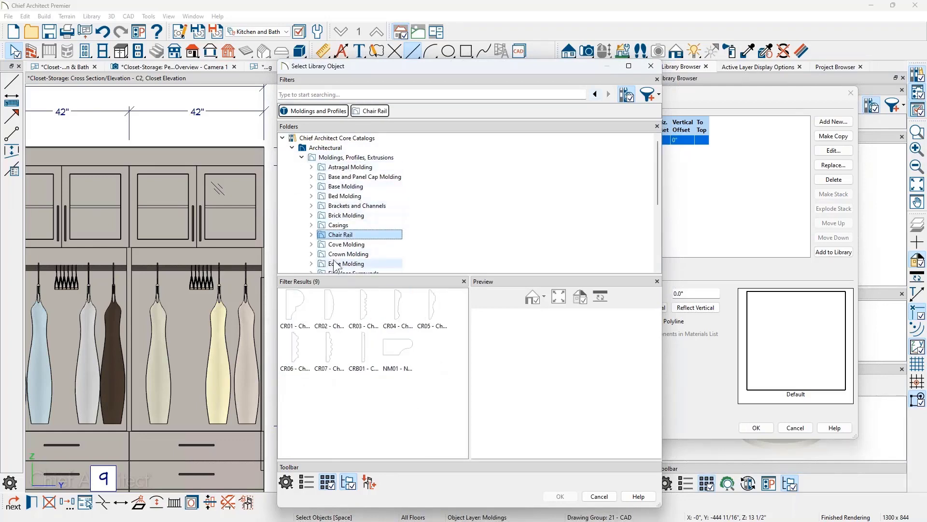
scroll(337, 238, "down", 2)
scroll(336, 238, "down", 2)
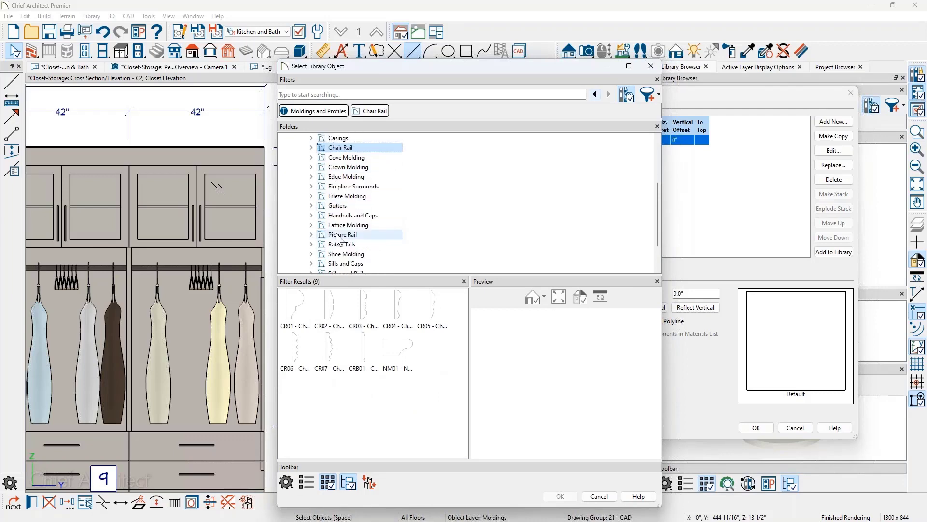
scroll(337, 237, "up", 4)
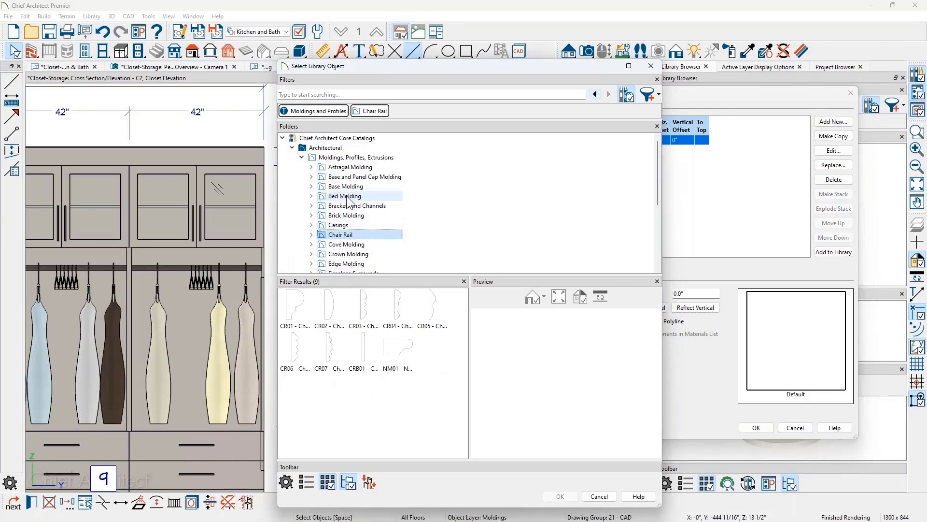
scroll(351, 198, "down", 2)
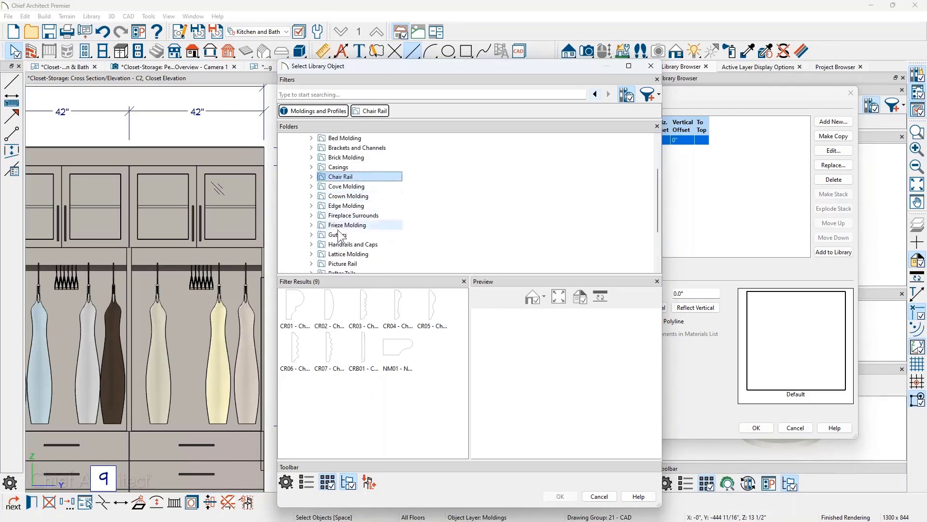
left_click(348, 244)
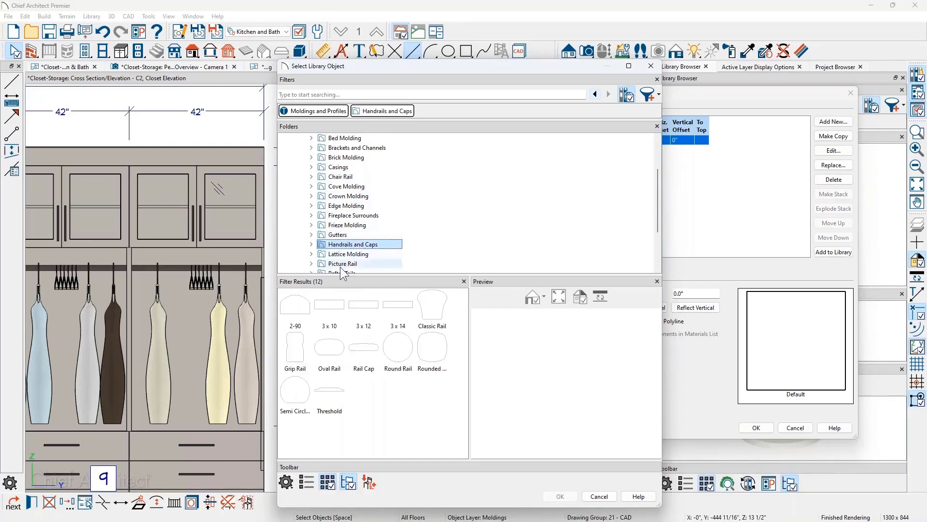
left_click(410, 352)
left_click(559, 497)
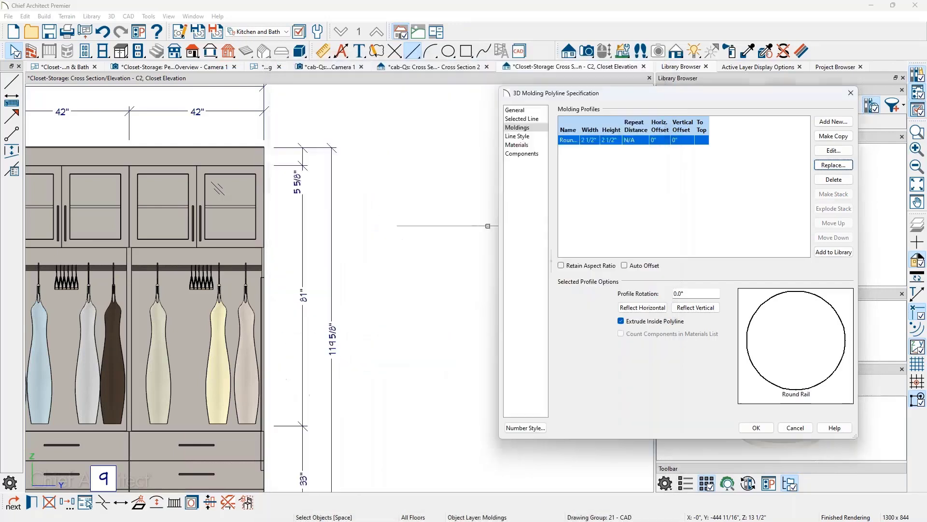
left_click(764, 425)
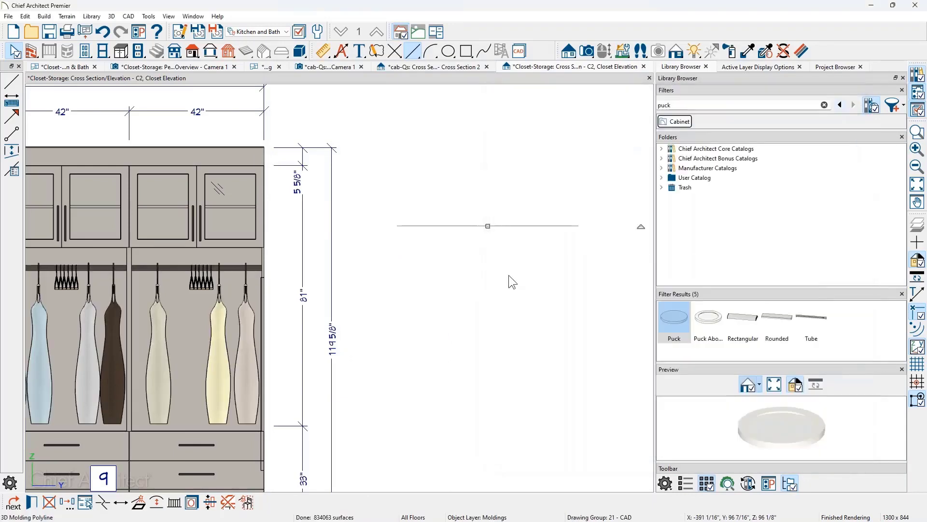
Check the closet model in the perspective floor overview for the new round molding polyline
scroll(451, 245, "down", 4)
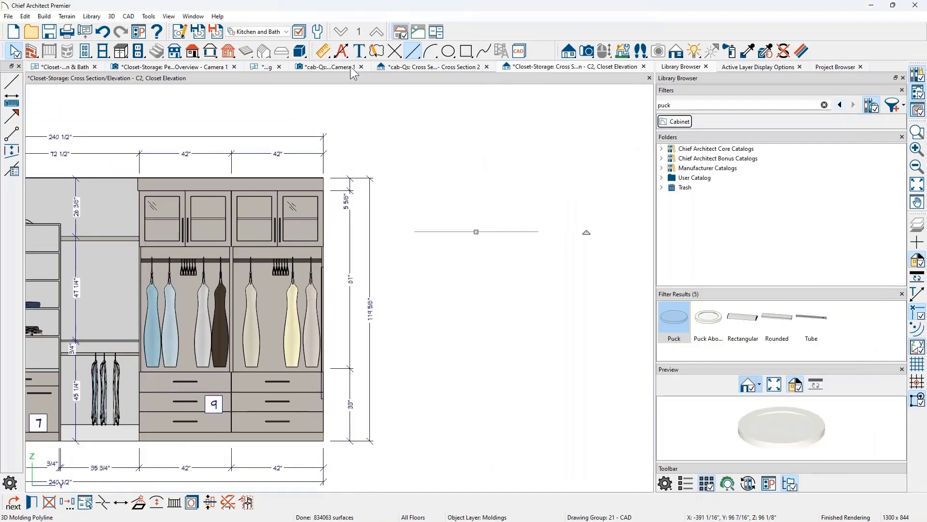
left_click(189, 67)
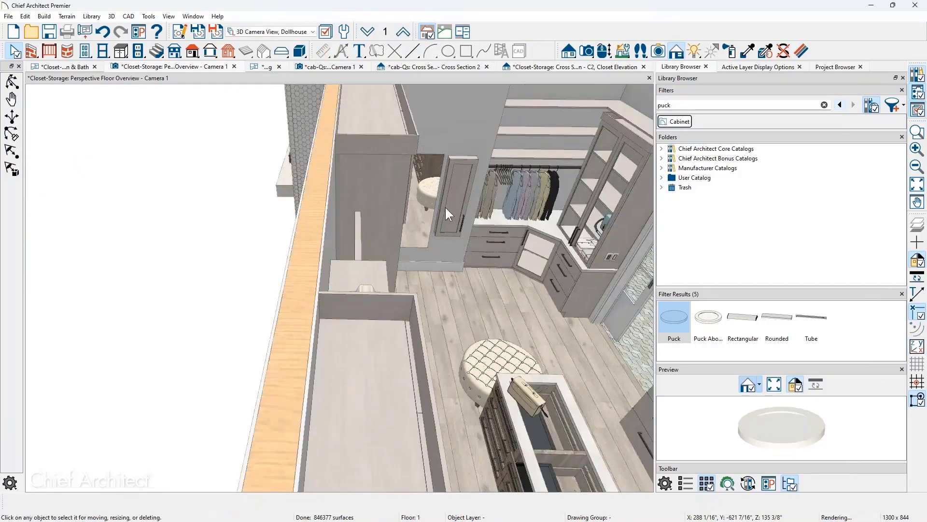
middle_click_drag(444, 207, 309, 261)
scroll(396, 208, "down", 4)
left_click_drag(311, 289, 309, 249)
Set the closet elevation's active layer set to All Layers ON
left_click(561, 68)
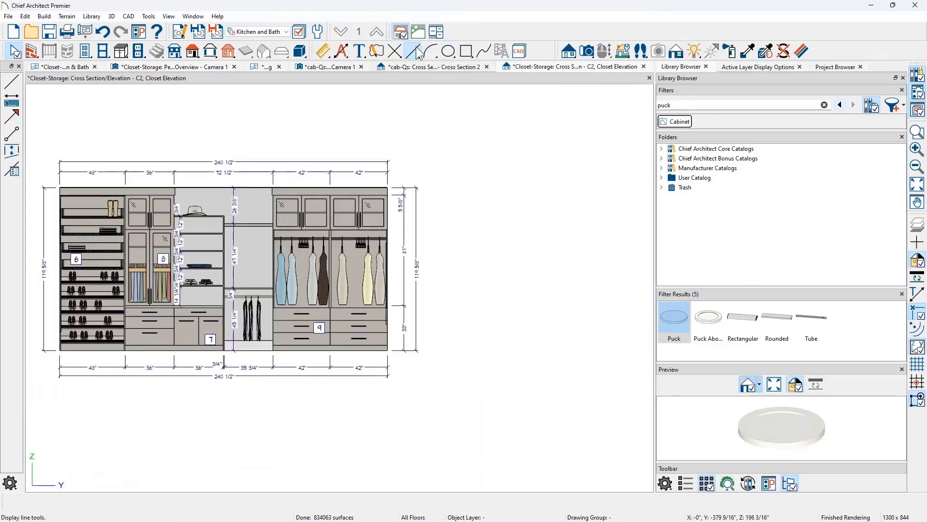
key("space")
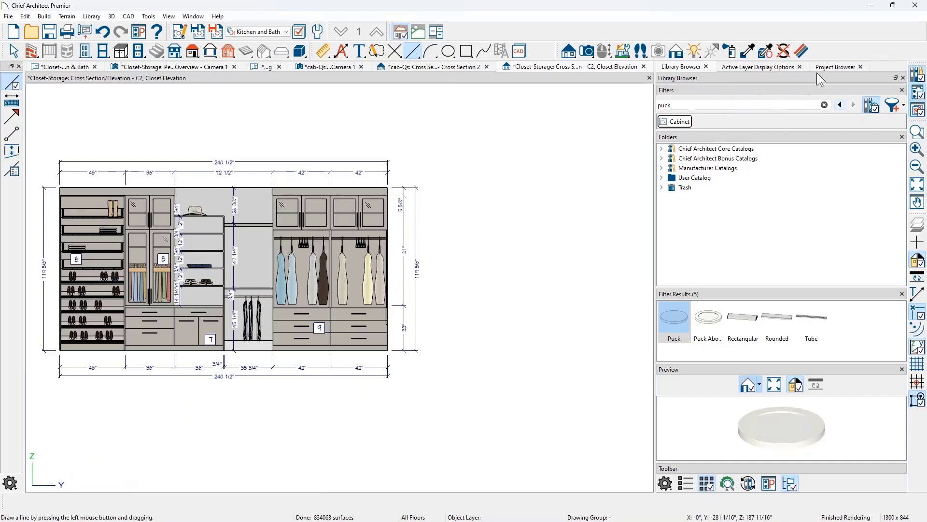
left_click(776, 68)
left_click(726, 104)
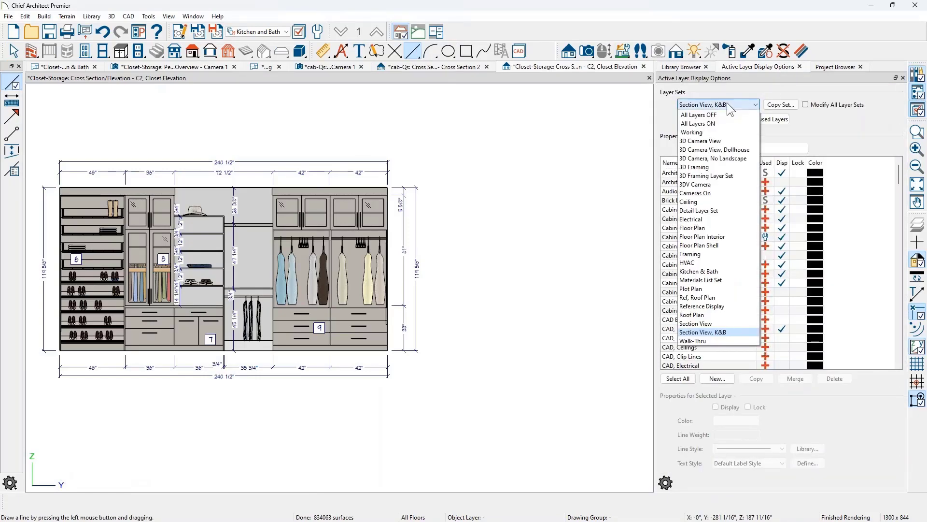
left_click(719, 124)
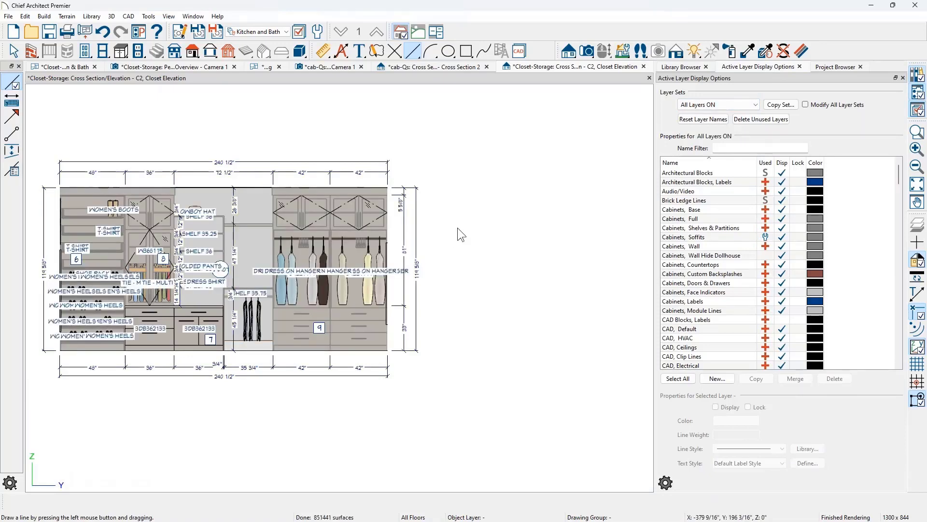
scroll(457, 228, "up", 1)
Find the round rod near the fireplace in the perspective floor overview and examine it up close
left_click(154, 69)
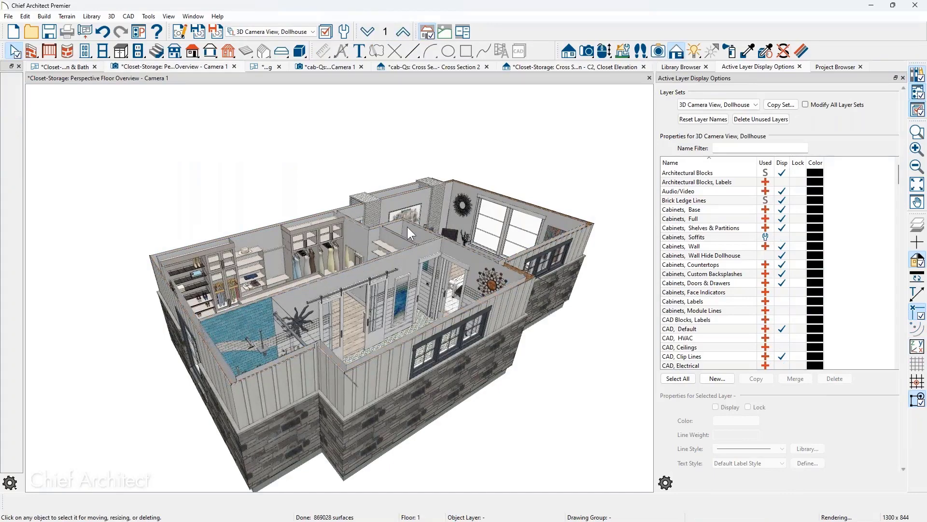
scroll(346, 290, "up", 5)
scroll(347, 290, "up", 4)
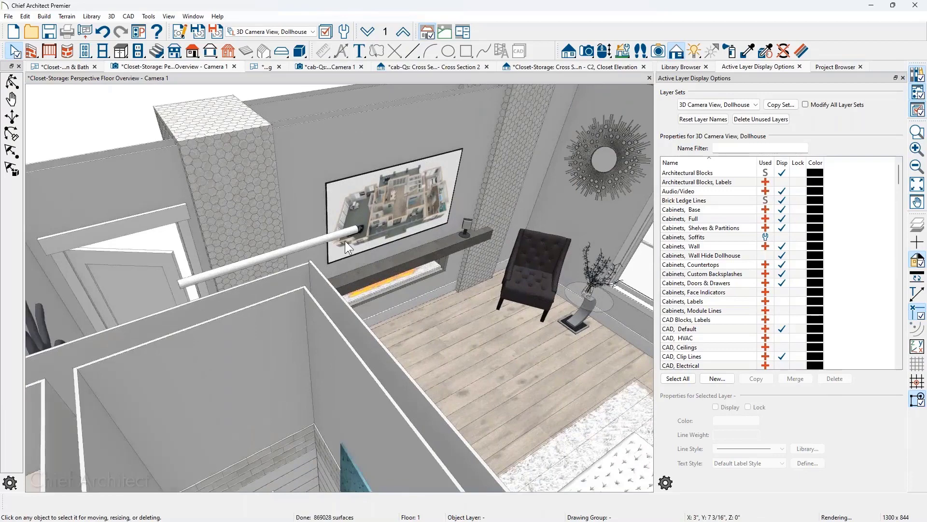
scroll(347, 247, "up", 4)
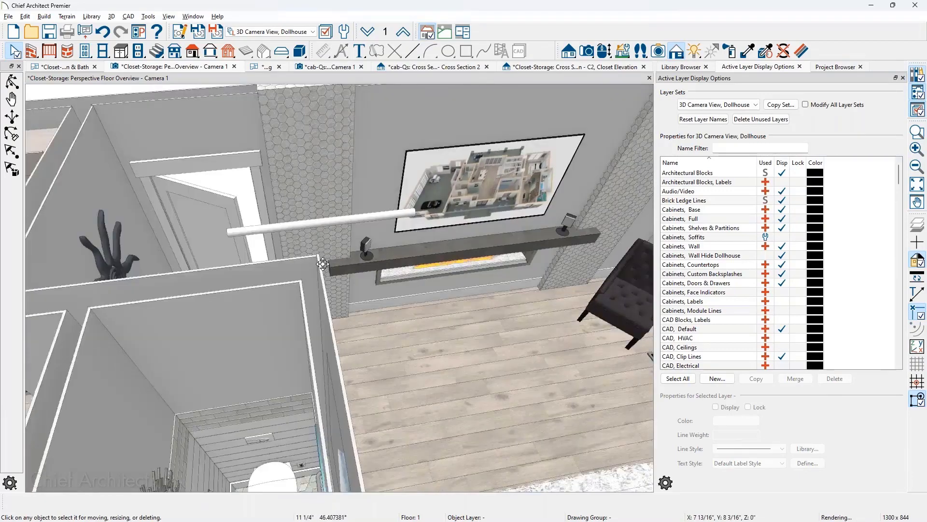
middle_click_drag(323, 264, 333, 248)
scroll(333, 248, "up", 4)
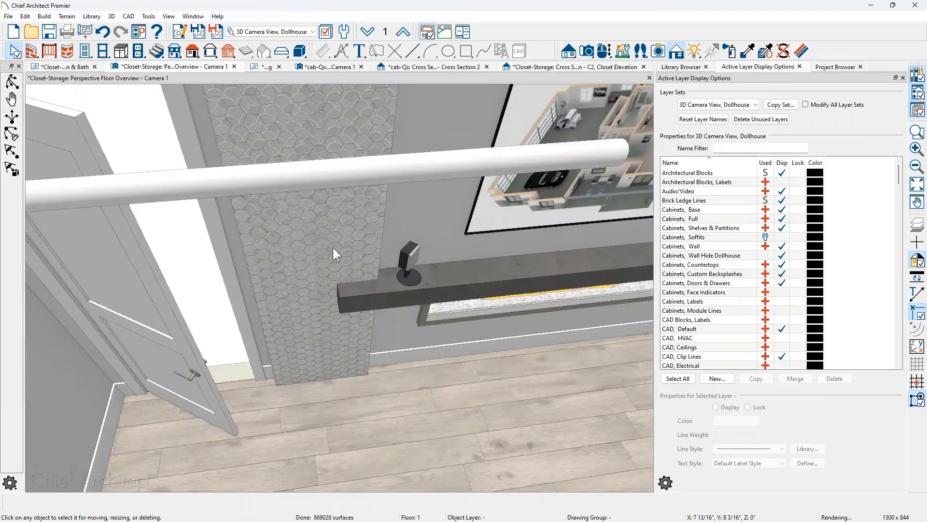
scroll(333, 248, "down", 3)
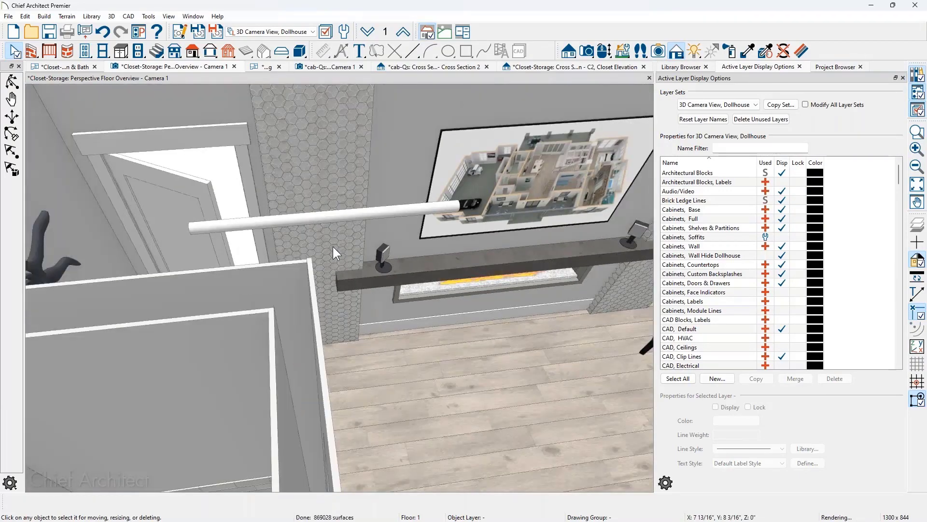
Convert the round molding polyline to a symbol named rod in the Millwork category, with Add to Library enabled
left_click(346, 217)
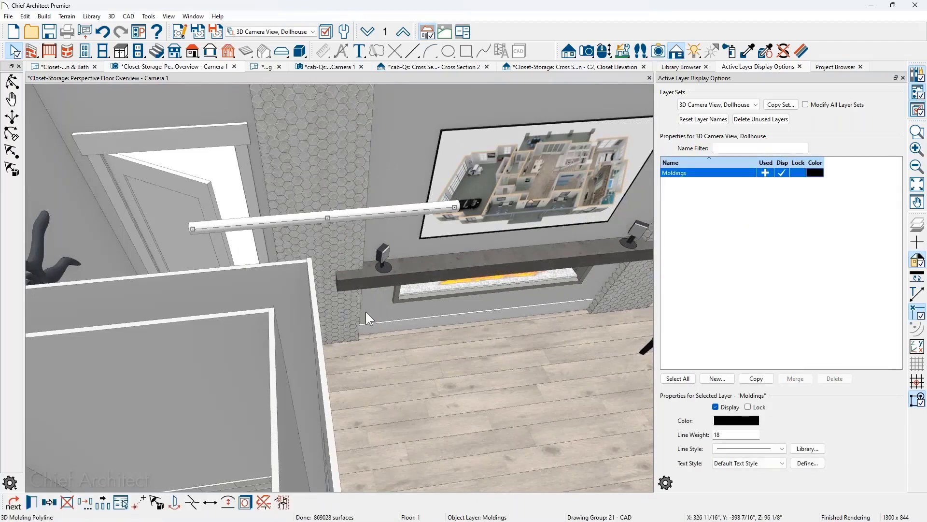
left_click(286, 504)
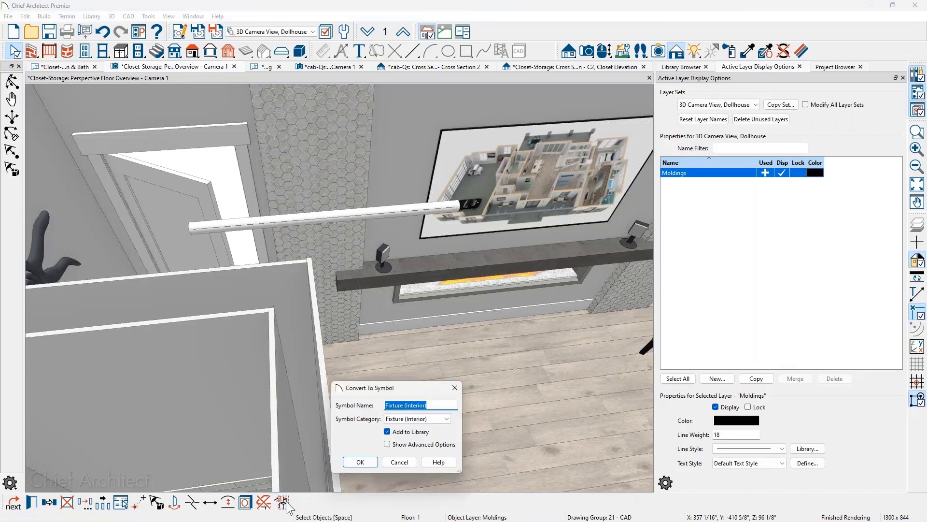
type("rod")
key("Tab")
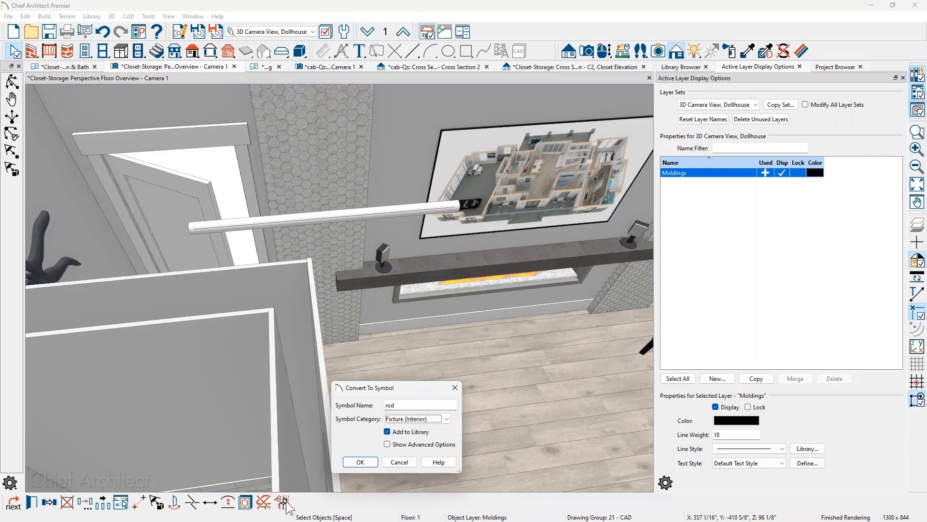
key("m")
left_click(448, 419)
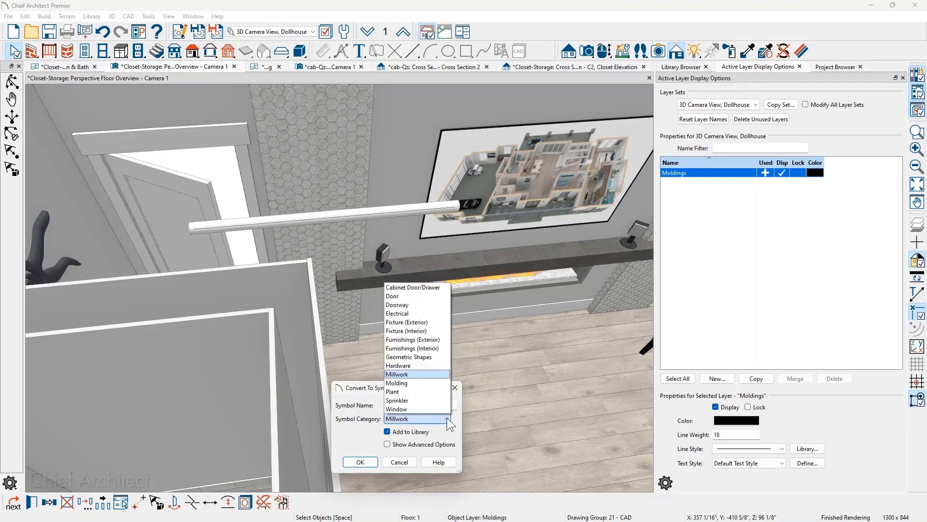
left_click(410, 373)
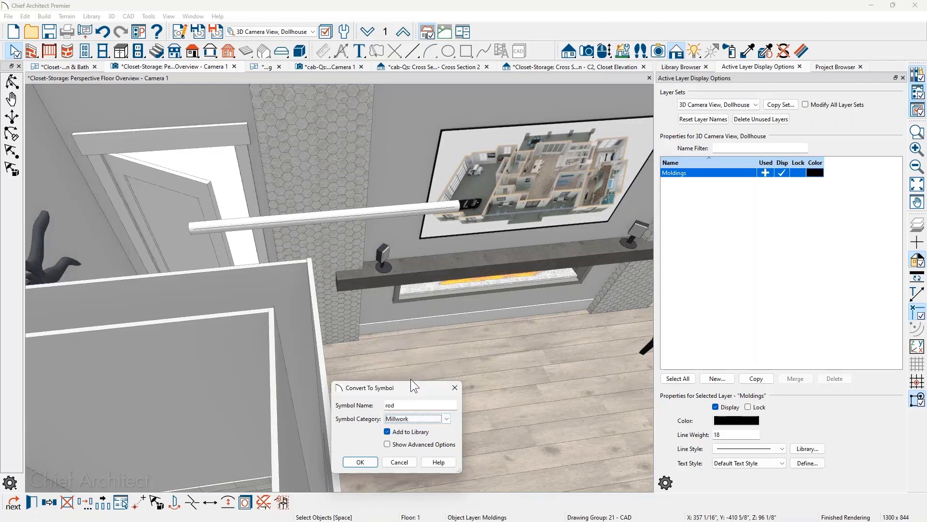
left_click(418, 418)
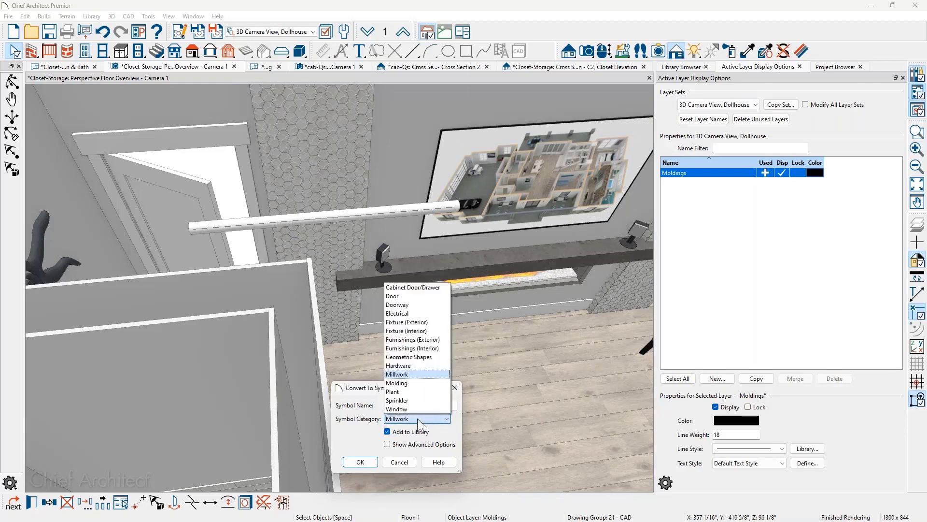
left_click(416, 419)
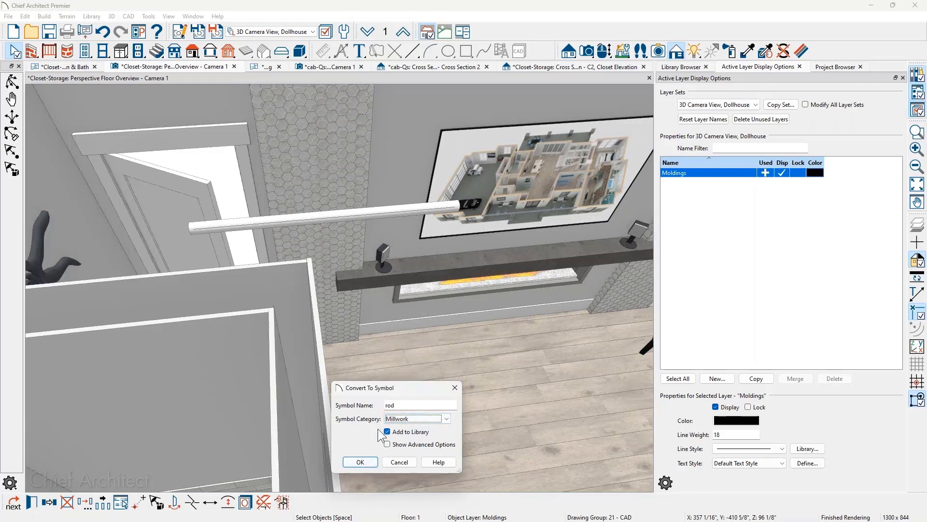
left_click(360, 458)
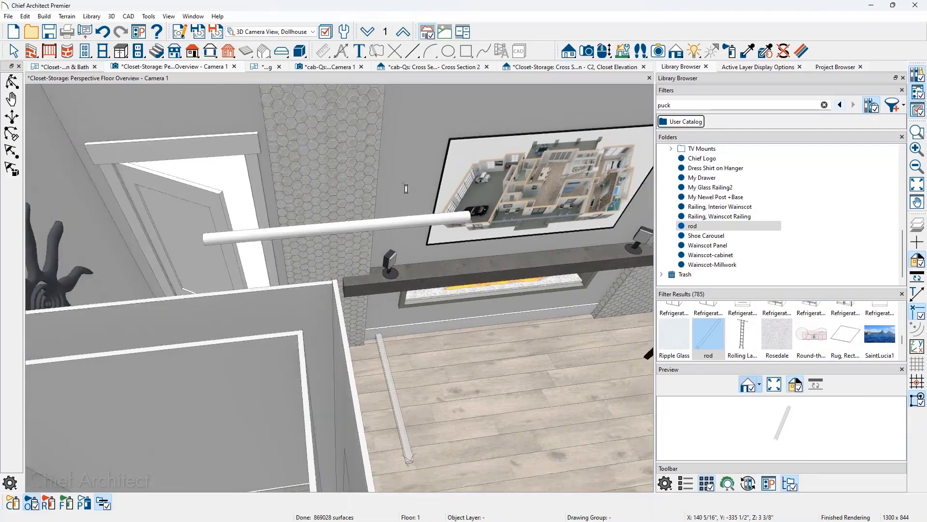
Leave rod placement, switch to the cab-Qs camera view, and open the doors of the tall full-height cabinet
scroll(406, 189, "down", 3)
middle_click_drag(405, 189, 461, 183)
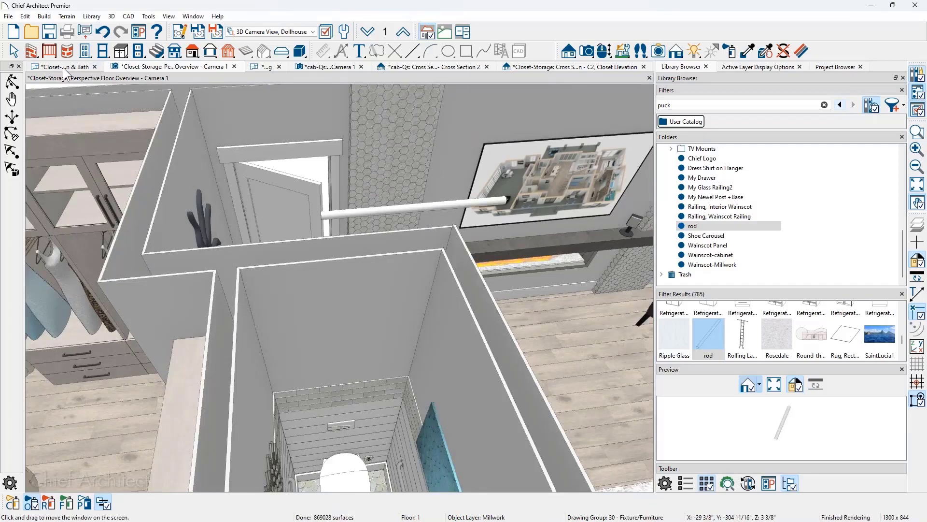
left_click(271, 67)
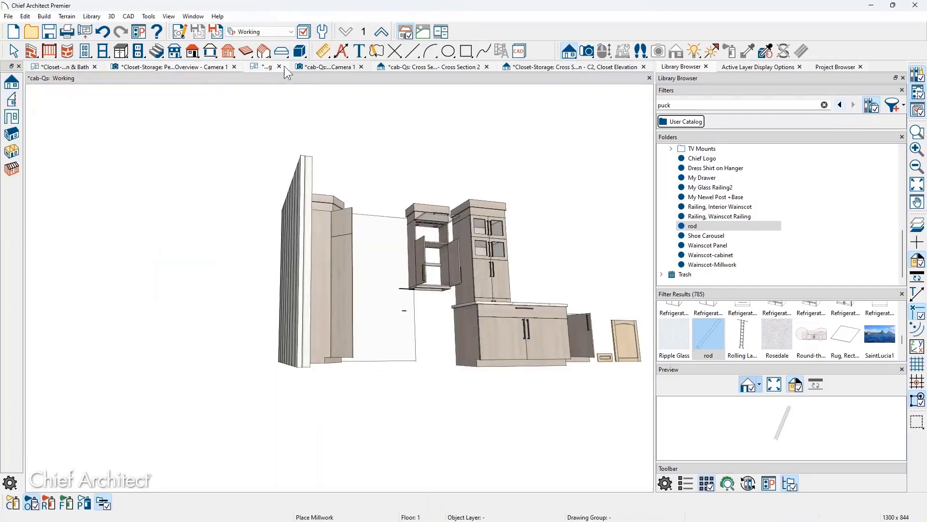
left_click(304, 67)
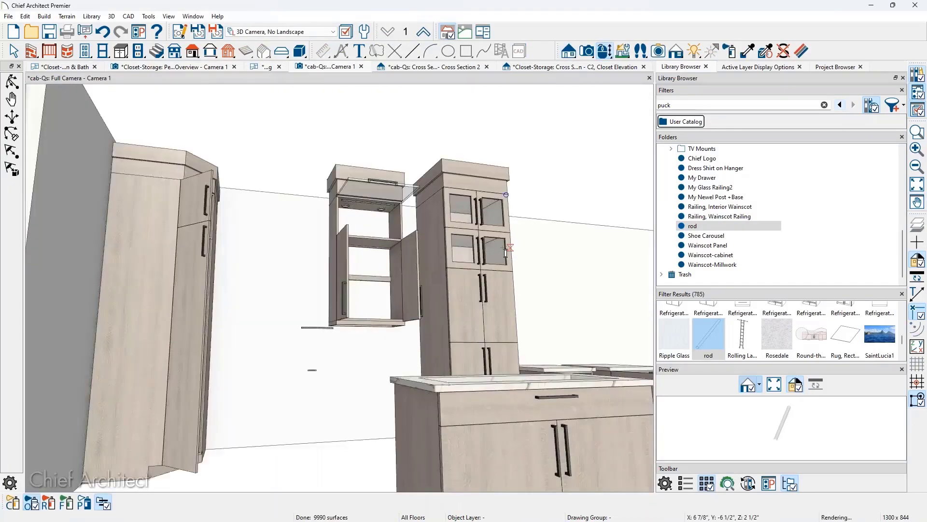
scroll(506, 251, "up", 3)
key("space")
mouse_move(483, 253)
middle_mouse_down()
mouse_move(455, 263)
mouse_move(401, 233)
middle_mouse_up()
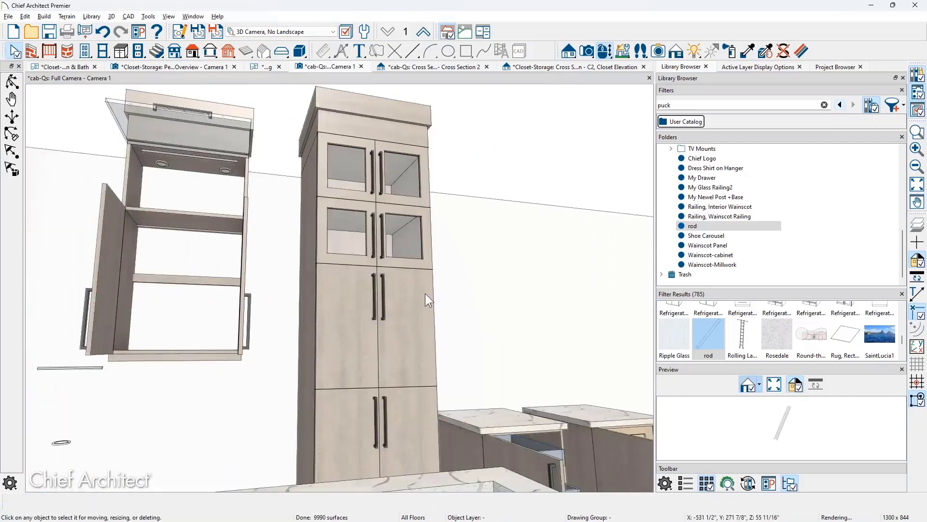
left_click_drag(425, 294, 381, 329)
middle_click_drag(381, 329, 392, 301)
left_click(328, 353)
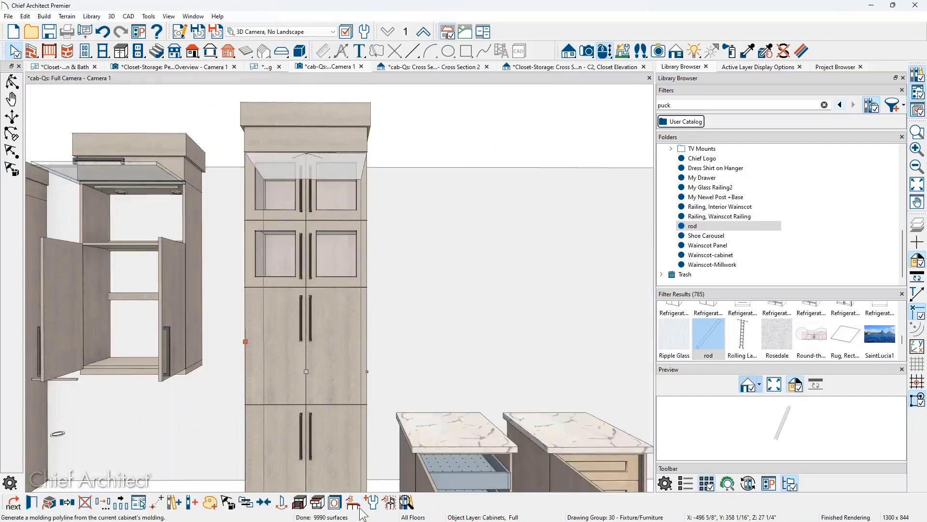
left_click(300, 502)
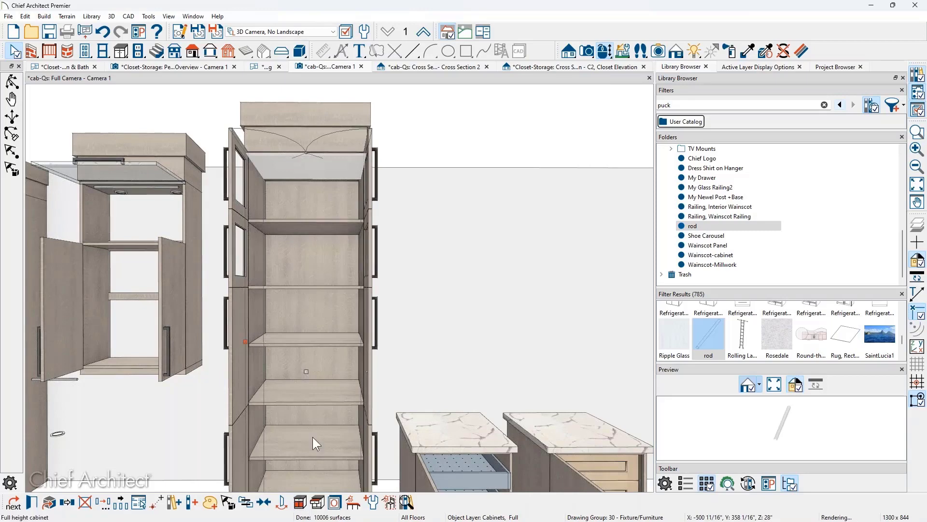
Switch the shelf behind face item 6 of the full height cabinet to manual management with 22" spacing from previous
left_click(320, 338)
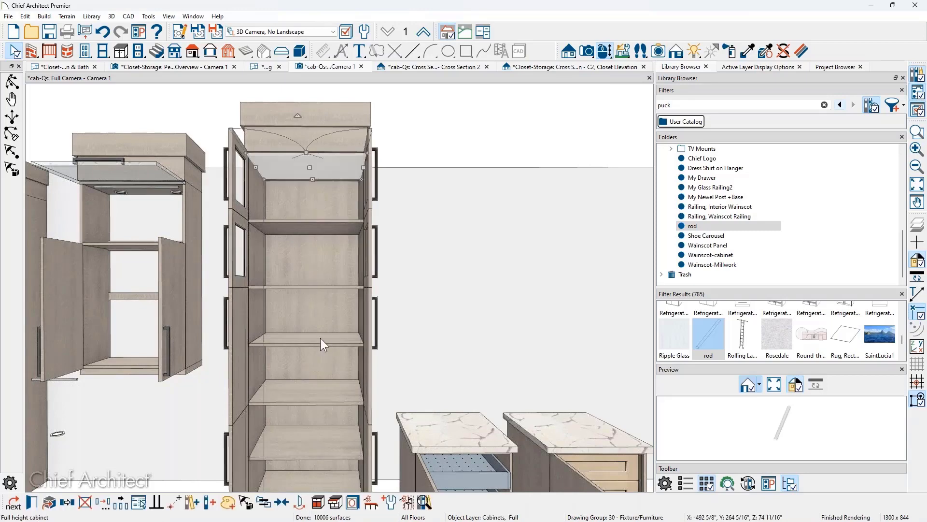
key("Escape")
double_click(320, 338)
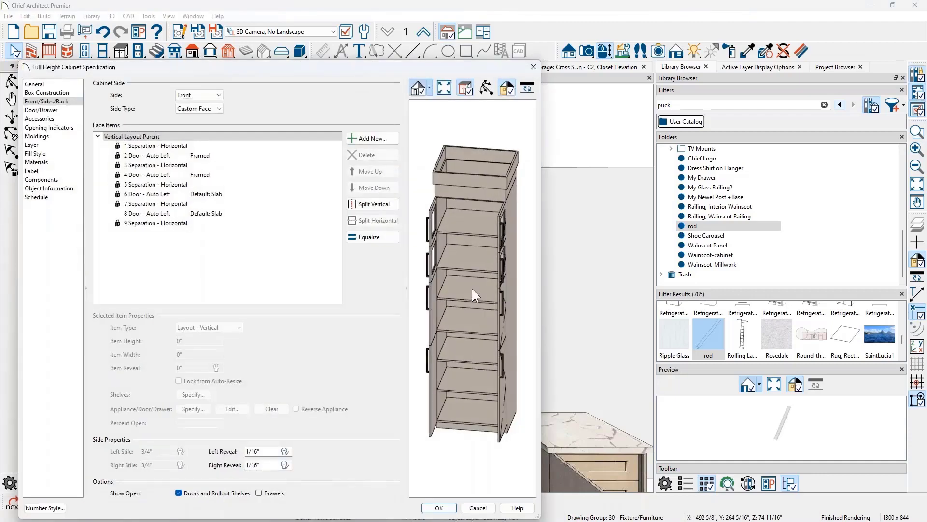
left_click(178, 173)
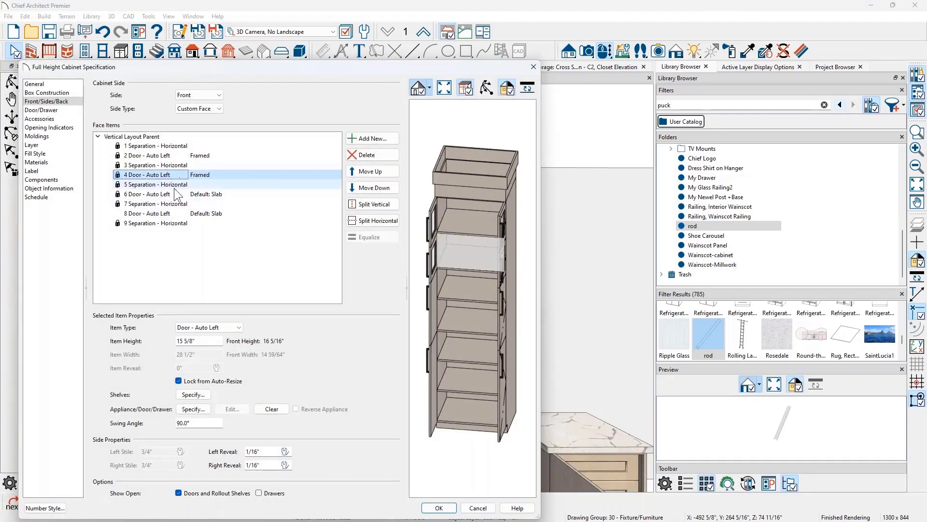
left_click(176, 194)
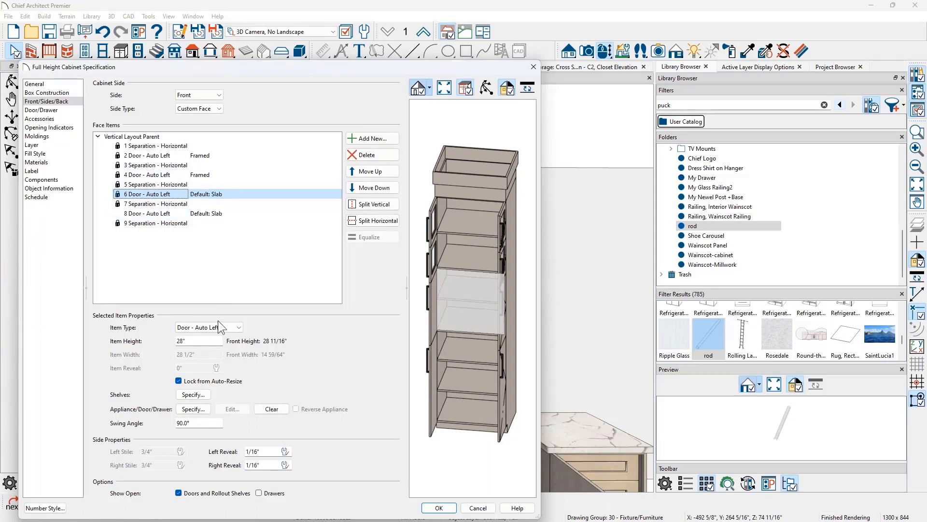
left_click(198, 396)
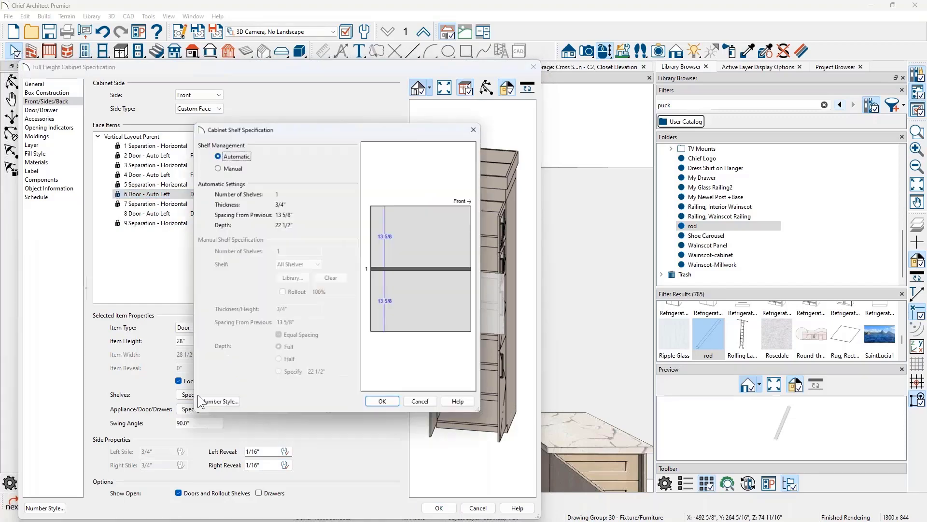
left_click(229, 166)
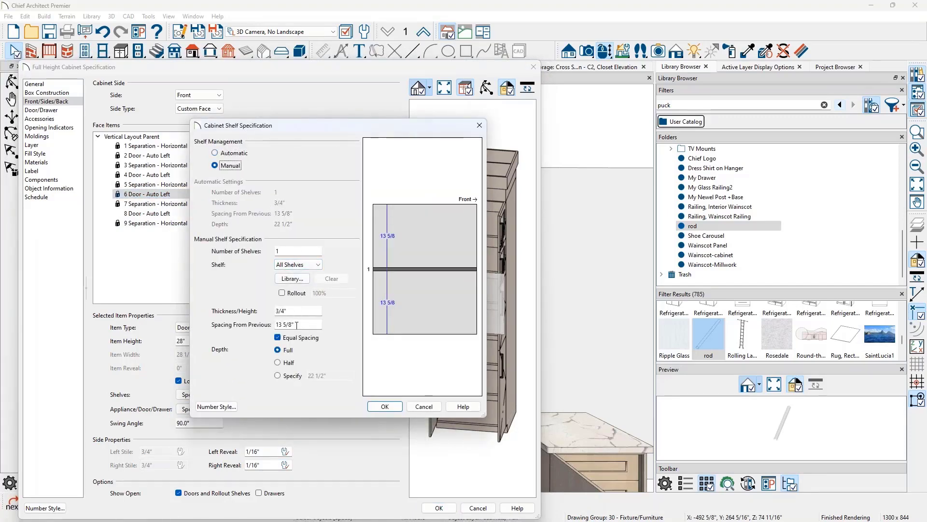
left_click_drag(300, 324, 257, 326)
type("2")
key("Tab")
type("22")
key("Tab")
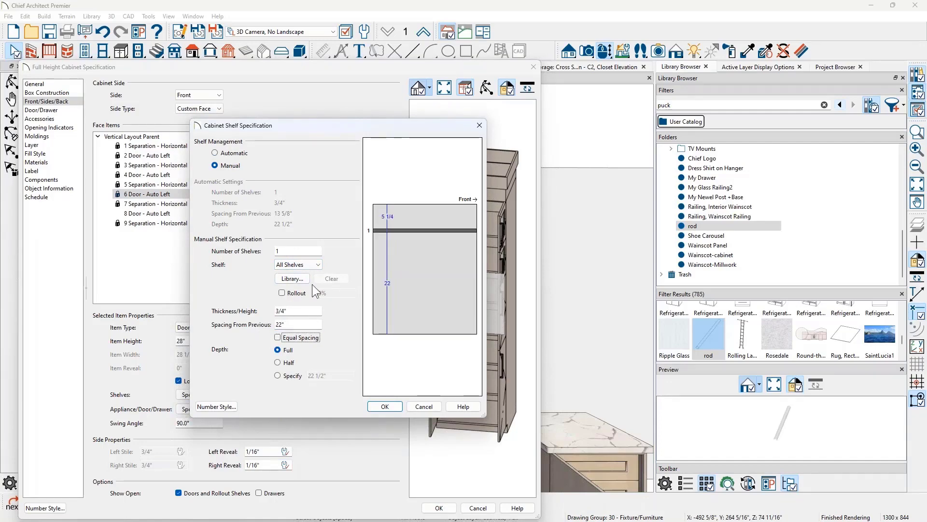
Replace that shelf with the rod object from the User Catalog and apply the cabinet changes
left_click(297, 280)
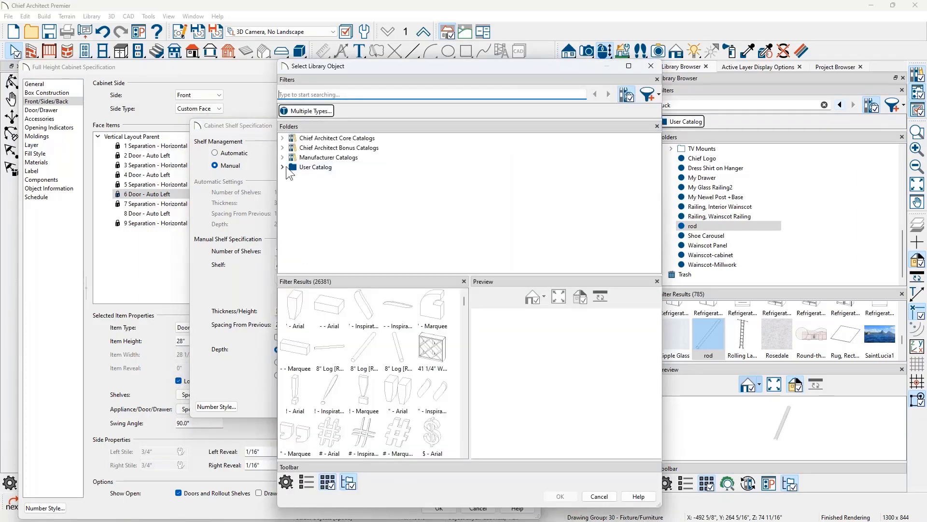
left_click(286, 167)
scroll(334, 192, "down", 3)
left_click(317, 245)
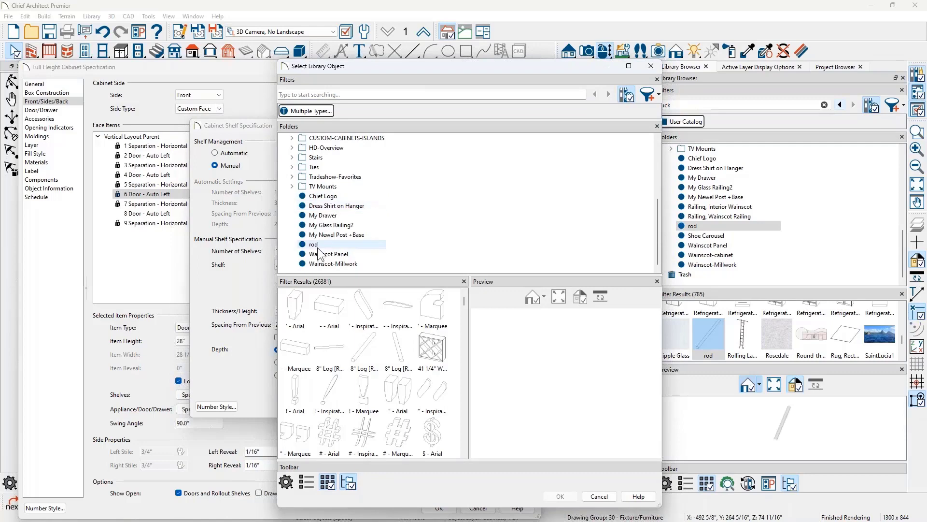
left_click(560, 496)
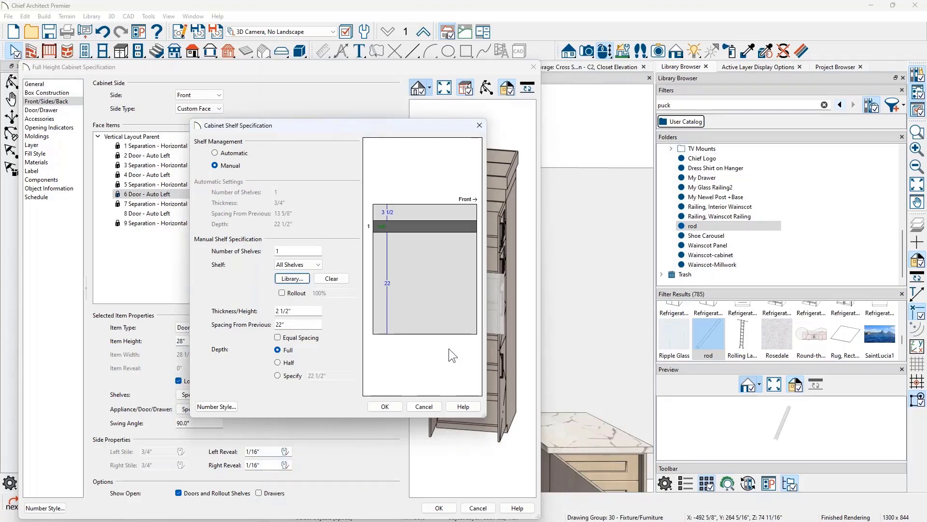
left_click(385, 405)
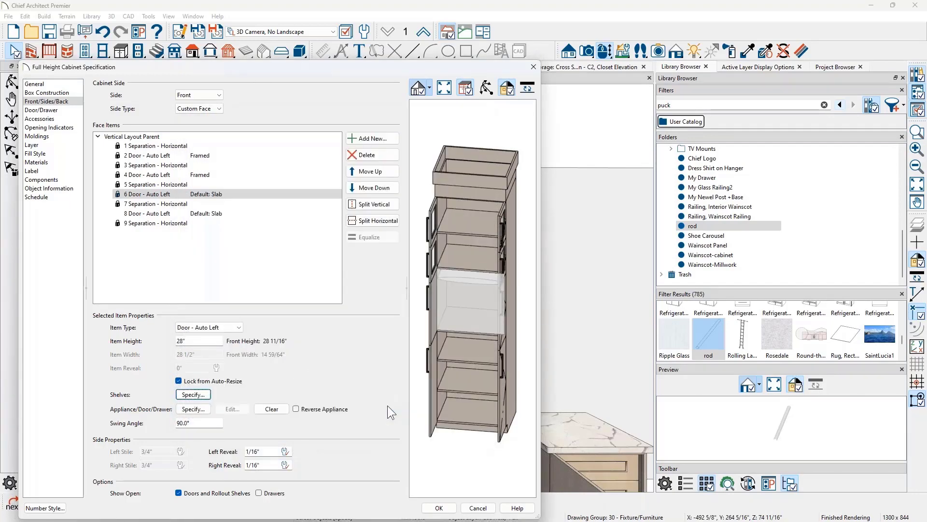
left_click(436, 509)
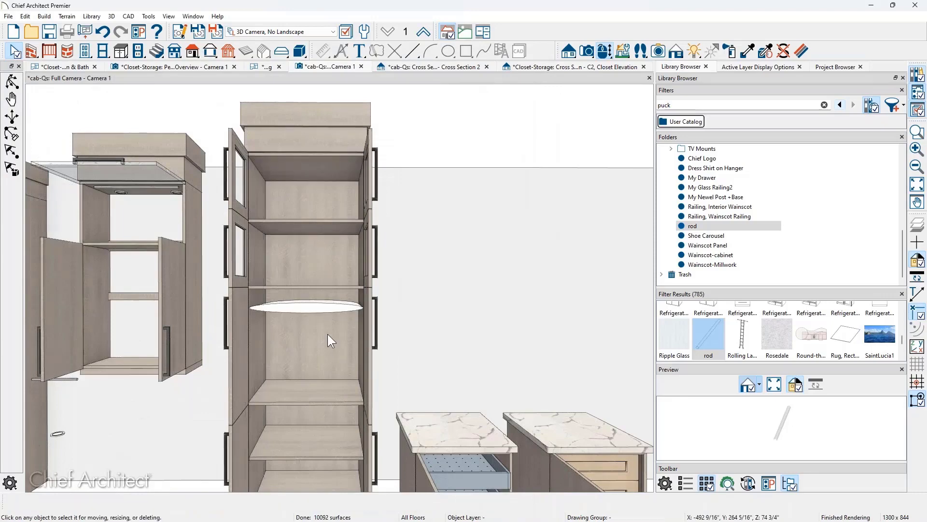
Examine how the rod fits inside the cabinet, and check the library rod's dimensions and axis orientation without changing them
middle_click_drag(330, 338, 374, 346)
scroll(491, 345, "up", 3)
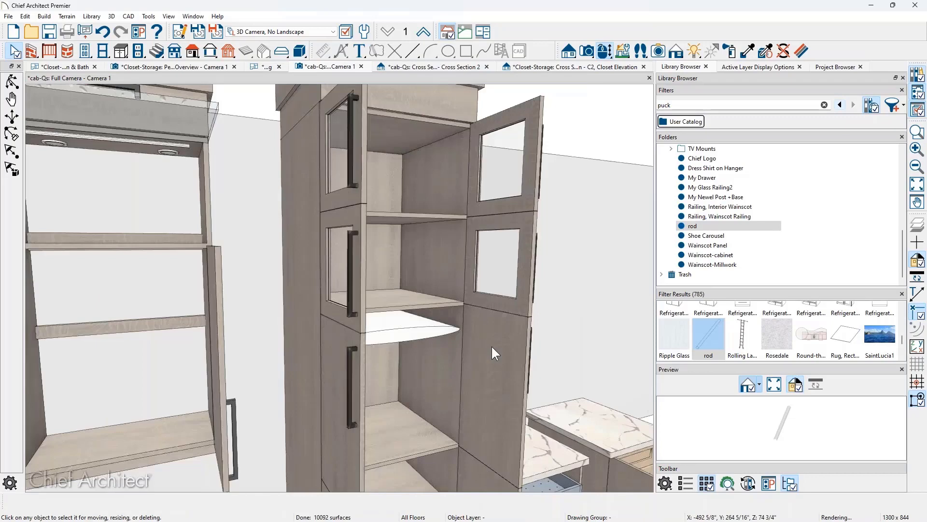
middle_click_drag(483, 353, 478, 347, "alt")
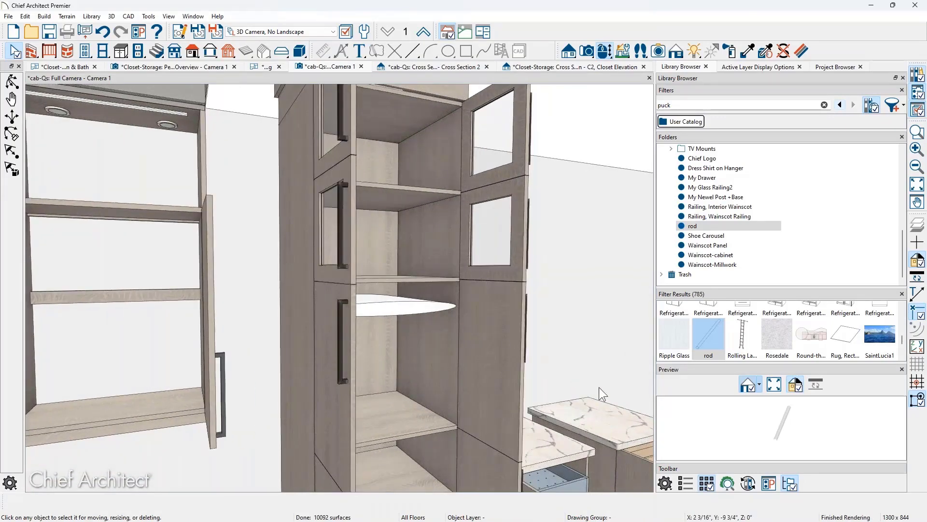
right_click(694, 226)
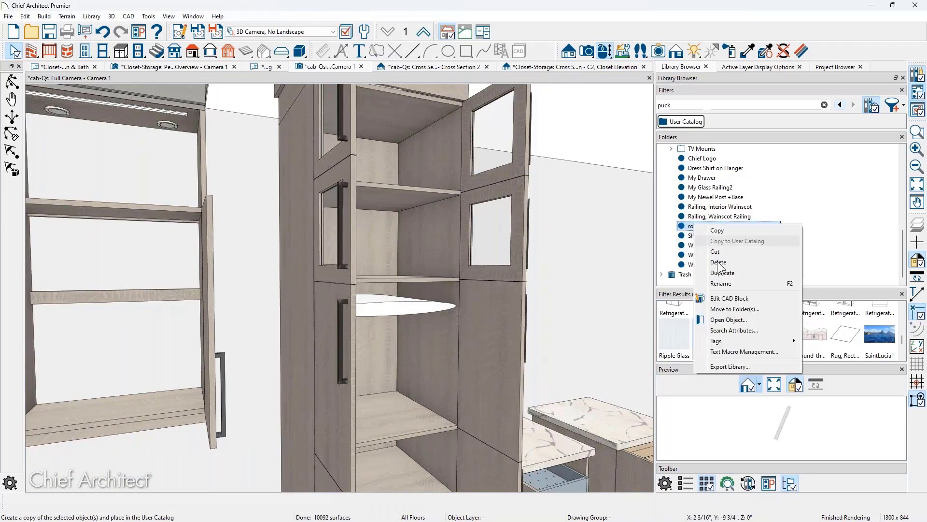
left_click(746, 320)
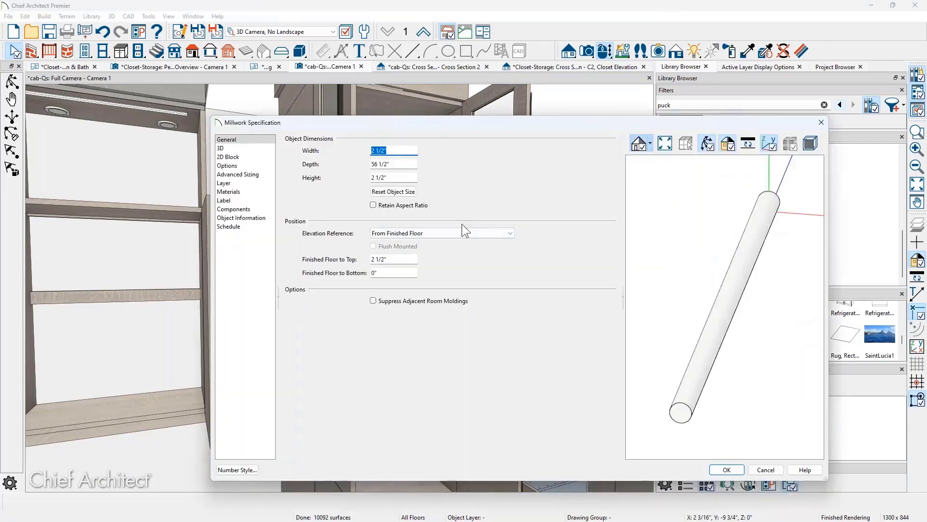
left_click_drag(737, 264, 760, 237)
scroll(746, 260, "down", 2)
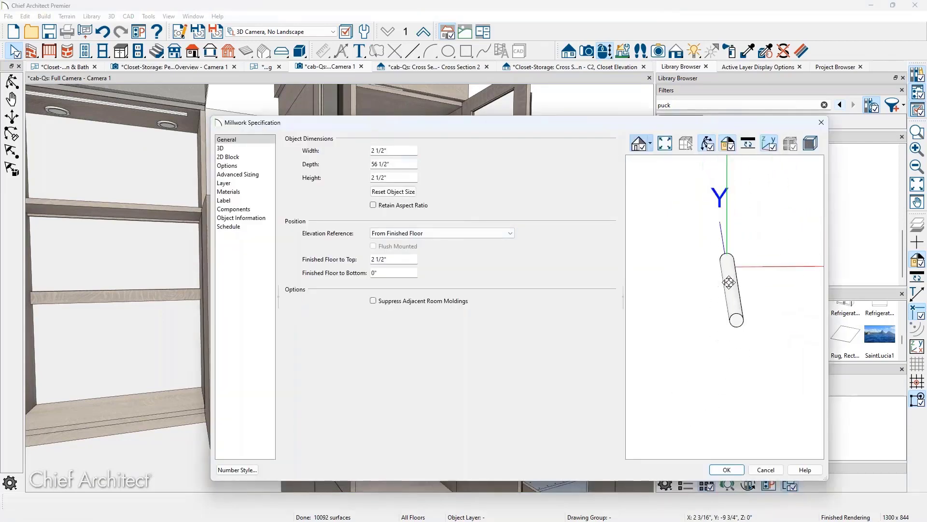
left_click_drag(728, 282, 743, 350)
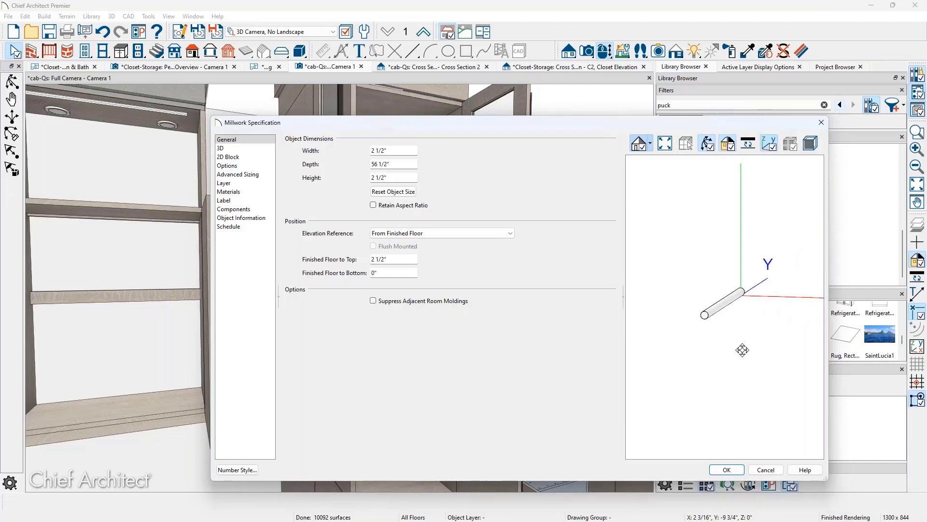
left_click(767, 469)
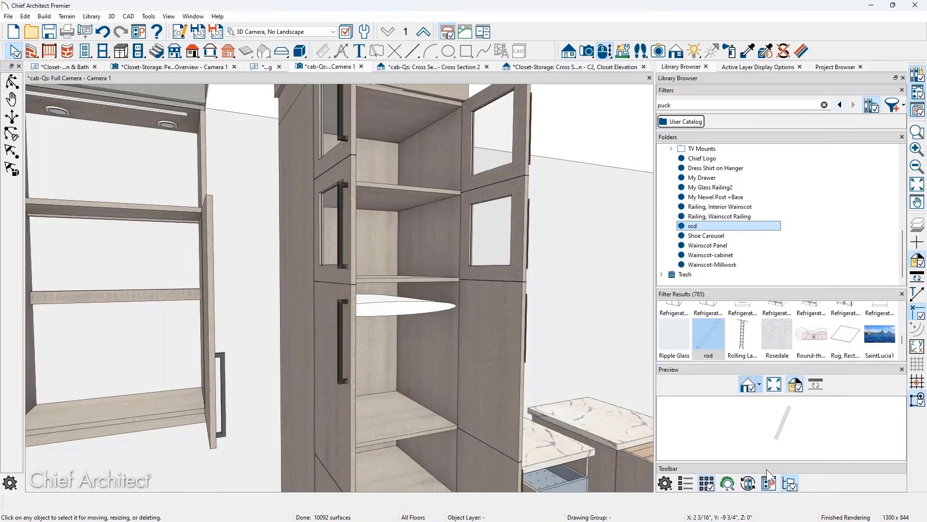
scroll(546, 343, "down", 5)
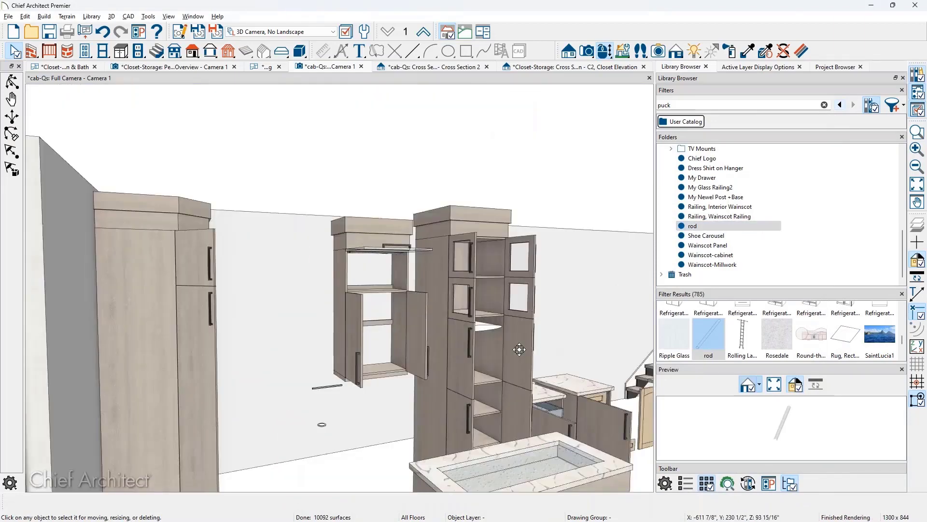
middle_click_drag(519, 349, 476, 362)
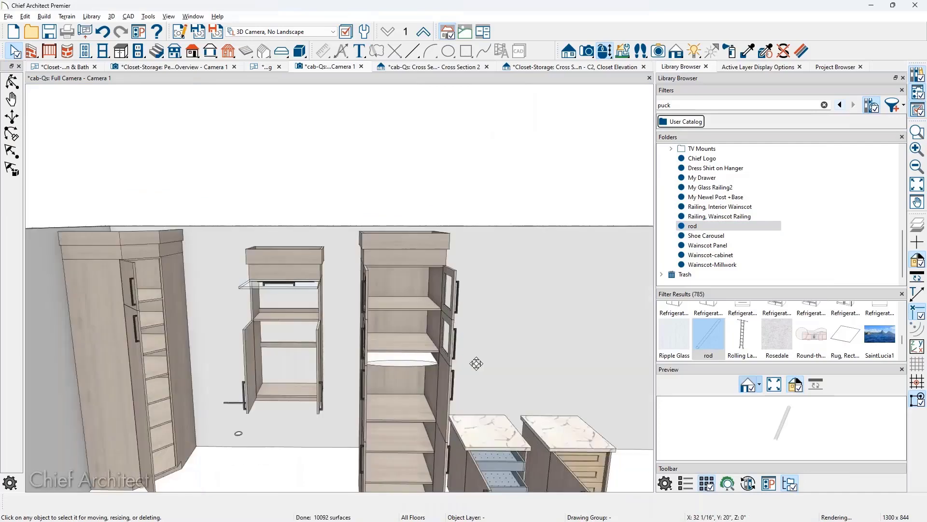
scroll(470, 317, "down", 2)
scroll(471, 318, "down", 1)
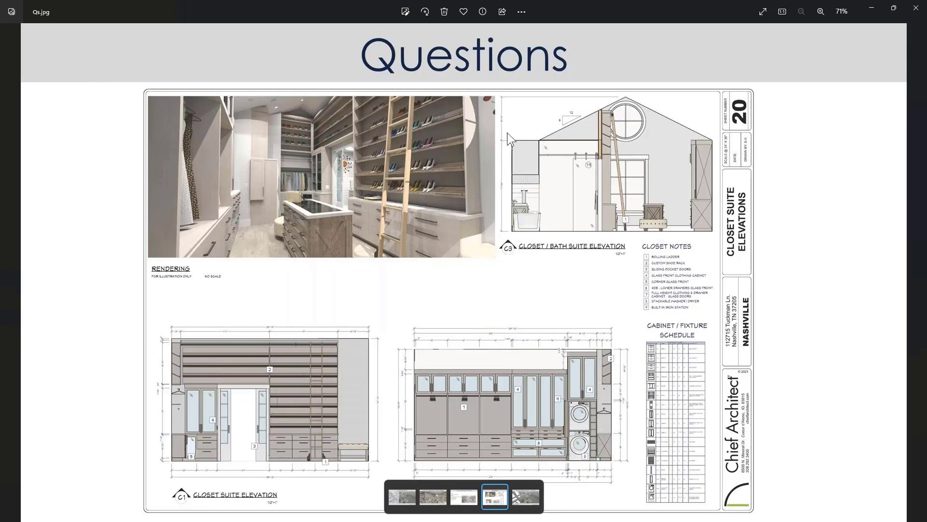
Examine the shoe shelves in the closet rendering of Qs.jpg up close, and return to Chief Architect
scroll(424, 177, "up", 6)
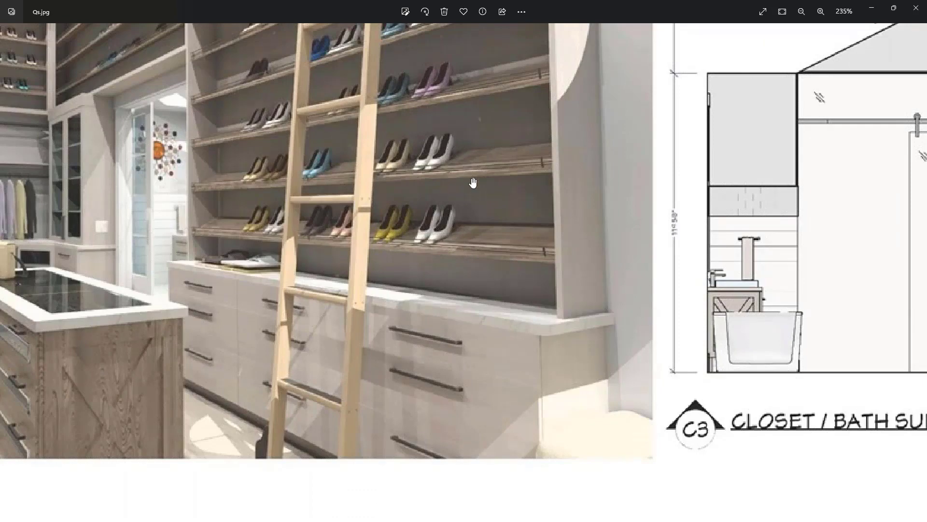
scroll(473, 183, "down", 5)
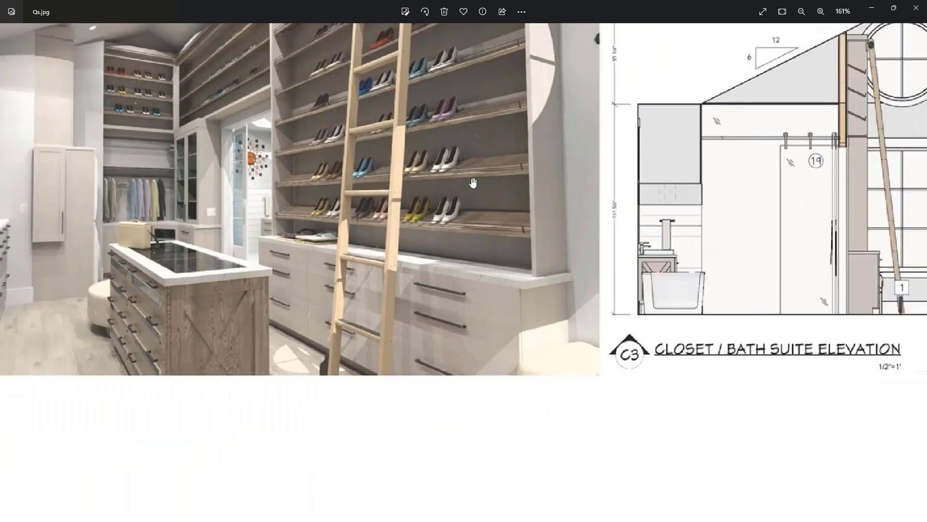
scroll(473, 182, "down", 2)
scroll(473, 182, "down", 1)
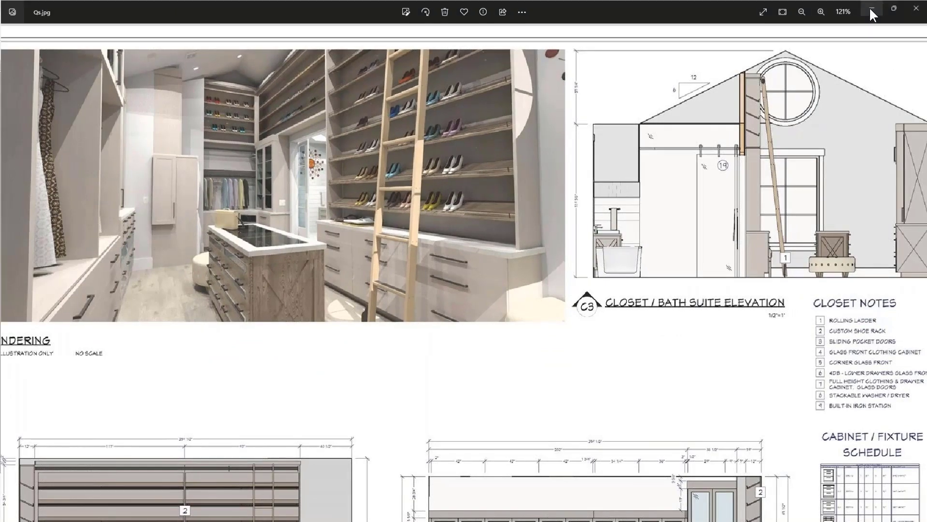
left_click(872, 9)
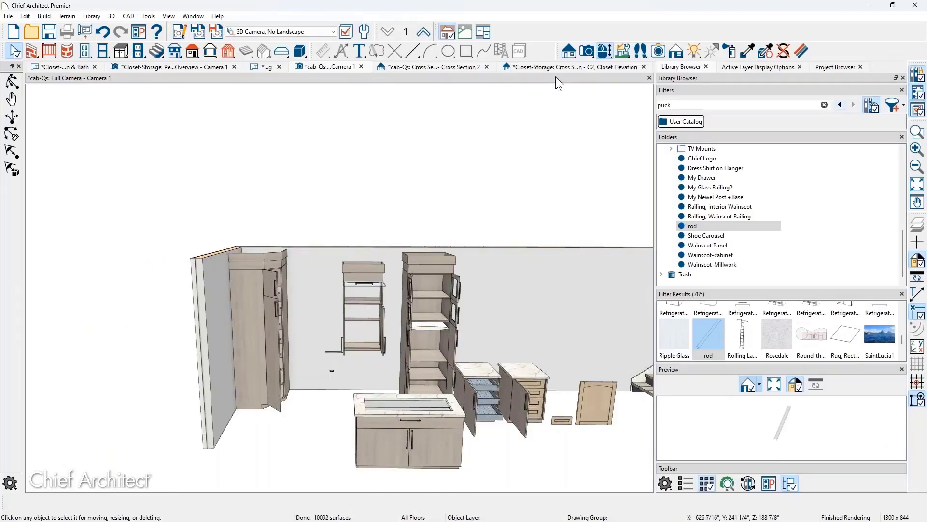
Close the C2 Closet Elevation view without saving its camera, the Cross Section 2 and Full Camera views, and the cab-Qs plan
left_click(643, 66)
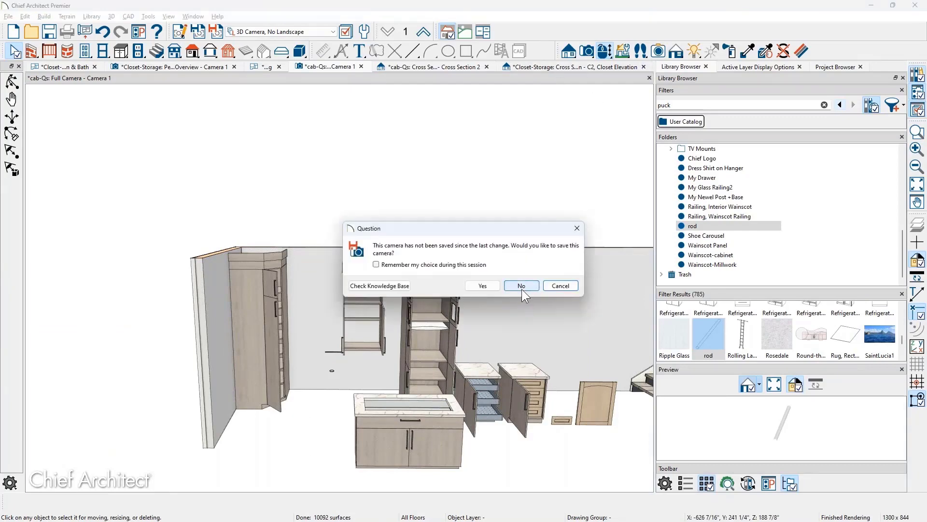
left_click(522, 286)
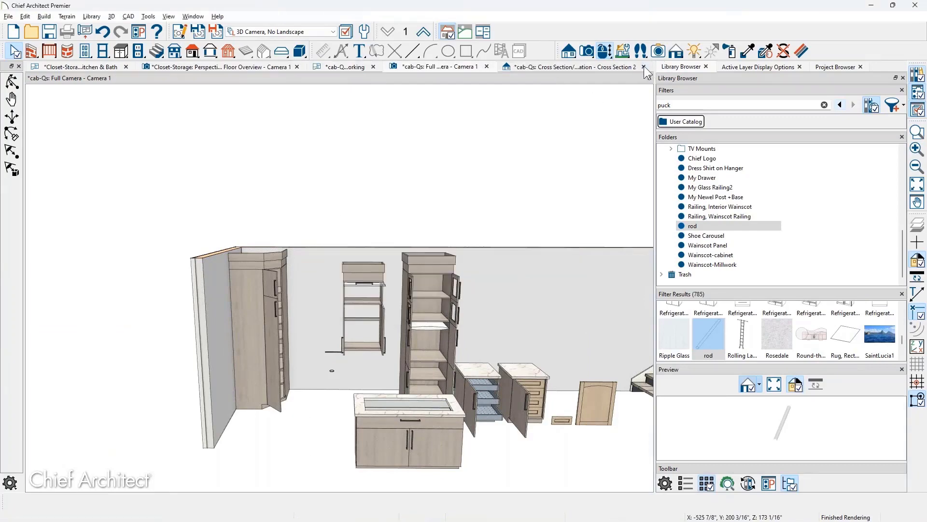
left_click(646, 67)
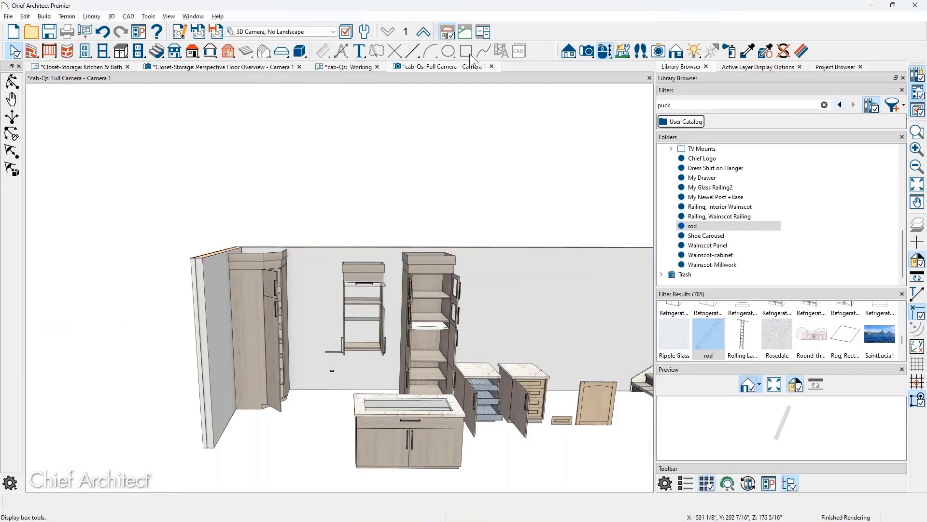
left_click(492, 67)
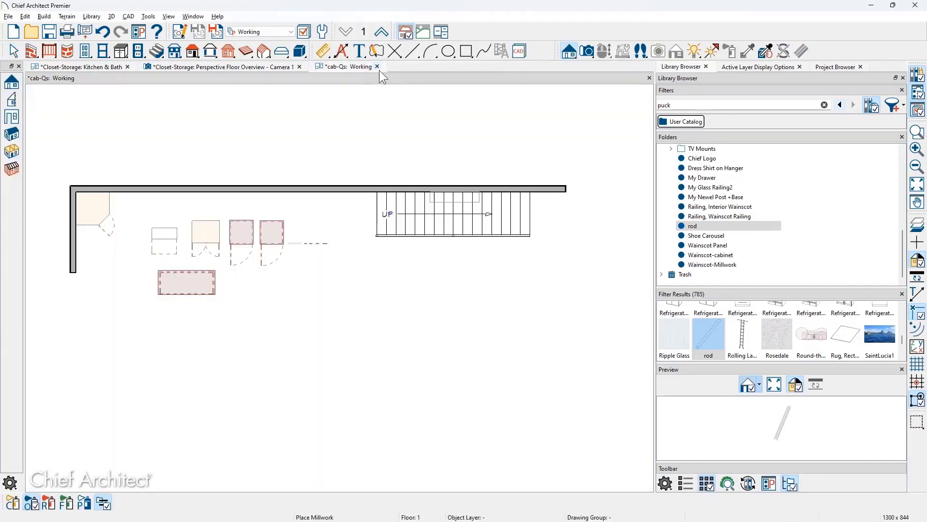
left_click(378, 66)
left_click(488, 283)
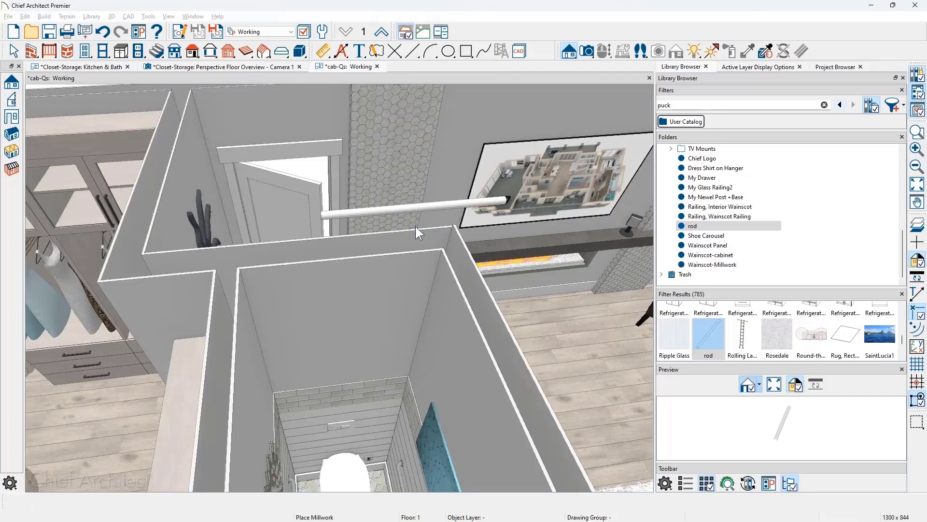
Open the specification of the wall cabinet with the shoe shelves in the closet's dollhouse view
scroll(450, 234, "down", 3)
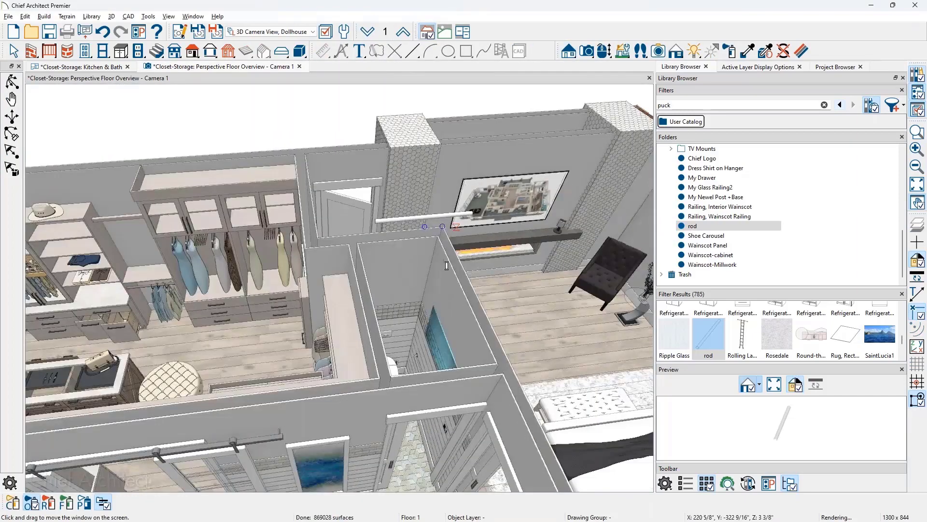
middle_click_drag(447, 266, 328, 382)
scroll(311, 268, "up", 4)
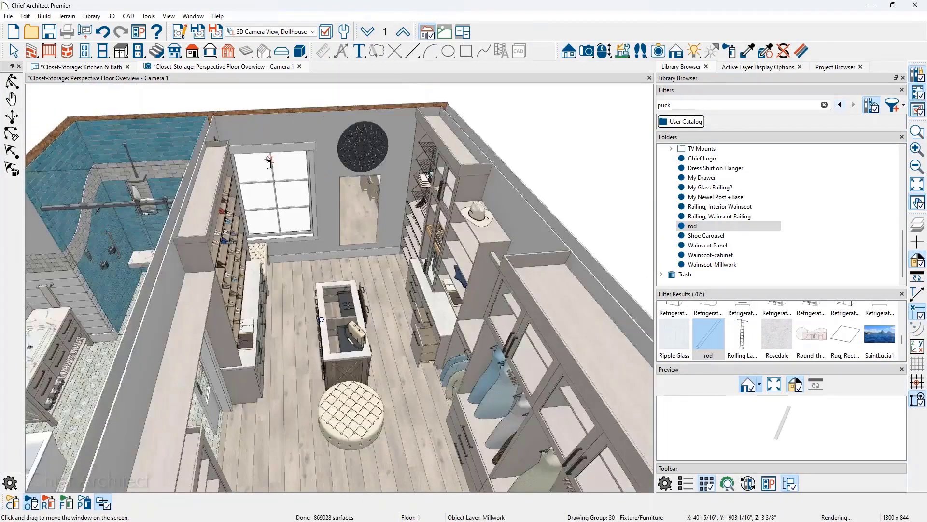
left_click_drag(311, 268, 455, 336)
middle_click_drag(209, 162, 302, 279)
left_click(301, 279)
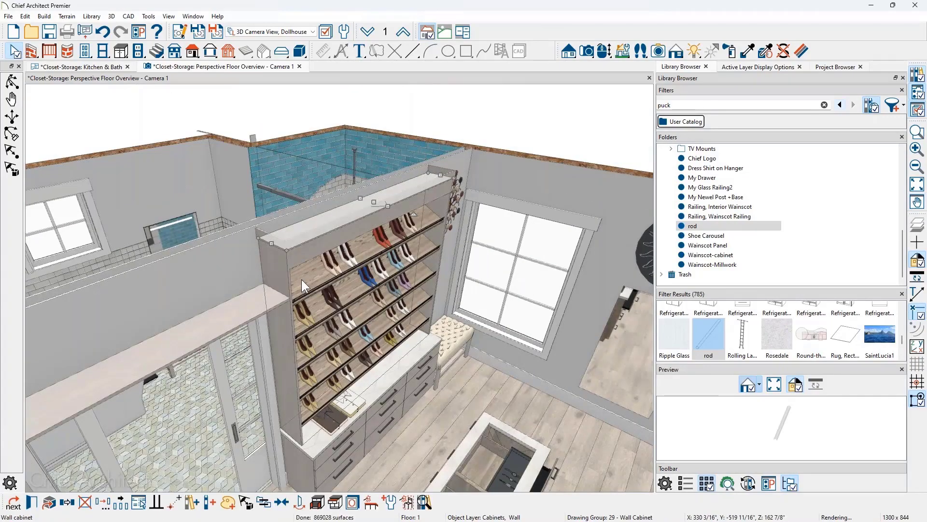
double_click(301, 279)
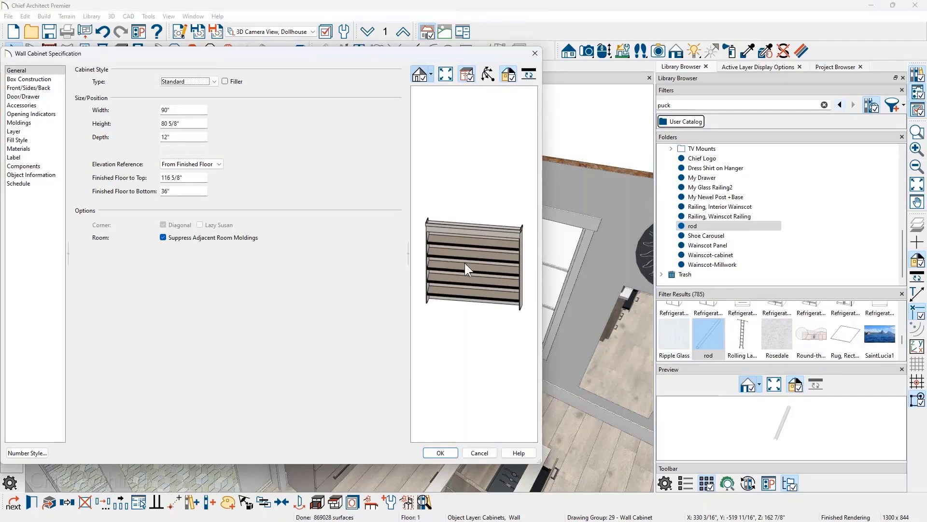
Open the library selection for the manually specified shelves in the front opening of the shoe cabinet
left_click(28, 87)
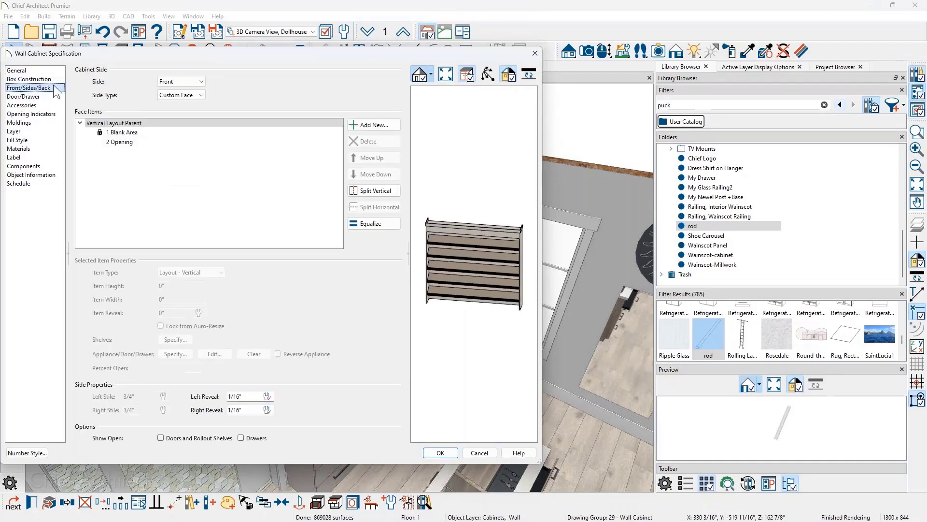
left_click(117, 139)
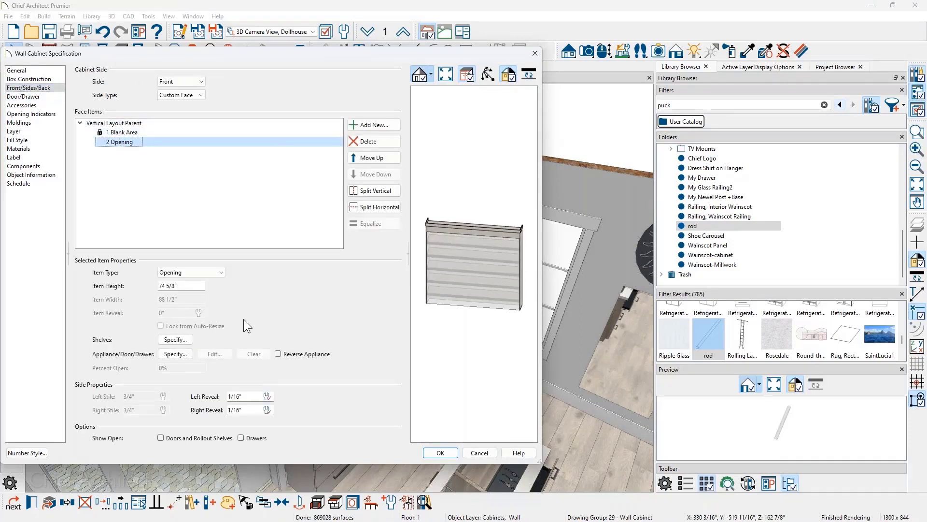
left_click(177, 340)
left_click(296, 279)
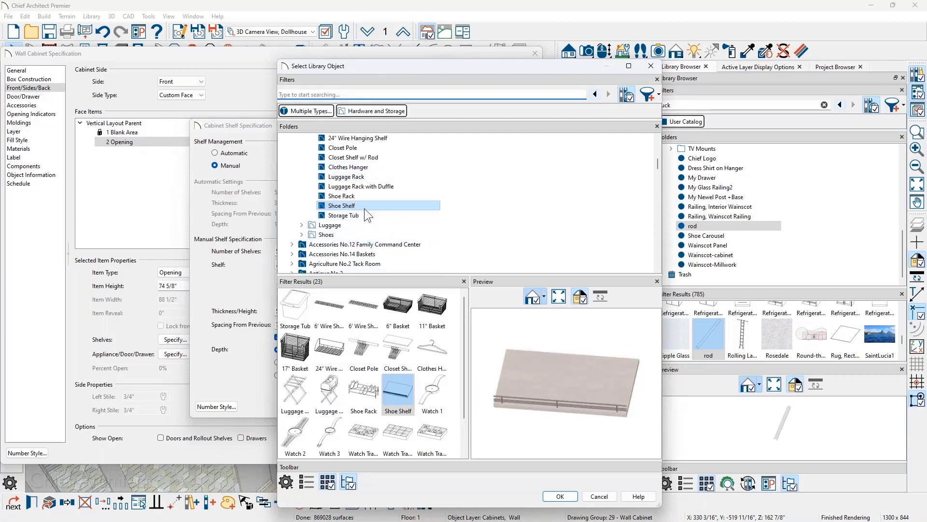
Look up the source catalog of the cabinet's shelves, Accessories No.09 Closet, and preview its Shoe Shelf
left_click_drag(659, 165, 662, 158)
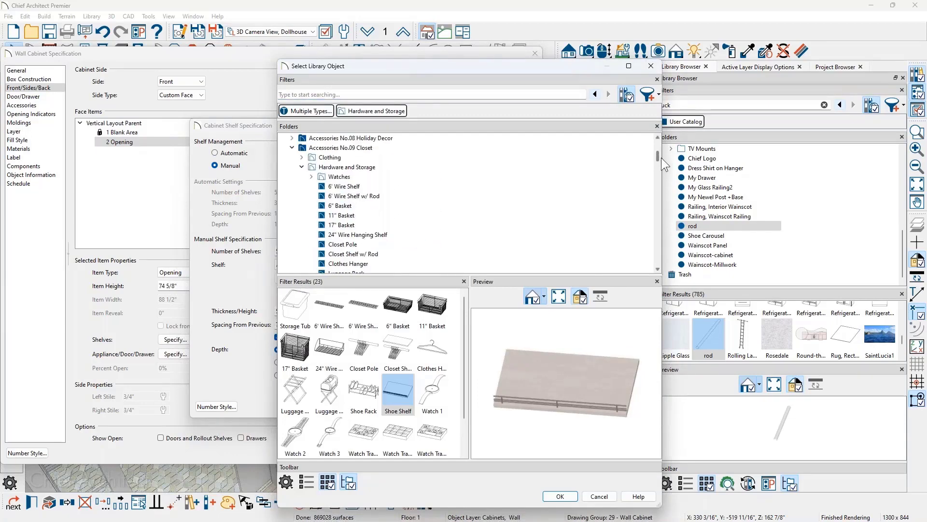
left_click(385, 149)
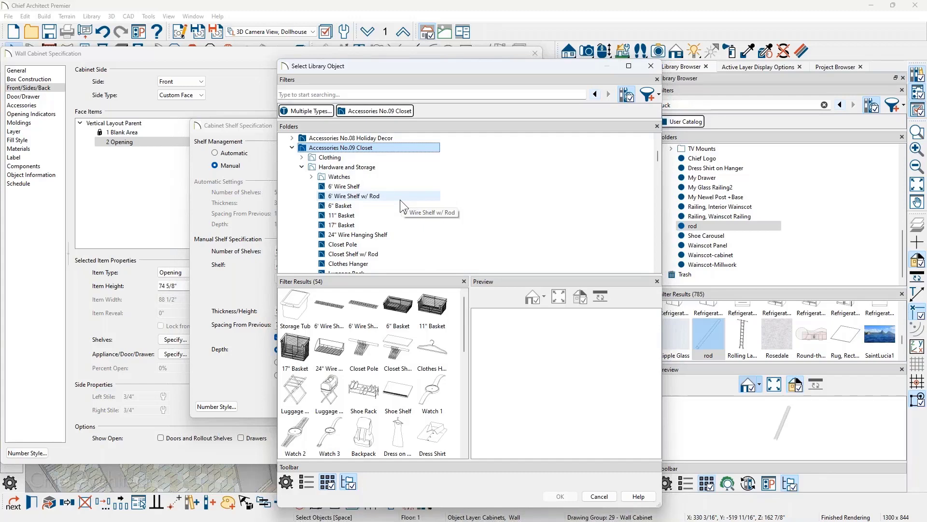
left_click(407, 389)
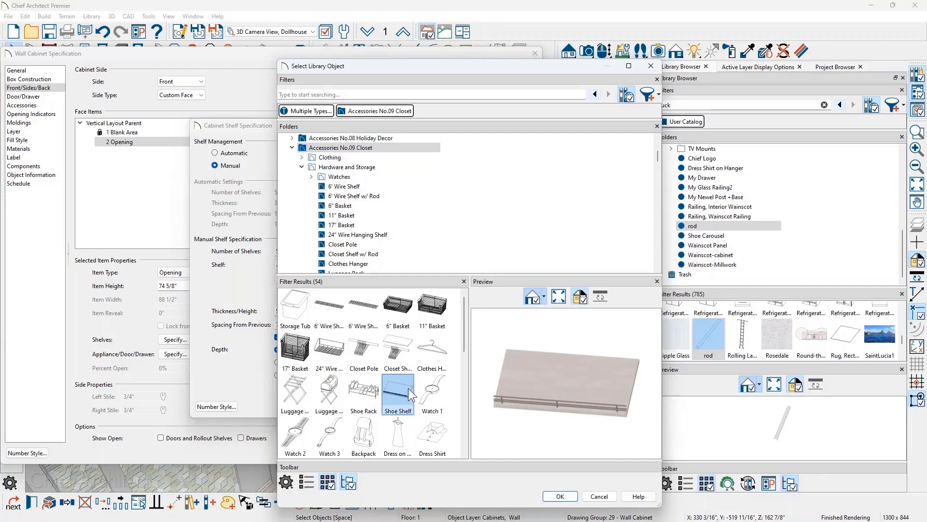
Browse the Manufacturer Catalogs to the Closet folder of Rev-A-Shelf and list its contents
left_click(292, 148)
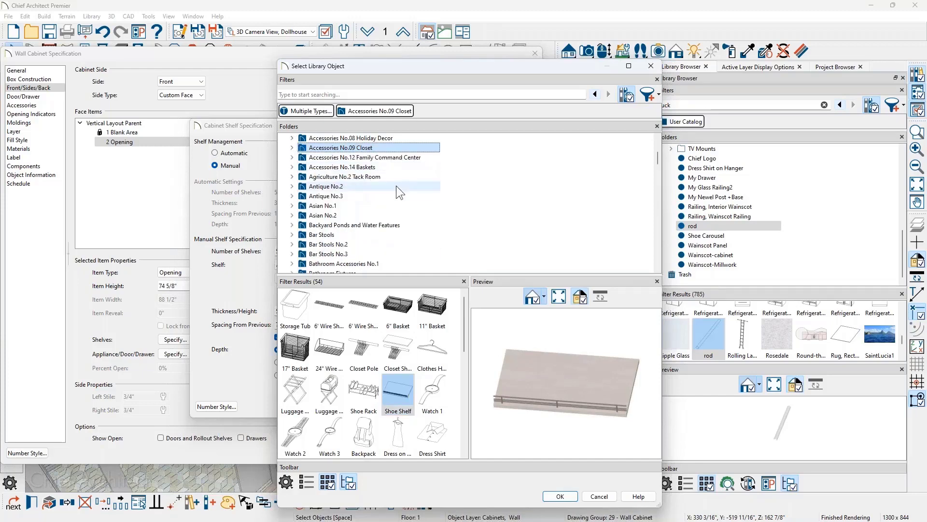
scroll(444, 186, "down", 4)
scroll(444, 186, "down", 15)
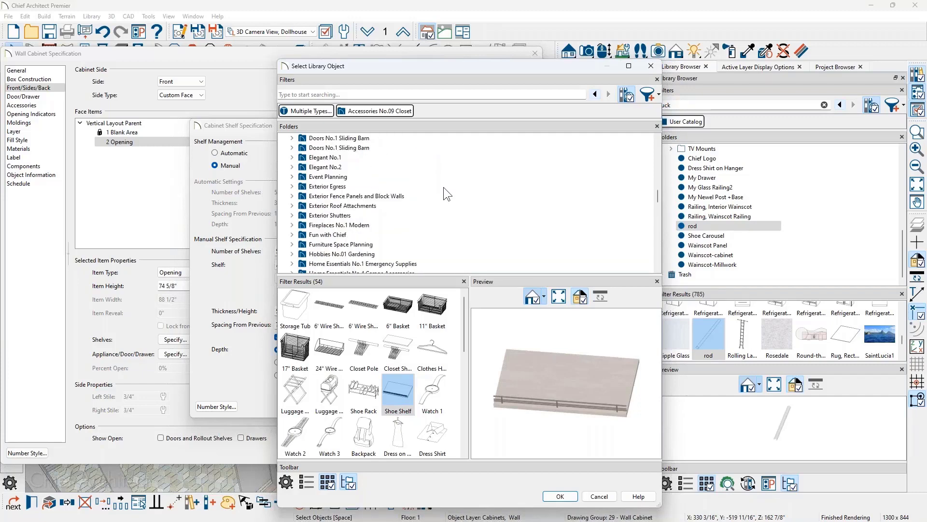
scroll(442, 198, "down", 12)
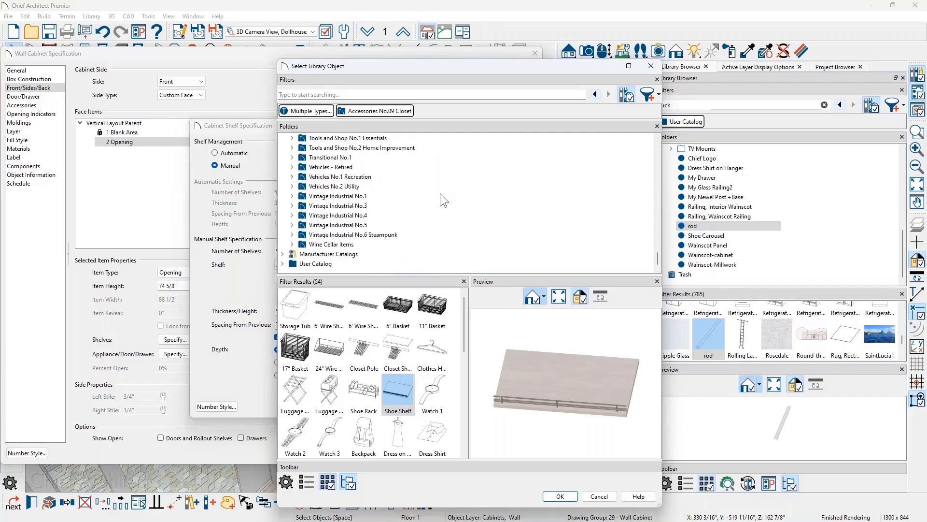
left_click(282, 254)
scroll(356, 240, "down", 5)
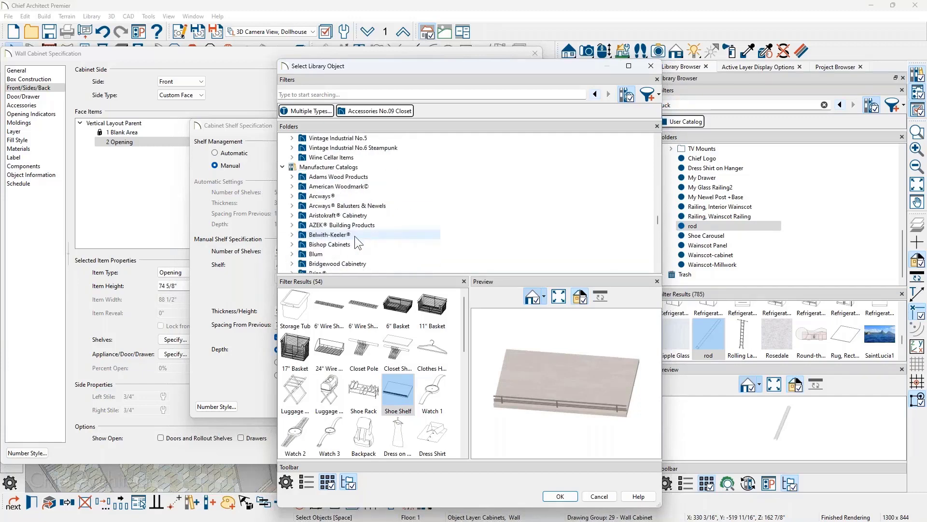
scroll(357, 240, "down", 13)
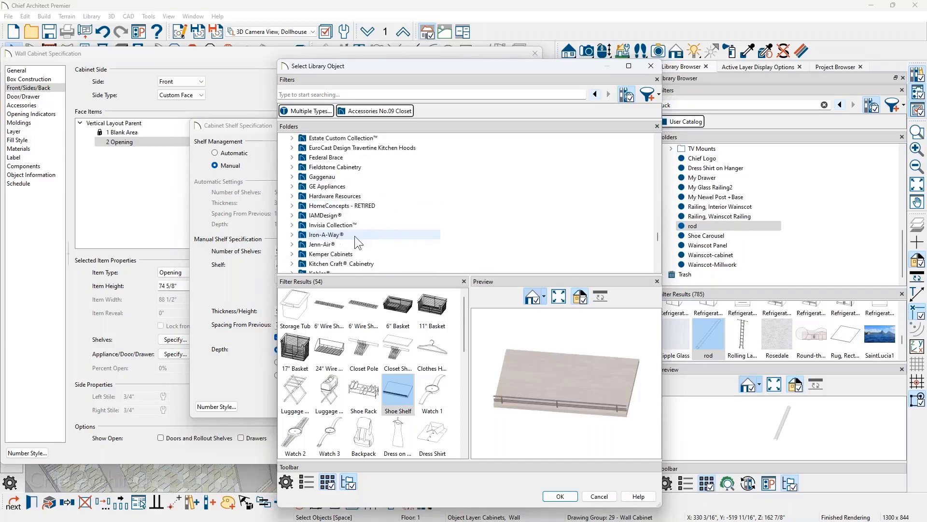
scroll(357, 242, "down", 4)
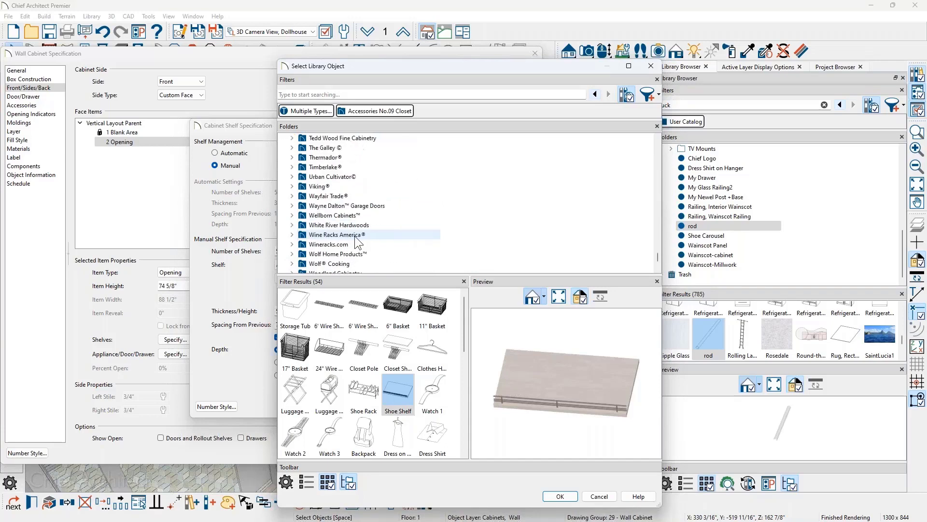
scroll(340, 178, "up", 4)
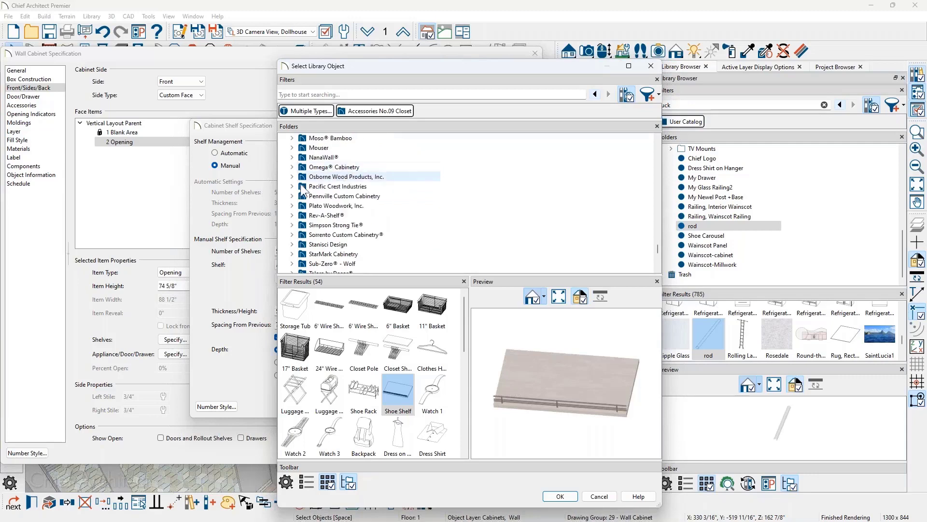
left_click(292, 215)
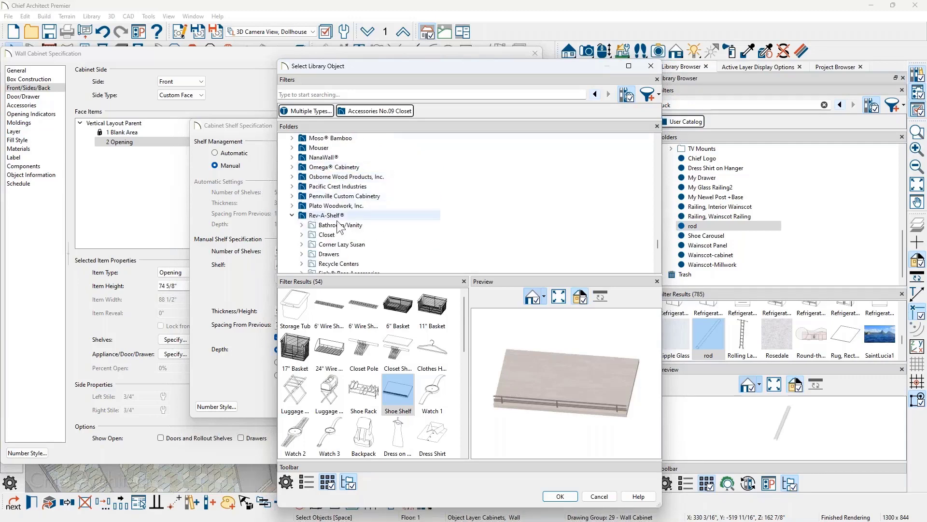
left_click(309, 235)
double_click(309, 236)
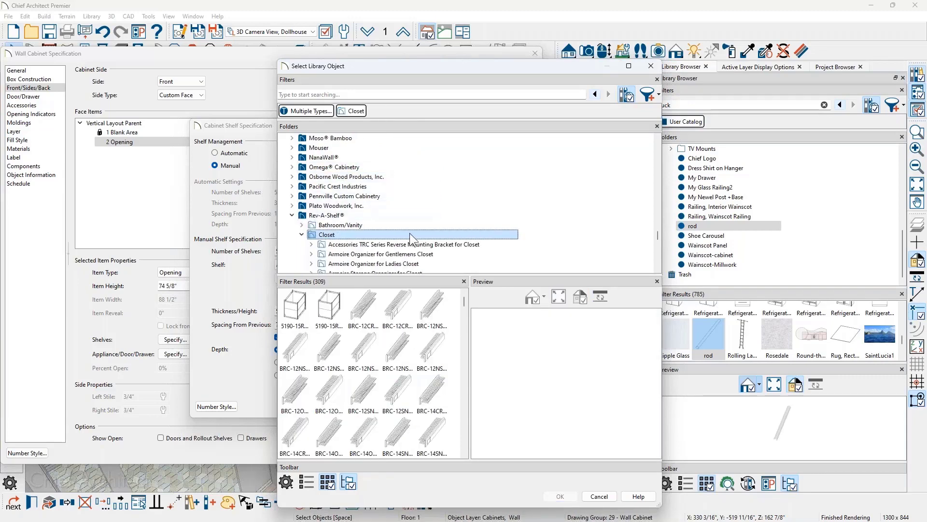
Browse the Rev-A-Shelf closet items and examine the CSR-17OR shoe shelf from several angles in the preview
scroll(409, 233, "down", 4)
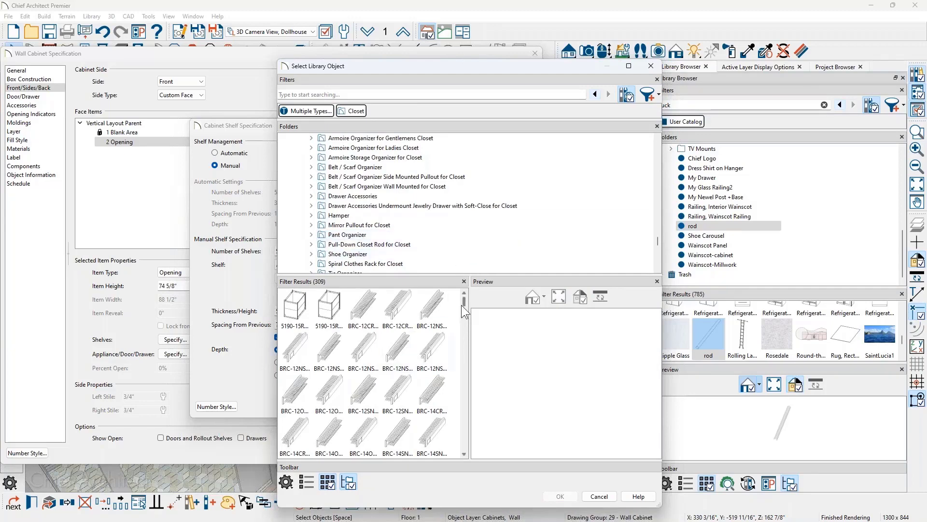
left_click_drag(464, 305, 465, 404)
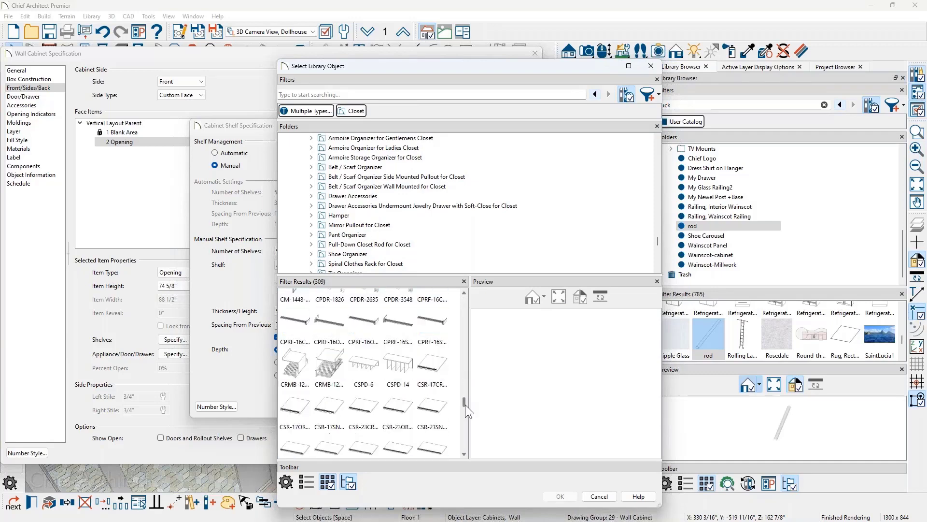
left_click(310, 410)
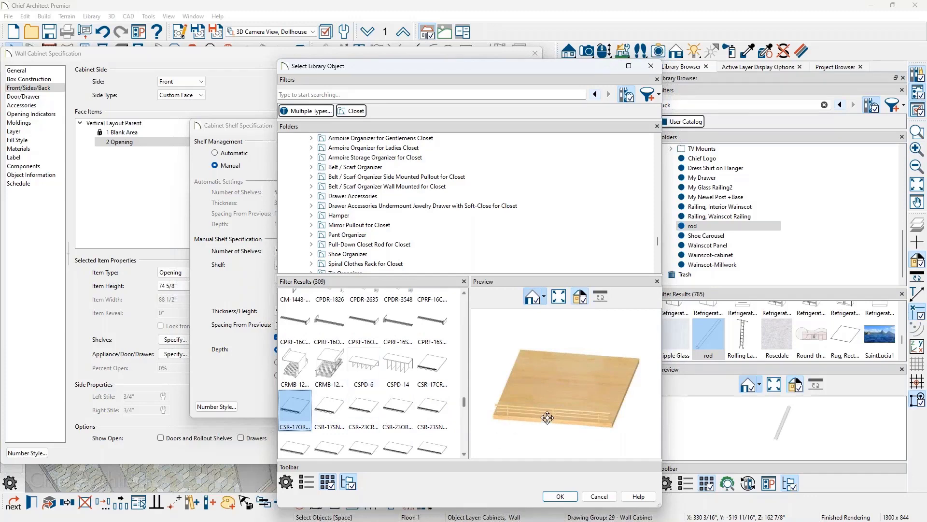
left_click_drag(587, 387, 457, 359)
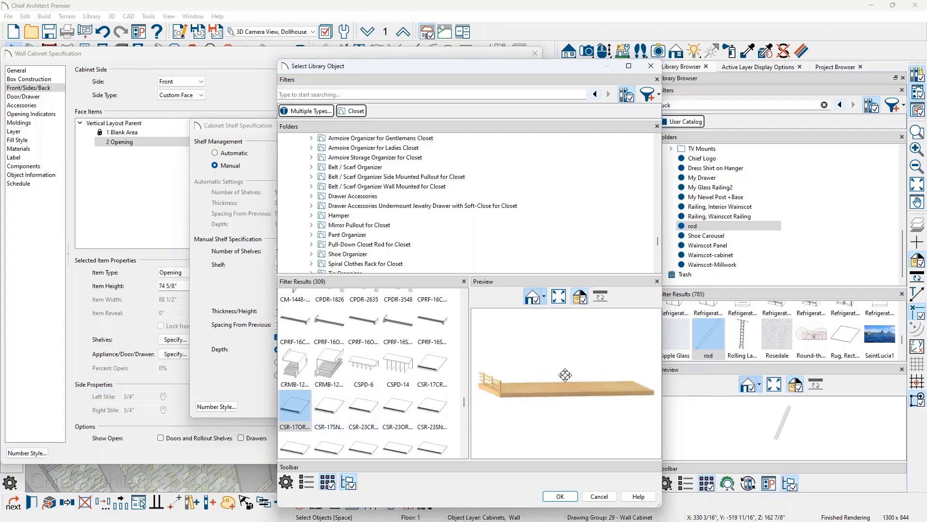
scroll(566, 376, "down", 1)
scroll(410, 391, "down", 3)
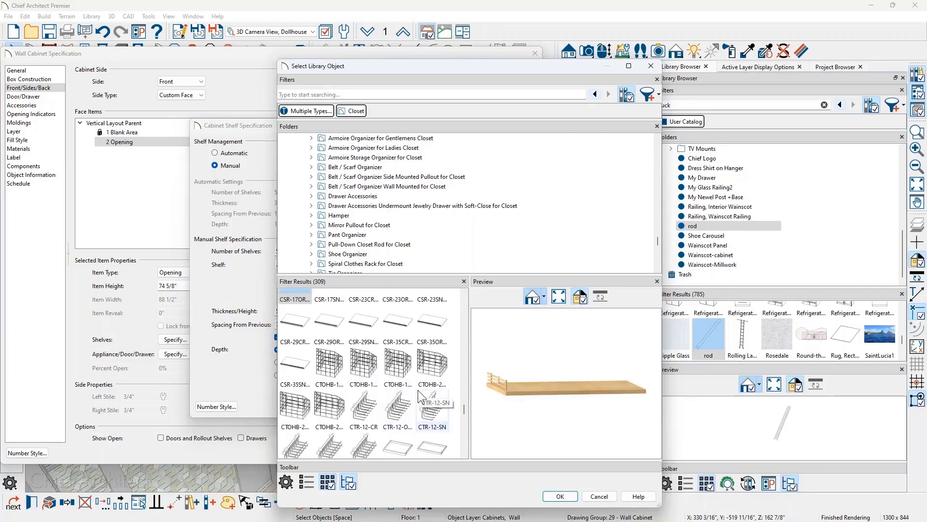
Replace all shelves in the cabinet opening with the Rev-A-Shelf CSR-29CR shoe shelf and apply the cabinet changes
left_click(294, 323)
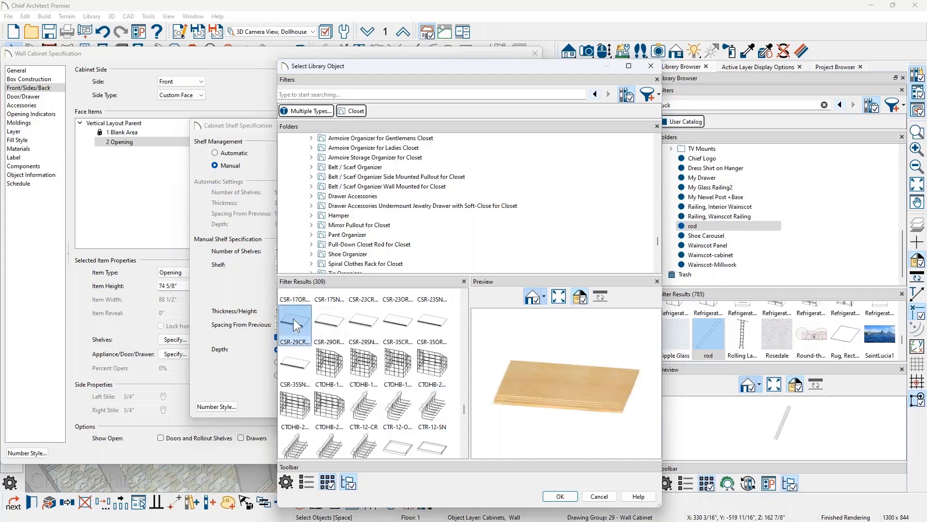
left_click_drag(543, 372, 638, 361)
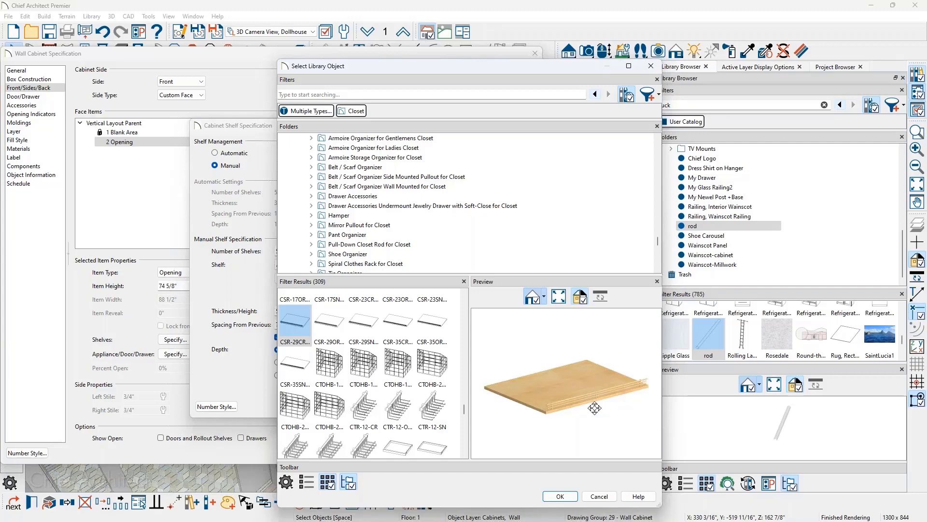
left_click(562, 498)
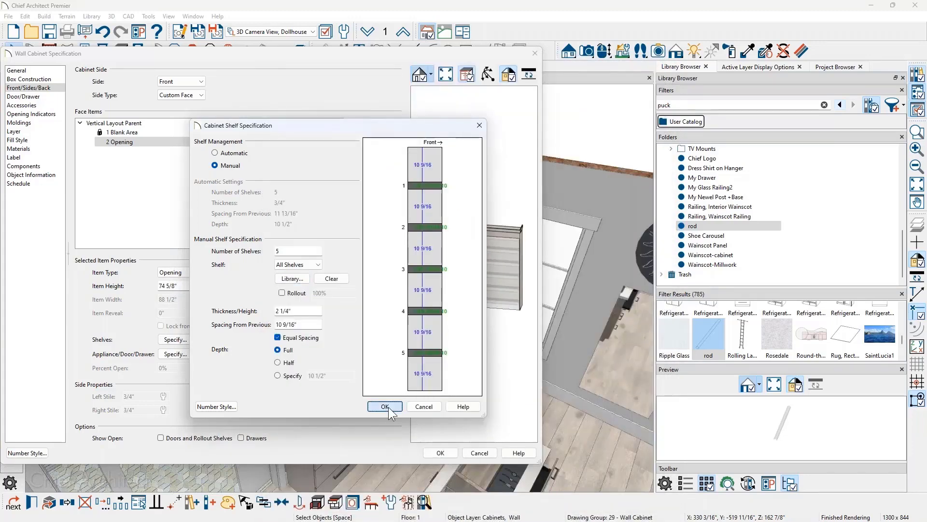
left_click(388, 407)
left_click(443, 454)
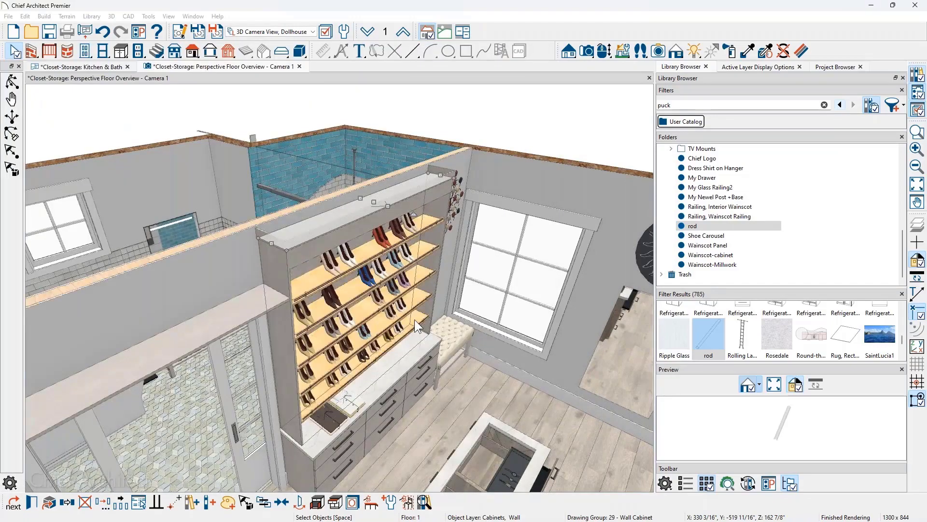
Examine the Rev-A-Shelf shoe shelves inside the cabinet up close, and undo the shelf replacement
key("Escape")
middle_click_drag(387, 245, 346, 135)
scroll(384, 314, "up", 4)
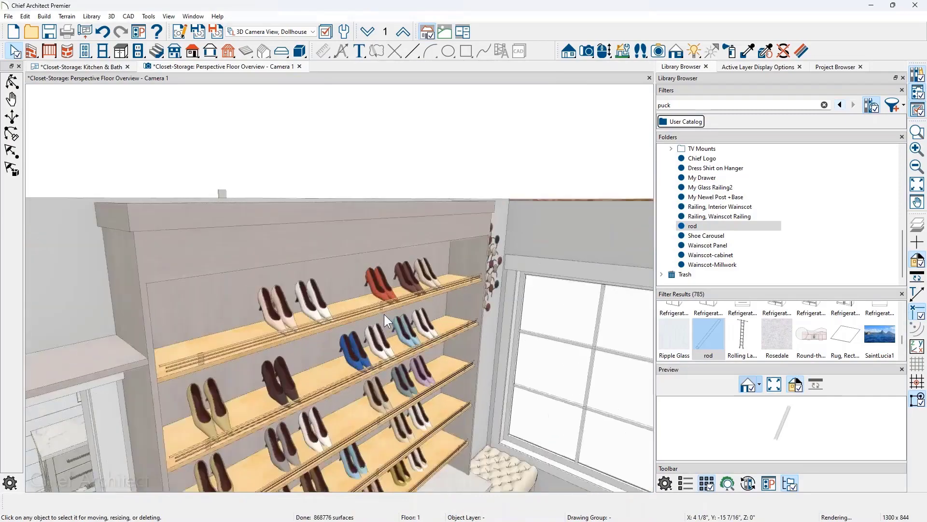
scroll(384, 314, "down", 3)
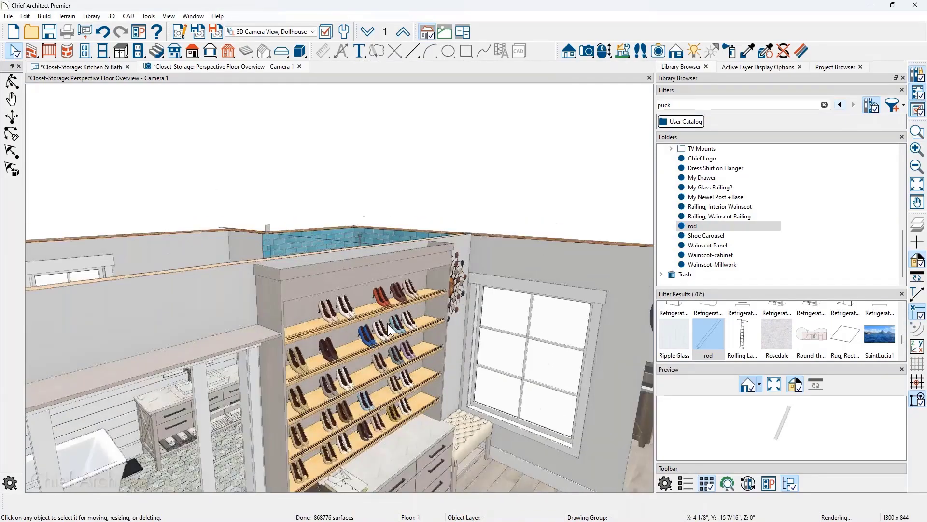
middle_click_drag(384, 314, 387, 325)
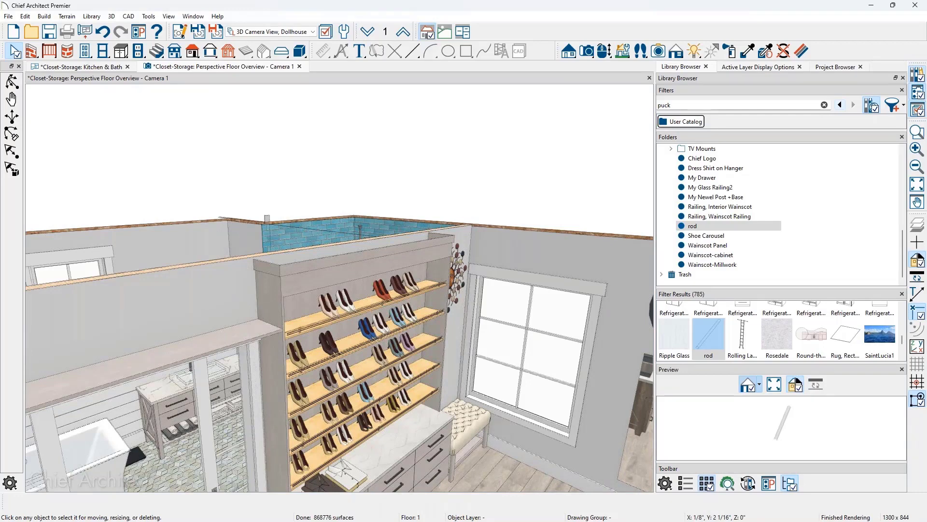
key("ctrl+z")
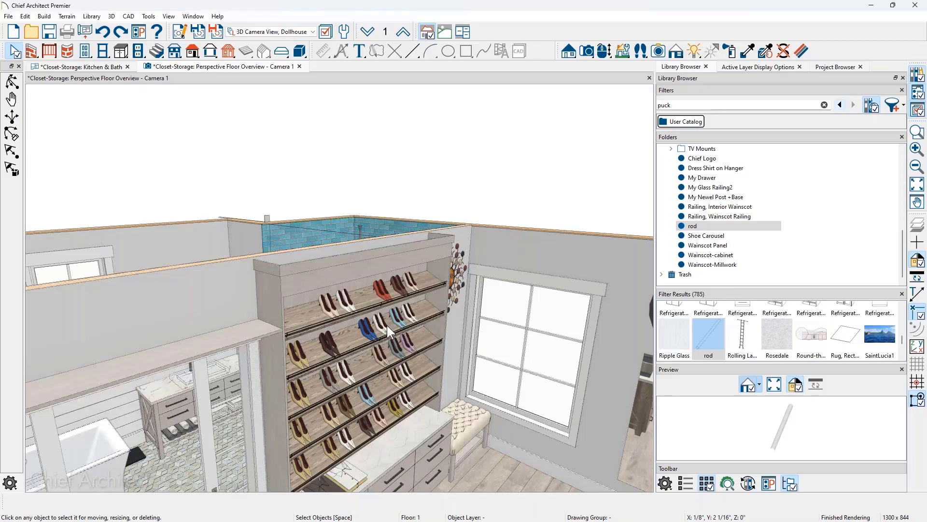
Examine the hanging rods with clothes and the glass-door cabinet beside the bathroom doorway in the closet
middle_click_drag(420, 377, 512, 295)
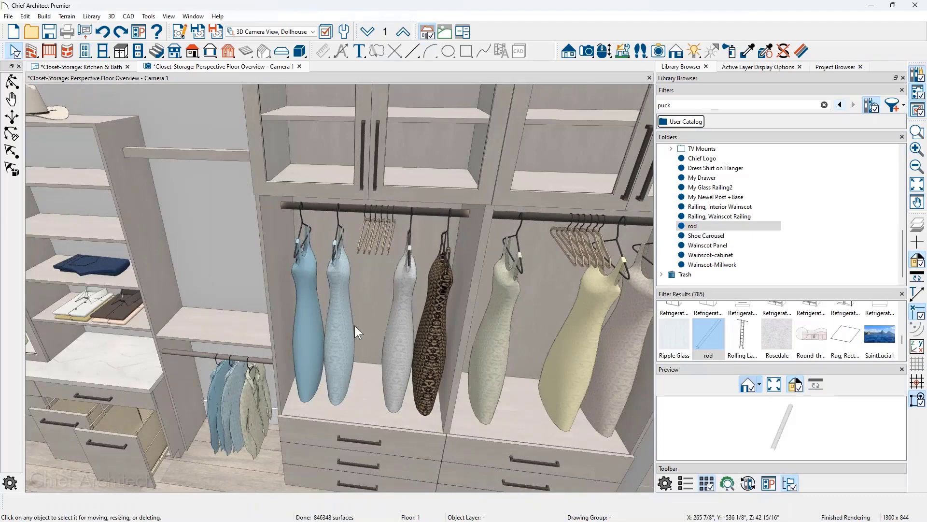
scroll(355, 325, "down", 3)
middle_click_drag(359, 323, 237, 326)
left_click_drag(237, 326, 477, 355)
middle_click_drag(478, 355, 483, 339)
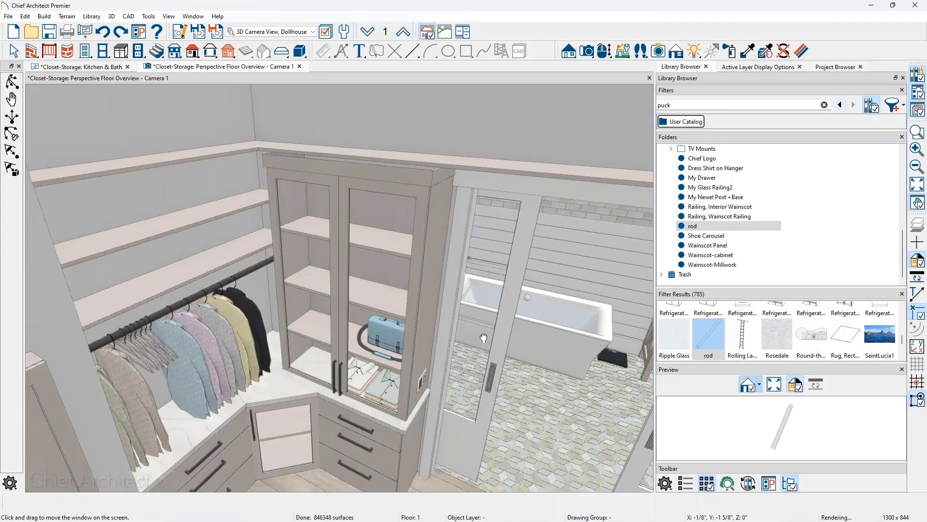
scroll(390, 394, "up", 5)
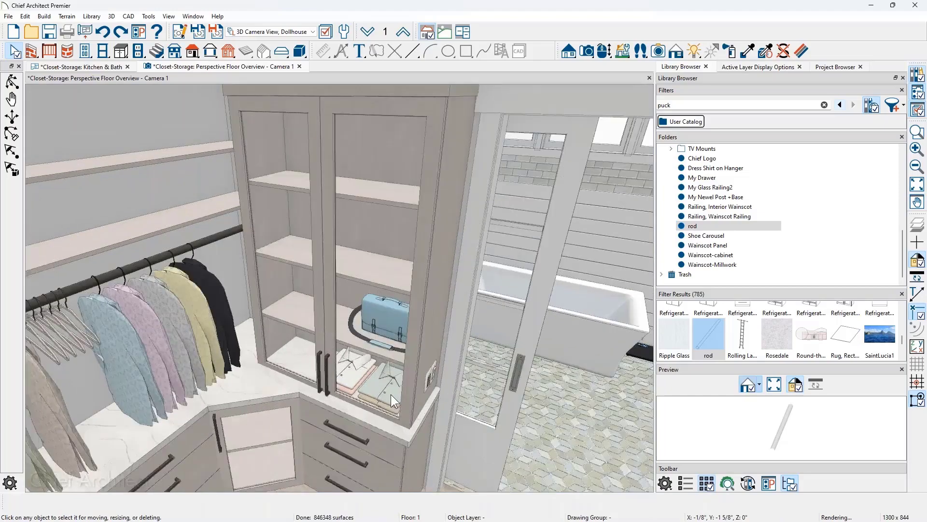
Open the full-height dress cabinet's face settings and inspect the library object assigned as the shelf in its open section
left_click_drag(400, 391, 166, 360)
scroll(257, 344, "down", 3)
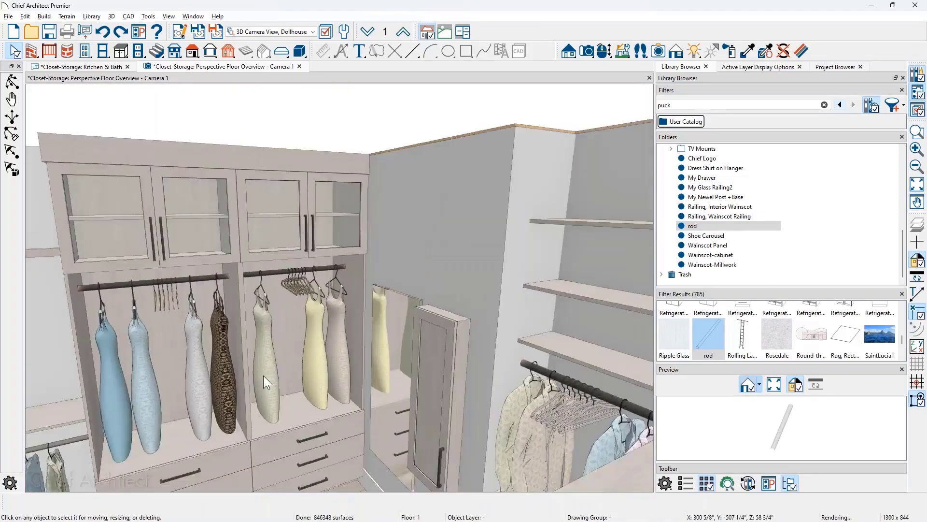
left_click_drag(262, 375, 227, 395)
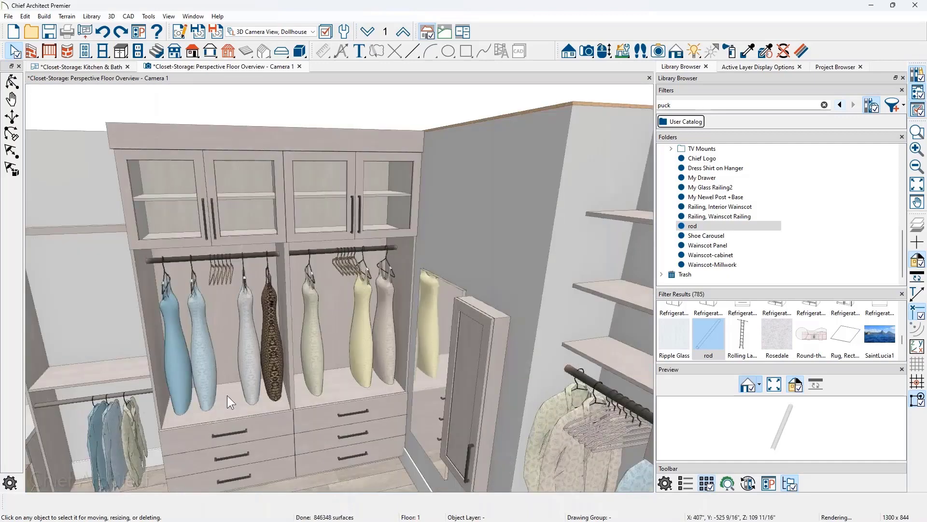
double_click(263, 431)
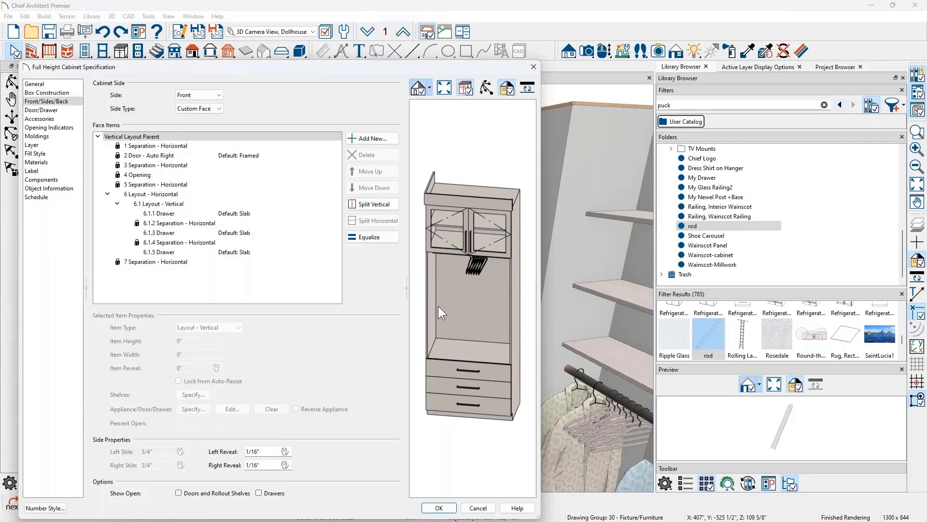
left_click(470, 226)
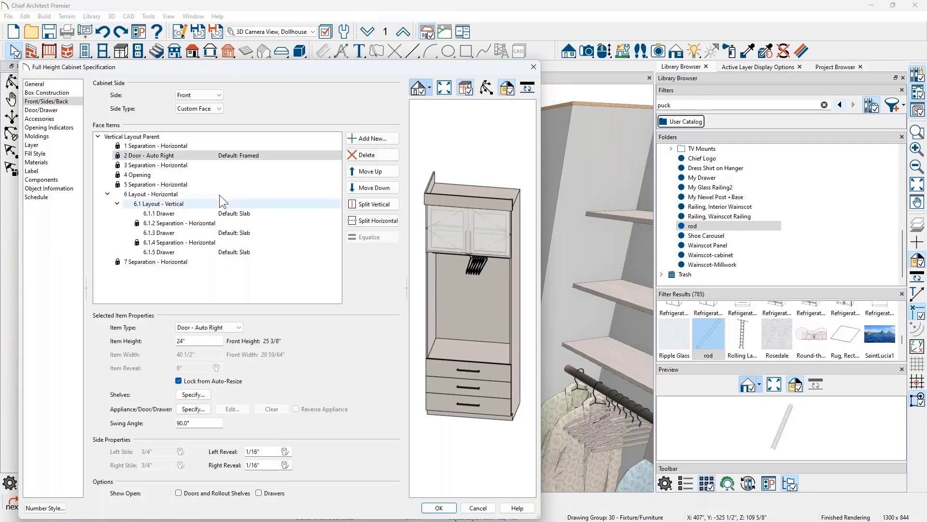
left_click(190, 175)
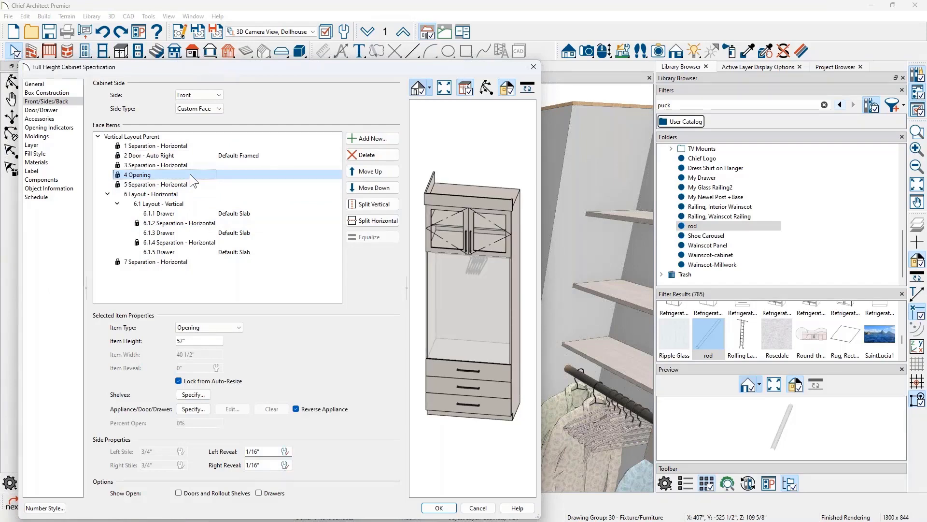
left_click(193, 395)
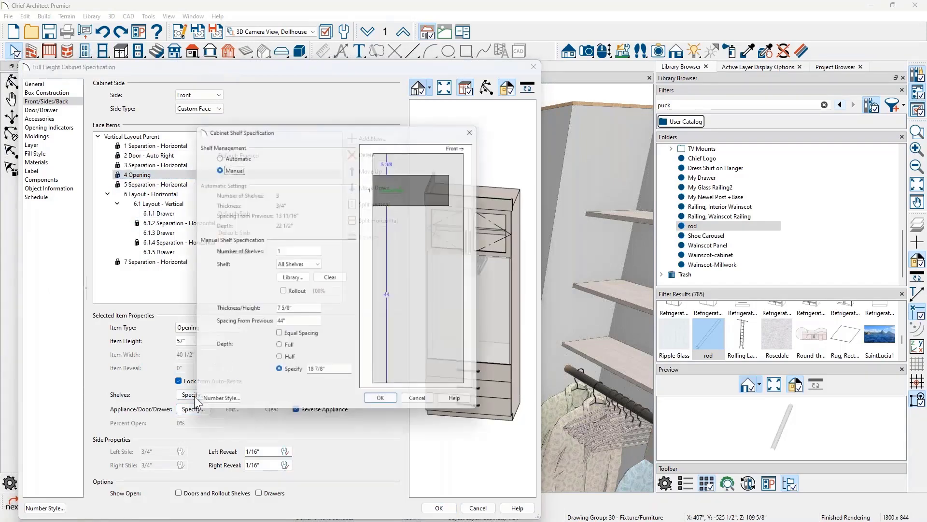
left_click(307, 278)
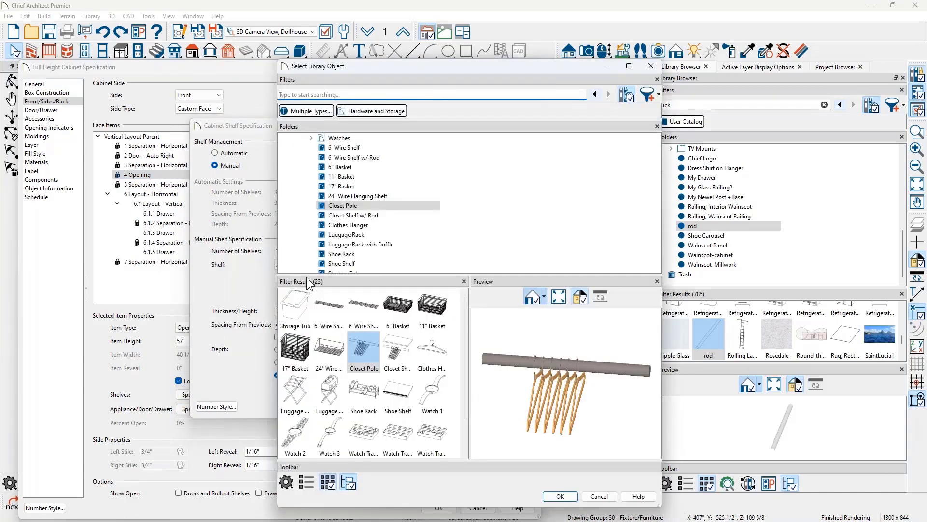
key("Escape")
key("Escape")
Change the dress cabinet's opening item to Door - Auto Right and apply the cabinet changes
left_click(199, 328)
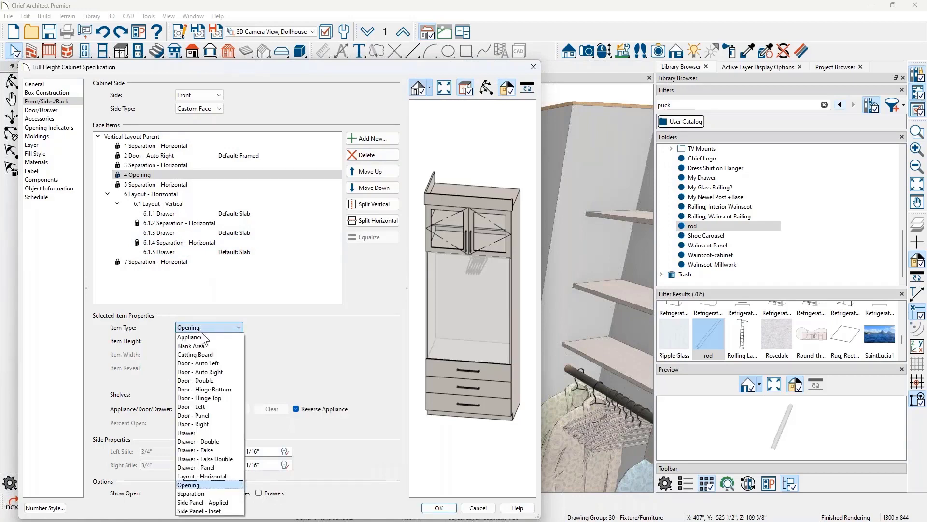
left_click(219, 372)
left_click(428, 508)
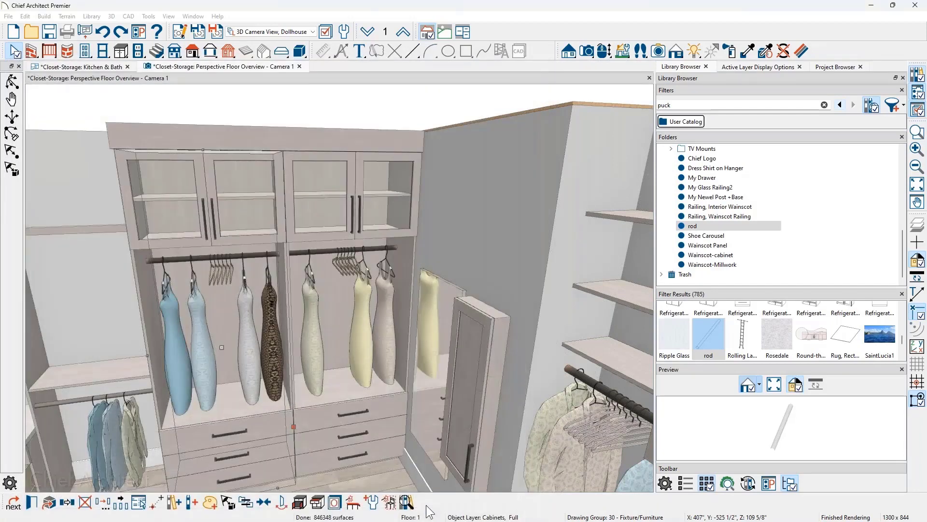
key("Escape")
middle_click_drag(312, 433, 375, 366)
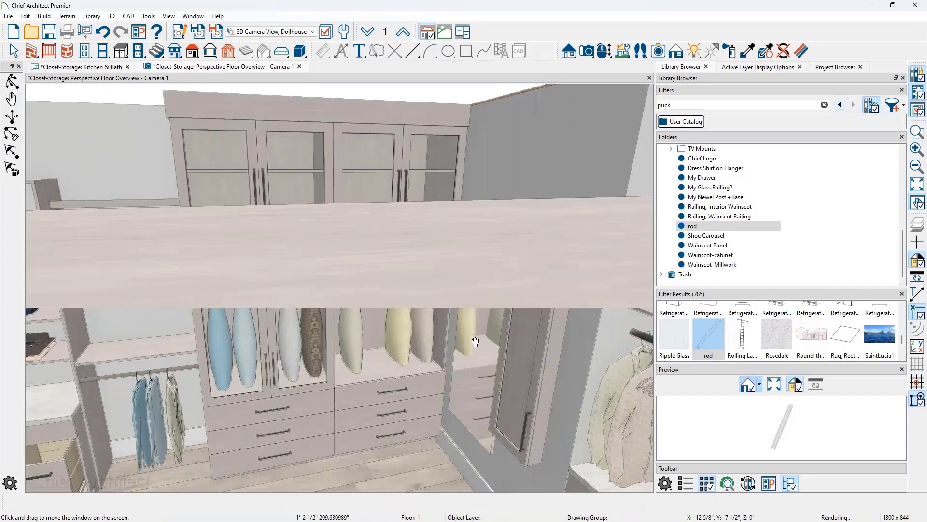
scroll(376, 366, "up", 2)
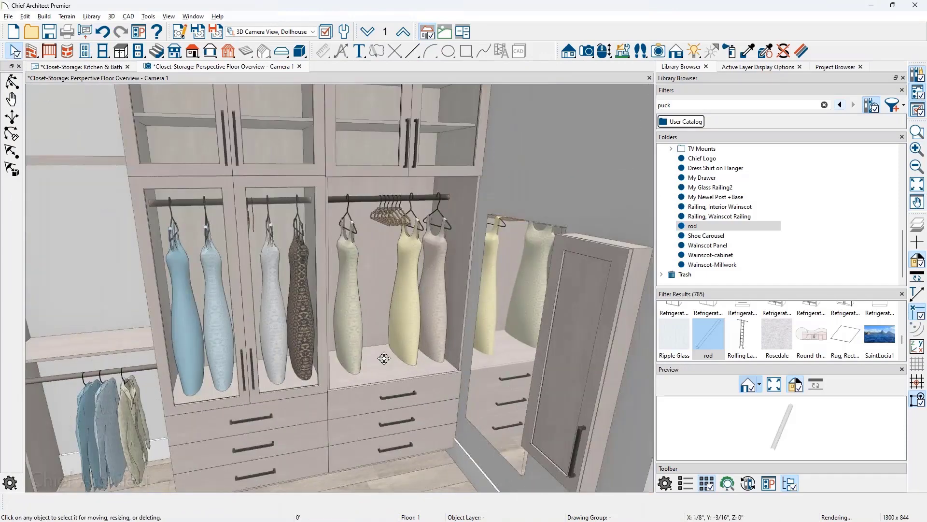
mouse_move(493, 334)
middle_mouse_down()
mouse_move(481, 351)
mouse_move(500, 347)
middle_mouse_up()
scroll(502, 345, "down", 1)
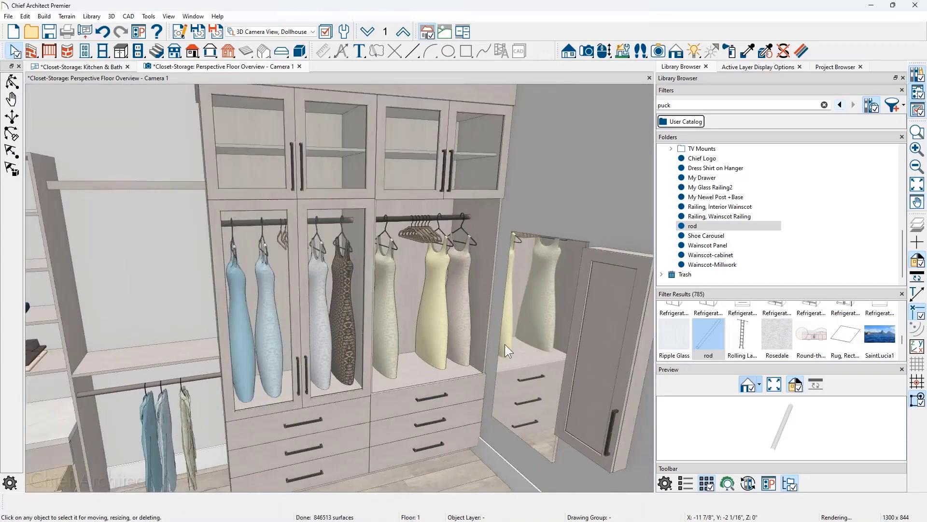
Render the camera view in Vector View style and frame the dress cabinets
left_click(677, 51)
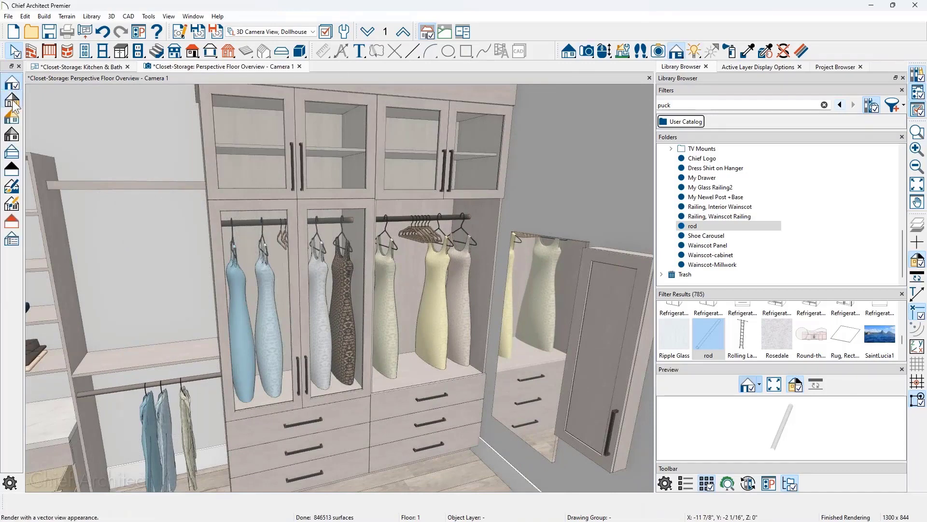
left_click(13, 103)
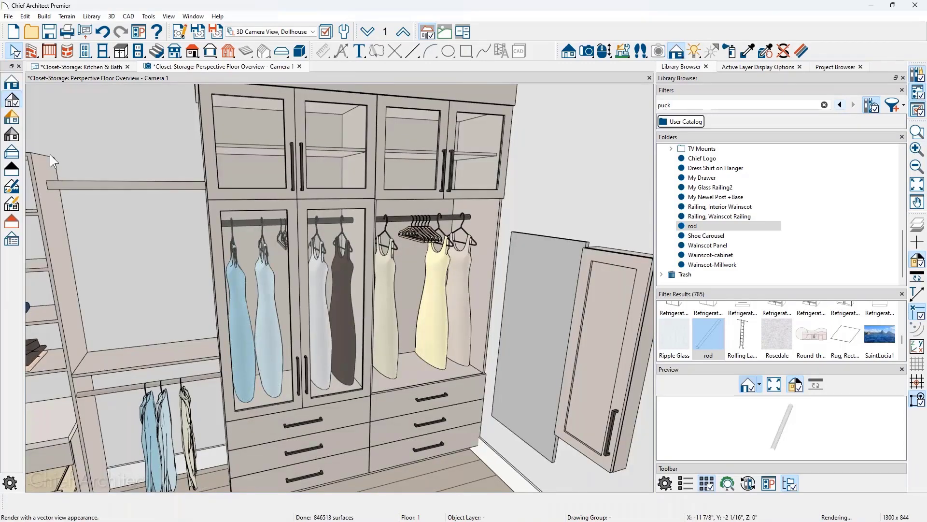
middle_click_drag(262, 332, 405, 346)
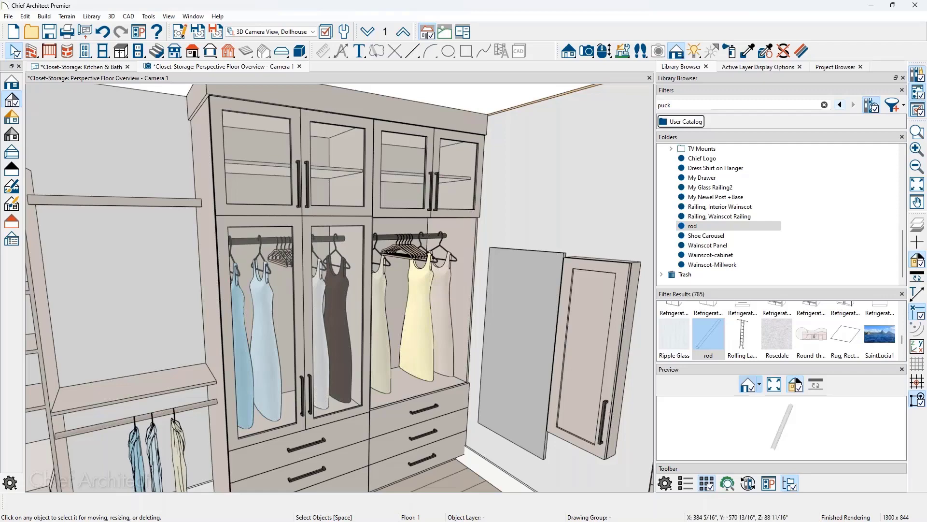
scroll(409, 292, "up", 4)
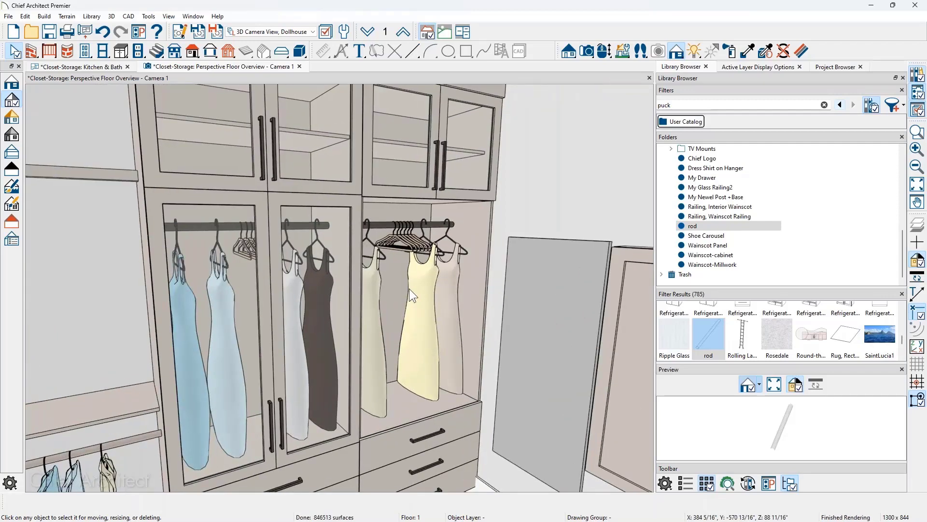
Convert the dresses in the open section together with their cabinet into a Millwork library symbol named My Dress Rod
left_click(419, 291)
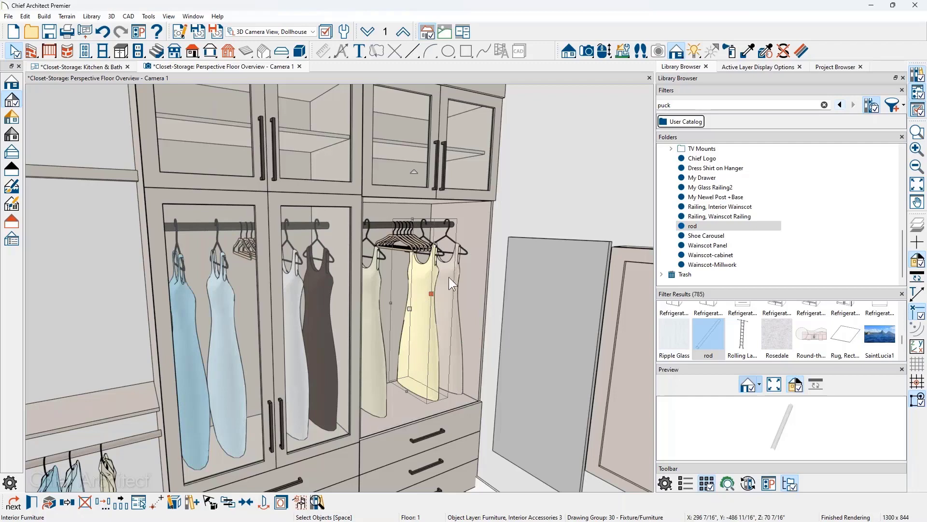
key("Escape")
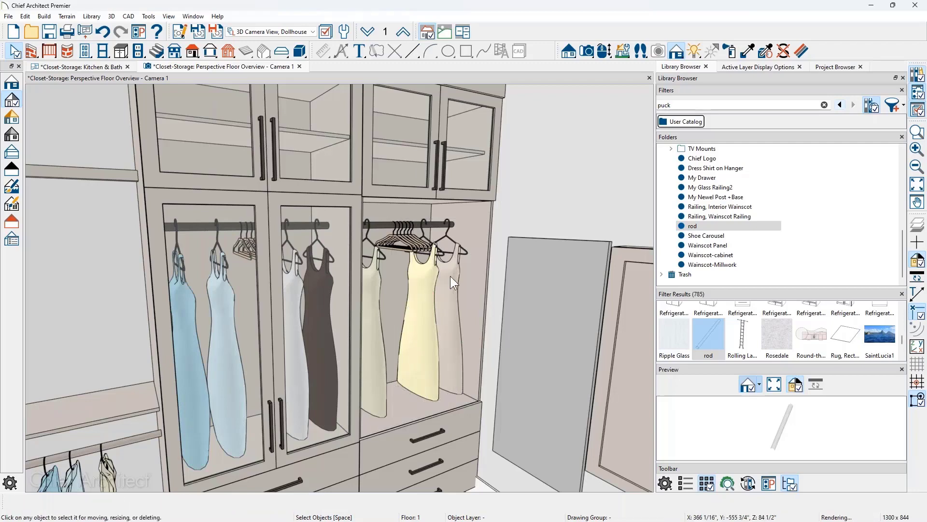
scroll(450, 276, "up", 3)
left_click(366, 205)
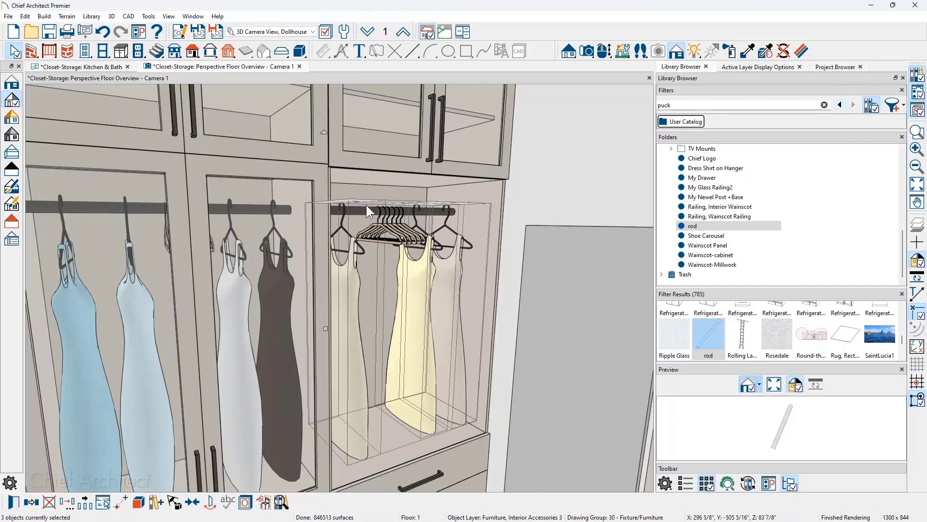
left_click(366, 209, "shift")
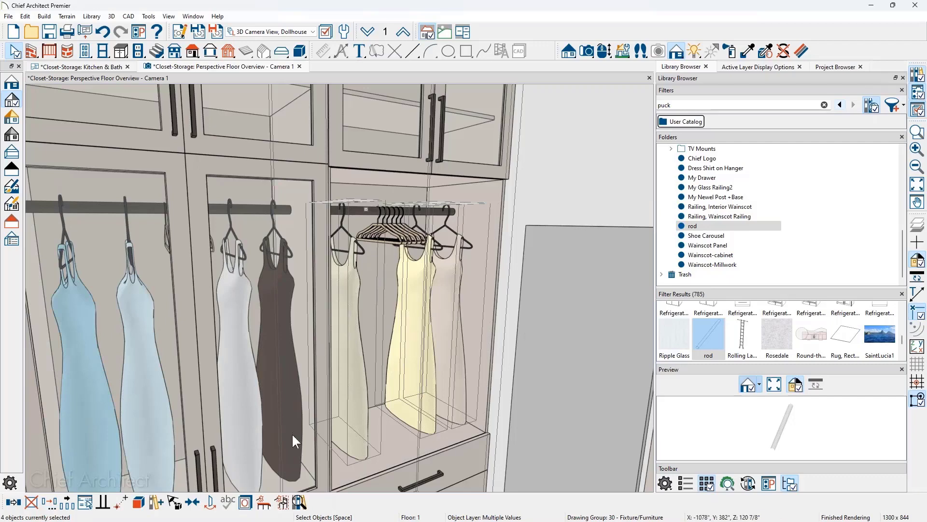
left_click(283, 503)
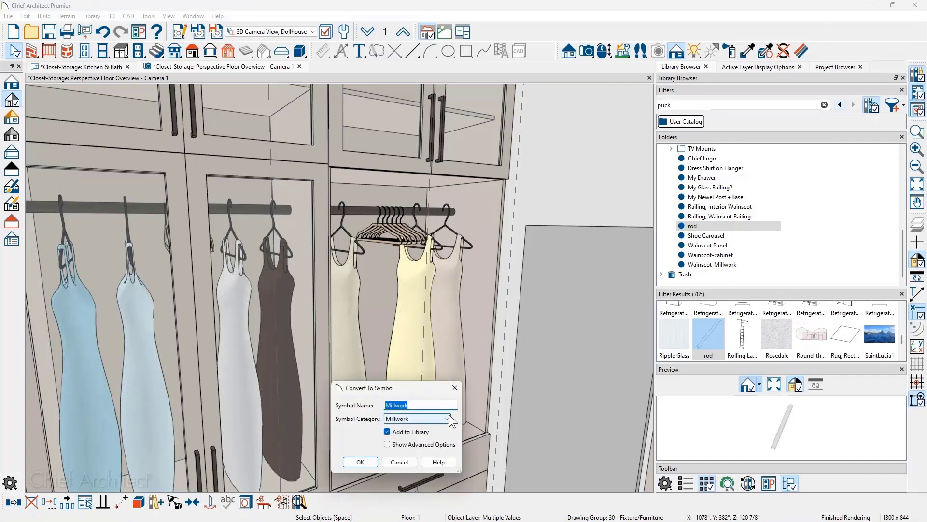
type("My Dress Rod")
left_click(361, 462)
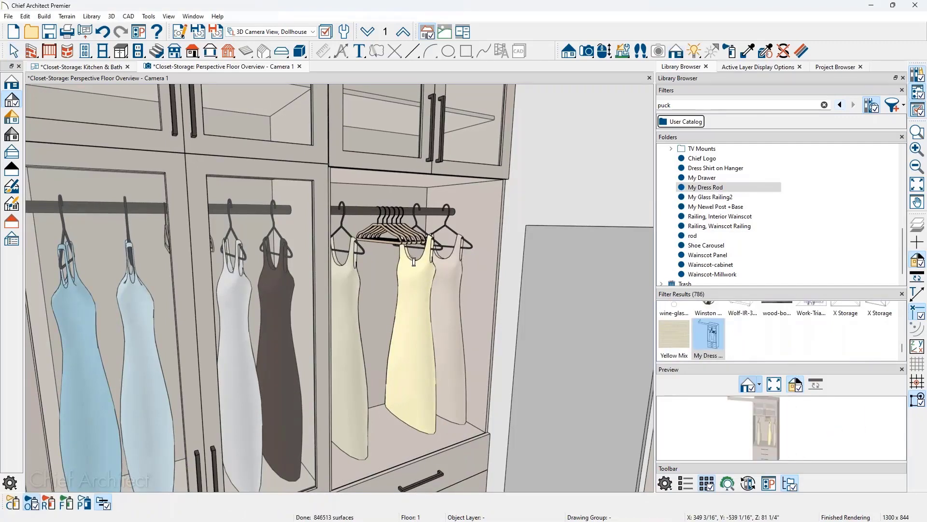
left_click(391, 215)
key("Escape")
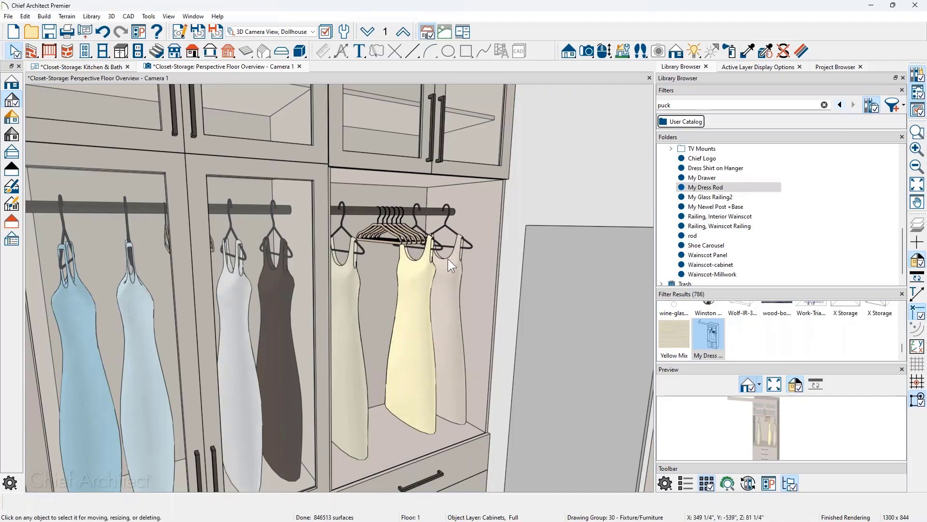
scroll(448, 259, "down", 3)
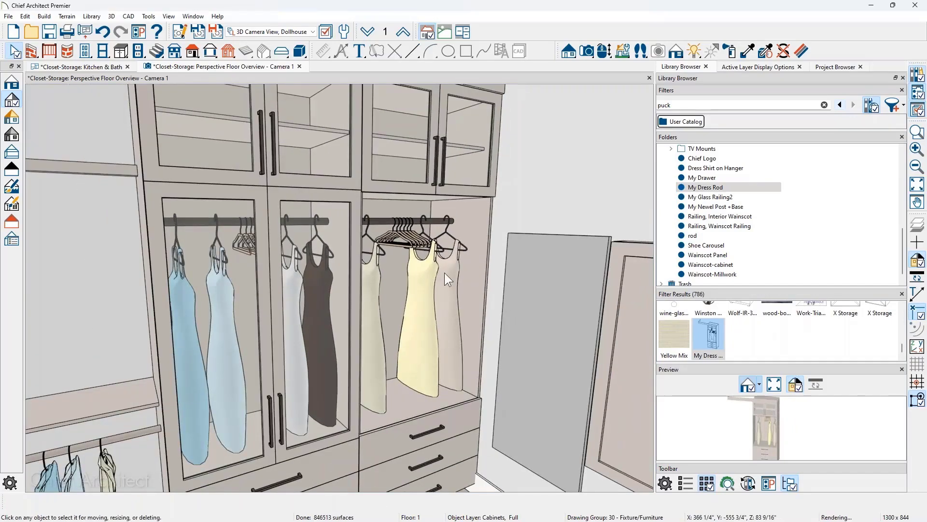
left_click(422, 283)
left_click(419, 228)
scroll(419, 228, "up", 1)
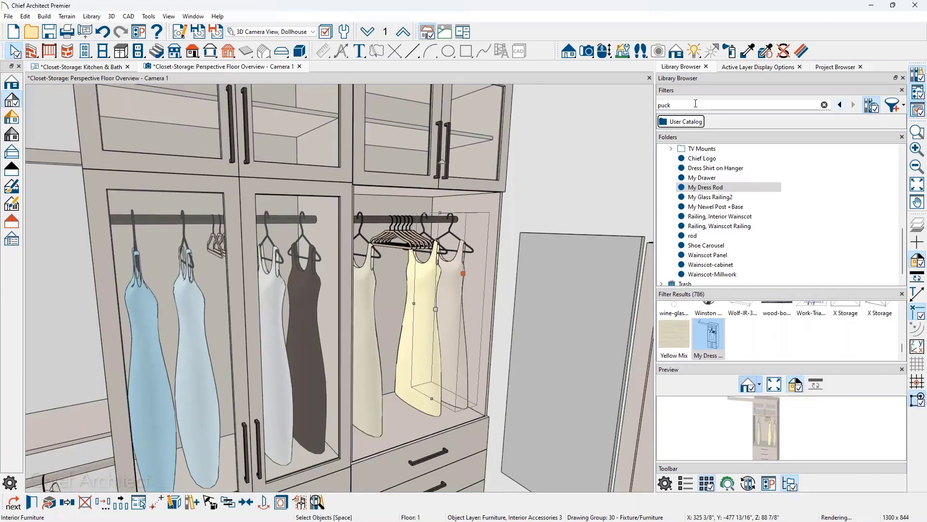
Search the library for "closet rod" and place the closet shelf with rod and hangers on the wall above the mirror
double_click(711, 107)
type("closet ")
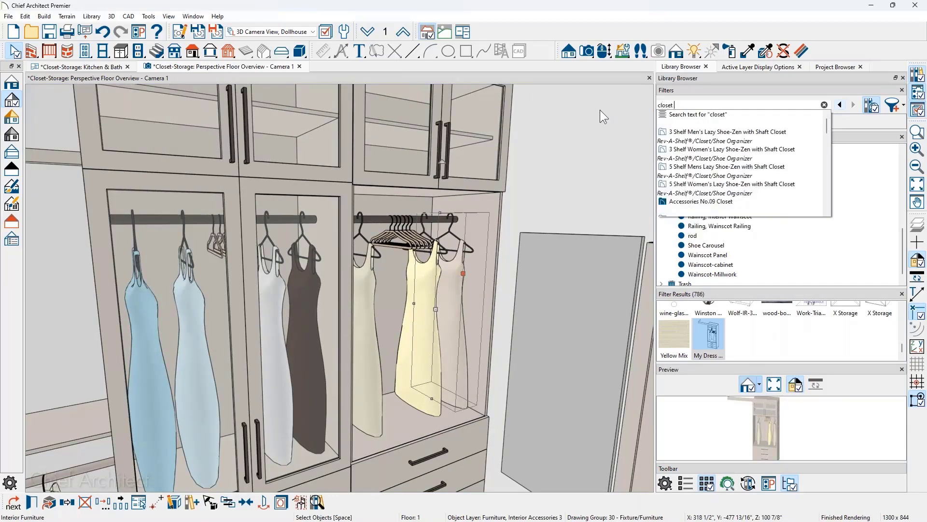
type("rod")
key("Return")
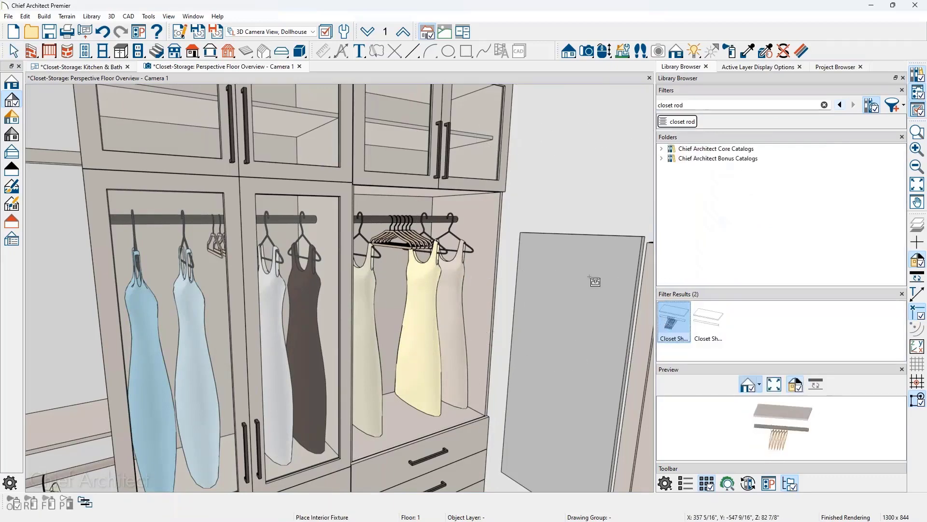
scroll(420, 199, "down", 3)
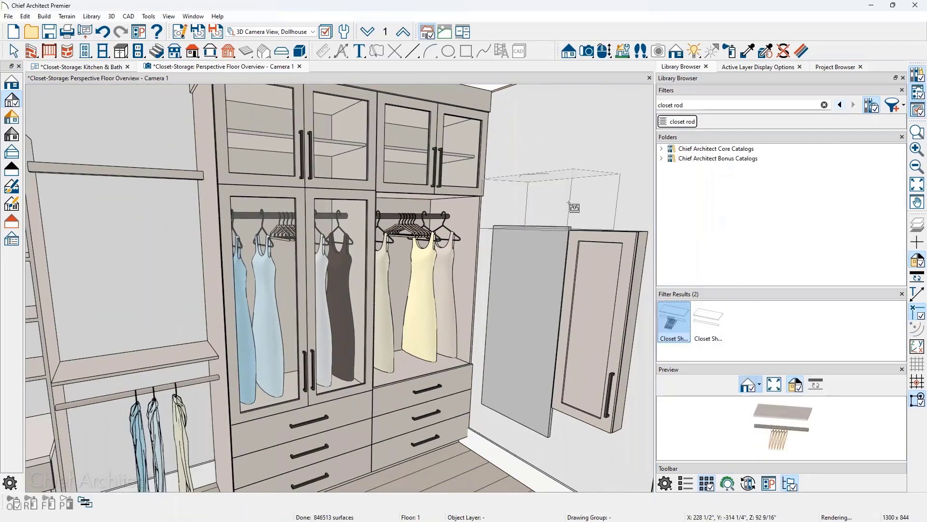
left_click(565, 206)
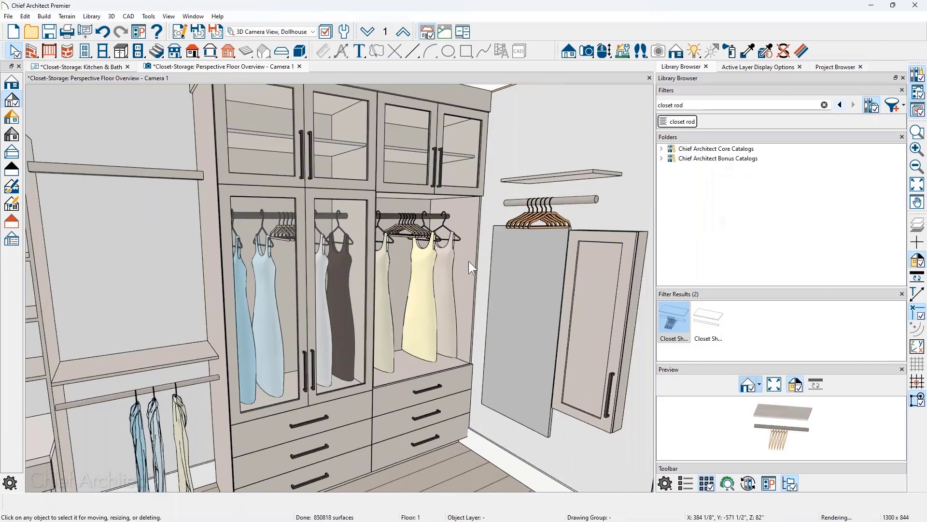
left_click_drag(555, 266, 277, 243)
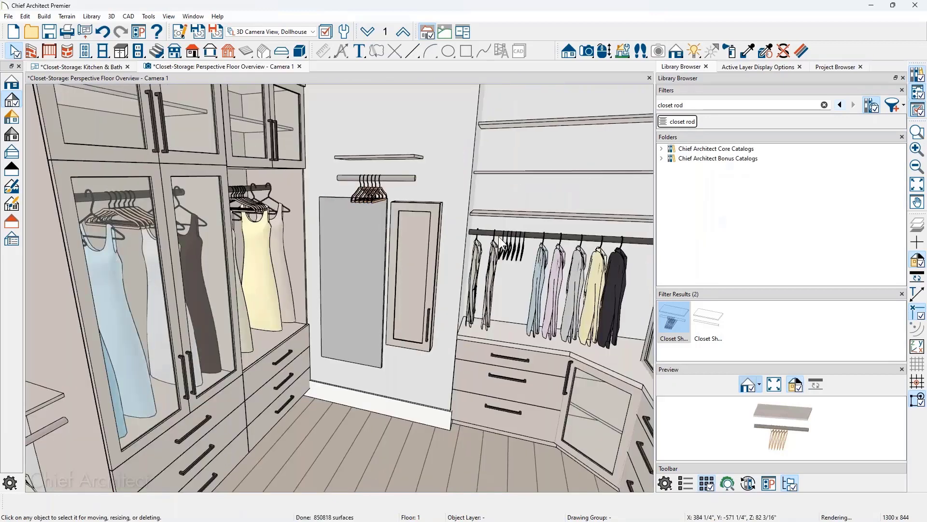
left_click(277, 239)
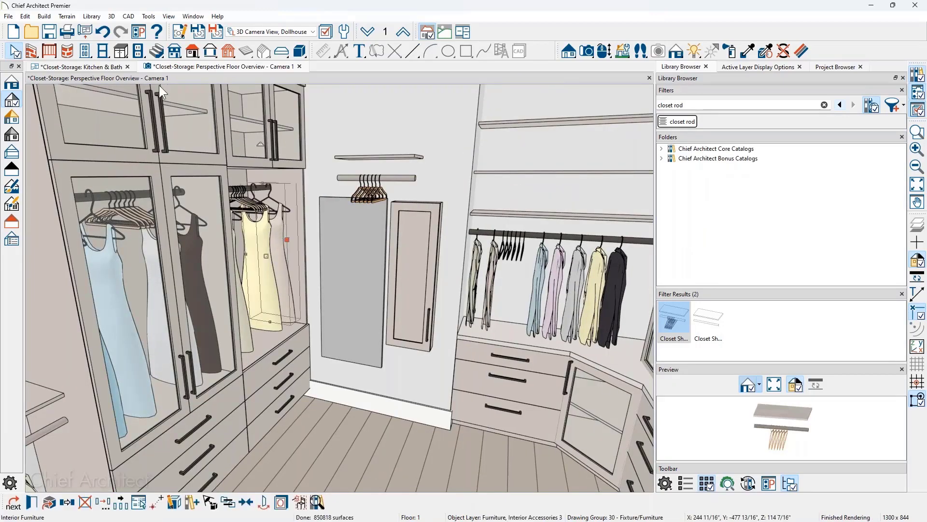
Switch to the floor plan, activate the Interior saved plan view, and frame the closet wall with the new shelf and rod
left_click(100, 65)
left_click(271, 31)
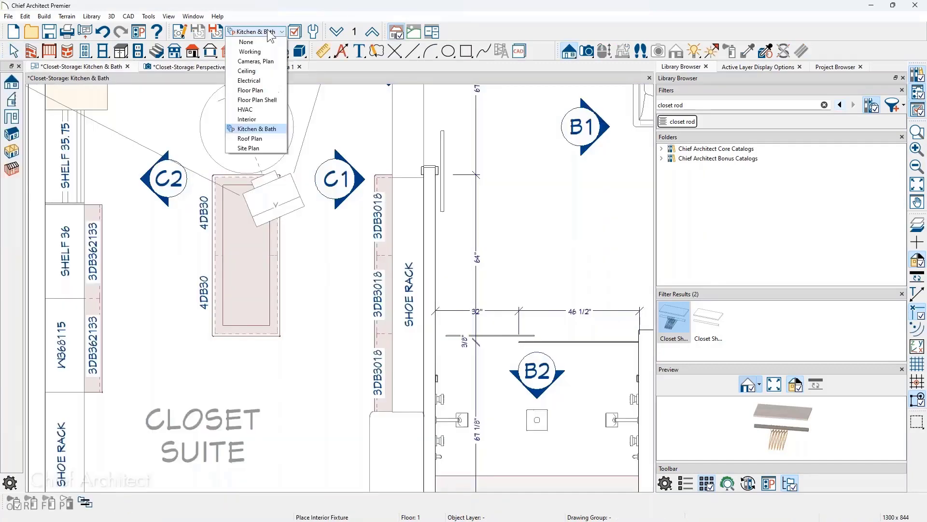
left_click(260, 122)
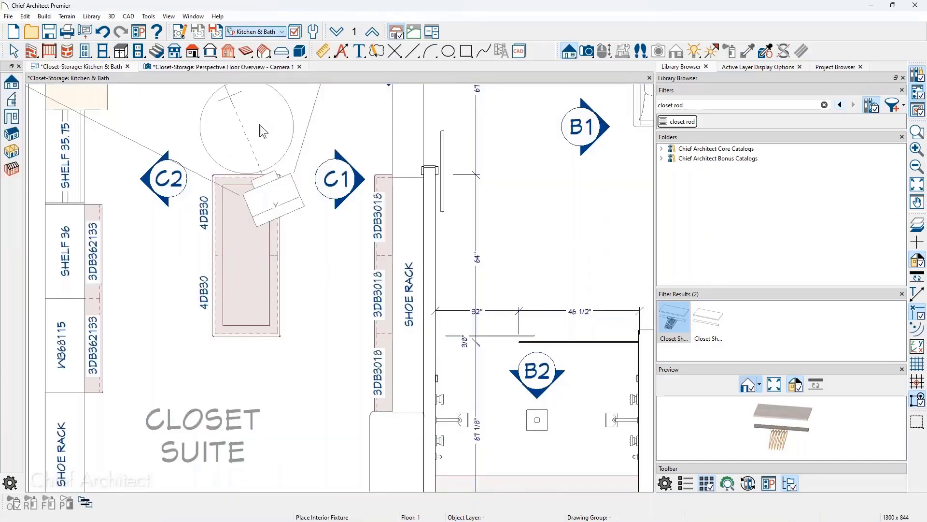
middle_click_drag(270, 171, 396, 461)
key("space")
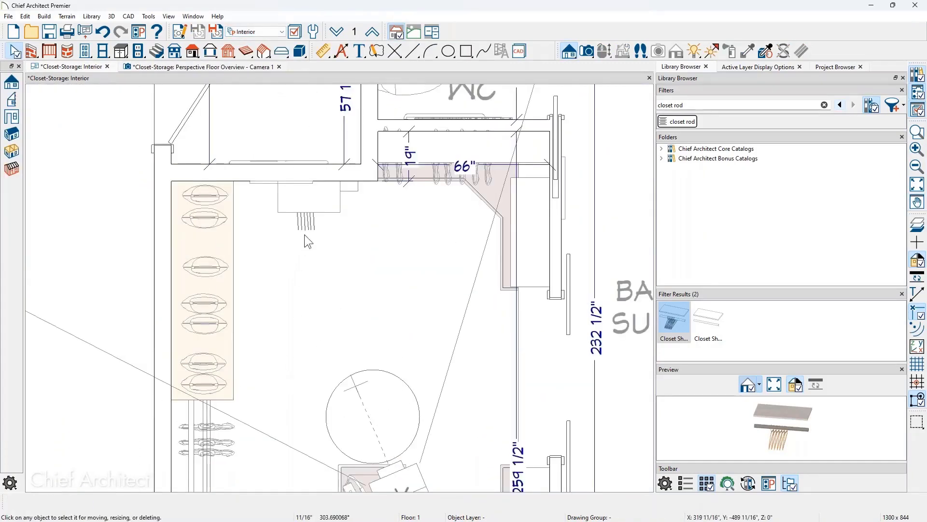
Move the closet shelf with rod away from the wall in plan and place a copy of a dress at its rod
left_click(308, 202)
left_click_drag(308, 203, 316, 262)
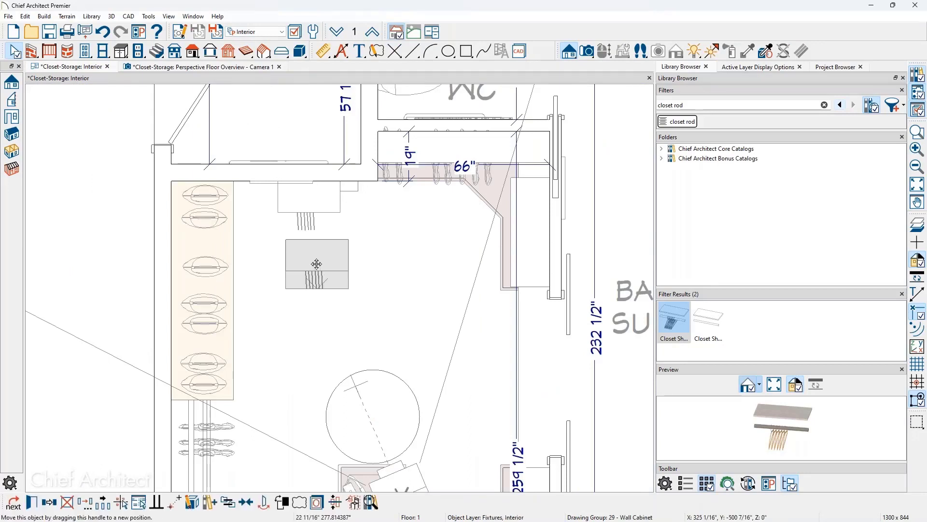
left_click(211, 297)
key("ctrl+c")
key("ctrl+v")
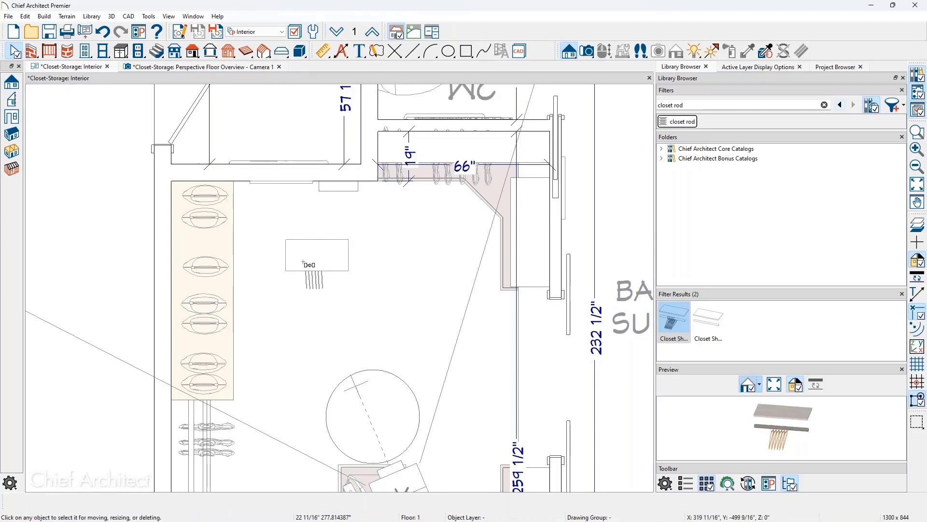
left_click(297, 261)
scroll(297, 261, "up", 2)
left_click_drag(250, 299, 298, 259)
Switch to the camera view and adjust the copied dress's height so its hanger hooks over the closet rod
left_click(249, 69)
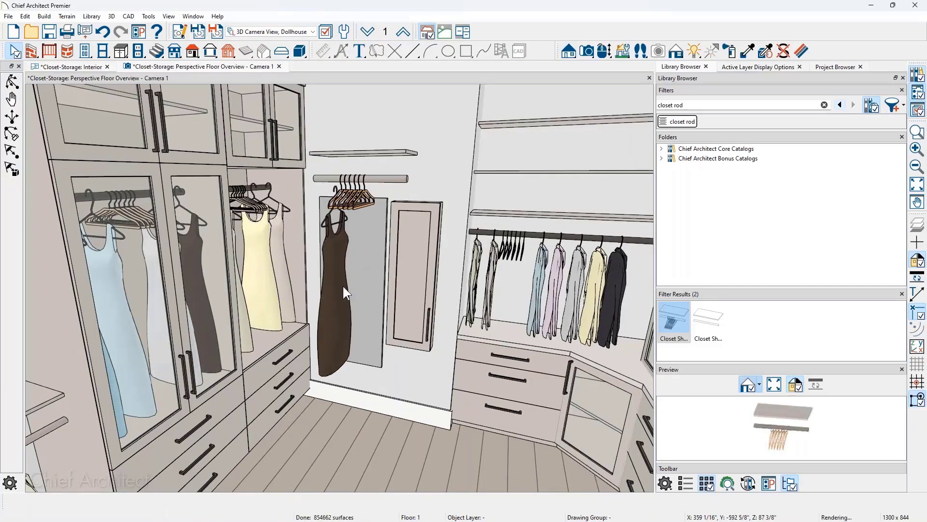
left_click(342, 286)
left_click_drag(347, 282, 346, 261)
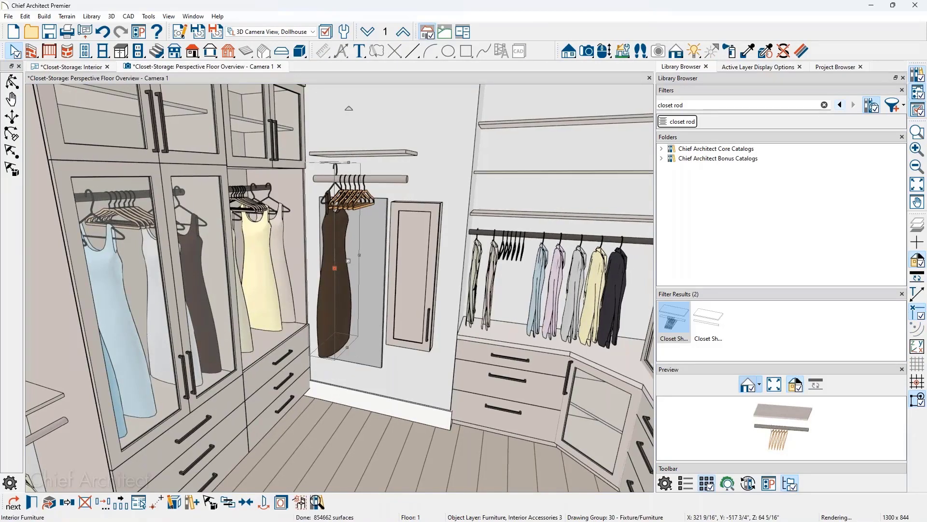
key("Down")
key("Down")
key("Escape")
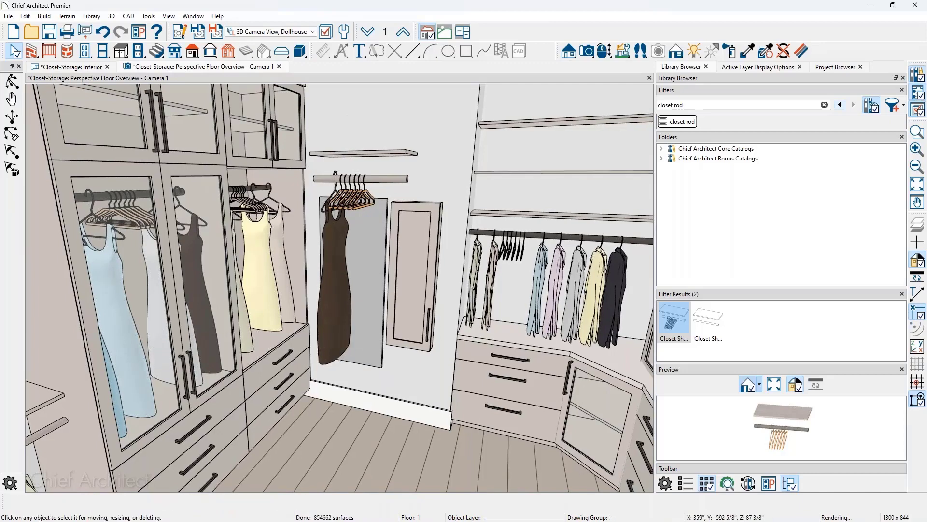
Widen the closet shelf with rod by 6 1/4" and regenerate its 2D plan symbol
left_click(380, 152)
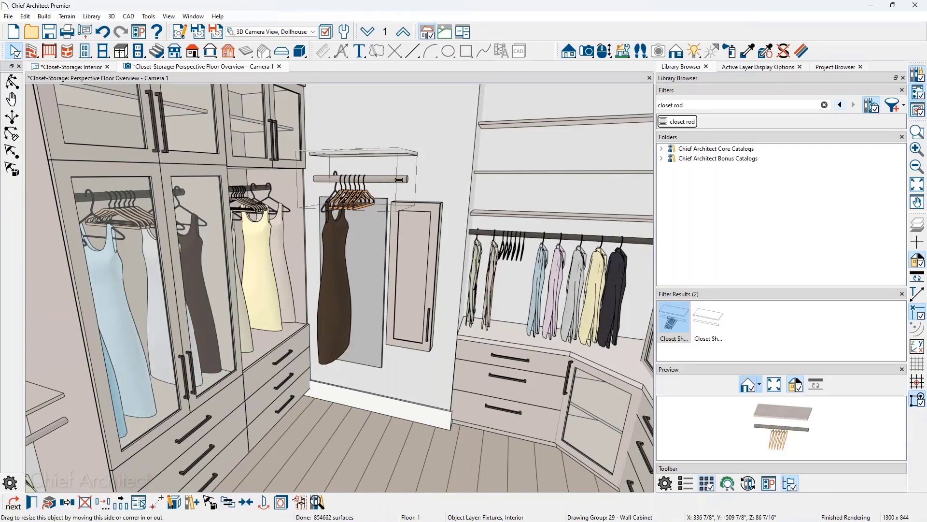
left_click_drag(422, 187, 421, 187)
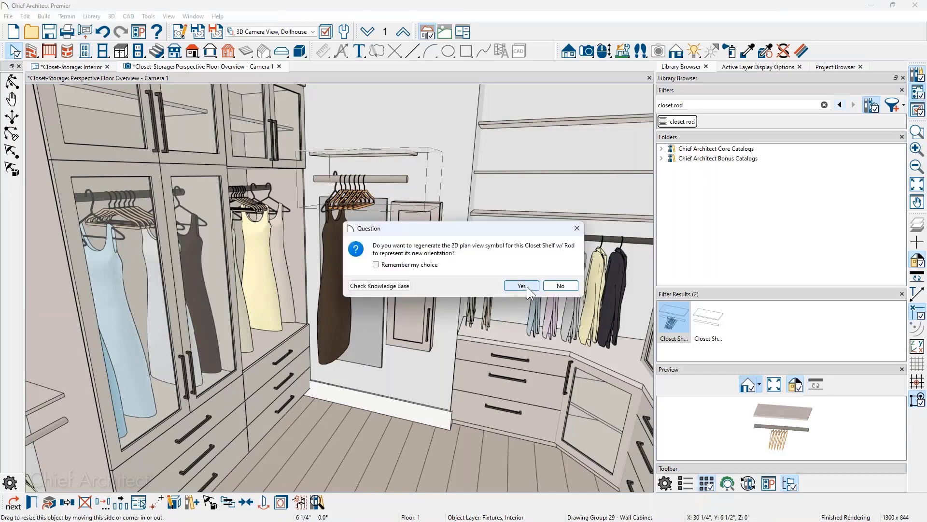
key("Return")
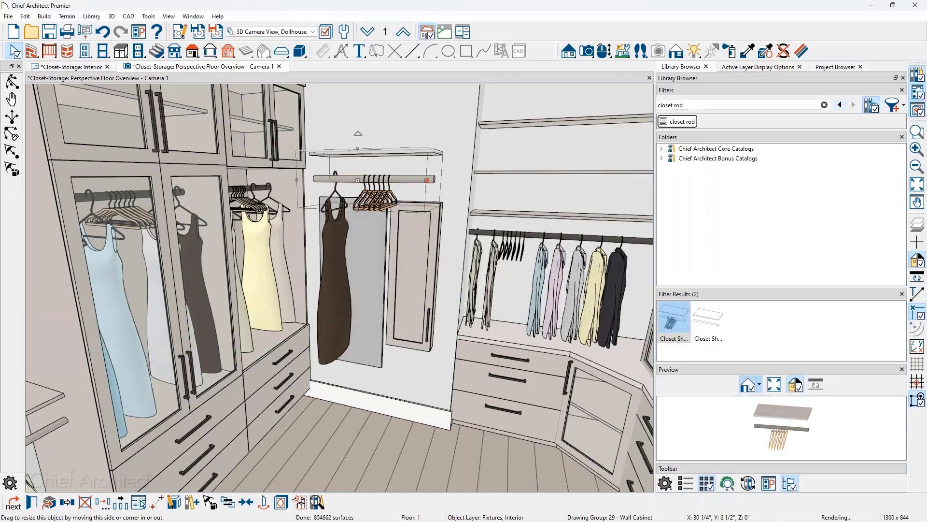
Convert the closet shelf with rod and the dress into a Millwork library symbol named My Dress Rod2
left_click(340, 264, "shift")
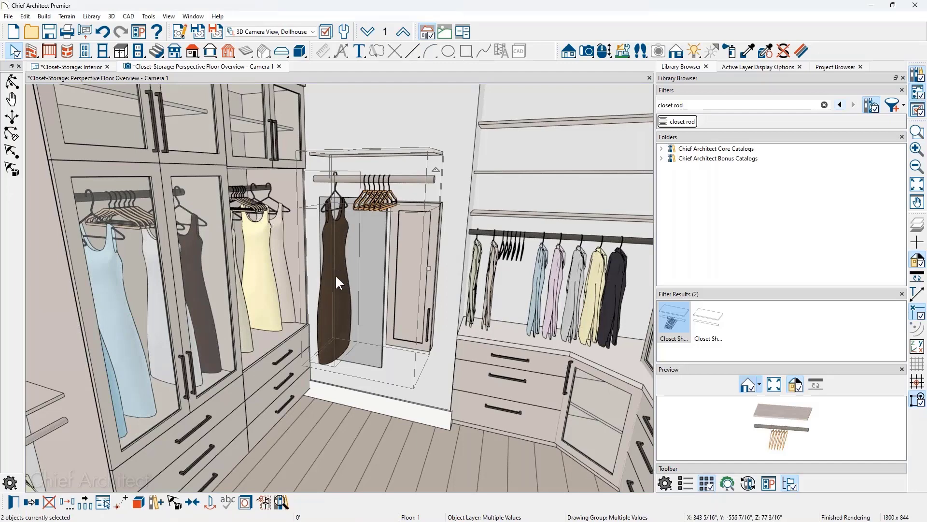
left_click(265, 502)
type("My")
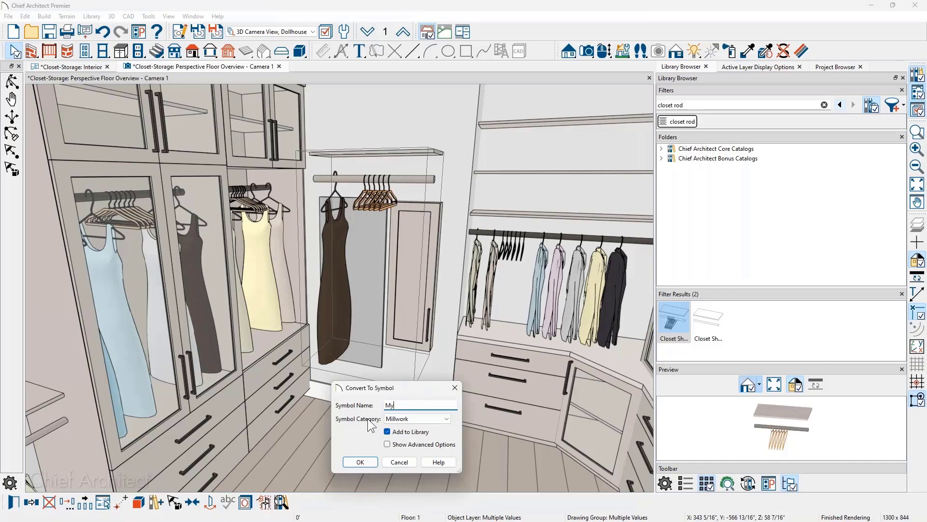
type(" Dress Rod2")
left_click(369, 461)
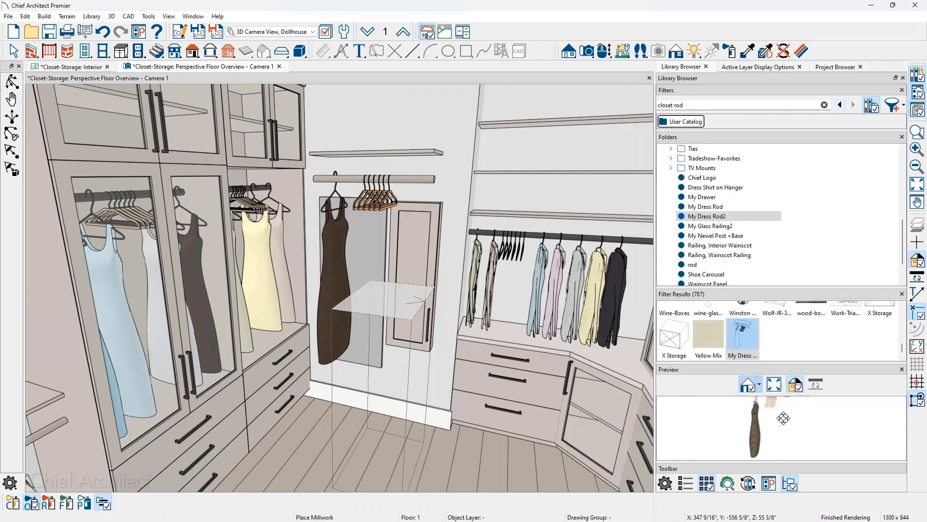
left_click_drag(783, 418, 791, 409)
scroll(203, 261, "down", 2)
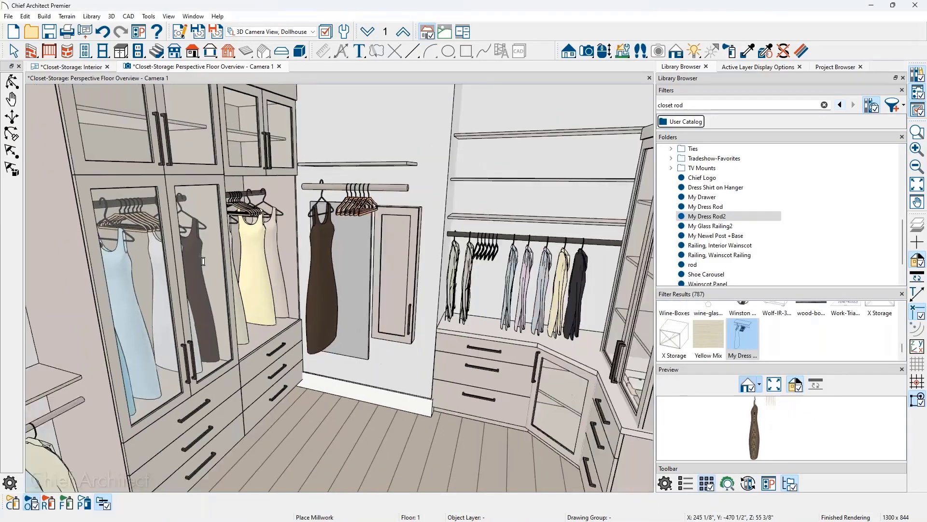
key("Escape")
Delete the loose dresses hanging in the open section of the full height cabinet
scroll(247, 240, "up", 3)
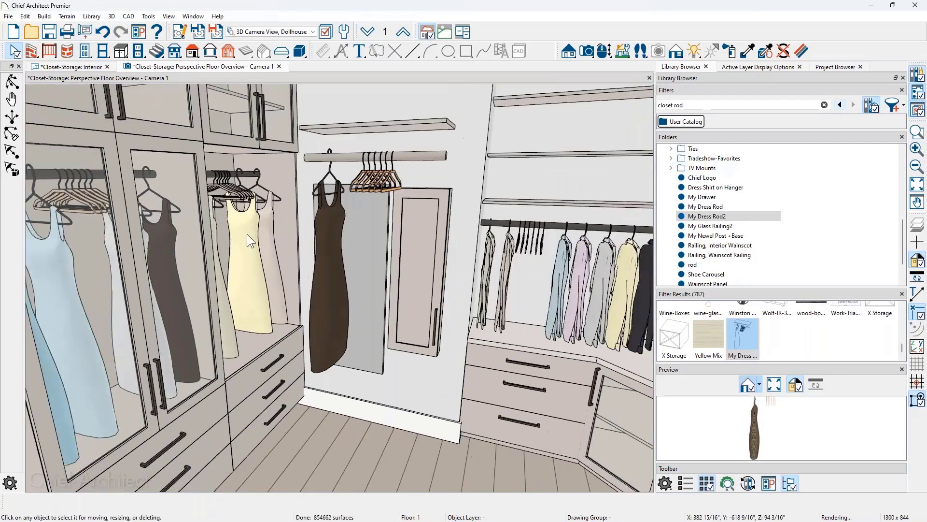
left_click(248, 234)
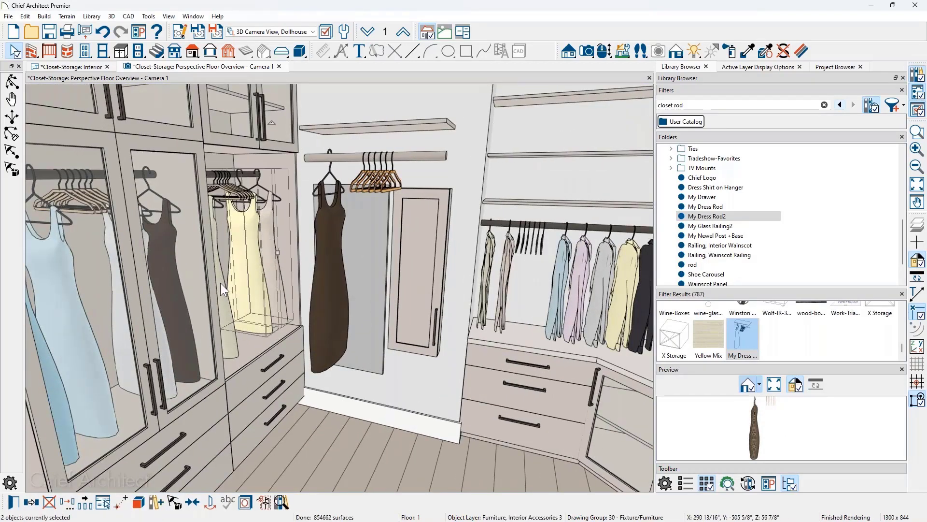
key("Delete")
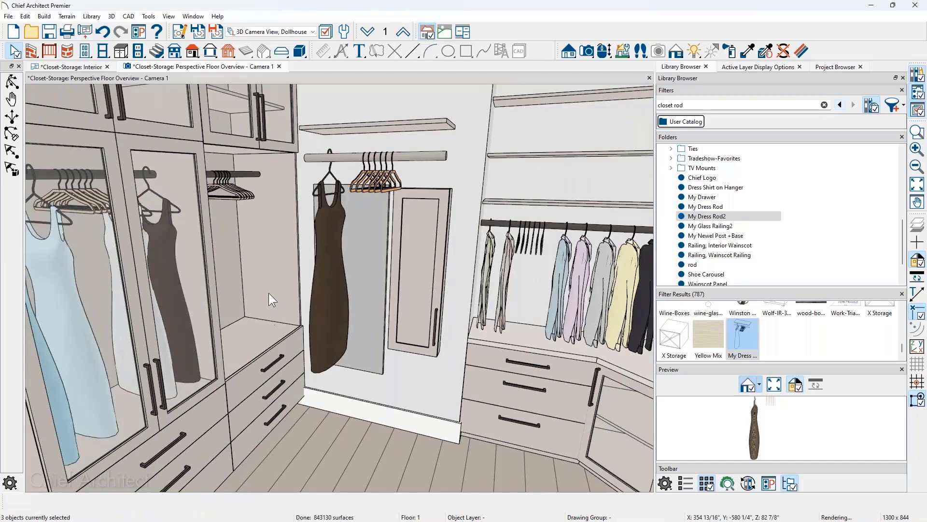
Open the full height cabinet's specification and bring up the shelf specification for its face item 4 Opening
middle_click_drag(269, 293, 269, 296)
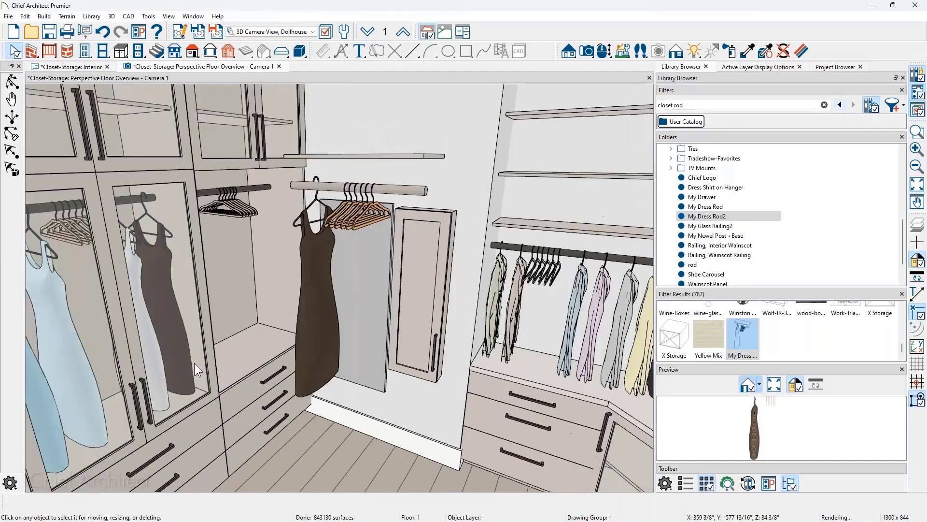
double_click(231, 322)
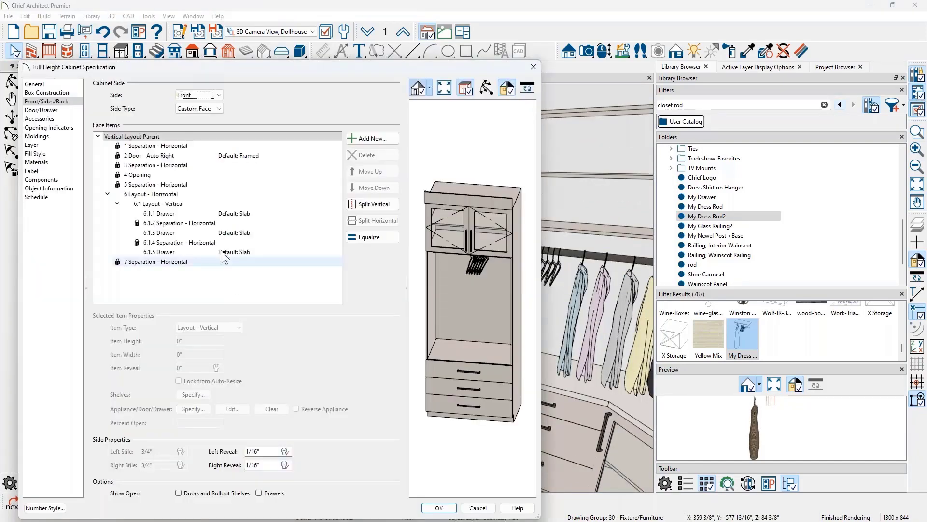
left_click(178, 222)
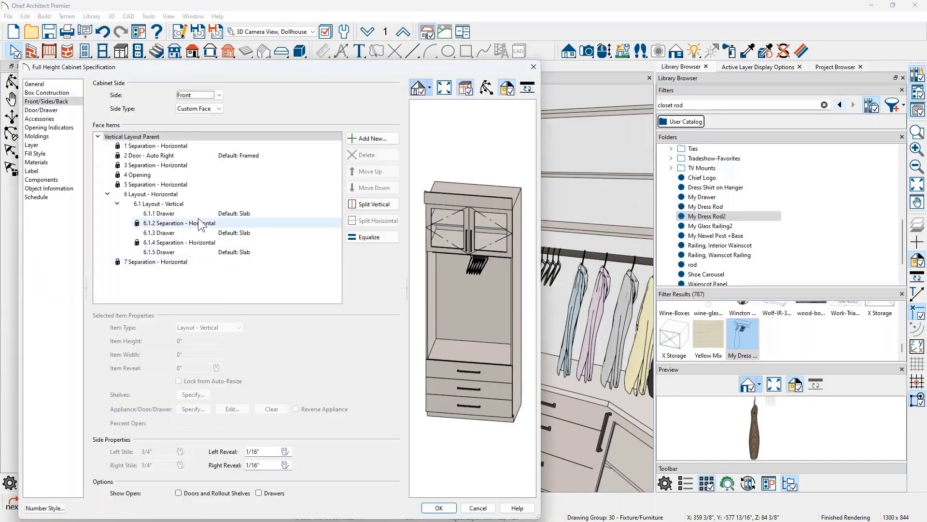
left_click(139, 174)
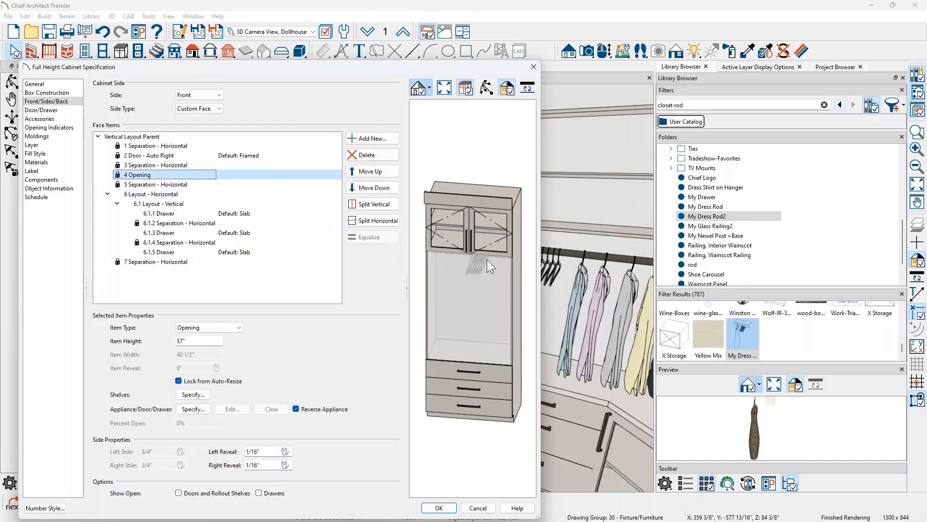
left_click(203, 409)
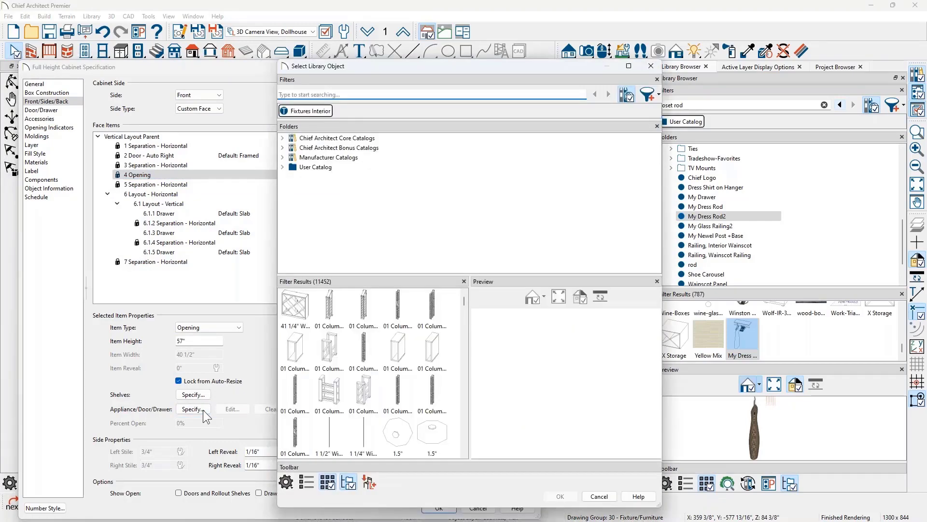
key("Escape")
left_click(195, 394)
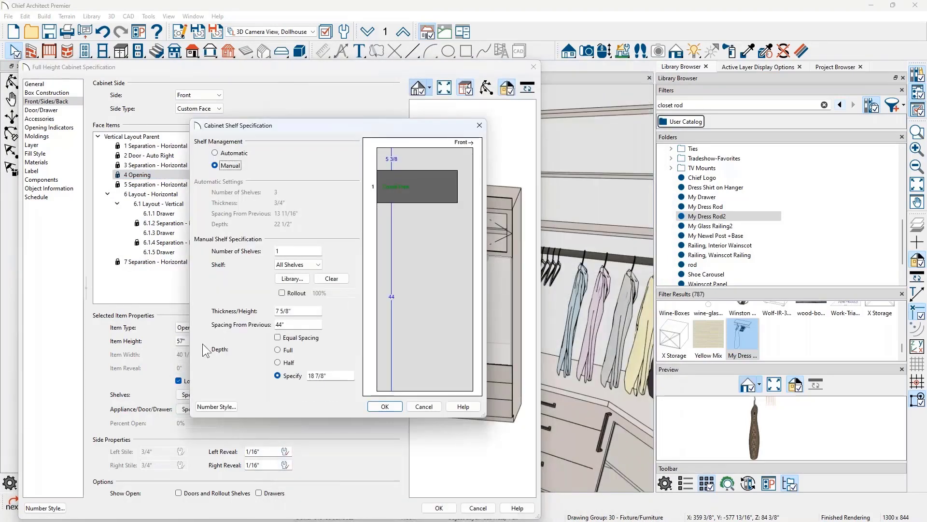
Assign My Dress Rod2 from the User Catalog as the opening's shelf, resizing the insert to fit
left_click(297, 280)
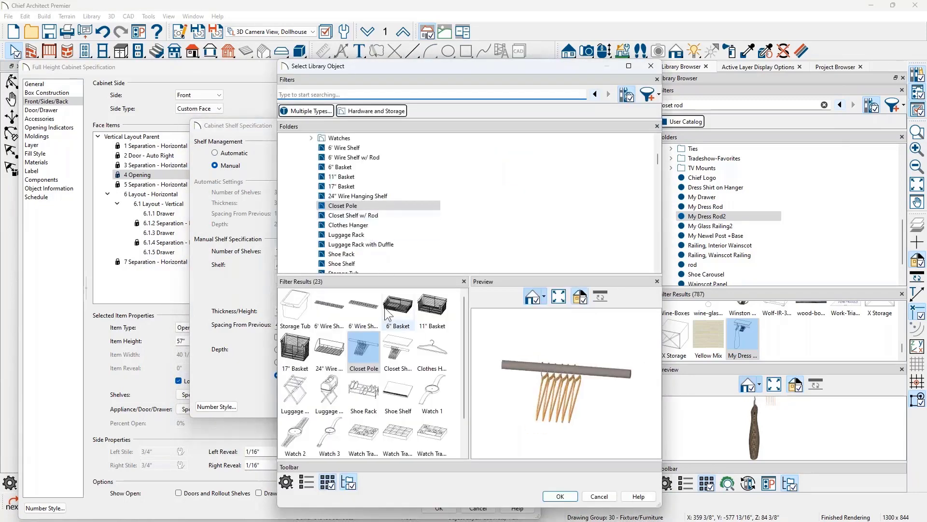
scroll(377, 227, "down", 15)
scroll(382, 235, "down", 10)
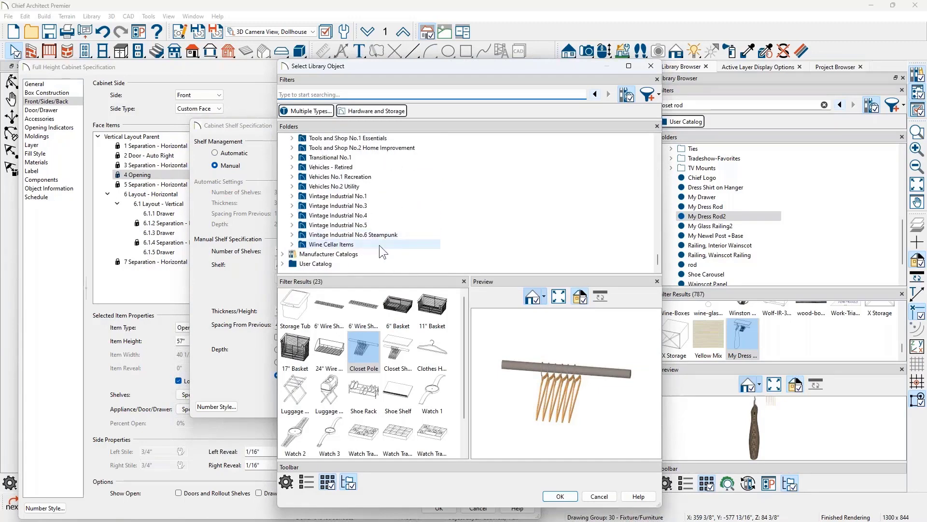
left_click(282, 264)
scroll(368, 238, "down", 10)
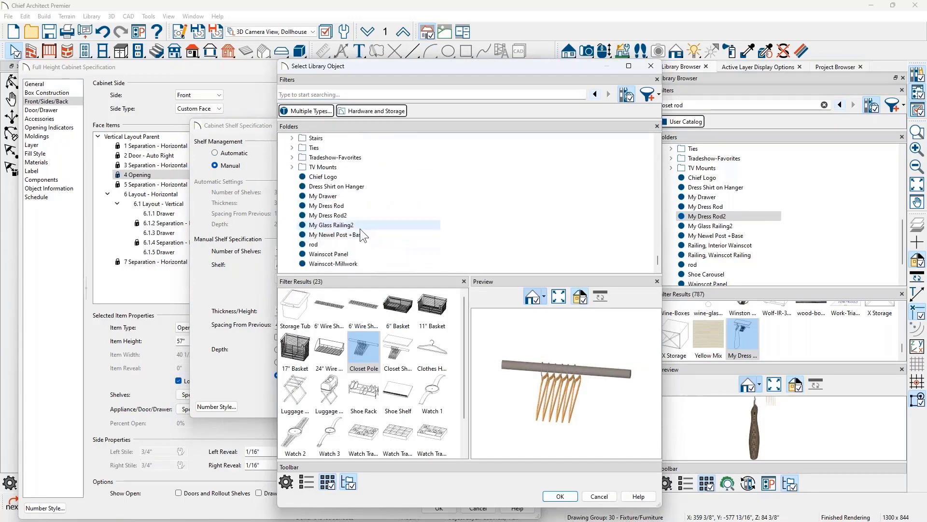
left_click(359, 227)
left_click(352, 216)
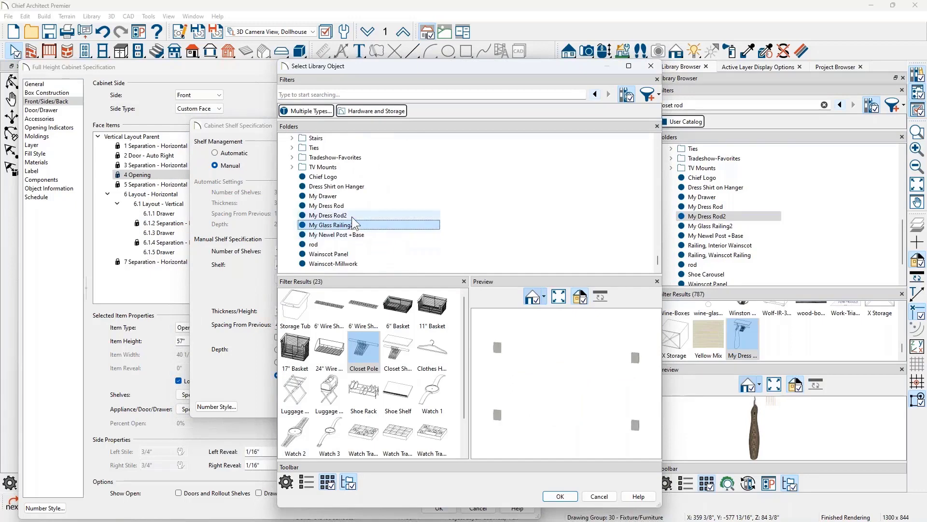
left_click(561, 497)
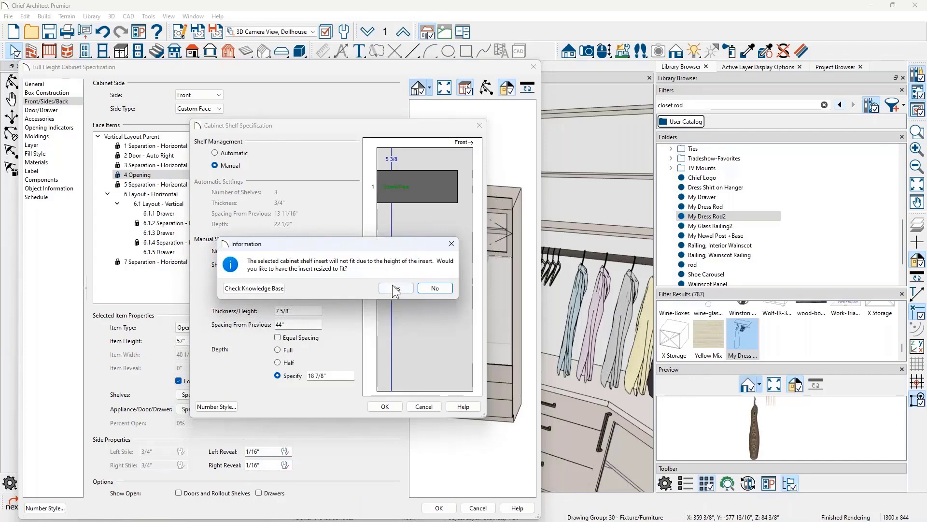
left_click(394, 287)
Try 12", 33" and 27" as the dress rod shelf's spacing from previous
left_click_drag(300, 325, 275, 325)
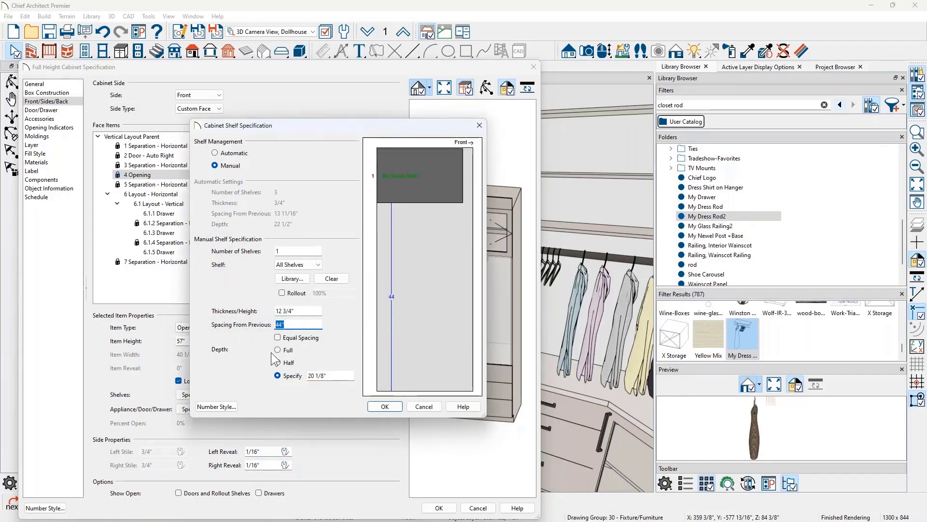
type("12")
key("Tab")
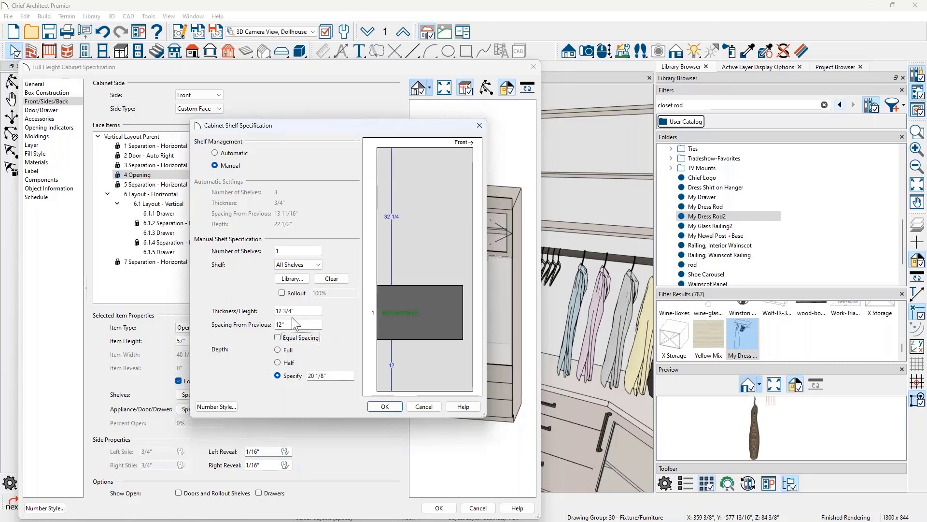
left_click_drag(295, 311, 274, 325)
type("33")
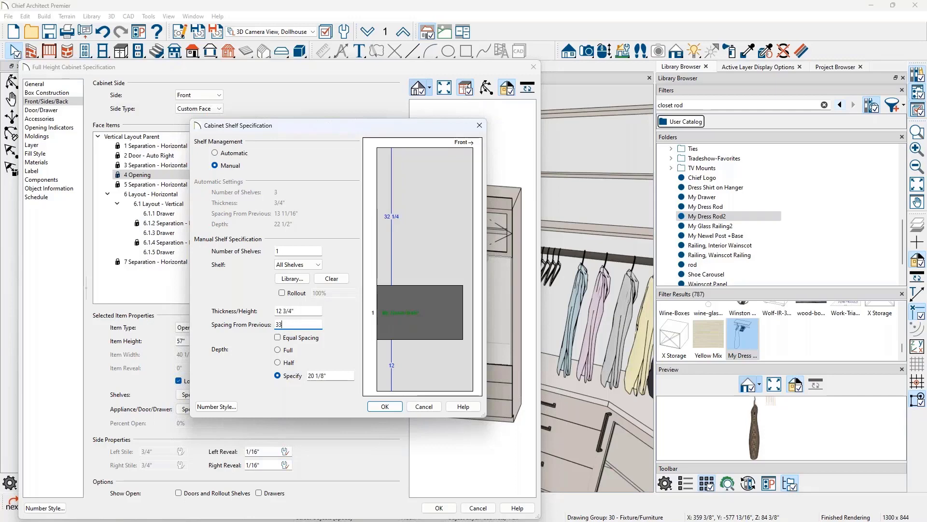
key("Tab")
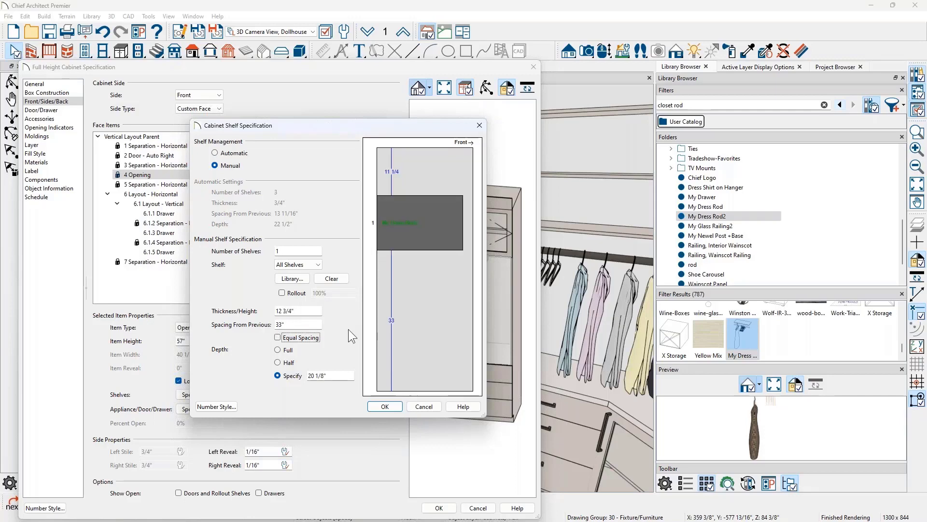
left_click_drag(289, 325, 259, 326)
type("27")
key("Tab")
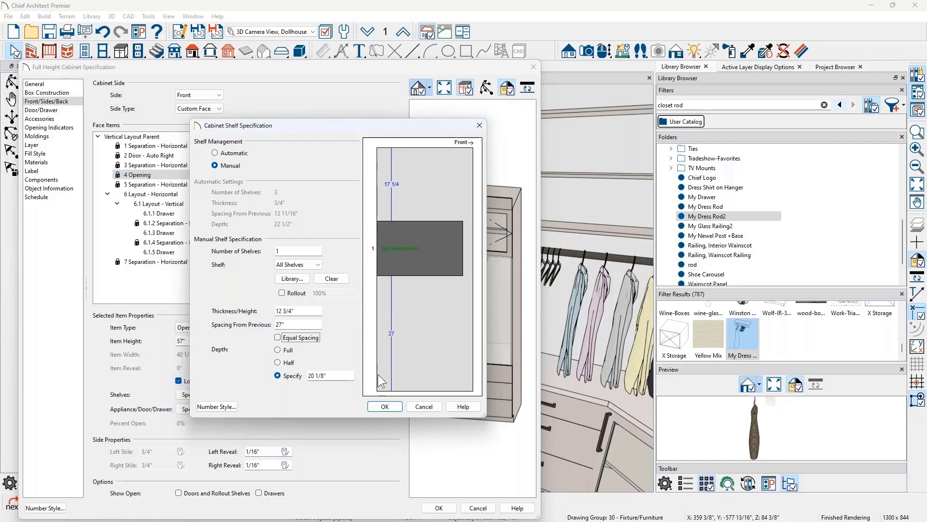
Set the dress rod shelf's spacing from previous to 38" and accept the shelf specification
key("shift+Tab")
type("38")
key("Tab")
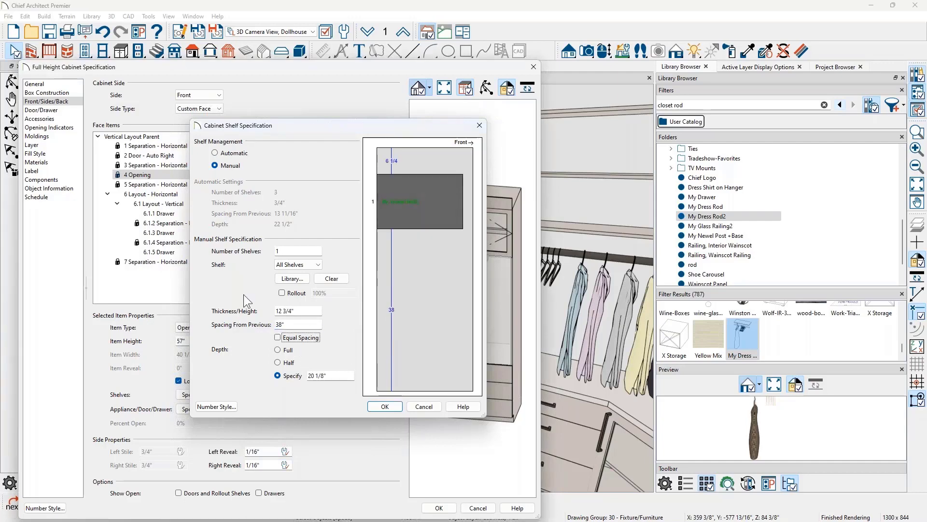
key("Return")
scroll(453, 312, "up", 3)
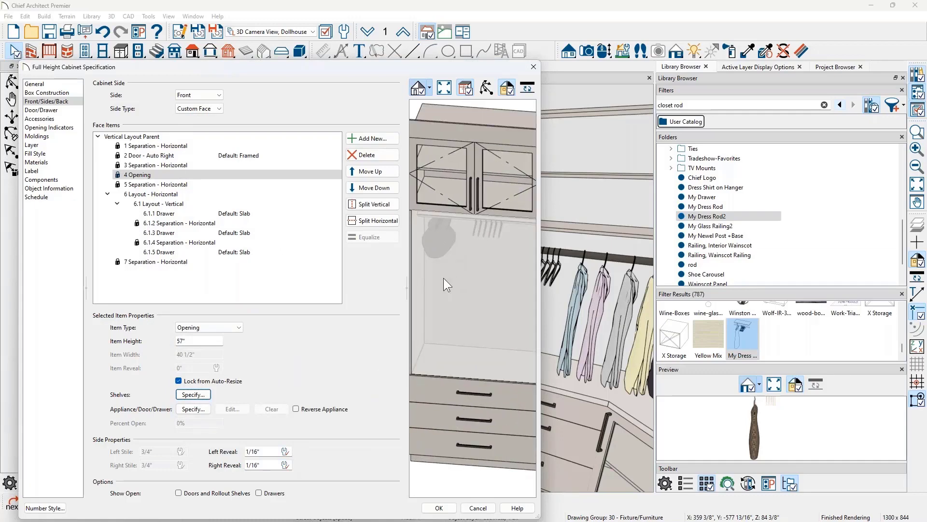
Reopen the opening's shelf specification and set the dress rod insert's spacing from previous to 2"
key("Return")
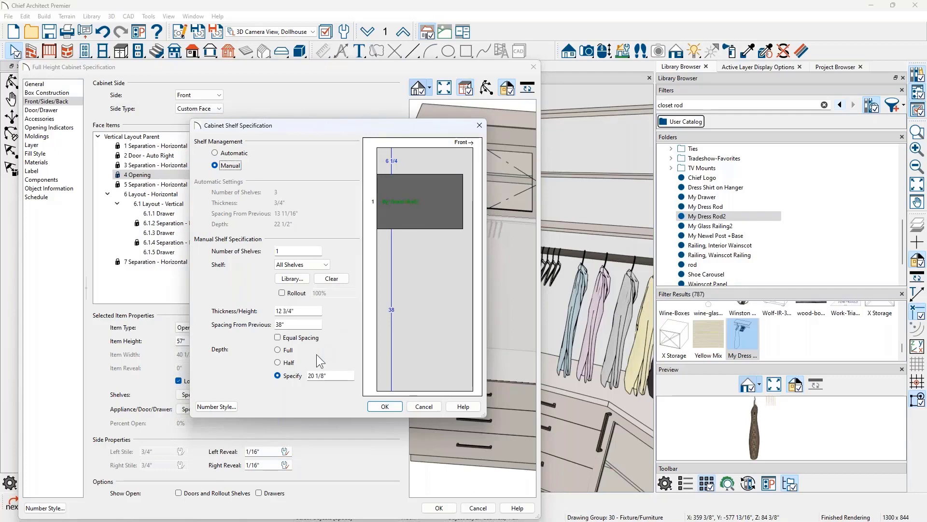
left_click(330, 376)
left_click_drag(349, 126, 451, 133)
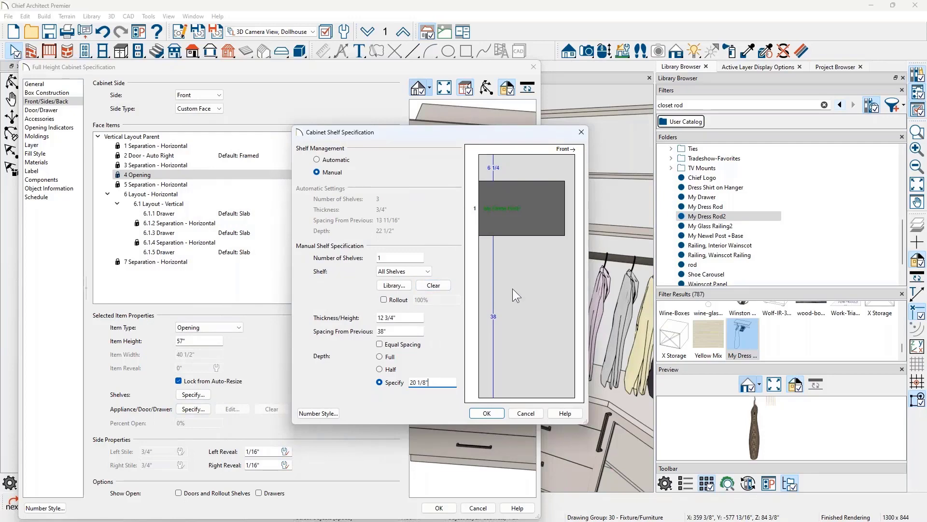
left_click_drag(389, 334, 334, 336)
type("2")
key("Tab")
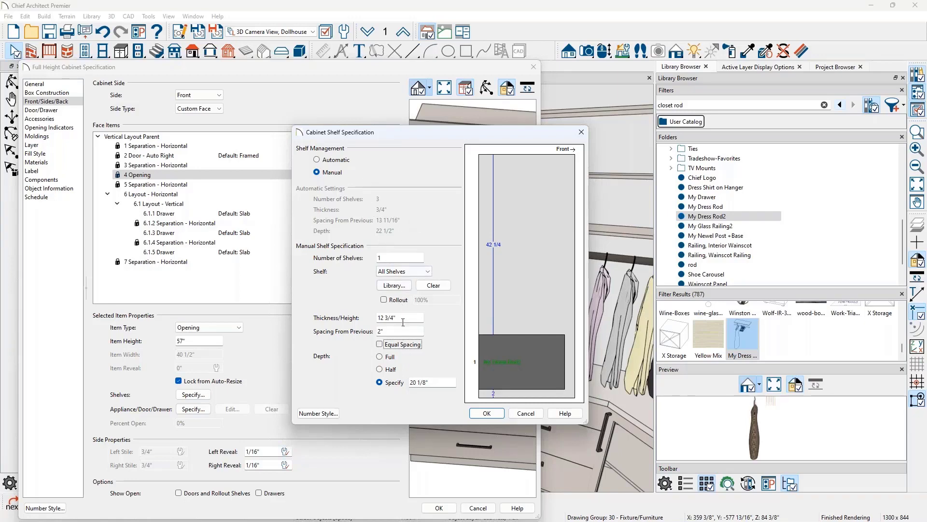
Set the dress rod insert's thickness/height to 45" and accept both the shelf and full height cabinet specifications
left_click_drag(402, 318, 354, 325)
type("45")
key("Tab")
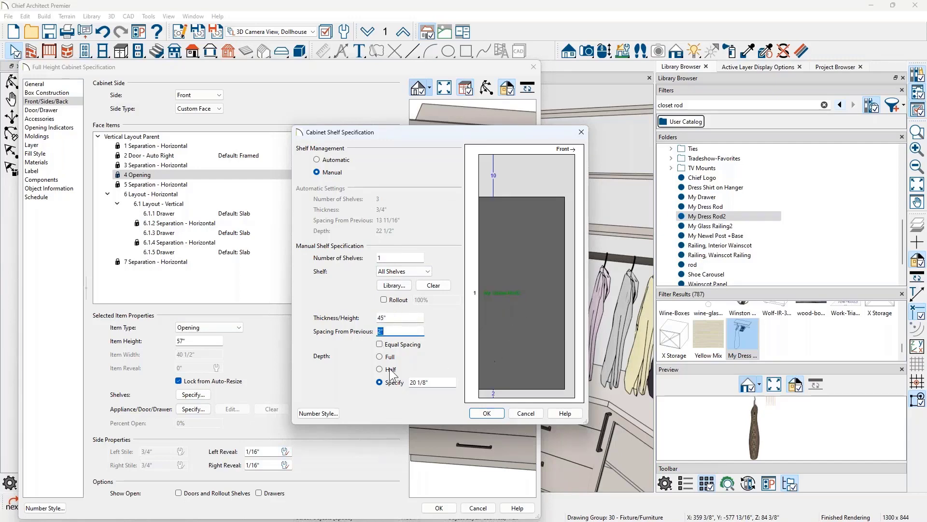
left_click(488, 414)
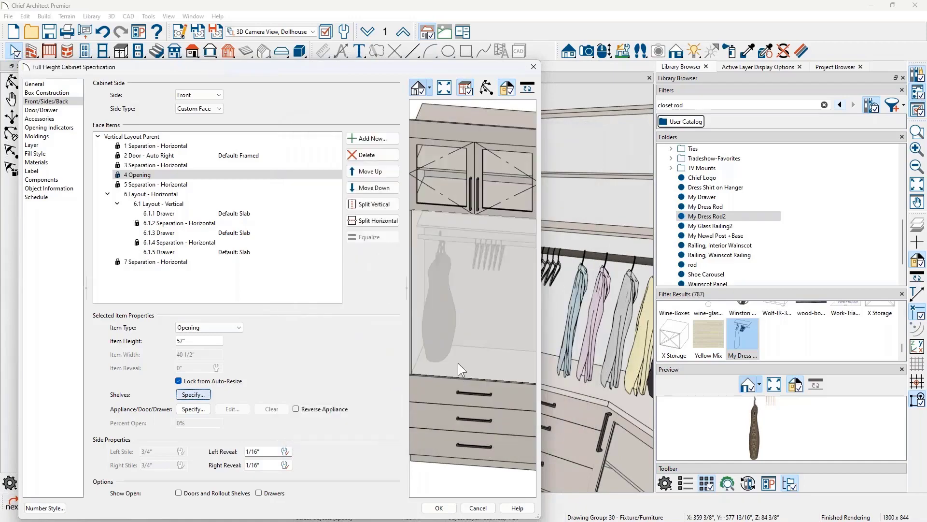
left_click(439, 507)
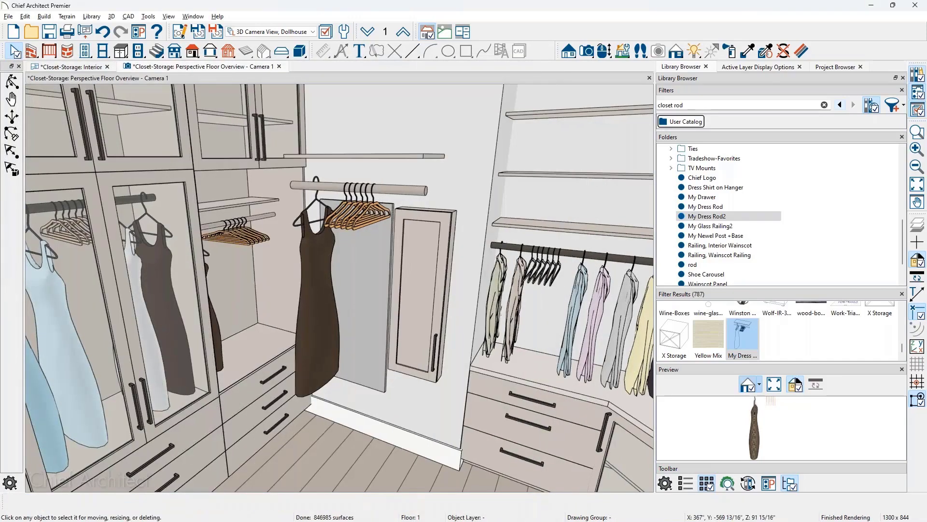
Examine the dress rod insert inside the full height cabinet from several angles, comparing it with the freestanding dress rod
middle_click_drag(367, 309, 28, 326)
scroll(154, 281, "up", 3)
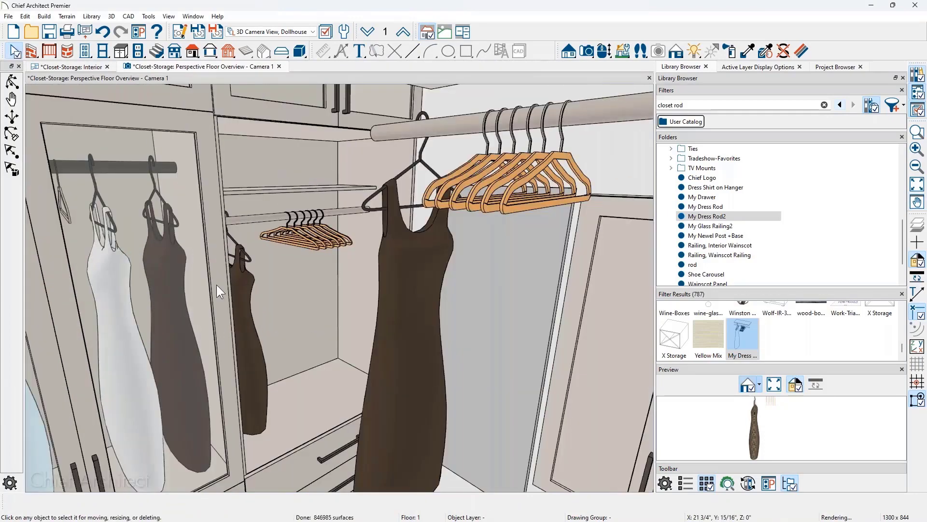
middle_click_drag(217, 285, 86, 282)
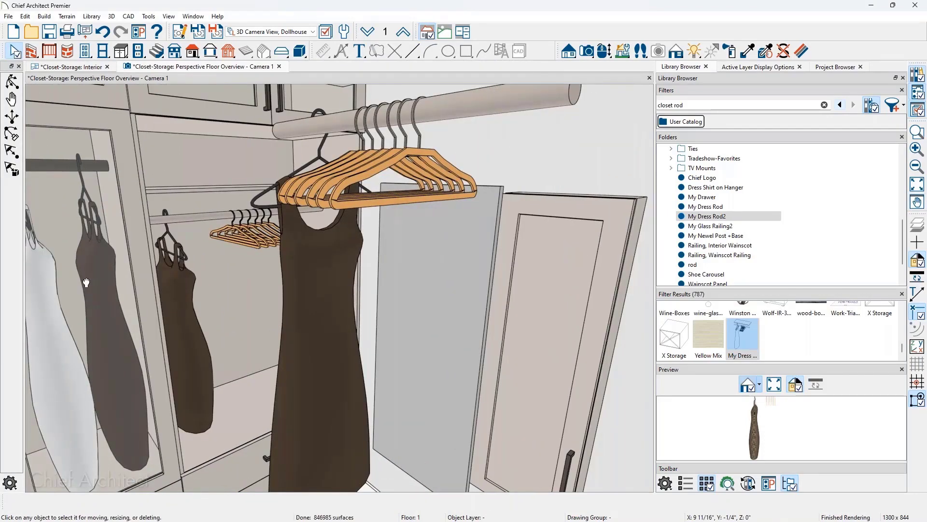
scroll(265, 262, "down", 5)
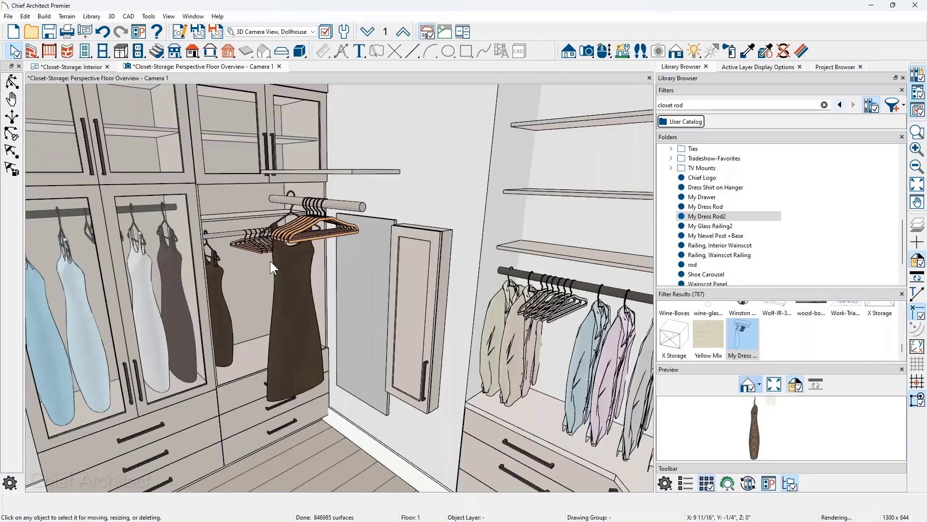
scroll(256, 260, "up", 2)
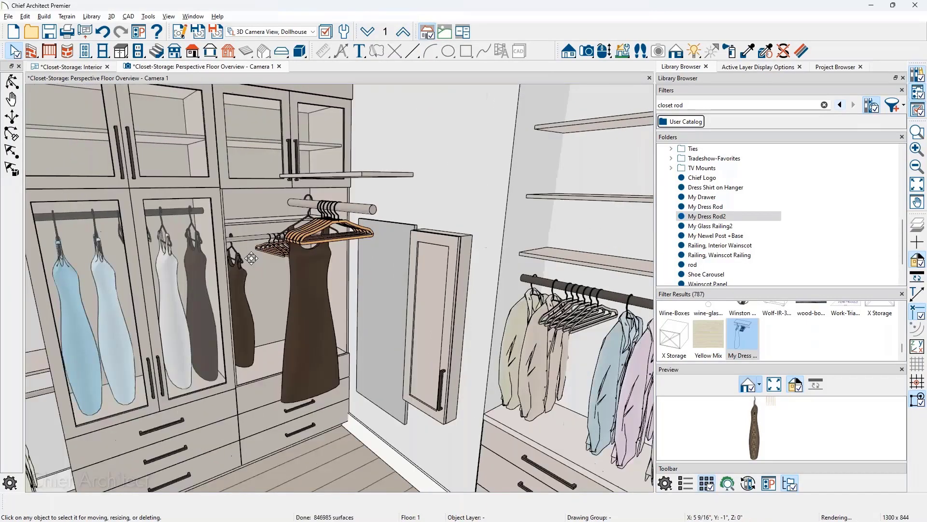
scroll(251, 258, "up", 1)
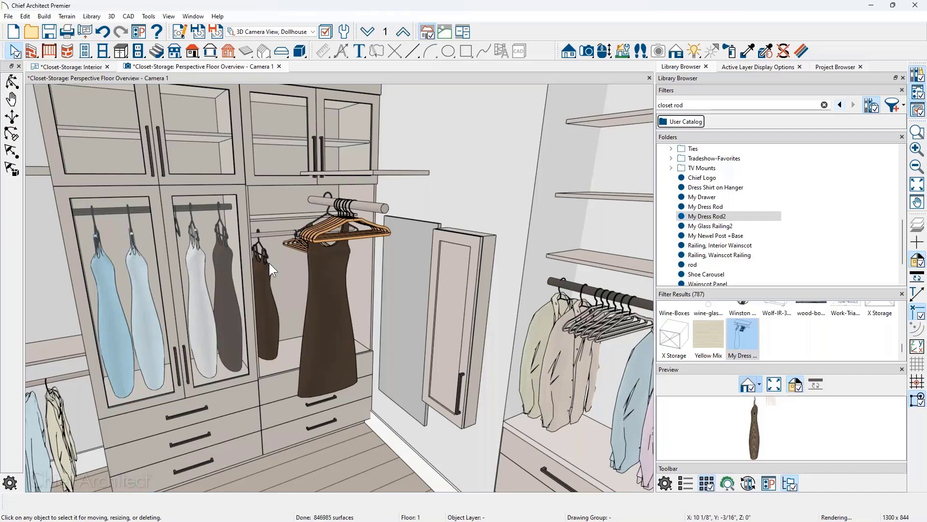
scroll(269, 263, "down", 2)
scroll(333, 301, "up", 1)
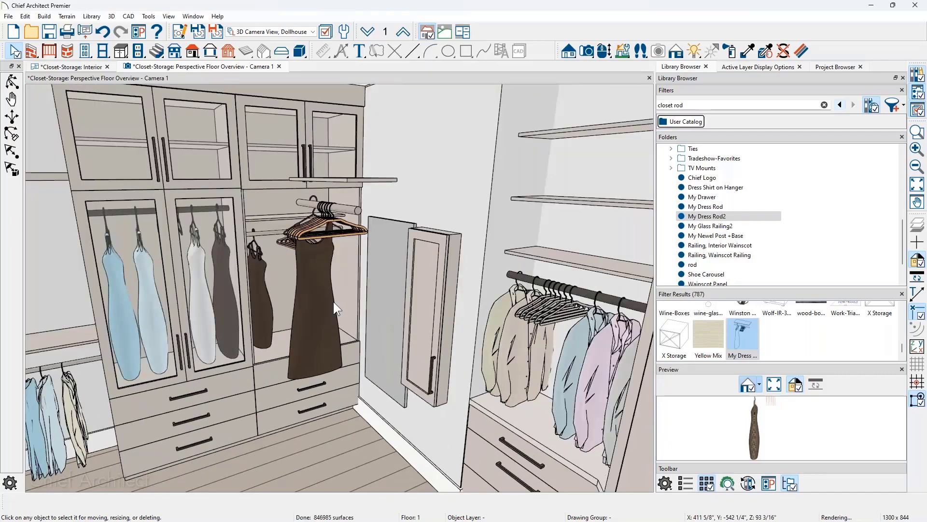
scroll(333, 302, "up", 5)
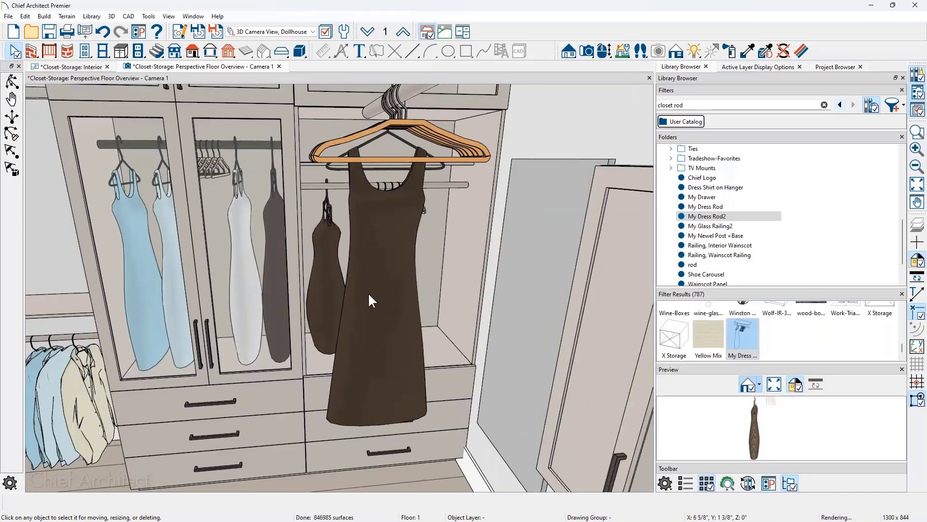
middle_click_drag(367, 293, 506, 265)
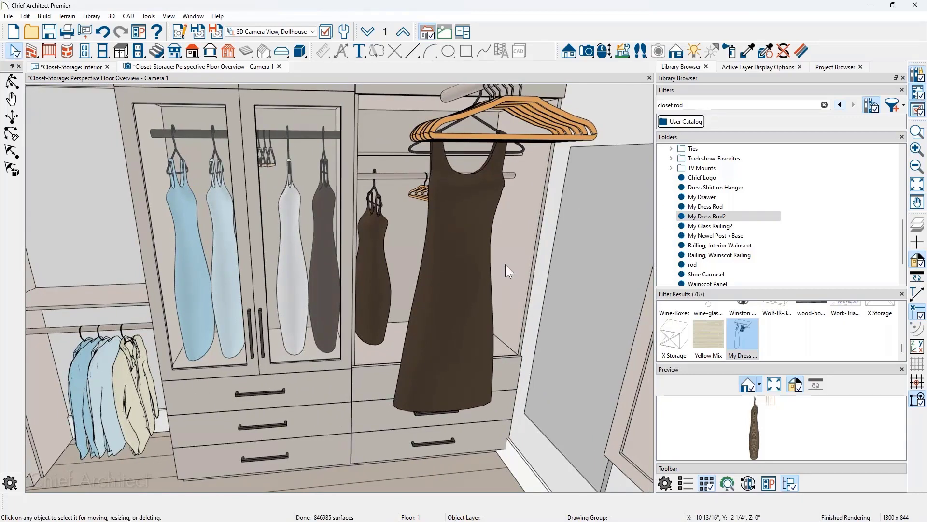
scroll(505, 264, "down", 2)
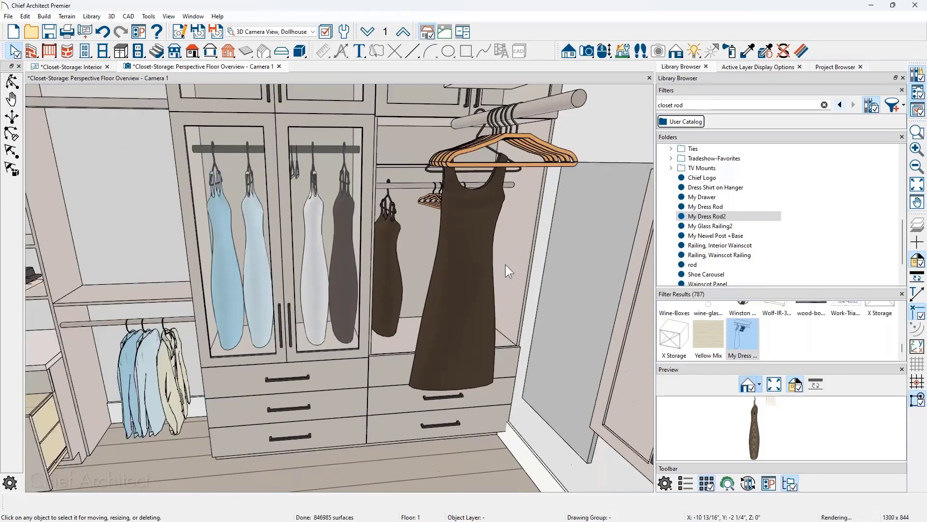
left_click_drag(480, 289, 503, 278)
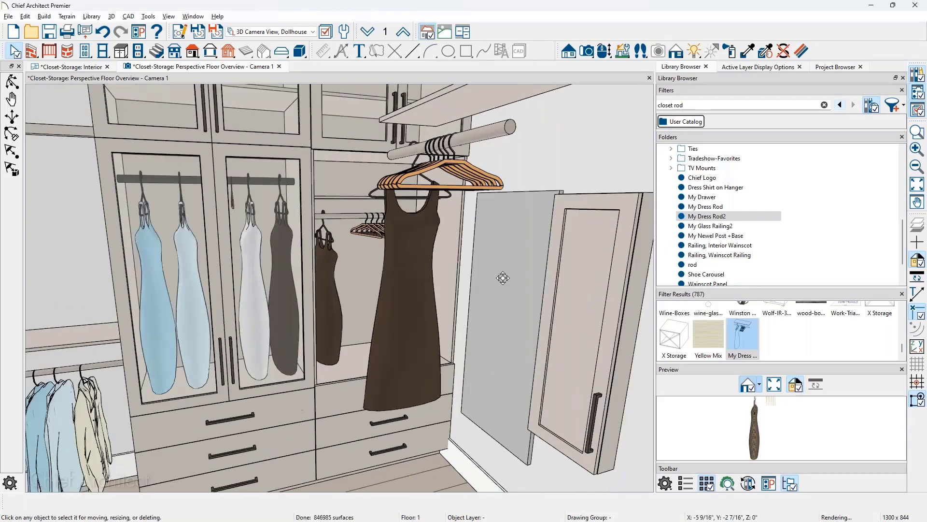
scroll(503, 278, "down", 2)
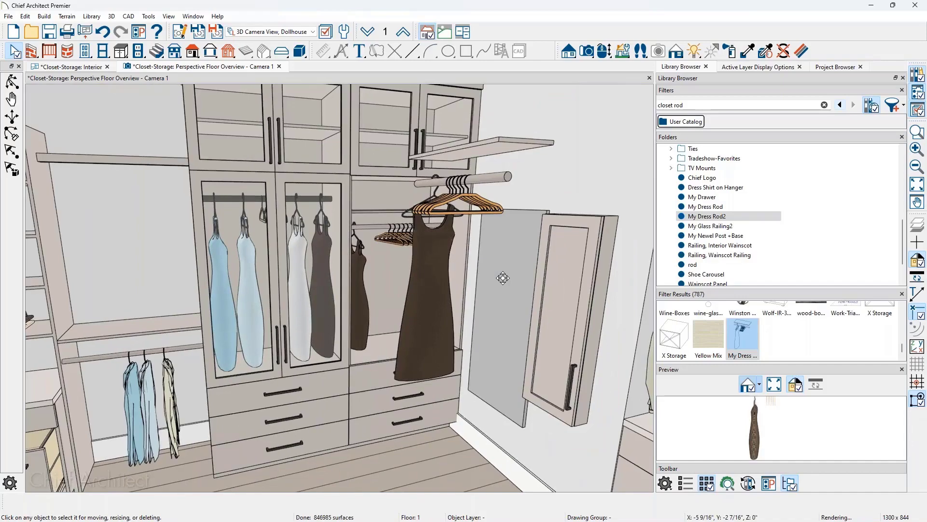
Delete the freestanding dress rod fixture in front of the full height cabinet
scroll(503, 277, "down", 2)
left_click(474, 233)
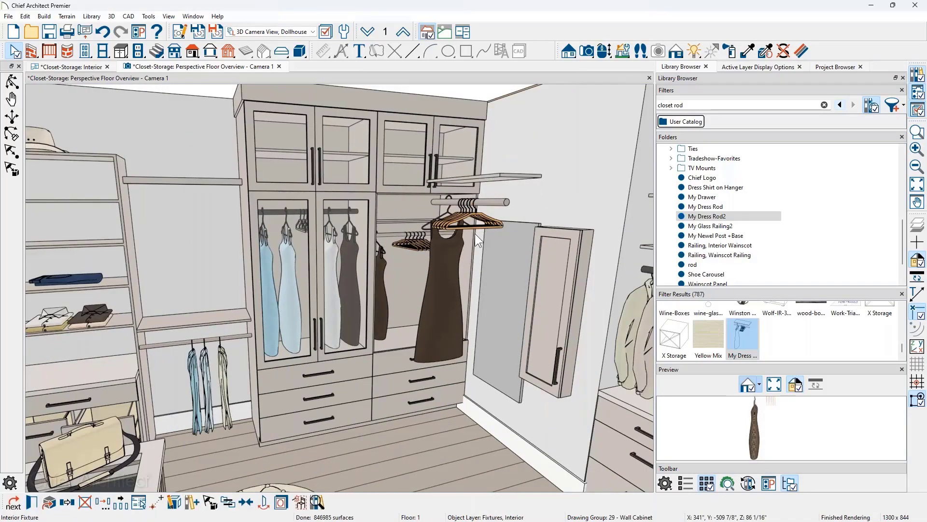
key("Delete")
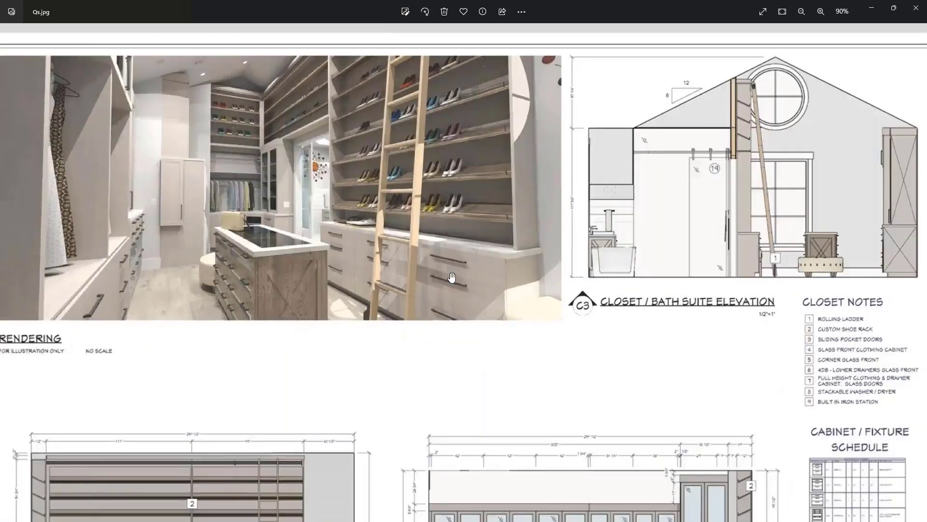
View the whole Questions sheet in Qs.jpg, minimize the image, and return to the closet's camera view in Chief Architect
scroll(451, 277, "down", 2)
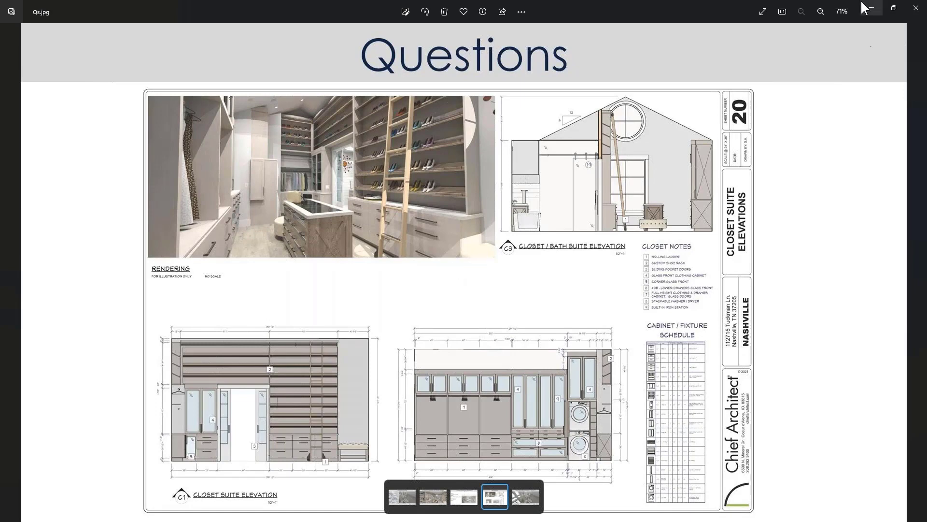
left_click(872, 11)
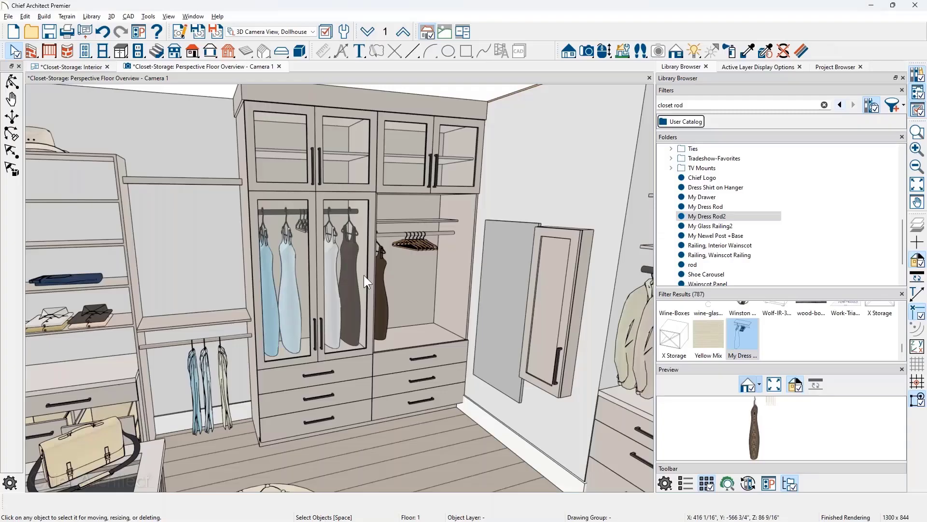
scroll(364, 275, "down", 3)
scroll(364, 274, "up", 4)
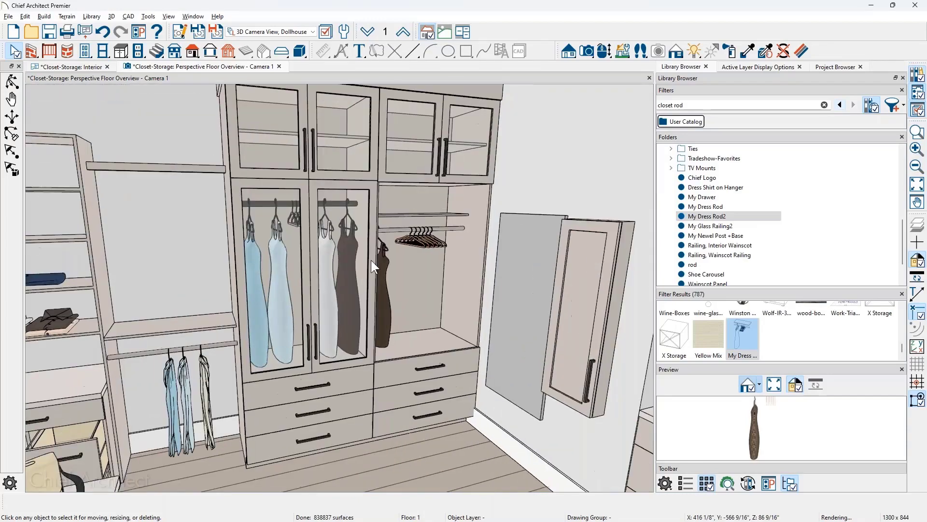
middle_click_drag(371, 260, 192, 244)
Open the recent plan cab-Qs.plan and create a perspective floor overview of its cabinets
left_click(9, 17)
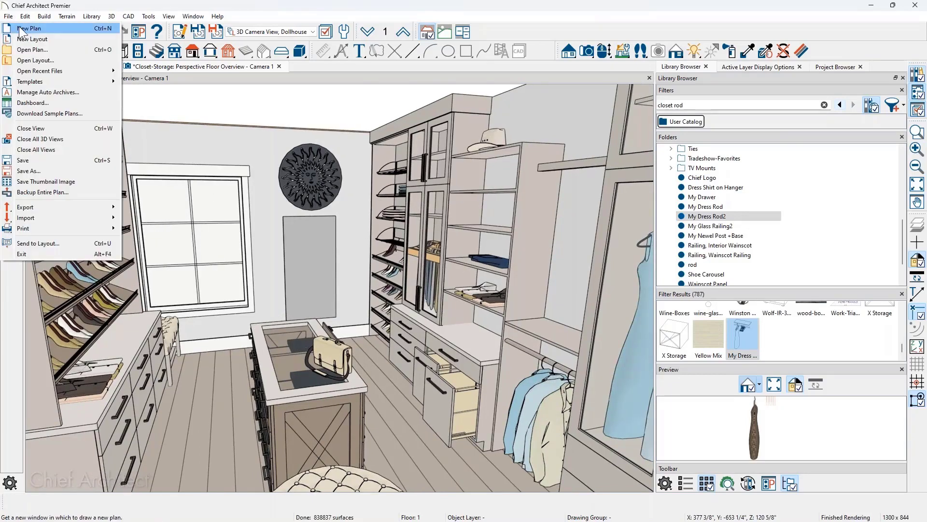
mouse_move(39, 71)
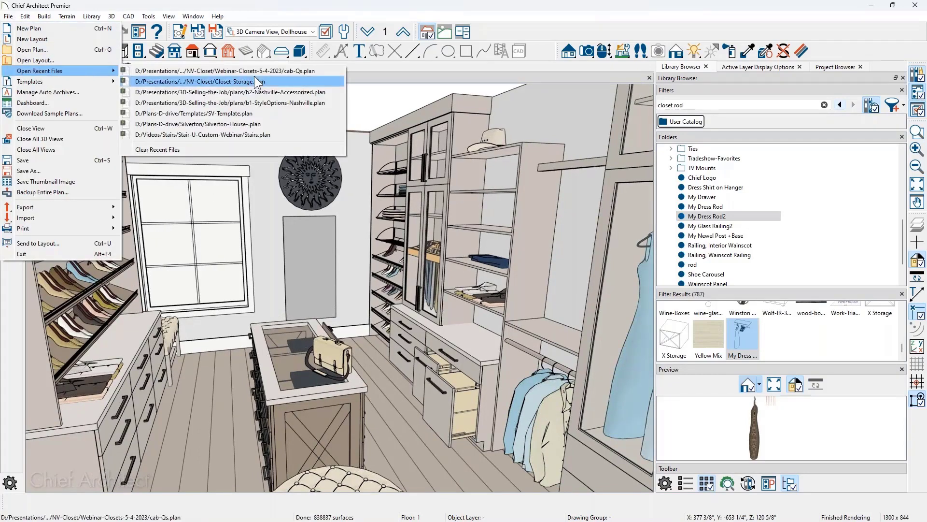
left_click(296, 73)
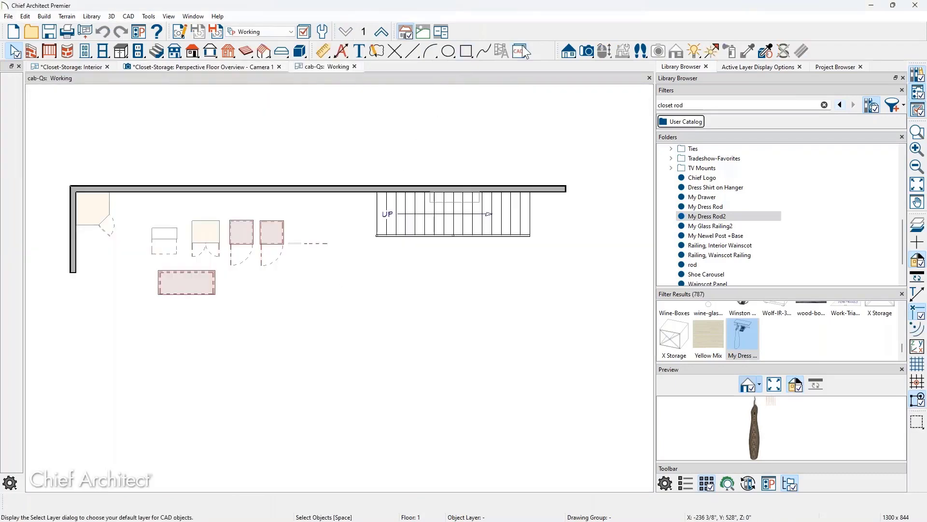
left_click(591, 51)
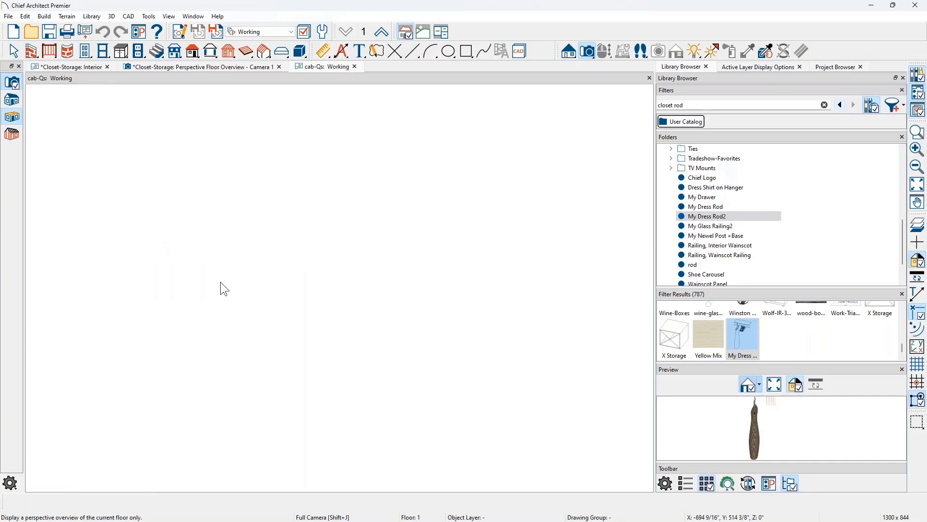
scroll(288, 279, "up", 5)
scroll(294, 279, "up", 5)
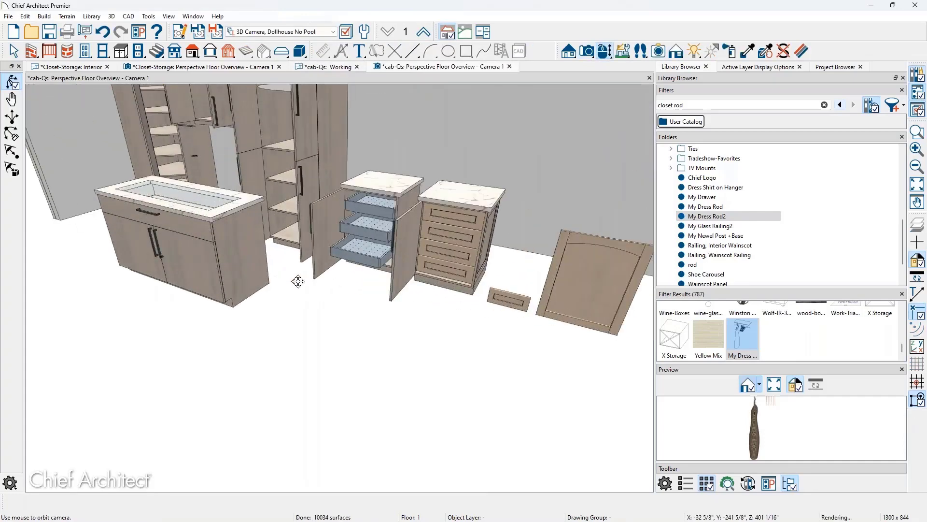
Close and reopen the door of the base cabinet that has four drawer fronts inside
left_click(405, 180)
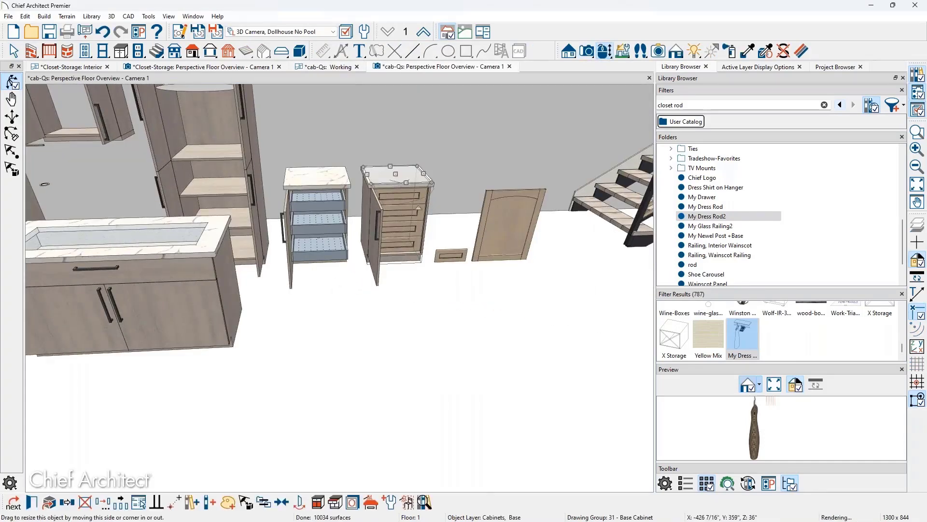
scroll(352, 415, "up", 1)
left_click(320, 502)
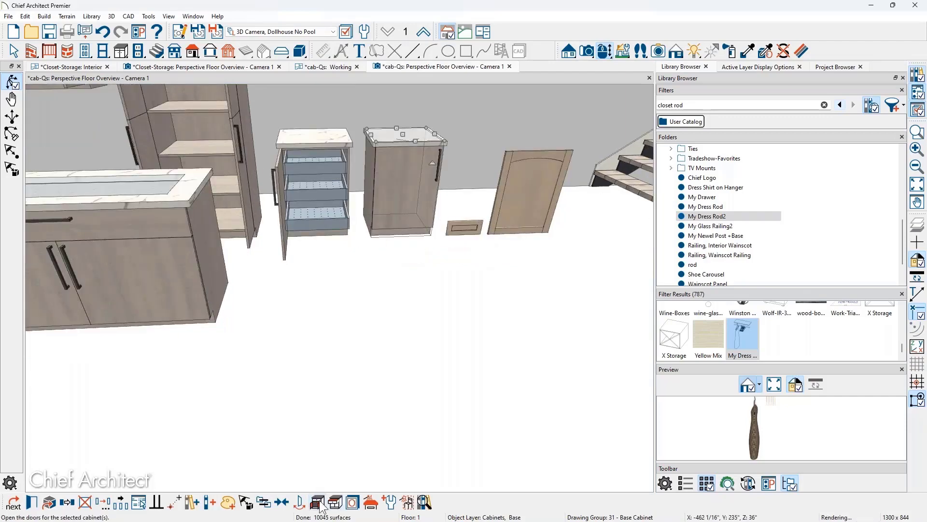
left_click(389, 337)
scroll(388, 337, "up", 3)
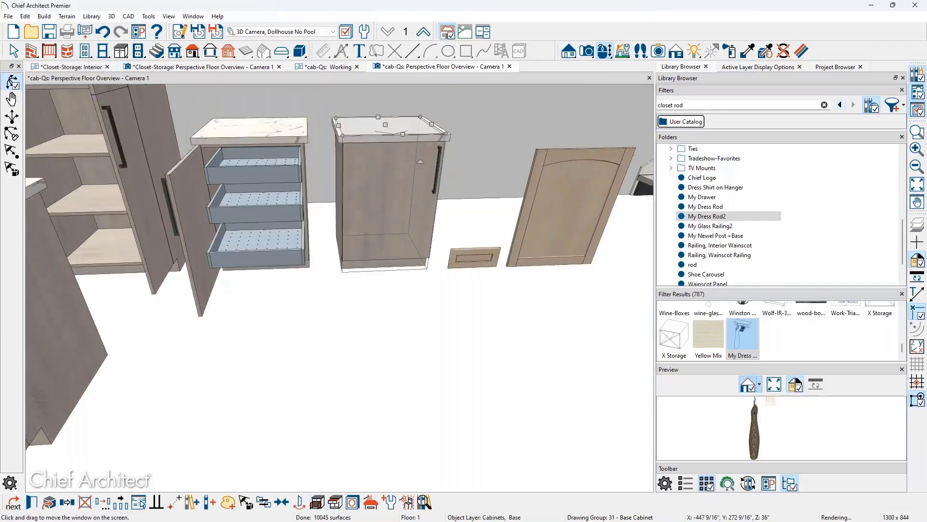
left_click(318, 500)
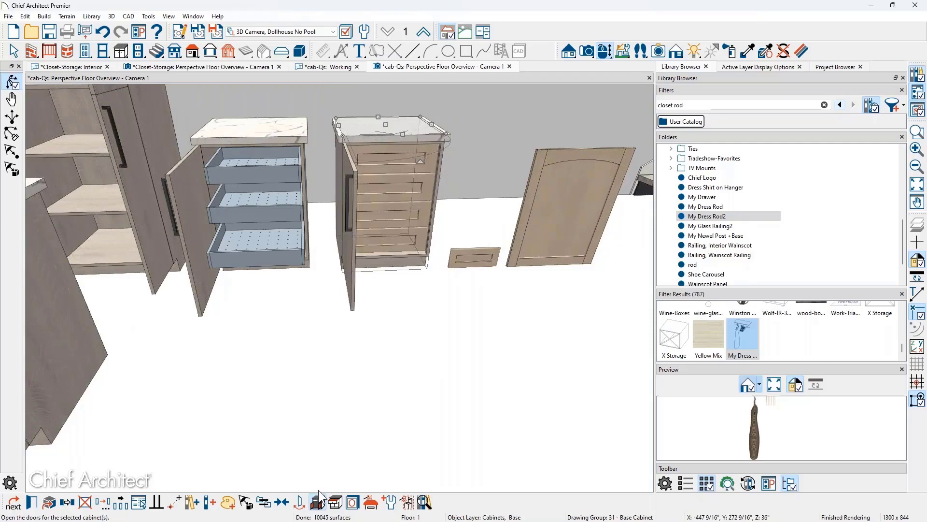
left_click(331, 334)
scroll(317, 345, "up", 2)
middle_click_drag(328, 330, 253, 302)
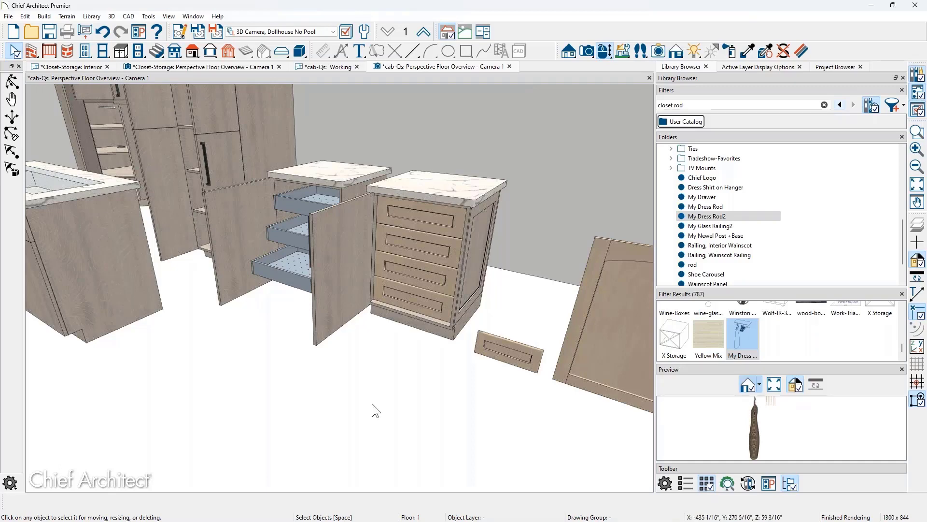
Select the loose drawer front millwork piece lying beside the base cabinet
left_click(522, 357)
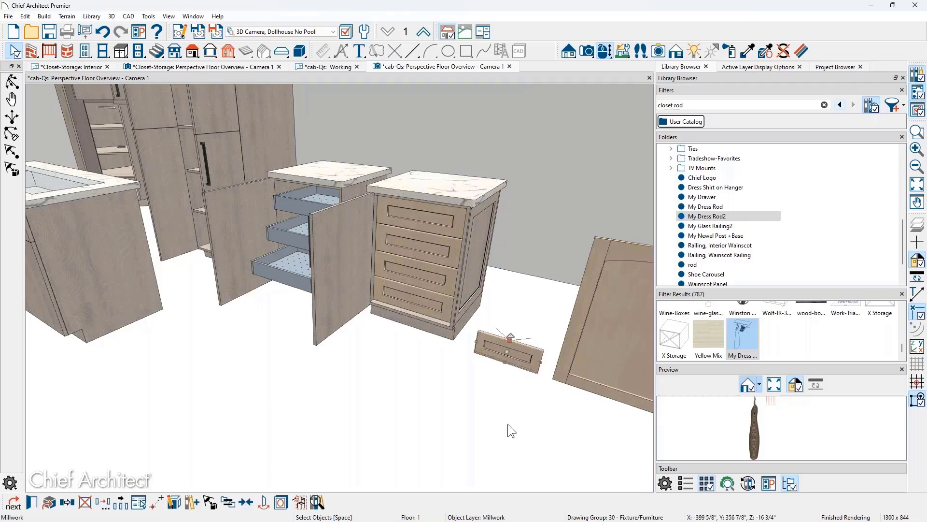
scroll(535, 373, "up", 5)
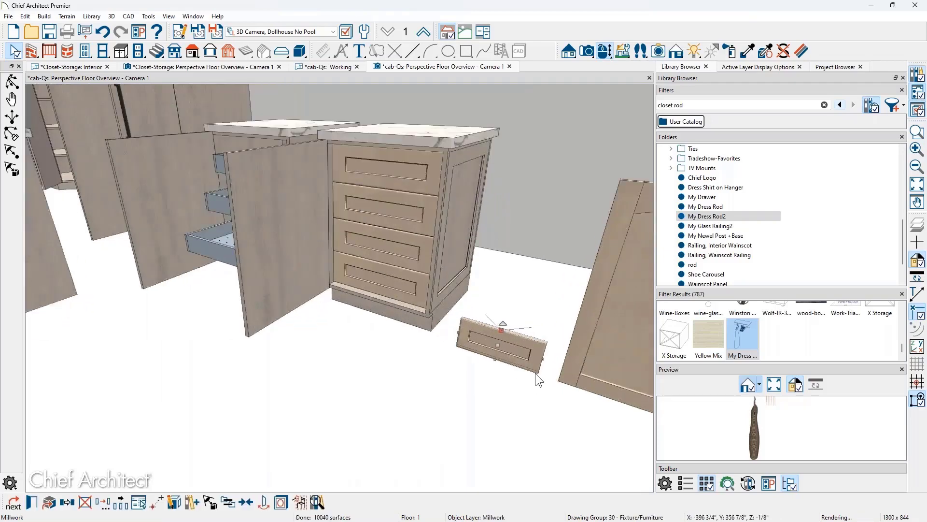
scroll(535, 373, "down", 1)
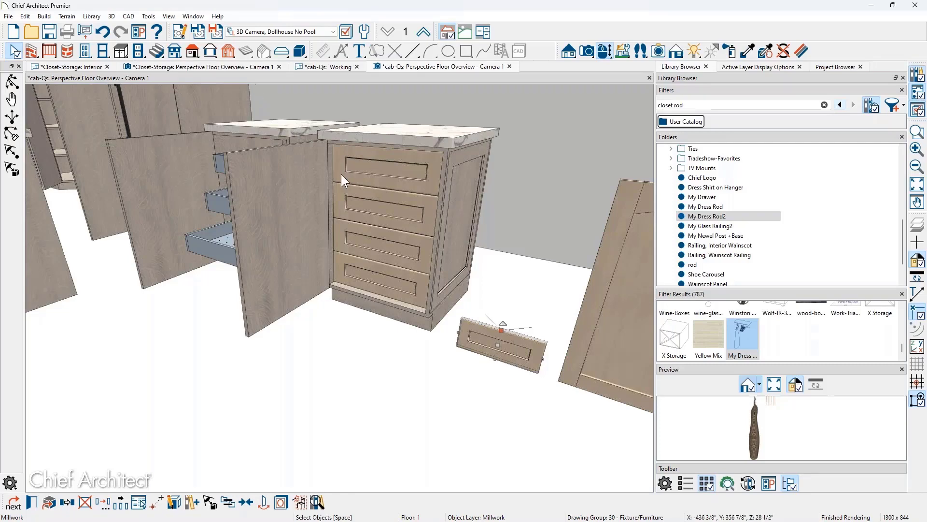
Review the shelf specification behind the four-drawer-front base cabinet's door, including the library object assigned to its shelves
left_click(347, 202)
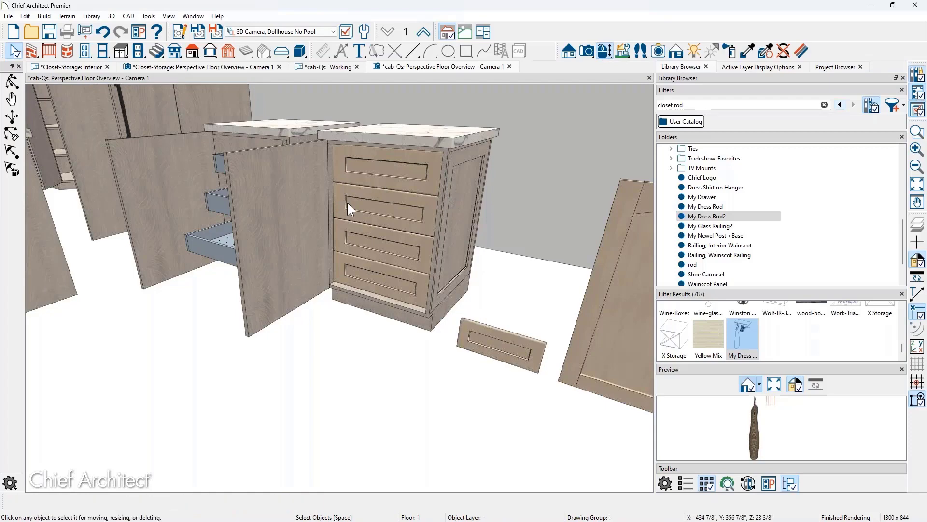
double_click(361, 198)
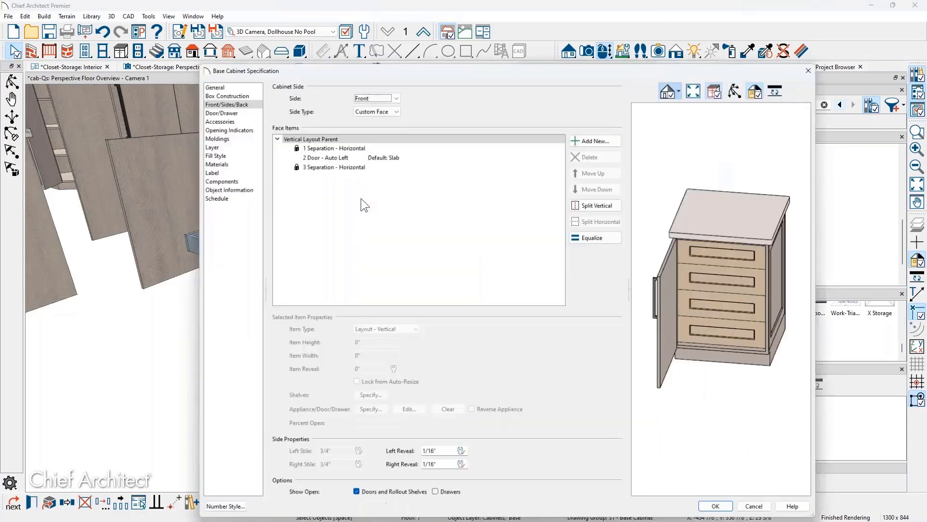
left_click(369, 155)
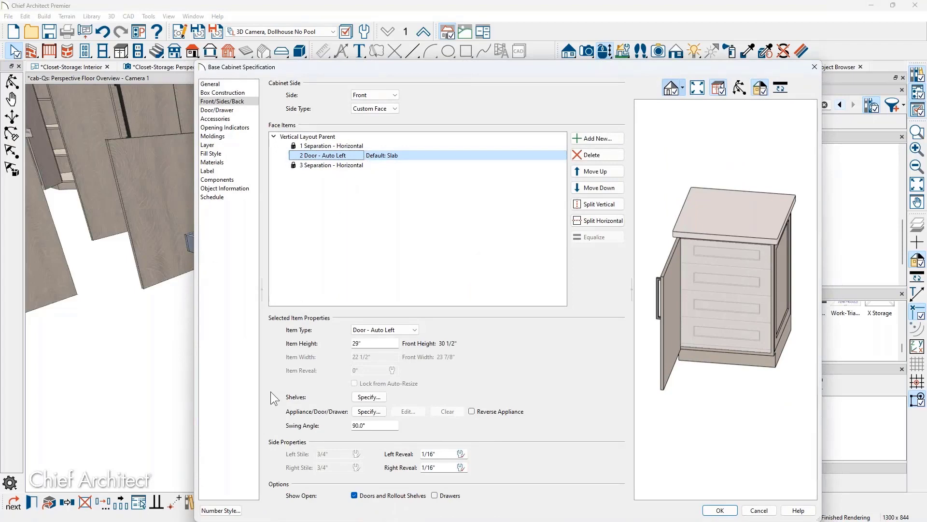
left_click(371, 400)
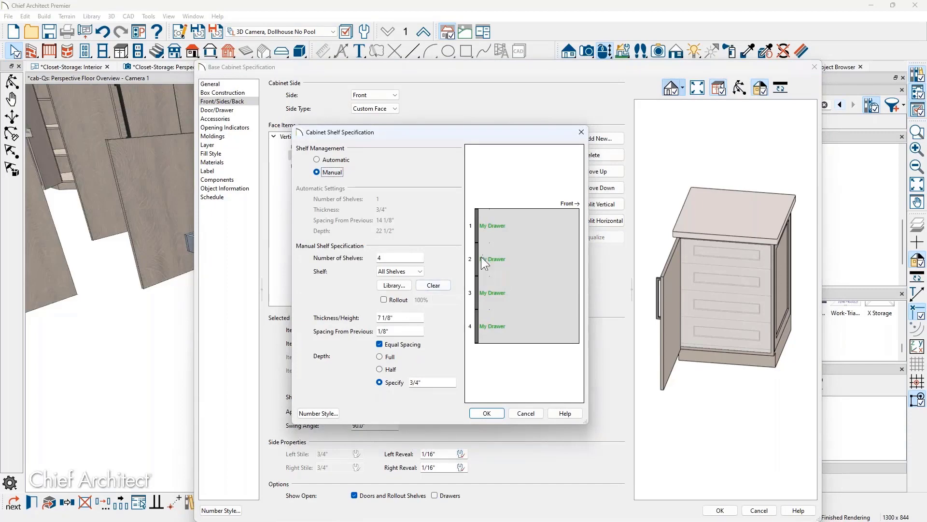
left_click(402, 291)
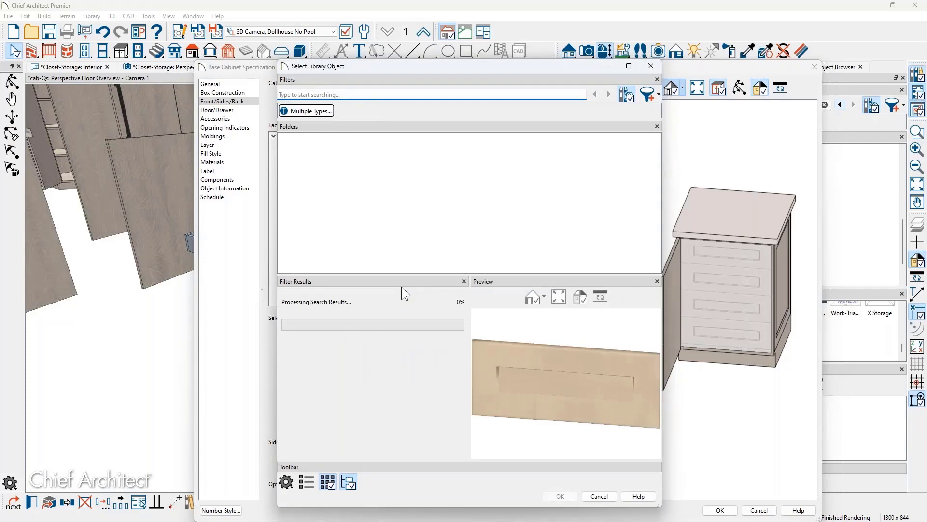
mouse_move(540, 356)
left_mouse_down()
mouse_move(544, 334)
mouse_move(534, 348)
left_mouse_up()
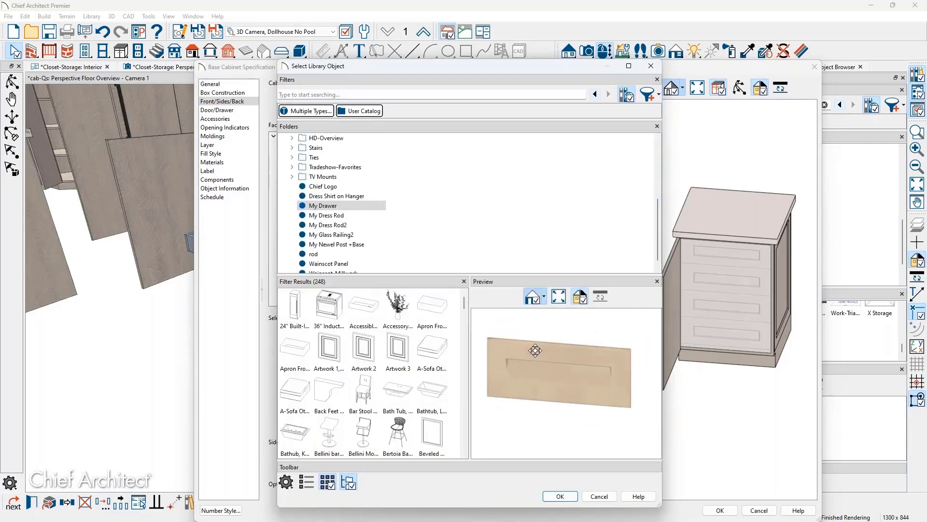
left_click(599, 497)
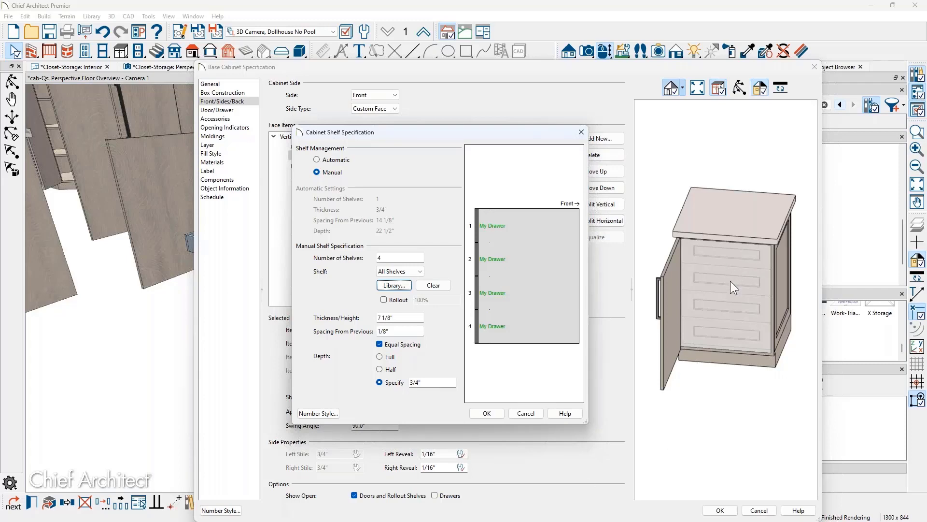
key("Escape")
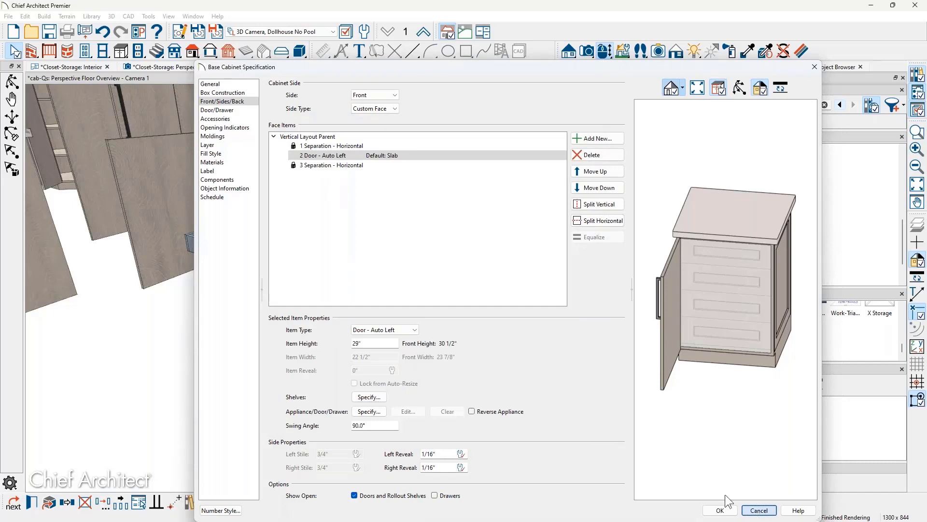
left_click(720, 509)
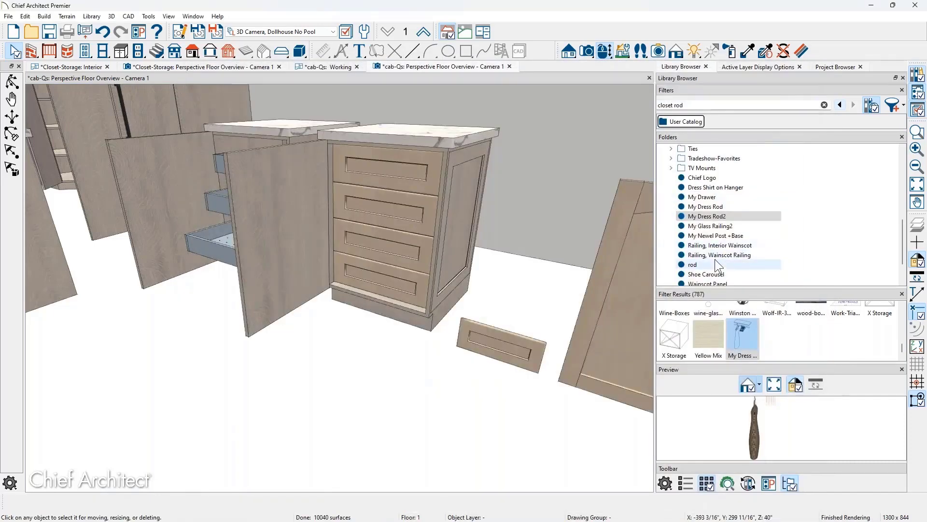
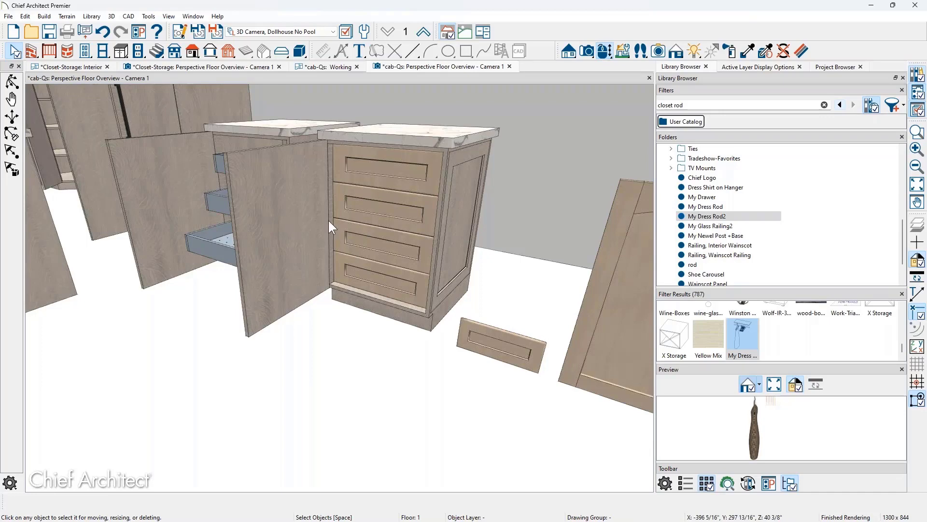
Close the door of the base cabinet that has four drawer fronts inside
left_click(390, 311)
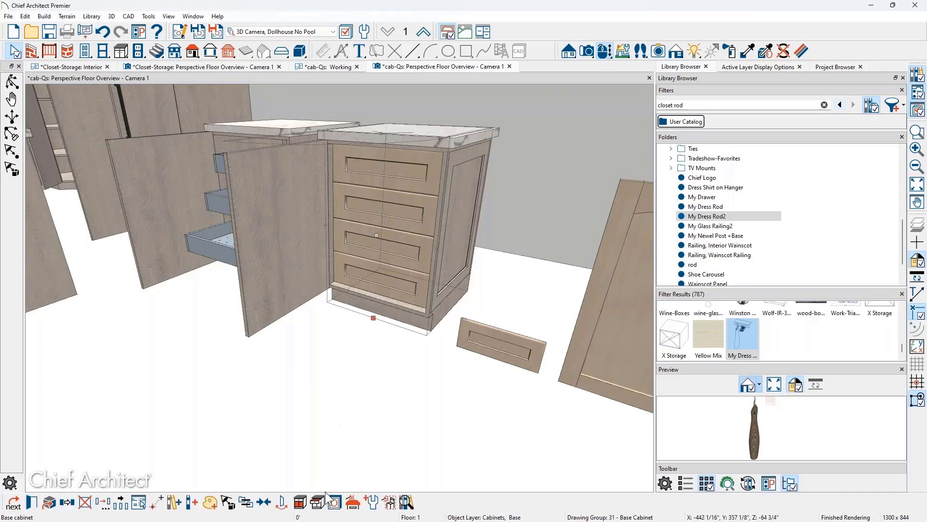
left_click(299, 503)
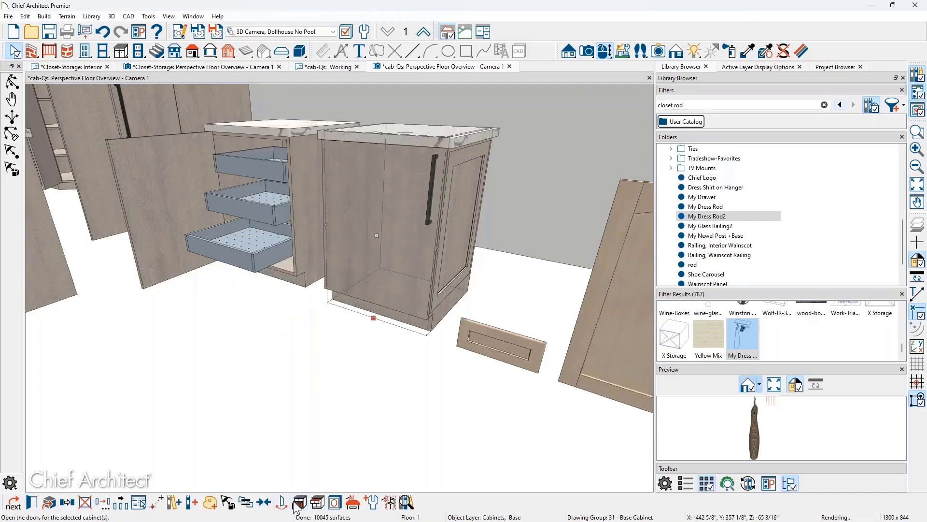
key("Escape")
Turn off the display of the Cabinets, Doors & Drawers layer in the 3D Camera, Dollhouse No Pool layer set
middle_click_drag(370, 268, 426, 272)
left_click_drag(426, 272, 429, 271)
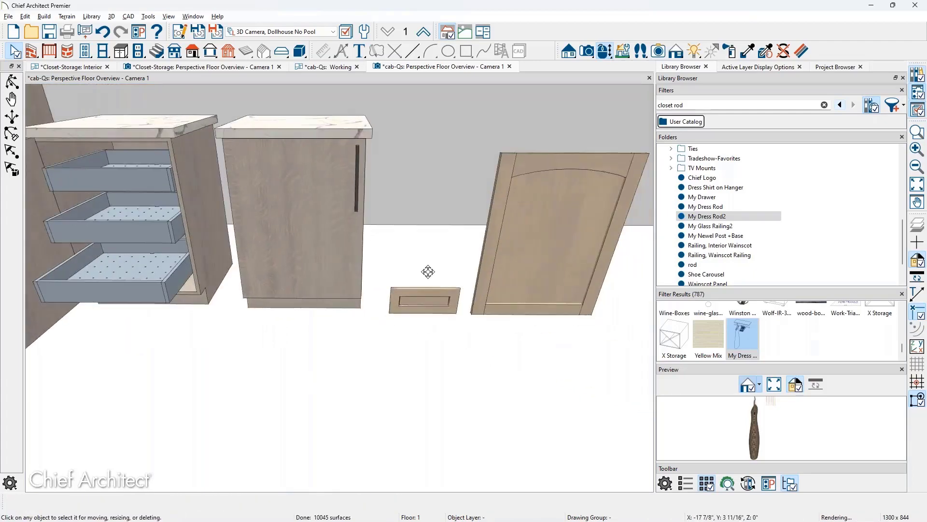
middle_click_drag(440, 291, 474, 319)
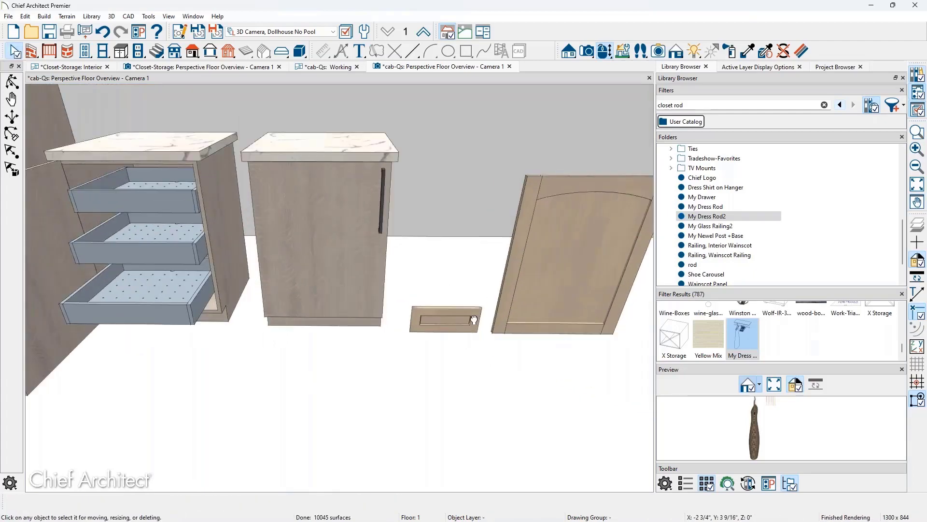
left_click(364, 259)
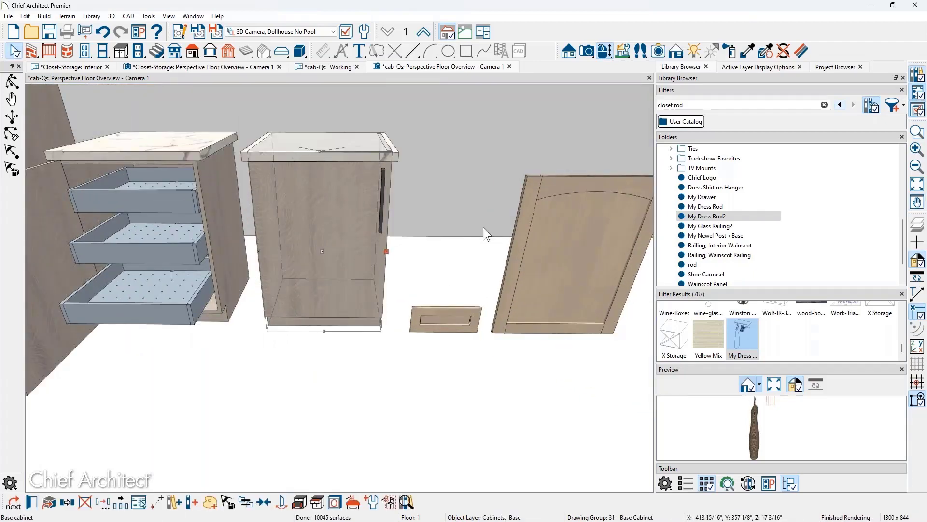
left_click(778, 67)
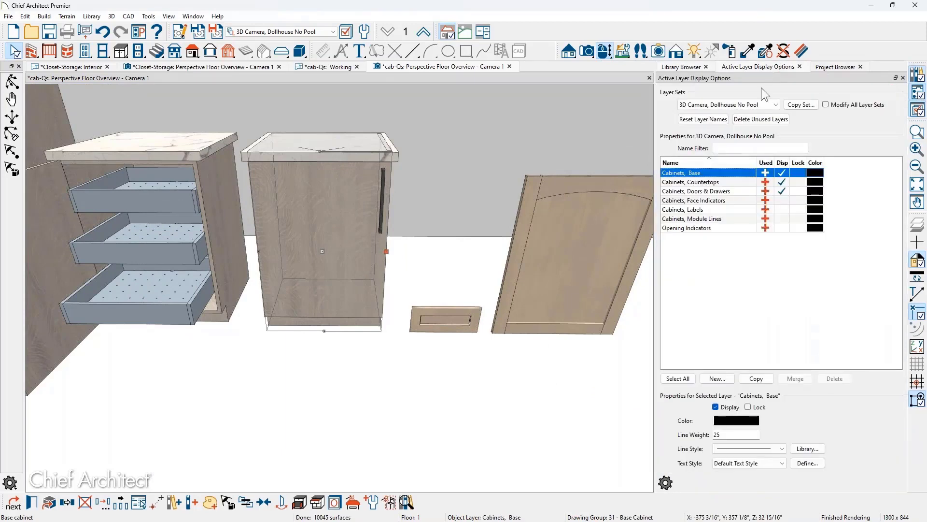
left_click(778, 191)
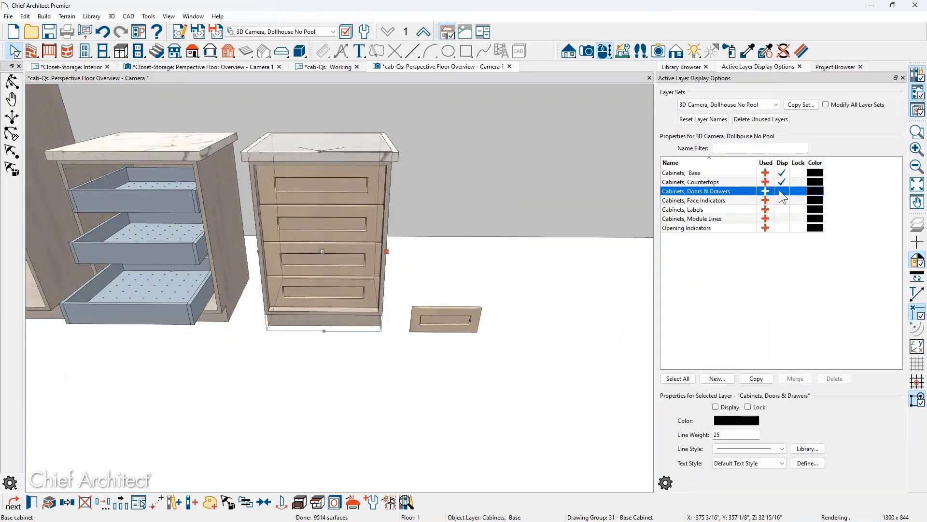
left_click(779, 191)
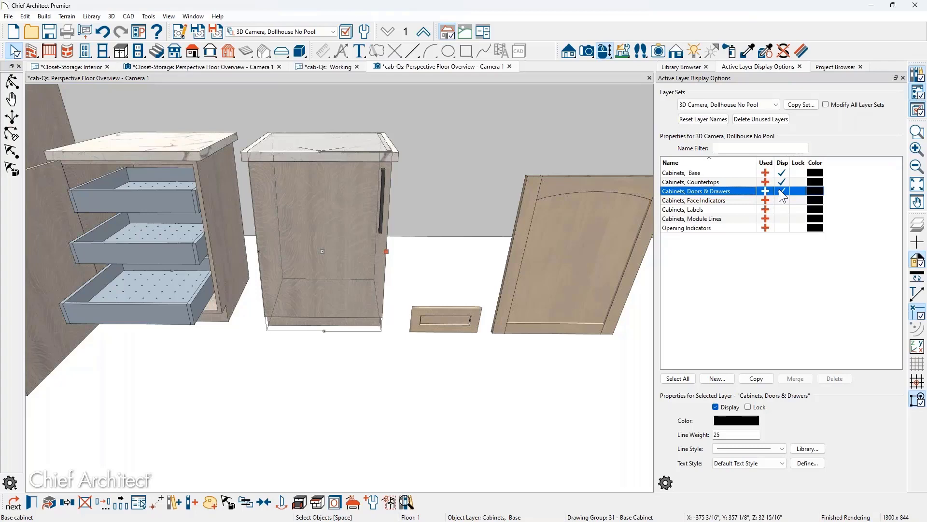
left_click(780, 191)
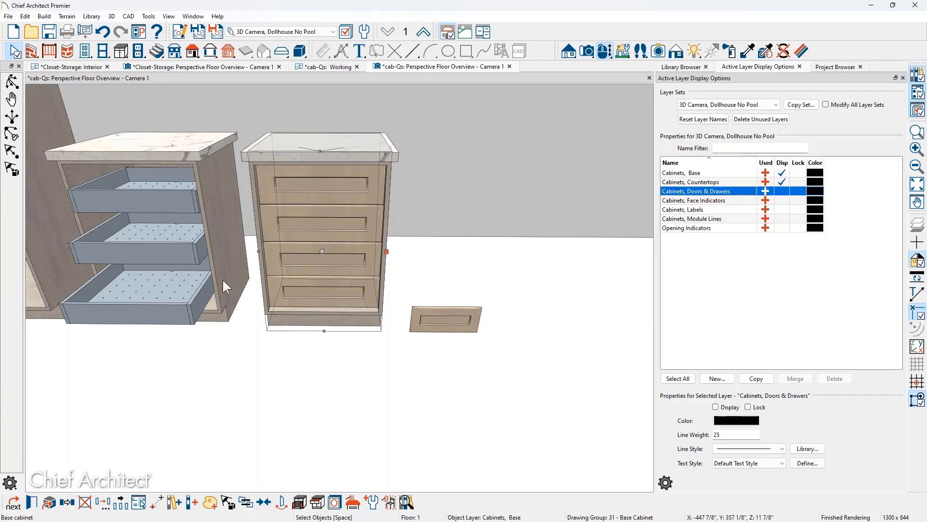
Place a new base cabinet in the Working plan view, between the existing row of cabinets and the stairs
middle_click_drag(222, 278, 573, 288)
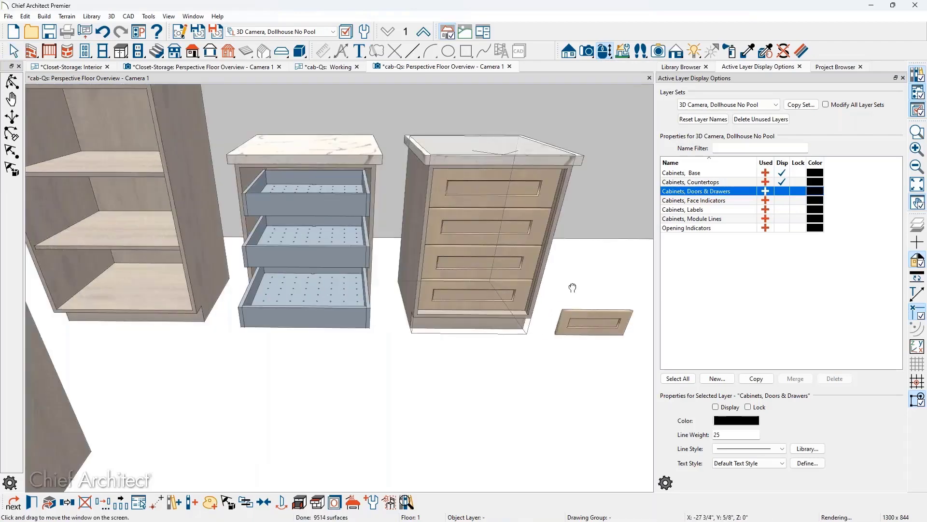
key("Escape")
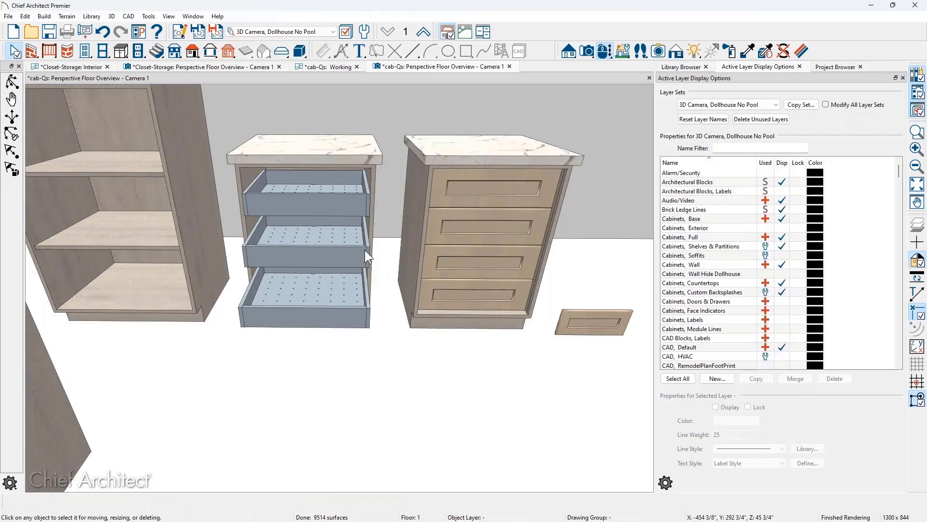
left_click_drag(365, 251, 318, 230)
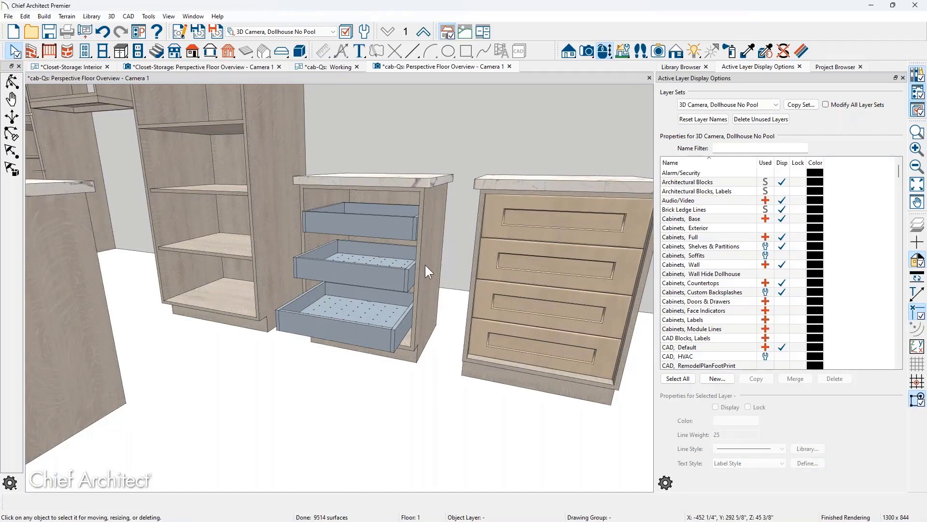
middle_click_drag(429, 272, 329, 267)
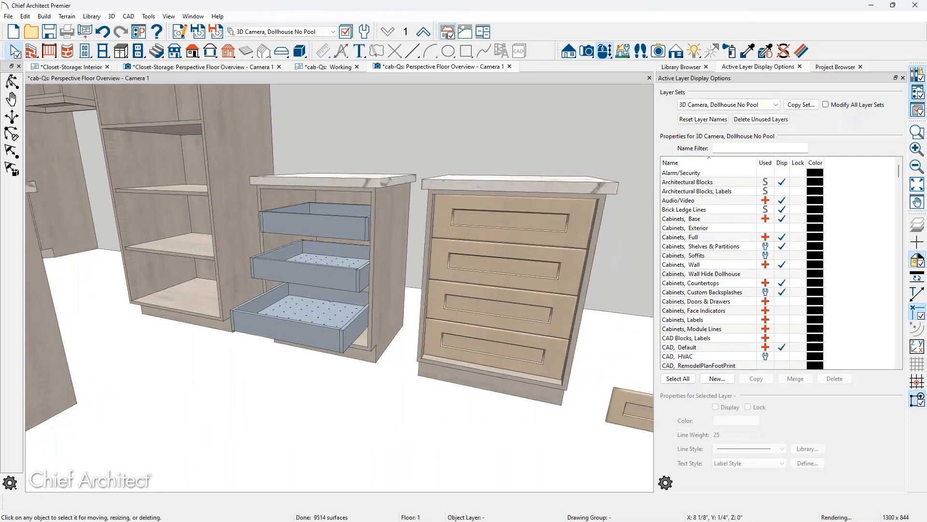
left_click_drag(329, 267, 369, 287)
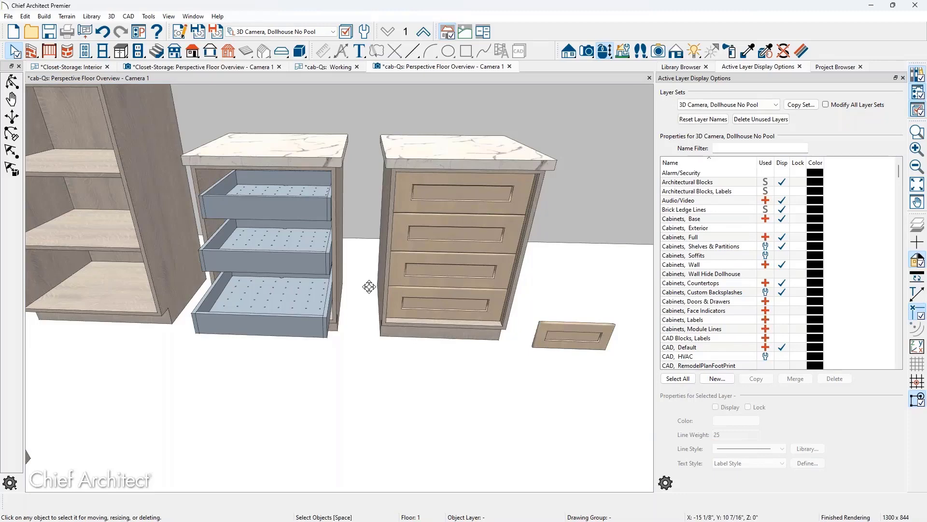
left_click(322, 69)
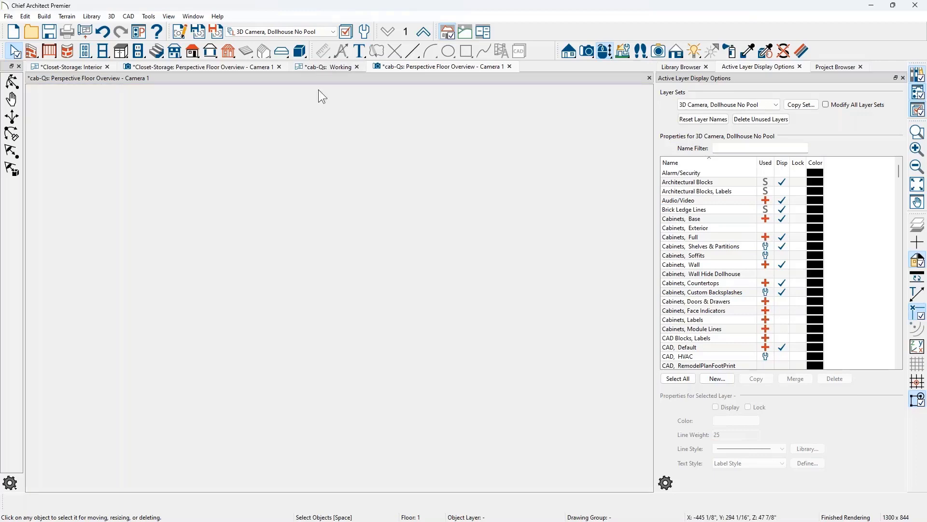
left_click(121, 50)
scroll(293, 241, "up", 2)
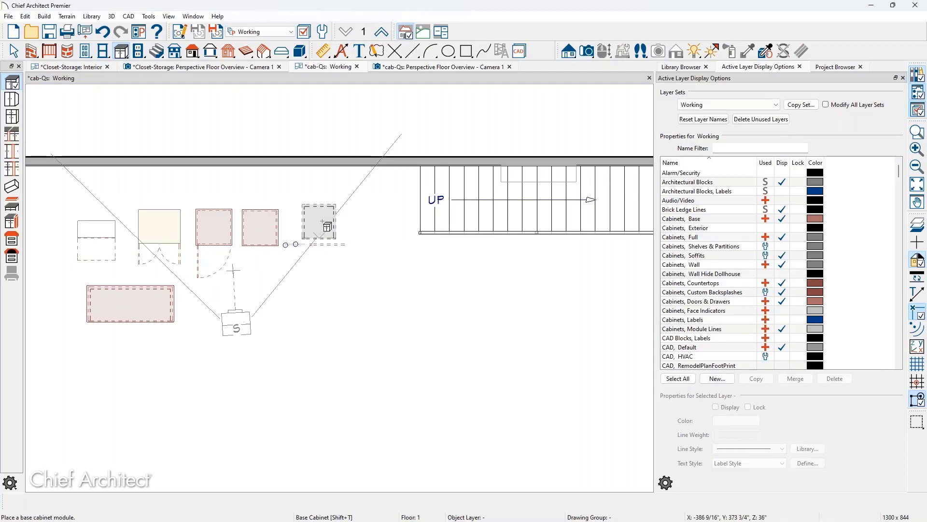
left_click(368, 225)
key("space")
Set the new base cabinet to framed construction with a 1 1/2" separation and inset doors and drawers
left_click(369, 224)
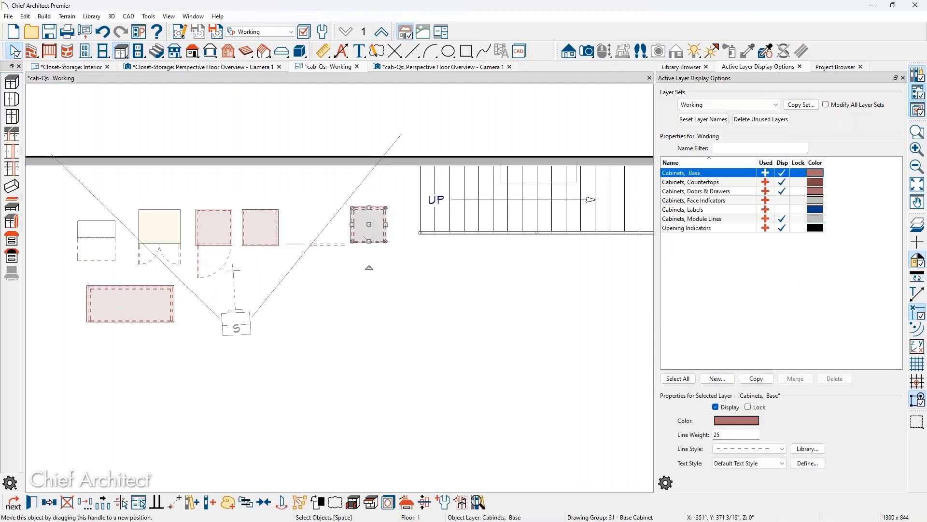
double_click(369, 225)
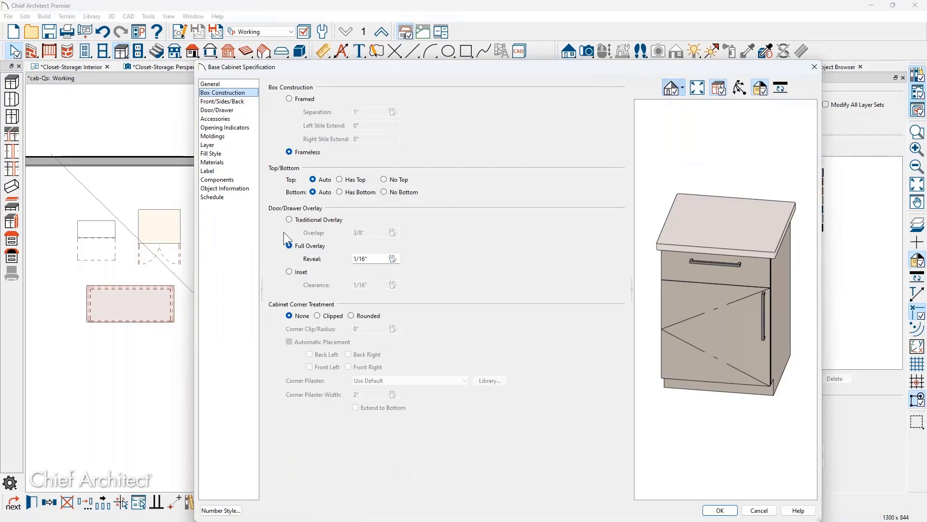
left_click(290, 271)
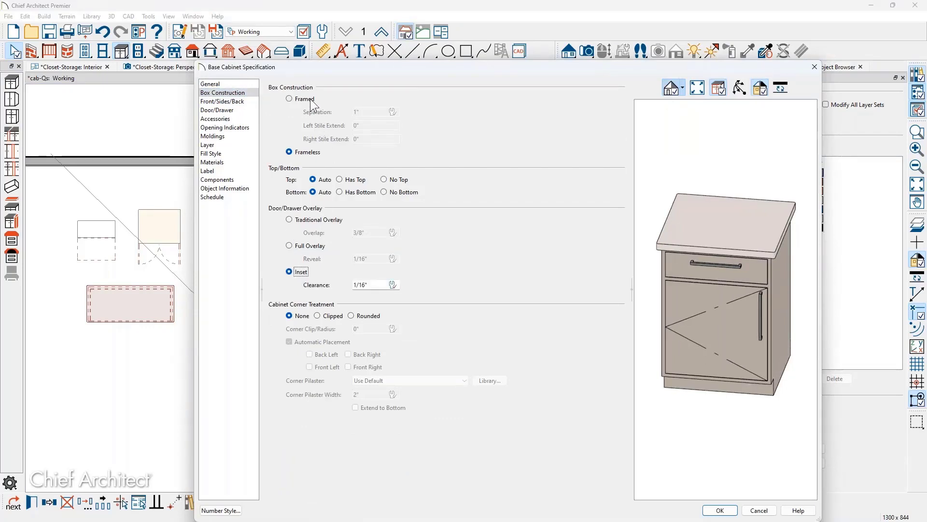
left_click(310, 100)
left_click(372, 111)
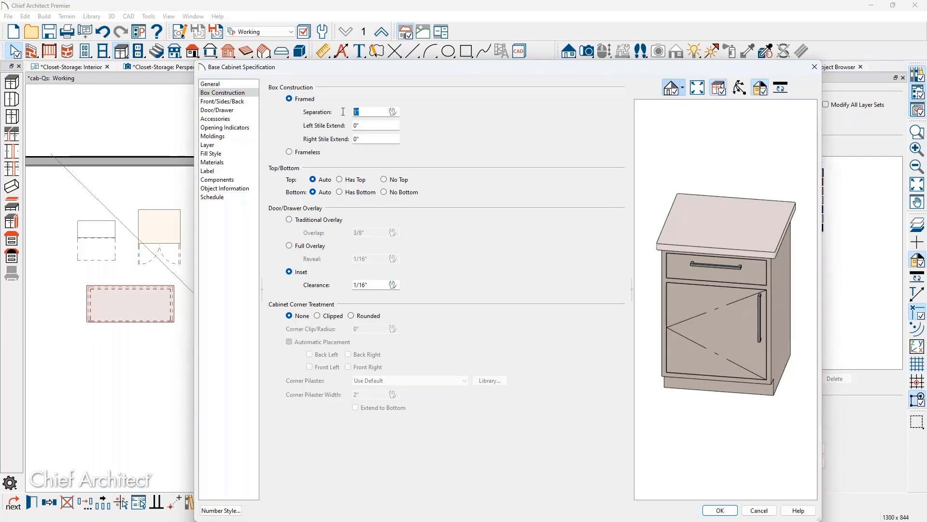
type("1 1/2")
key("Tab")
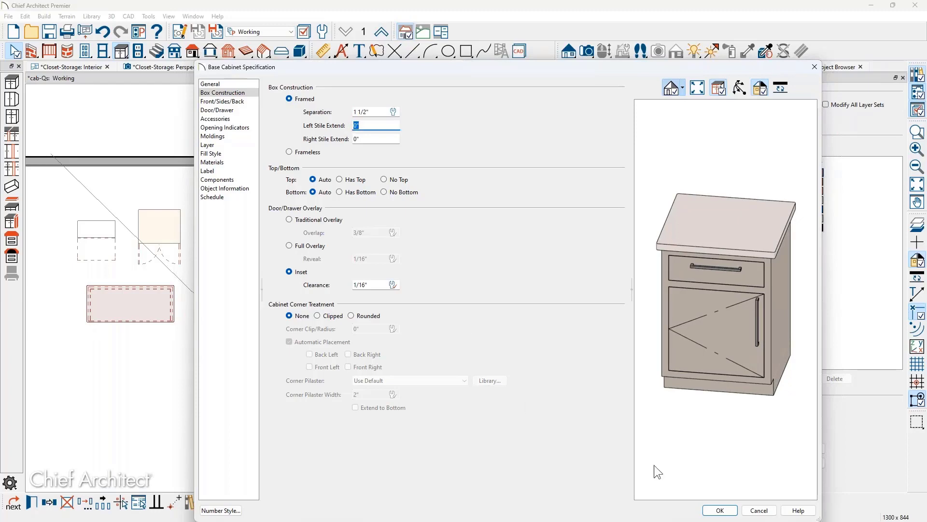
left_click(721, 511)
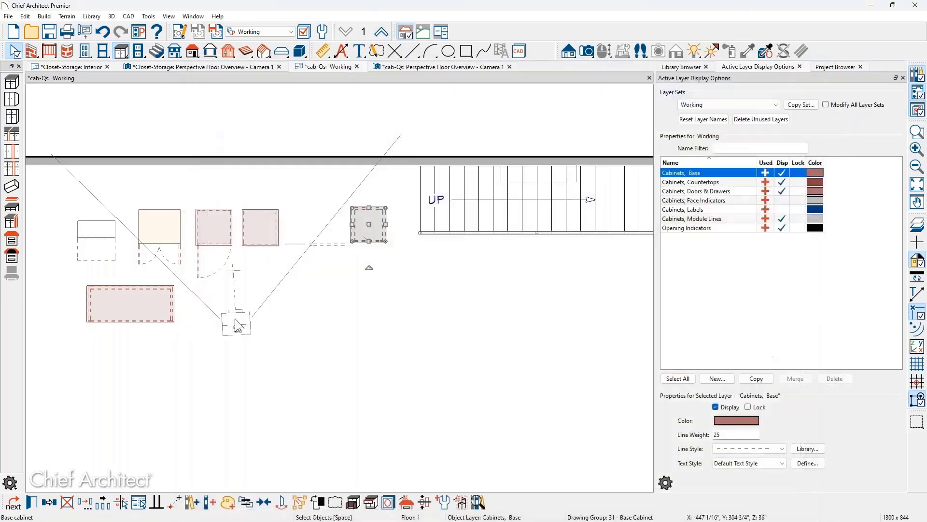
Return to the perspective floor overview and examine the open front of the new framed base cabinet
left_click(236, 329)
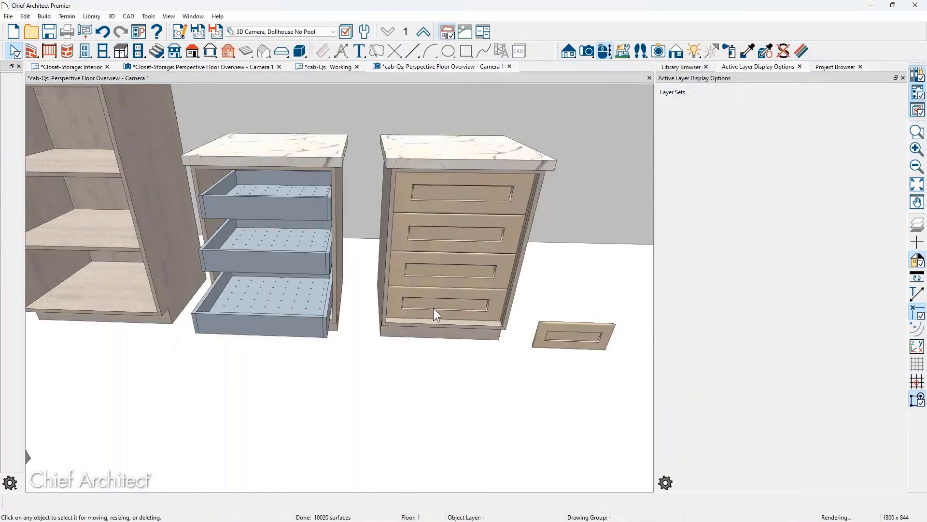
middle_click_drag(309, 293, 128, 277)
middle_click_drag(285, 285, 87, 278)
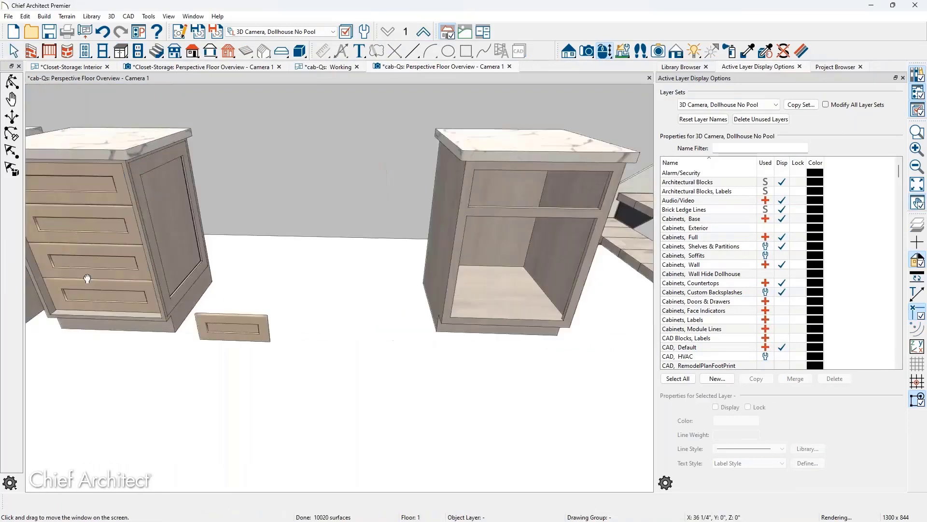
middle_click_drag(429, 277, 203, 266)
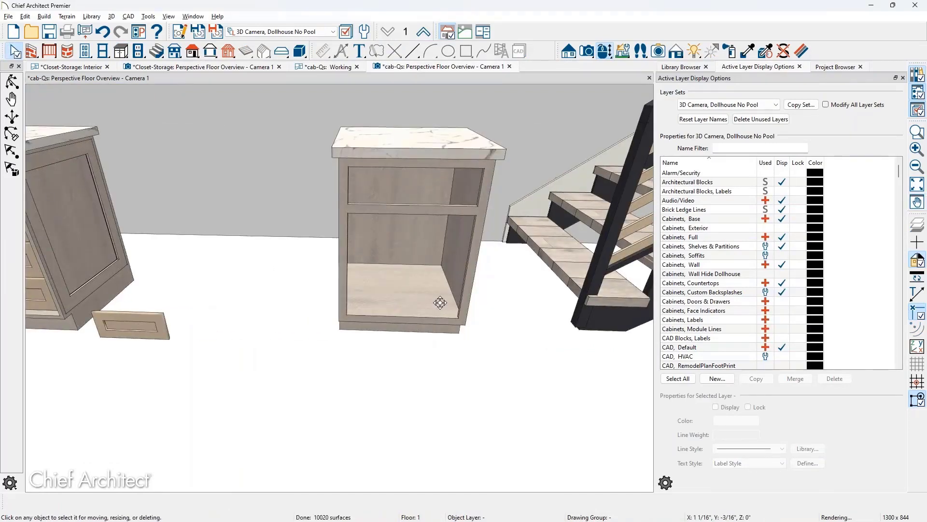
Turn on the display of the Cabinets, Doors & Drawers layer for the new framed base cabinet
scroll(431, 293, "up", 3)
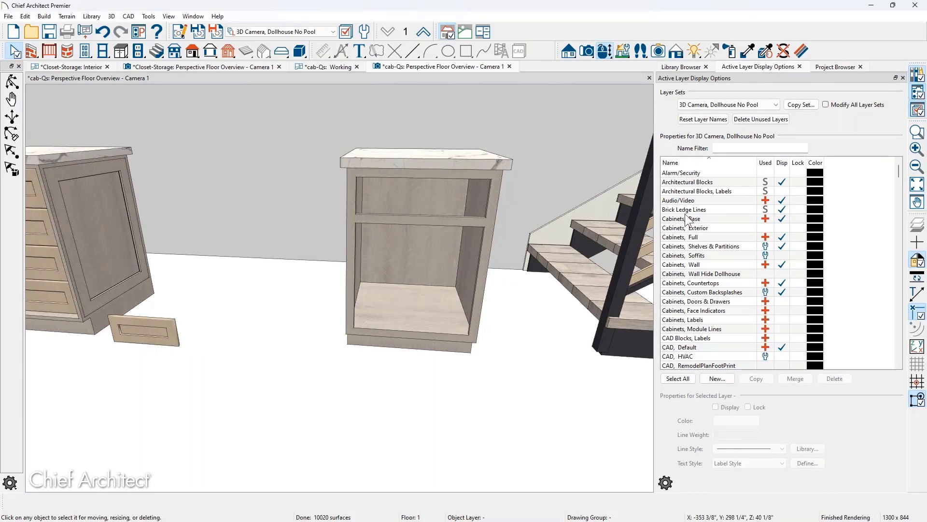
left_click(417, 260)
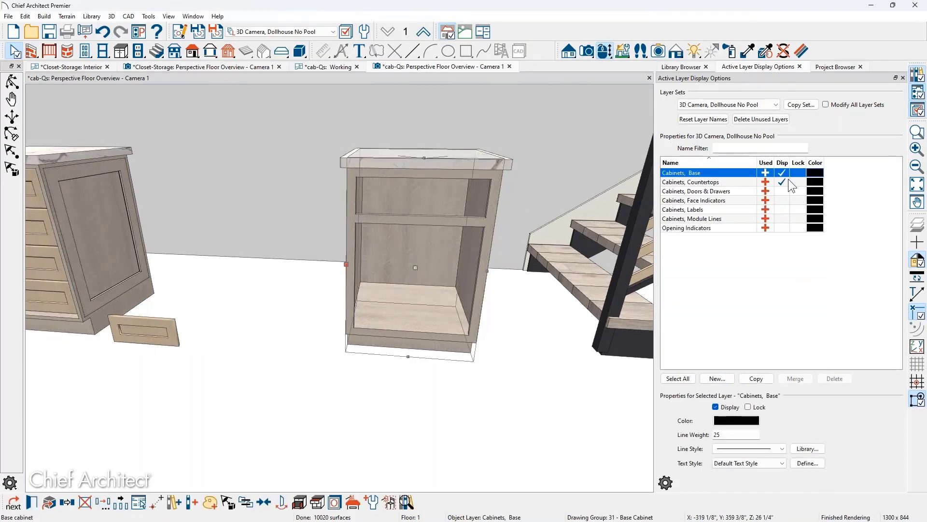
left_click(770, 191)
left_click(782, 191)
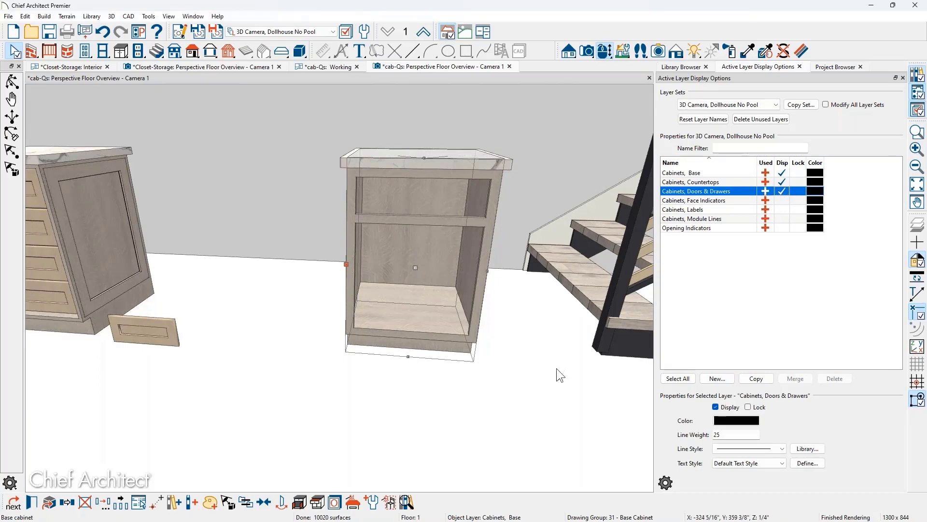
left_click(532, 412)
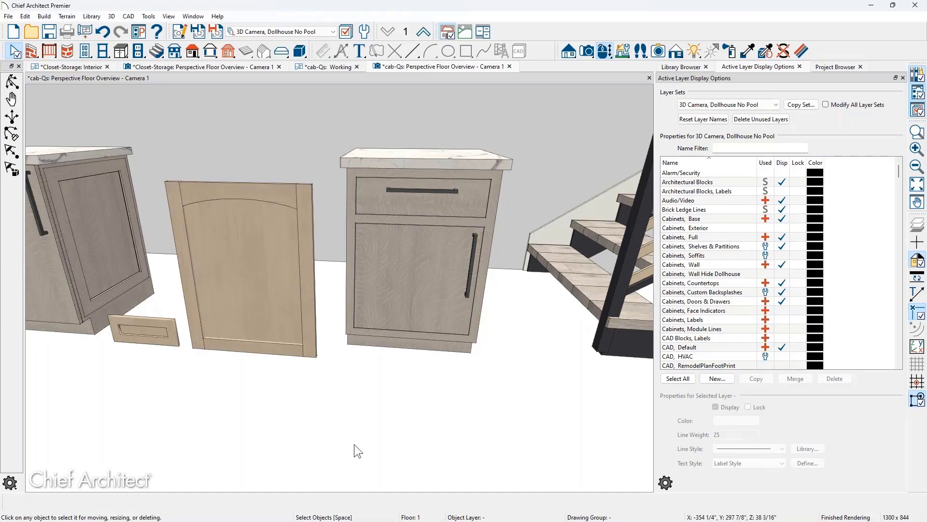
Turn the Cabinets, Doors & Drawers layer display off again and inspect the custom drawer fronts on the neighbouring base cabinet
middle_click_drag(250, 431, 561, 400)
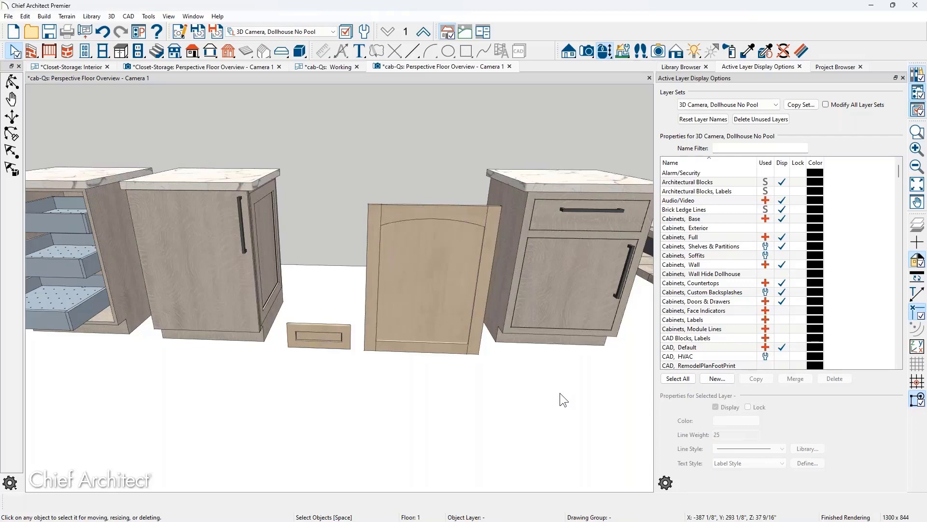
left_click(197, 255)
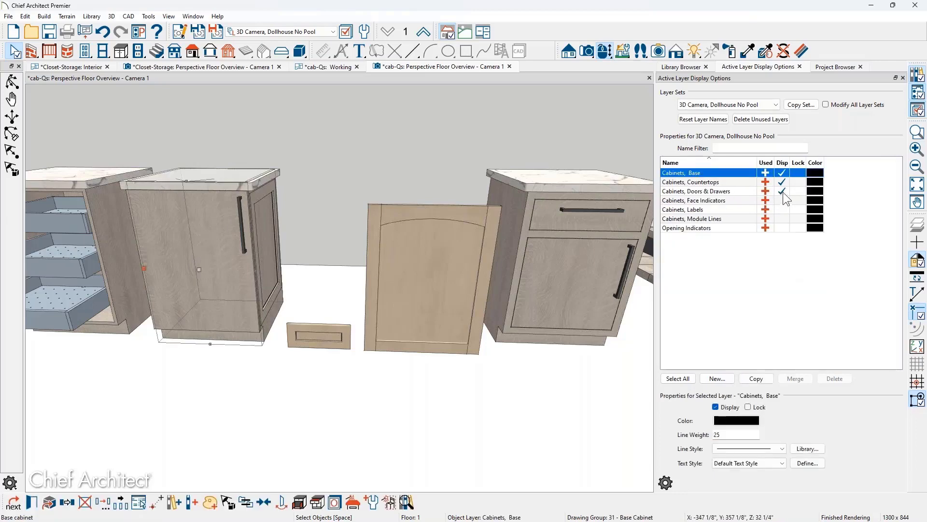
left_click(783, 192)
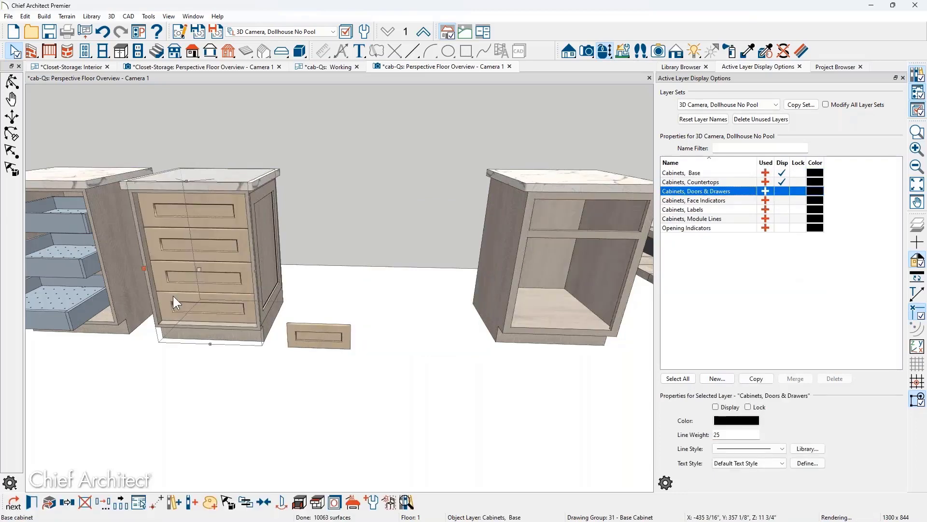
scroll(286, 350, "up", 4)
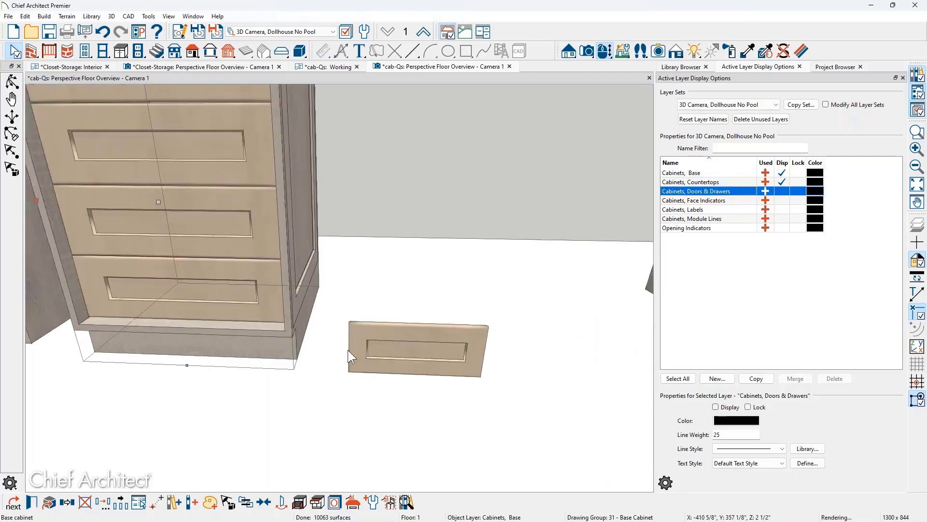
scroll(348, 350, "down", 3)
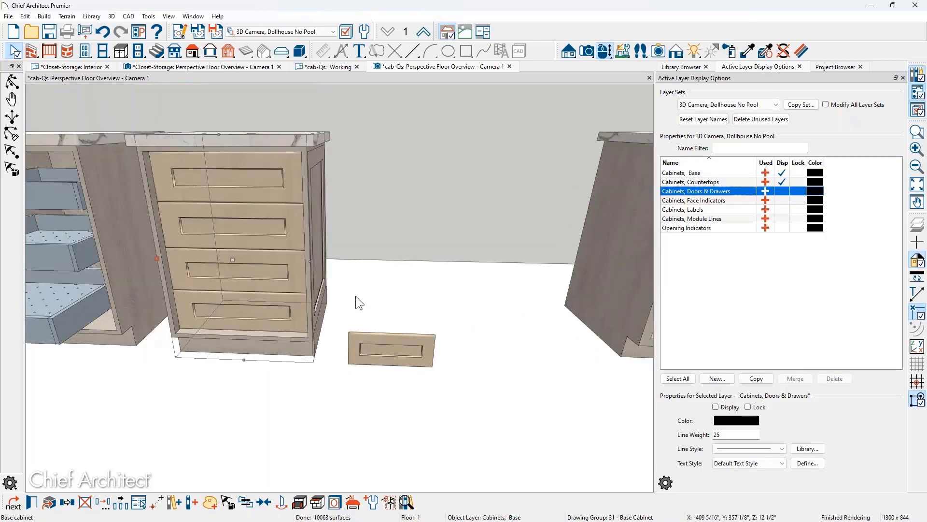
Select the loose drawer front beside the cabinet, then find My Drawer in the user catalog and open its specification
left_click(404, 340)
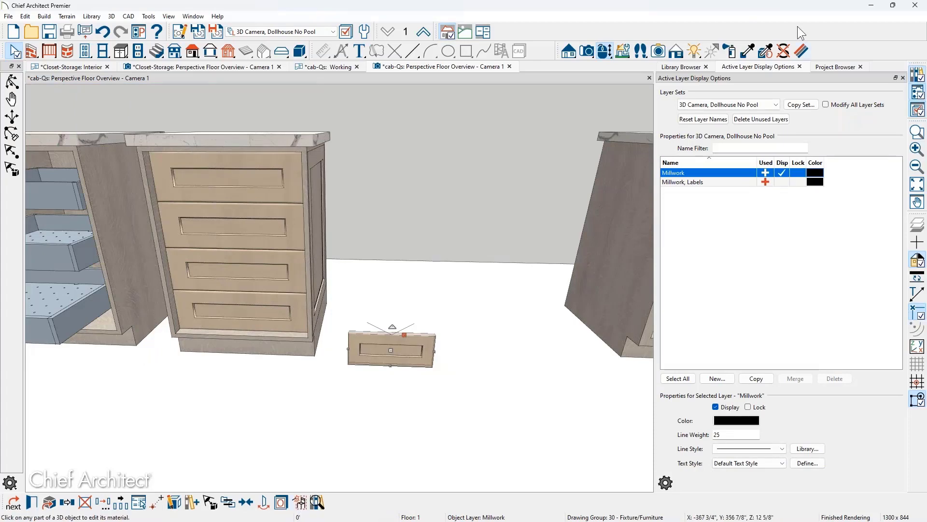
left_click(681, 66)
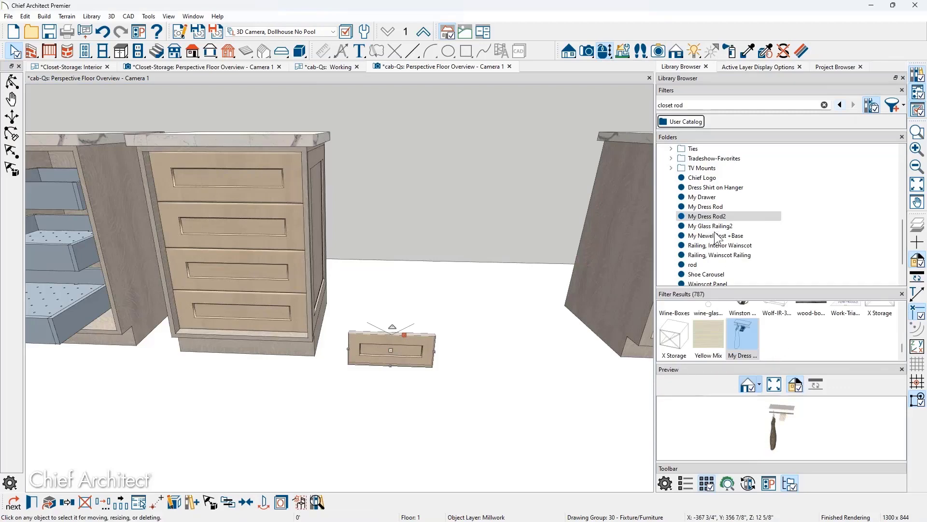
scroll(713, 190, "down", 1)
left_click(713, 189)
scroll(746, 268, "down", 1)
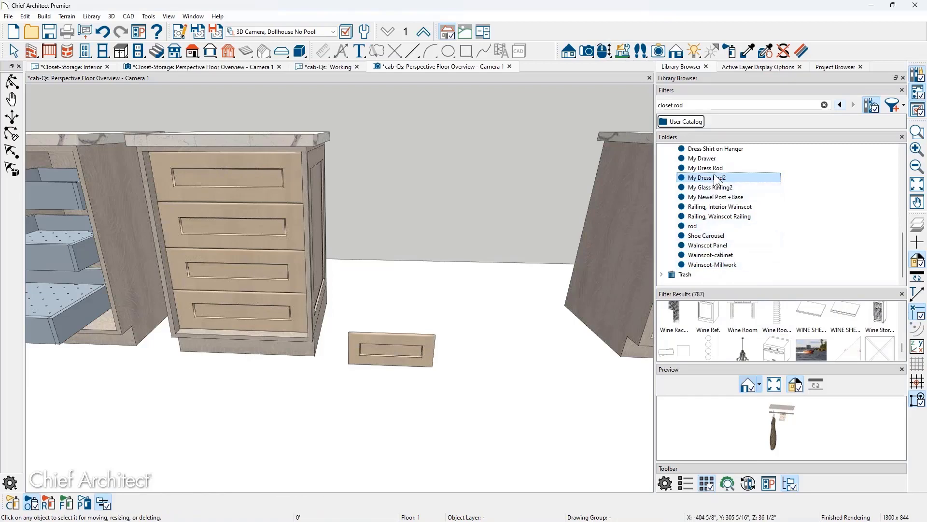
left_click(717, 162)
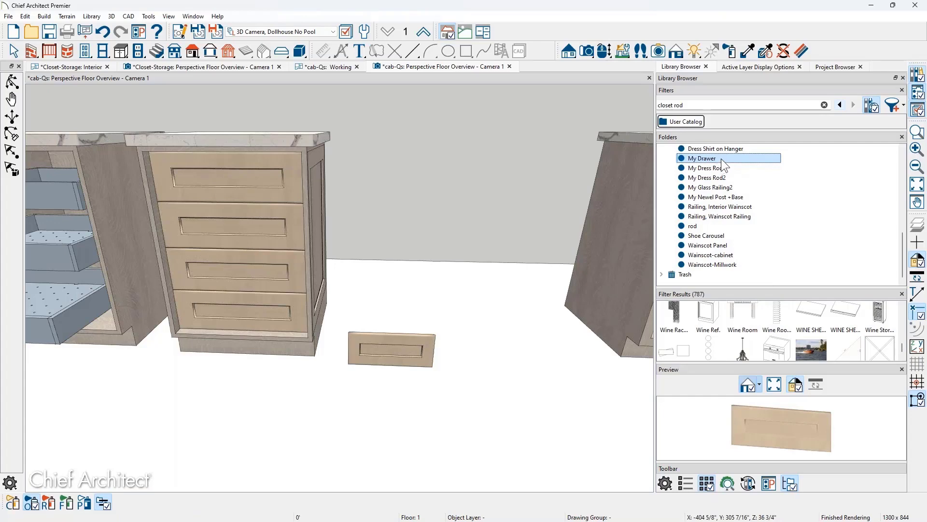
right_click(721, 160)
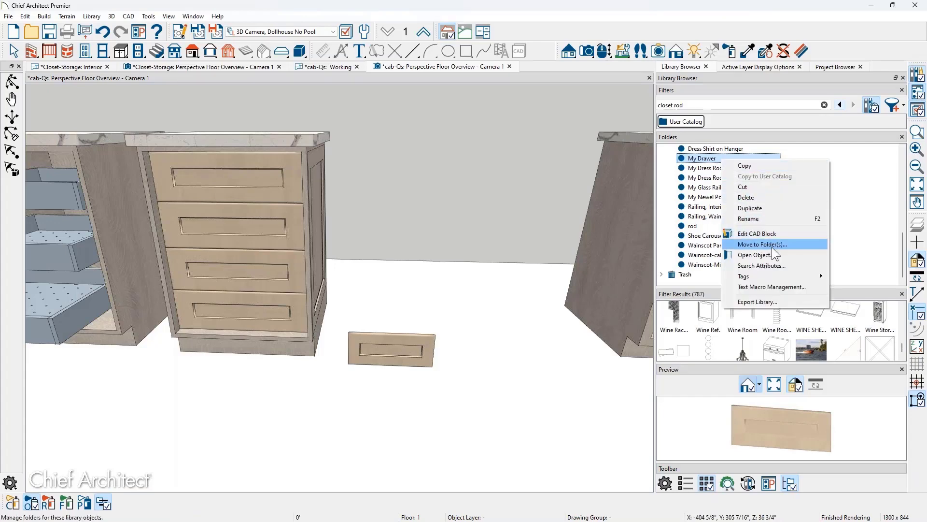
left_click(783, 255)
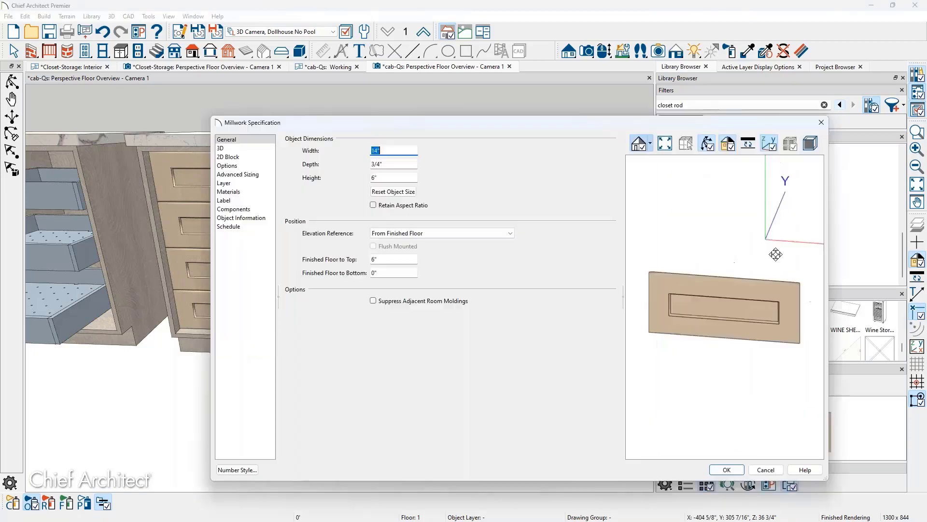
Examine My Drawer's dimensions, 2D block and Y origin offset, and close its specification without changes
left_click_drag(783, 254, 673, 285)
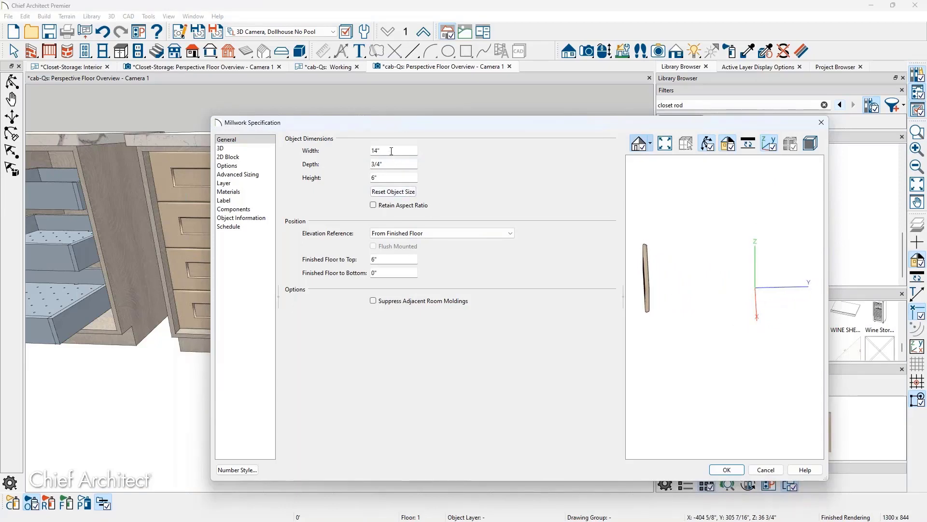
left_click(239, 157)
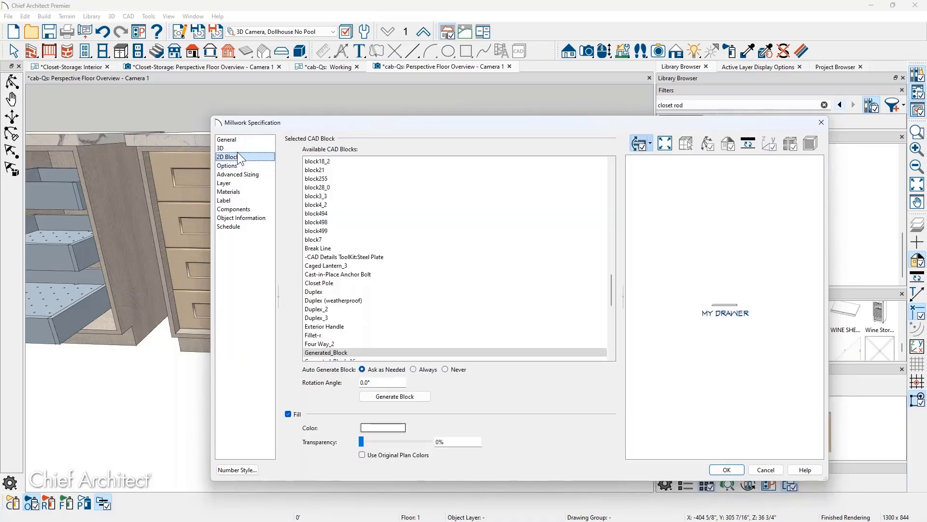
left_click(236, 149)
left_click(383, 276)
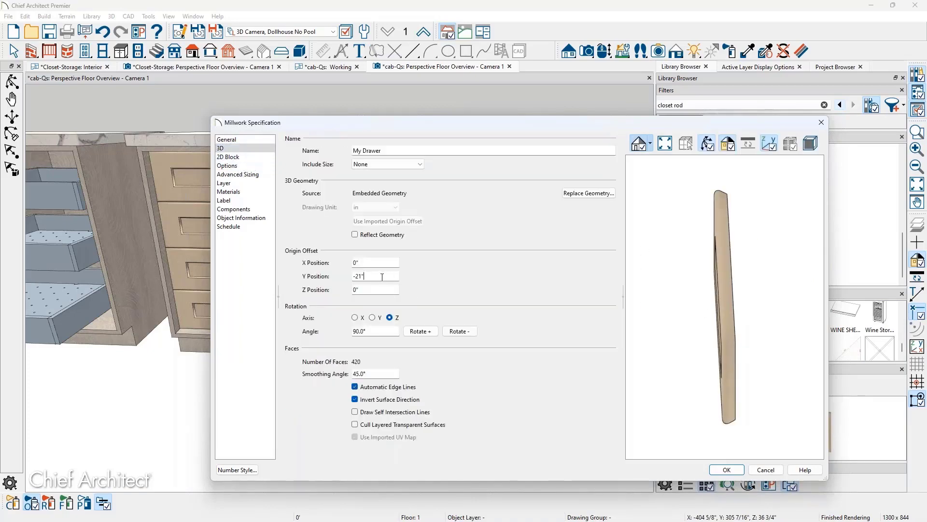
double_click(382, 277)
scroll(660, 302, "down", 8)
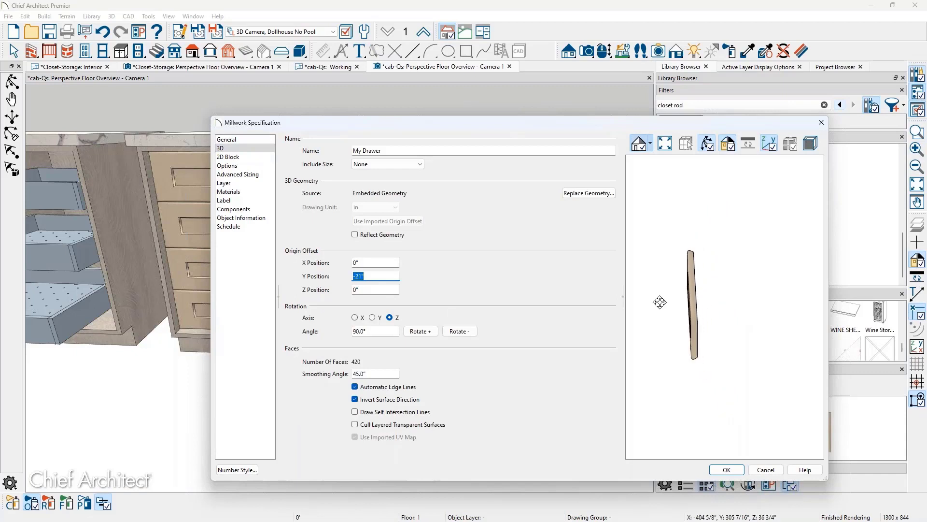
left_click_drag(661, 303, 738, 331)
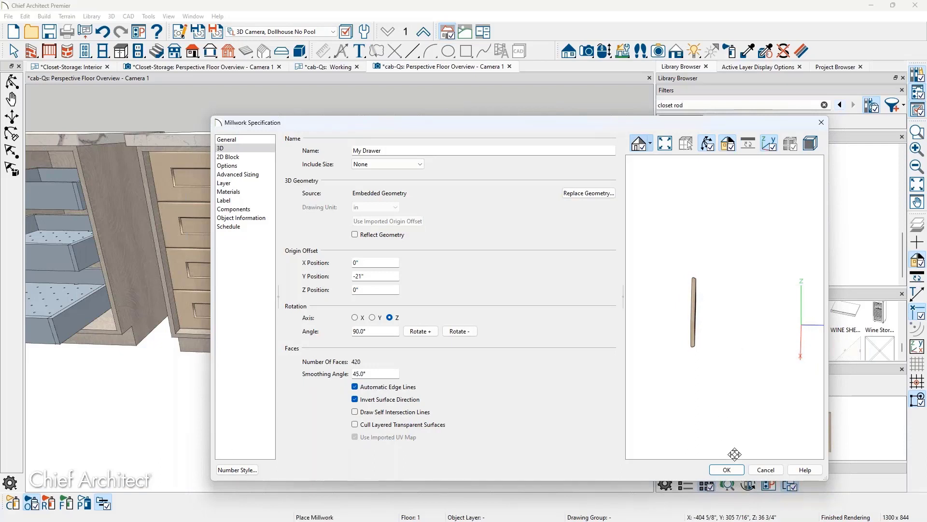
left_click(773, 471)
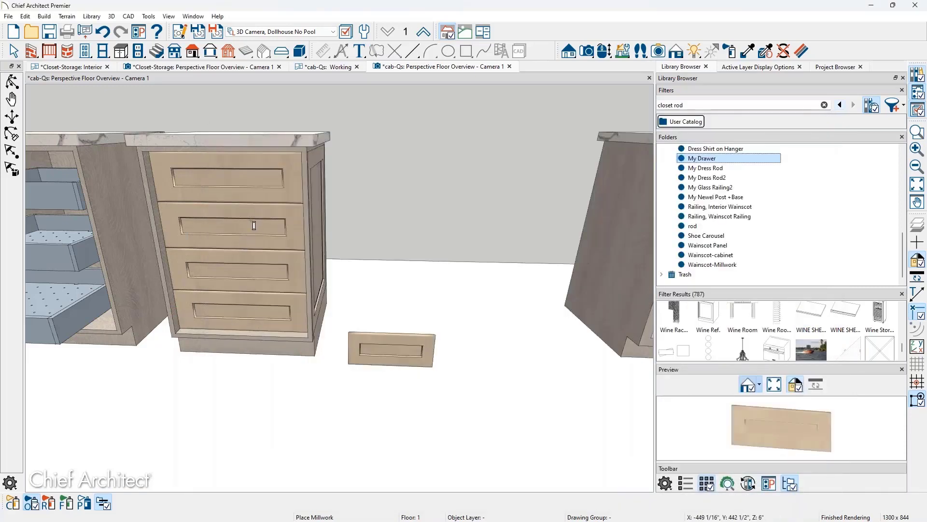
key("Escape")
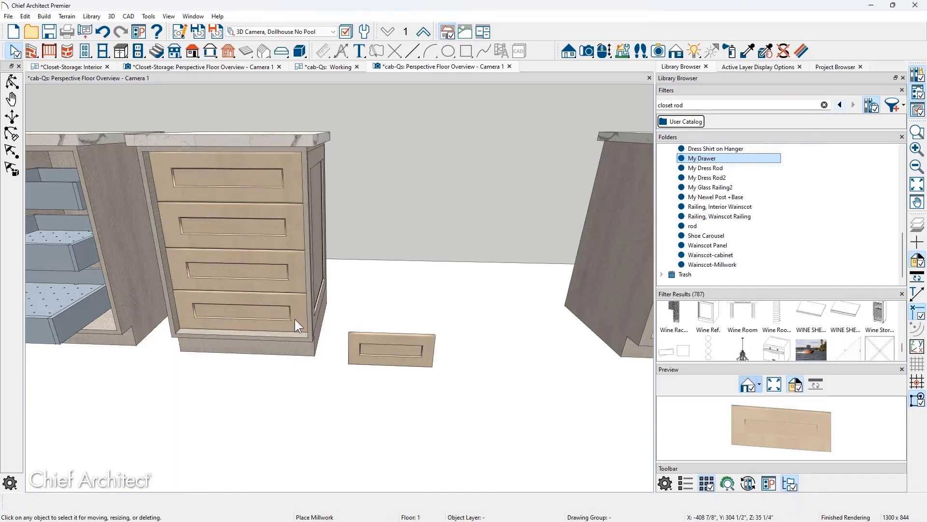
key("space")
scroll(334, 323, "down", 5)
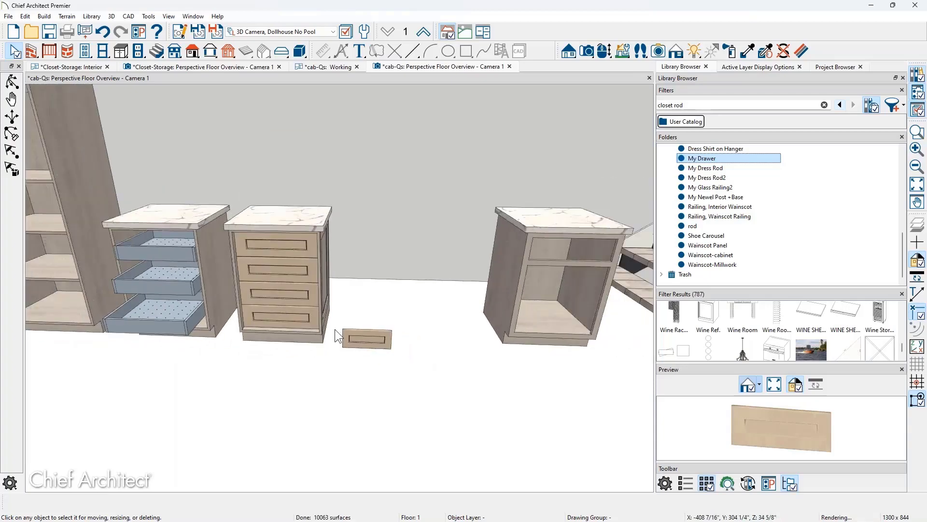
middle_click_drag(334, 329, 424, 384)
scroll(424, 384, "down", 1)
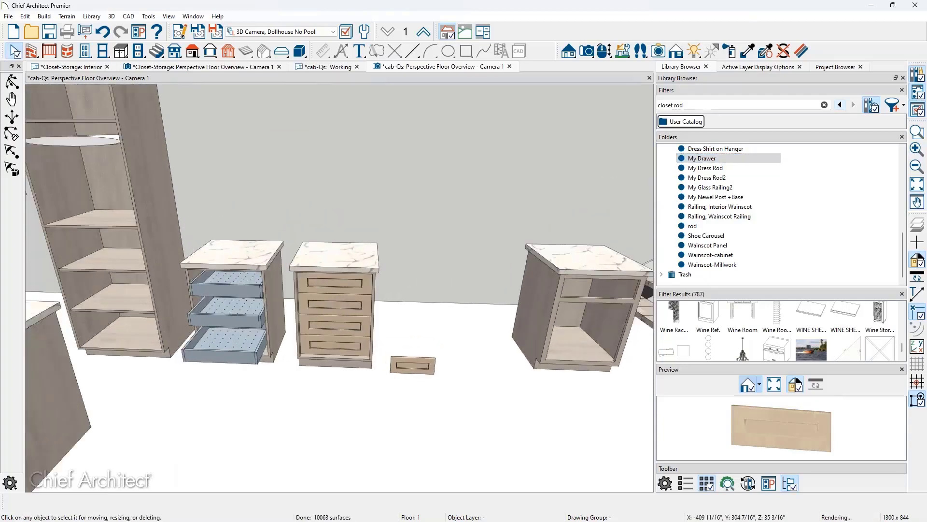
scroll(419, 387, "up", 3)
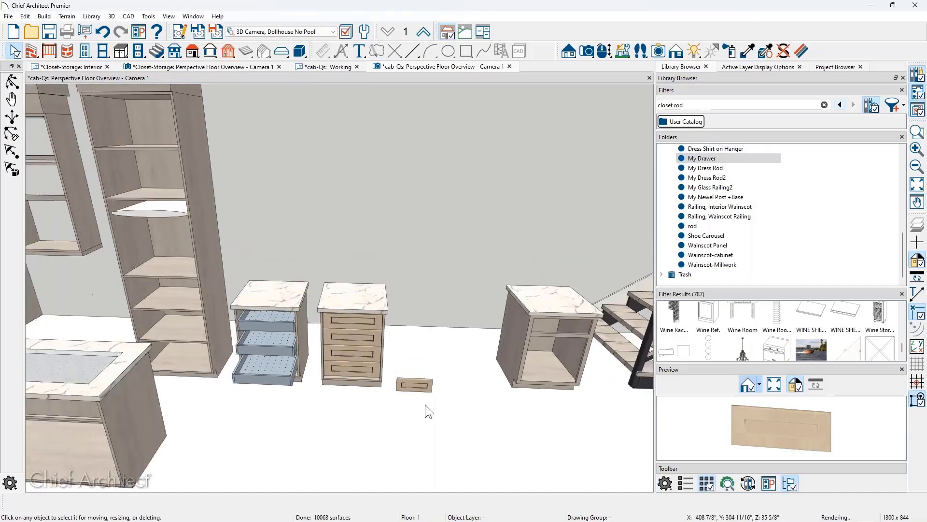
scroll(425, 404, "up", 1)
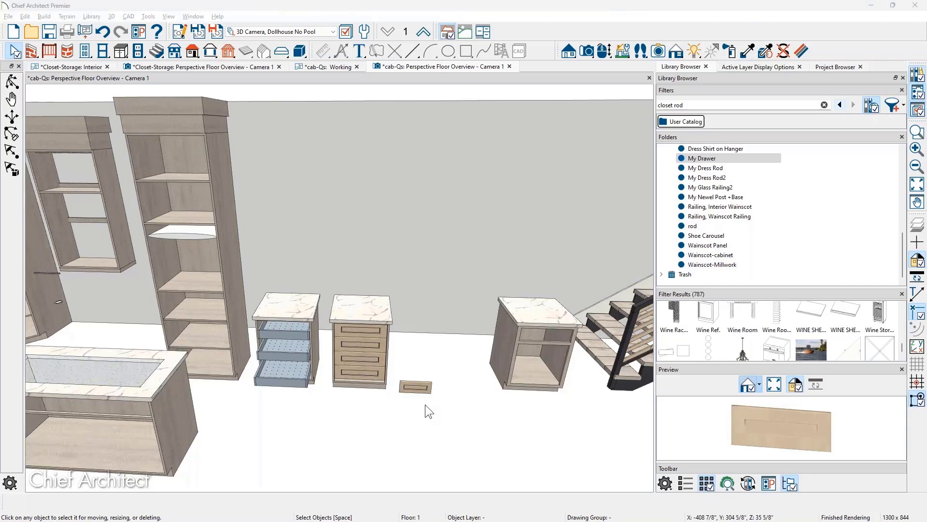
key("alt+Tab")
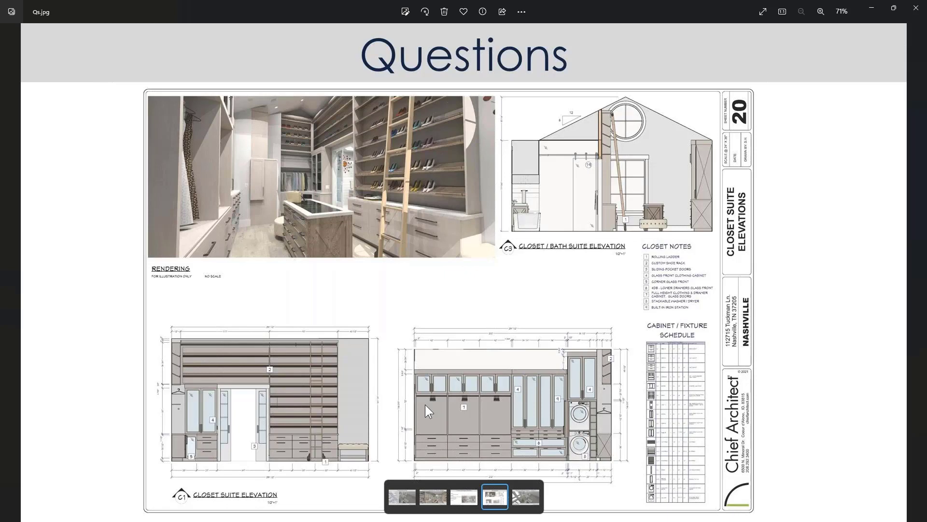
left_click(872, 11)
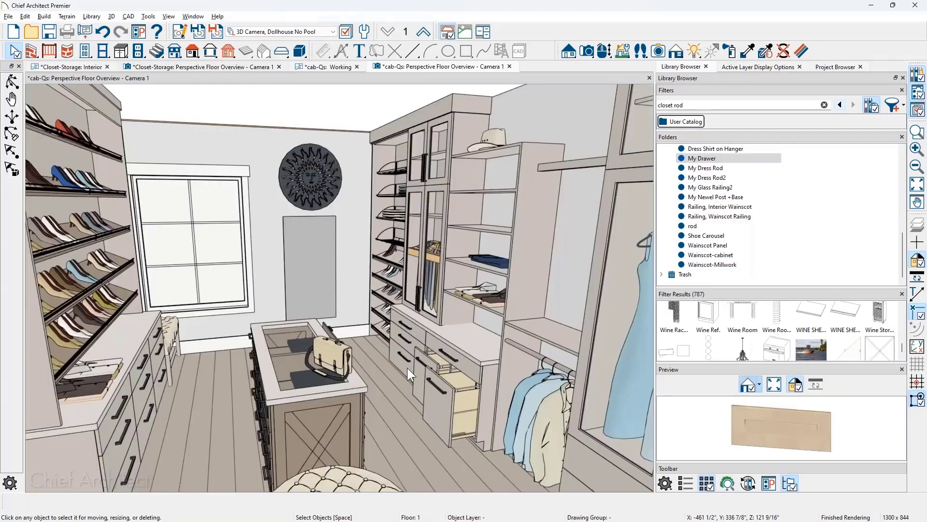
Switch to the Closet-Storage perspective view and open the face item specification of the base cabinet's lower-left open drawer
scroll(415, 380, "up", 4)
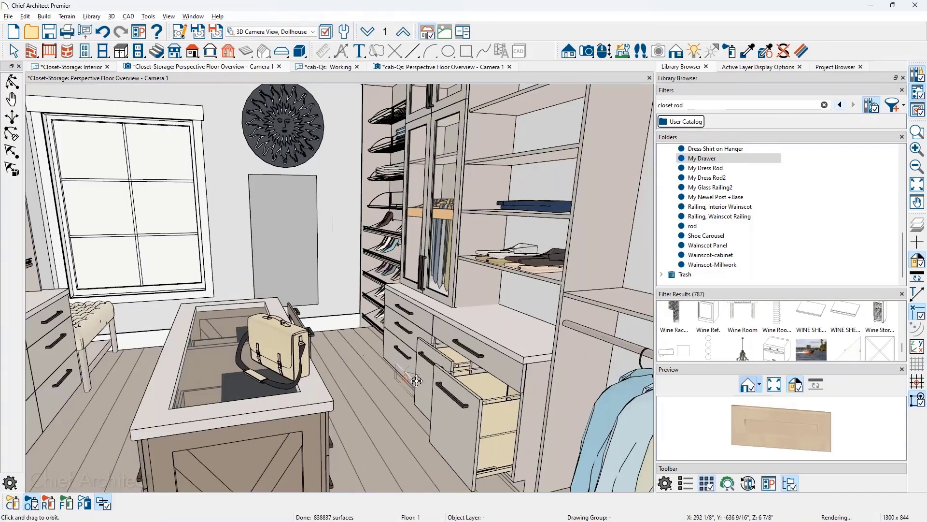
scroll(416, 380, "up", 5)
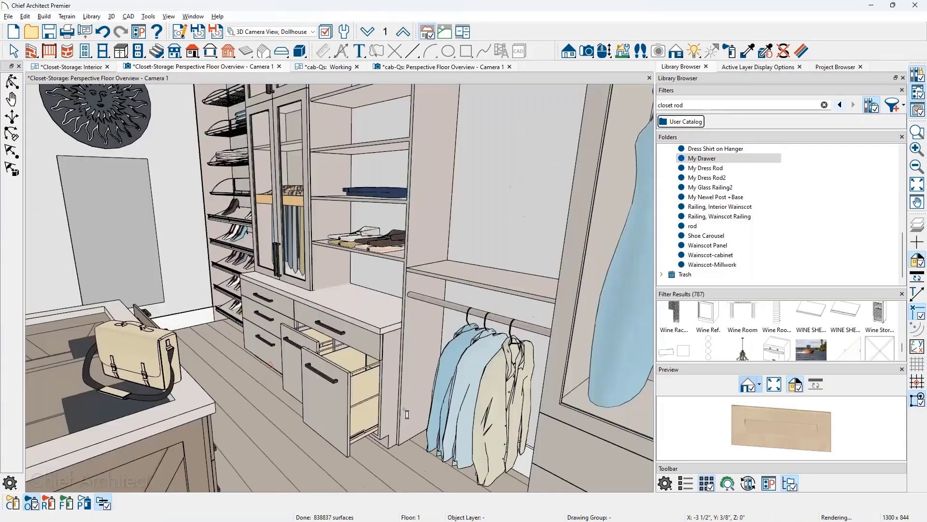
key("space")
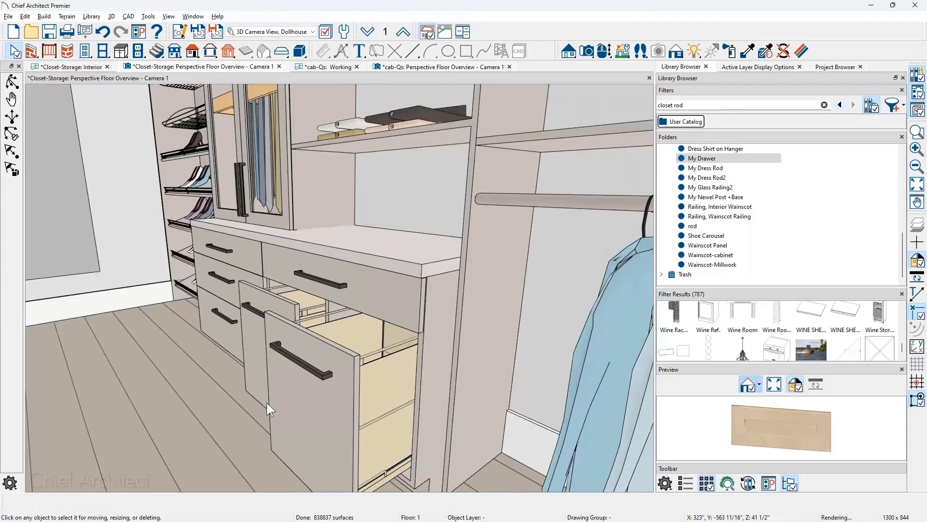
middle_click_drag(267, 402, 283, 398)
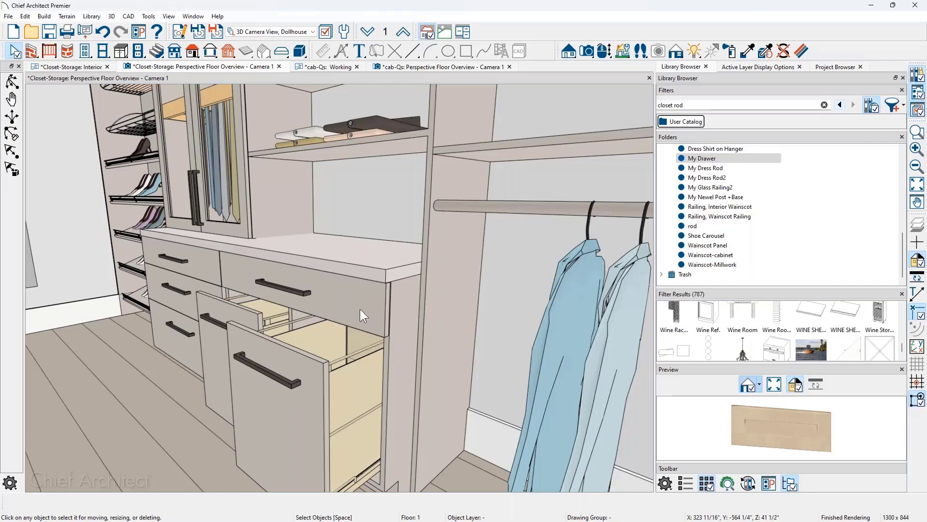
left_click(367, 288)
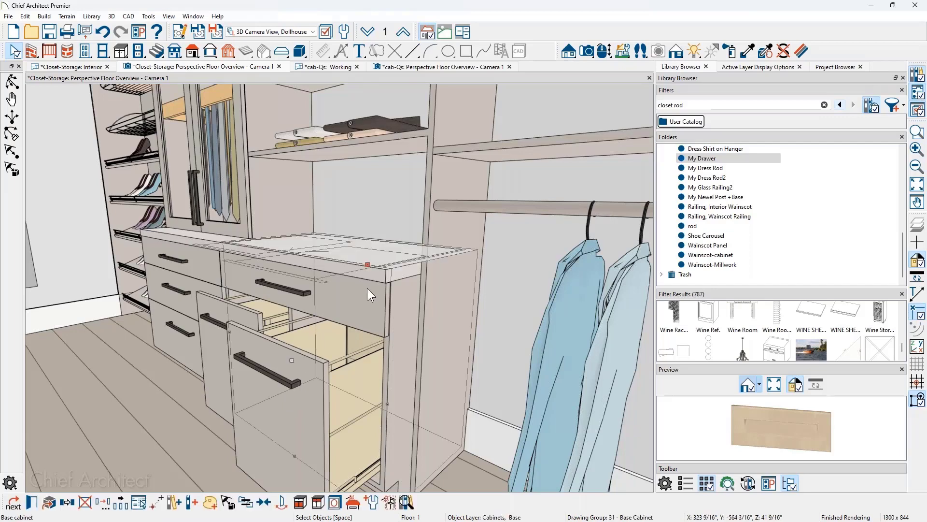
double_click(367, 289)
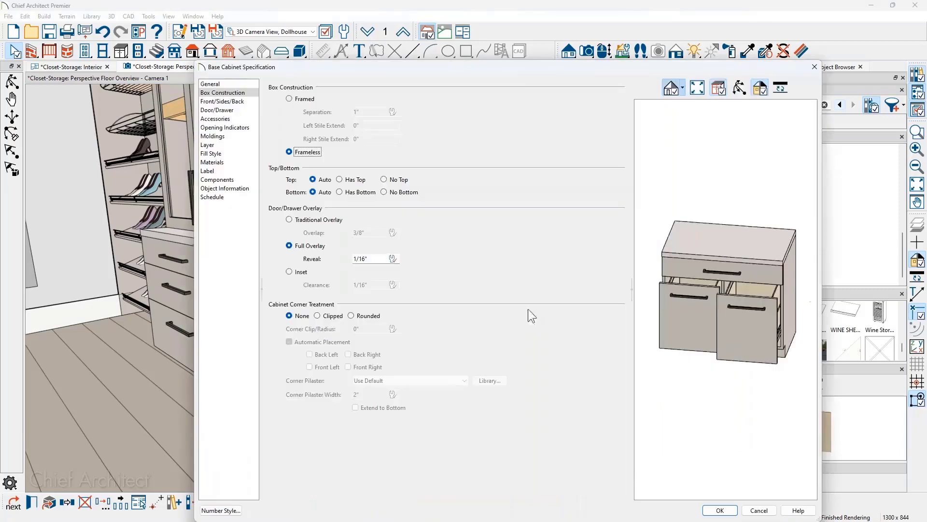
left_click(702, 322)
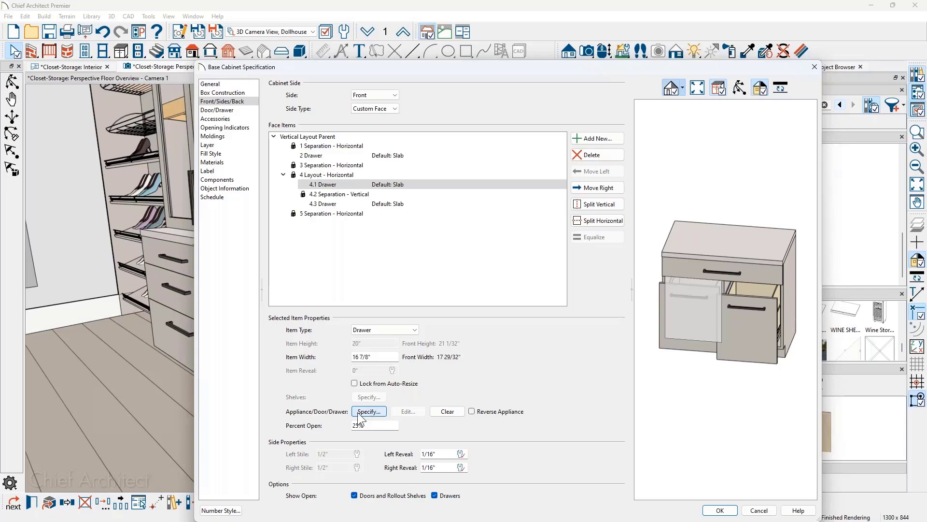
left_click(370, 409)
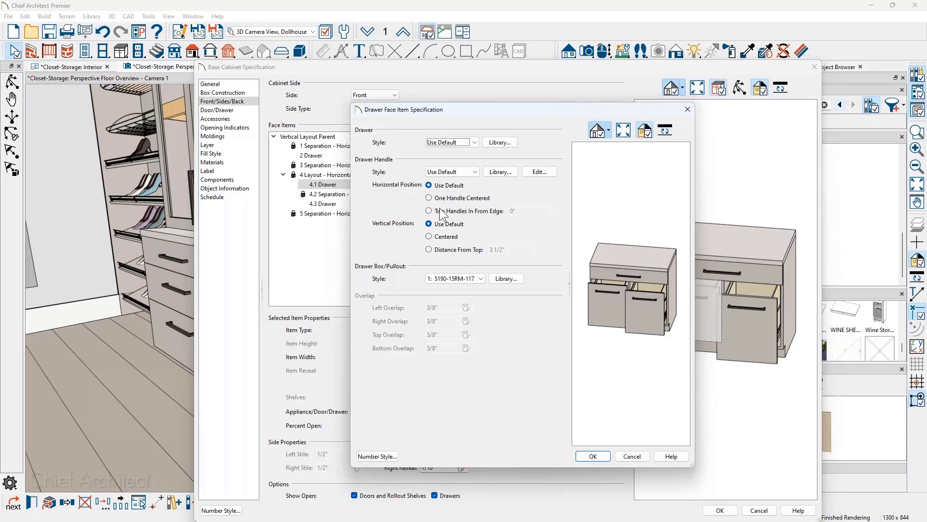
Try the Centered vertical handle position, restore Use Default, and rotate the drawer's handle to 90°
left_click(429, 237)
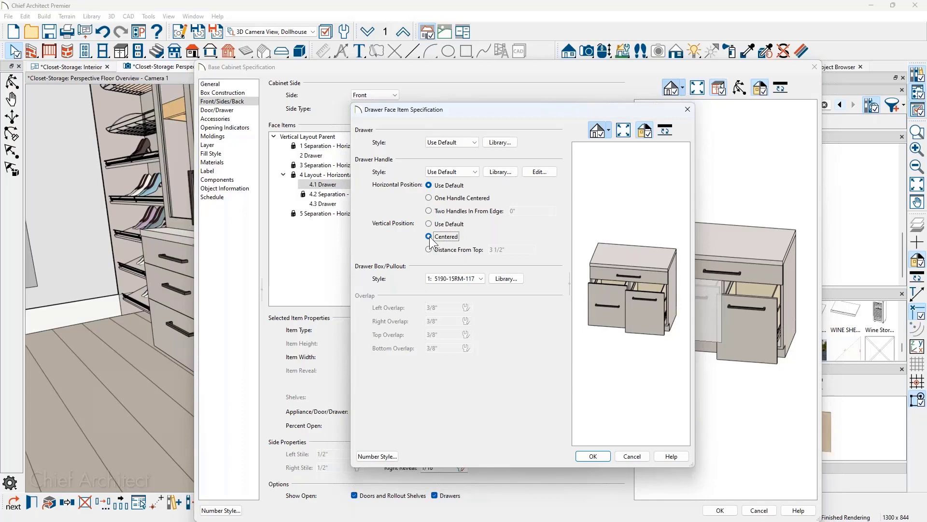
left_click(430, 224)
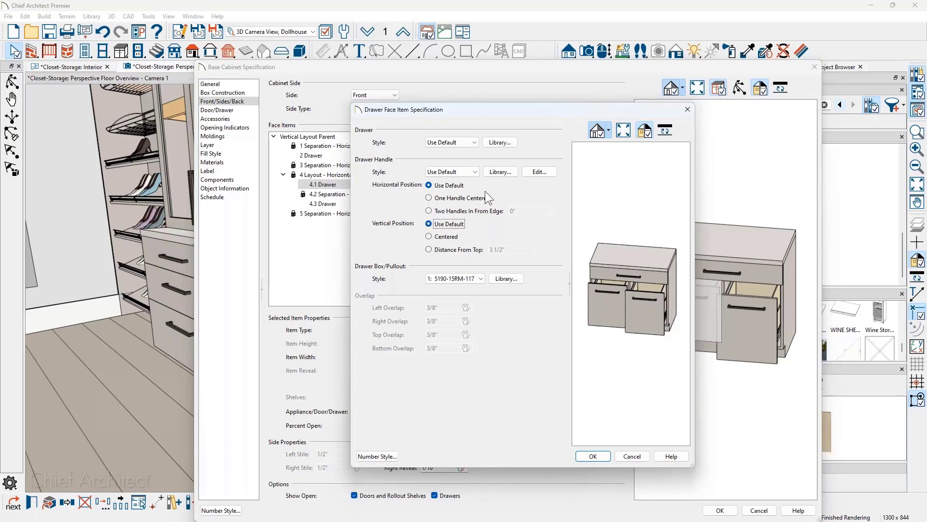
left_click(539, 172)
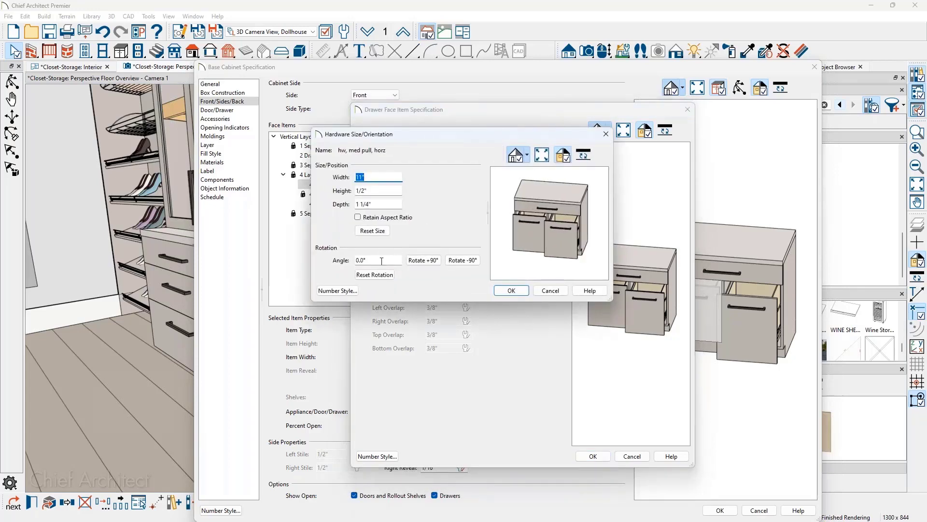
left_click(382, 260)
type("90")
key("Tab")
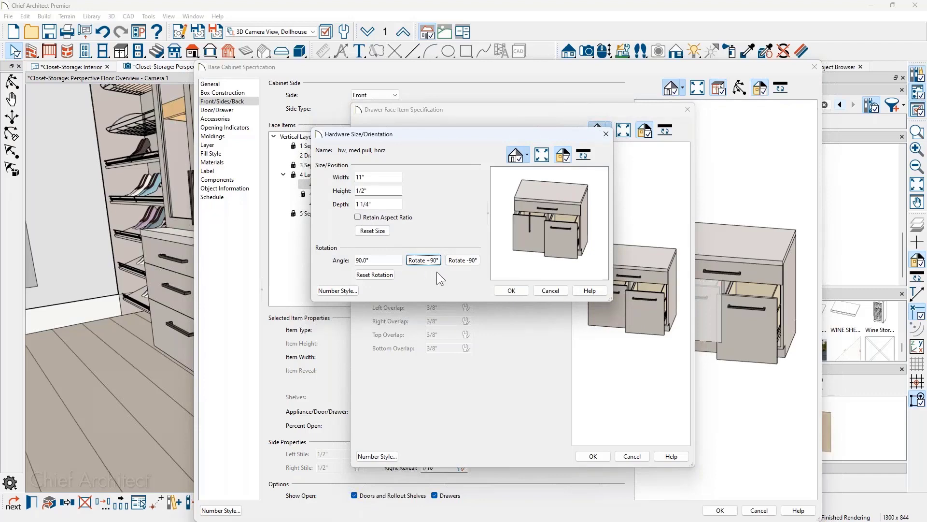
left_click(511, 291)
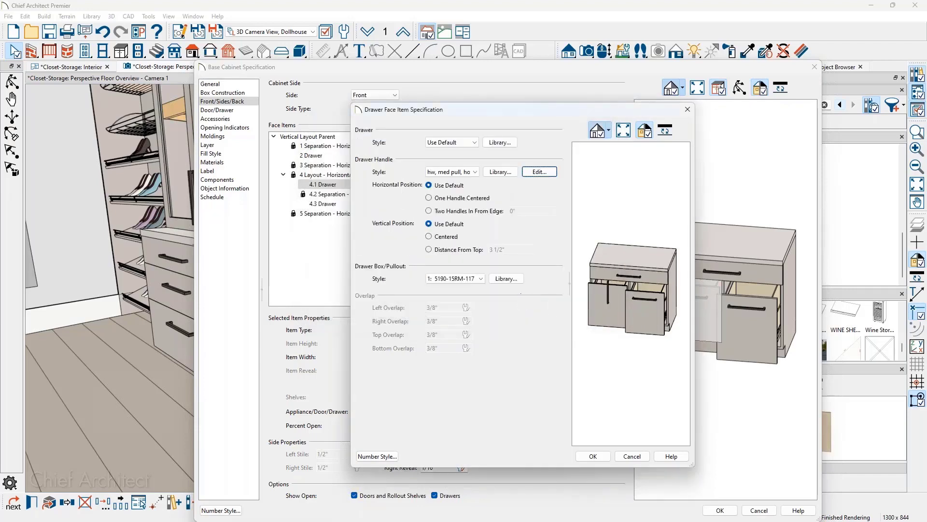
Set the drawer handle's vertical position to 8" from the top and its horizontal position to One Handle Centered
scroll(596, 312, "up", 3)
left_click_drag(605, 282, 637, 261)
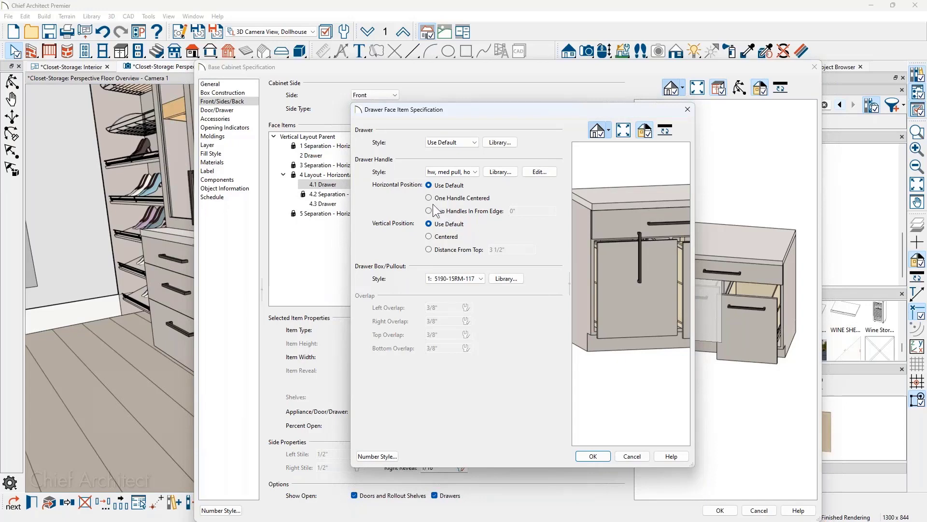
left_click(430, 250)
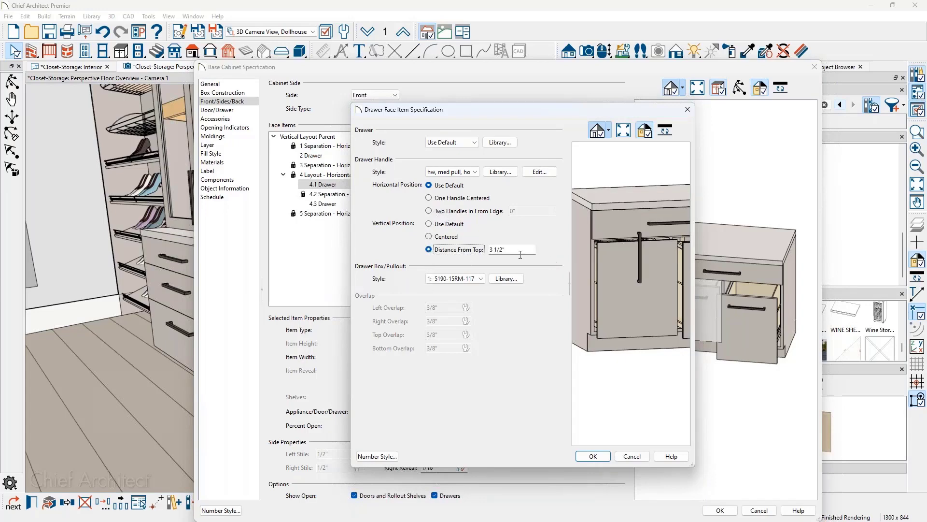
left_click_drag(520, 252, 465, 250)
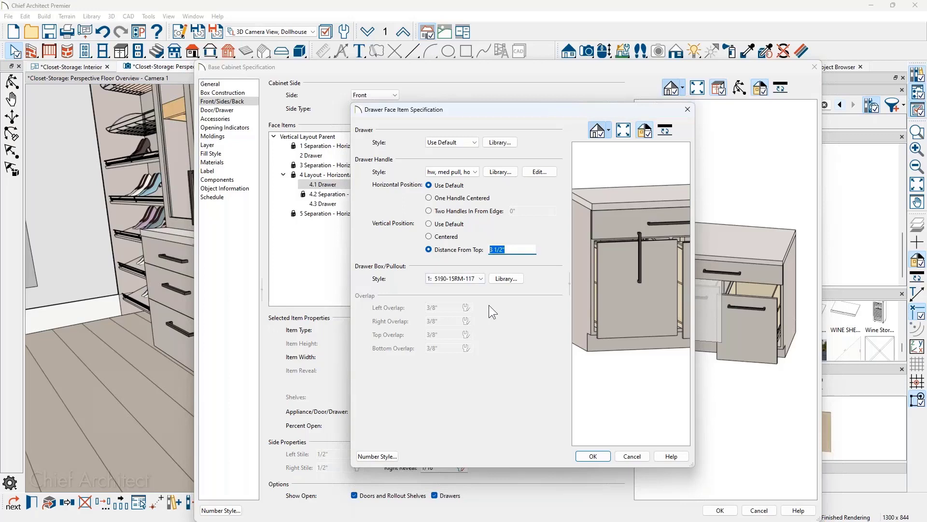
type("6")
key("Tab")
key("shift+Tab")
key("shift+Tab")
type("8")
key("Tab")
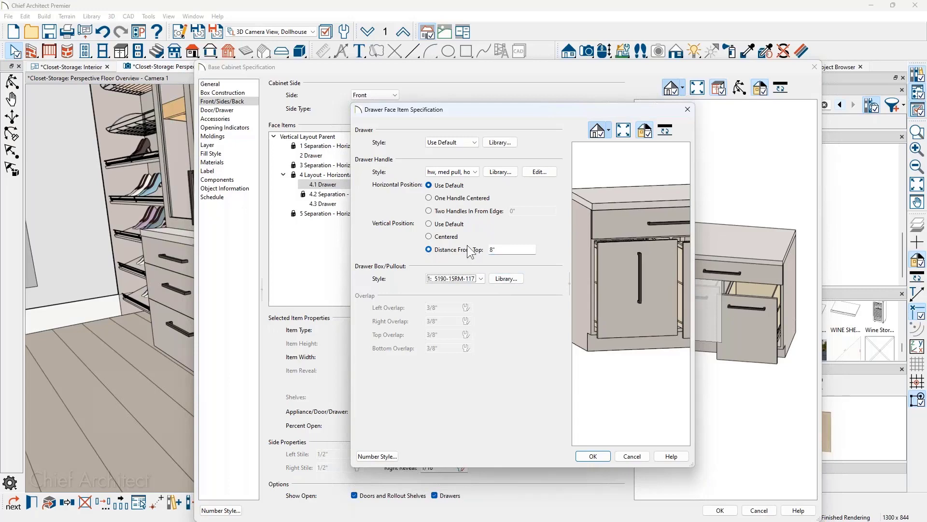
left_click(434, 198)
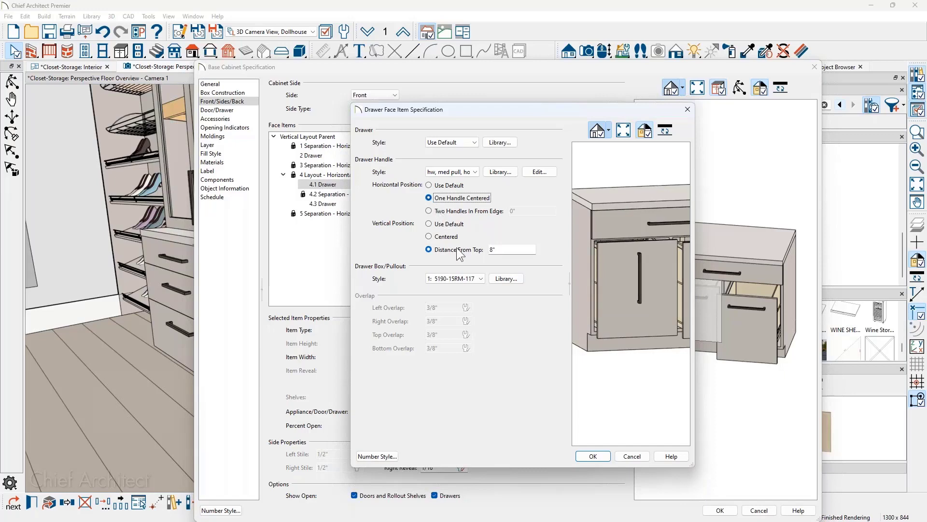
Reopen the drawer handle's size and orientation settings and reapply the 90° rotation angle
left_click(545, 173)
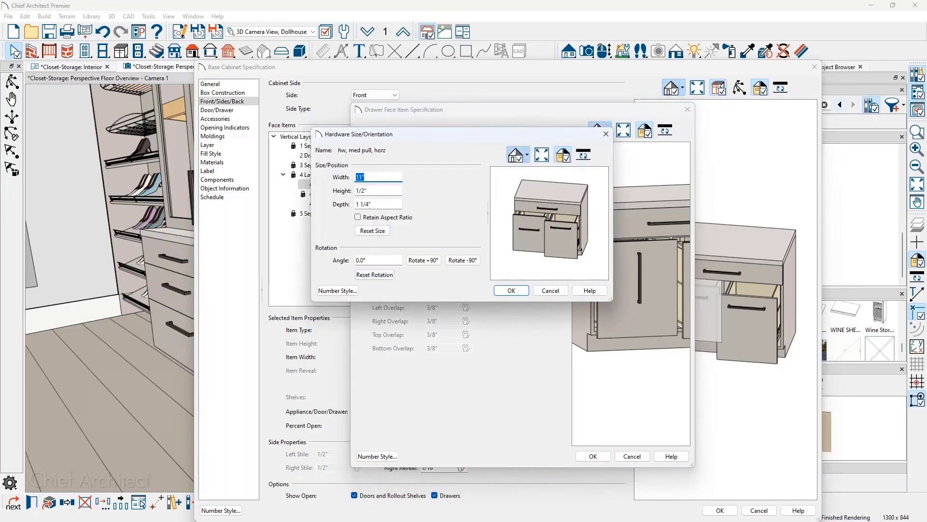
left_click(521, 289)
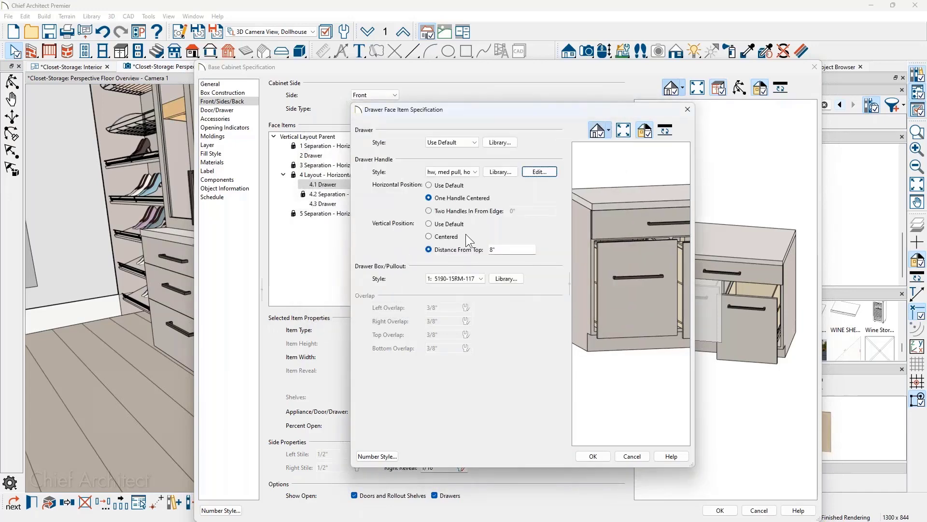
left_click(540, 172)
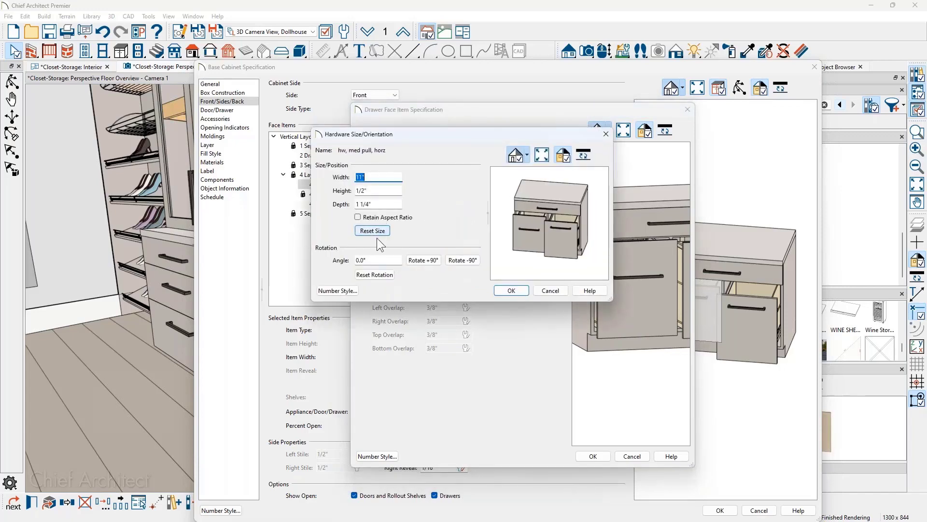
left_click_drag(374, 261, 357, 261)
type("90")
left_click(507, 290)
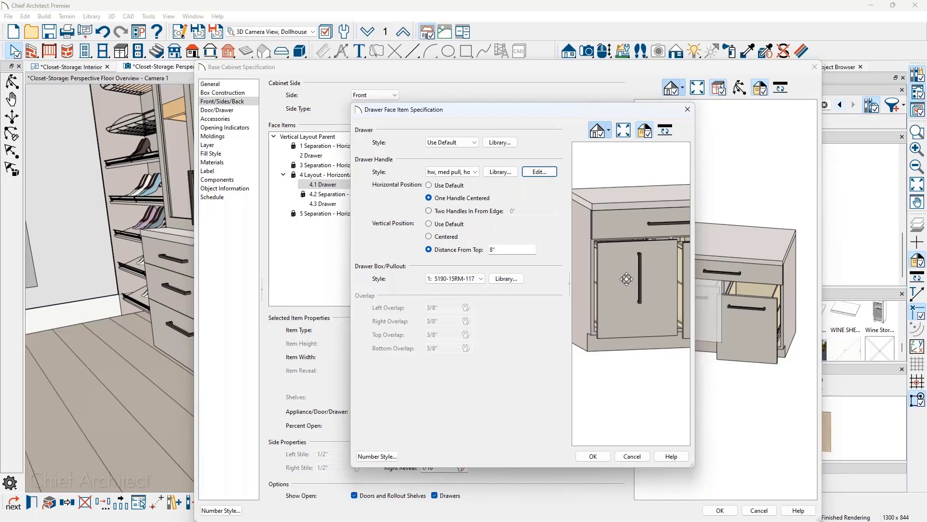
Check the rotated handle from several angles in the preview and accept the drawer and cabinet changes
scroll(650, 283, "down", 2)
left_click_drag(644, 290, 599, 296)
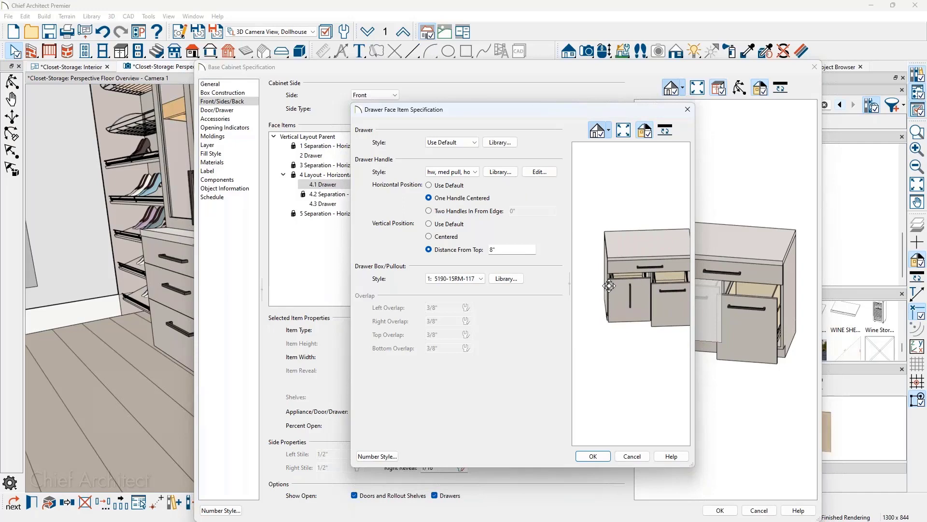
left_click_drag(615, 292, 662, 250)
scroll(650, 274, "up", 3)
scroll(650, 274, "up", 1)
left_click_drag(619, 301, 633, 301)
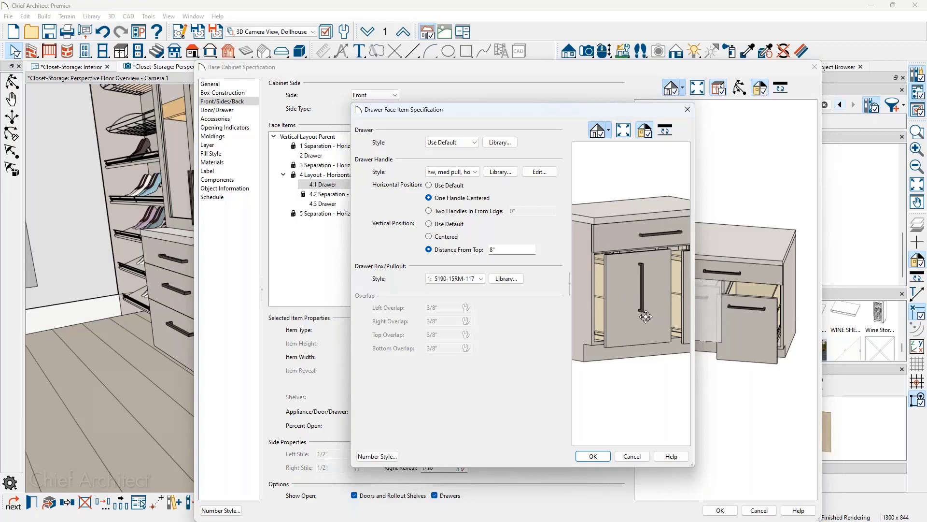
scroll(646, 317, "down", 3)
left_click_drag(647, 316, 657, 332)
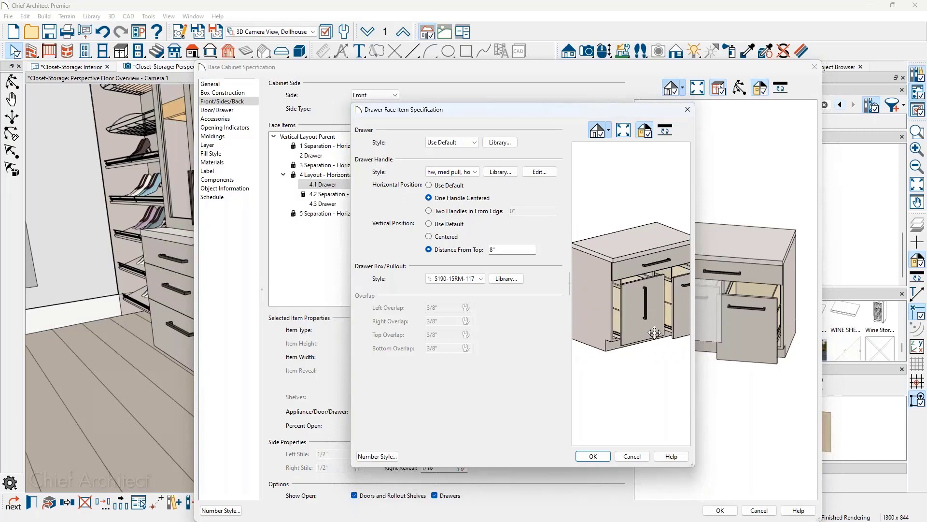
left_click(594, 456)
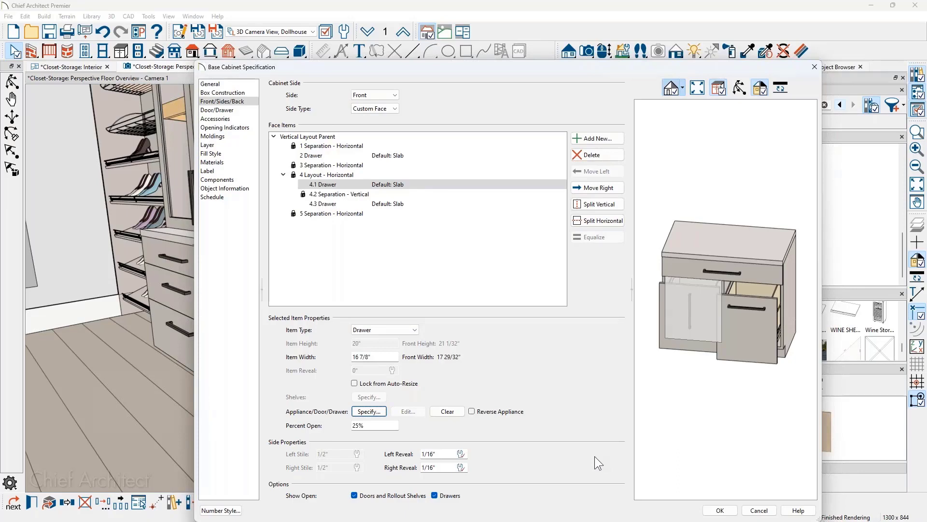
left_click(717, 511)
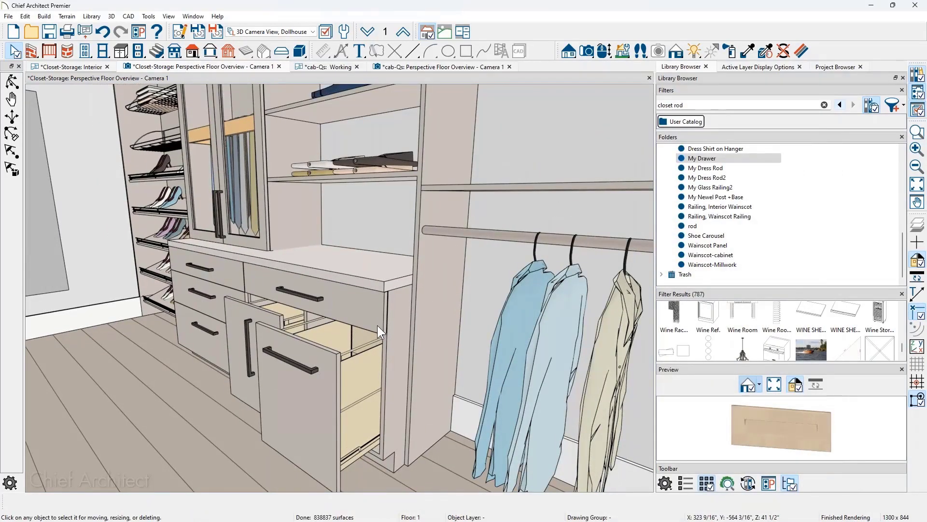
Examine the open drawers up close and reopen the base cabinet's specification at its door and drawer settings
middle_click_drag(268, 384, 333, 383)
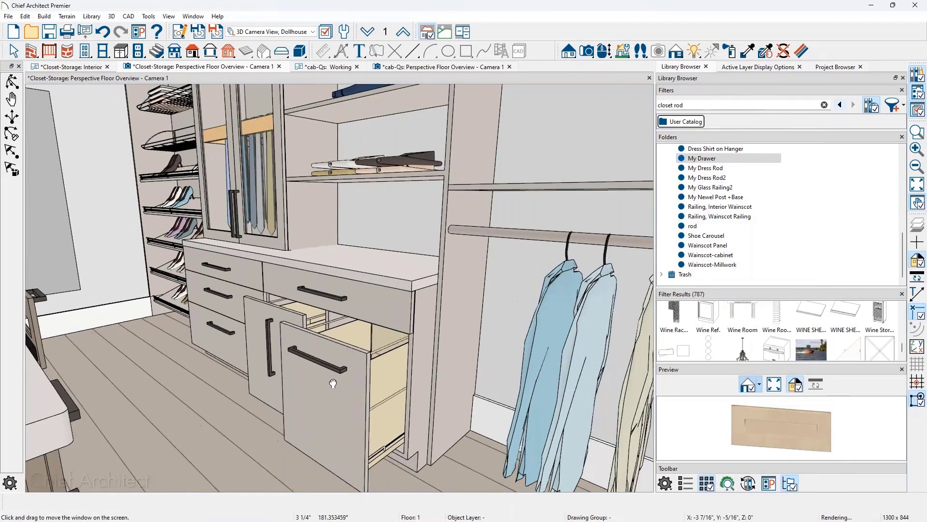
scroll(335, 366, "up", 3)
left_click(335, 366)
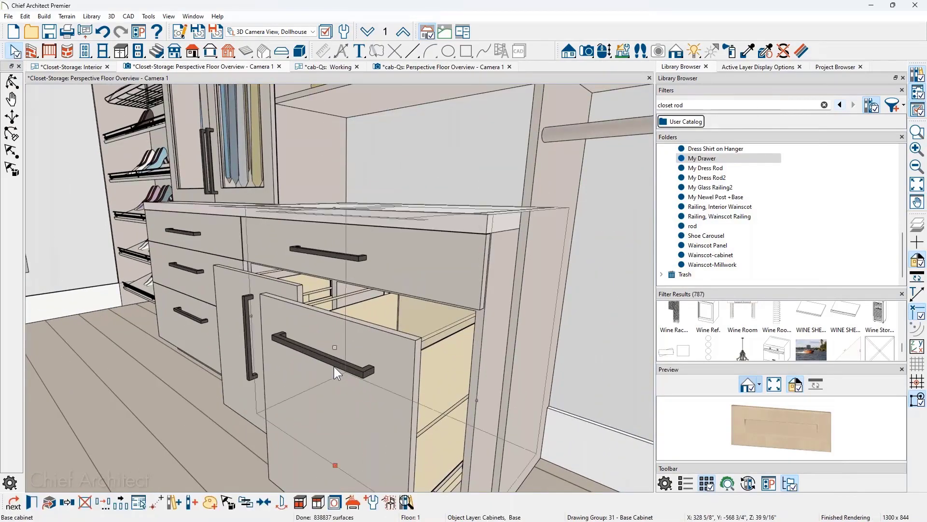
double_click(334, 366)
left_click(681, 306)
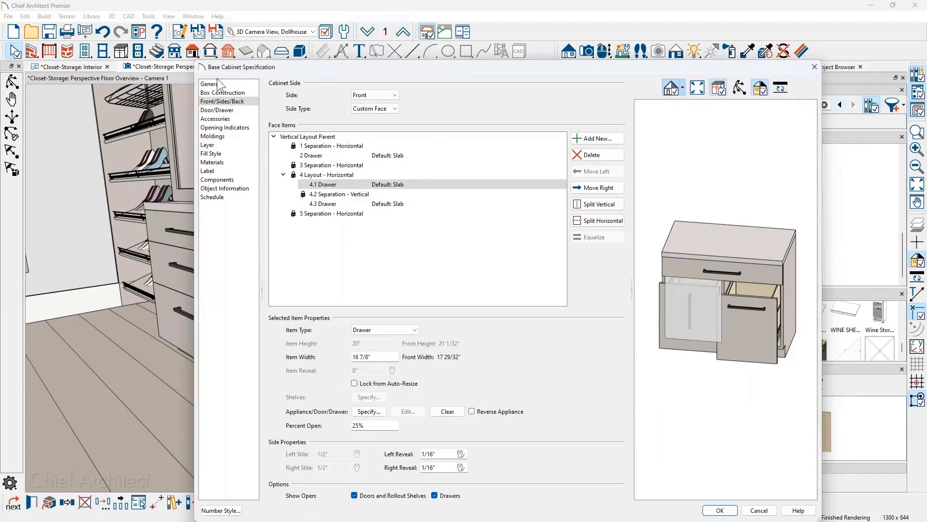
left_click(227, 110)
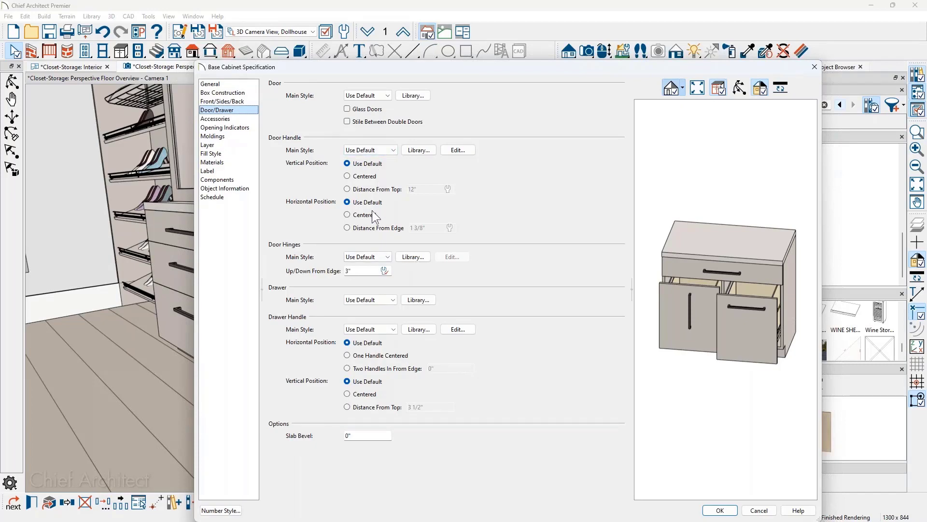
Set the door handle's horizontal position to Distance From Edge at 1 3/8" and the drawer handle's to One Handle Centered
left_click(355, 228)
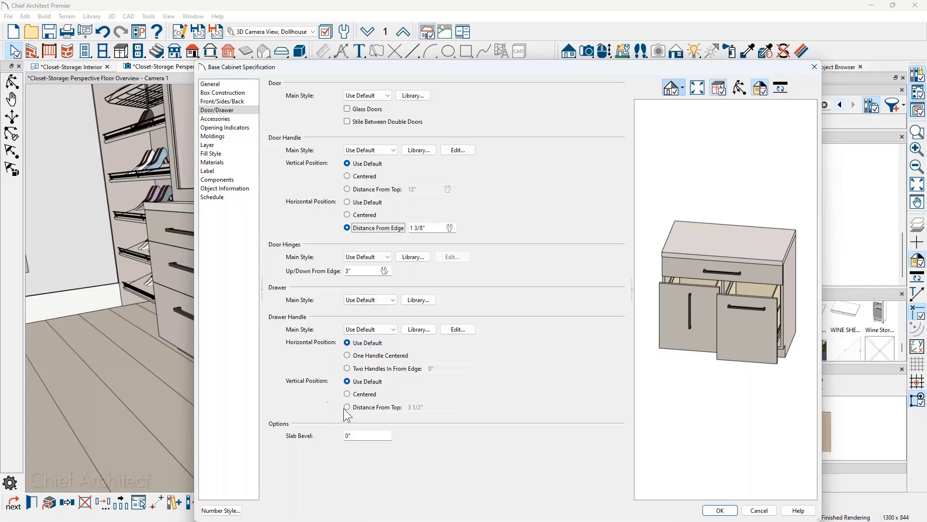
left_click(347, 355)
Review the drawer handle's main style choices and its hardware size and orientation settings
left_click(363, 329)
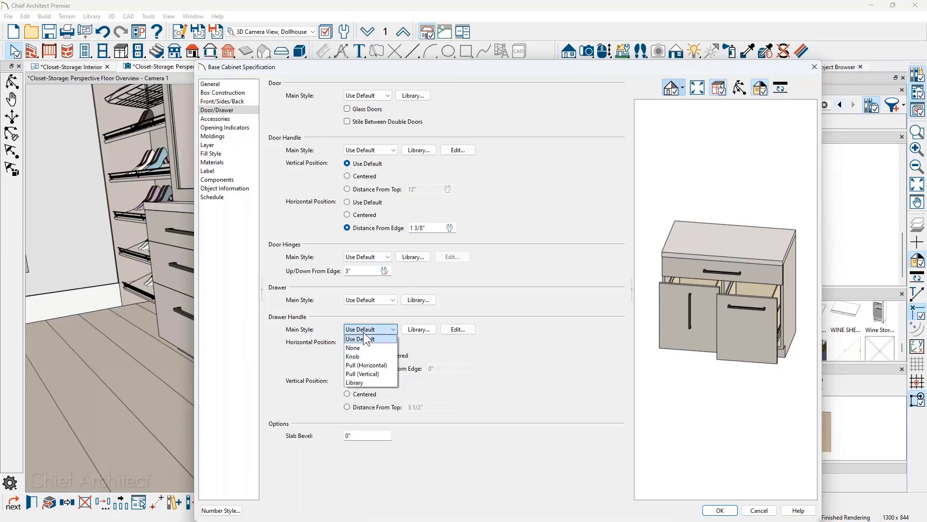
left_click(364, 339)
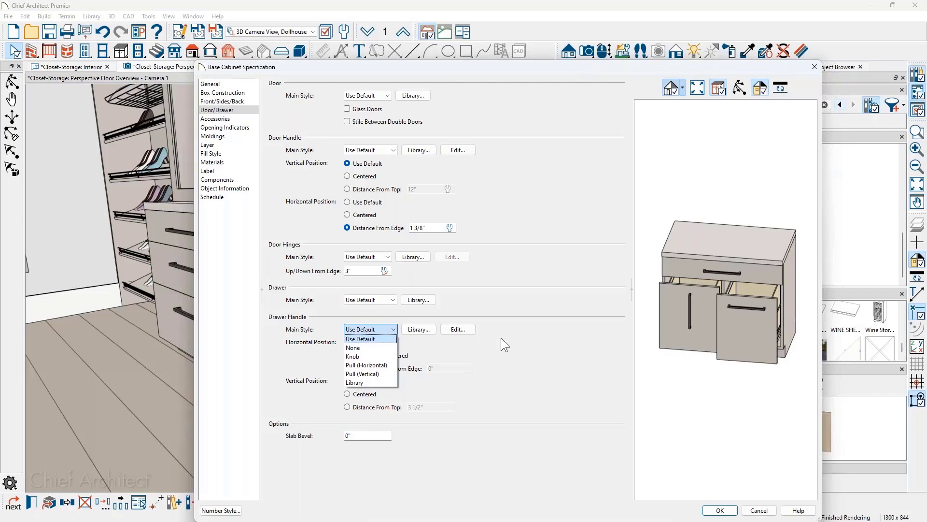
left_click(457, 329)
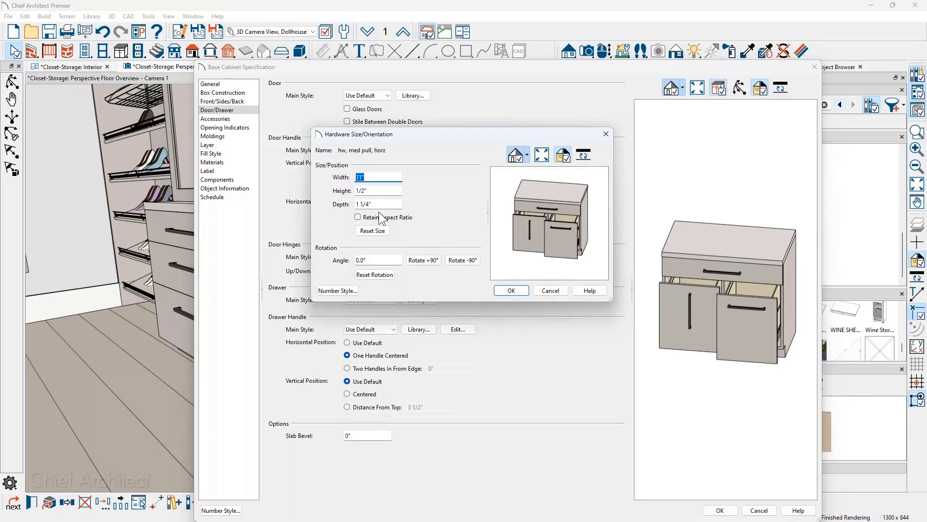
key("Escape")
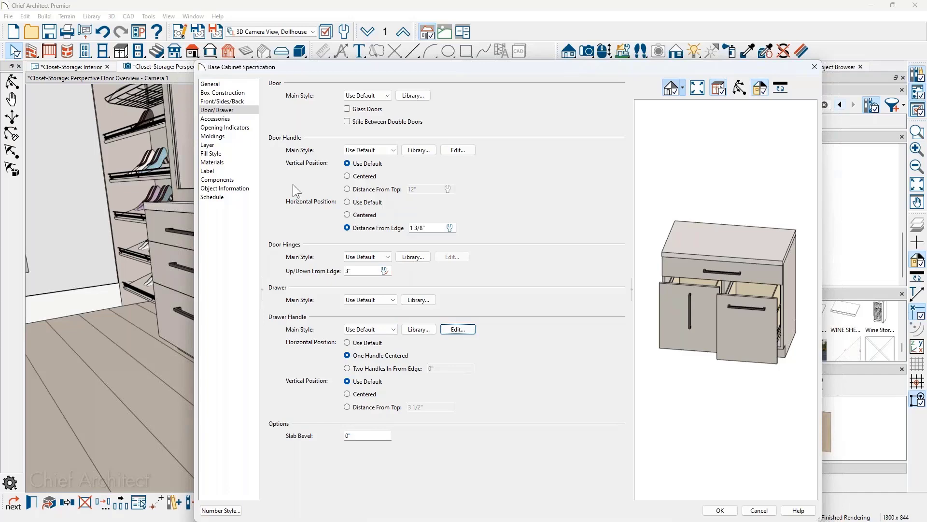
Set the door handle's vertical position to 5" from the top and accept the base cabinet changes
left_click(346, 189)
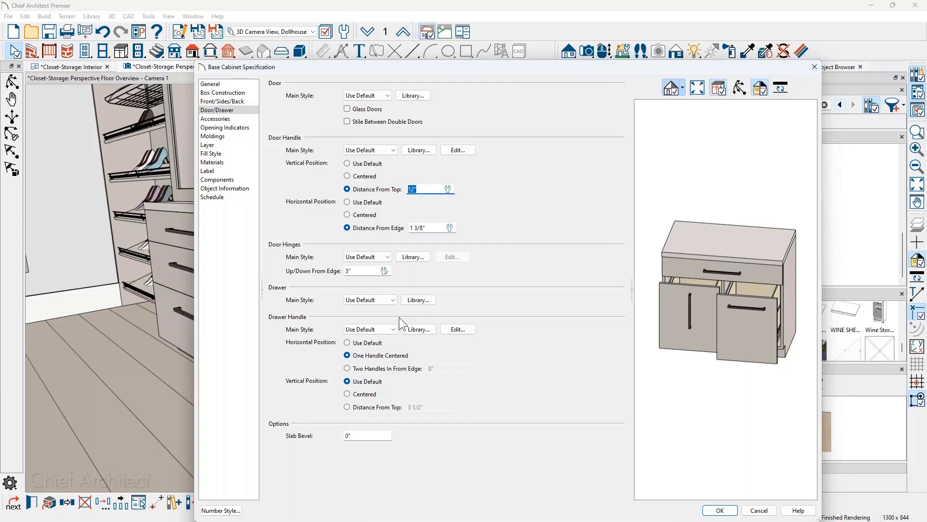
type("5")
key("Tab")
left_click(719, 510)
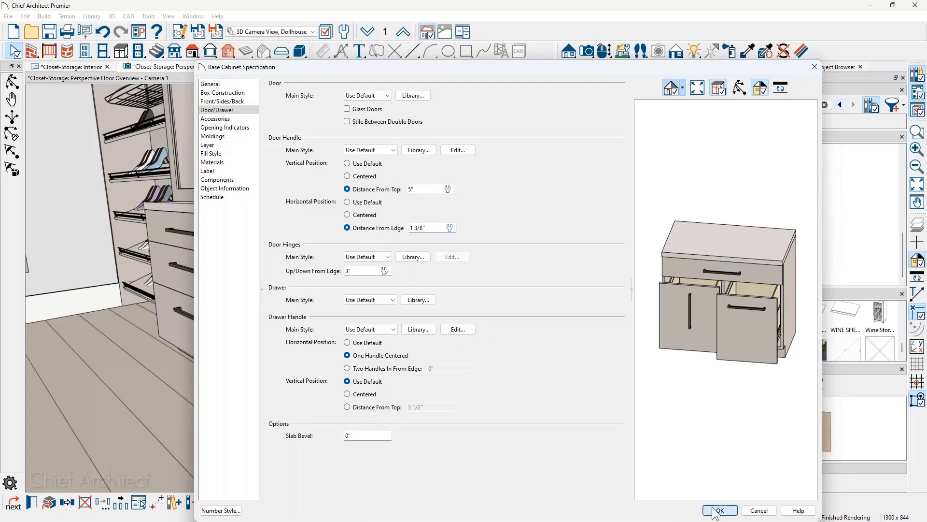
key("Escape")
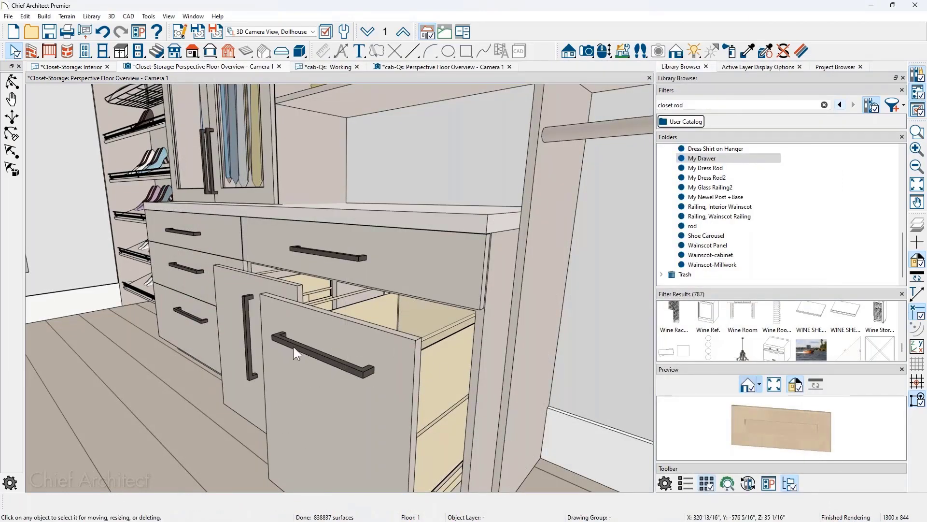
Inspect the handles on the open drawers in the perspective view and switch to the Qs.jpg image in the photo viewer
left_click_drag(281, 355, 295, 353)
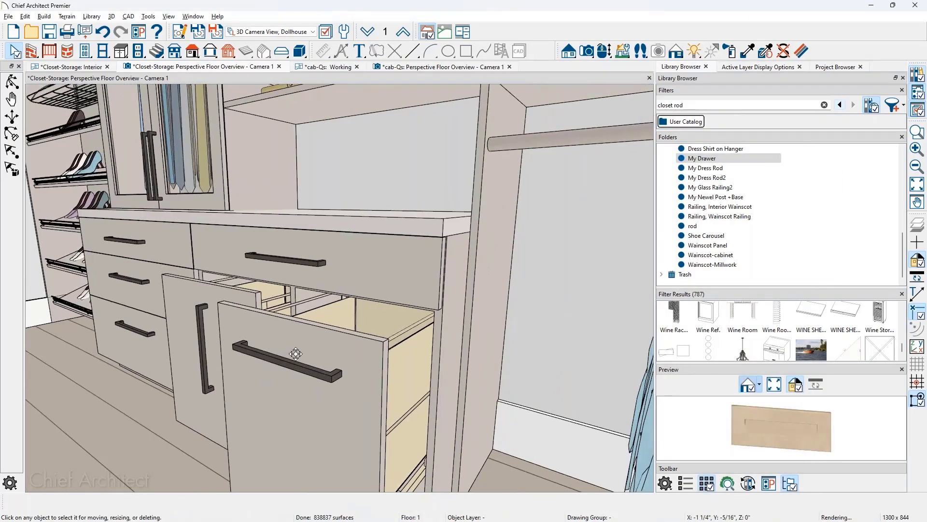
middle_click_drag(296, 352, 510, 351)
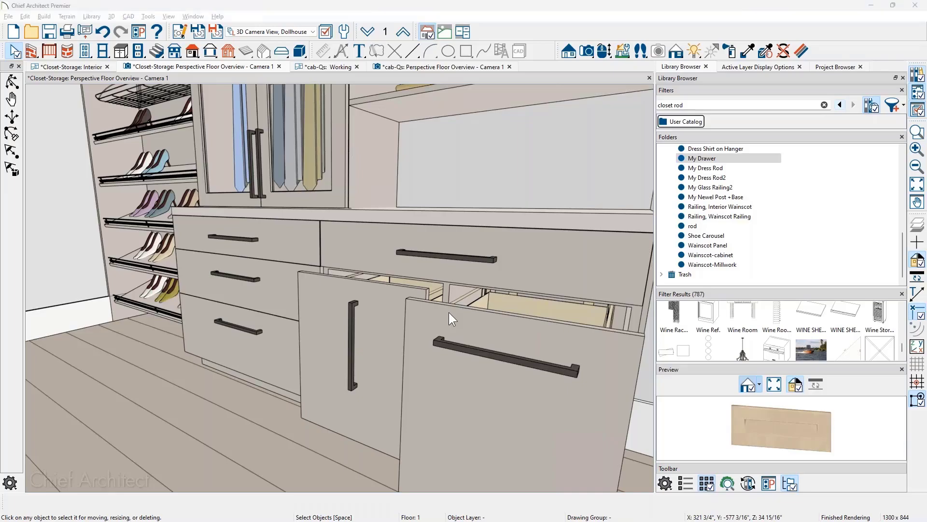
key("alt+Tab")
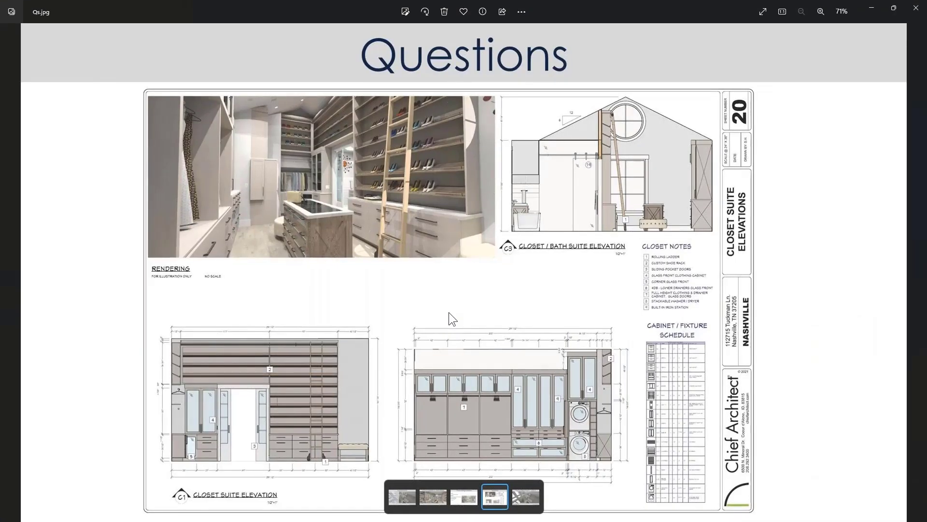